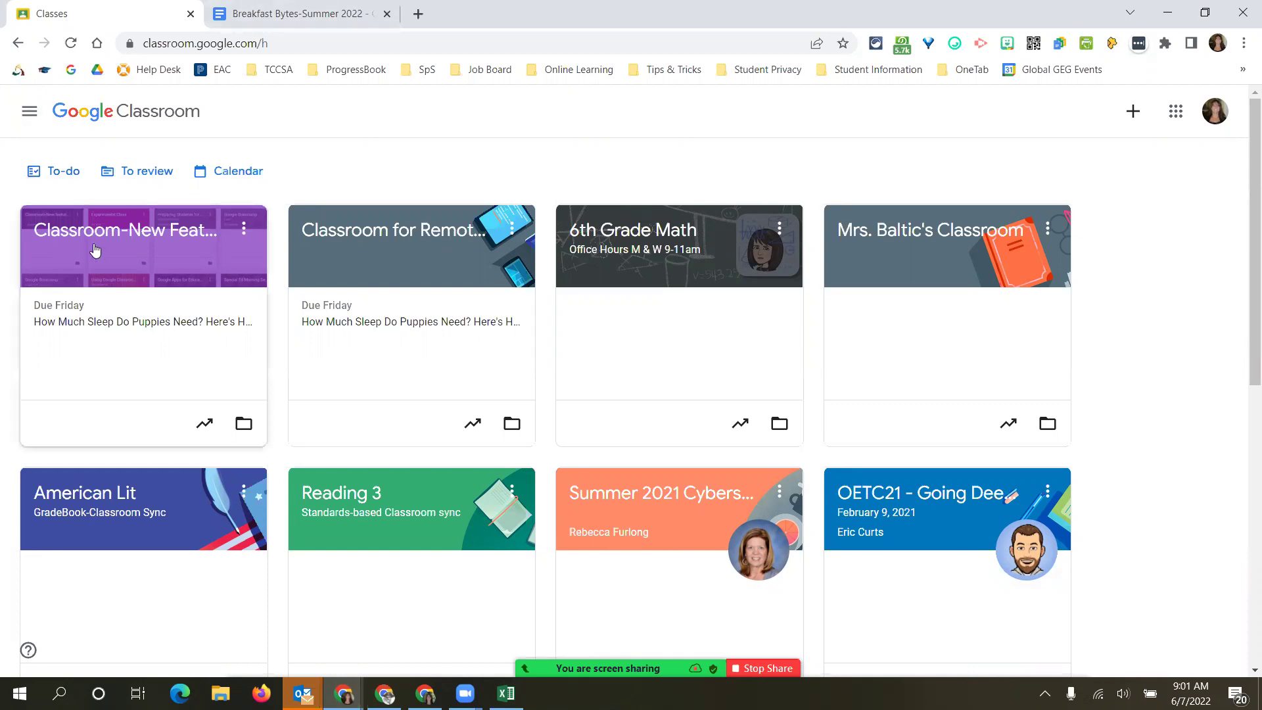
Open the classwork of the Classroom-New Features class, look through its assignments and expand the published Country Project details.
{"action": "left_click", "coordinate": [154, 230]}
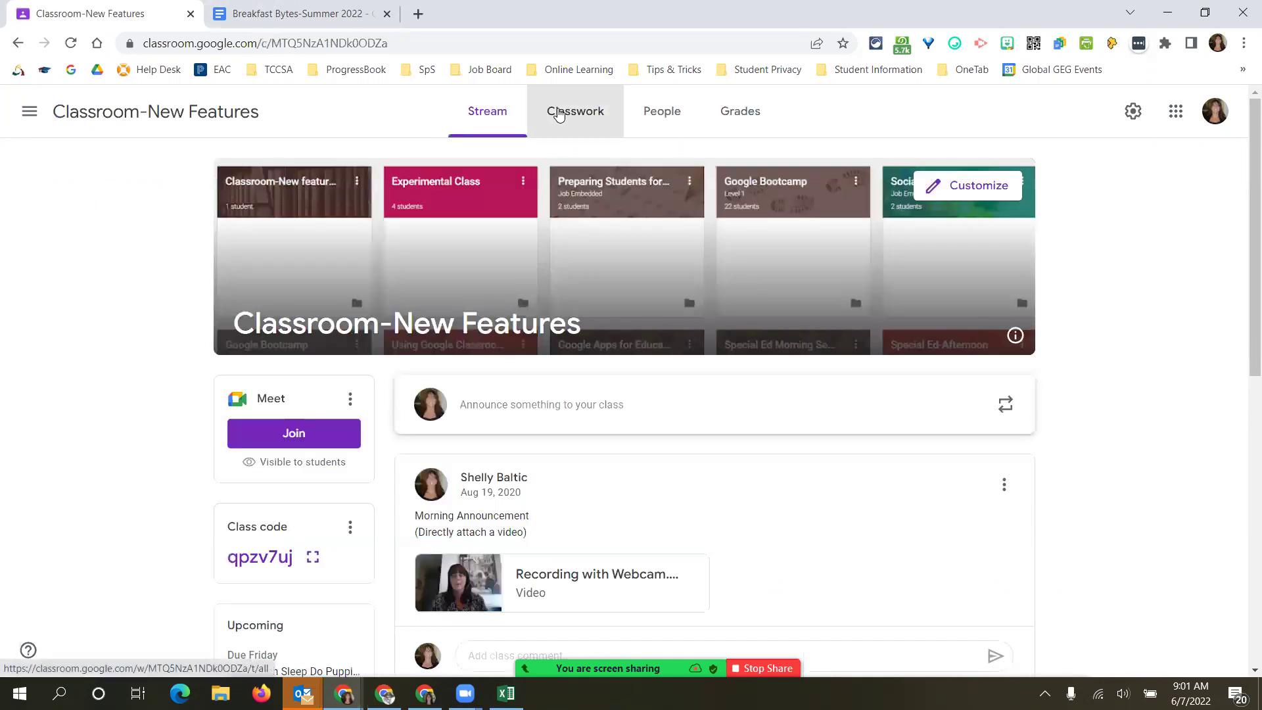
{"action": "left_click", "coordinate": [558, 113]}
{"action": "scroll", "coordinate": [527, 592], "scroll_direction": "down", "scroll_amount": 2}
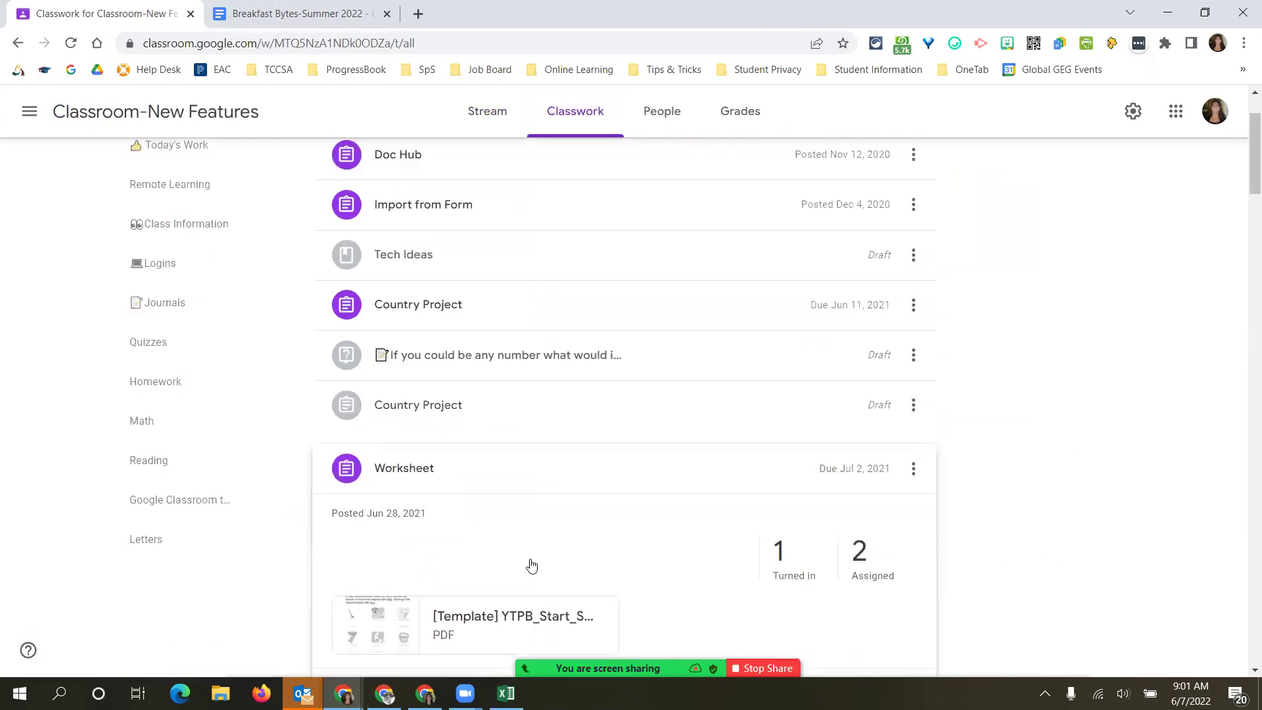
{"action": "scroll", "coordinate": [465, 417], "scroll_direction": "down", "scroll_amount": 2}
{"action": "scroll", "coordinate": [467, 428], "scroll_direction": "down", "scroll_amount": 8}
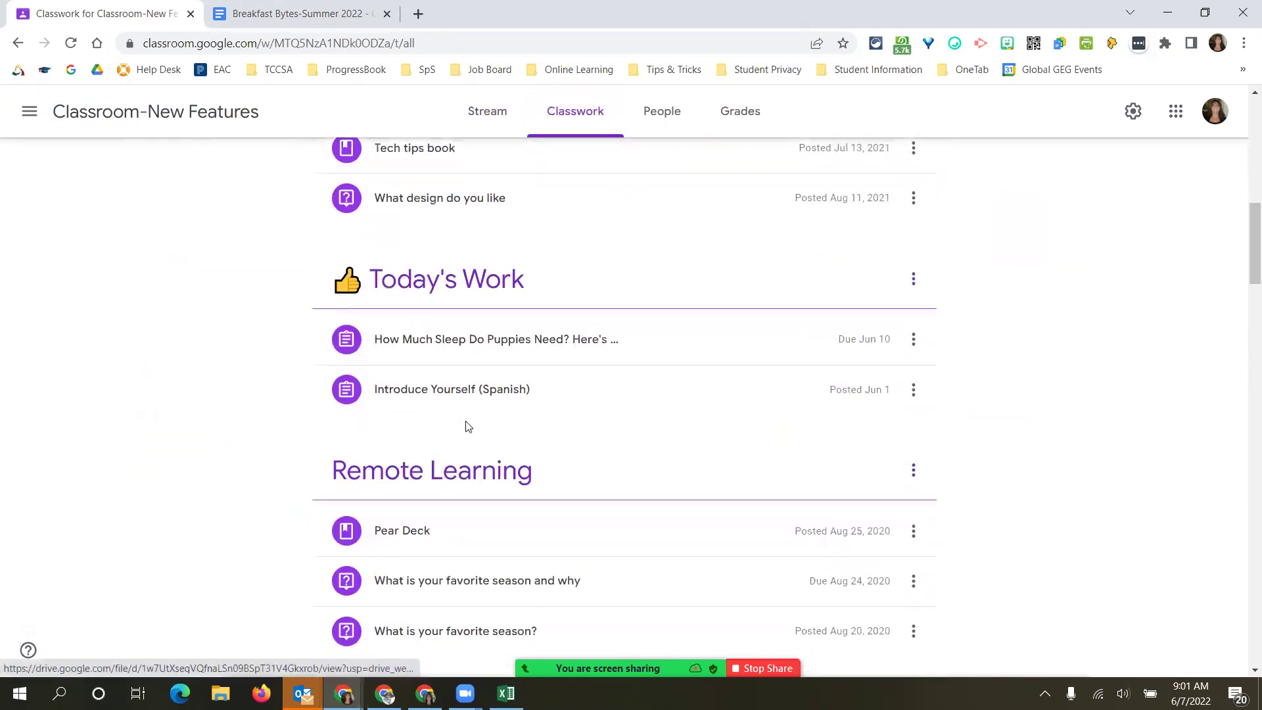
{"action": "scroll", "coordinate": [488, 428], "scroll_direction": "up", "scroll_amount": 12}
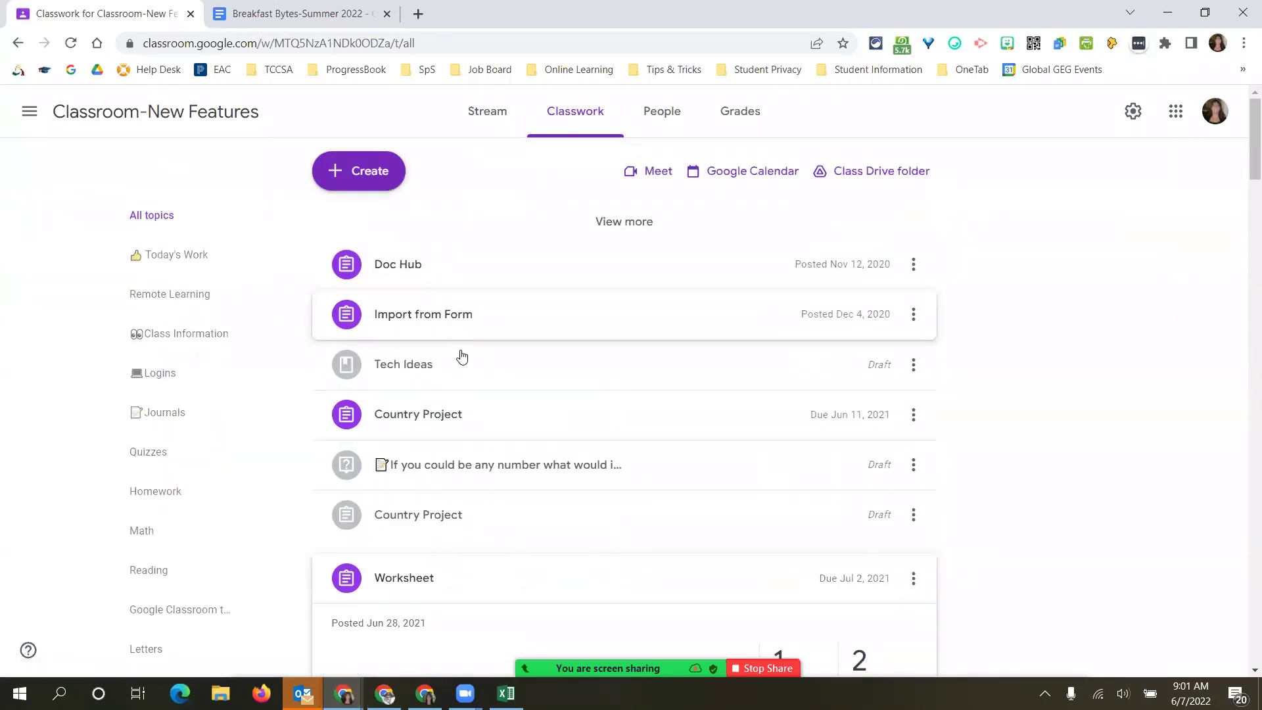
{"action": "scroll", "coordinate": [456, 499], "scroll_direction": "down", "scroll_amount": 2}
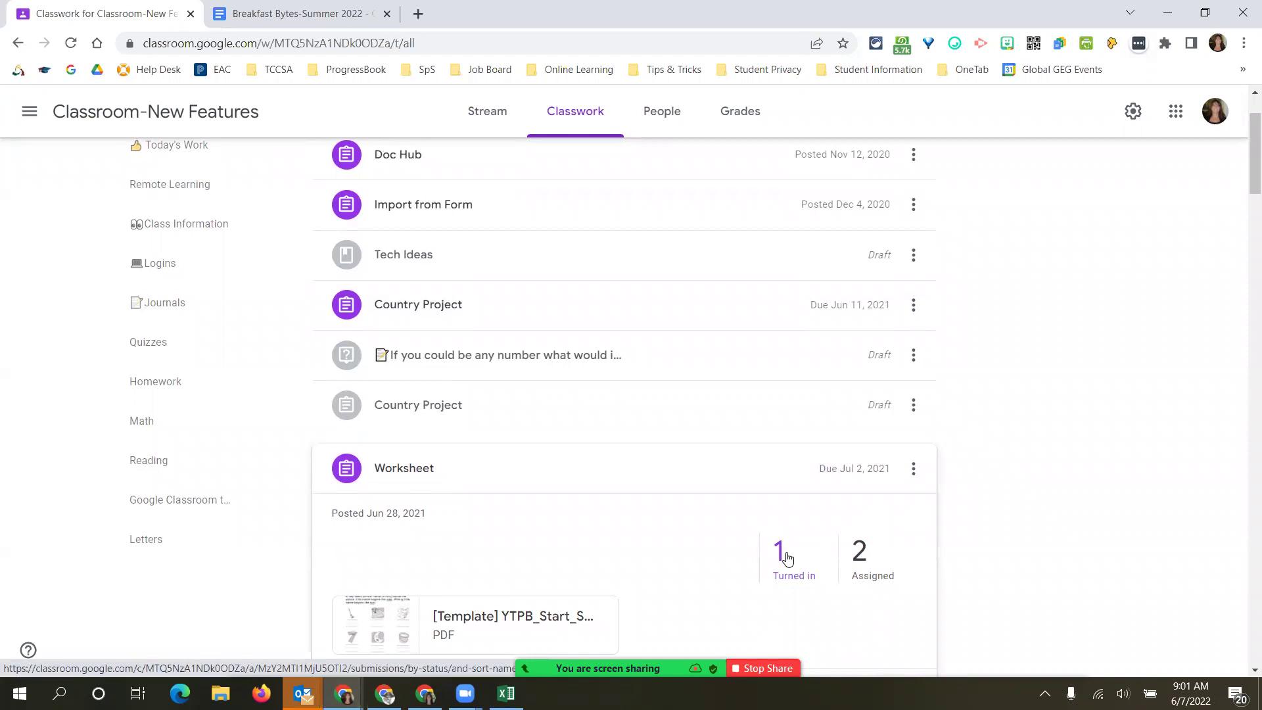
{"action": "left_click", "coordinate": [498, 302]}
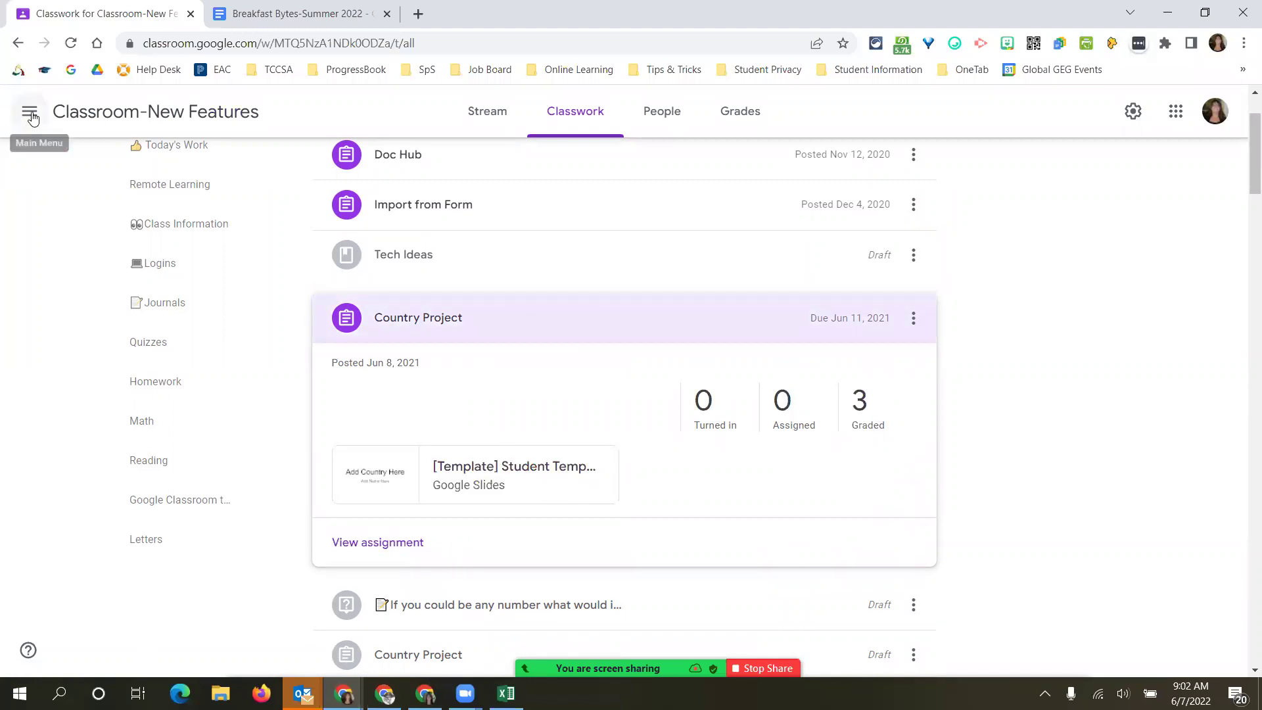
Go back to the class overview and open the list of work to review for all classes.
{"action": "left_click", "coordinate": [29, 111]}
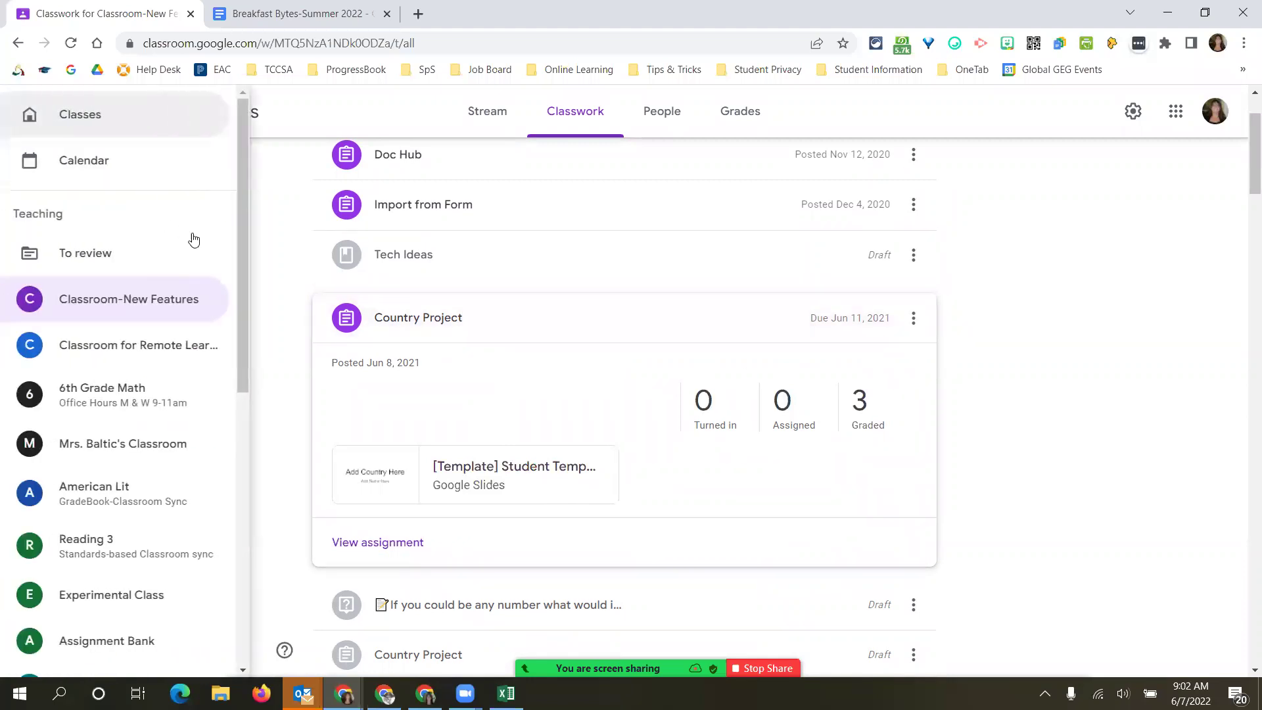
{"action": "left_click", "coordinate": [150, 112]}
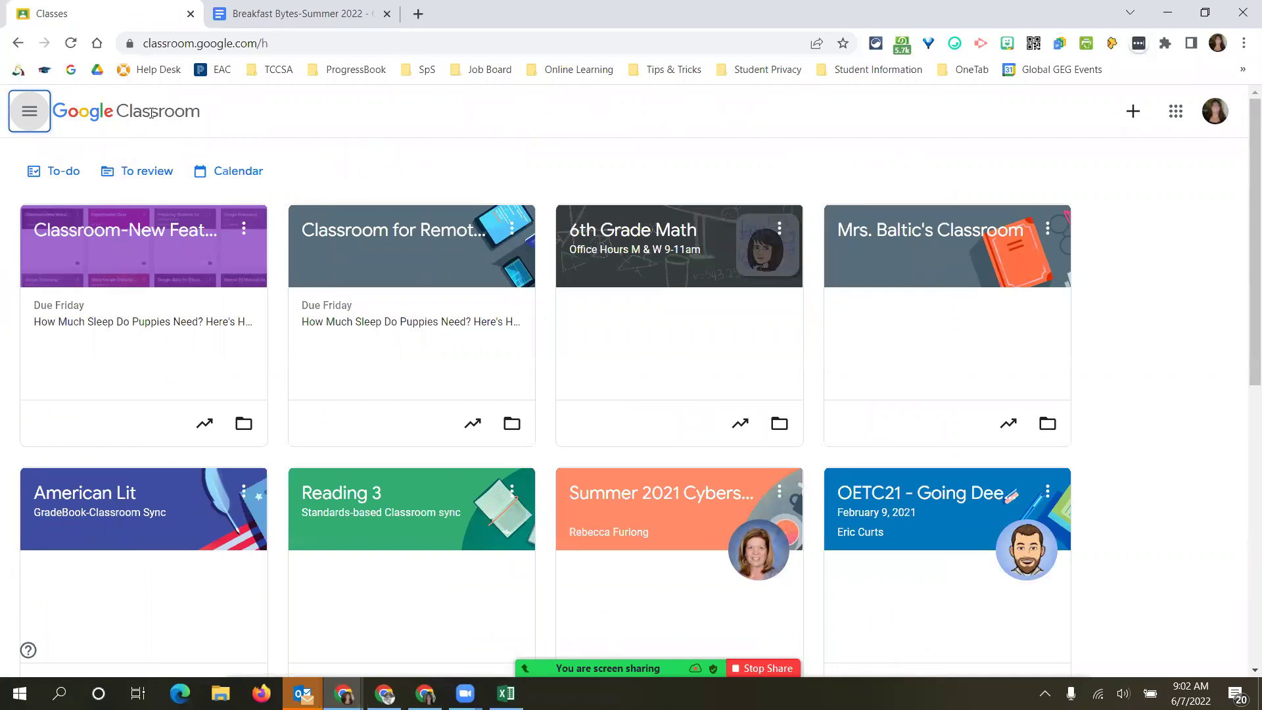
{"action": "left_click", "coordinate": [140, 178]}
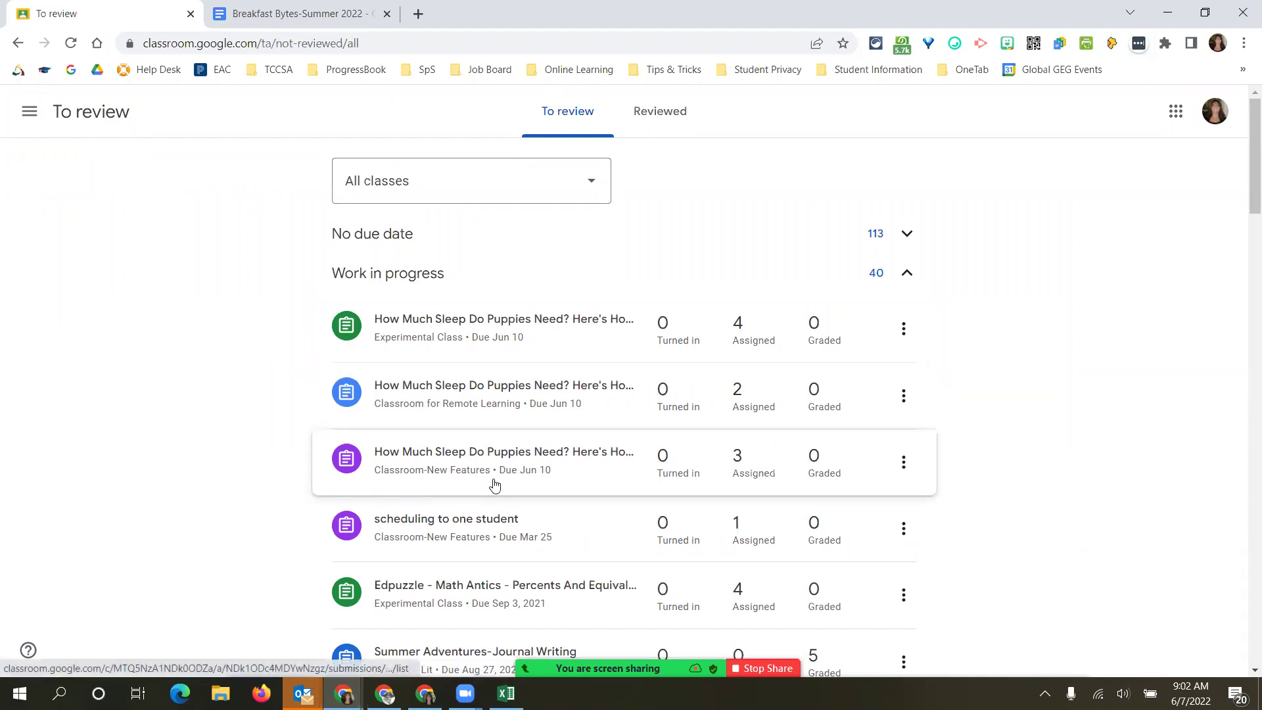
Examine the work-in-progress assignments in the review list, comparing their turned-in, assigned and graded counts.
{"action": "scroll", "coordinate": [494, 484], "scroll_direction": "down", "scroll_amount": 2}
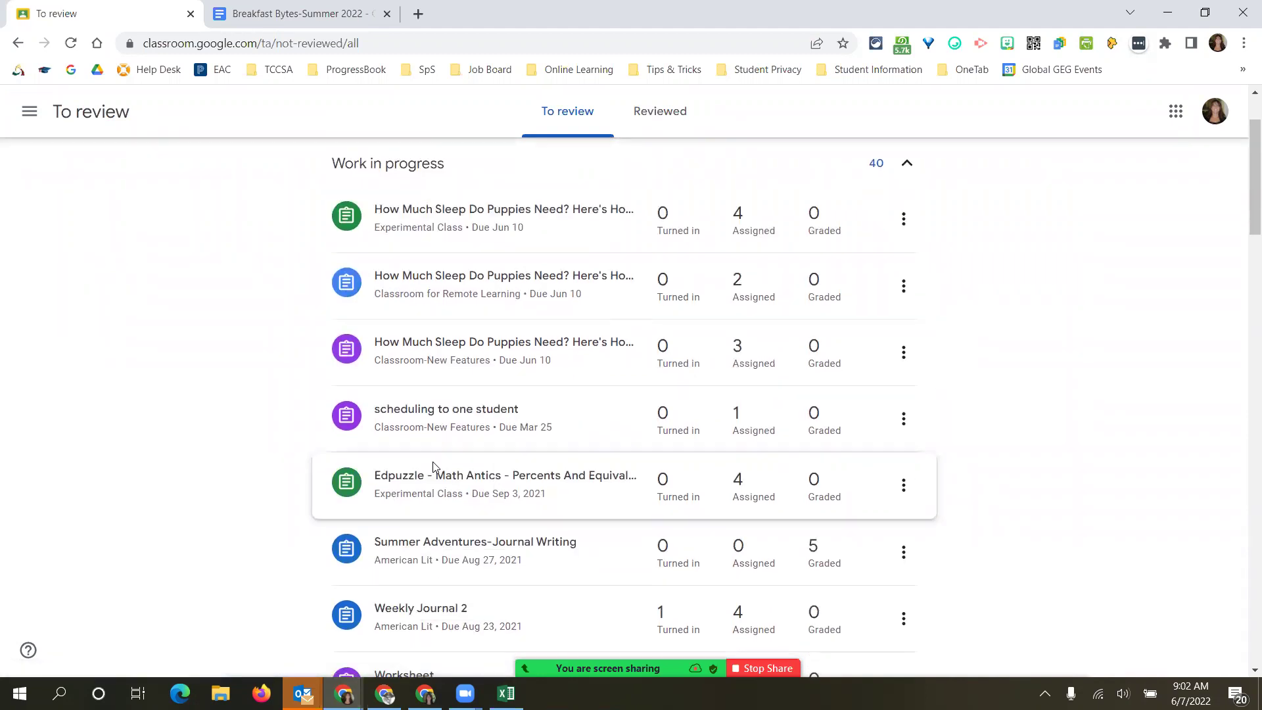
{"action": "scroll", "coordinate": [432, 465], "scroll_direction": "up", "scroll_amount": 2}
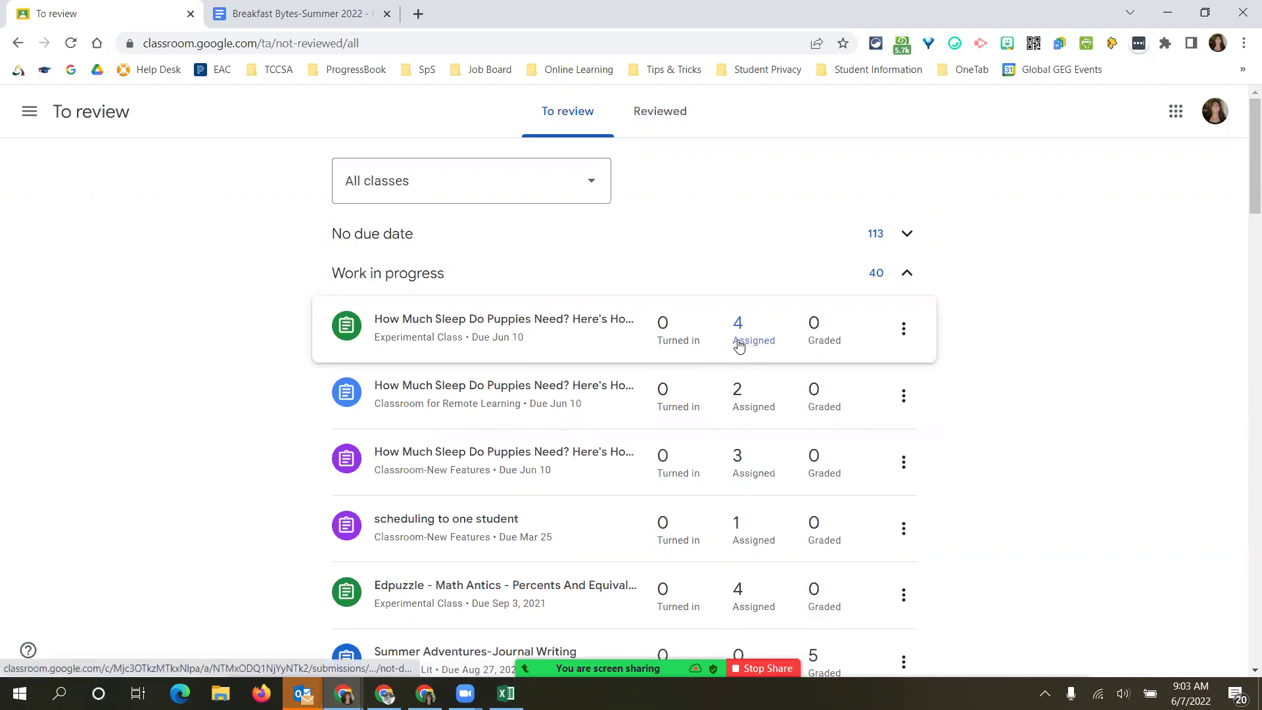
{"action": "scroll", "coordinate": [665, 280], "scroll_direction": "down", "scroll_amount": 2}
{"action": "scroll", "coordinate": [668, 275], "scroll_direction": "up", "scroll_amount": 2}
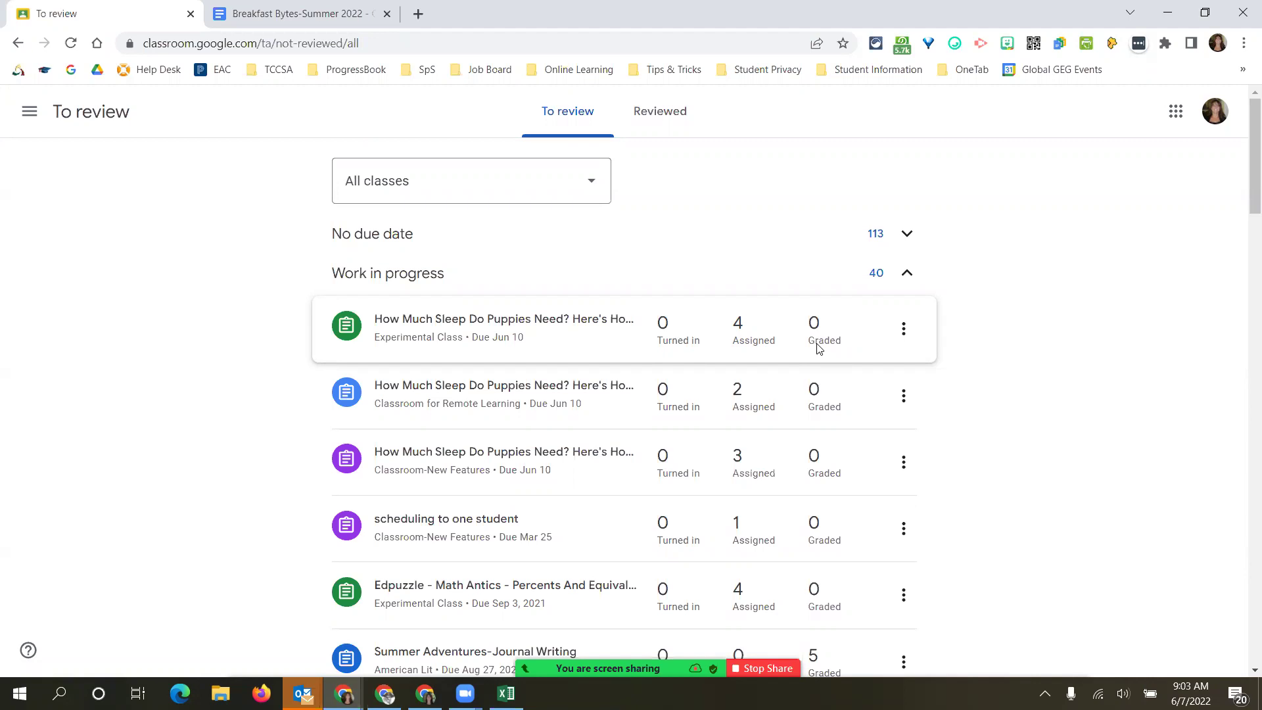
{"action": "scroll", "coordinate": [818, 348], "scroll_direction": "down", "scroll_amount": 2}
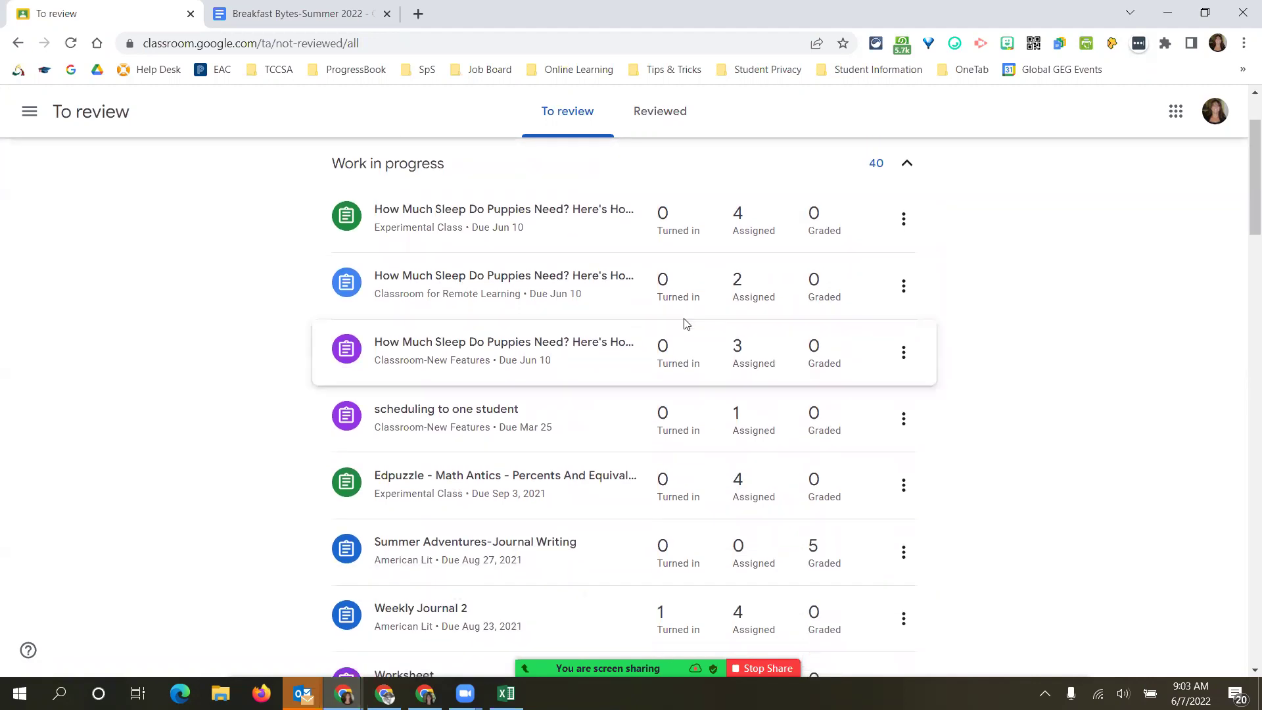
{"action": "scroll", "coordinate": [686, 324], "scroll_direction": "down", "scroll_amount": 5}
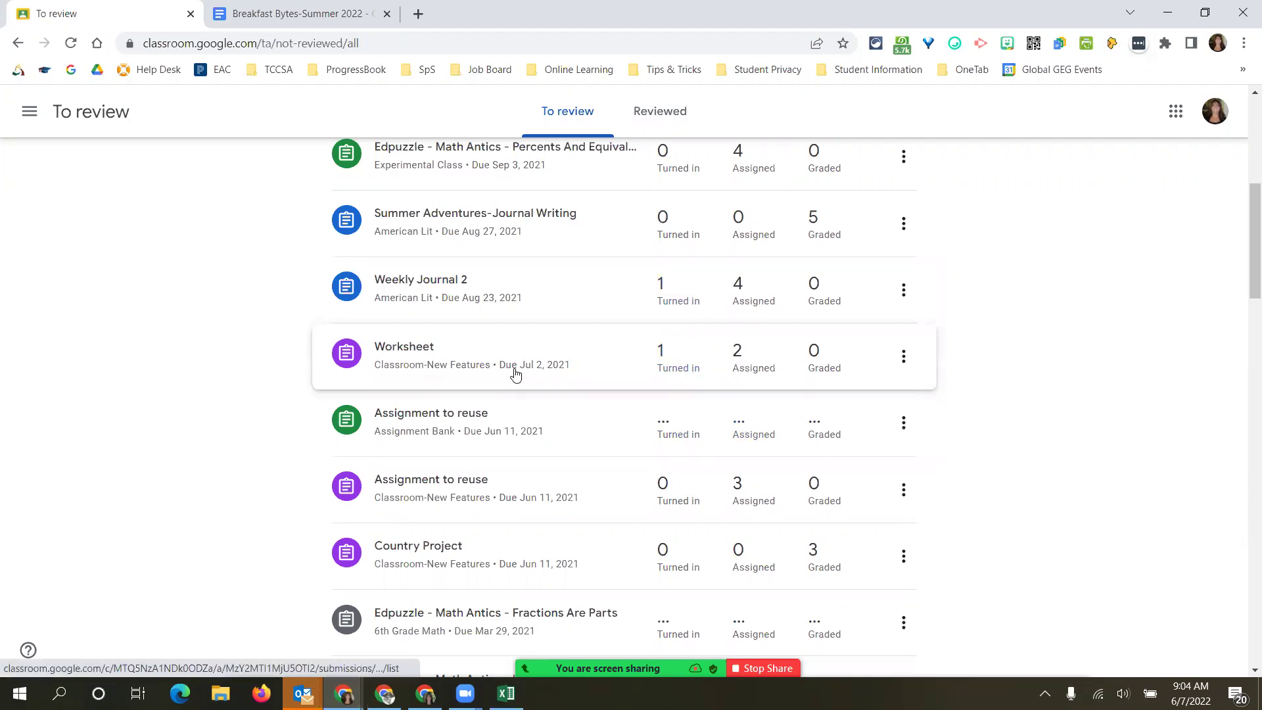
Open the turned-in work of the Worksheet assignment, open its Drive folder and select the submitted PDF owned by the teacher account.
{"action": "left_click", "coordinate": [665, 374]}
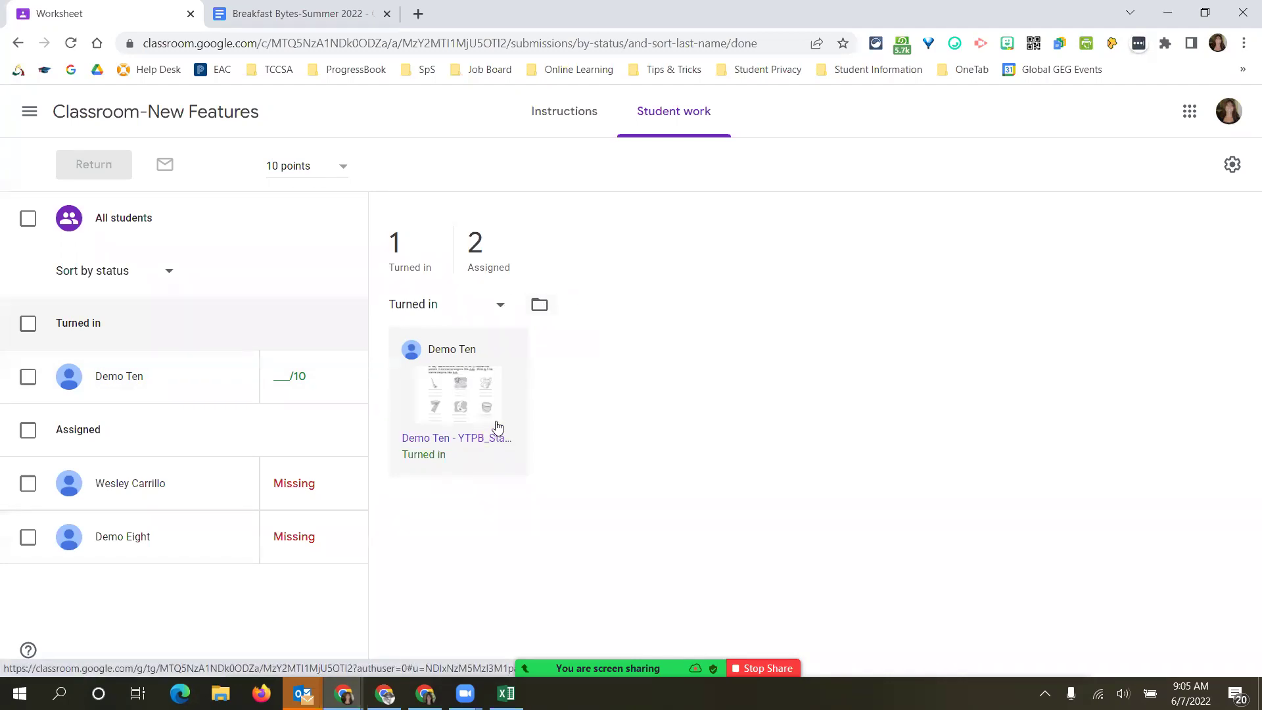
{"action": "left_click", "coordinate": [533, 306]}
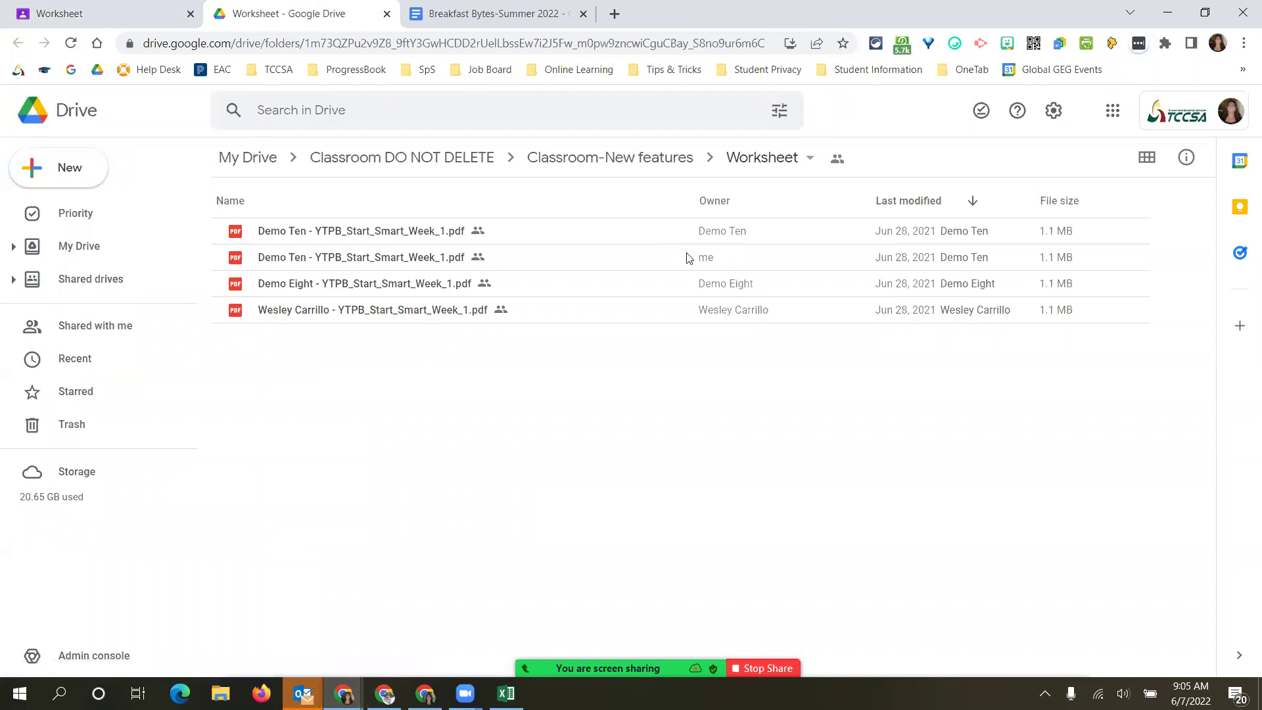
{"action": "left_click", "coordinate": [713, 264]}
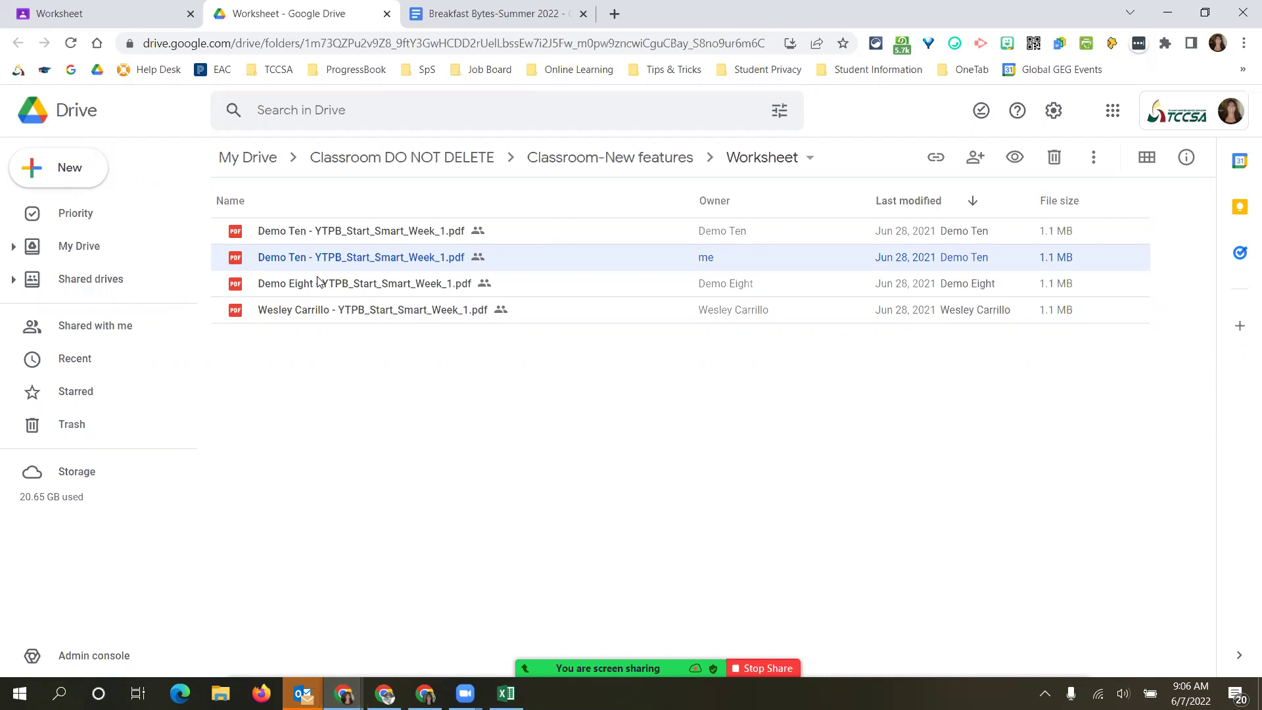
Return to the Worksheet student work page, switch to the demo student's browser profile and open Google Classroom there.
{"action": "left_click", "coordinate": [76, 18]}
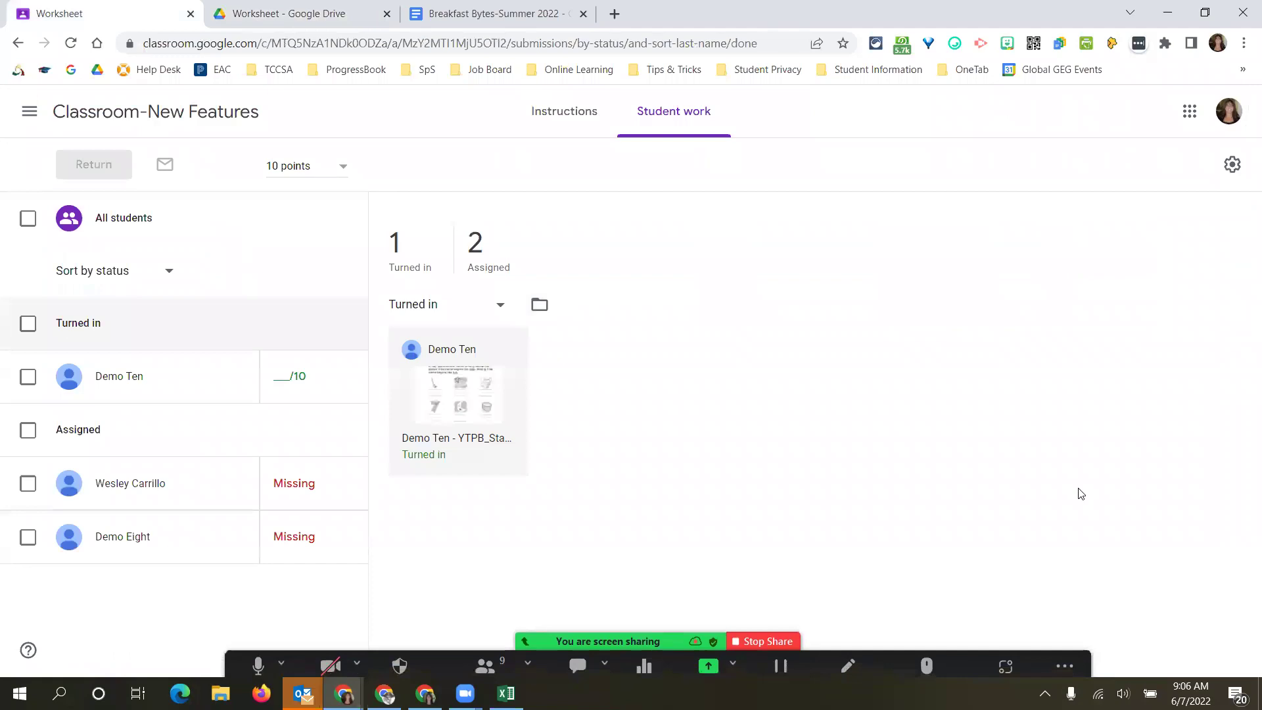
{"action": "left_click", "coordinate": [1243, 43]}
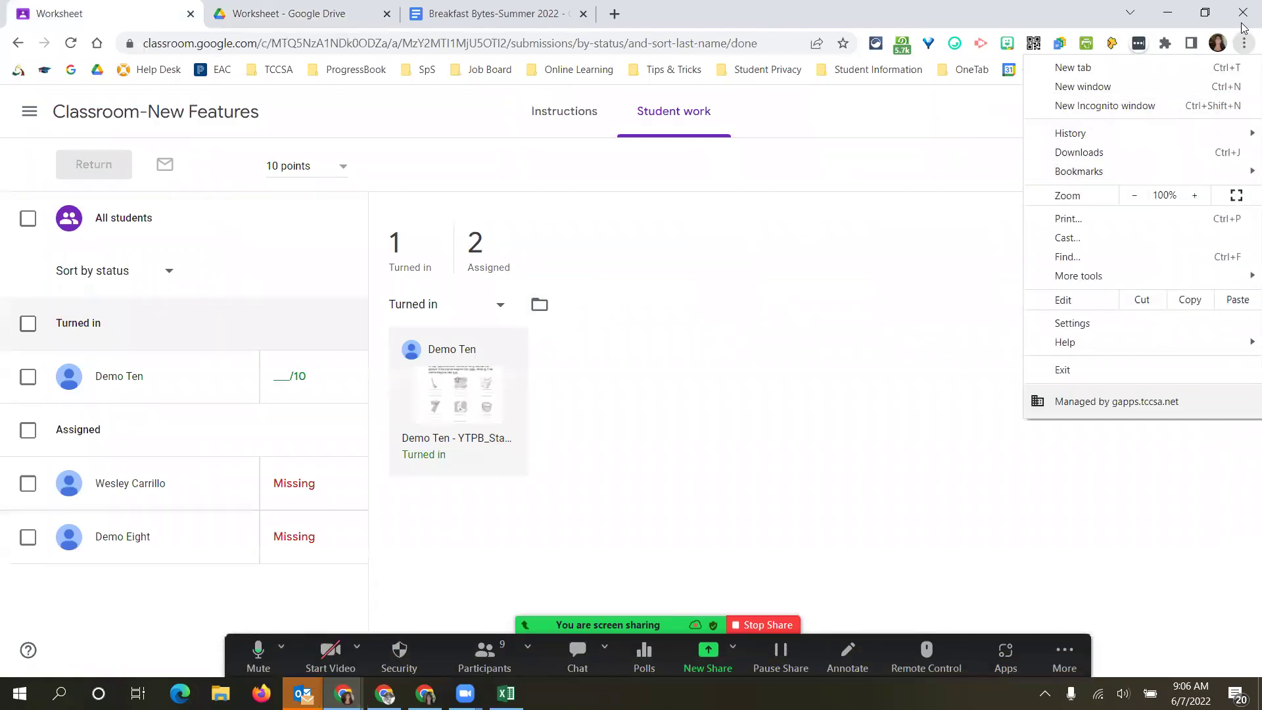
{"action": "left_click", "coordinate": [1217, 44]}
{"action": "left_click", "coordinate": [1049, 402]}
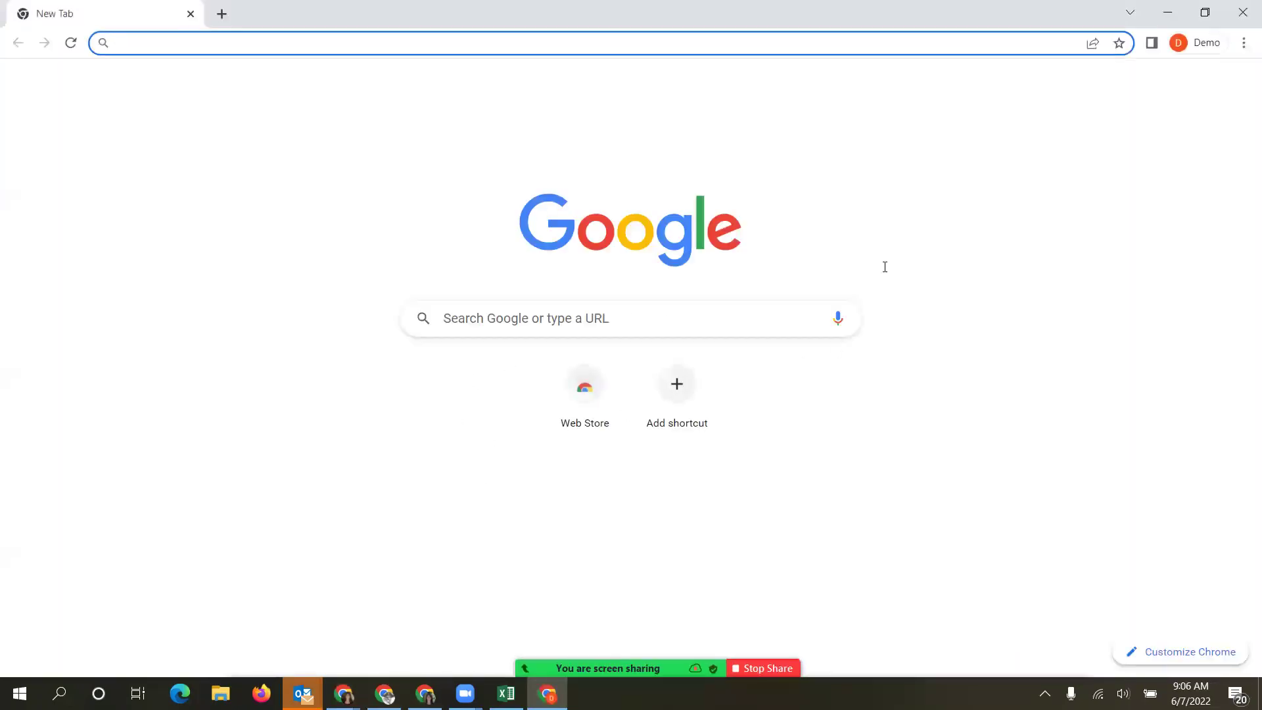
{"action": "left_click", "coordinate": [1195, 85]}
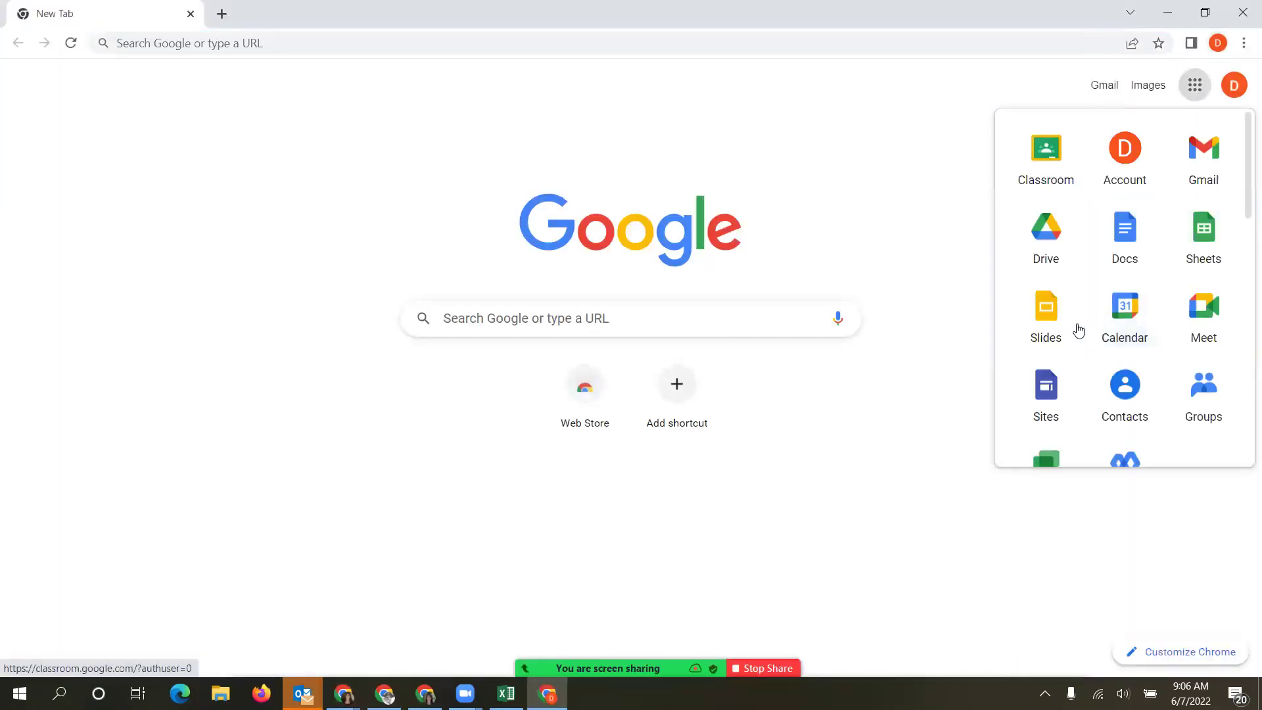
{"action": "left_click", "coordinate": [1027, 152]}
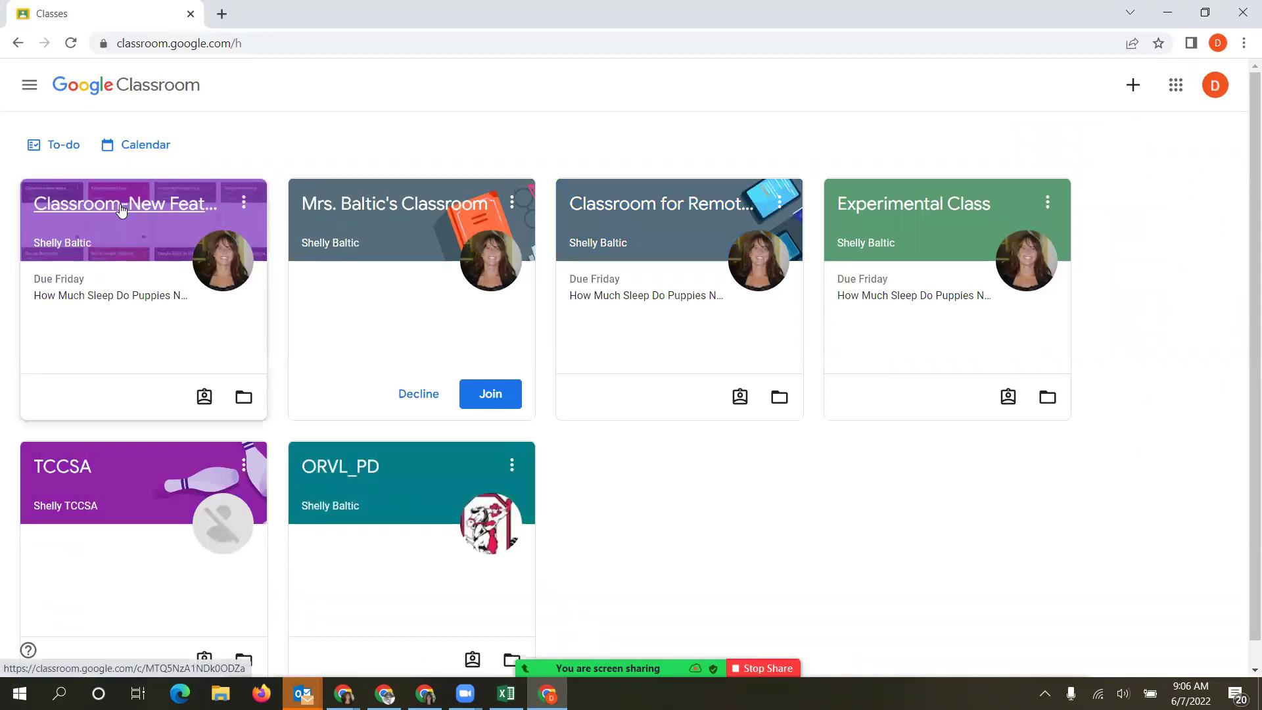
As the student, view the turned-in Worksheet PDF in the Classroom-New Features classwork and return to the teacher's window.
{"action": "left_click", "coordinate": [121, 209]}
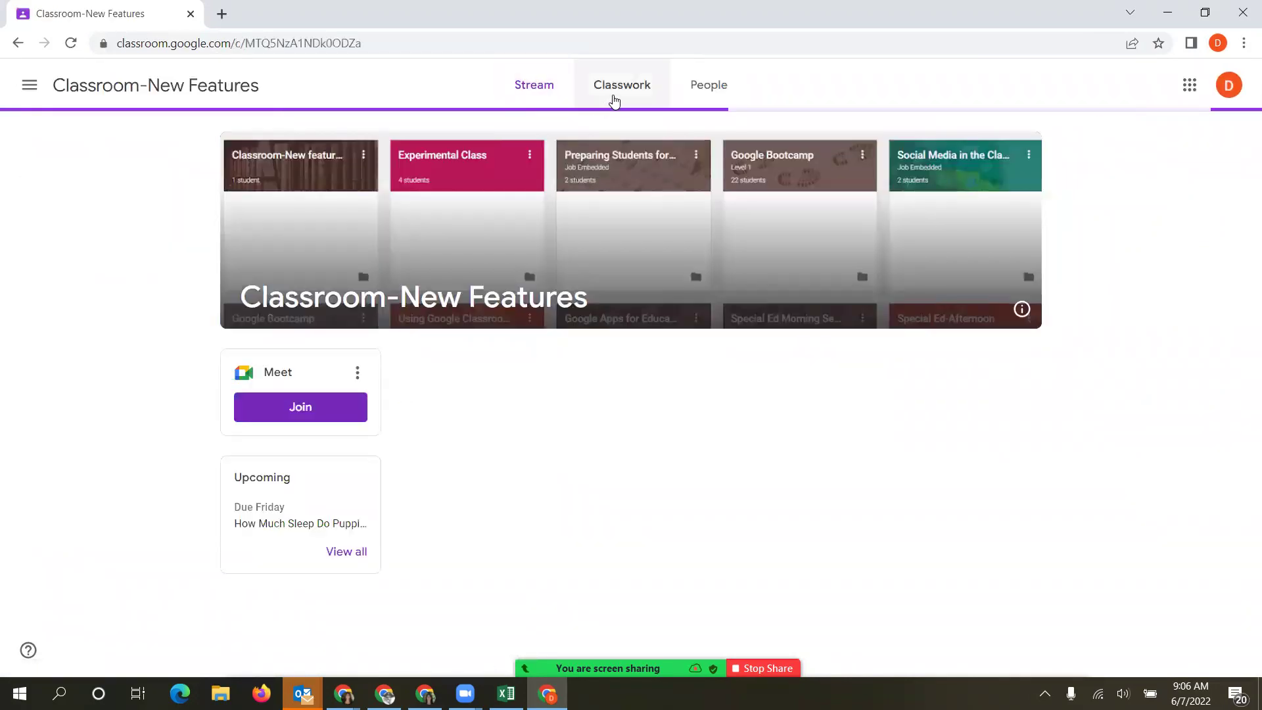
{"action": "left_click", "coordinate": [615, 99]}
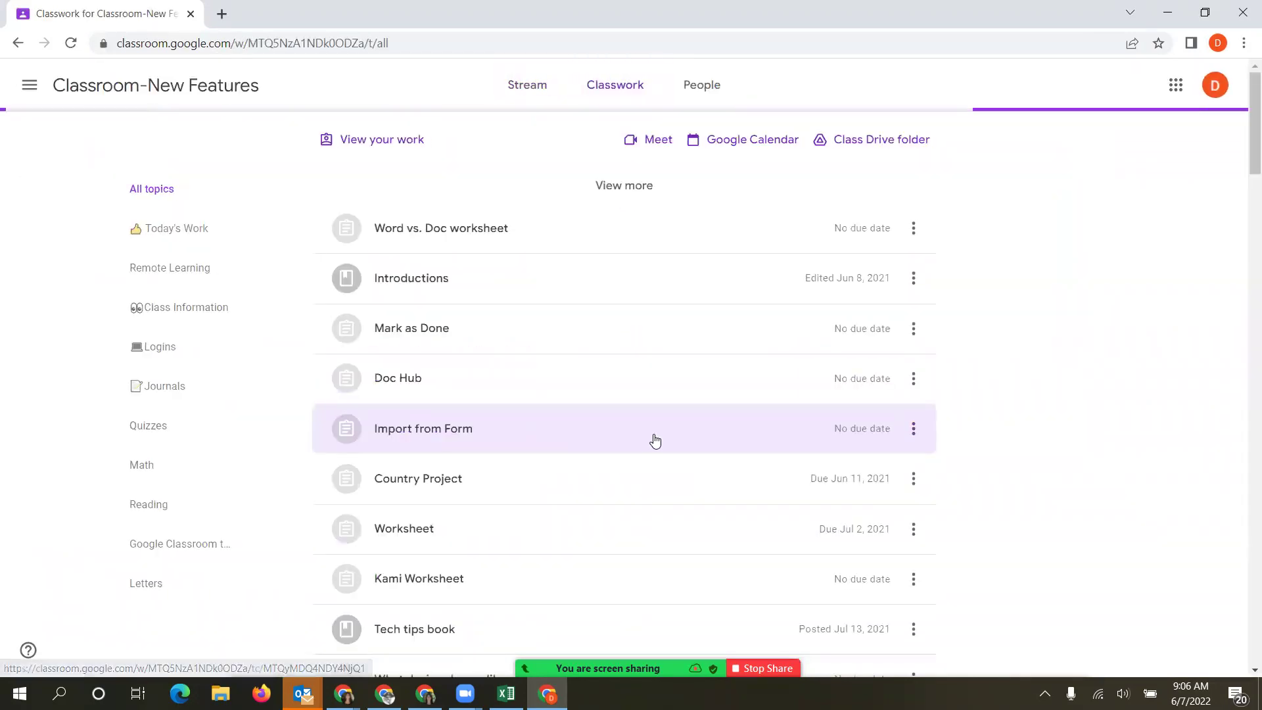
{"action": "left_click", "coordinate": [420, 529]}
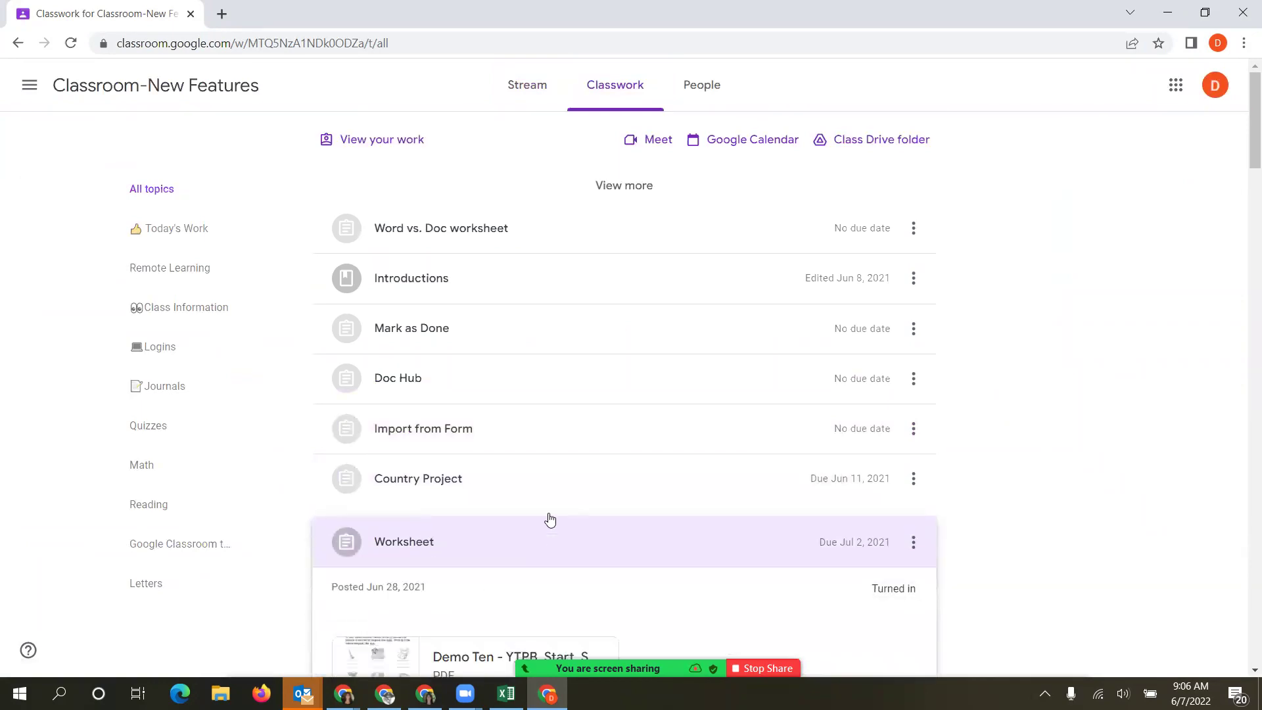
{"action": "left_click", "coordinate": [381, 451]}
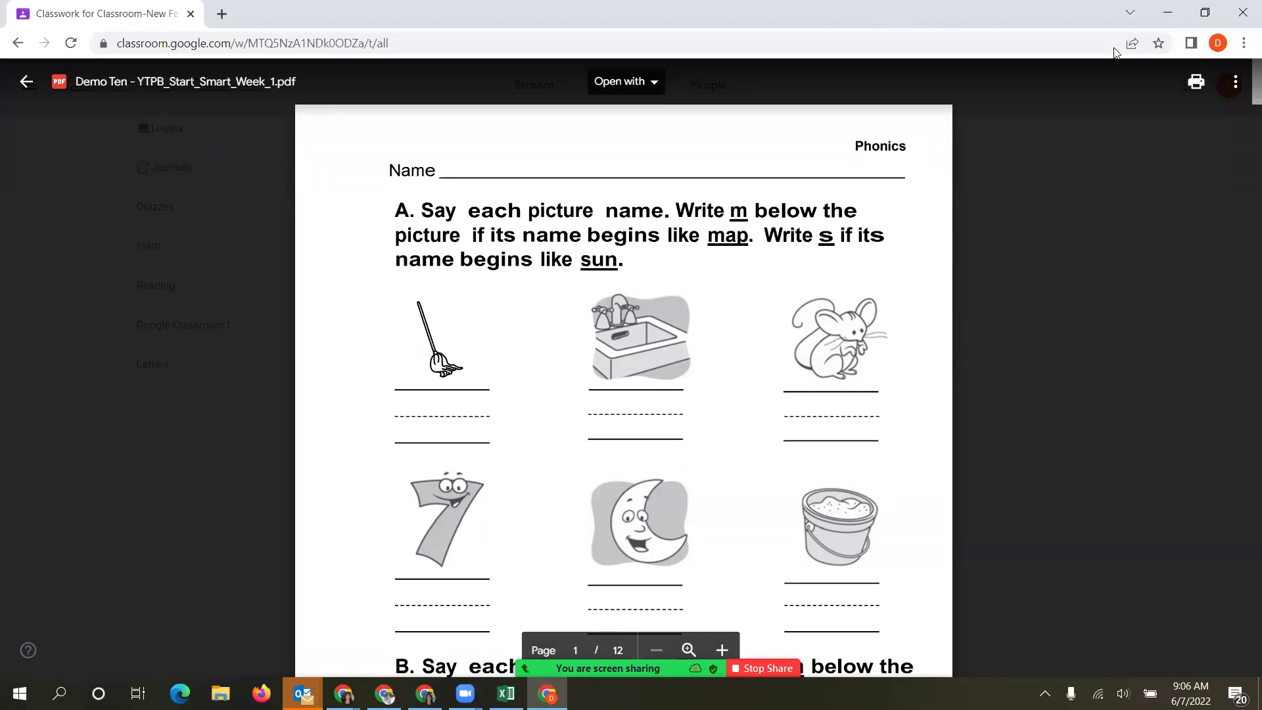
{"action": "left_click", "coordinate": [1167, 13]}
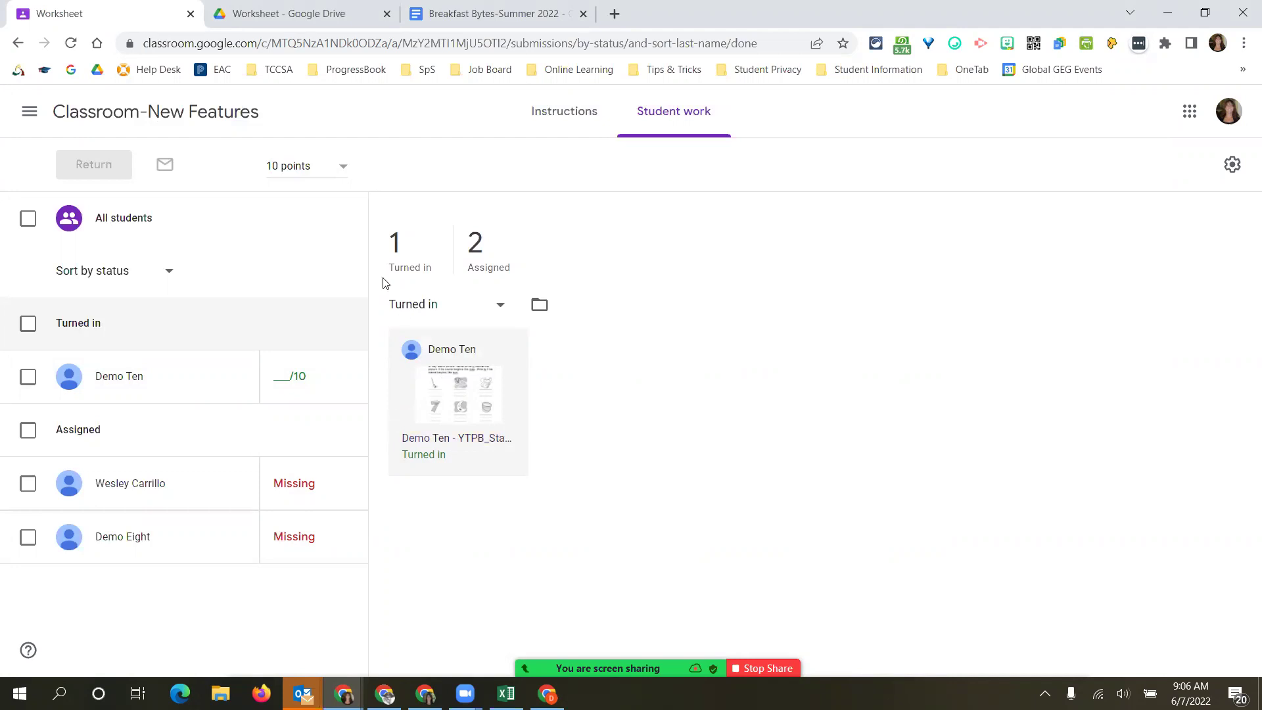
{"action": "left_click", "coordinate": [280, 379]}
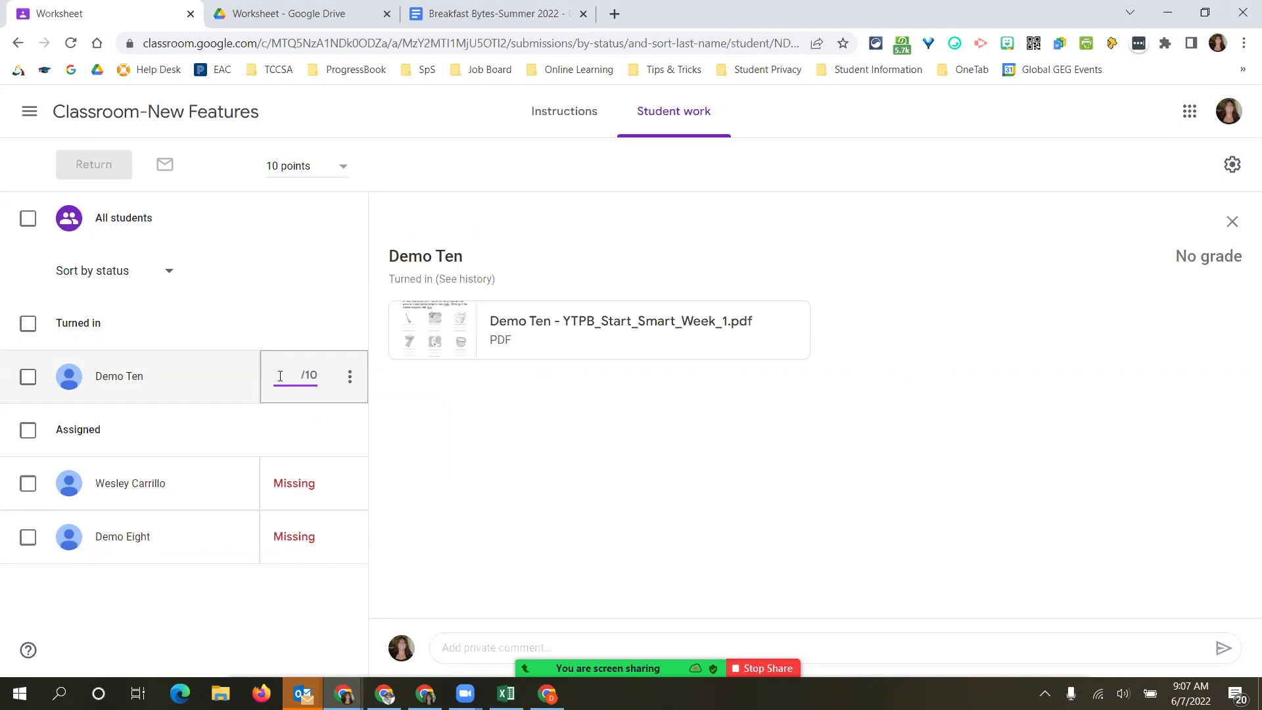
{"action": "type", "text": "9"}
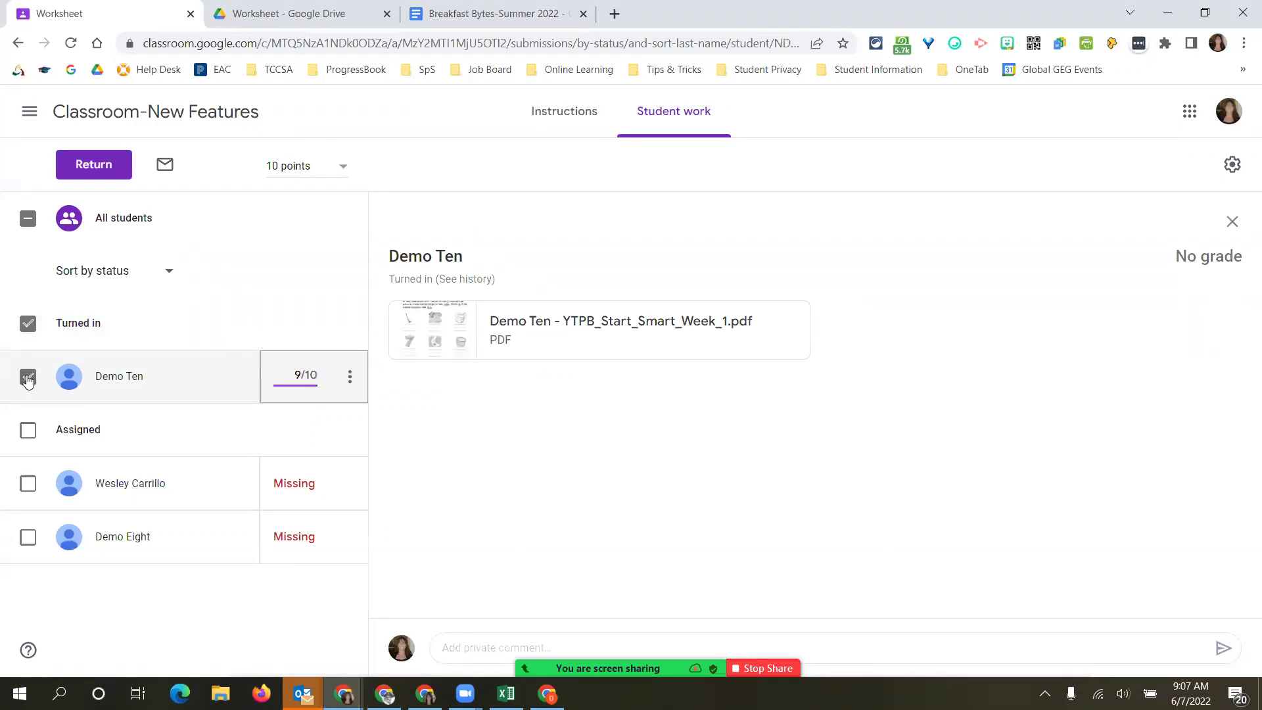
{"action": "key", "text": "BackSpace"}
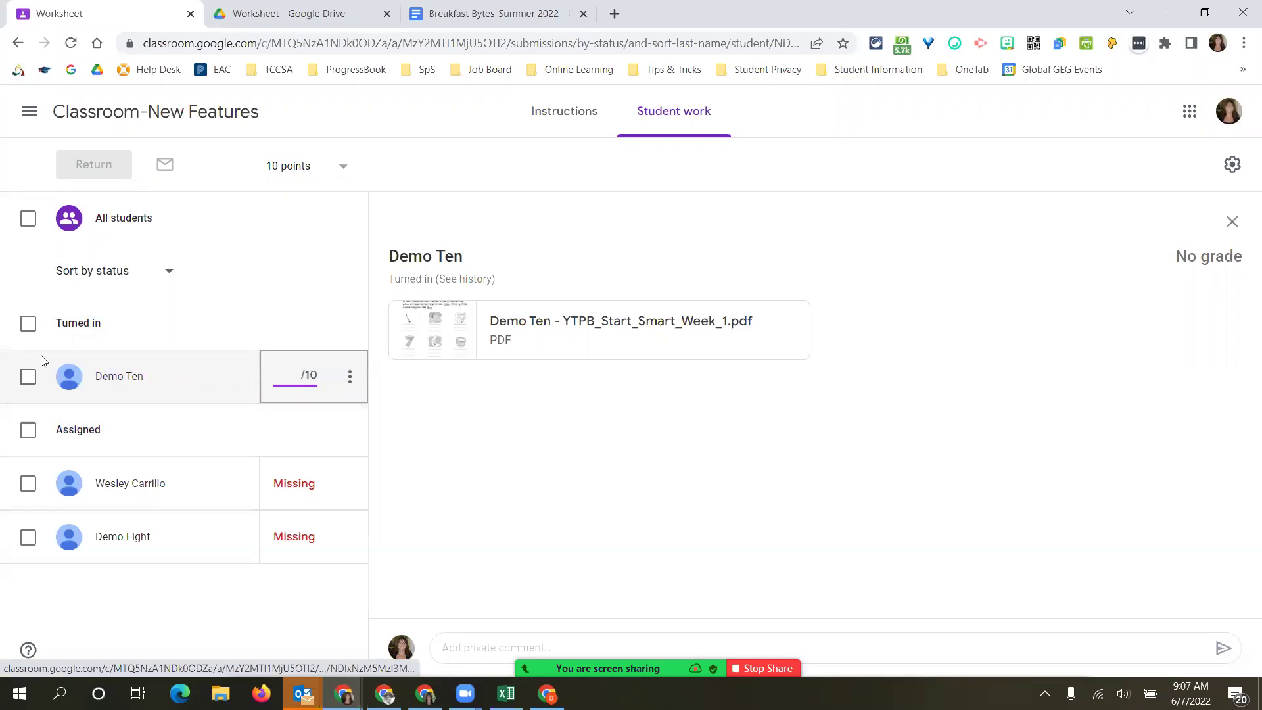
Select the student under Turned in and return the Worksheet submission without a grade or private comment.
{"action": "left_click", "coordinate": [28, 378]}
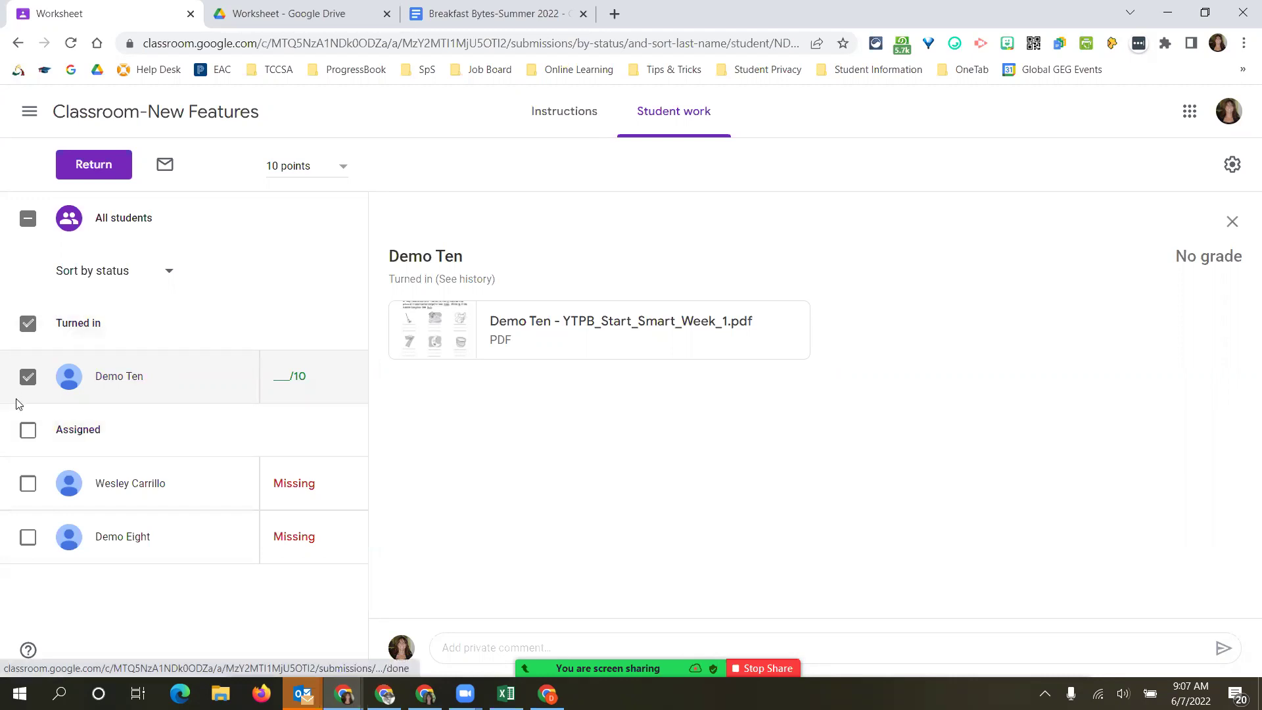
{"action": "left_click", "coordinate": [104, 173]}
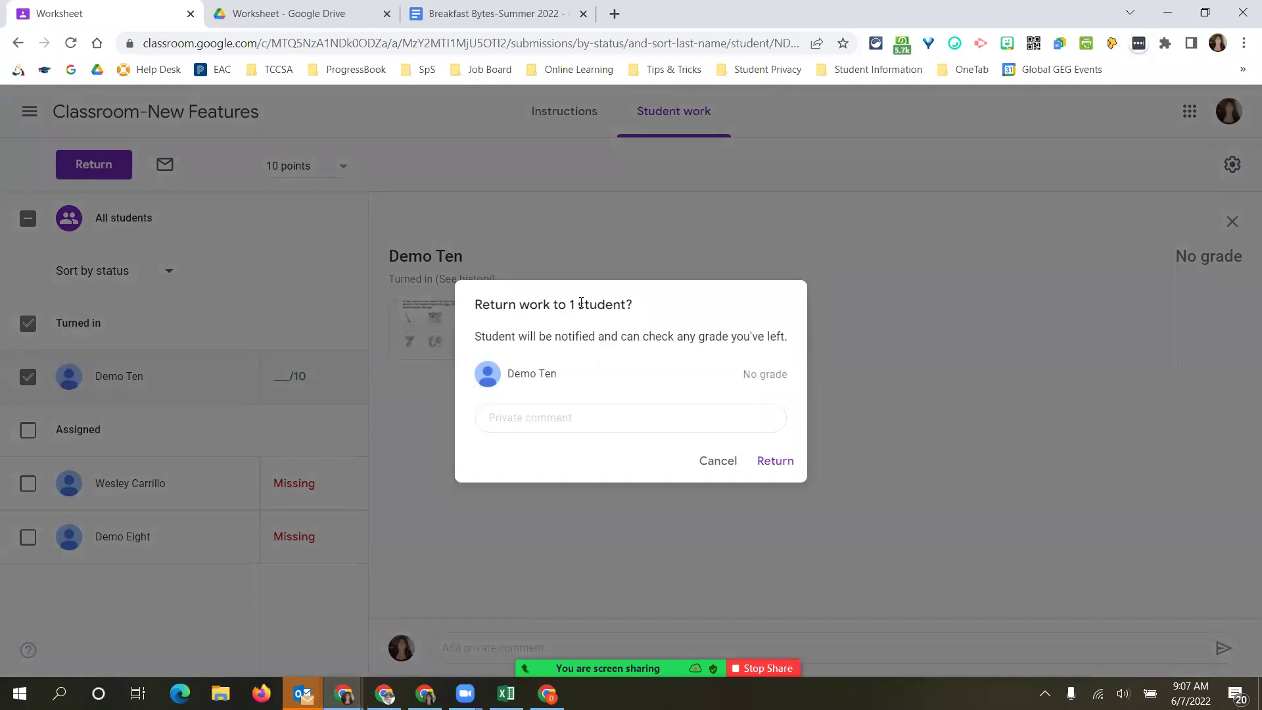
{"action": "left_click_drag", "start_coordinate": [569, 305], "coordinate": [578, 307]}
{"action": "left_click", "coordinate": [581, 418]}
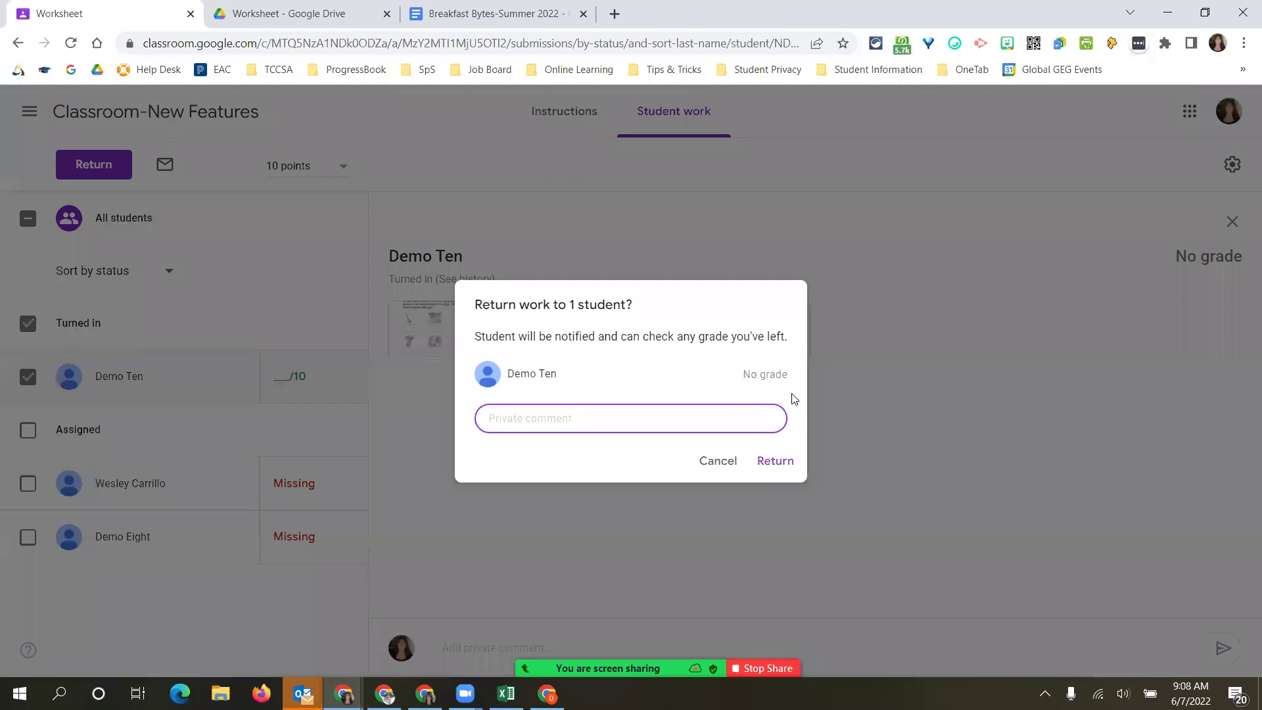
{"action": "left_click", "coordinate": [769, 466]}
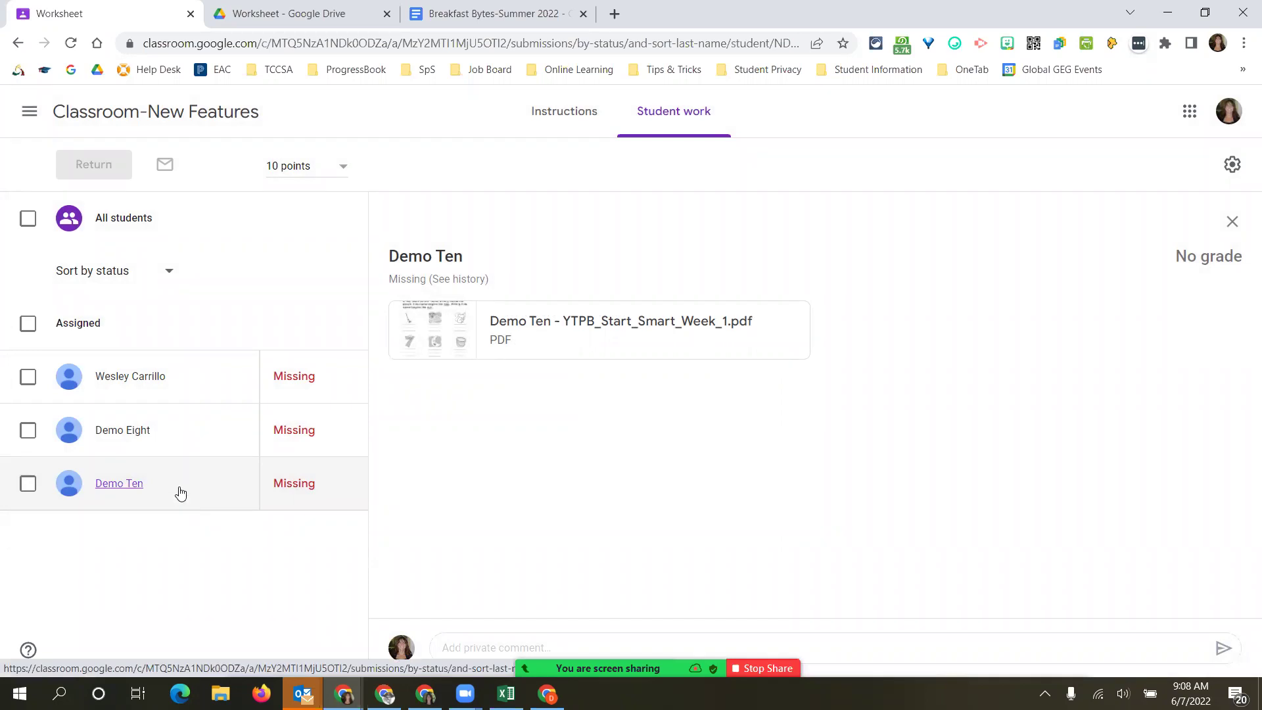
Close the outdated Drive folder and the student's submission view, and reopen the Worksheet assignment's Drive folder from the all-students view.
{"action": "left_click", "coordinate": [282, 15]}
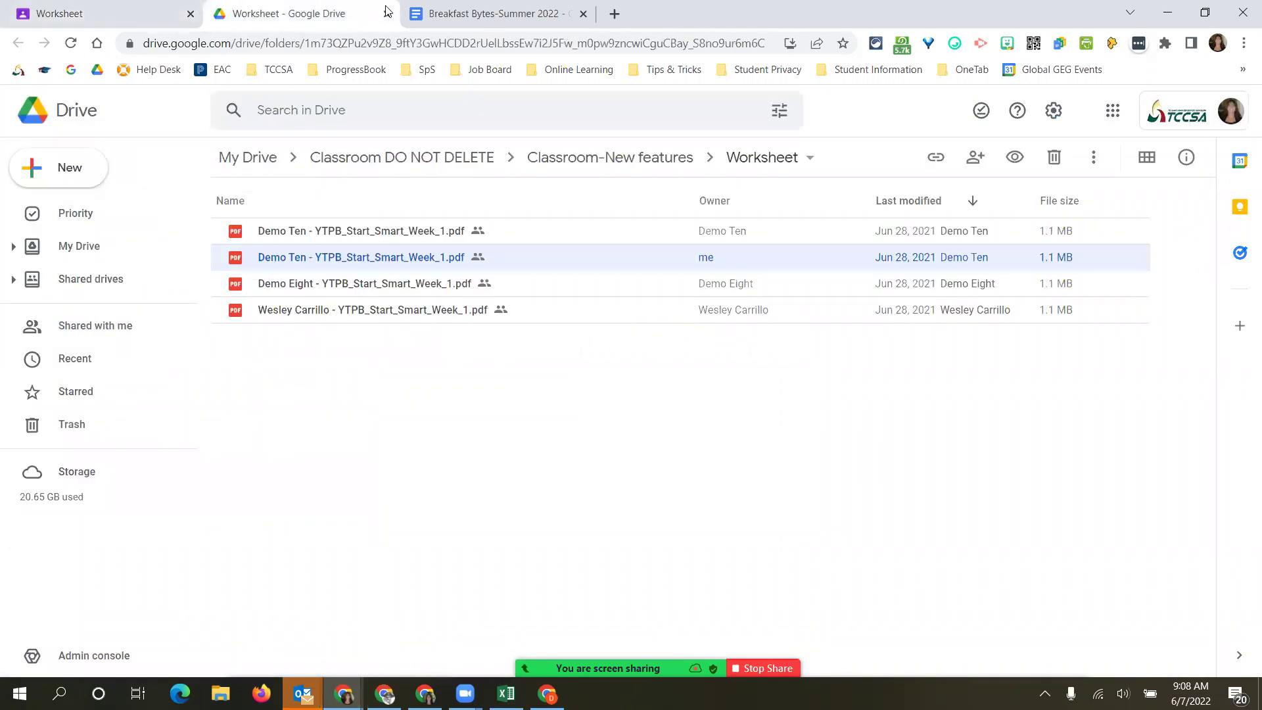
{"action": "key", "text": "ctrl+w"}
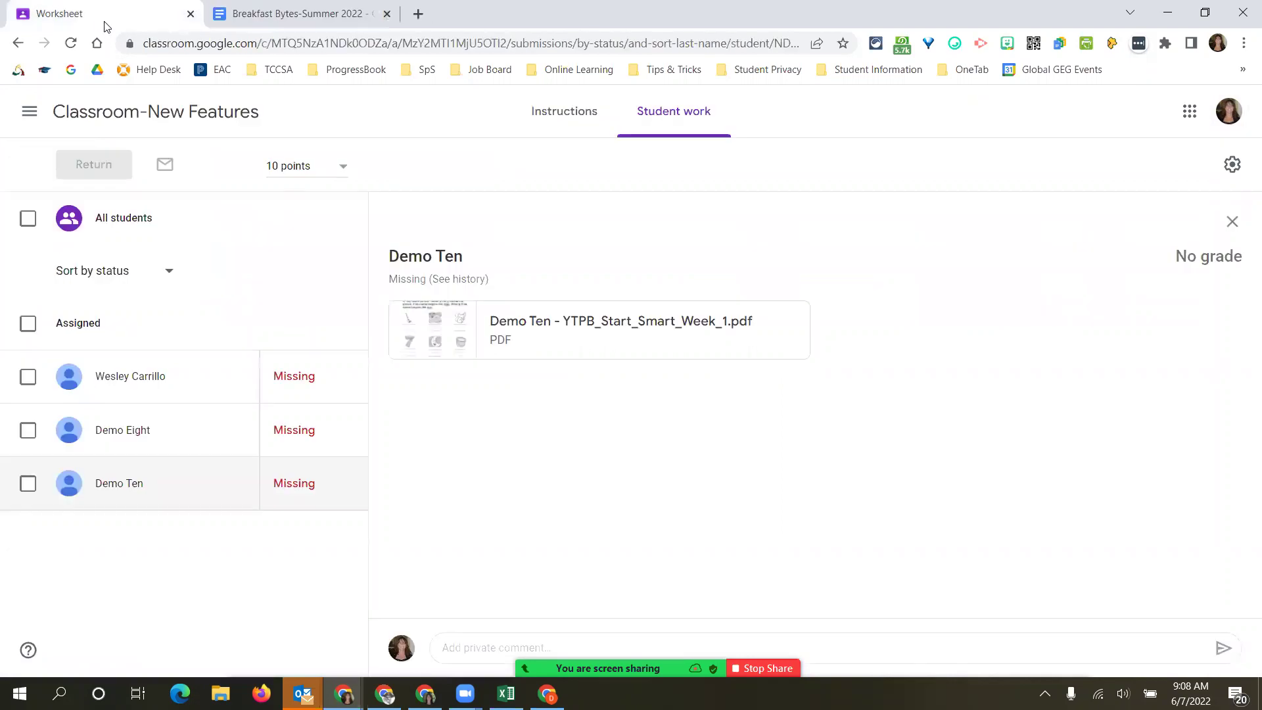
{"action": "left_click", "coordinate": [1231, 221]}
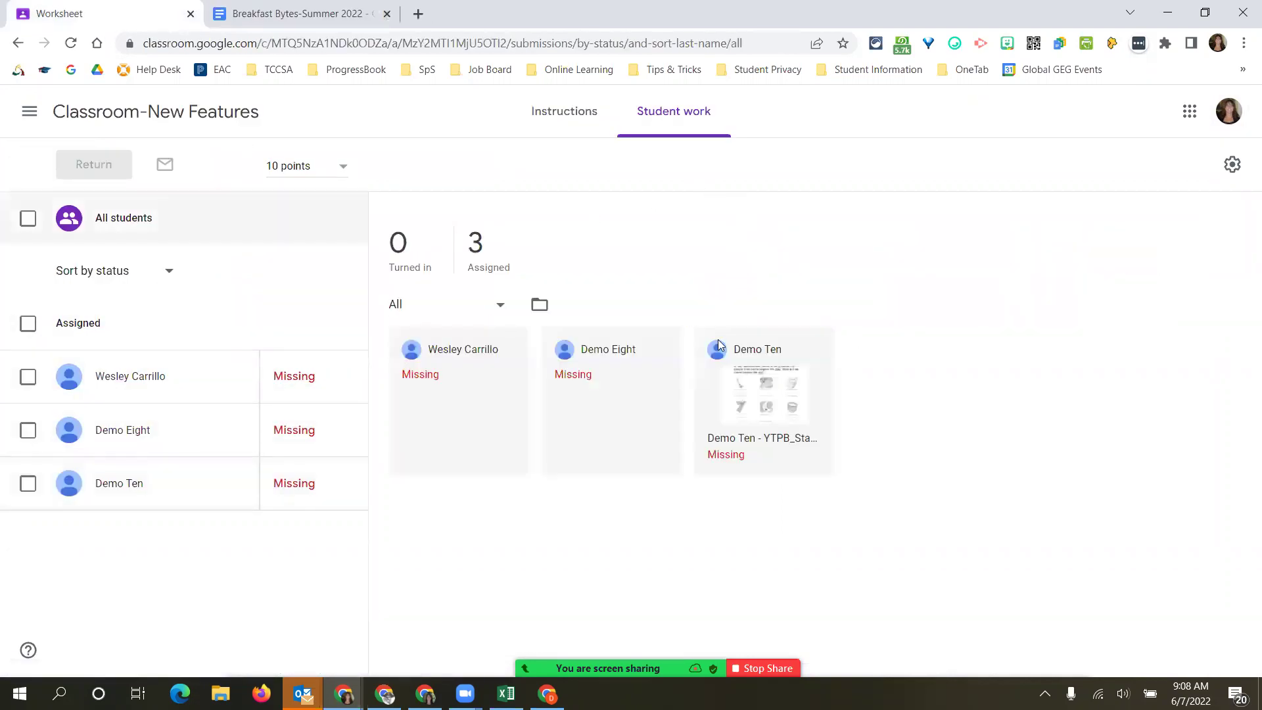
{"action": "left_click", "coordinate": [540, 306]}
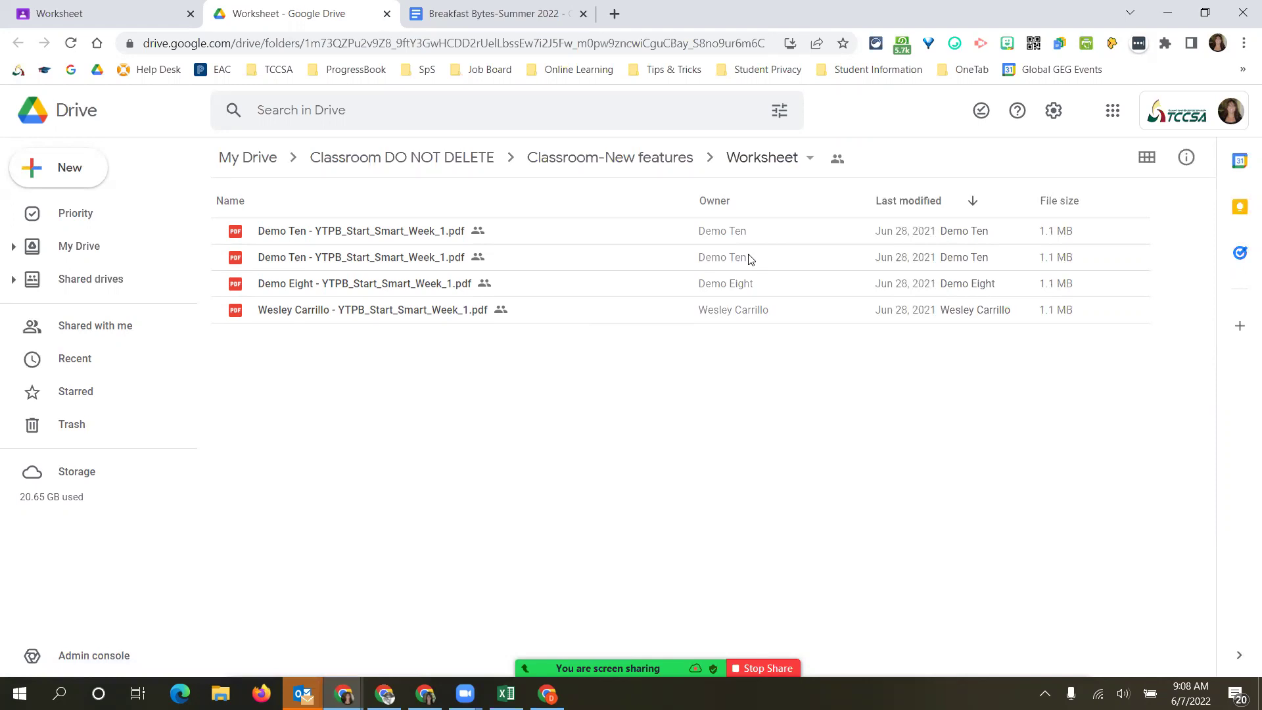
Preview the second of the demo student's two Worksheet PDFs, close it and select the other copy for comparison.
{"action": "double_click", "coordinate": [396, 262]}
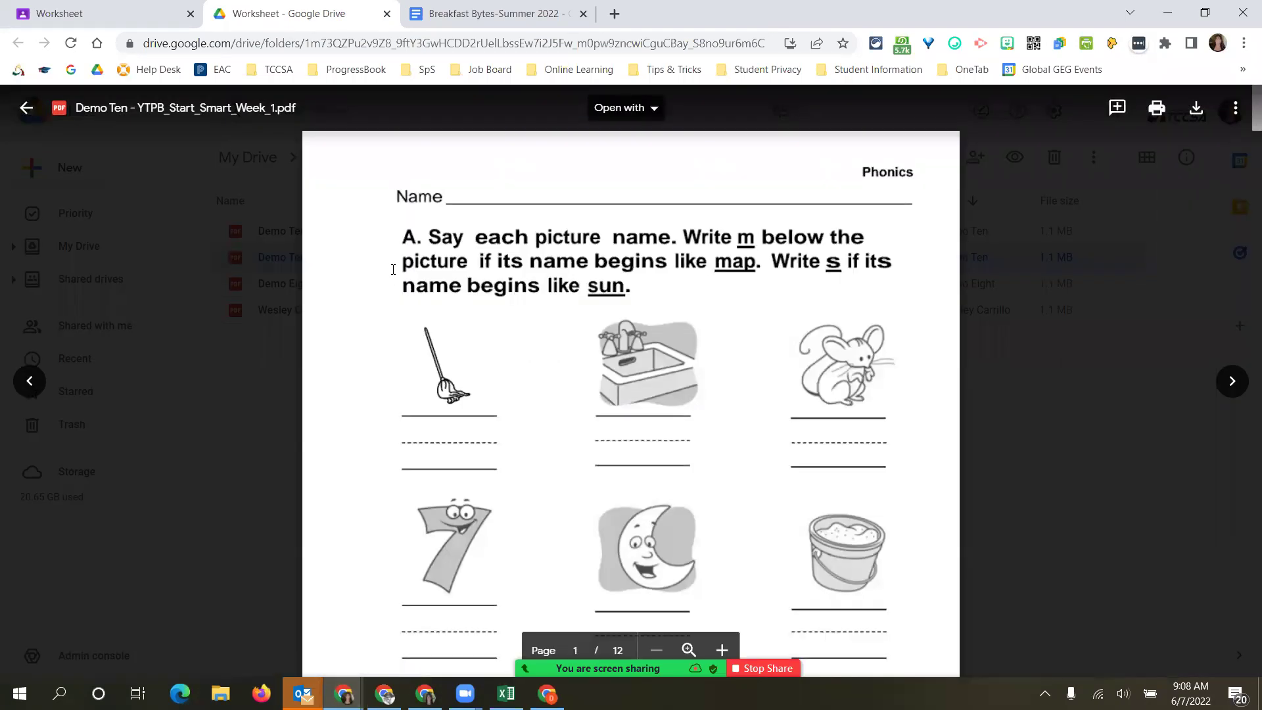
{"action": "left_click", "coordinate": [26, 115]}
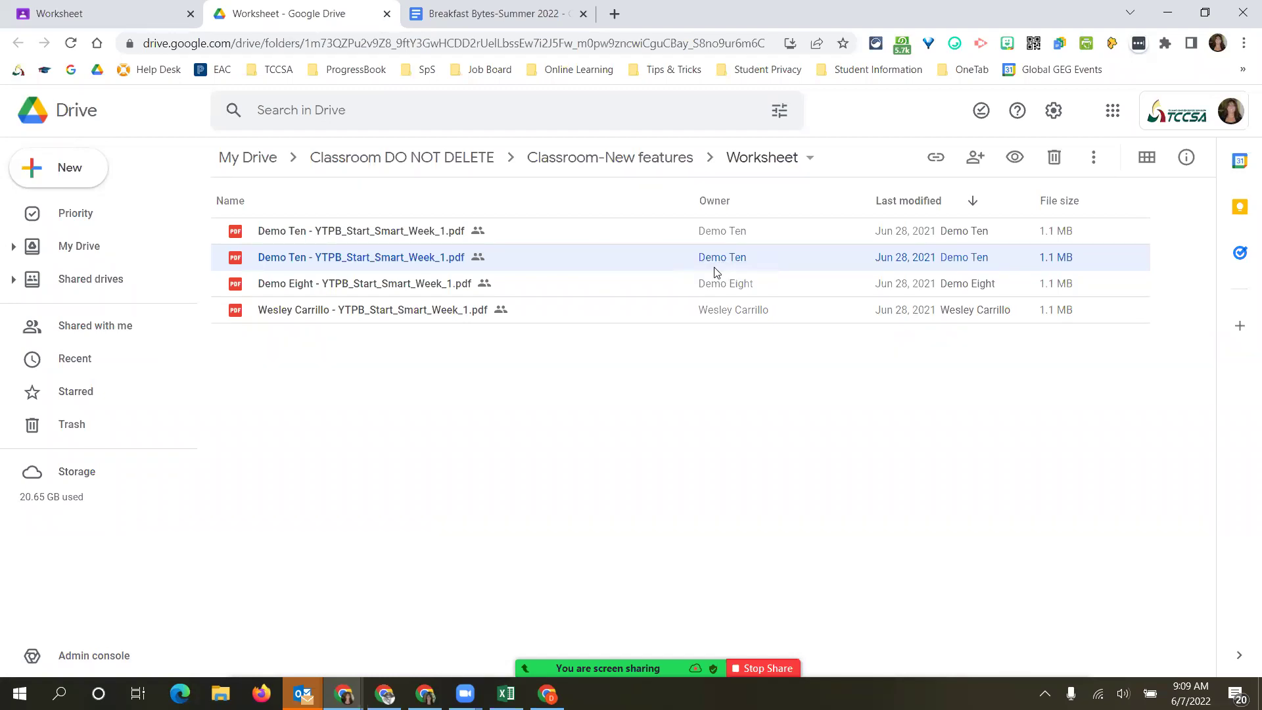
{"action": "left_click", "coordinate": [413, 230]}
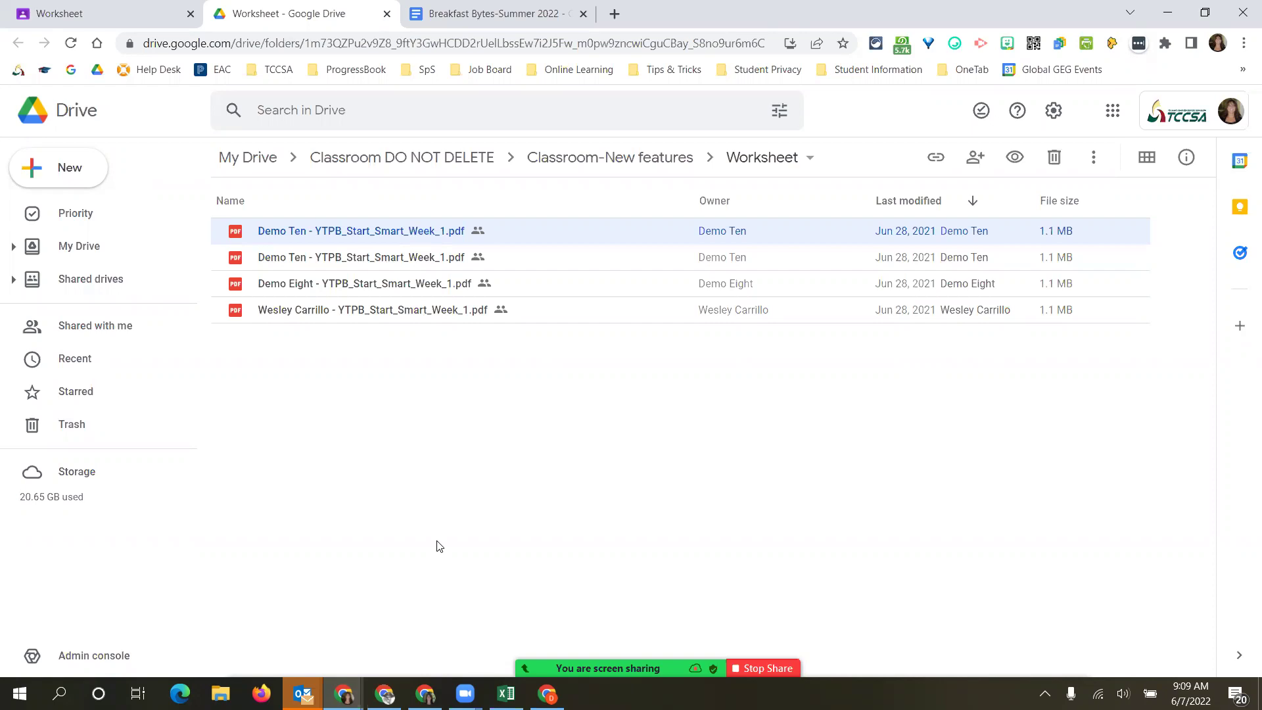
Return to the Classroom class list and examine the turned-in, assigned and graded counts of all work to review.
{"action": "left_click", "coordinate": [125, 9]}
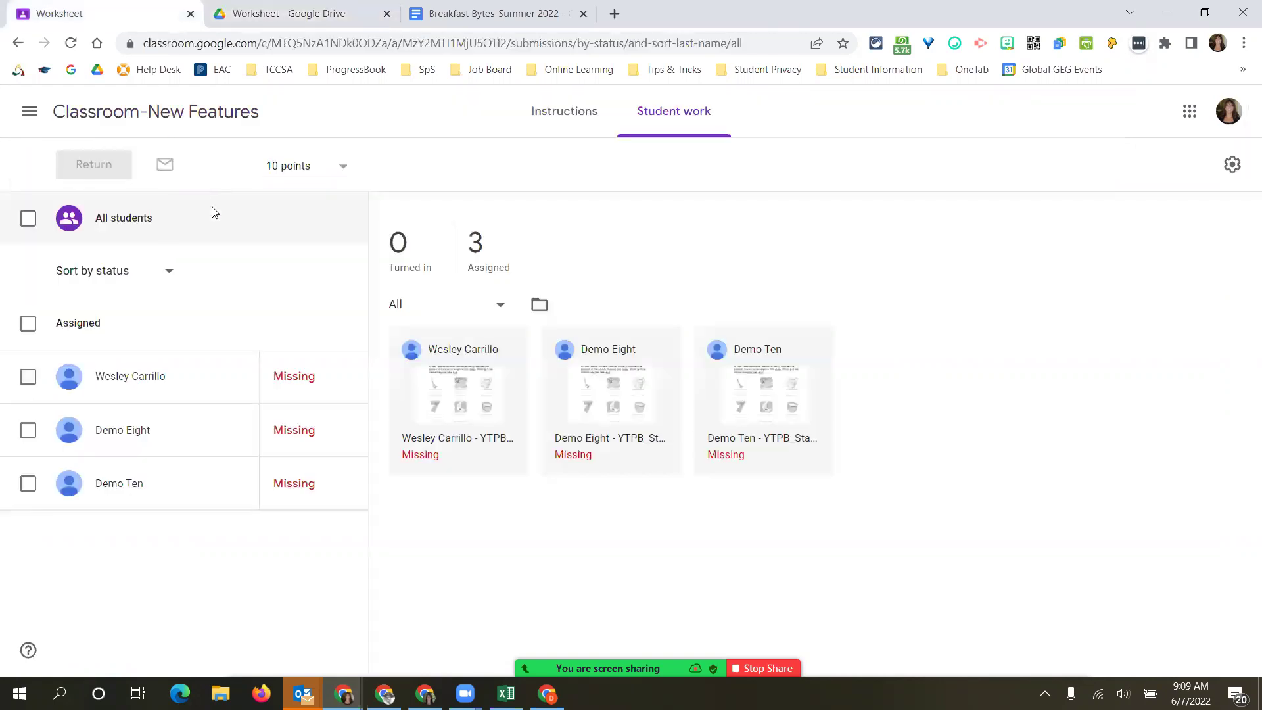
{"action": "left_click", "coordinate": [31, 116]}
{"action": "left_click", "coordinate": [68, 123]}
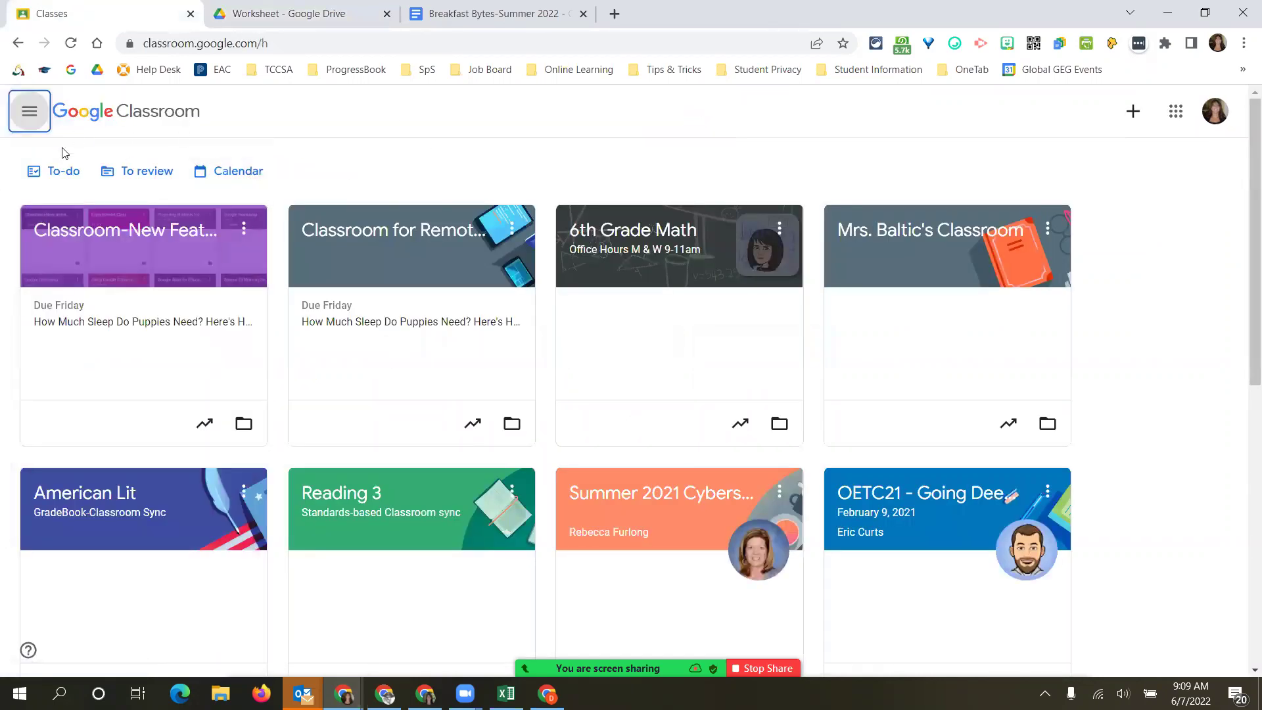
{"action": "left_click", "coordinate": [126, 174]}
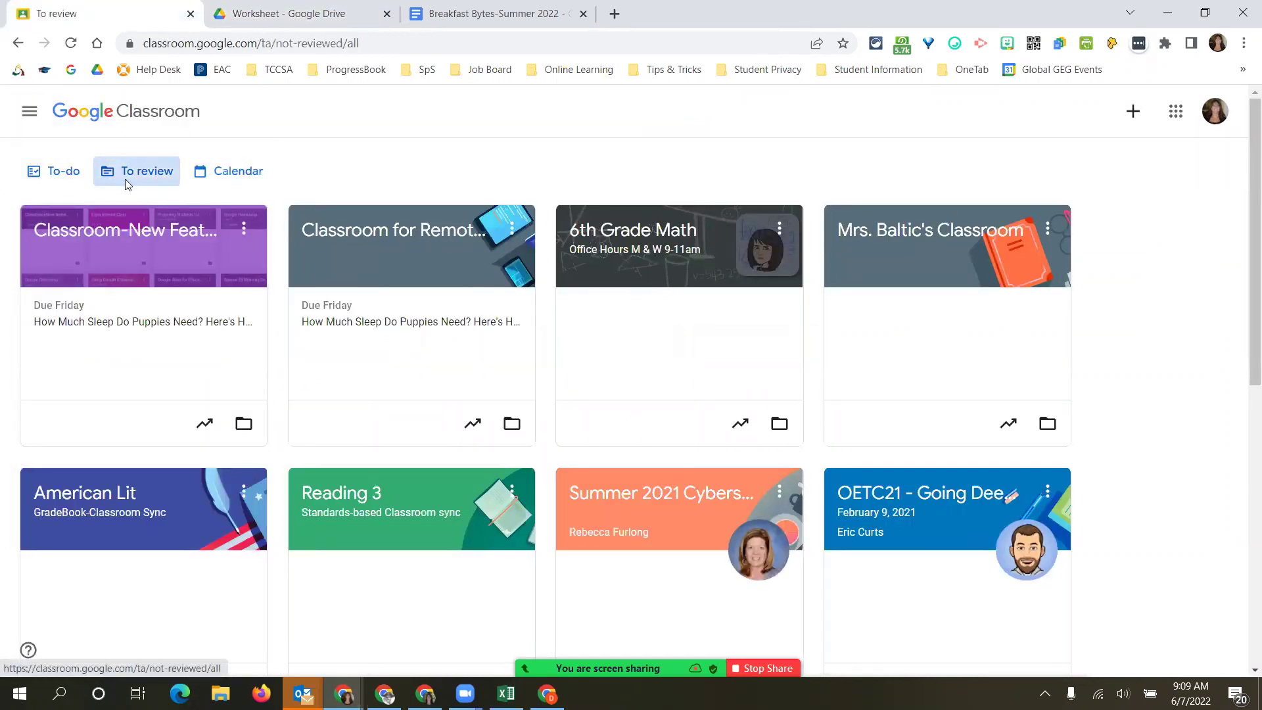
{"action": "scroll", "coordinate": [647, 484], "scroll_direction": "down", "scroll_amount": 5}
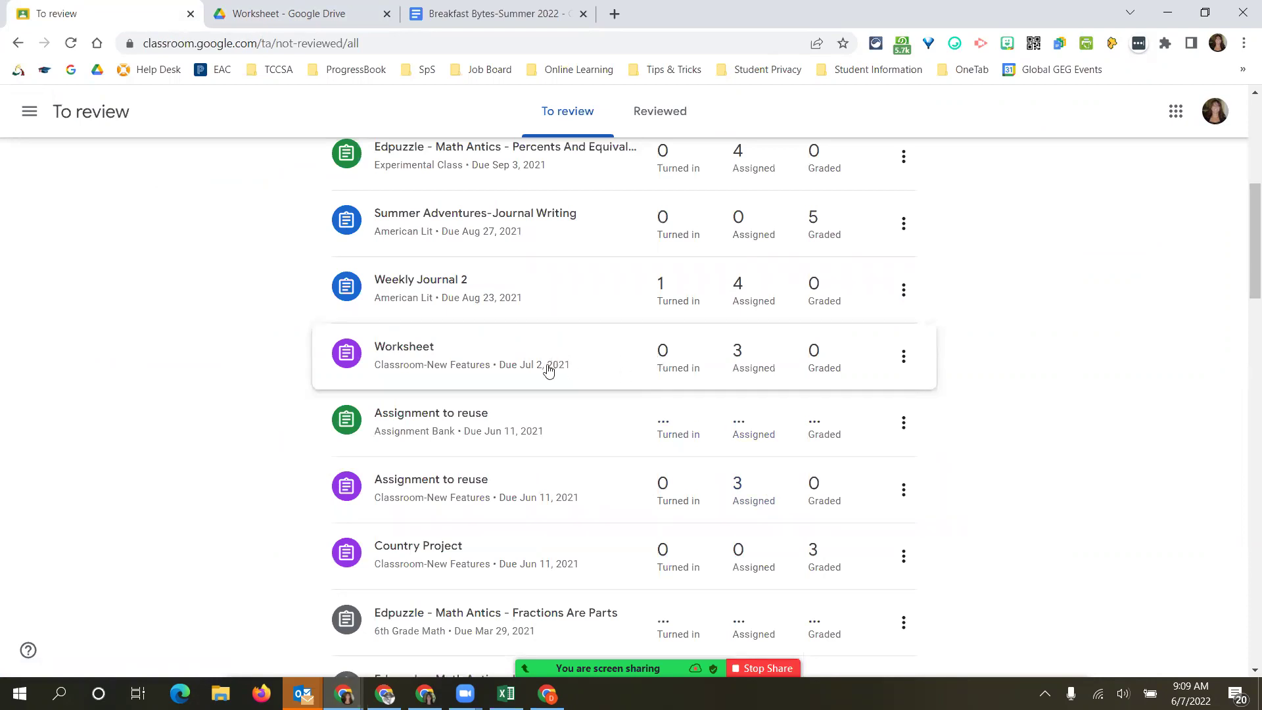
{"action": "scroll", "coordinate": [463, 346], "scroll_direction": "up", "scroll_amount": 2}
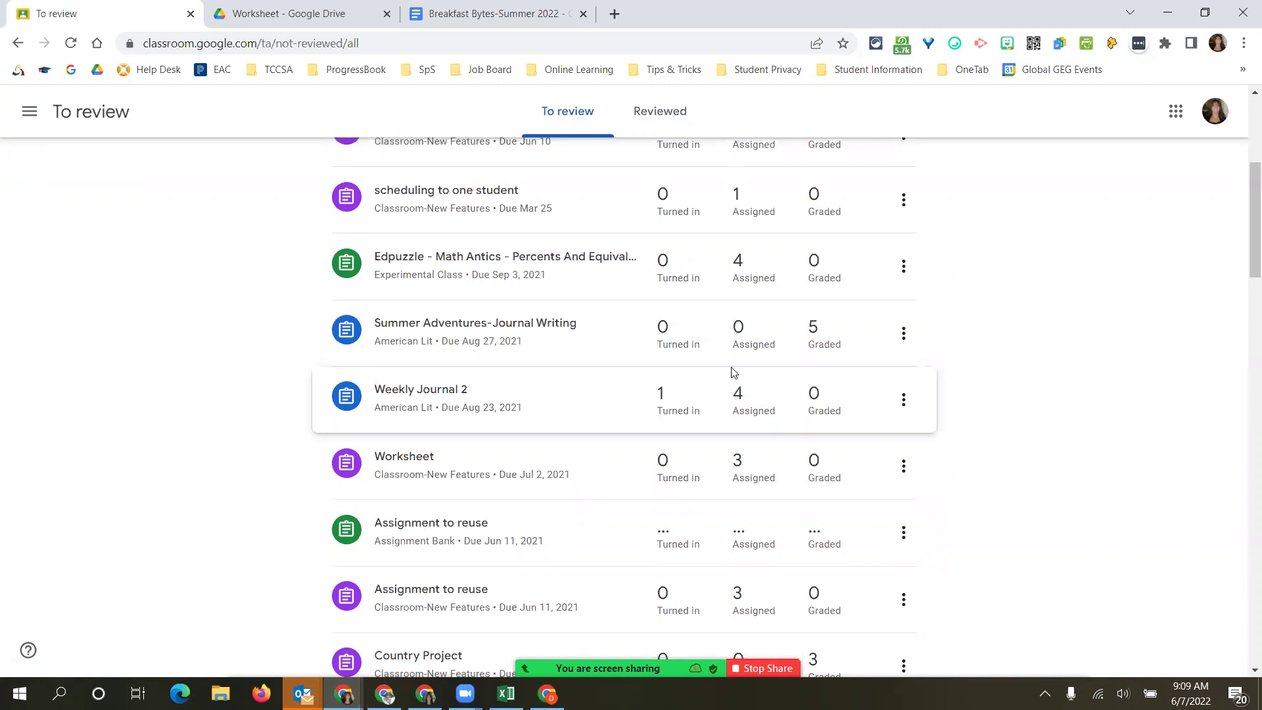
{"action": "scroll", "coordinate": [680, 345], "scroll_direction": "up", "scroll_amount": 2}
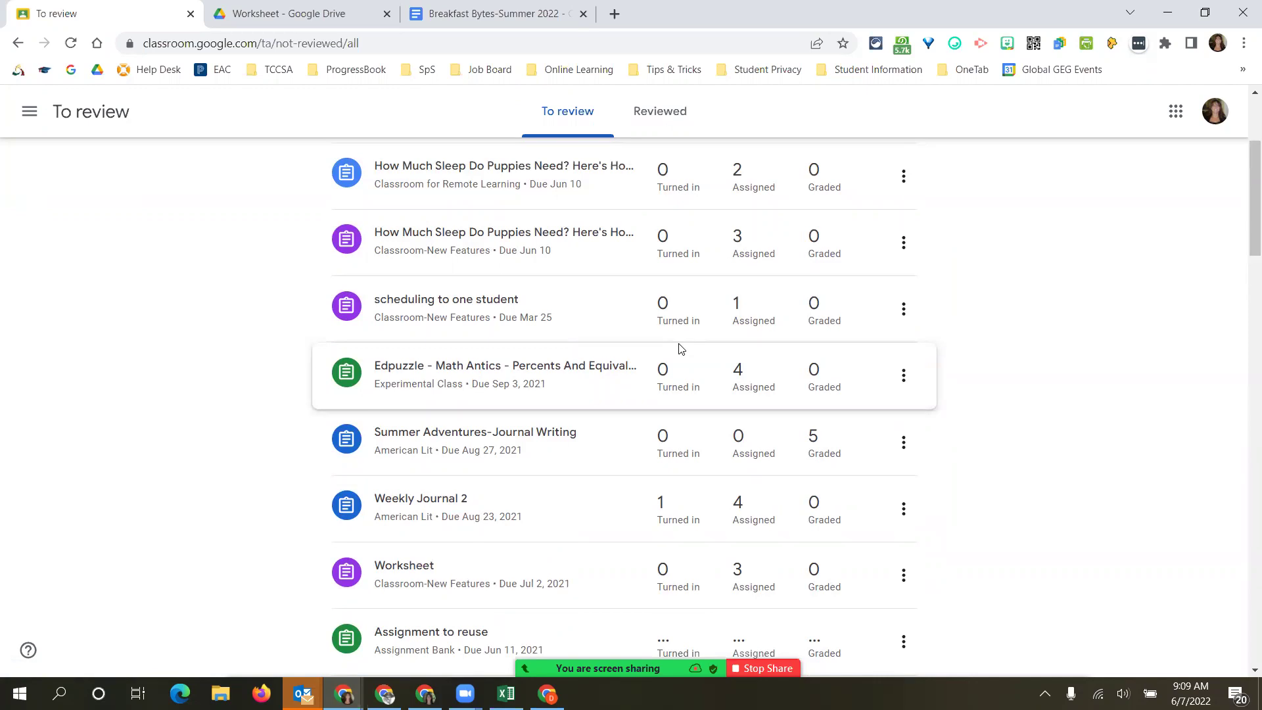
{"action": "scroll", "coordinate": [680, 349], "scroll_direction": "up", "scroll_amount": 4}
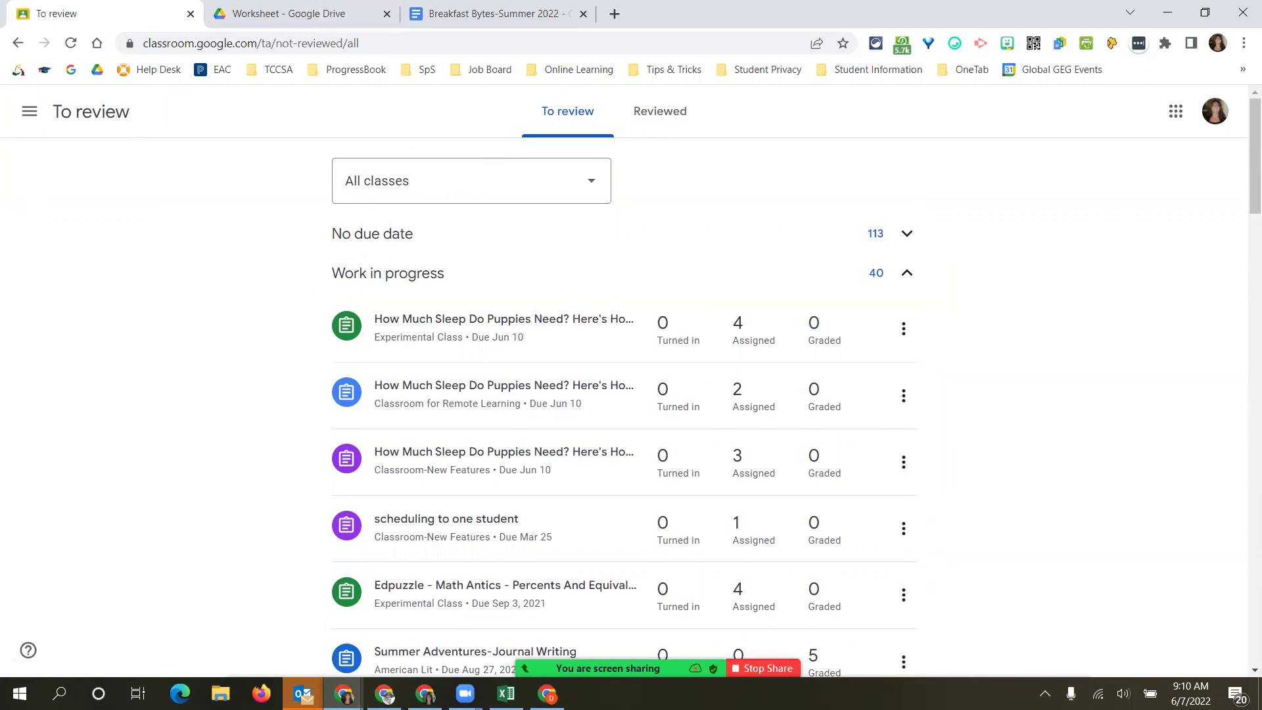
Open the classwork of the class named after the teacher and examine how its items are organized by subject topic.
{"action": "left_click", "coordinate": [38, 115]}
{"action": "left_click", "coordinate": [74, 123]}
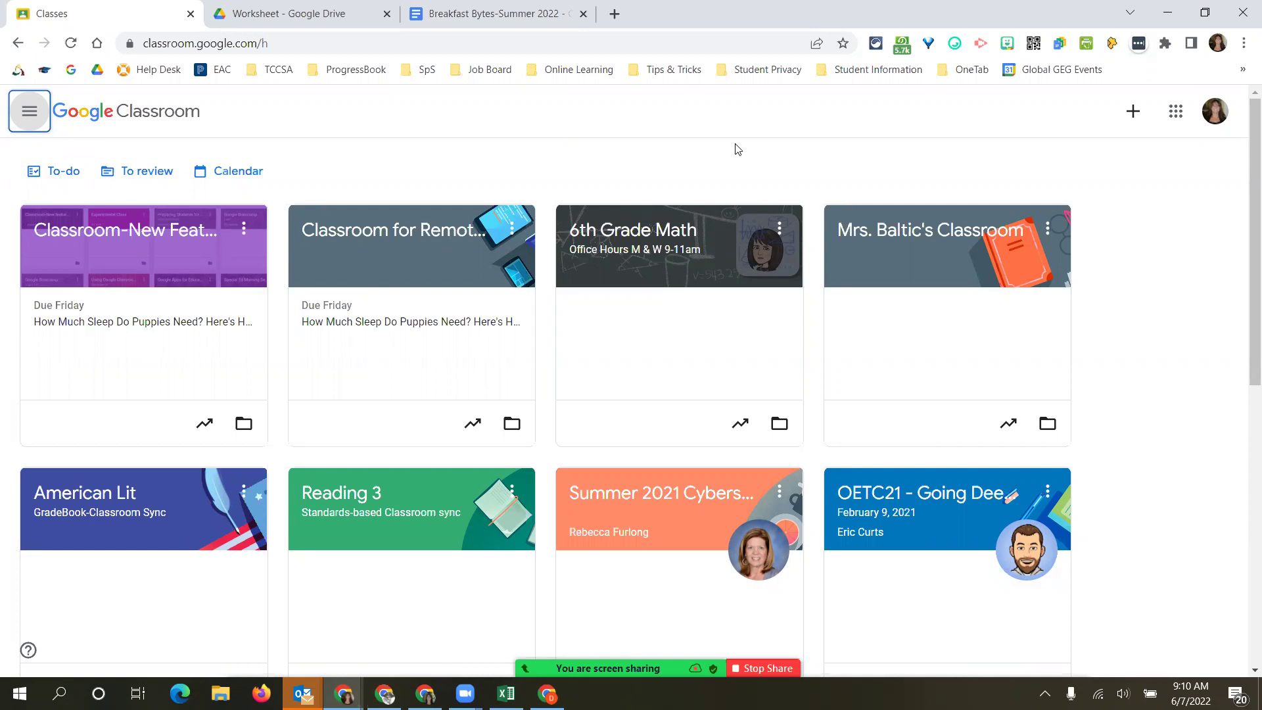
{"action": "left_click", "coordinate": [968, 240]}
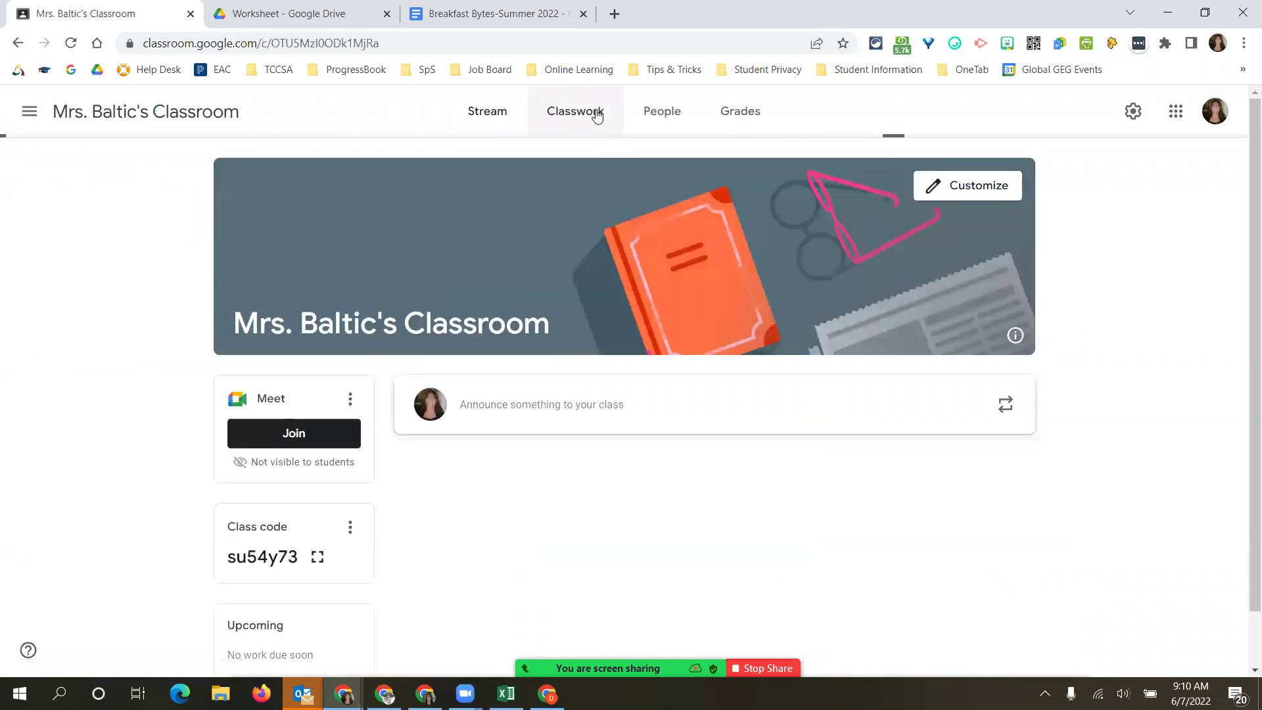
{"action": "left_click", "coordinate": [595, 115]}
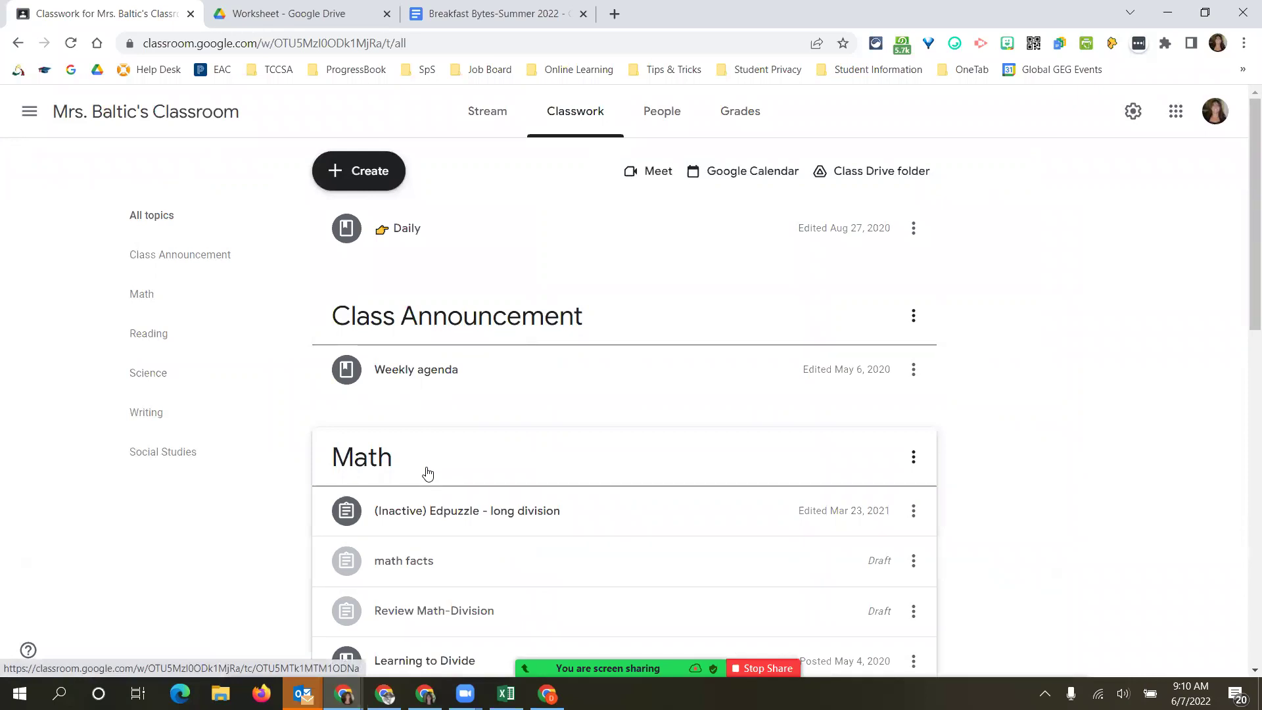
{"action": "scroll", "coordinate": [428, 472], "scroll_direction": "down", "scroll_amount": 2}
{"action": "scroll", "coordinate": [427, 471], "scroll_direction": "down", "scroll_amount": 4}
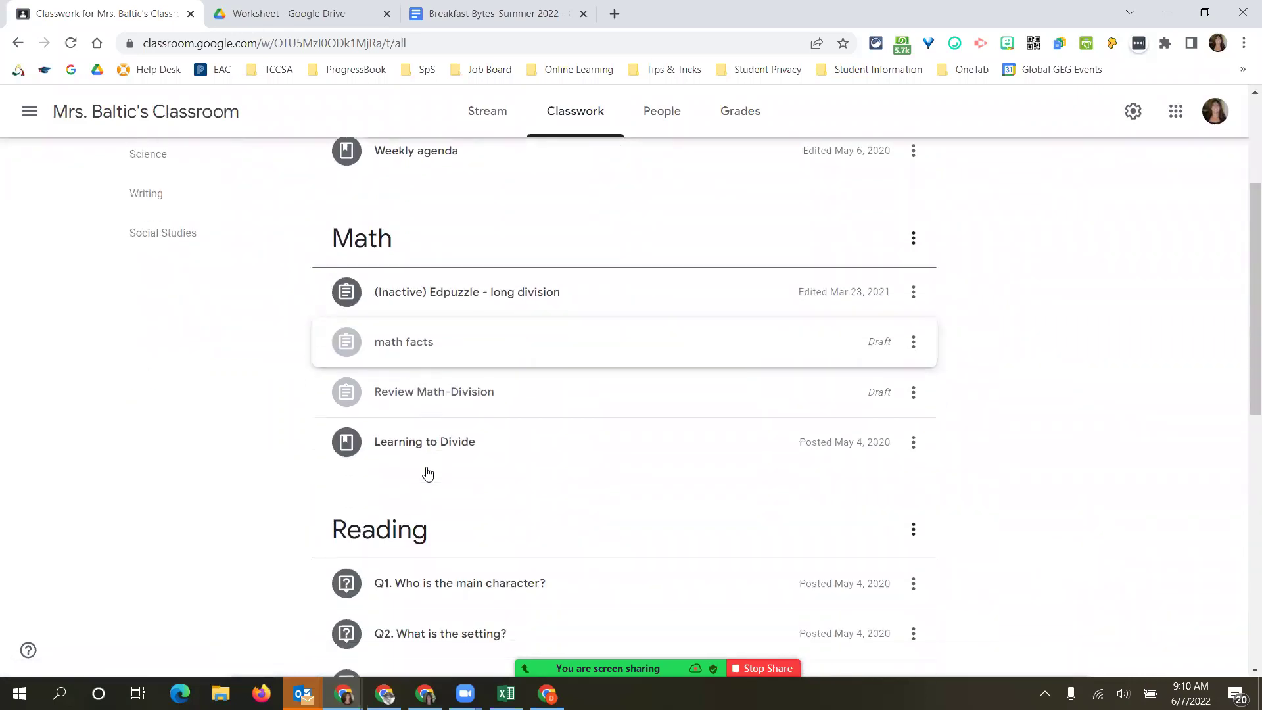
{"action": "scroll", "coordinate": [432, 478], "scroll_direction": "down", "scroll_amount": 2}
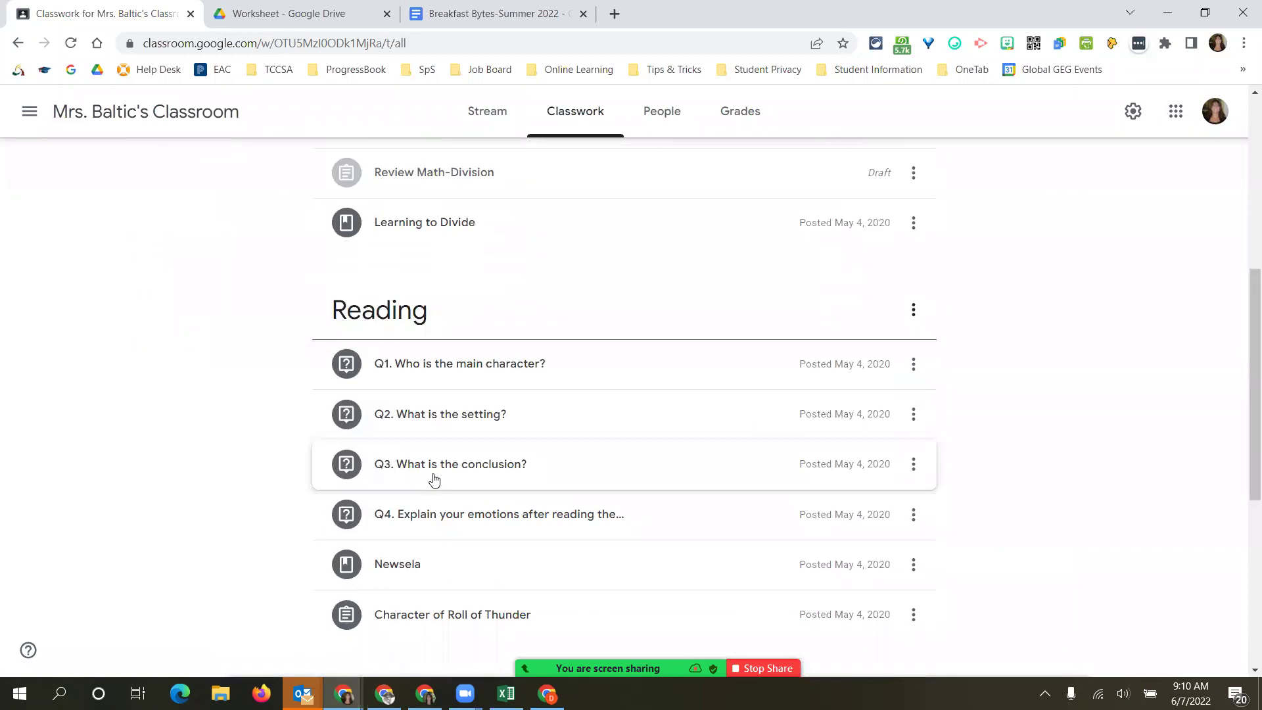
{"action": "scroll", "coordinate": [434, 479], "scroll_direction": "up", "scroll_amount": 8}
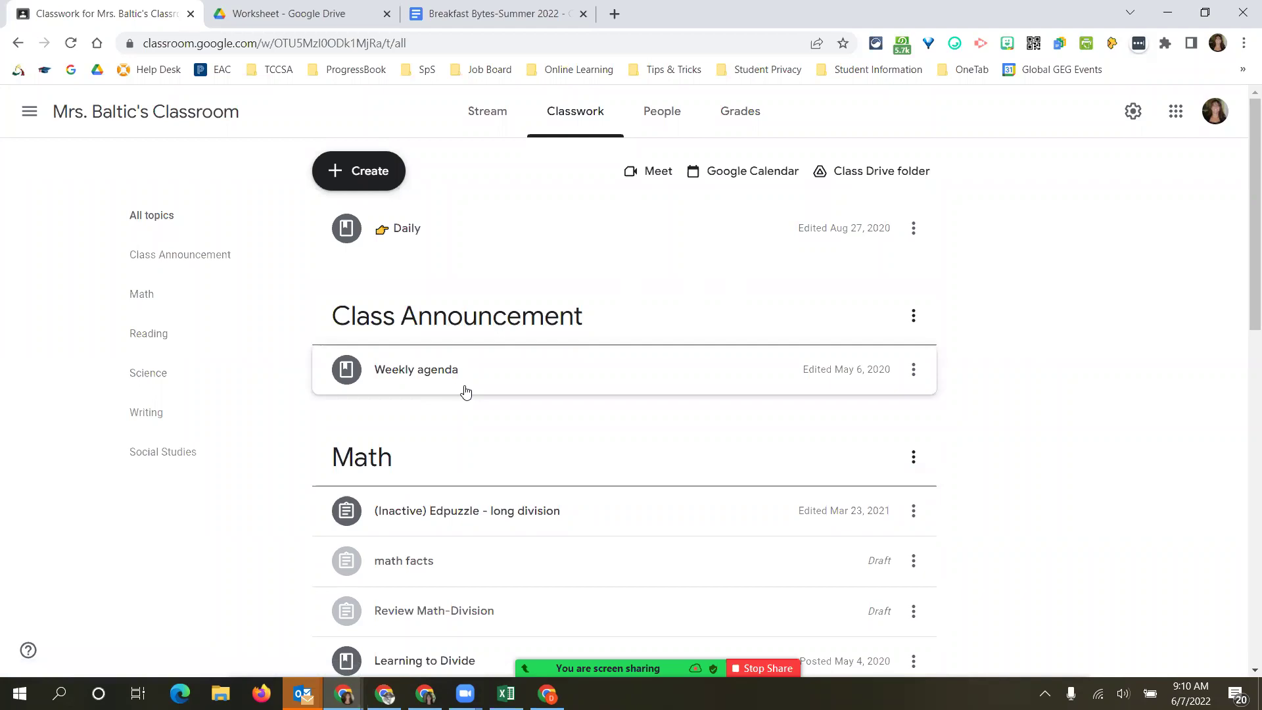
View the roster and the stream of the class named after the teacher, and return to its classwork.
{"action": "left_click", "coordinate": [660, 112]}
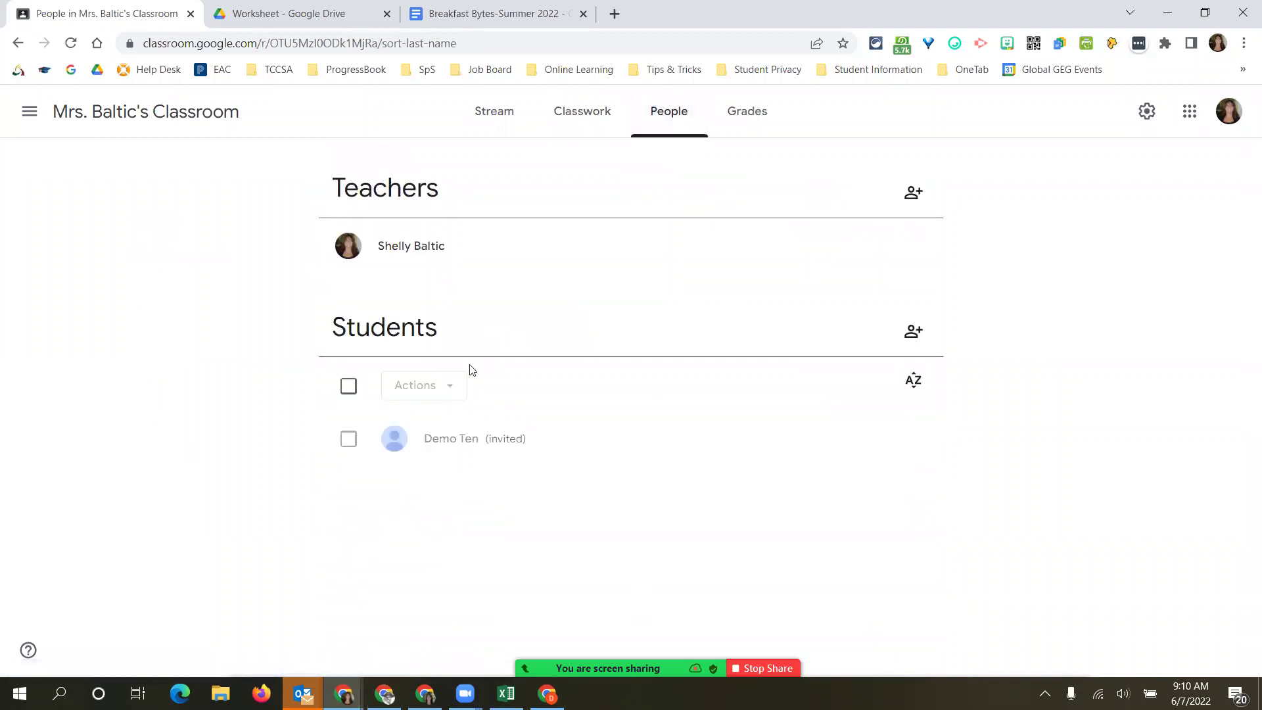
{"action": "left_click", "coordinate": [499, 116]}
{"action": "scroll", "coordinate": [558, 451], "scroll_direction": "down", "scroll_amount": 1}
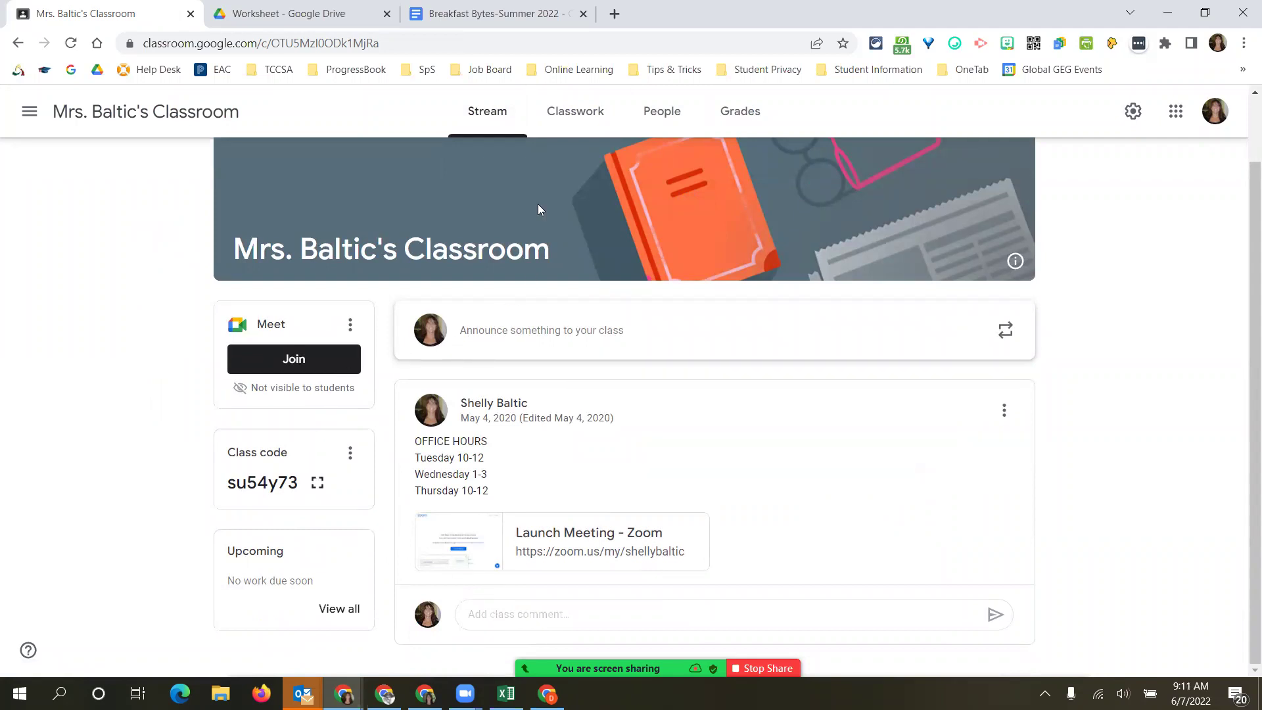
{"action": "left_click", "coordinate": [563, 126]}
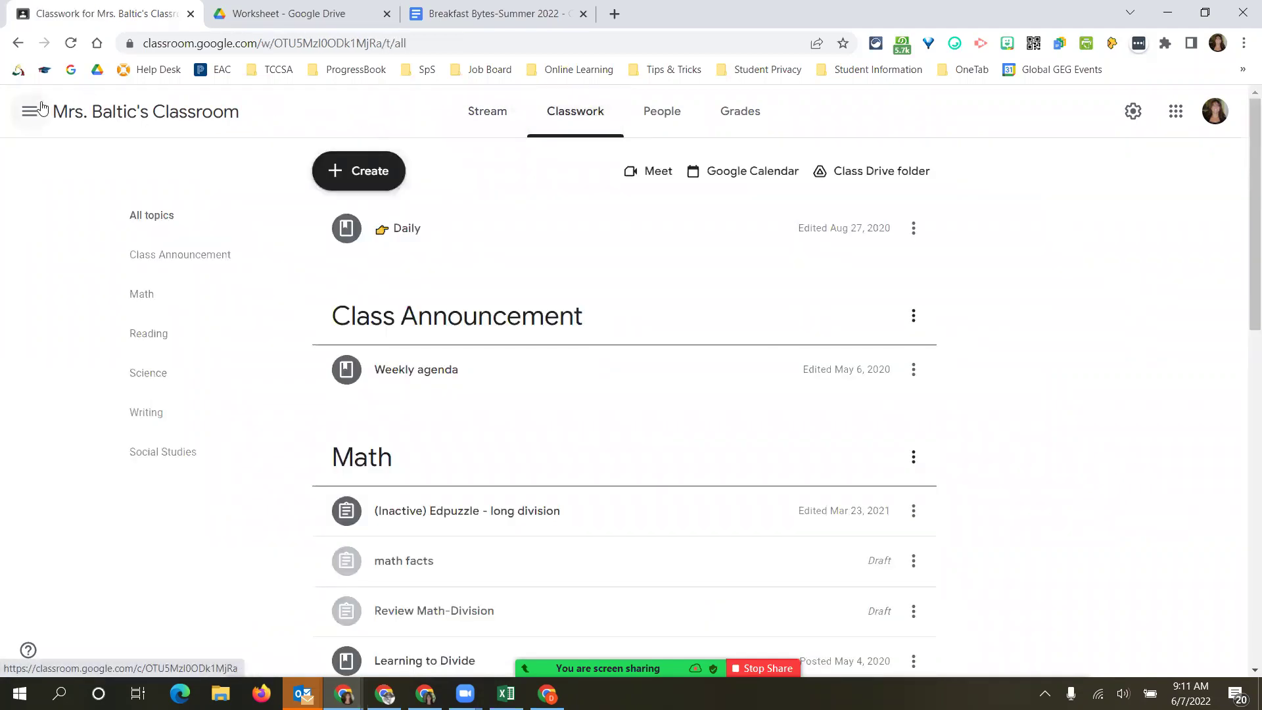
Open the 6th Grade Math classwork, examine its weekly topics and show the options for creating or reusing a post.
{"action": "left_click", "coordinate": [29, 111]}
{"action": "left_click", "coordinate": [43, 123]}
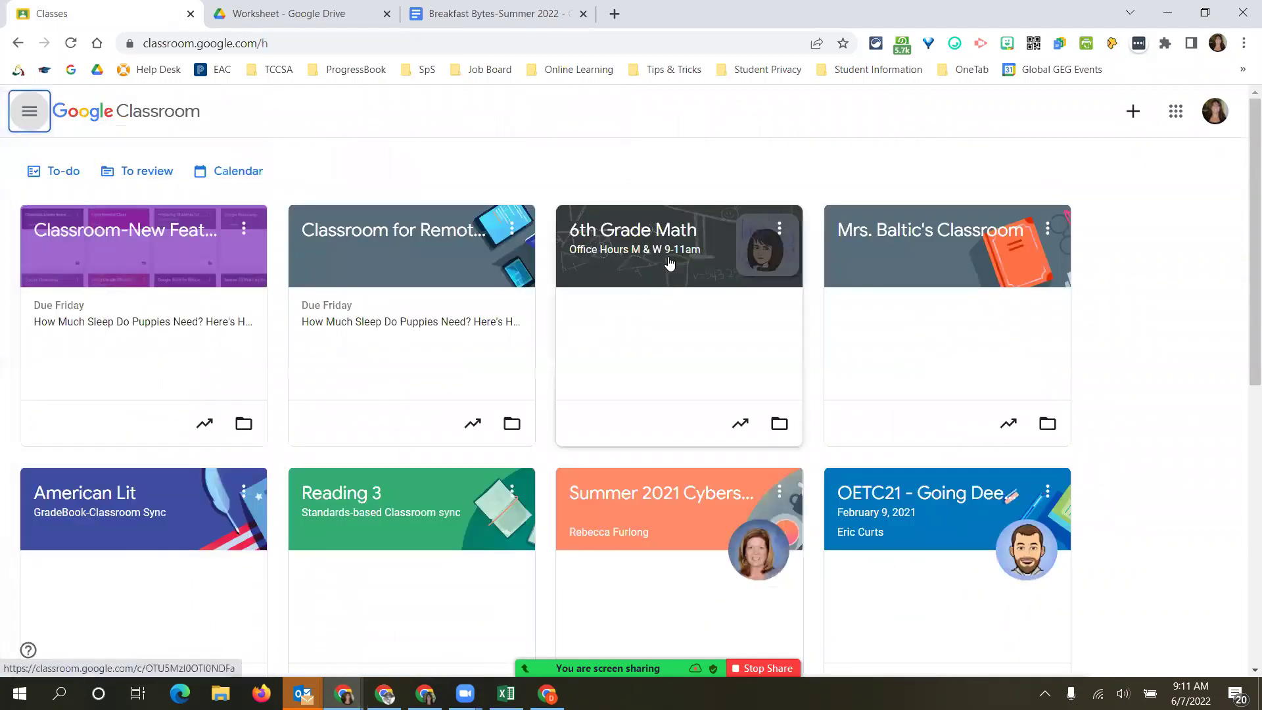
{"action": "left_click", "coordinate": [630, 229]}
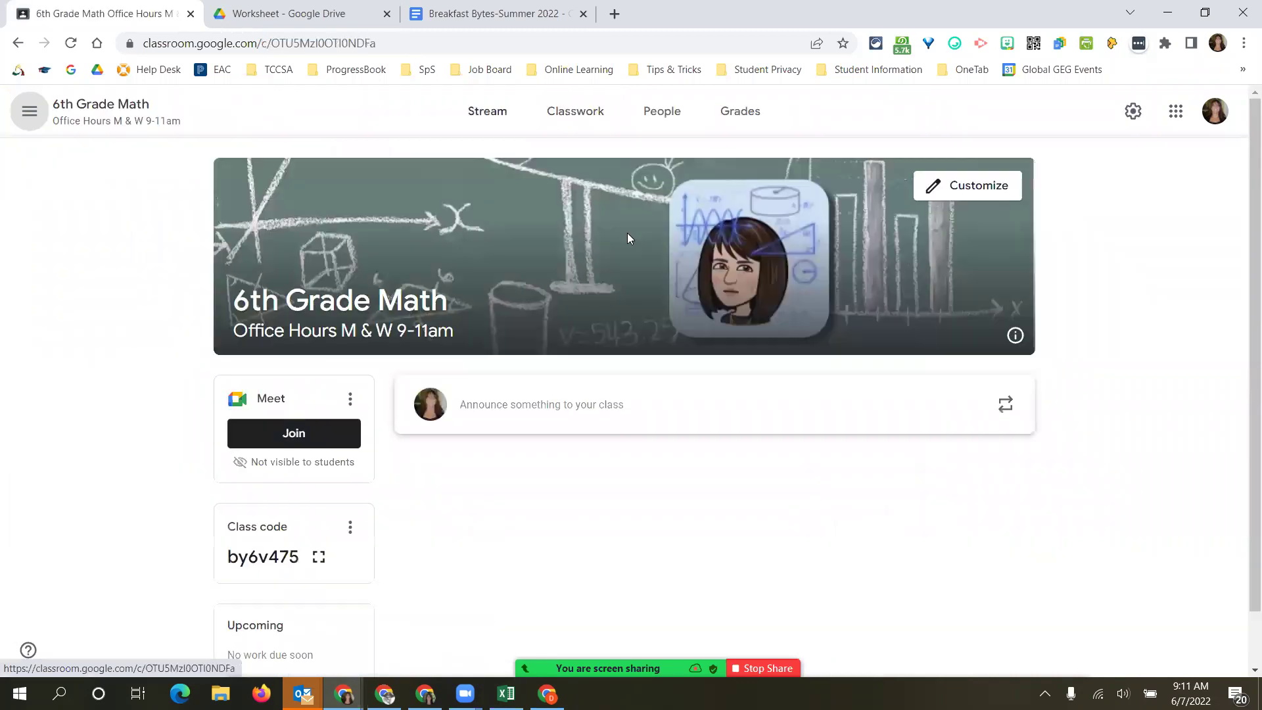
{"action": "left_click", "coordinate": [586, 116]}
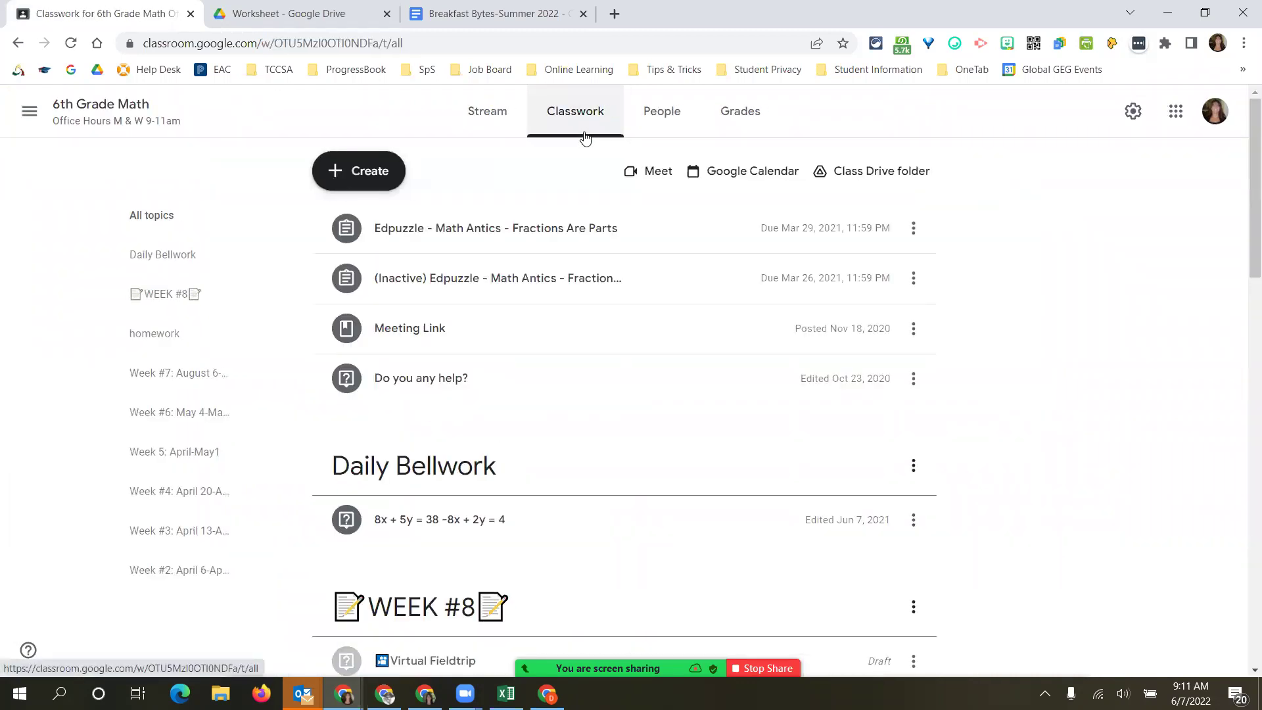
{"action": "scroll", "coordinate": [575, 254], "scroll_direction": "down", "scroll_amount": 8}
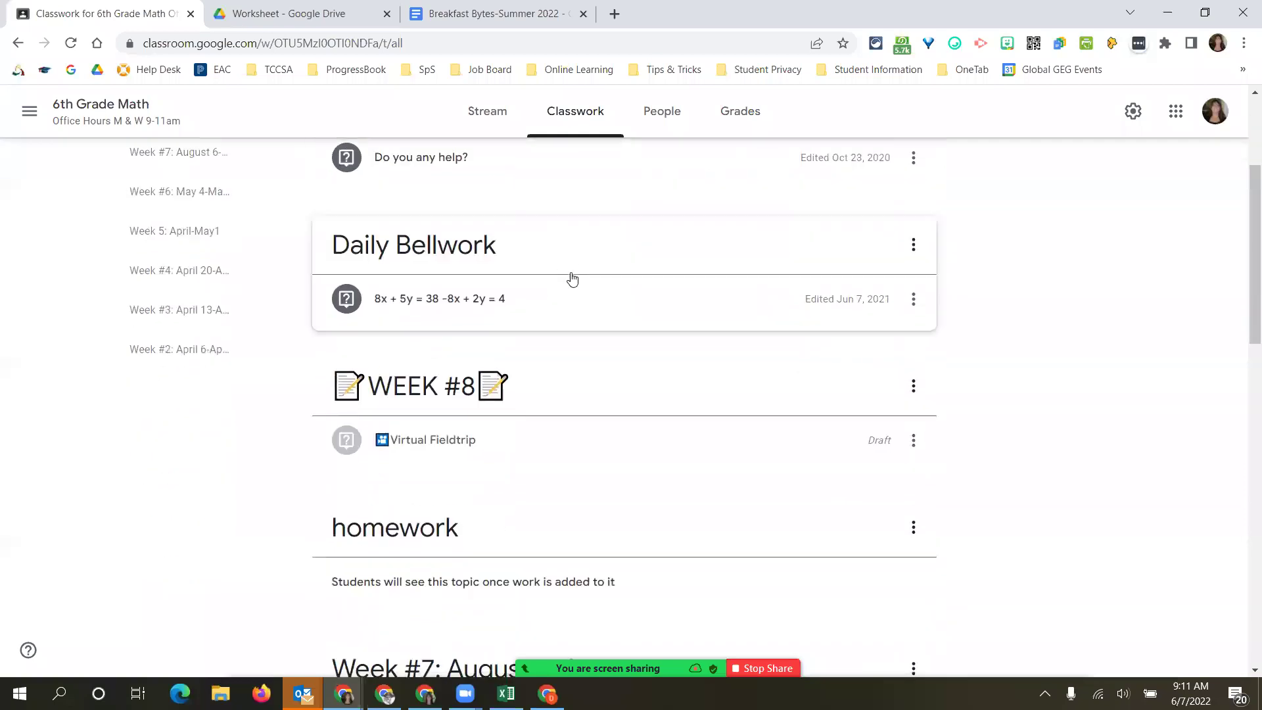
{"action": "scroll", "coordinate": [548, 333], "scroll_direction": "down", "scroll_amount": 2}
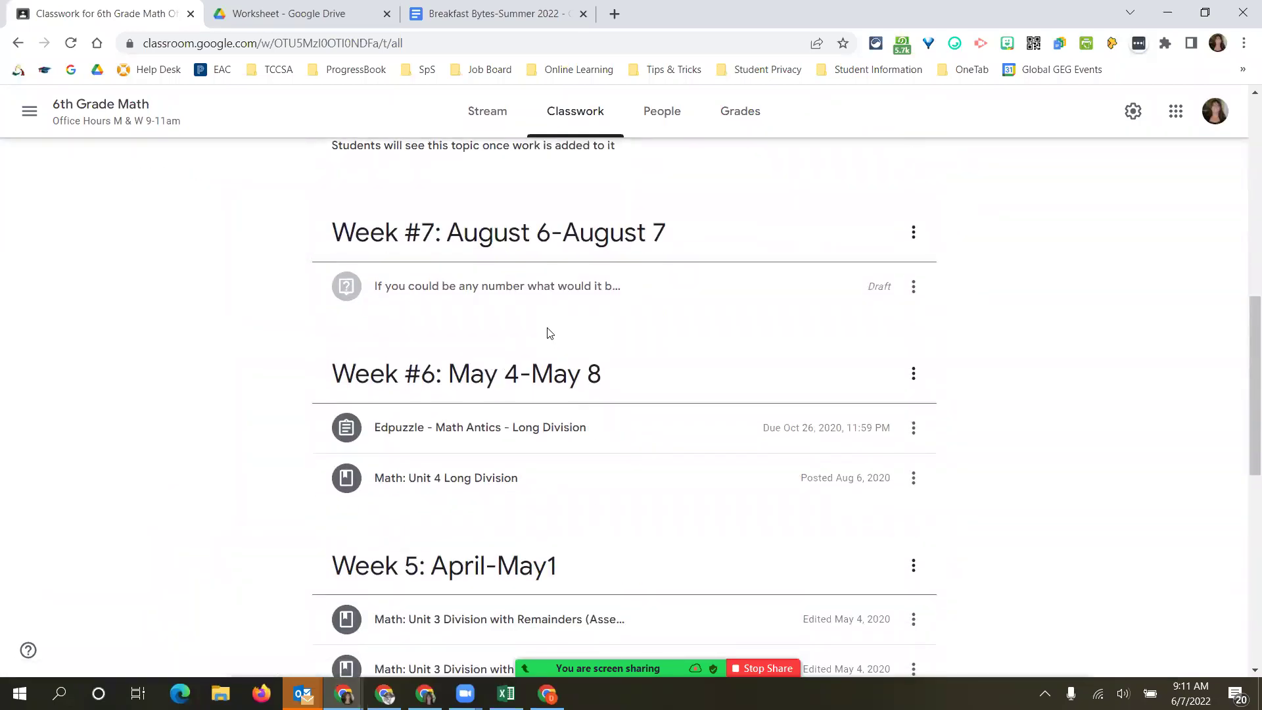
{"action": "scroll", "coordinate": [538, 426], "scroll_direction": "down", "scroll_amount": 2}
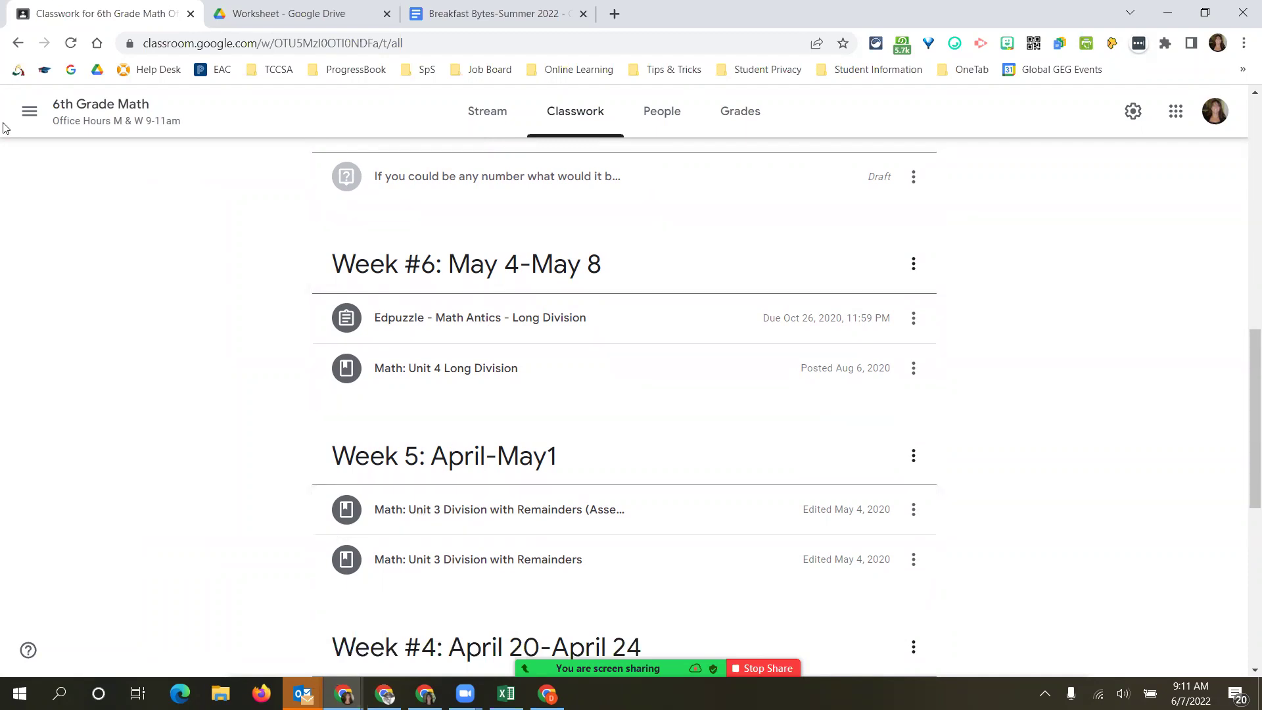
{"action": "scroll", "coordinate": [338, 267], "scroll_direction": "up", "scroll_amount": 15}
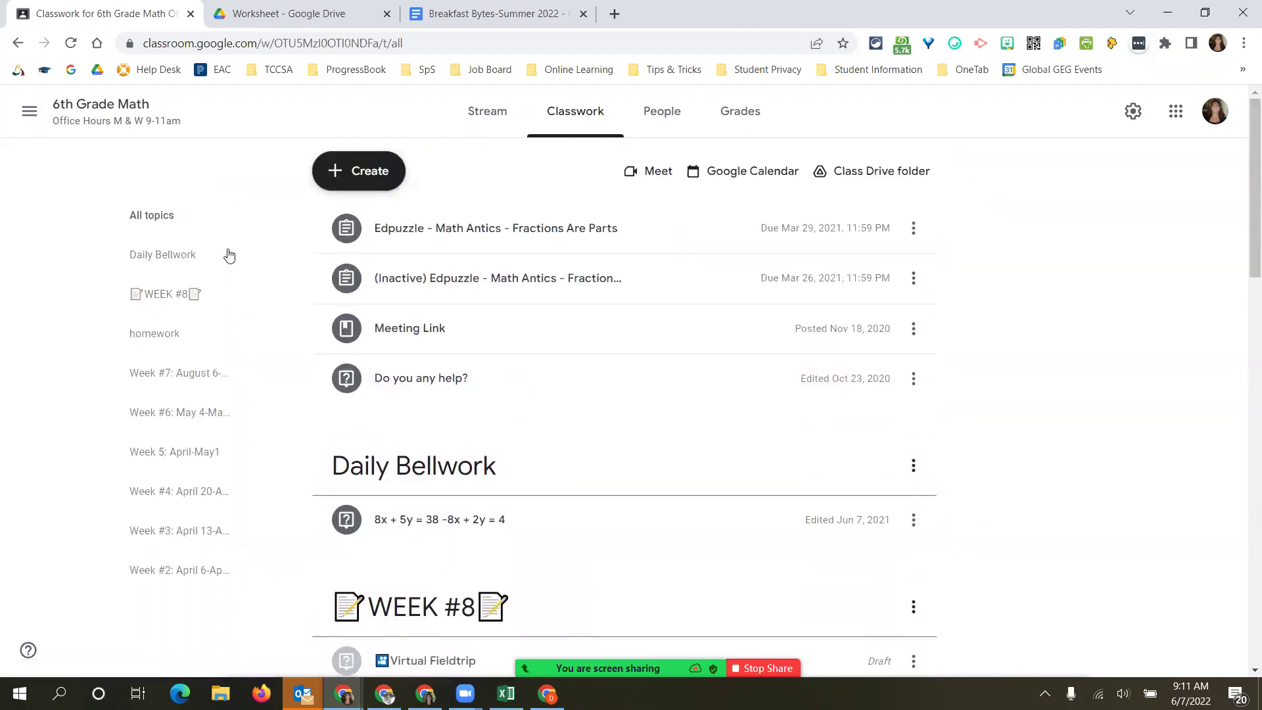
{"action": "left_click", "coordinate": [335, 172]}
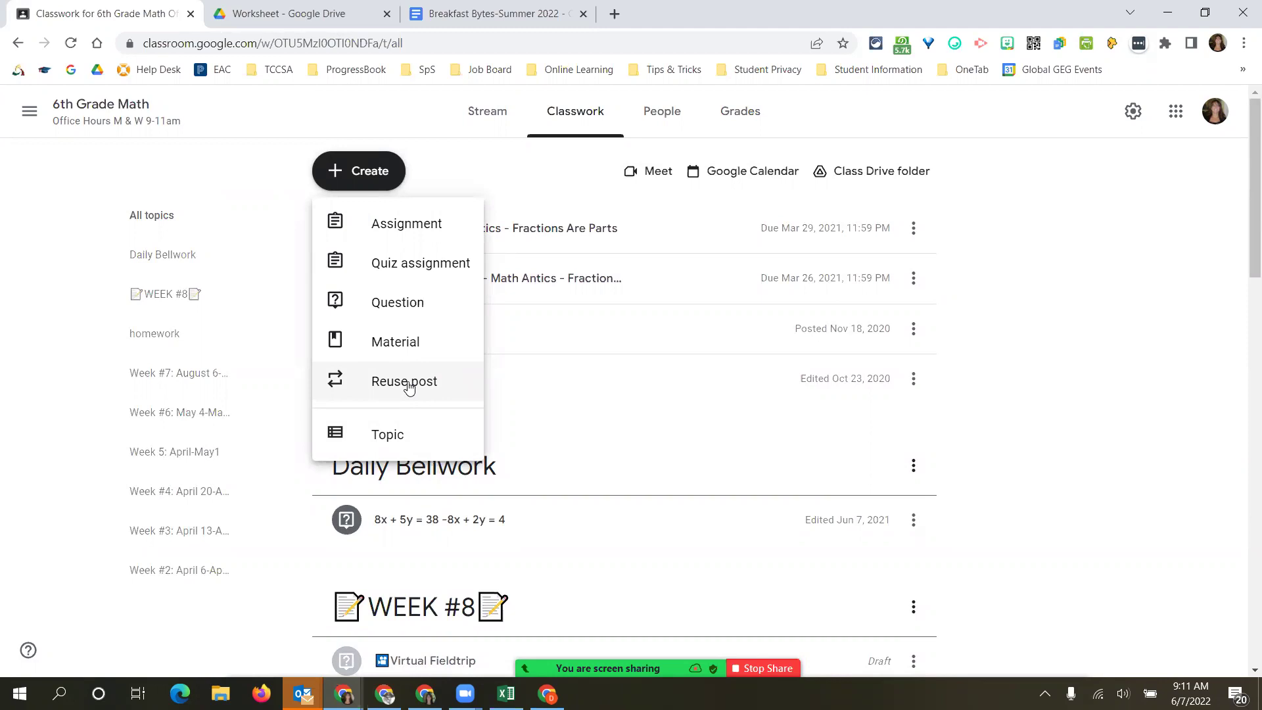
Return to the class list, reopen the classwork of the class named after the teacher and view its Math topic.
{"action": "left_click", "coordinate": [29, 111]}
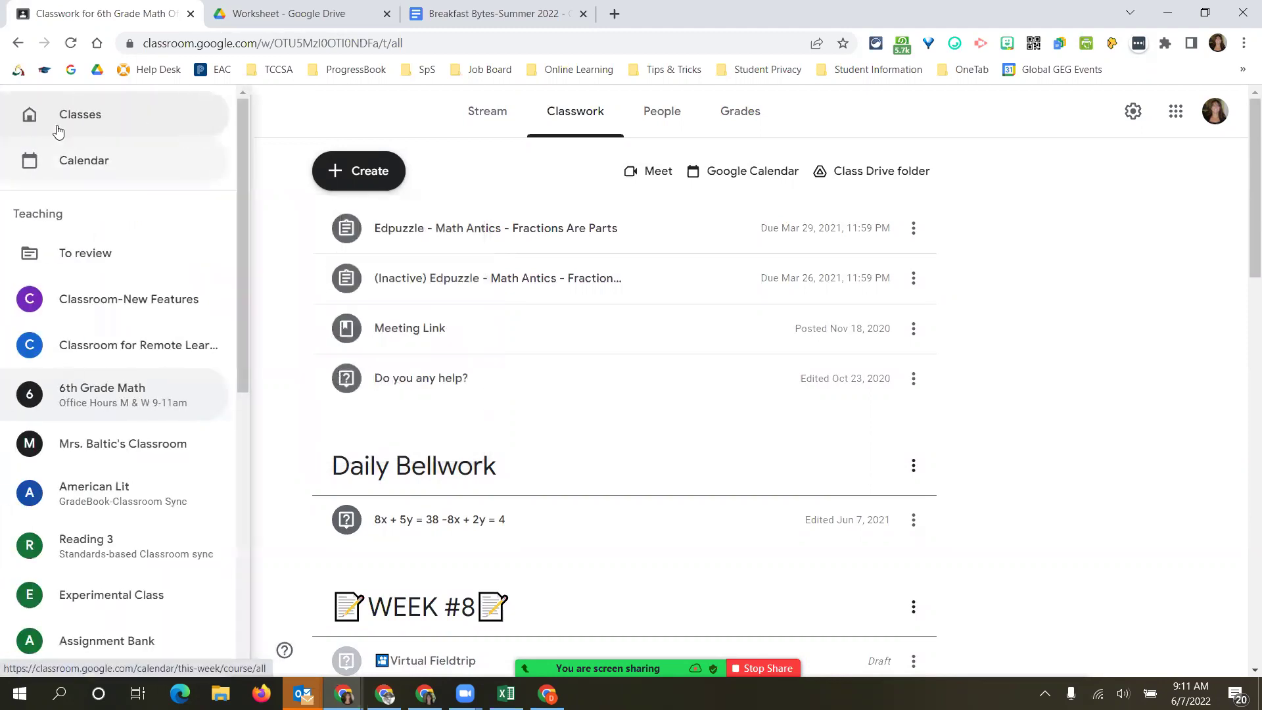
{"action": "left_click", "coordinate": [58, 129]}
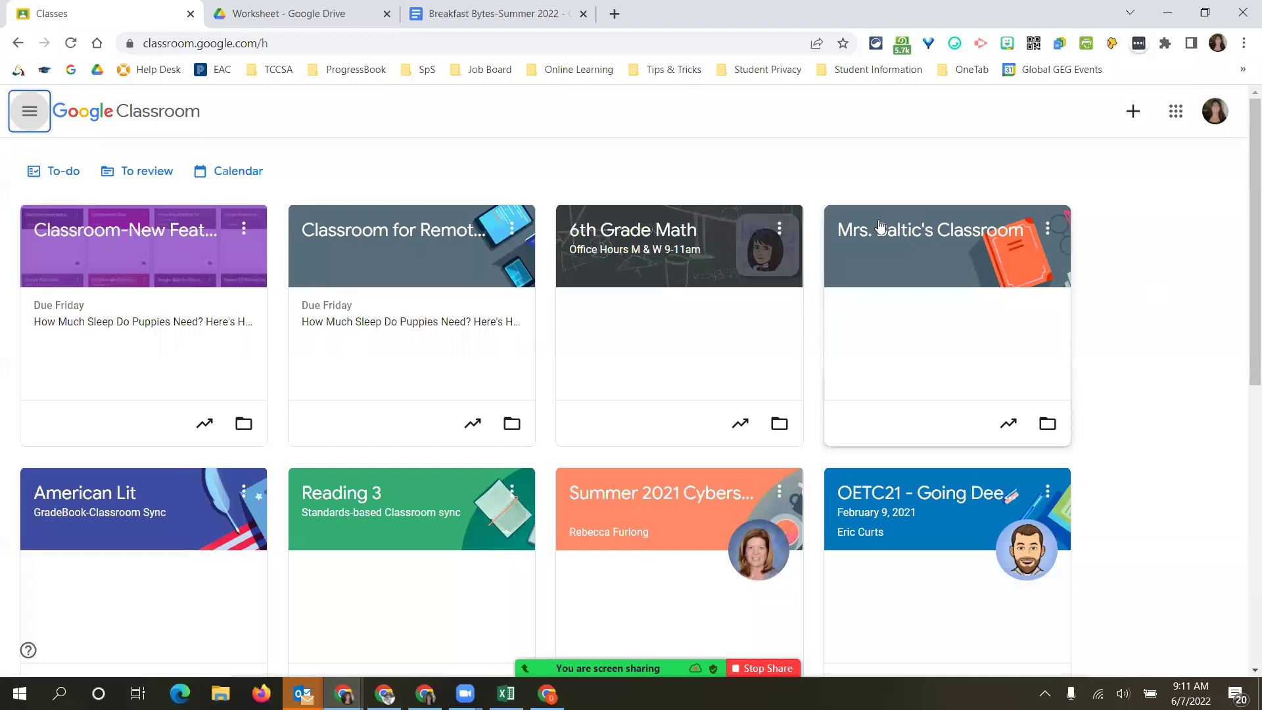
{"action": "left_click", "coordinate": [931, 247]}
{"action": "left_click", "coordinate": [610, 118]}
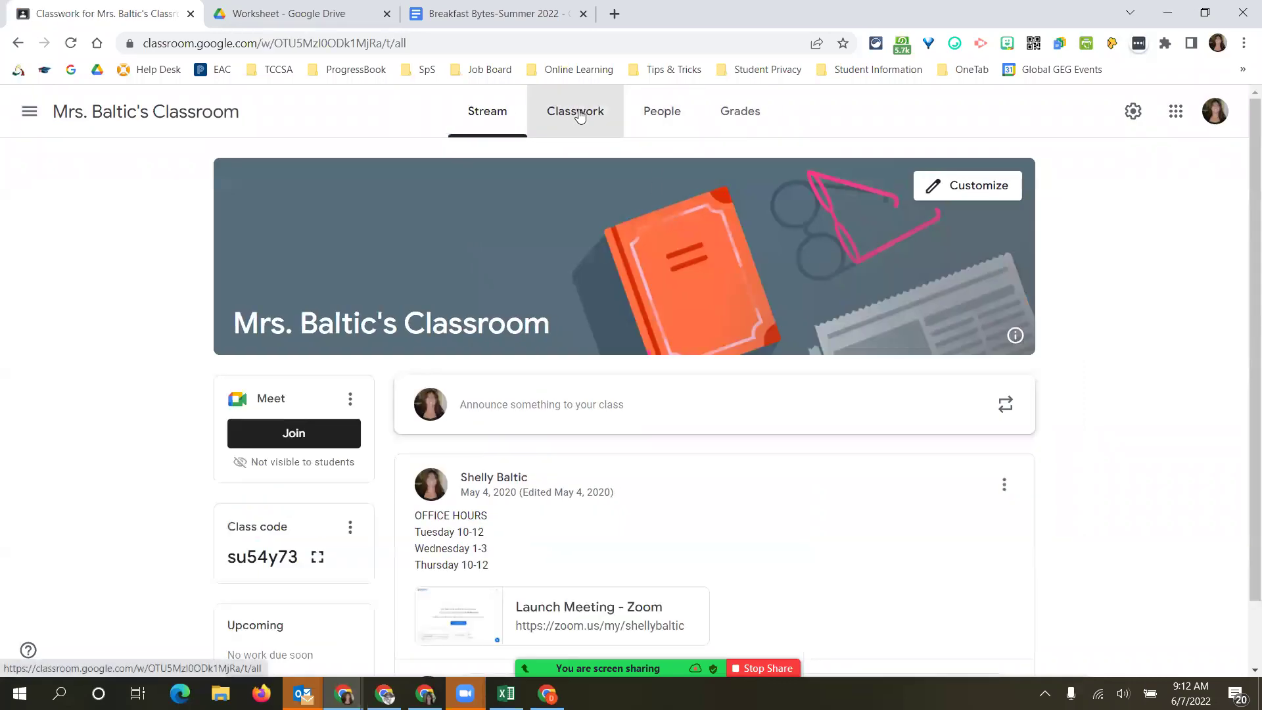
{"action": "scroll", "coordinate": [453, 462], "scroll_direction": "down", "scroll_amount": 7}
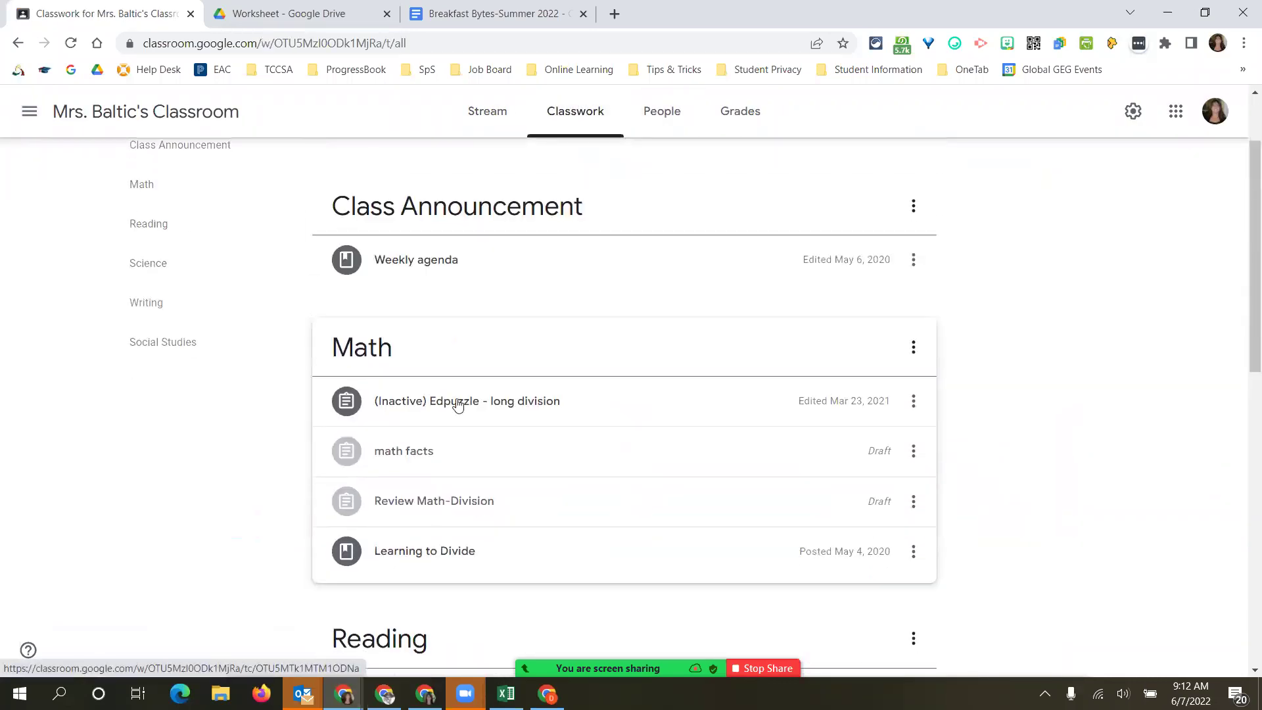
Review the classwork items under the Math, Reading, Science and Writing topics and return to the class list.
{"action": "scroll", "coordinate": [392, 428], "scroll_direction": "down", "scroll_amount": 5}
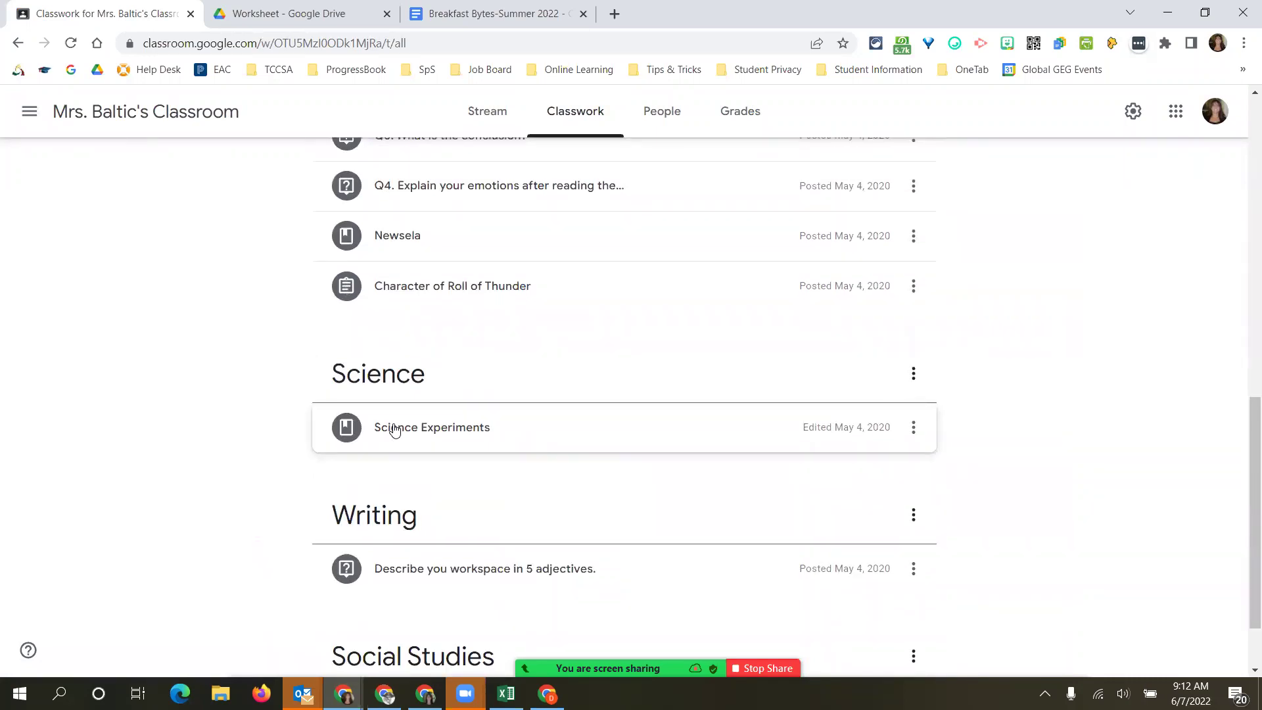
{"action": "scroll", "coordinate": [395, 430], "scroll_direction": "up", "scroll_amount": 7}
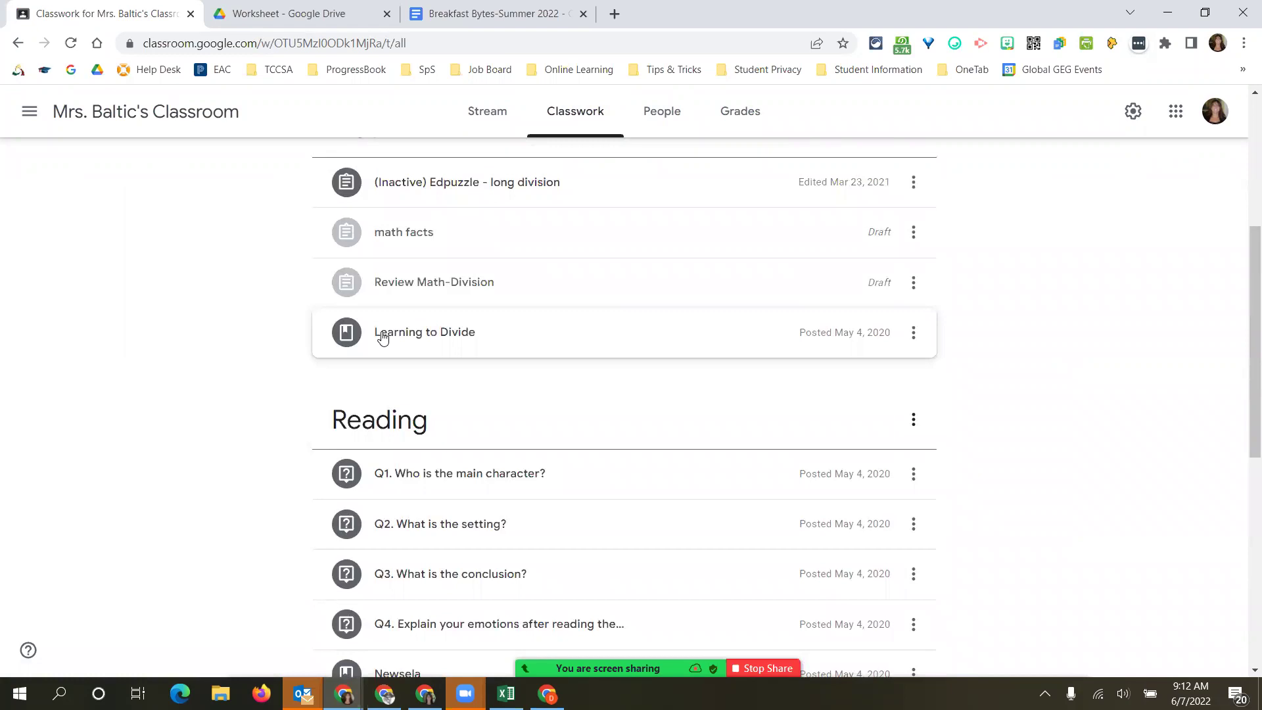
{"action": "scroll", "coordinate": [389, 355], "scroll_direction": "up", "scroll_amount": 5}
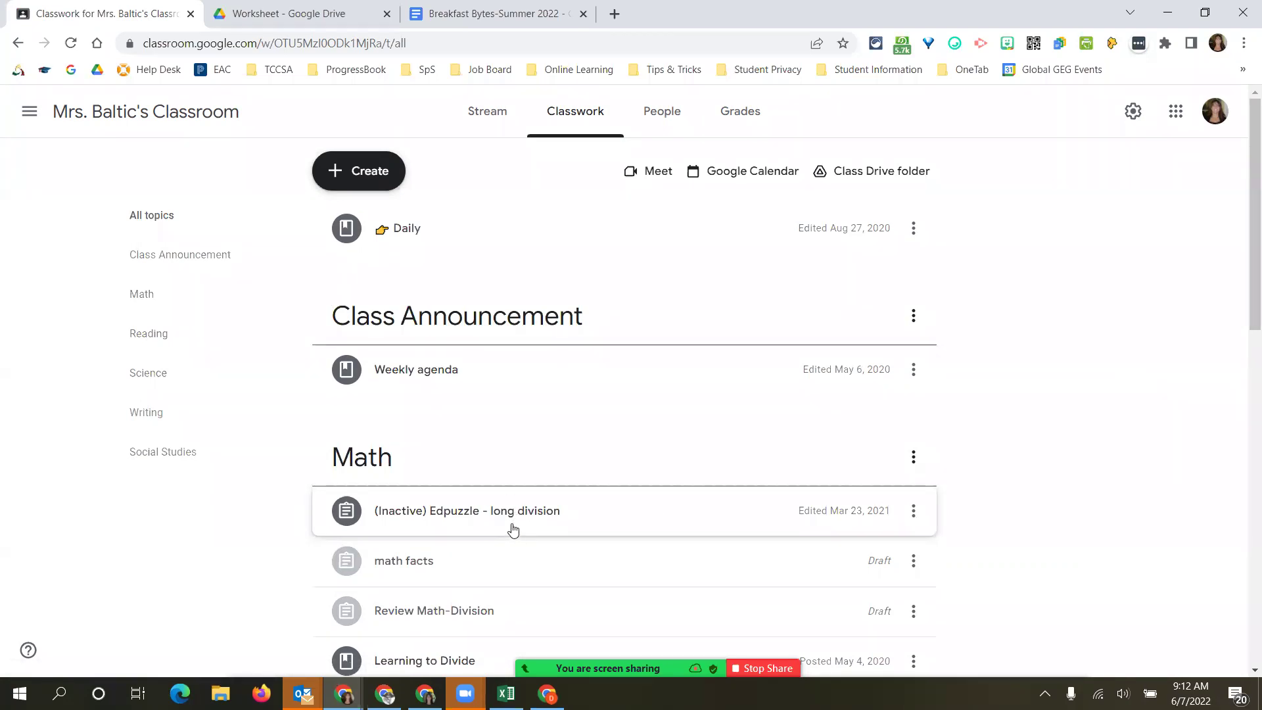
{"action": "left_click", "coordinate": [30, 116]}
{"action": "left_click", "coordinate": [27, 113]}
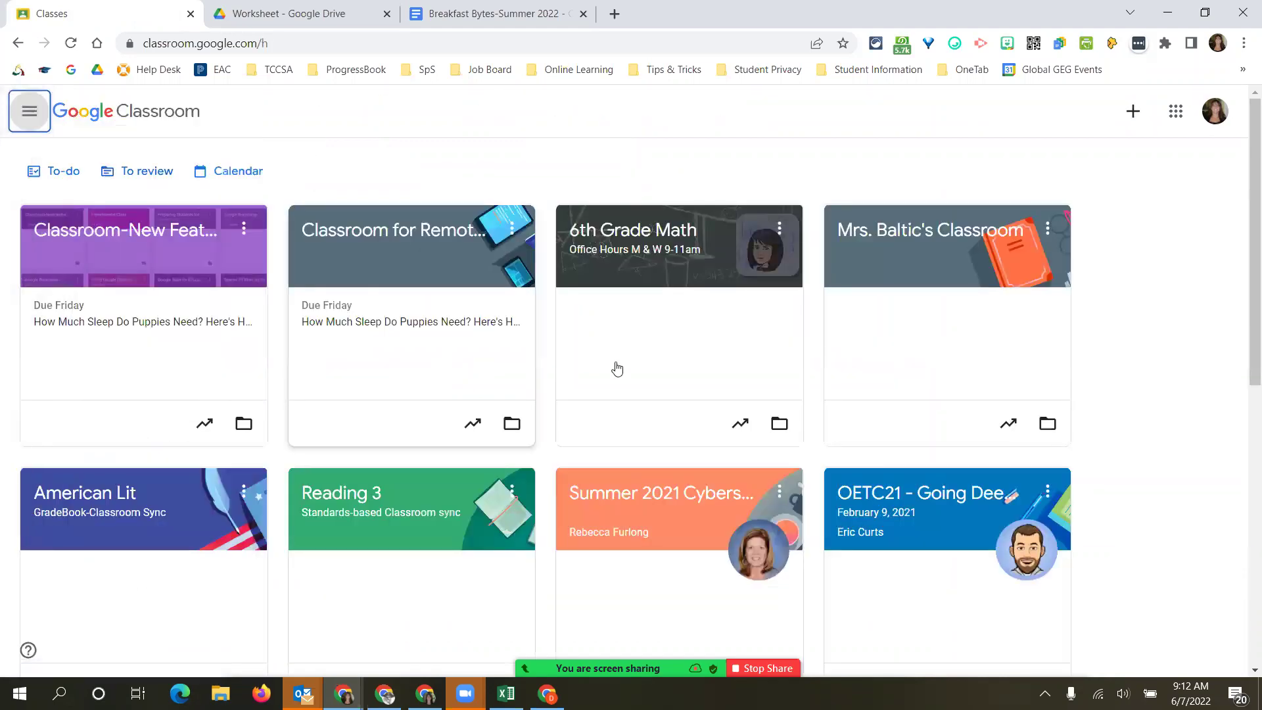
Start copying the class named after the teacher and select the whole proposed class name for replacement.
{"action": "left_click", "coordinate": [1048, 230]}
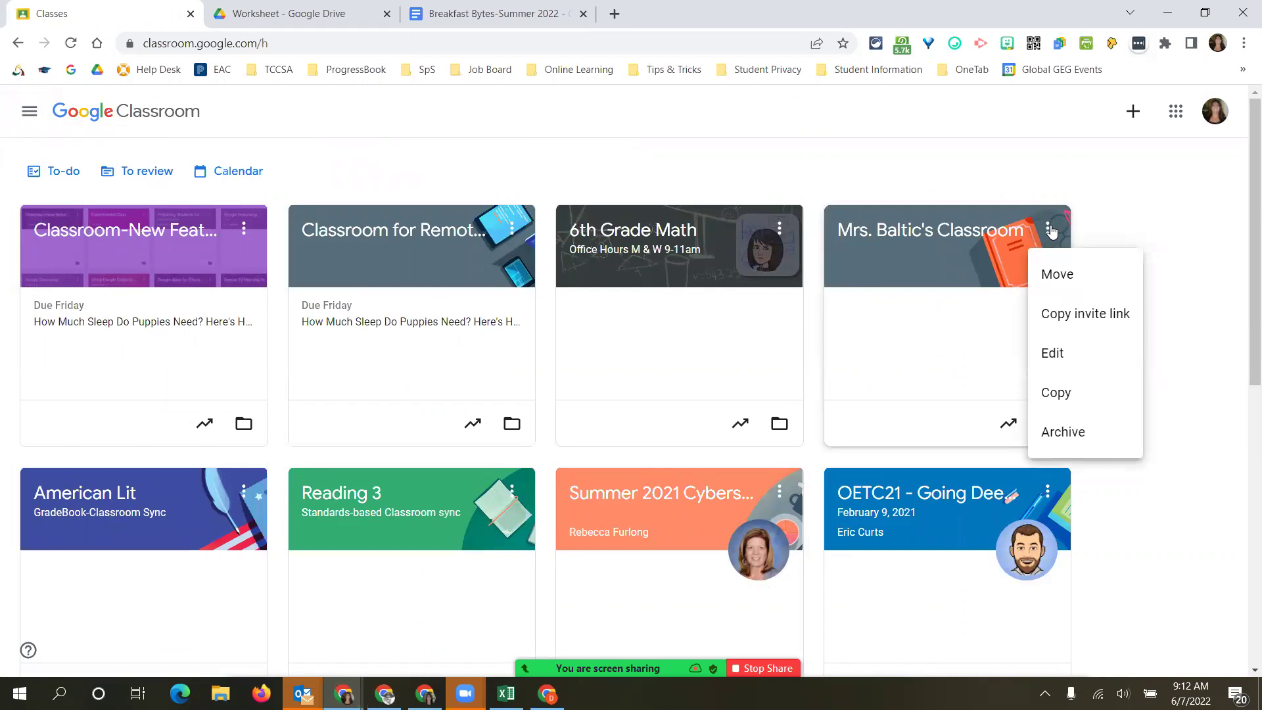
{"action": "left_click", "coordinate": [1058, 393]}
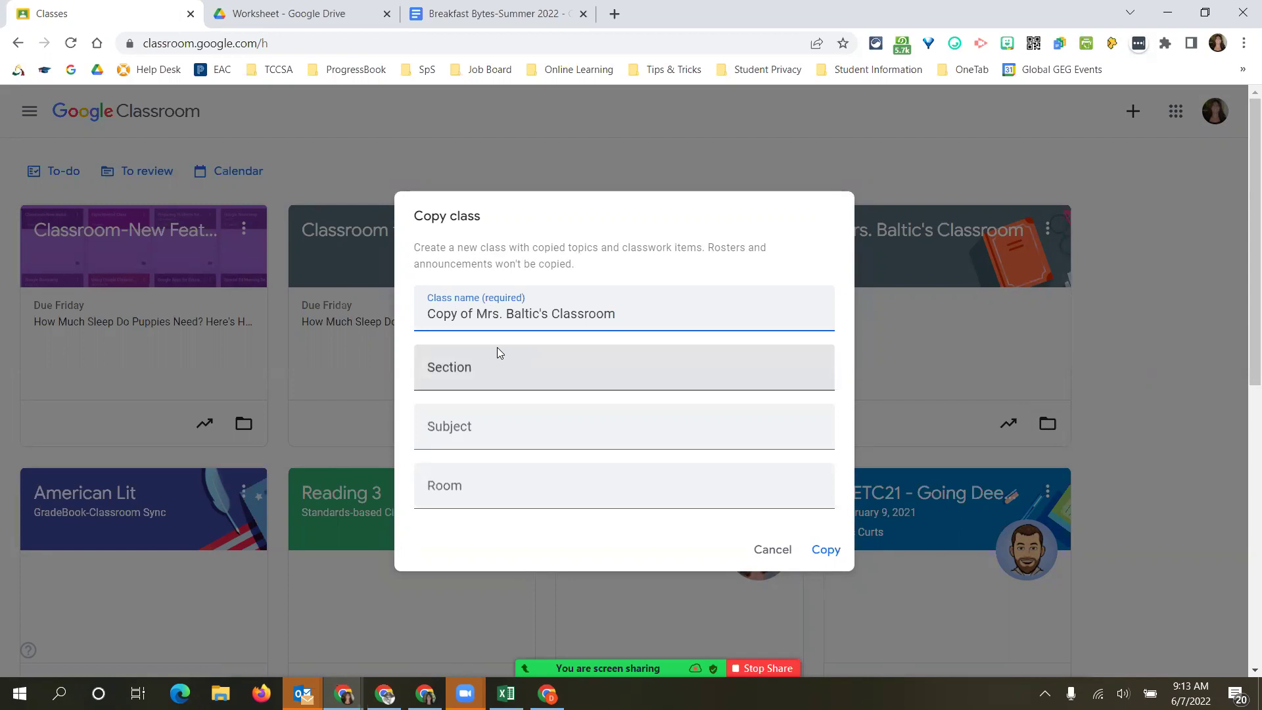
{"action": "left_click", "coordinate": [475, 314]}
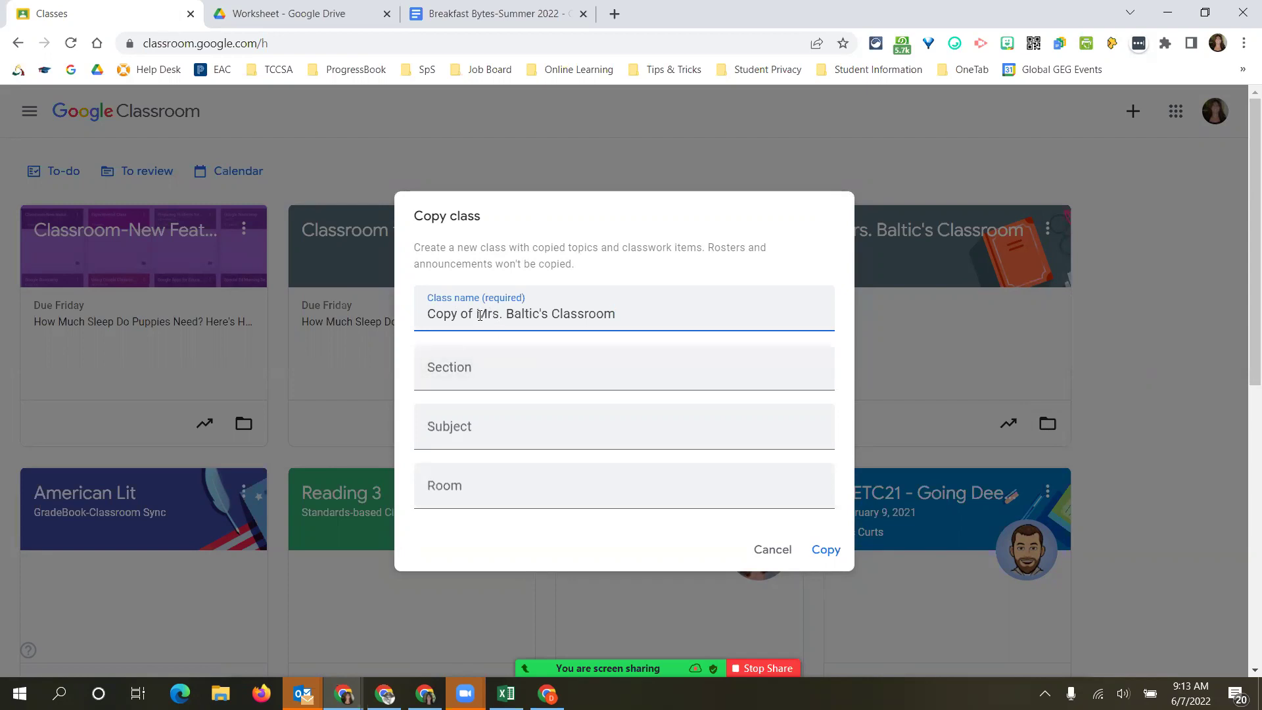
{"action": "left_click_drag", "start_coordinate": [464, 315], "coordinate": [391, 317]}
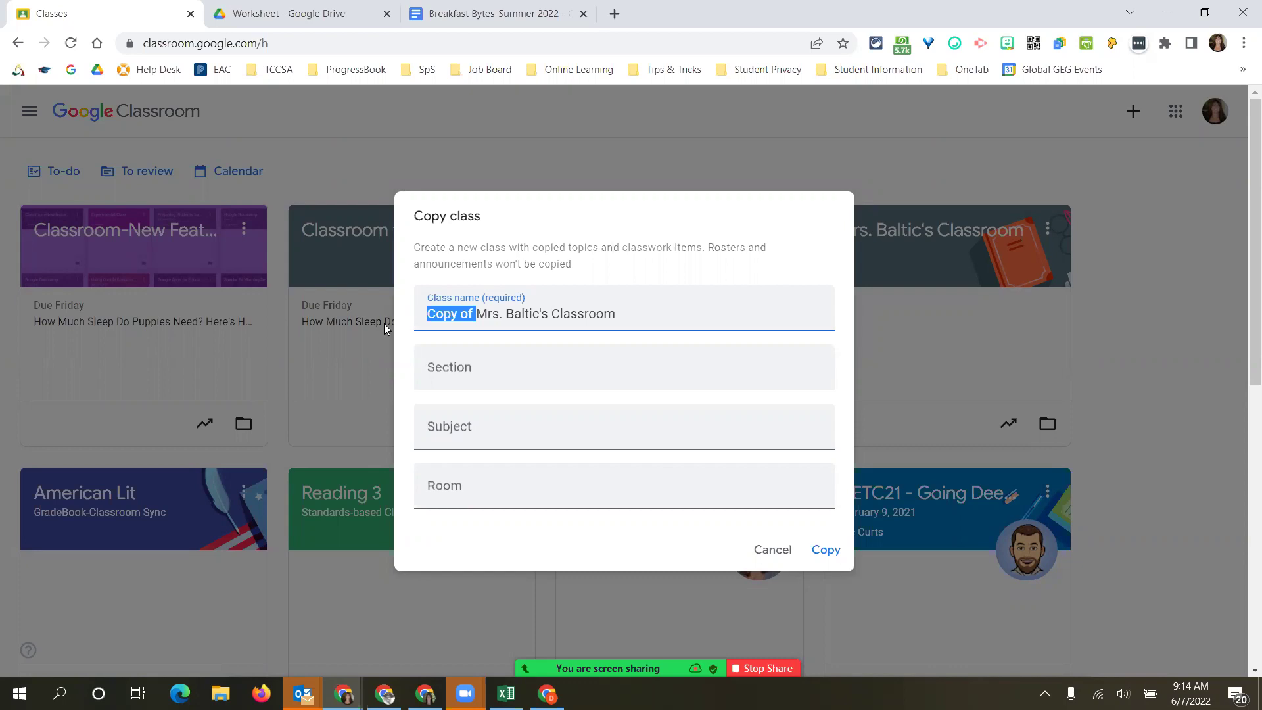
{"action": "left_click", "coordinate": [462, 371]}
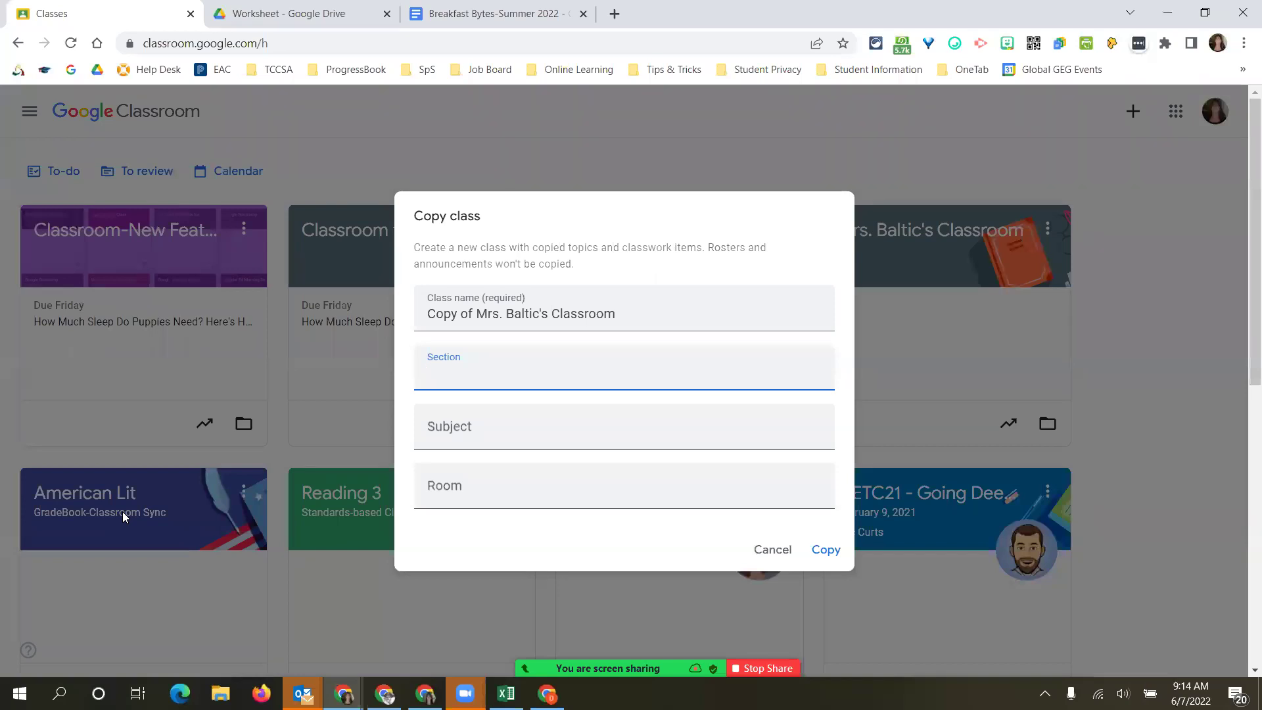
{"action": "left_click_drag", "start_coordinate": [621, 321], "coordinate": [330, 319]}
{"action": "type", "text": "1"}
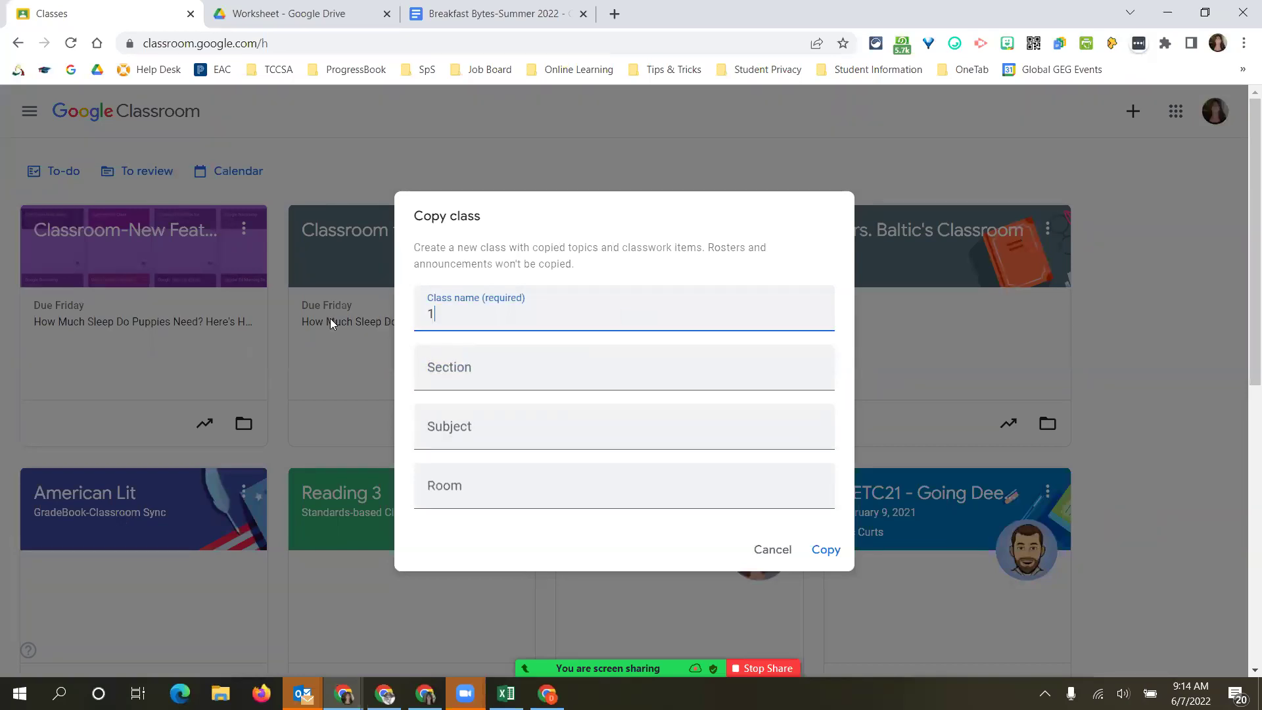
{"action": "type", "text": "st Perio"}
{"action": "key", "text": "BackSpace"}
{"action": "key", "text": "BackSpace"}
{"action": "key", "text": "BackSpace"}
{"action": "key", "text": "BackSpace"}
{"action": "key", "text": "BackSpace"}
{"action": "key", "text": "BackSpace"}
{"action": "key", "text": "BackSpace"}
{"action": "key", "text": "BackSpace"}
{"action": "key", "text": "BackSpace"}
{"action": "type", "text": "1"}
{"action": "key", "text": "BackSpace"}
Name the class copy with a sample surname followed by "-Math" and create the copied class.
{"action": "type", "text": "SCI"}
{"action": "key", "text": "BackSpace"}
{"action": "key", "text": "BackSpace"}
{"action": "type", "text": "ith"}
{"action": "key", "text": "BackSpace"}
{"action": "key", "text": "BackSpace"}
{"action": "key", "text": "BackSpace"}
{"action": "type", "text": "mith"}
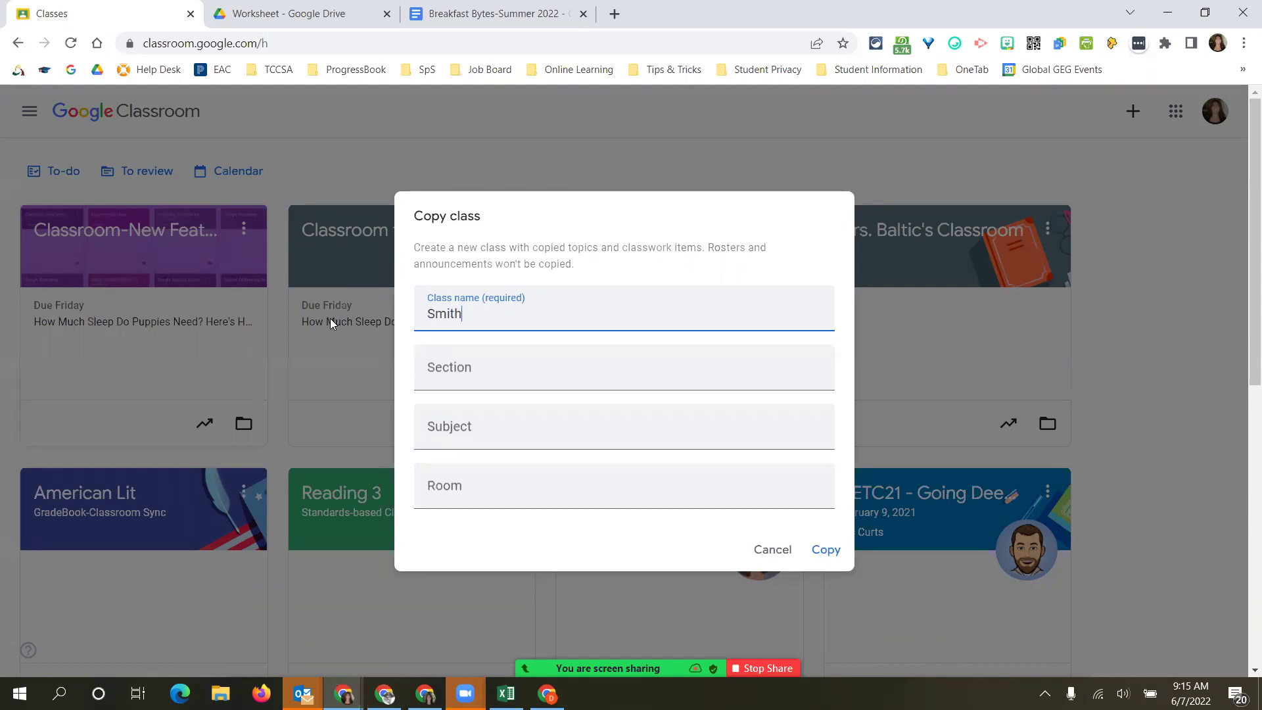
{"action": "type", "text": "-Math"}
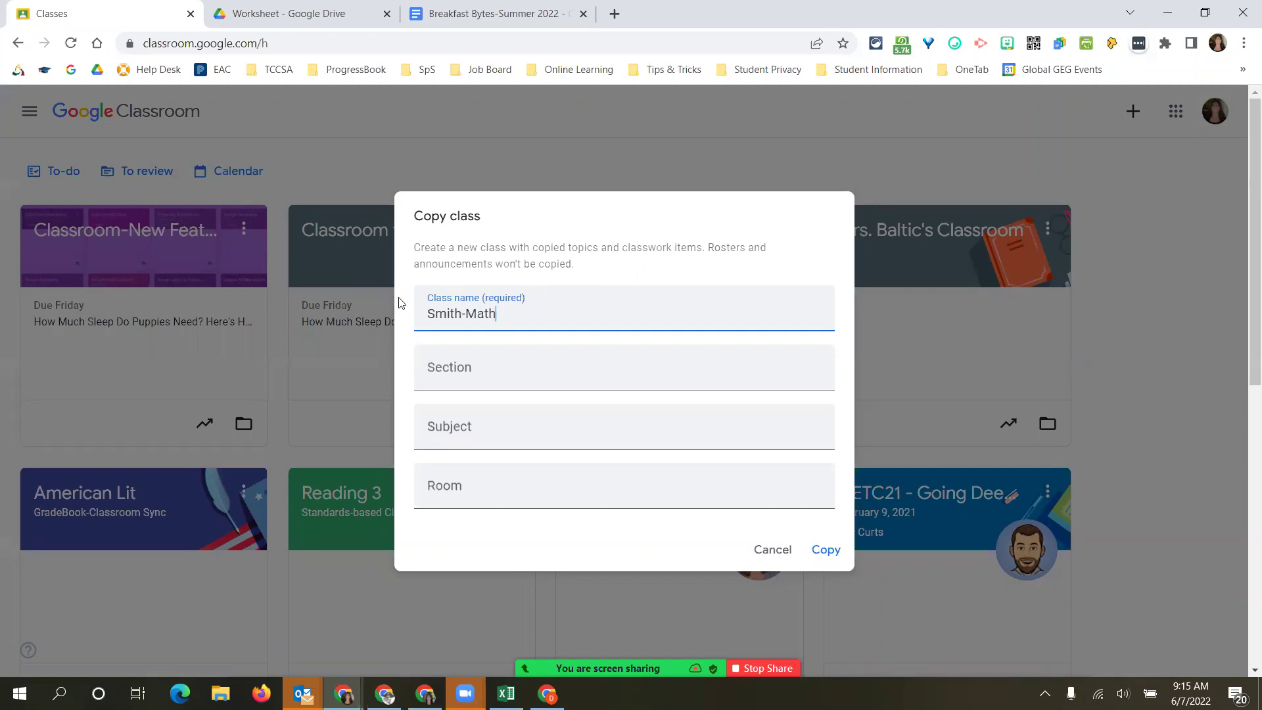
{"action": "left_click", "coordinate": [826, 550]}
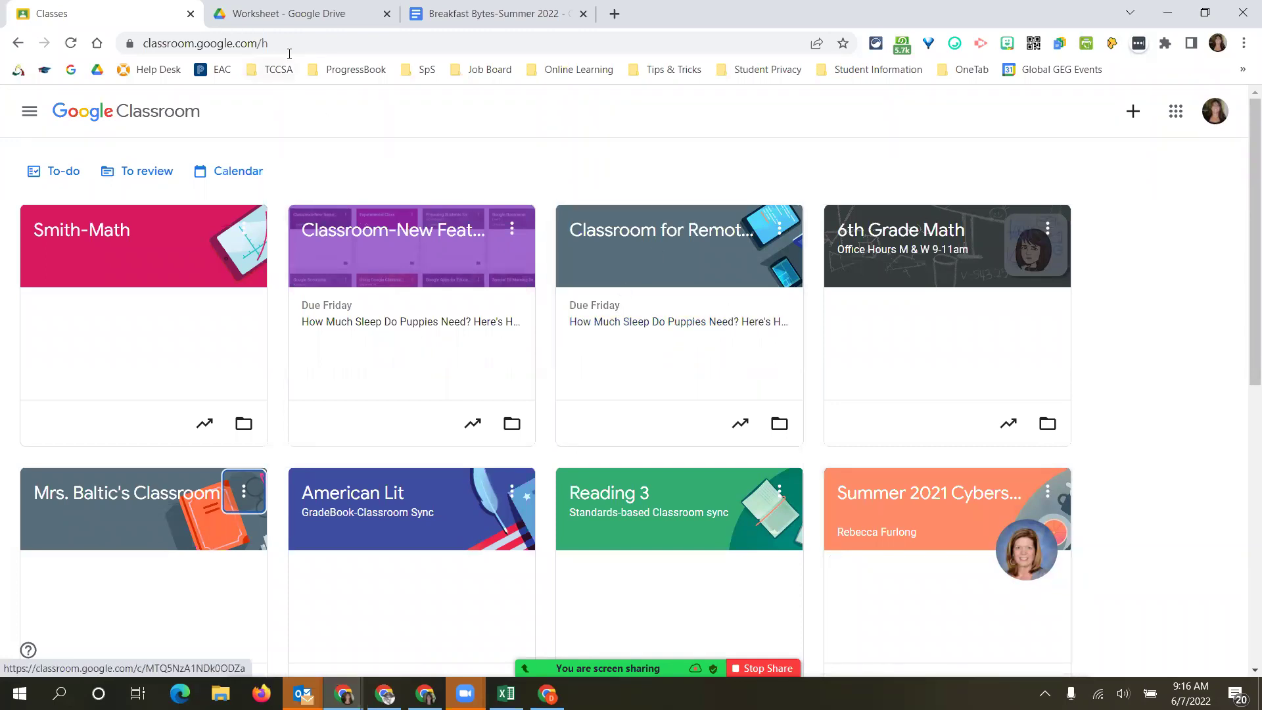
Open the copied Math class's settings, review its class code and set the stream to "Only teachers can post or comment".
{"action": "left_click", "coordinate": [96, 239]}
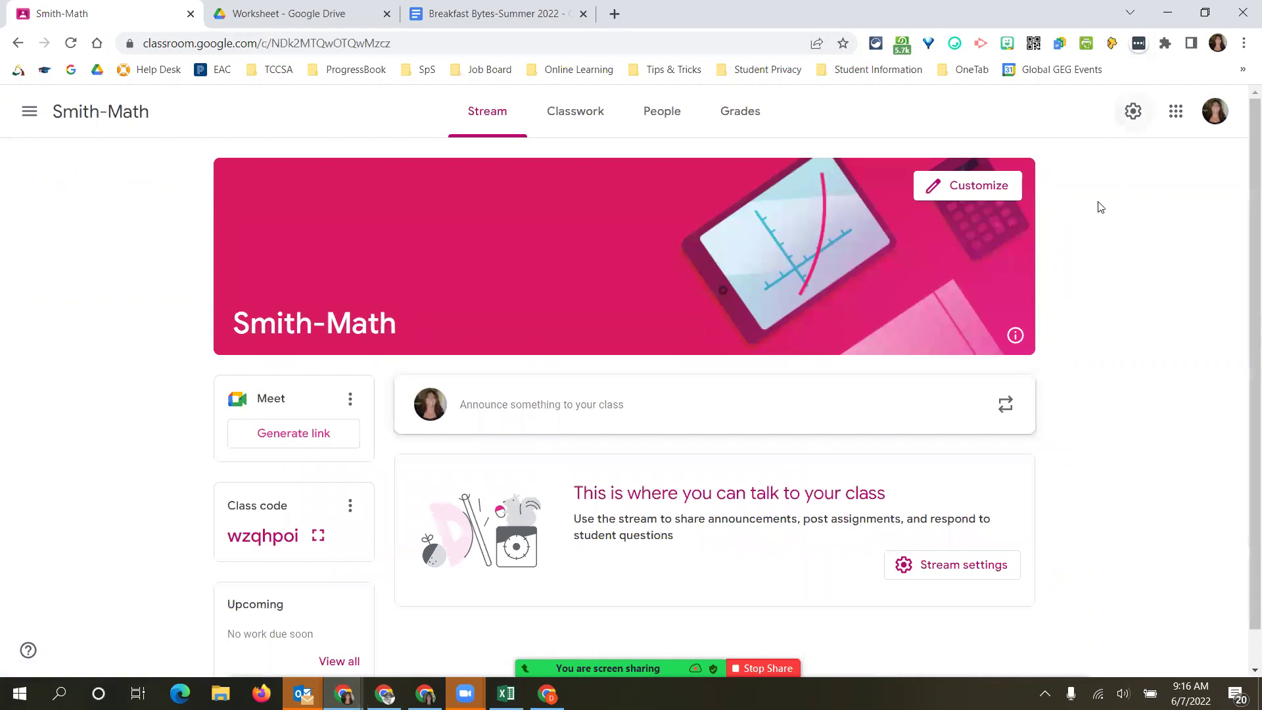
{"action": "left_click", "coordinate": [1137, 110]}
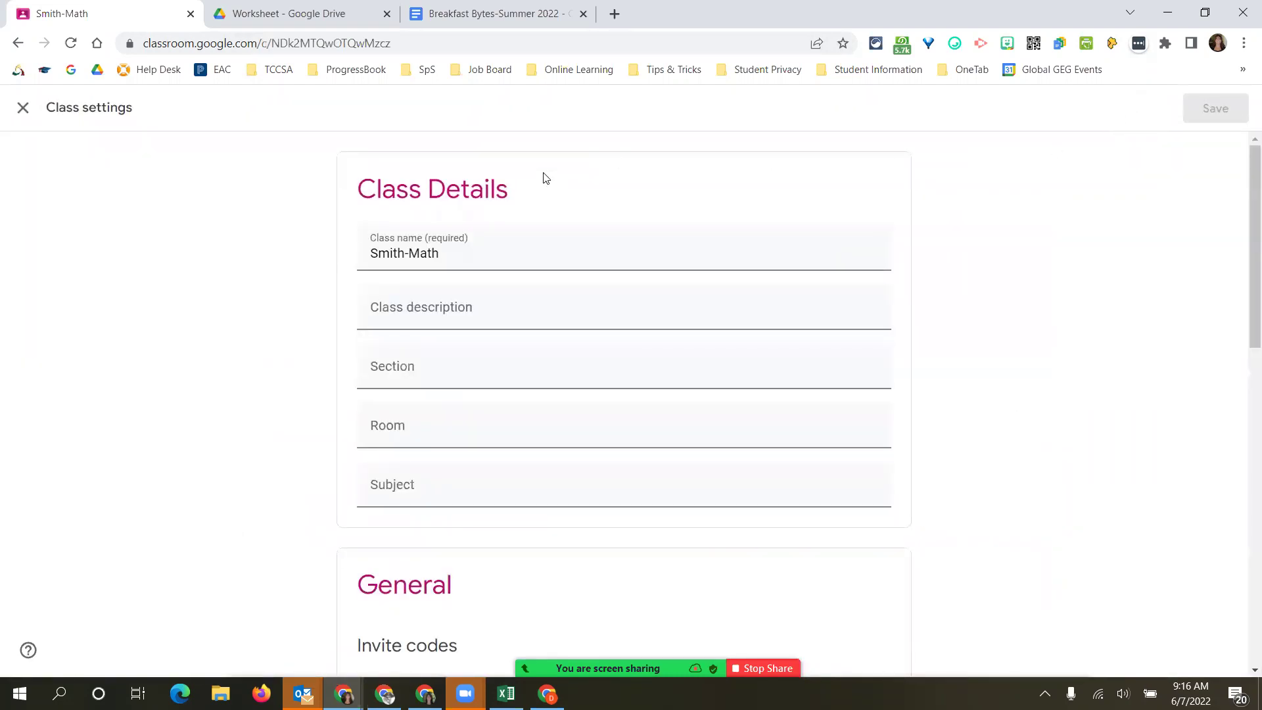
{"action": "scroll", "coordinate": [394, 270], "scroll_direction": "down", "scroll_amount": 5}
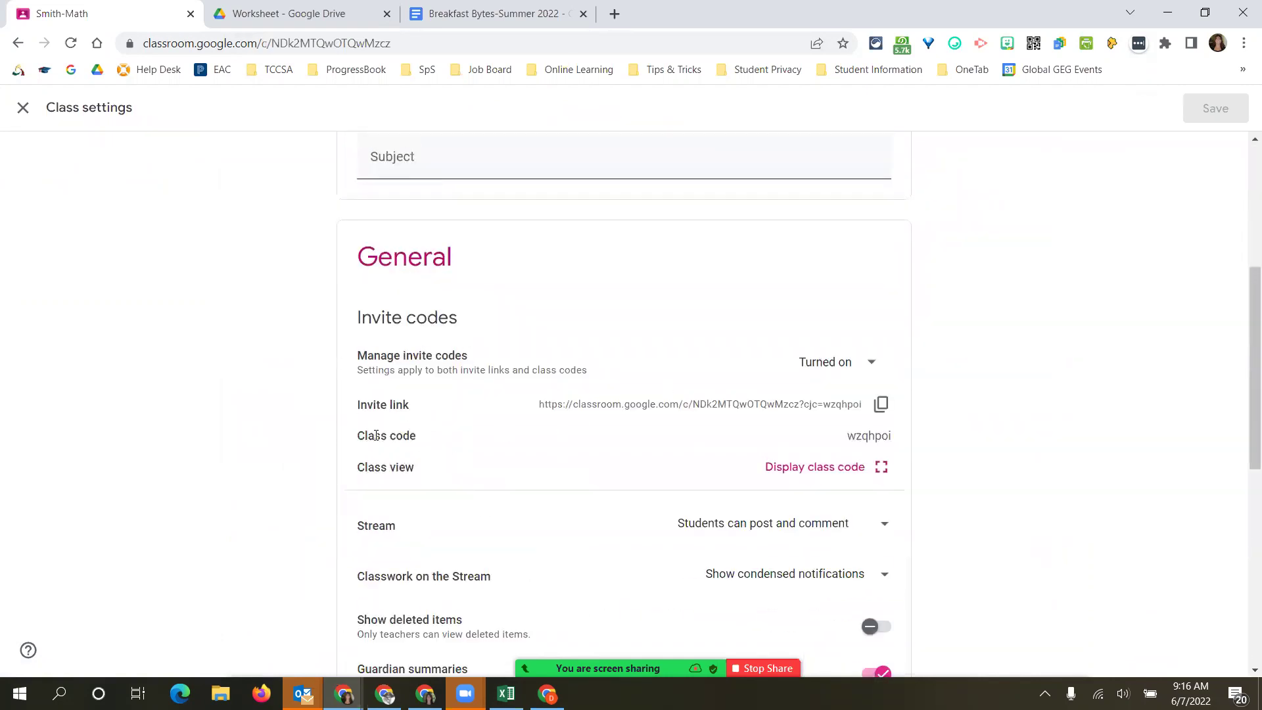
{"action": "left_click_drag", "start_coordinate": [357, 437], "coordinate": [853, 447]}
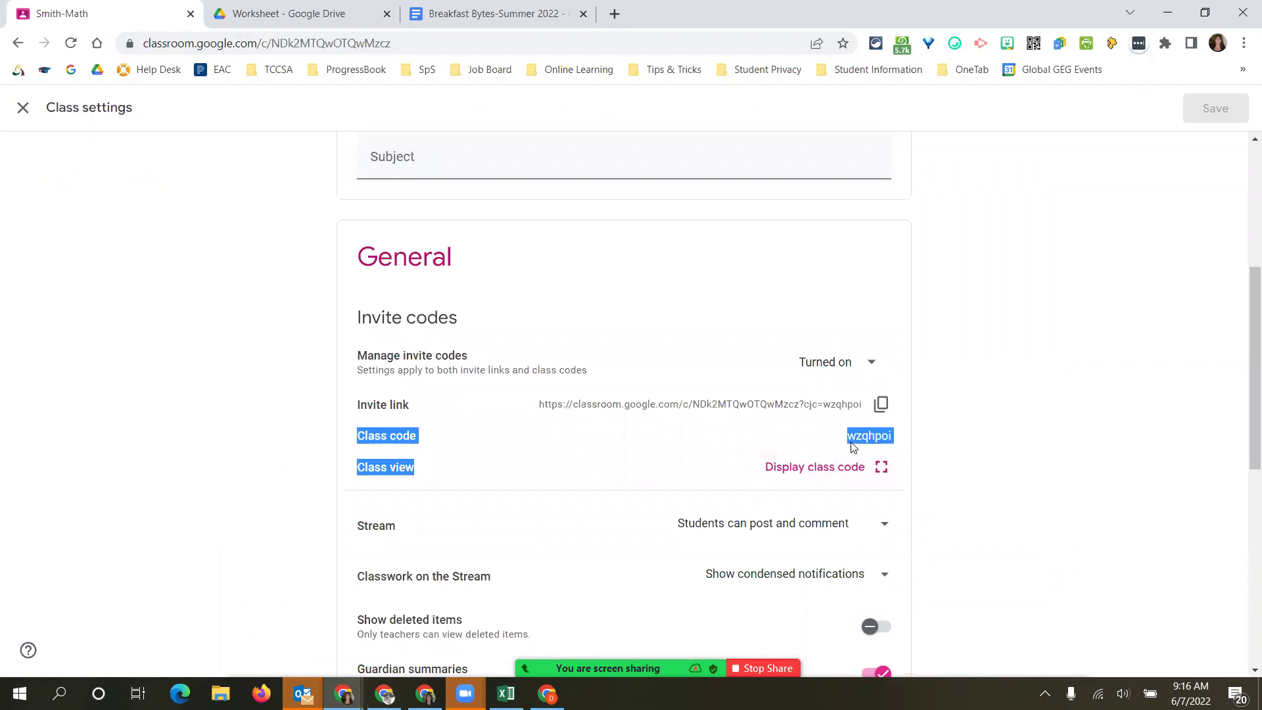
{"action": "scroll", "coordinate": [826, 446], "scroll_direction": "down", "scroll_amount": 2}
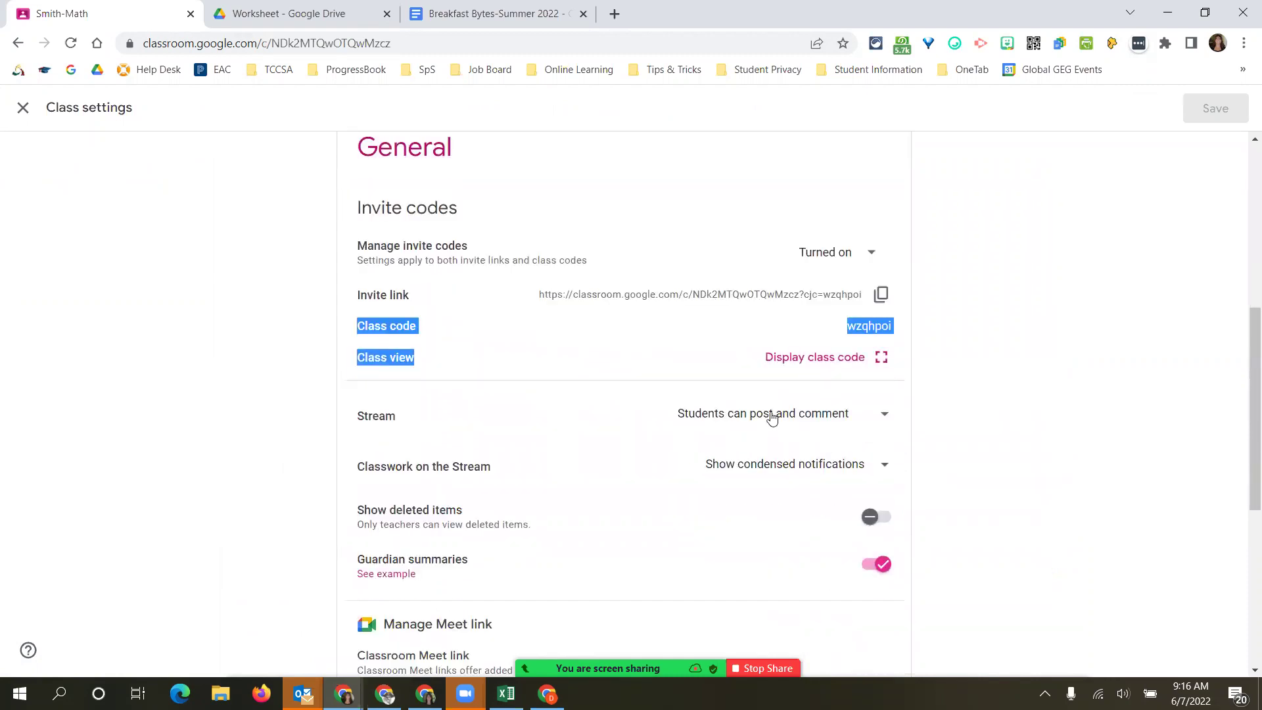
{"action": "left_click", "coordinate": [713, 427]}
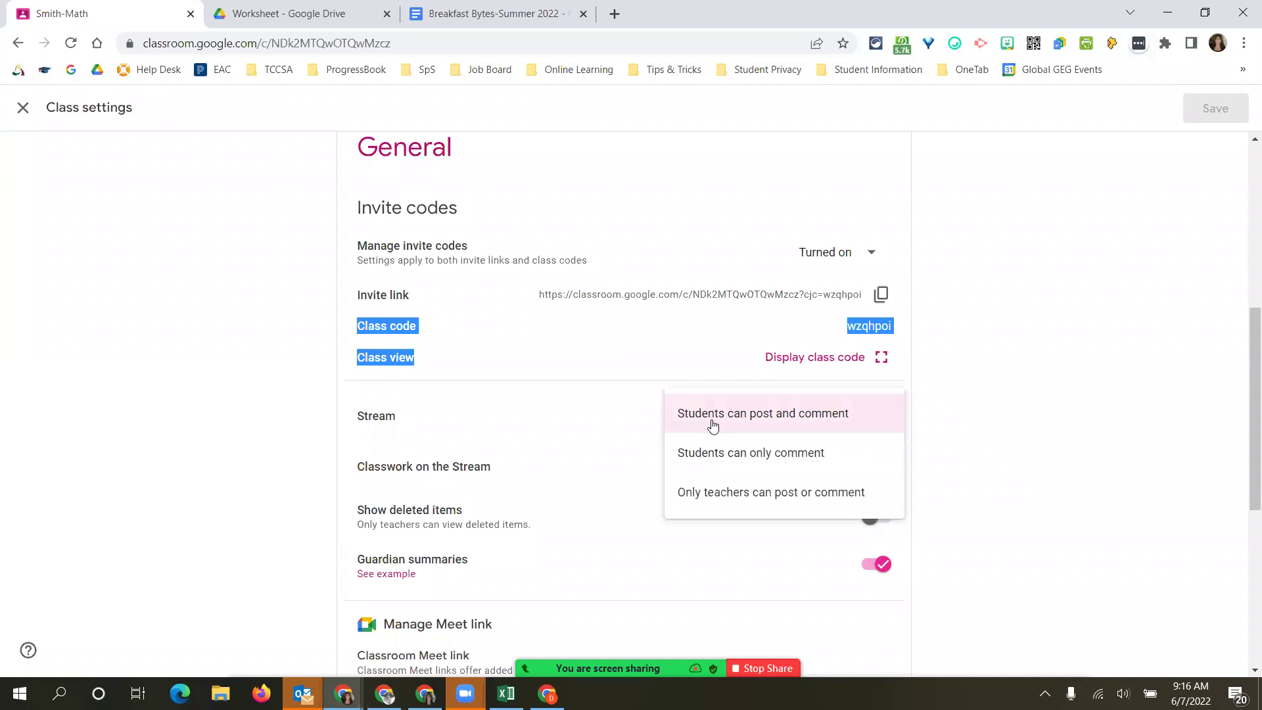
{"action": "left_click", "coordinate": [739, 498]}
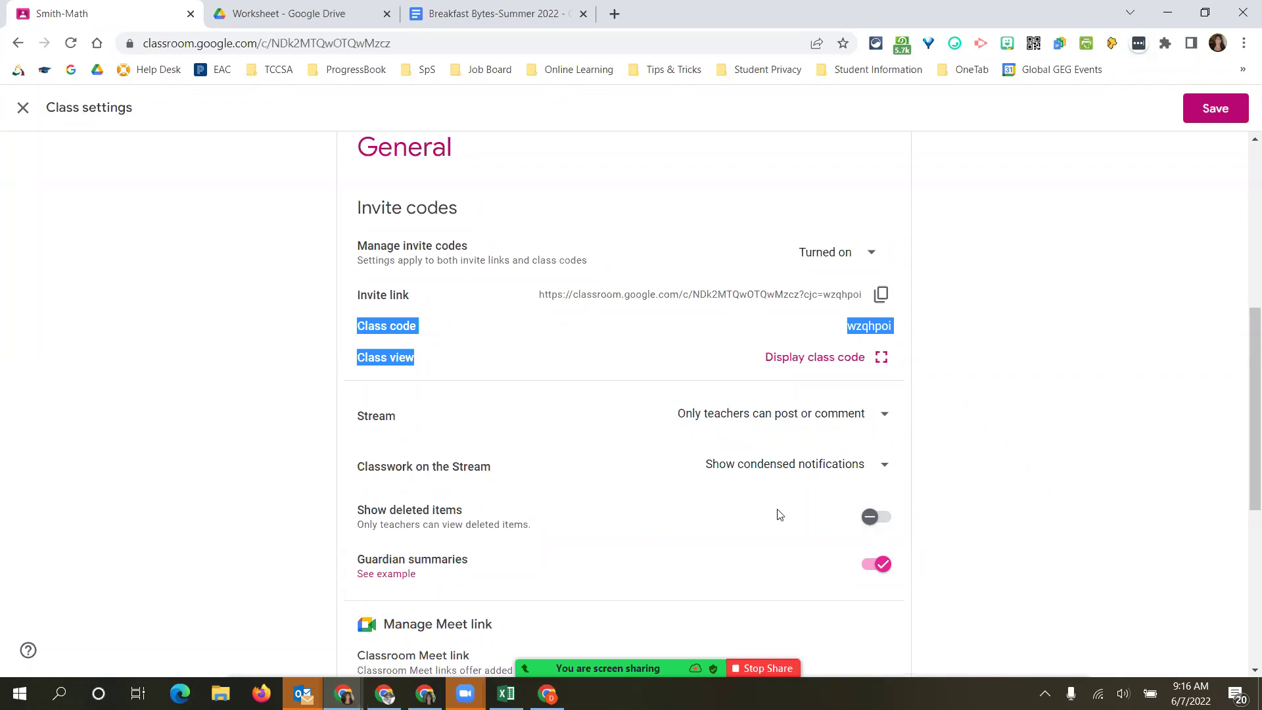
Set classwork on the stream to "Hide notifications" and save the class settings.
{"action": "double_click", "coordinate": [362, 463]}
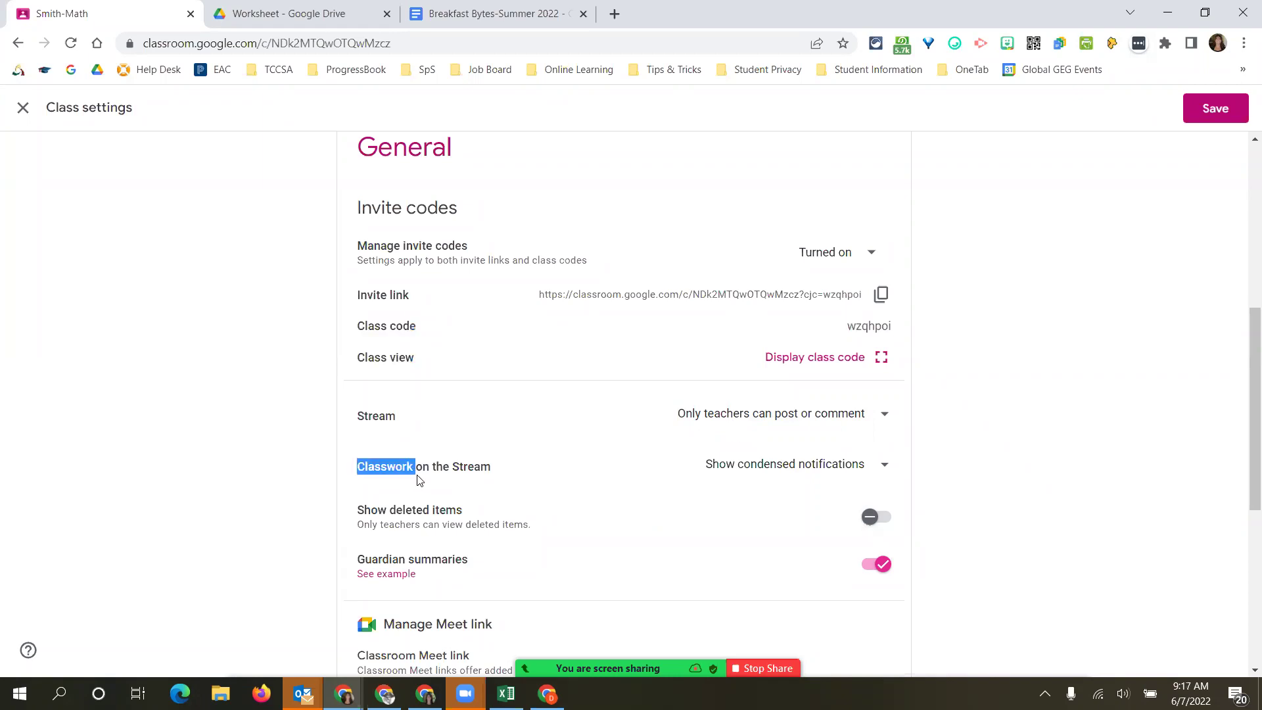
{"action": "left_click", "coordinate": [818, 463]}
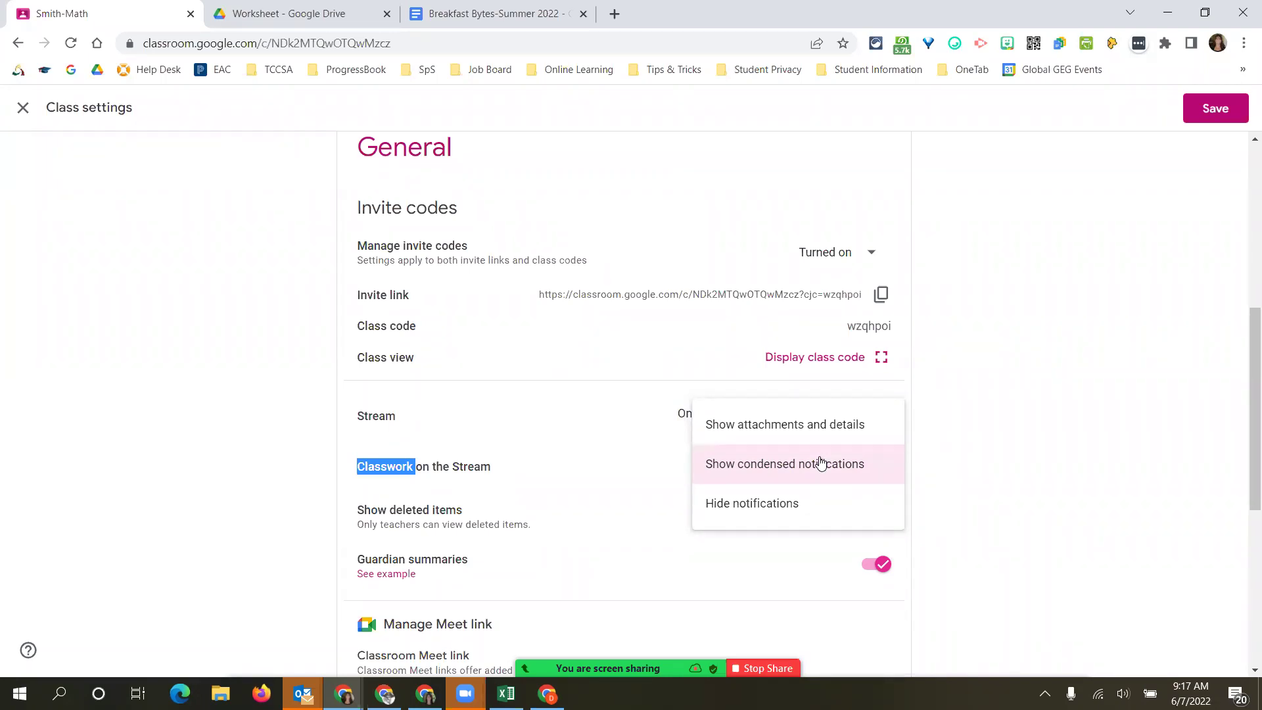
{"action": "left_click", "coordinate": [752, 504]}
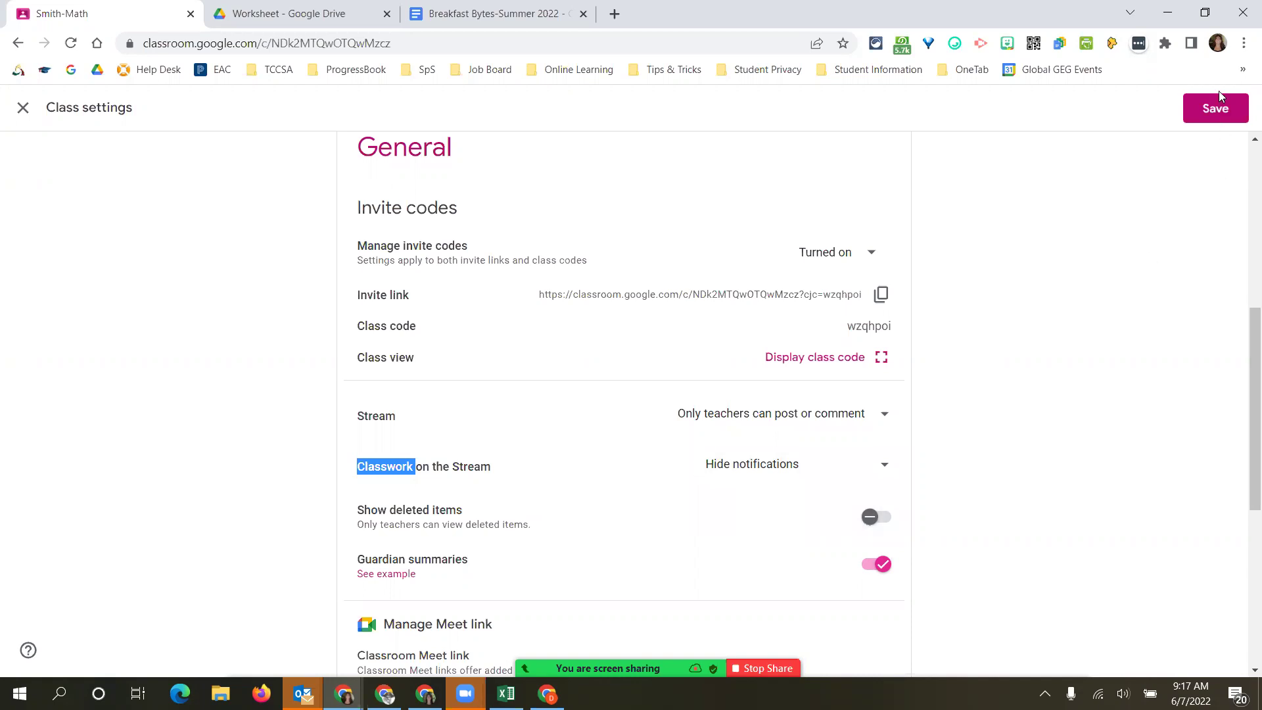
{"action": "left_click", "coordinate": [1201, 113]}
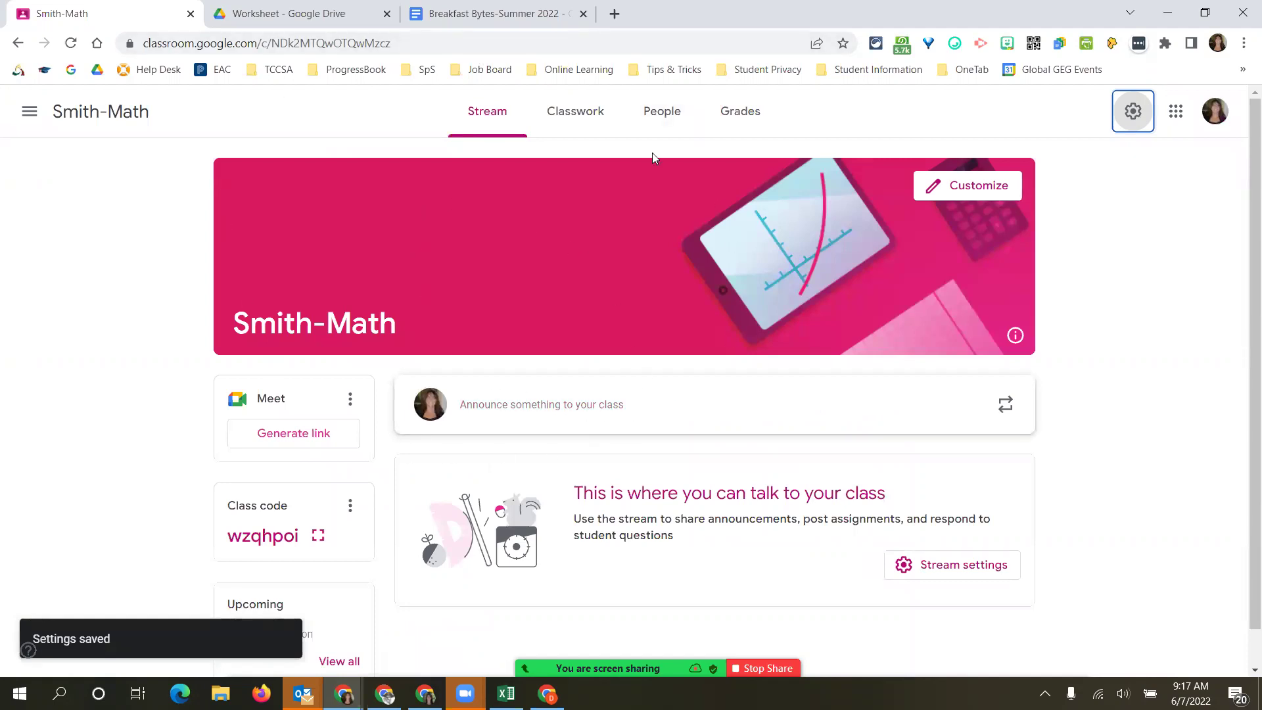
View the copied class's stream and examine the status of the items copied into each classwork topic.
{"action": "scroll", "coordinate": [537, 444], "scroll_direction": "down", "scroll_amount": 1}
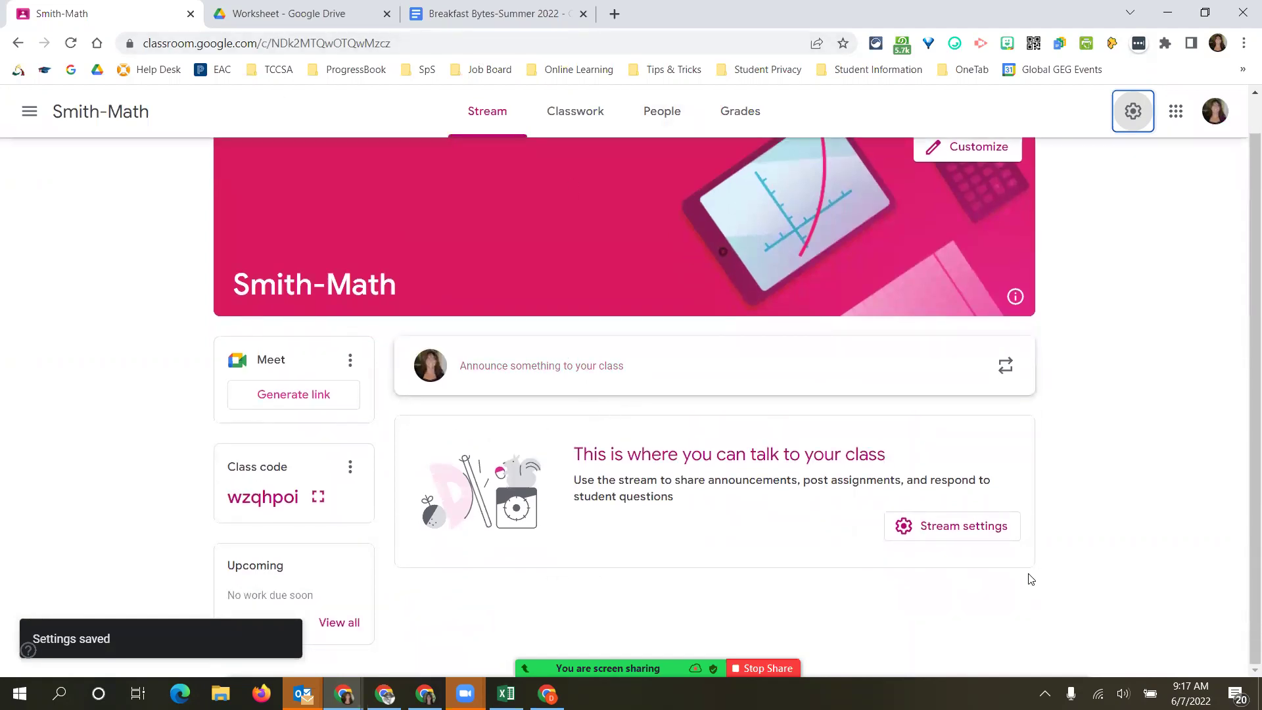
{"action": "left_click", "coordinate": [559, 115]}
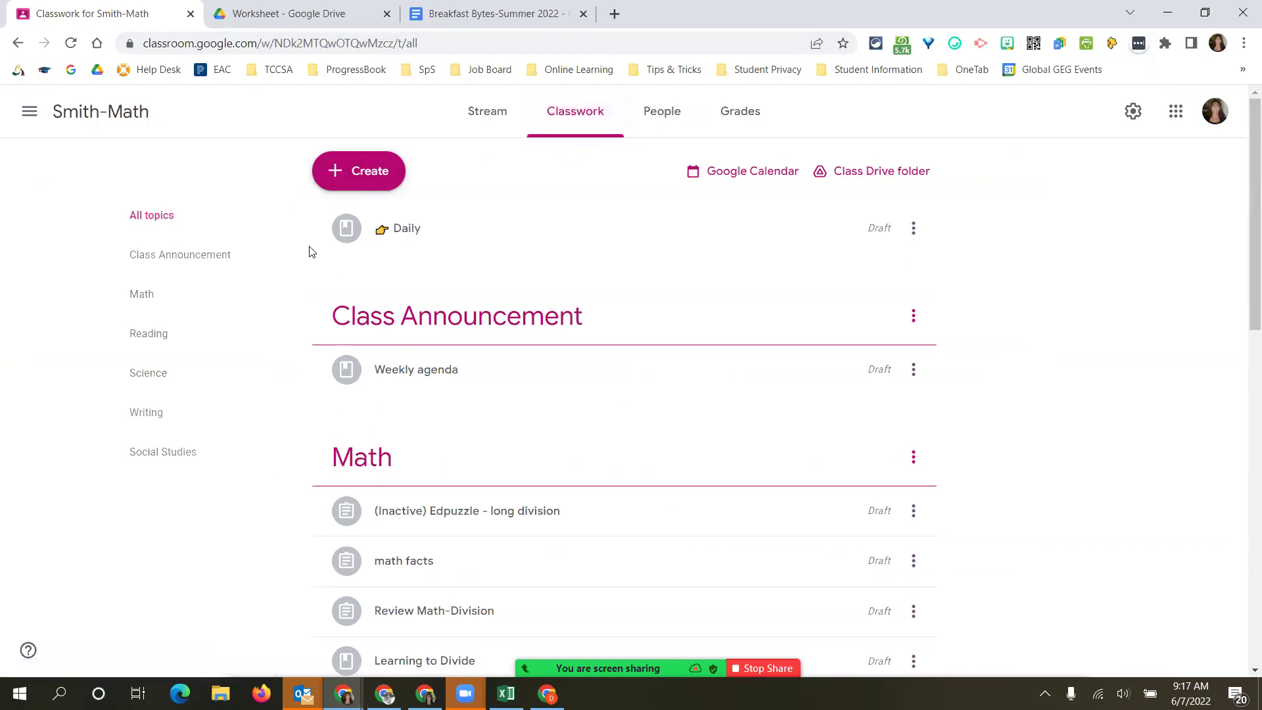
{"action": "scroll", "coordinate": [716, 437], "scroll_direction": "down", "scroll_amount": 2}
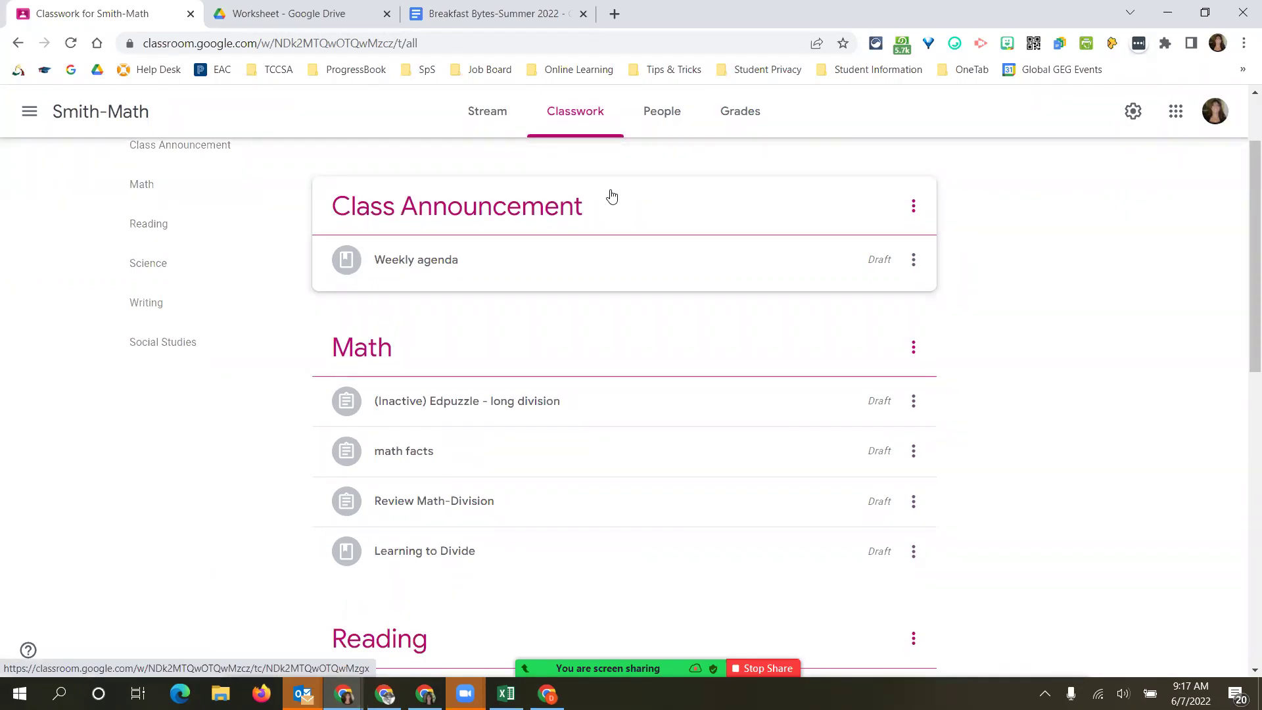
{"action": "scroll", "coordinate": [595, 388], "scroll_direction": "down", "scroll_amount": 10}
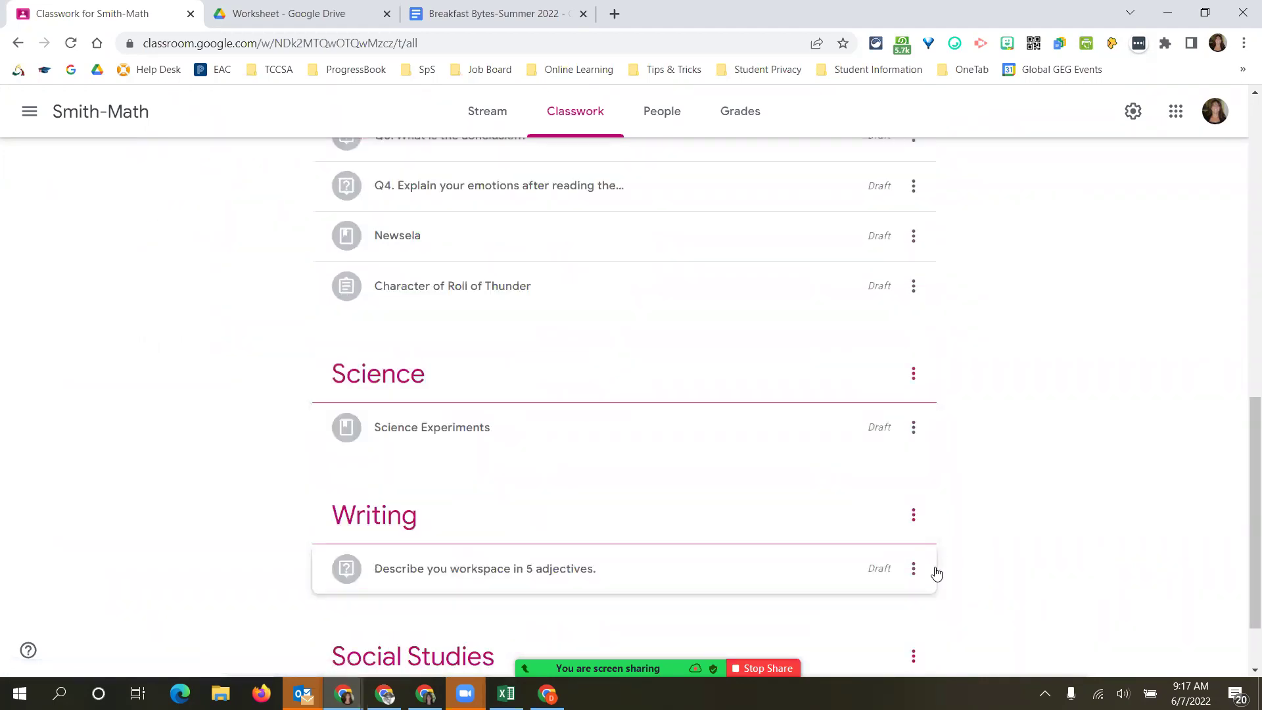
{"action": "scroll", "coordinate": [934, 598], "scroll_direction": "down", "scroll_amount": 2}
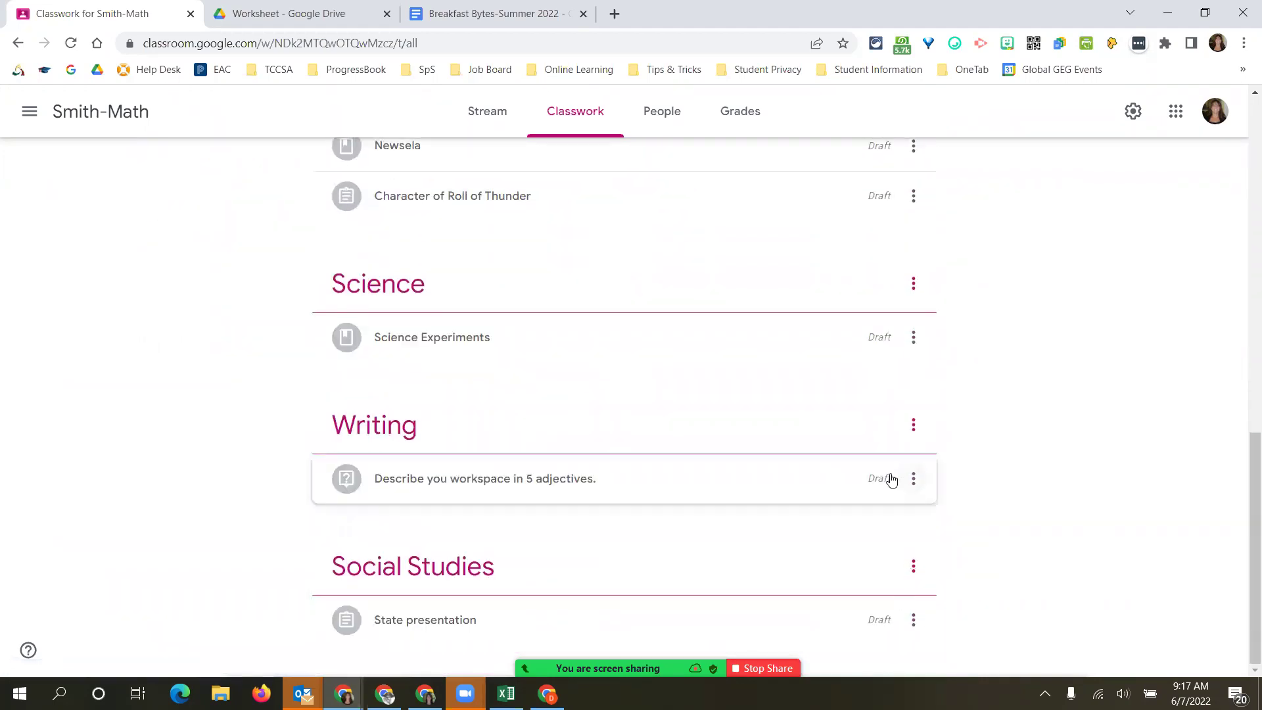
{"action": "scroll", "coordinate": [884, 381], "scroll_direction": "up", "scroll_amount": 3}
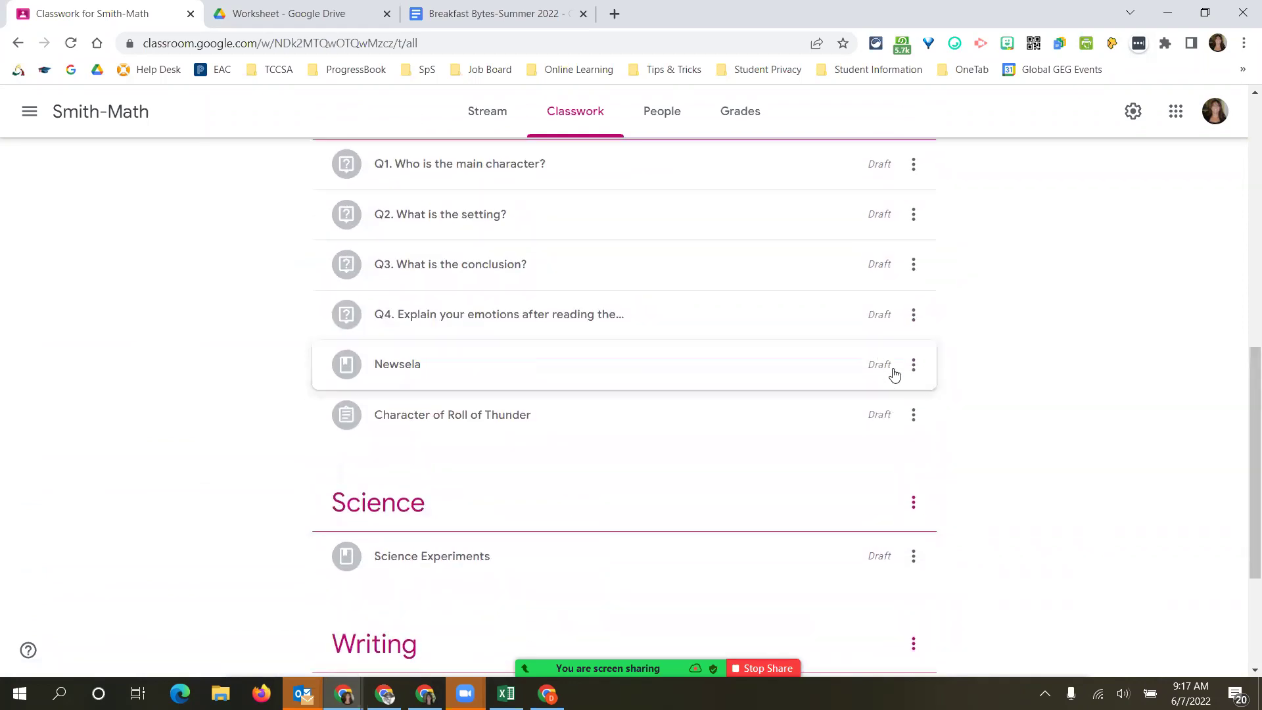
{"action": "scroll", "coordinate": [894, 314], "scroll_direction": "up", "scroll_amount": 5}
{"action": "scroll", "coordinate": [894, 314], "scroll_direction": "up", "scroll_amount": 5}
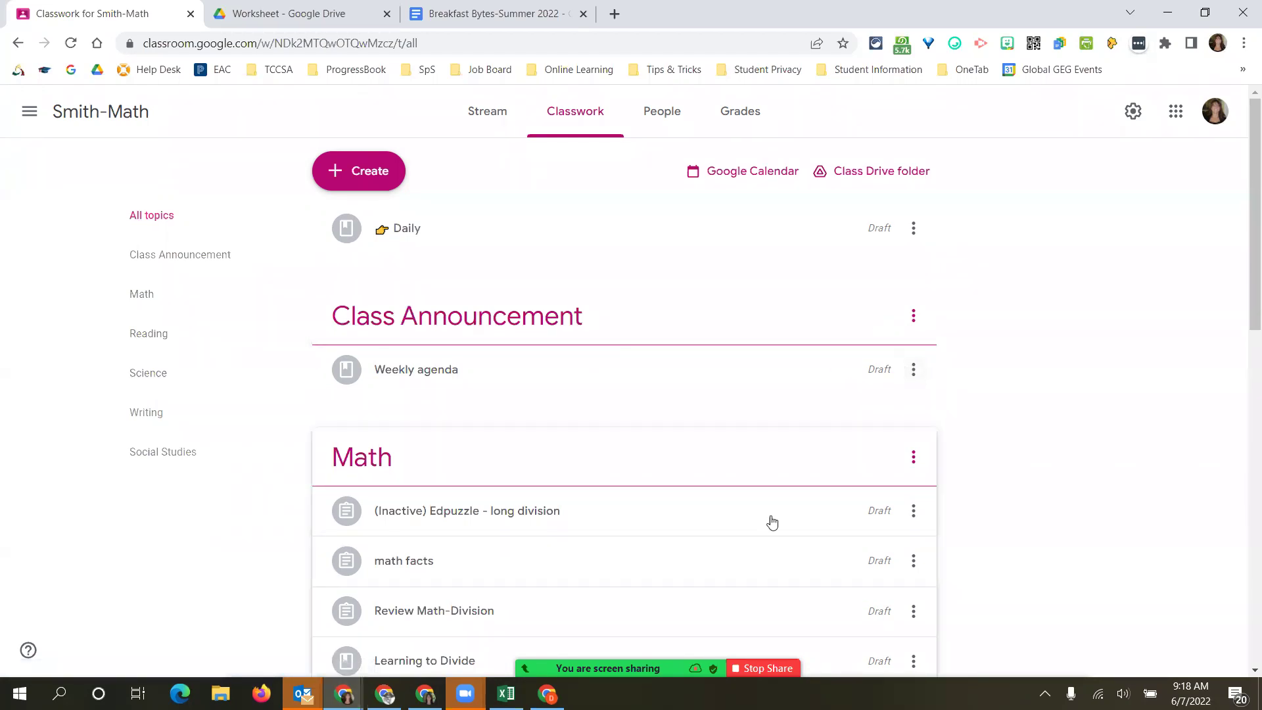
Open the "math facts" draft in the Math topic for editing.
{"action": "scroll", "coordinate": [830, 470], "scroll_direction": "down", "scroll_amount": 2}
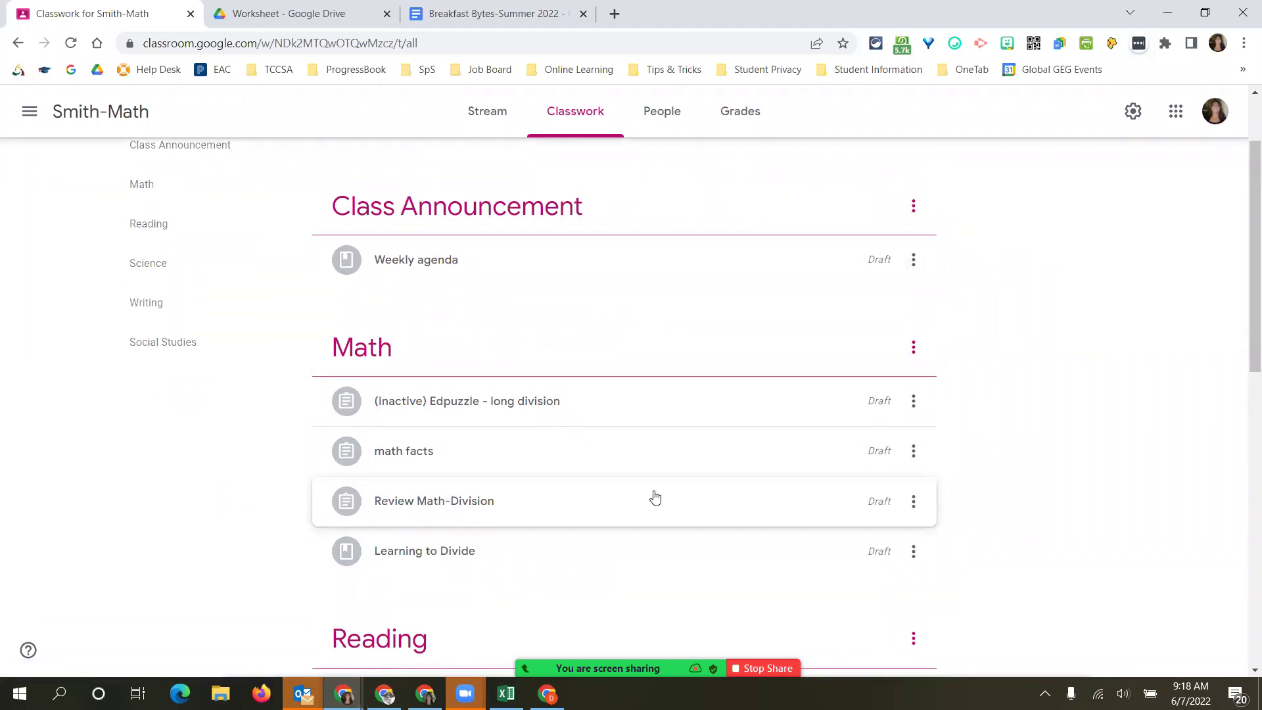
{"action": "left_click", "coordinate": [916, 457]}
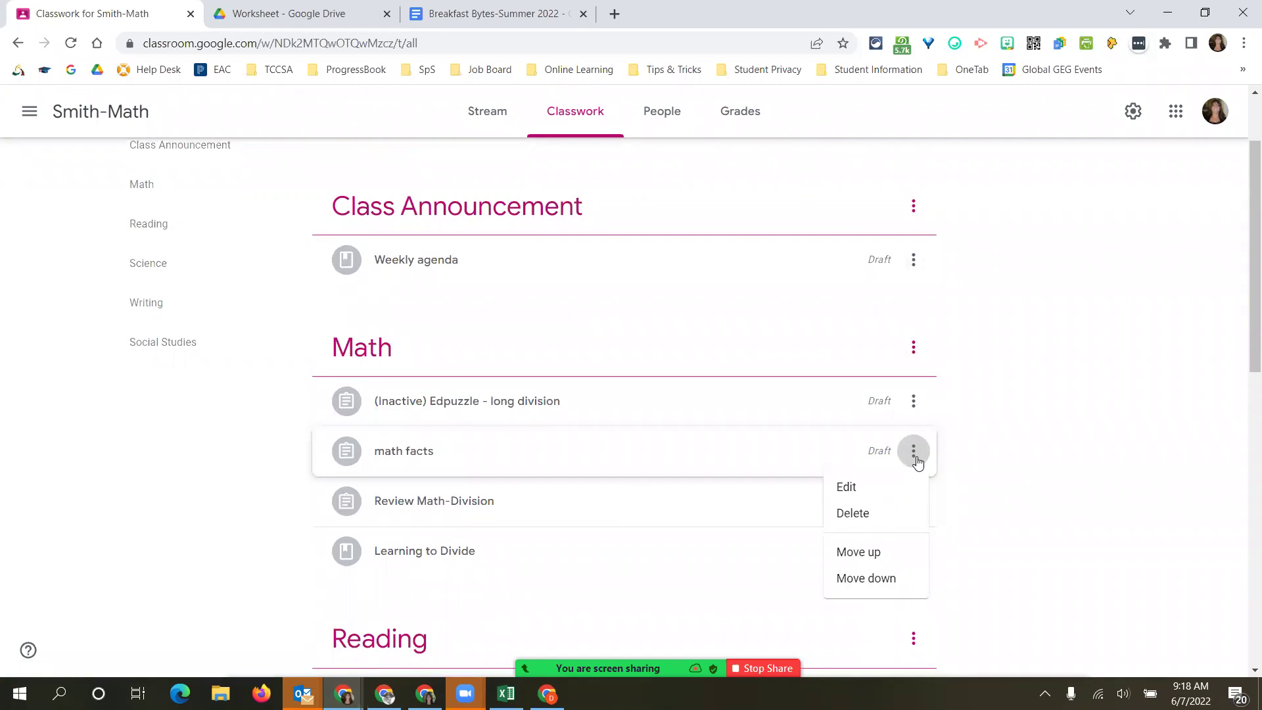
{"action": "left_click", "coordinate": [854, 487]}
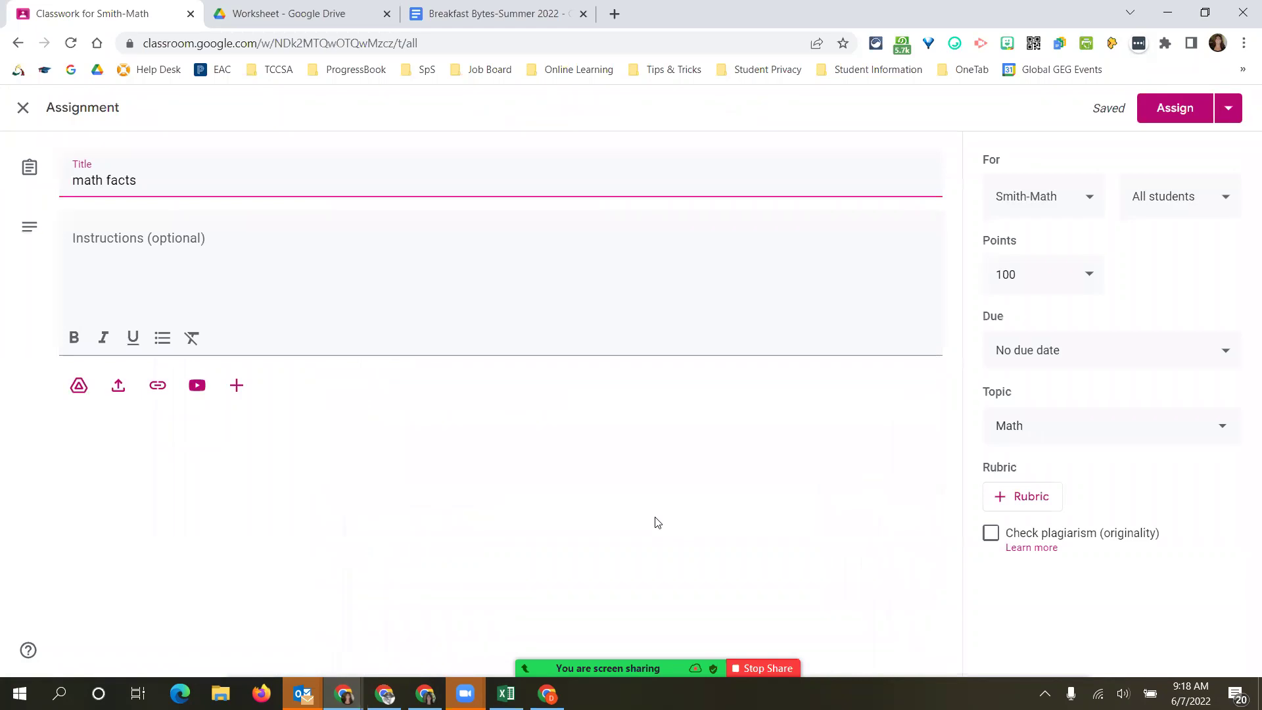
Search YouTube for "math facts" and attach the video "Meet the Math Facts - Addition & Subtraction Level 3 (FREE)" to the assignment.
{"action": "left_click", "coordinate": [199, 388]}
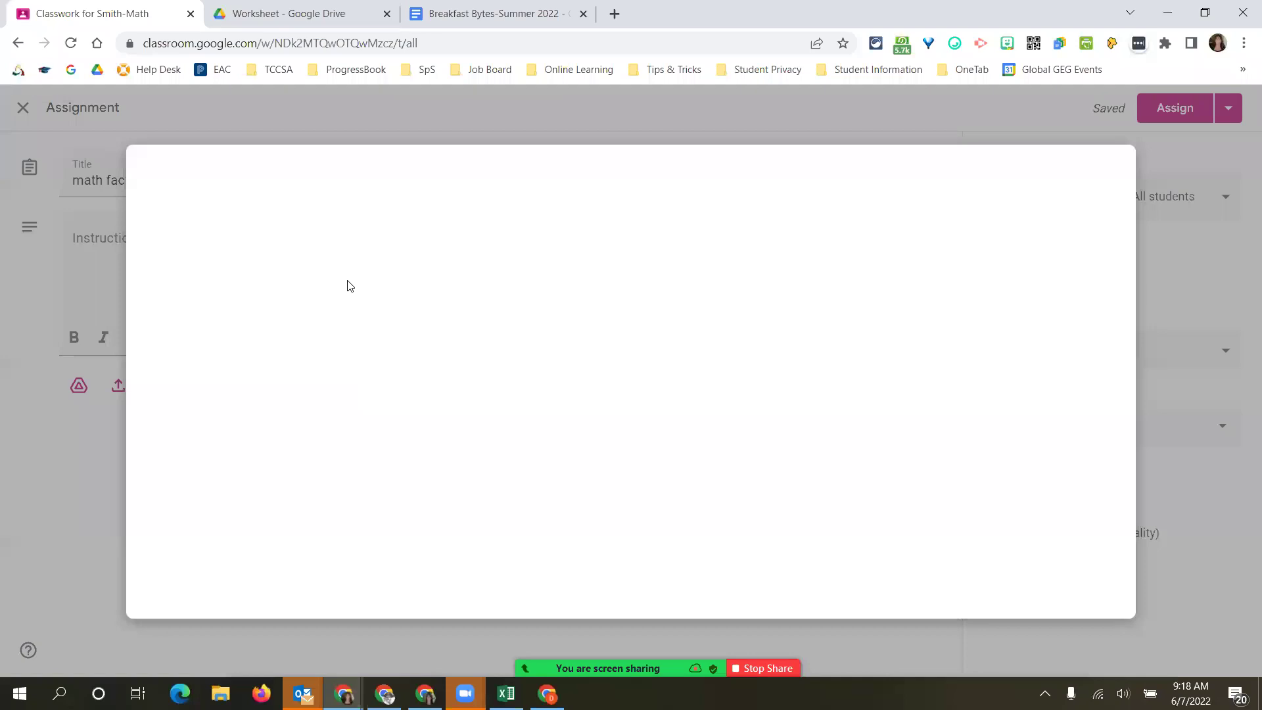
{"action": "left_click", "coordinate": [483, 474]}
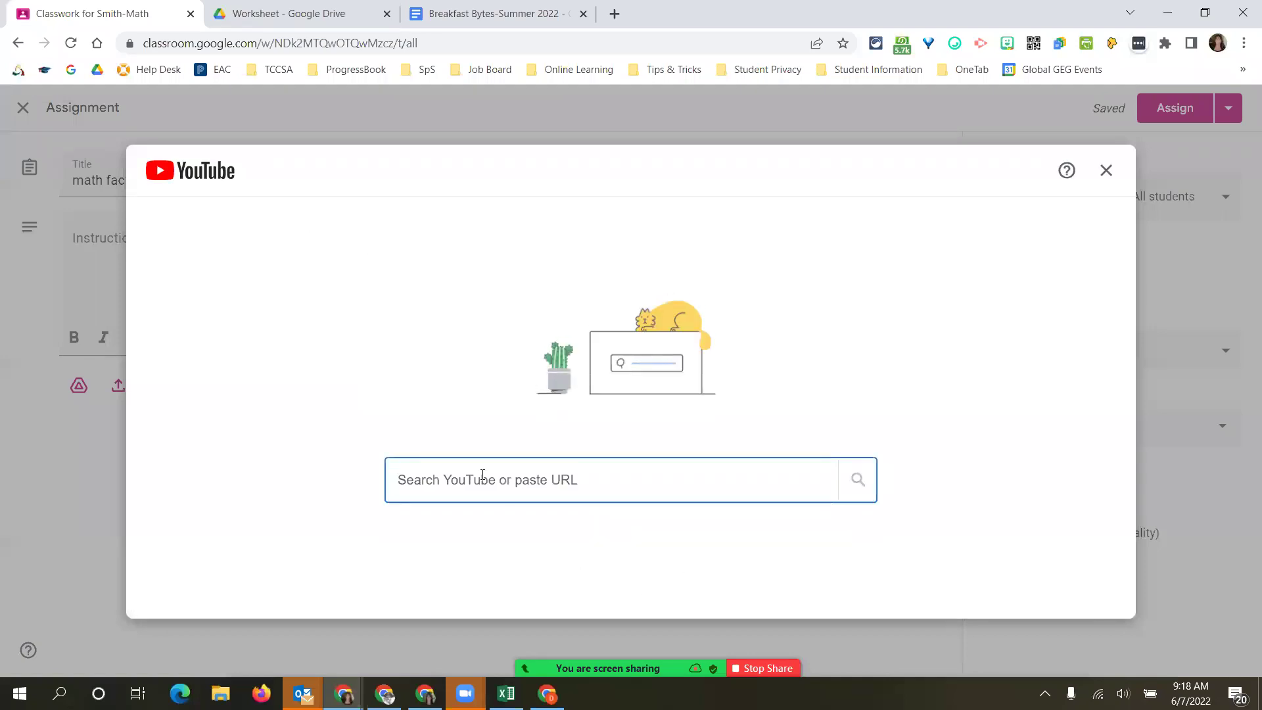
{"action": "type", "text": "math facts"}
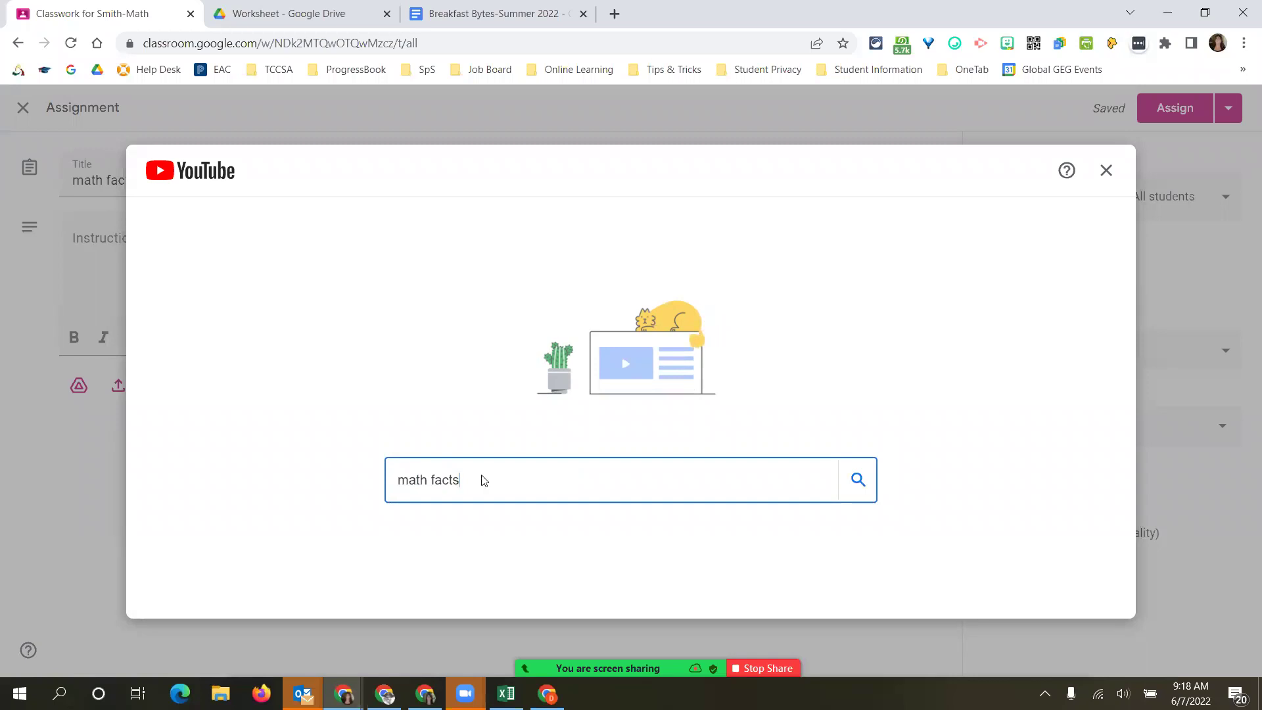
{"action": "key", "text": "Return"}
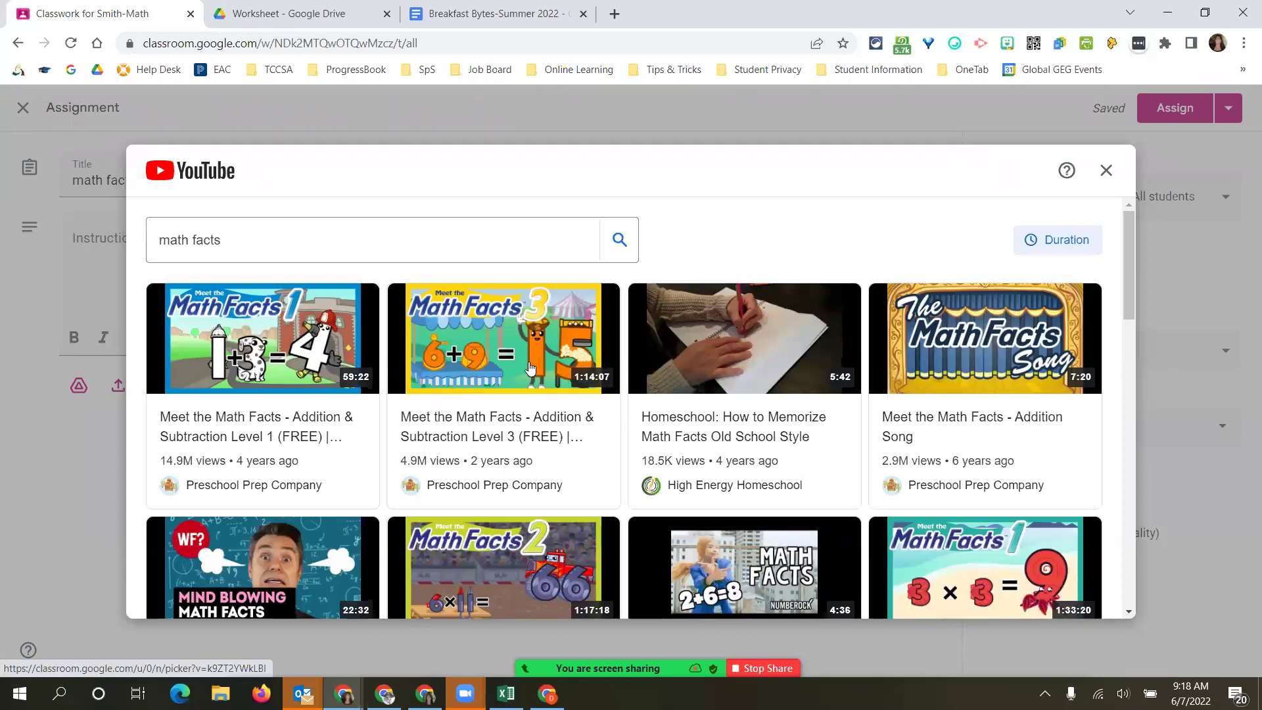
{"action": "left_click", "coordinate": [512, 356]}
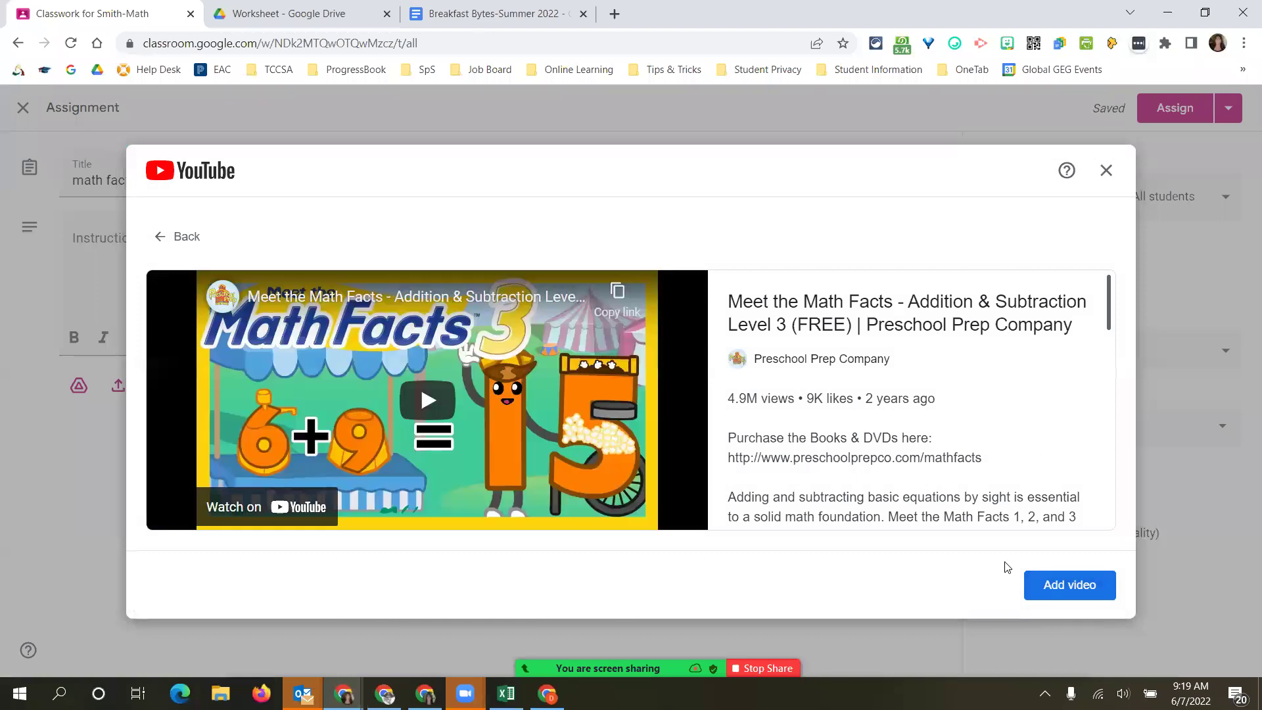
{"action": "left_click", "coordinate": [1081, 590]}
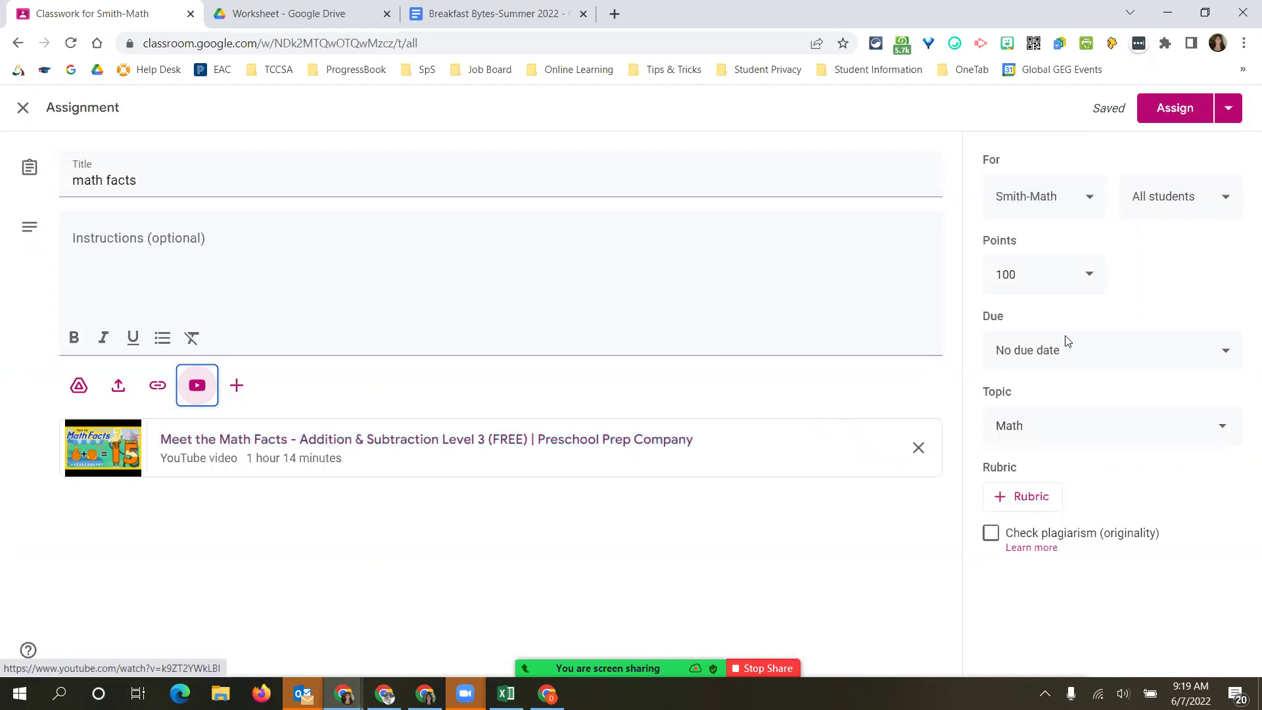
Review the due date, topic and class options available for the "math facts" assignment without changing them.
{"action": "left_click", "coordinate": [1042, 355]}
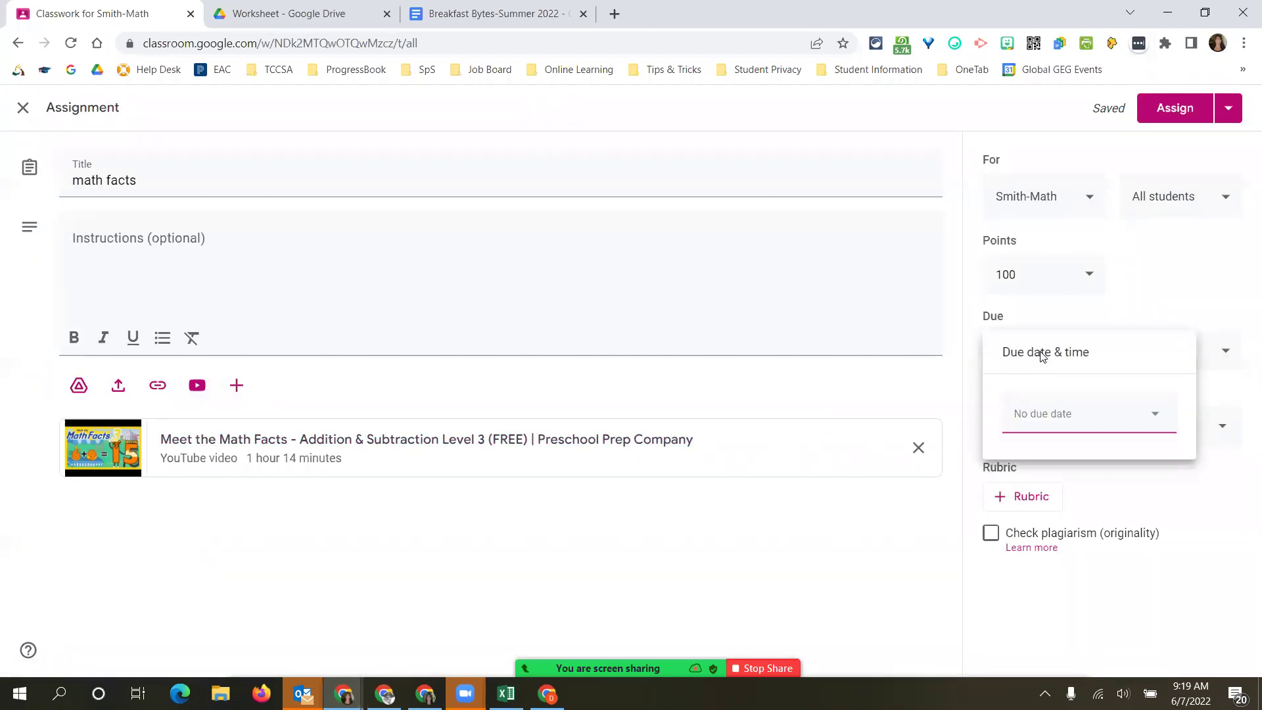
{"action": "left_click", "coordinate": [1144, 282]}
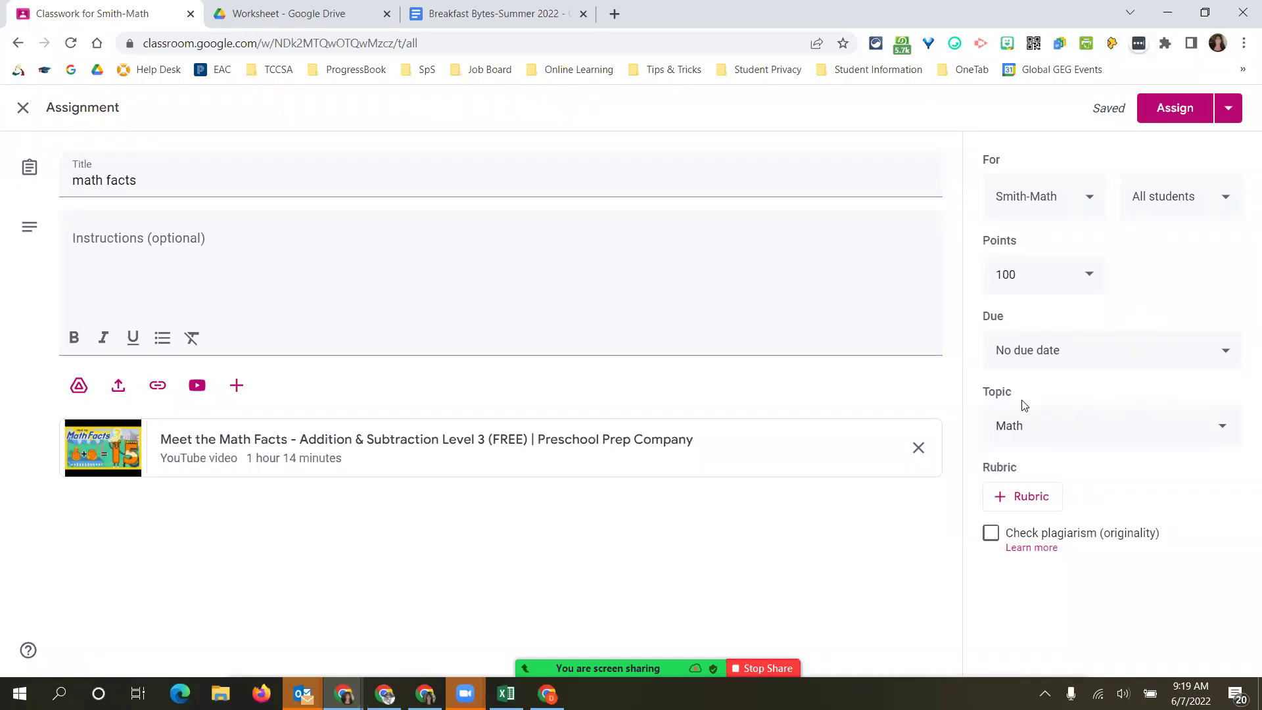
{"action": "left_click", "coordinate": [1053, 442]}
{"action": "left_click", "coordinate": [1053, 442]}
{"action": "left_click", "coordinate": [1037, 428]}
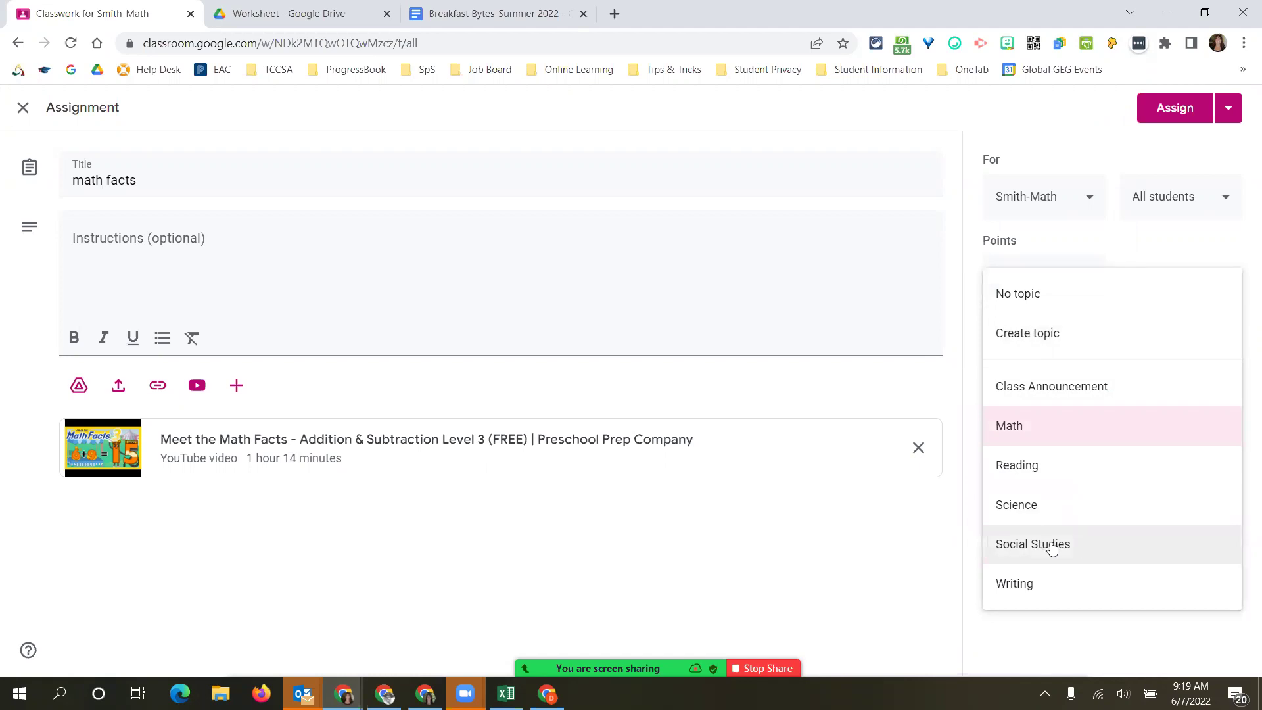
{"action": "left_click", "coordinate": [1029, 630]}
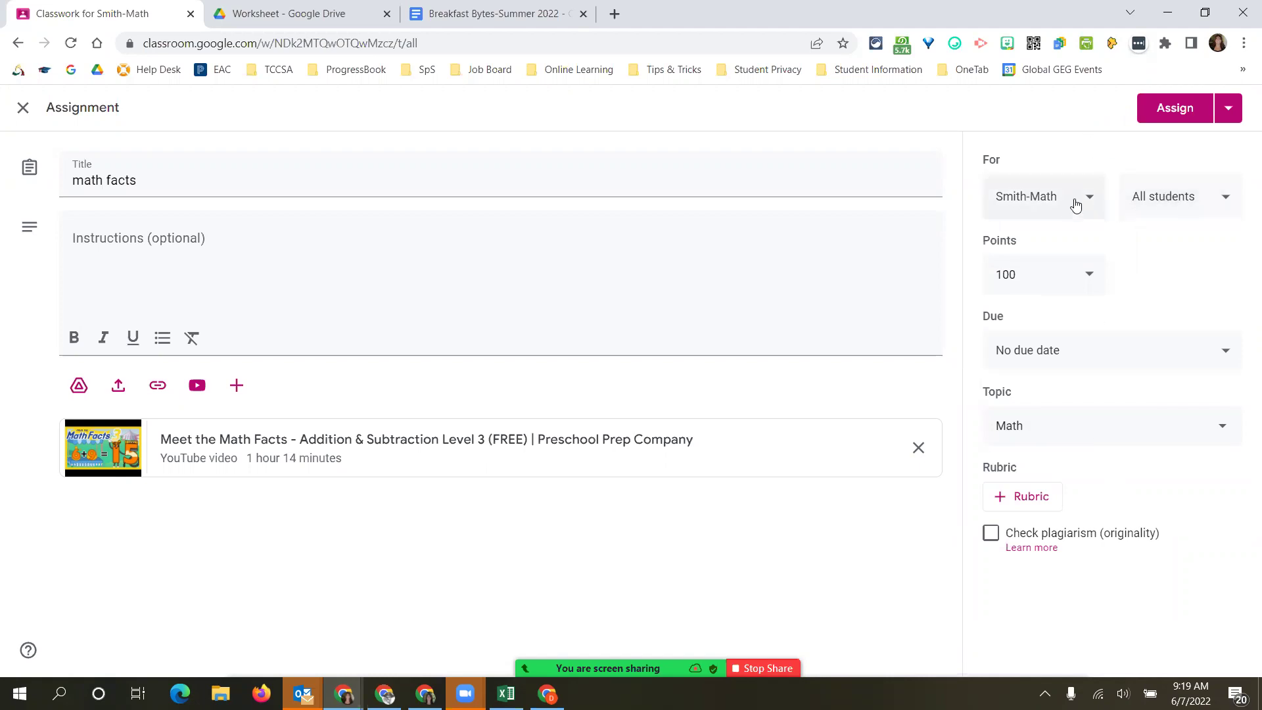
{"action": "left_click", "coordinate": [1052, 208]}
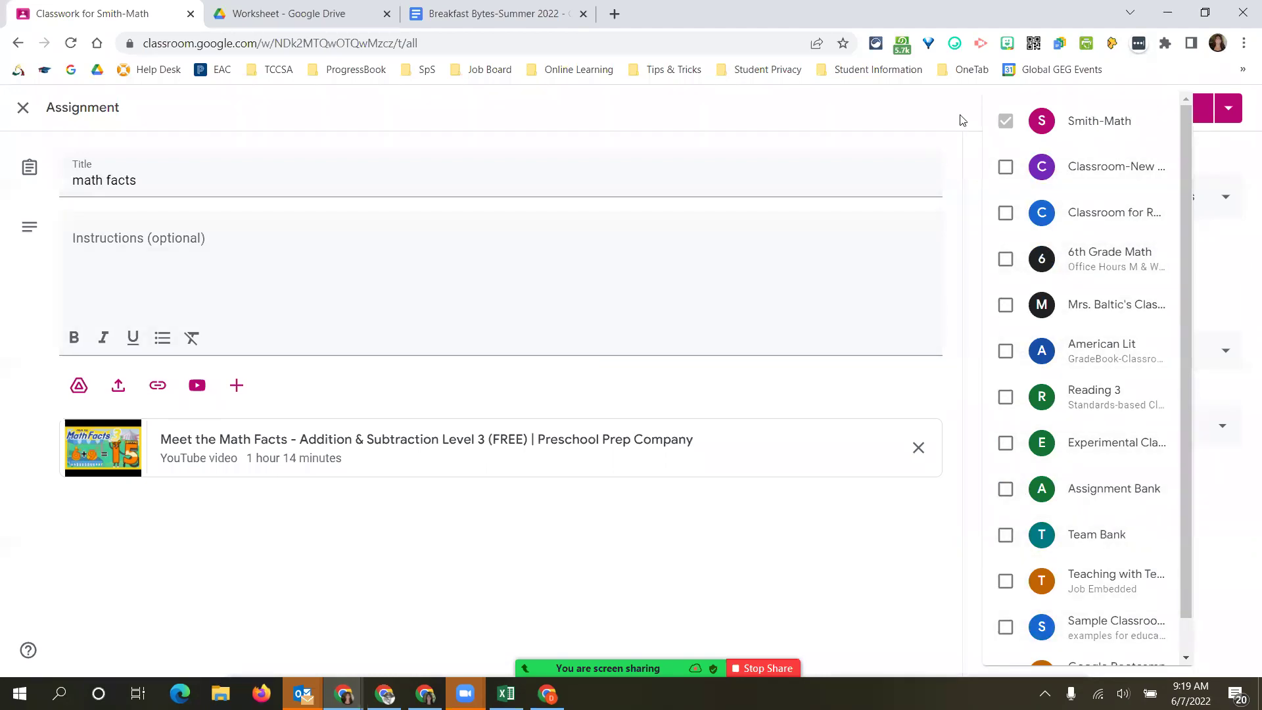
{"action": "left_click", "coordinate": [971, 186]}
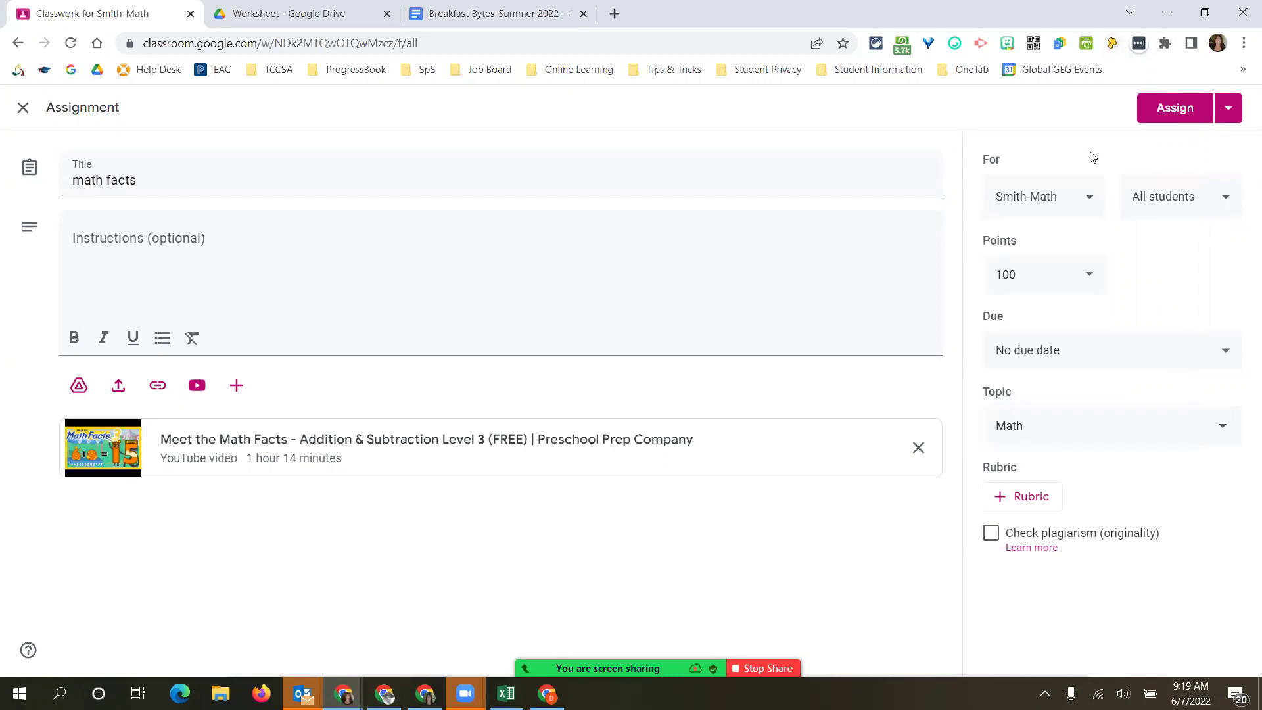
Add the teacher-named classroom listed below 6th Grade Math as a second class for the assignment and show its posting options.
{"action": "left_click", "coordinate": [1089, 198]}
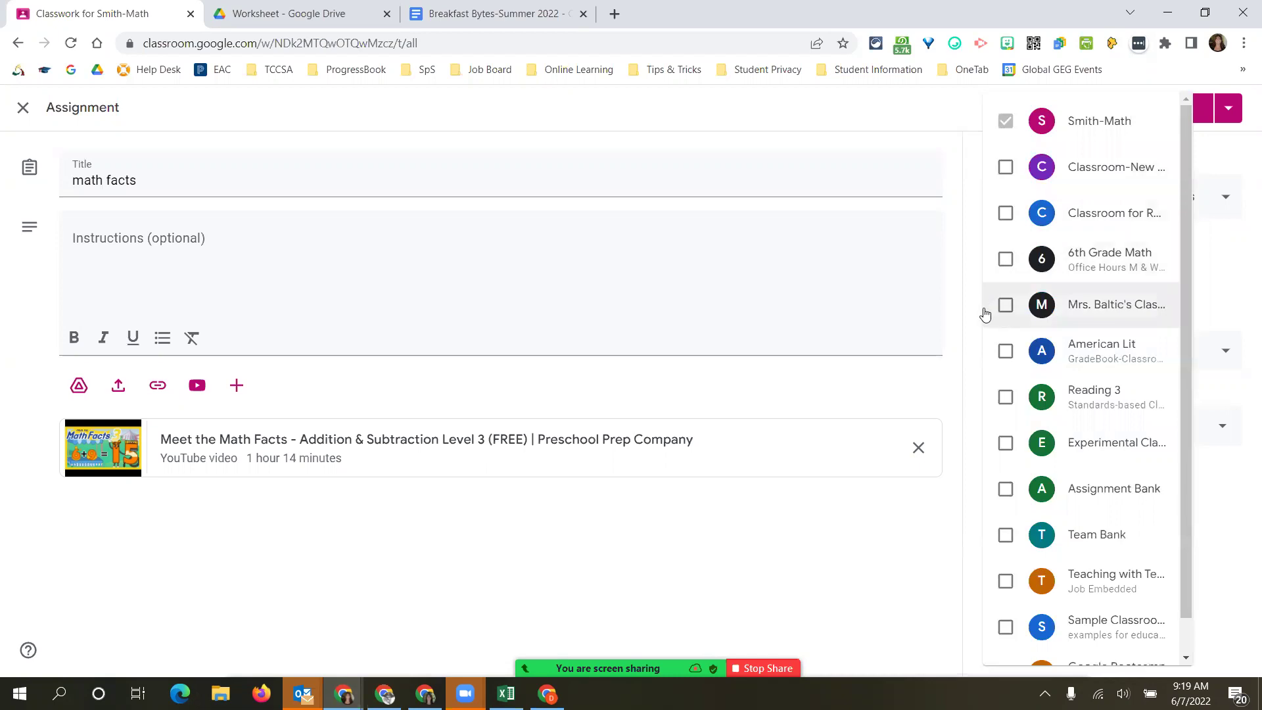
{"action": "left_click", "coordinate": [1006, 305]}
{"action": "left_click", "coordinate": [1233, 179]}
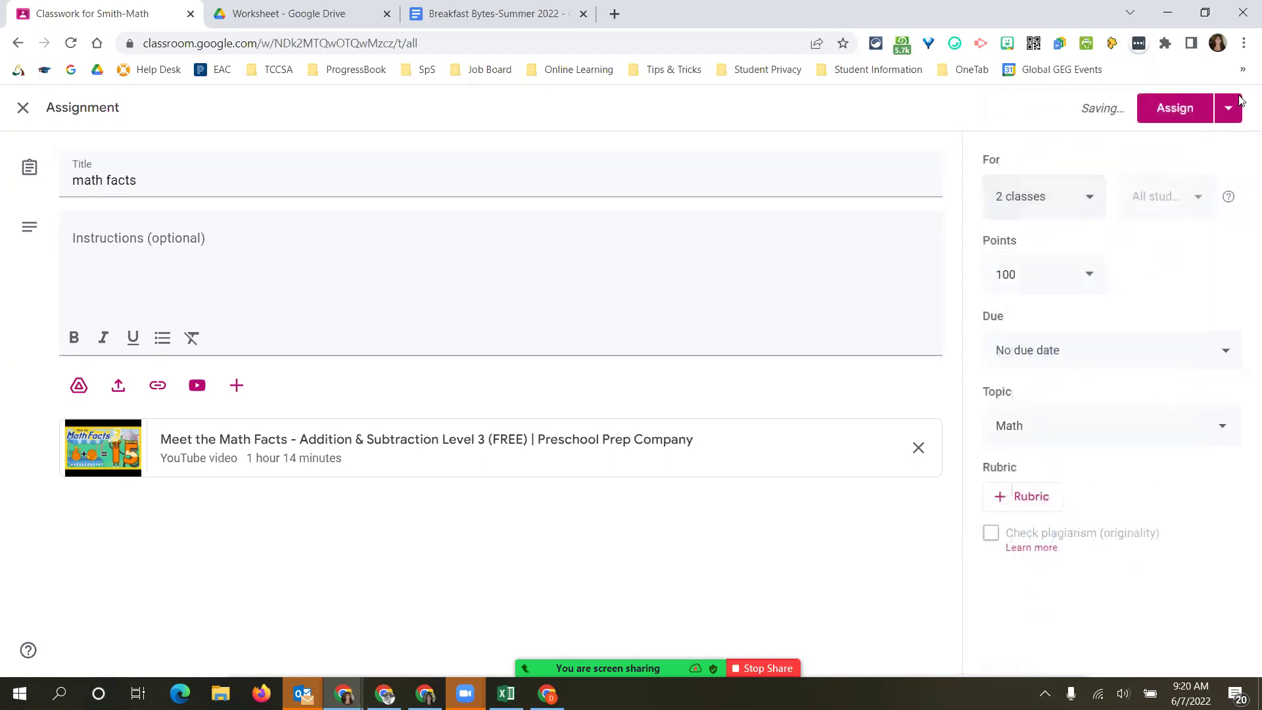
{"action": "left_click", "coordinate": [1228, 109]}
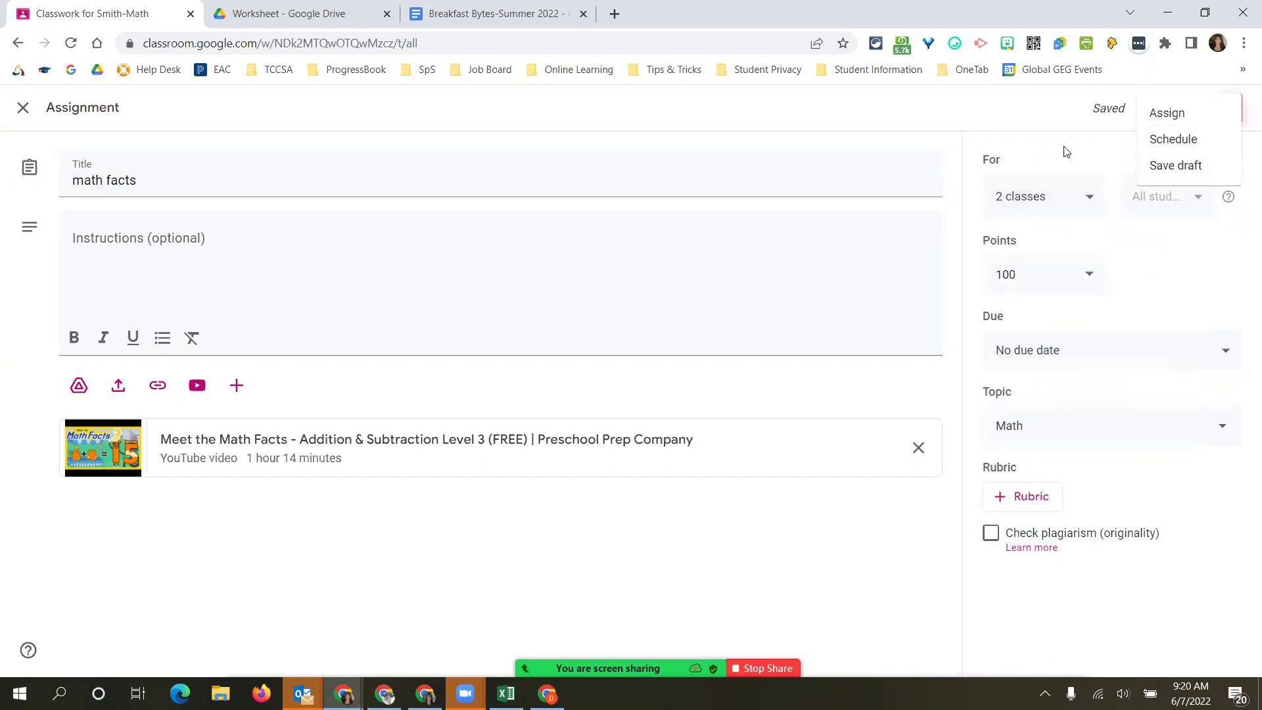
Remove the second class so the assignment goes only to the copied Math class.
{"action": "left_click", "coordinate": [1085, 201]}
{"action": "left_click", "coordinate": [1090, 203]}
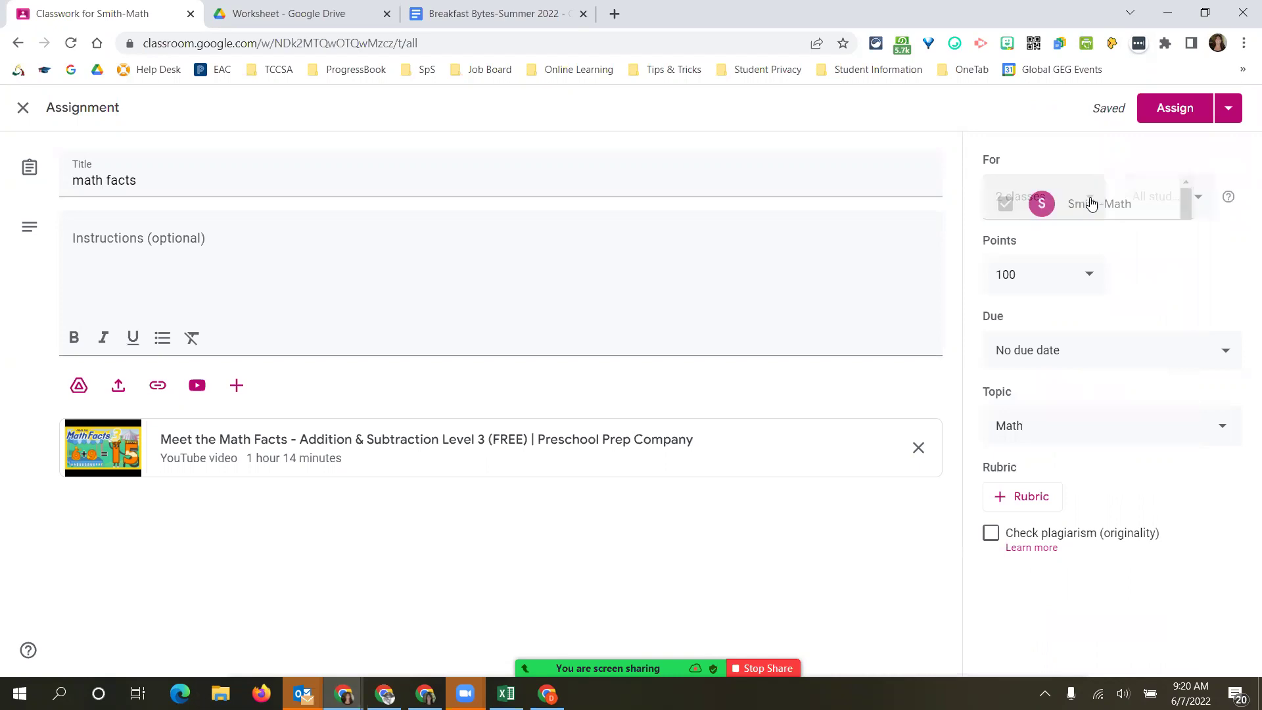
{"action": "left_click", "coordinate": [1005, 304]}
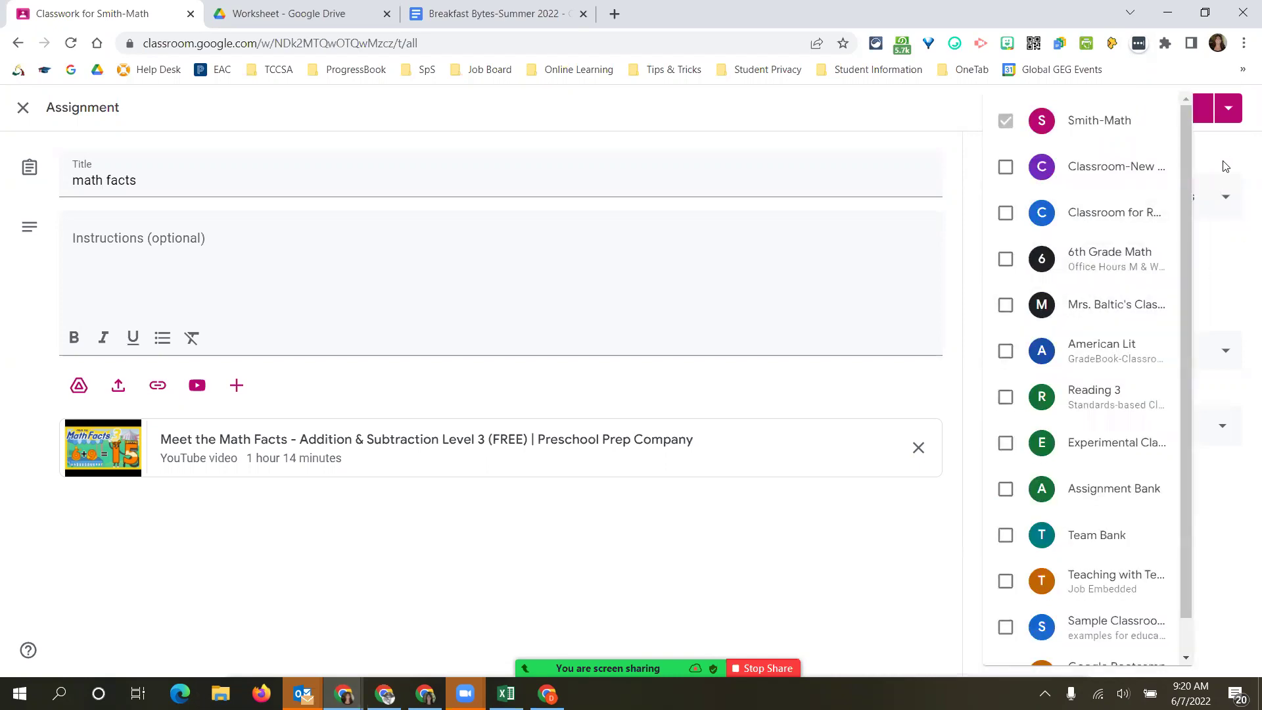
{"action": "left_click", "coordinate": [1225, 166]}
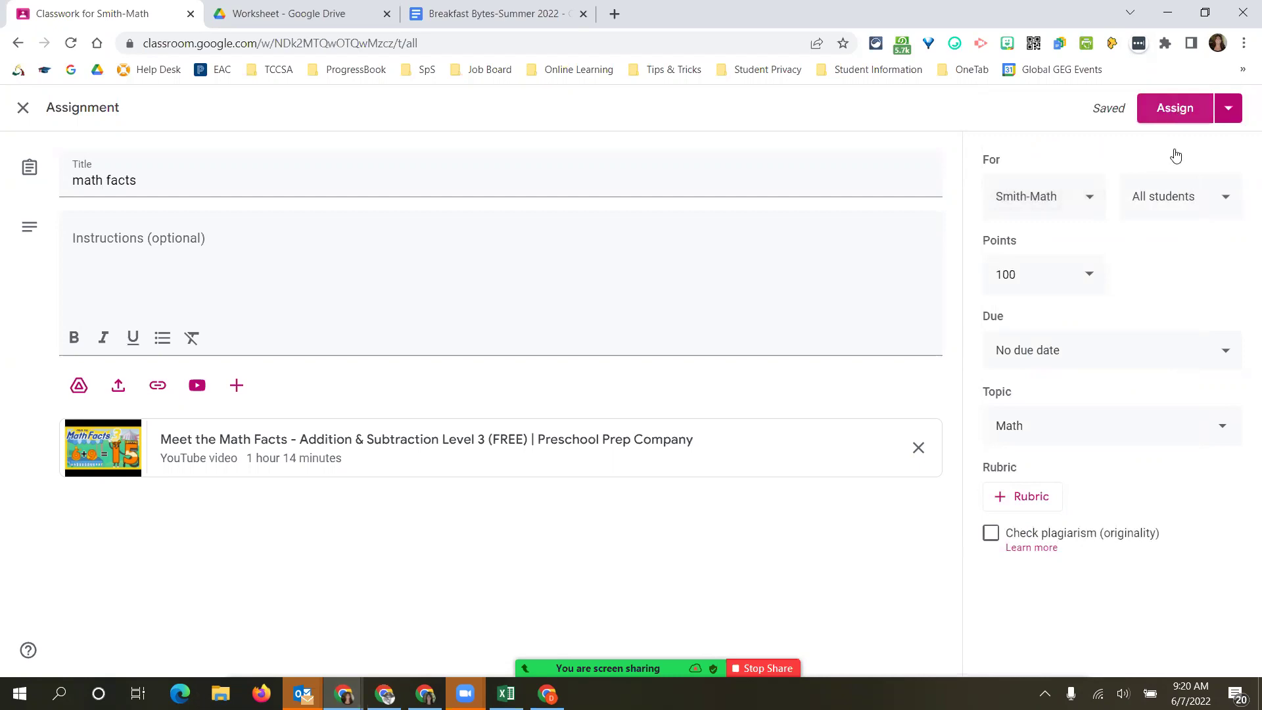
Set the "math facts" due date to Jun 15, 2022 and assign it to all students in the copied class.
{"action": "left_click", "coordinate": [1220, 352]}
{"action": "left_click", "coordinate": [1155, 414]}
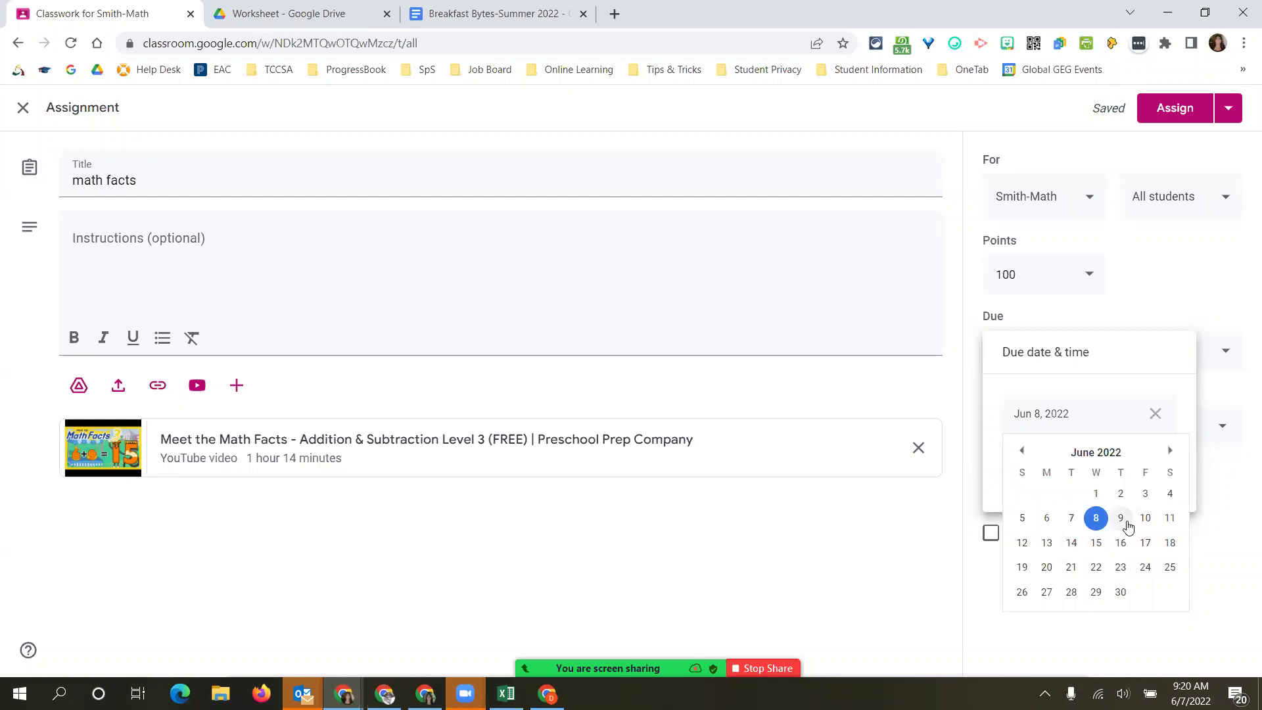
{"action": "left_click", "coordinate": [1095, 543]}
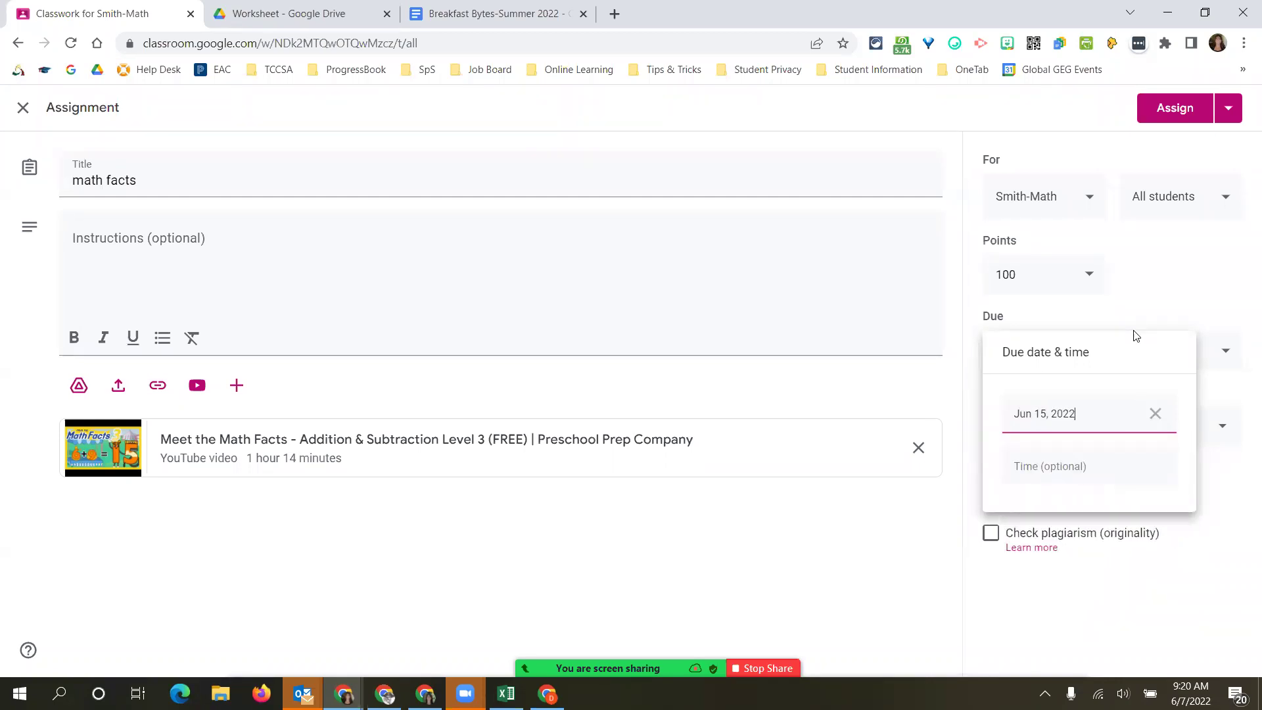
{"action": "left_click", "coordinate": [1200, 112]}
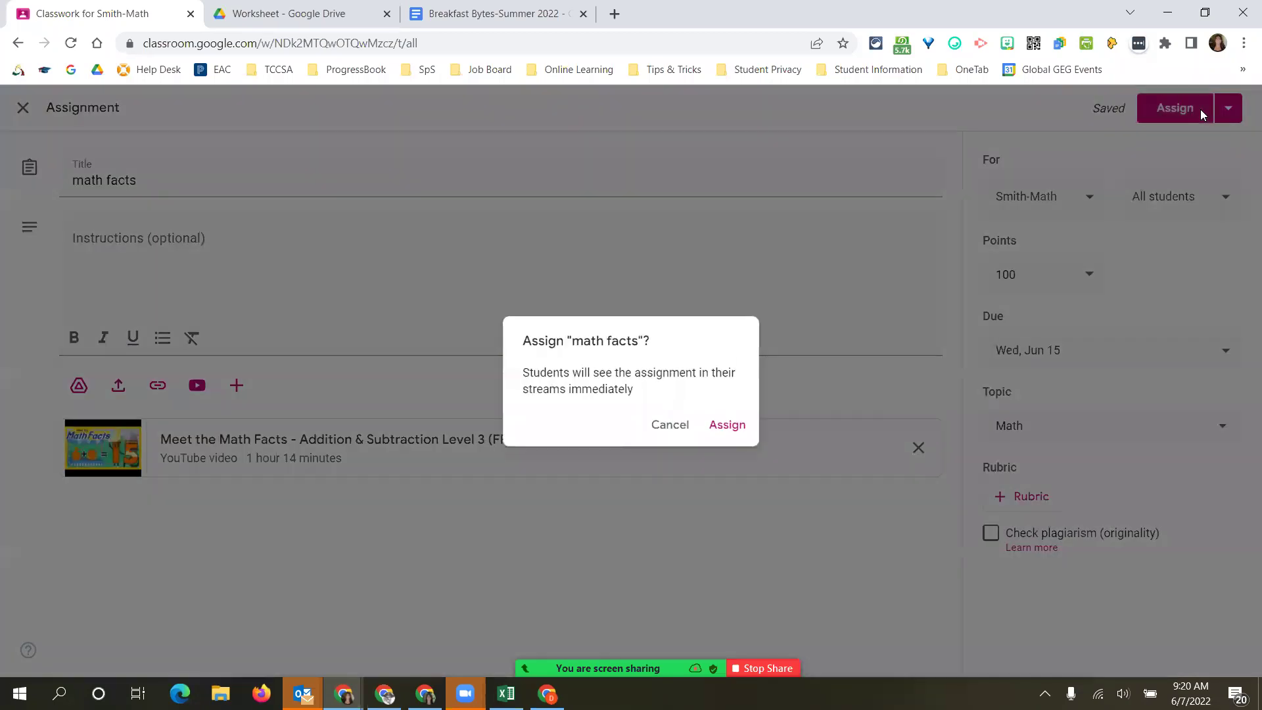
{"action": "left_click", "coordinate": [727, 425]}
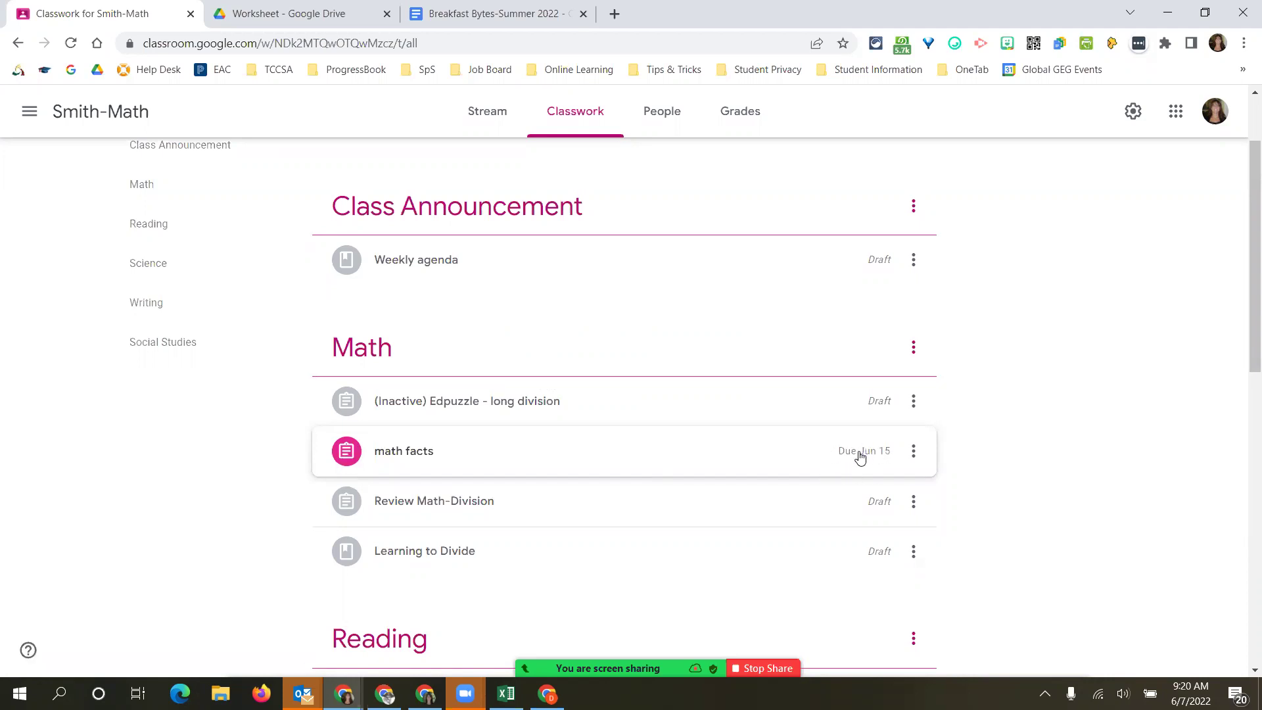
Look through all classwork topics of the copied class to compare the assigned item with the remaining drafts.
{"action": "scroll", "coordinate": [473, 325], "scroll_direction": "down", "scroll_amount": 1}
{"action": "scroll", "coordinate": [474, 326], "scroll_direction": "down", "scroll_amount": 10}
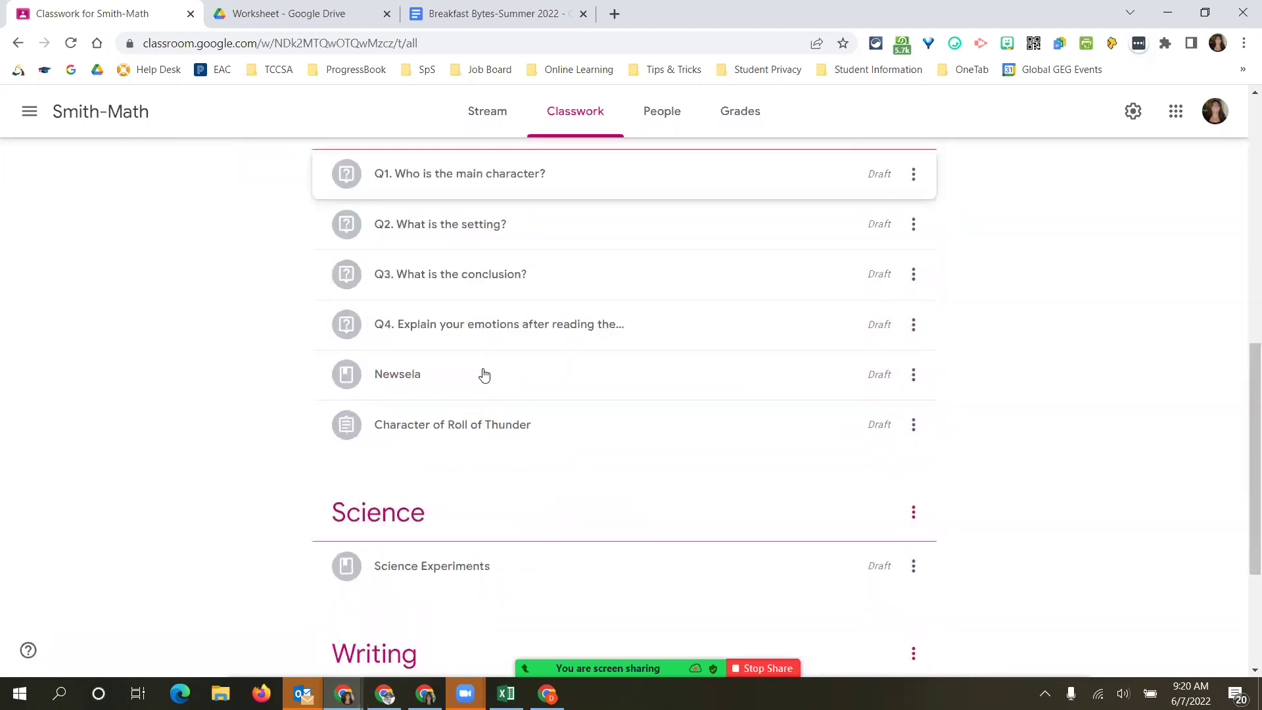
{"action": "scroll", "coordinate": [489, 388], "scroll_direction": "up", "scroll_amount": 15}
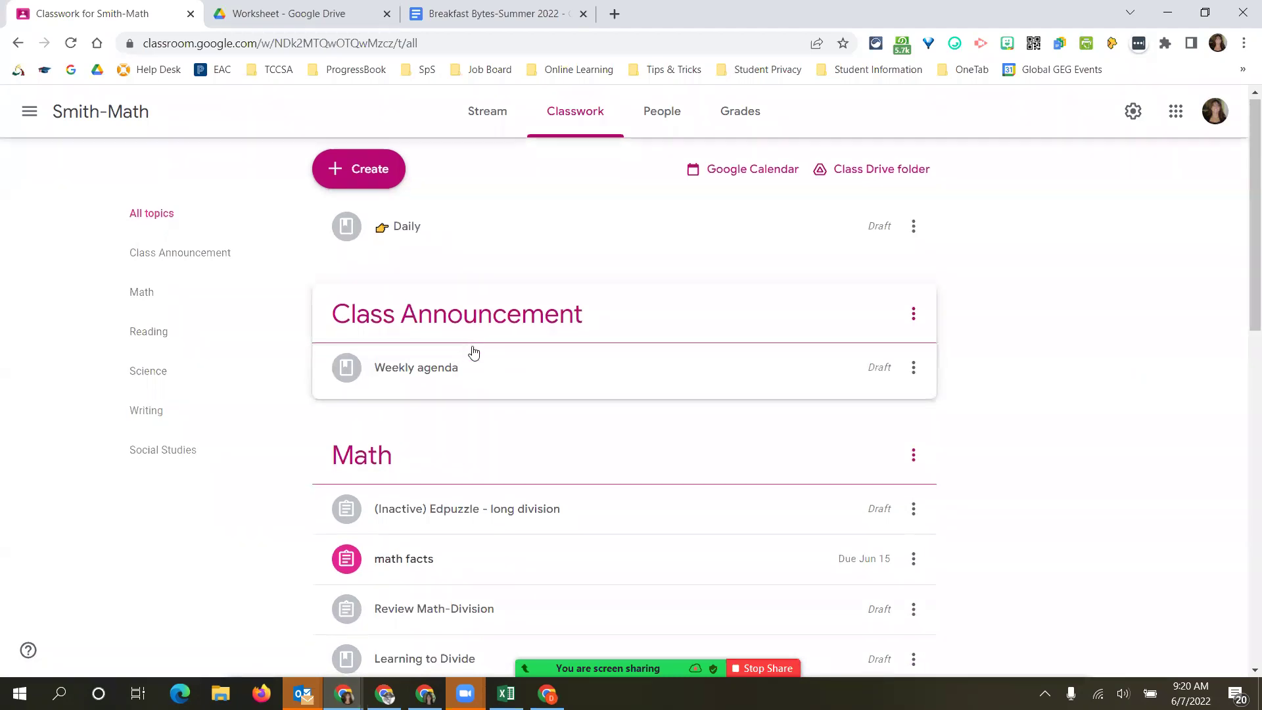
{"action": "scroll", "coordinate": [487, 394], "scroll_direction": "down", "scroll_amount": 15}
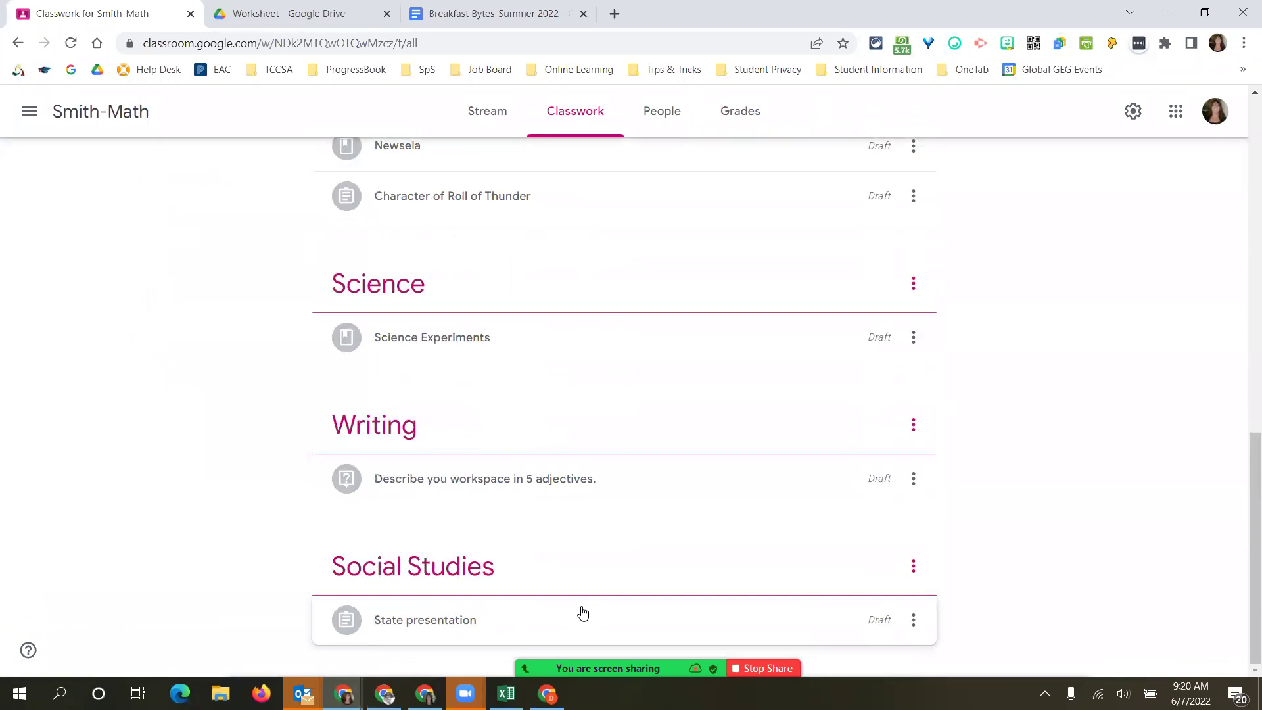
{"action": "scroll", "coordinate": [595, 591], "scroll_direction": "up", "scroll_amount": 7}
{"action": "scroll", "coordinate": [598, 590], "scroll_direction": "up", "scroll_amount": 6}
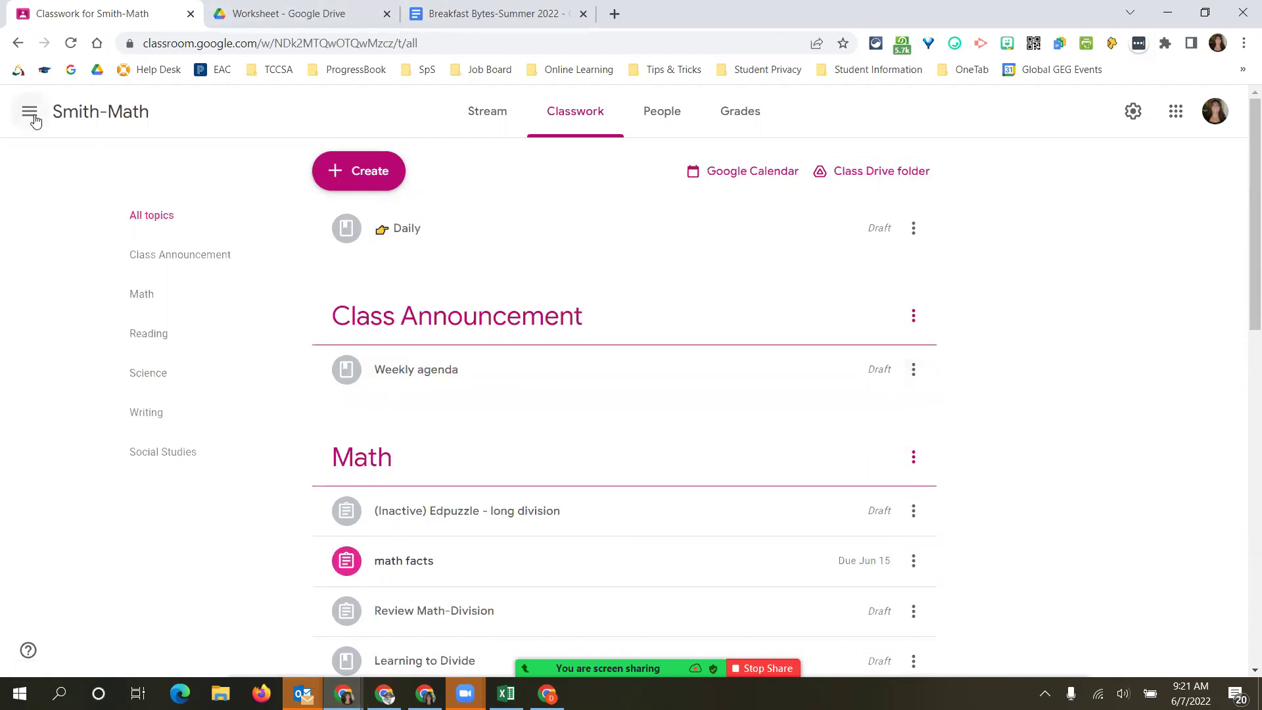
Switch to the 6th Grade Math class and examine how its classwork is organized into weekly topics.
{"action": "left_click", "coordinate": [33, 117]}
{"action": "left_click", "coordinate": [99, 112]}
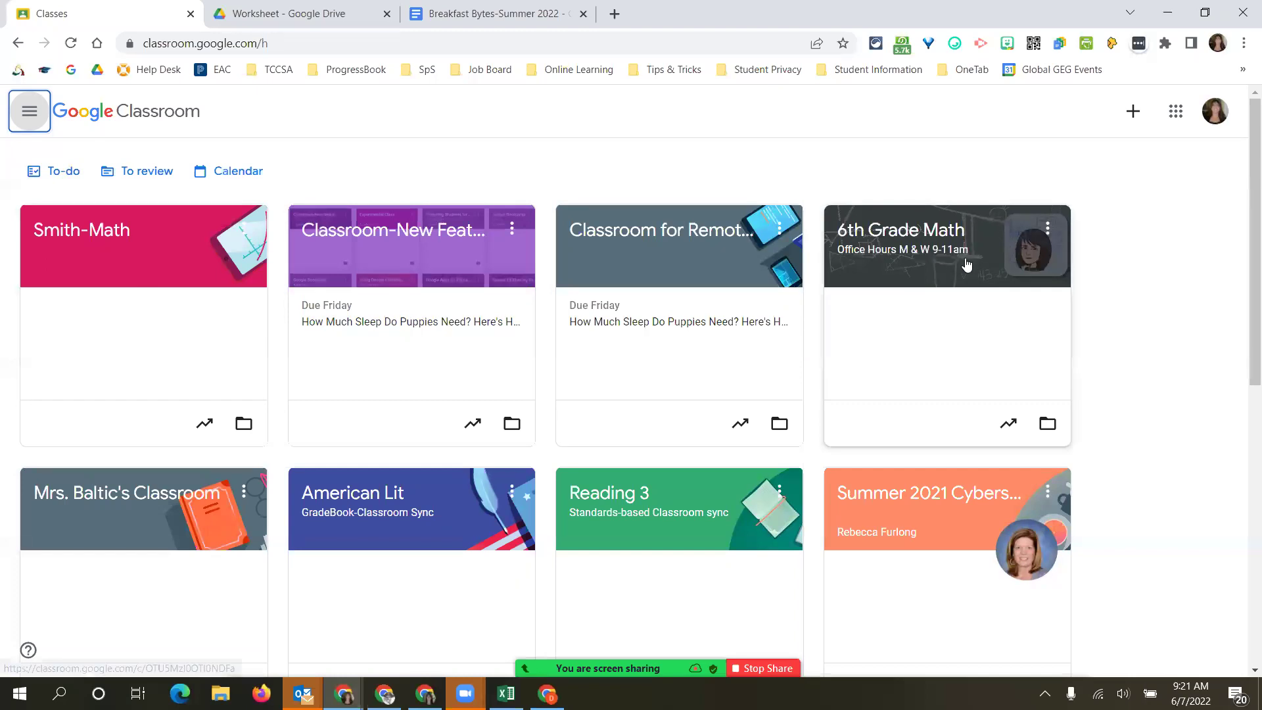
{"action": "left_click", "coordinate": [922, 245]}
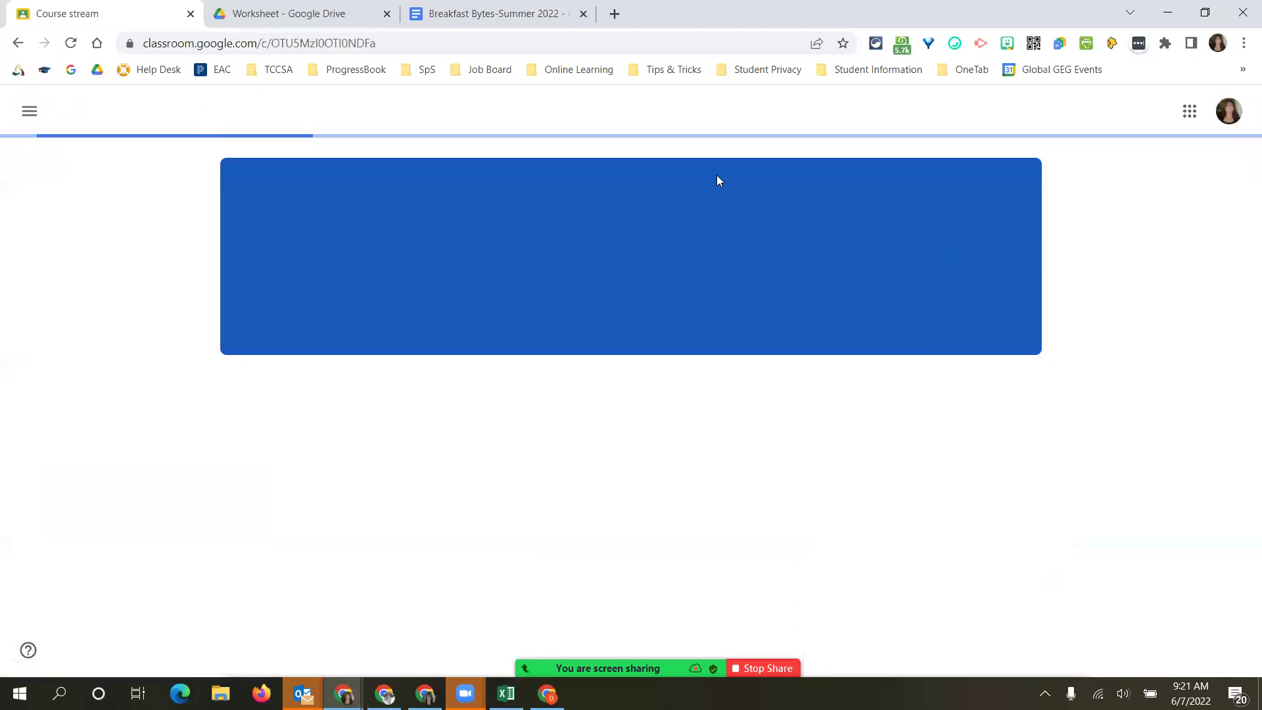
{"action": "left_click", "coordinate": [573, 110]}
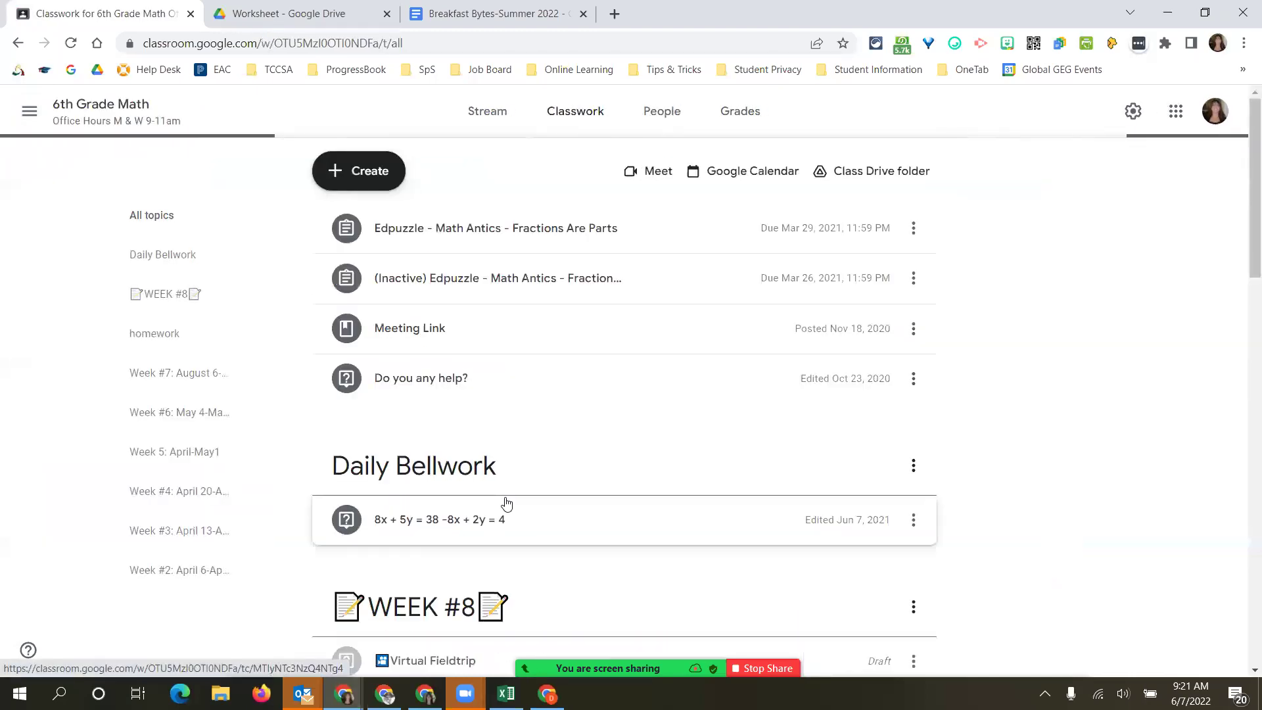
{"action": "scroll", "coordinate": [506, 503], "scroll_direction": "down", "scroll_amount": 5}
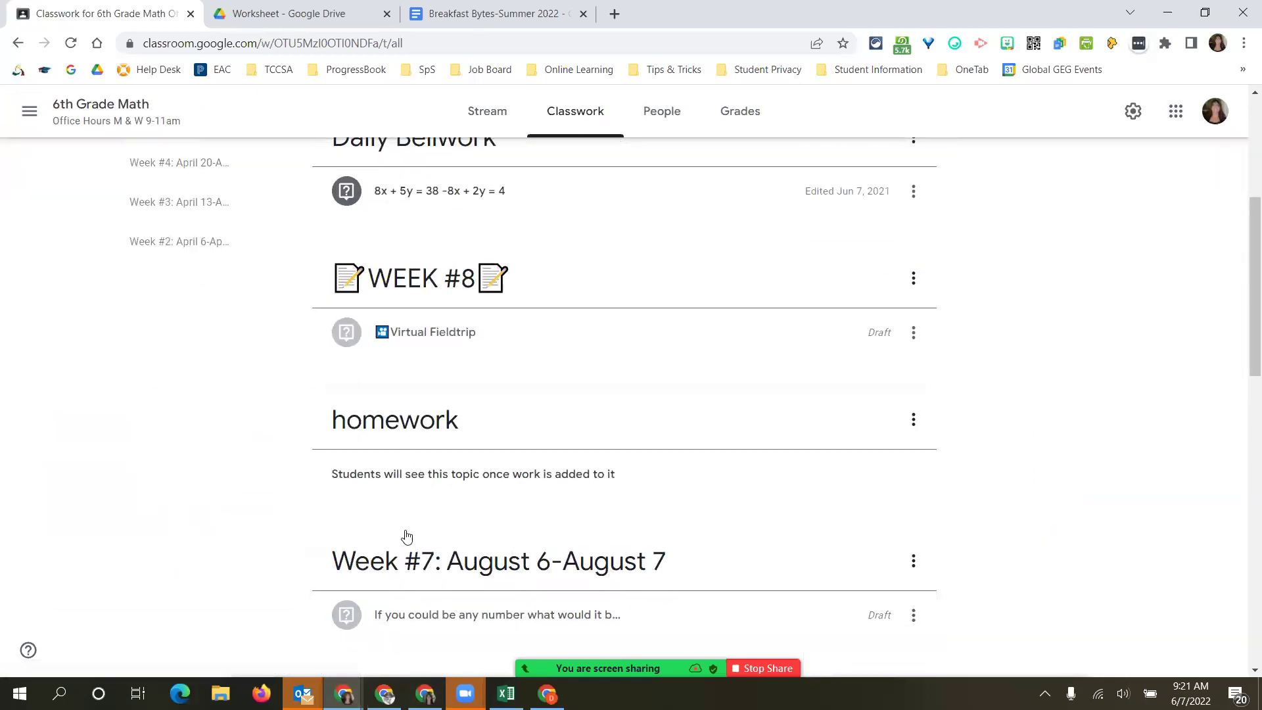
{"action": "scroll", "coordinate": [406, 537], "scroll_direction": "down", "scroll_amount": 10}
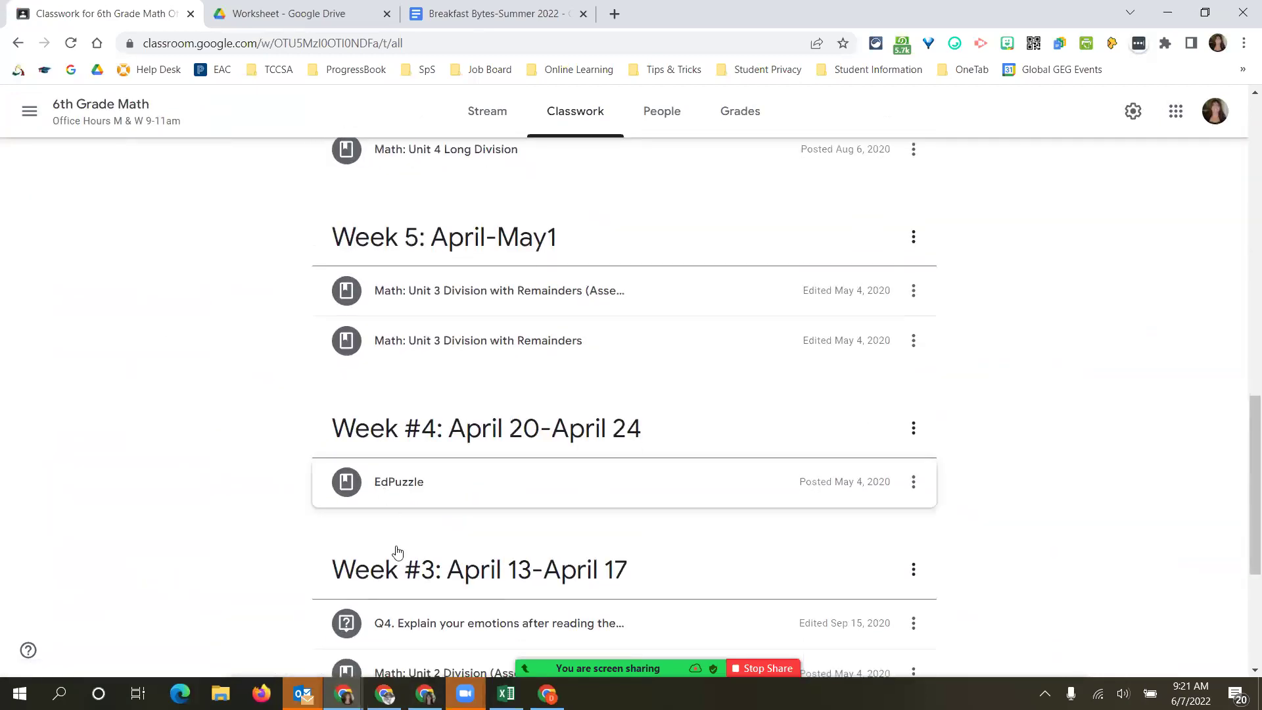
{"action": "scroll", "coordinate": [397, 550], "scroll_direction": "down", "scroll_amount": 6}
{"action": "scroll", "coordinate": [409, 563], "scroll_direction": "up", "scroll_amount": 13}
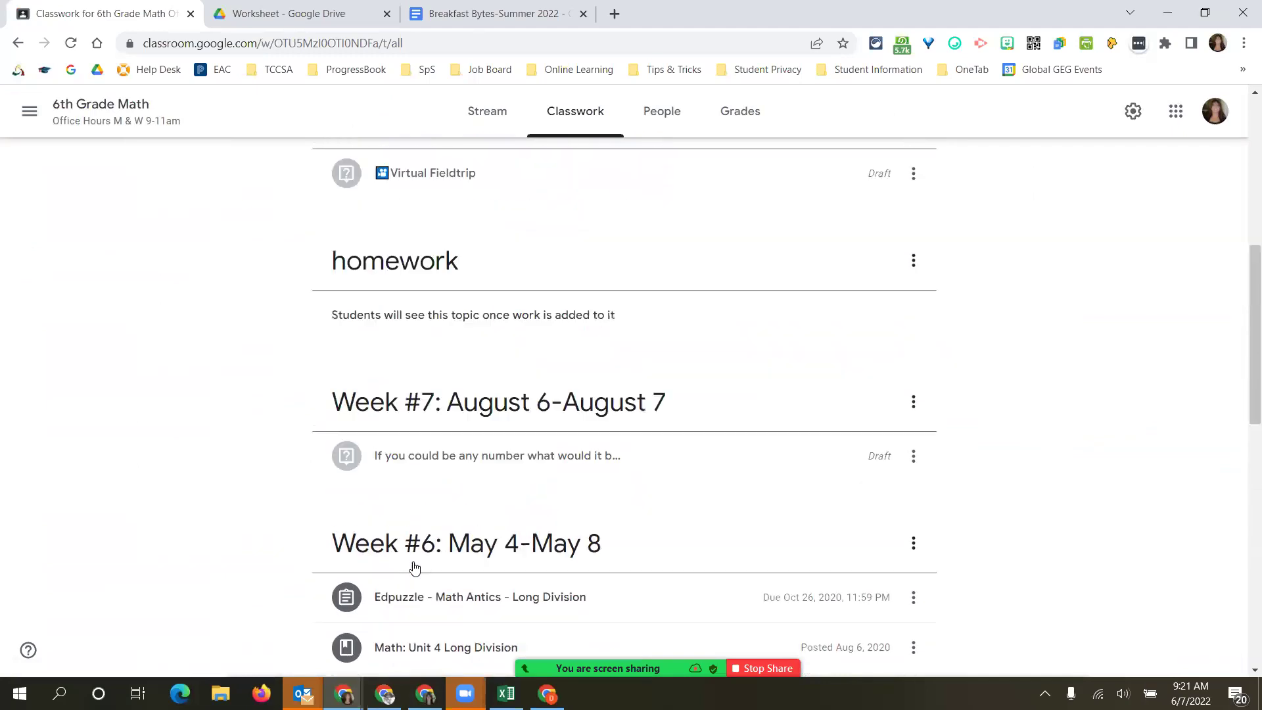
Return to the overview of all classes and create a new class named "1st Period Math 22-23".
{"action": "scroll", "coordinate": [414, 566], "scroll_direction": "up", "scroll_amount": 5}
{"action": "scroll", "coordinate": [413, 560], "scroll_direction": "up", "scroll_amount": 3}
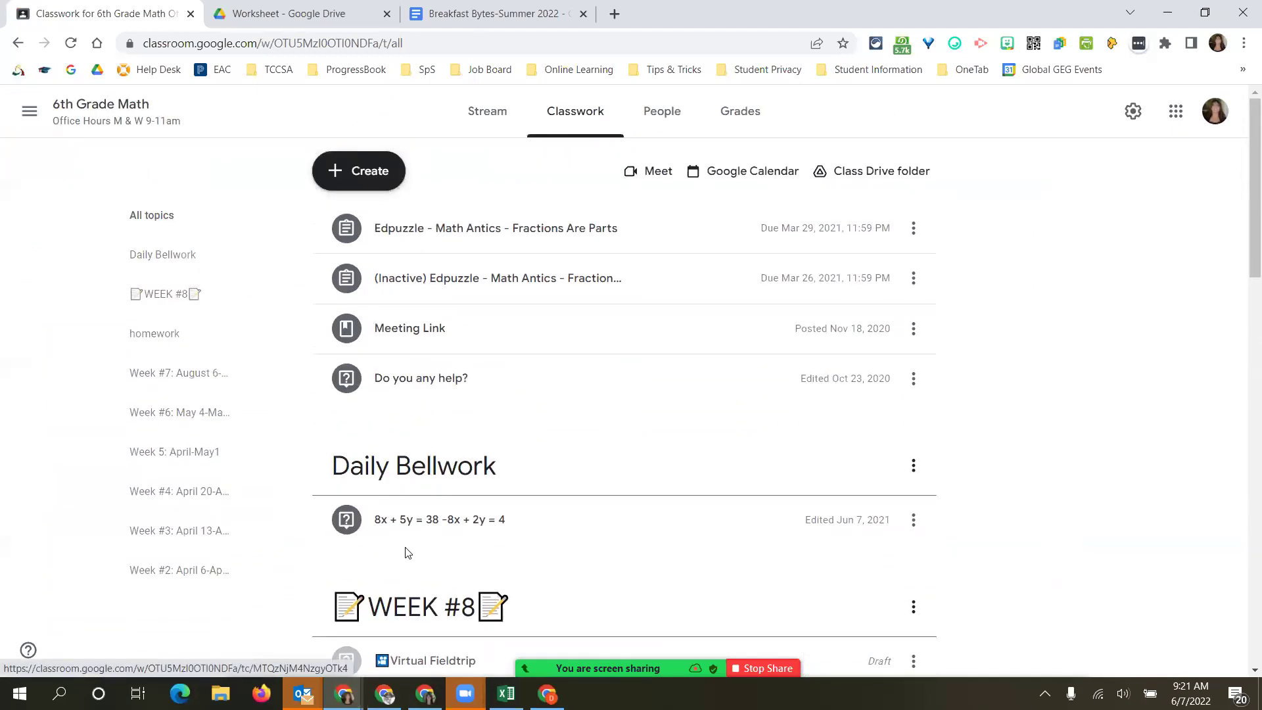
{"action": "left_click", "coordinate": [33, 119]}
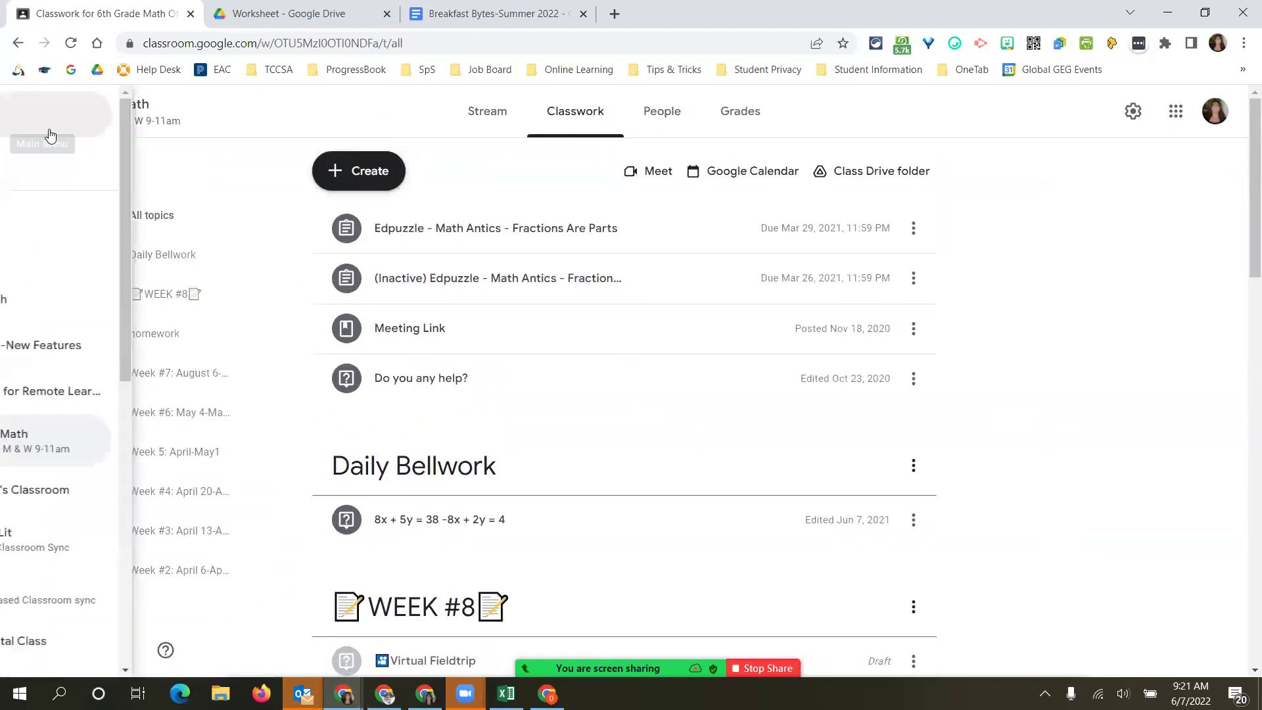
{"action": "left_click", "coordinate": [53, 117]}
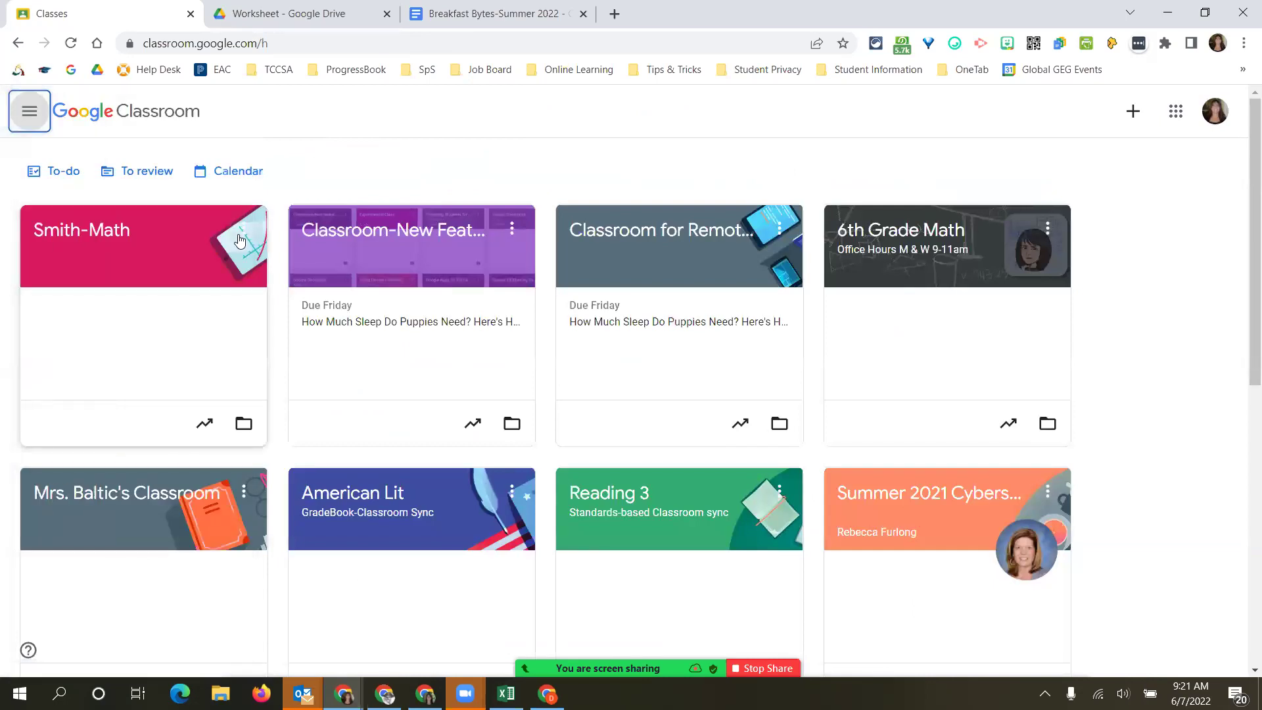
{"action": "left_click", "coordinate": [1134, 112]}
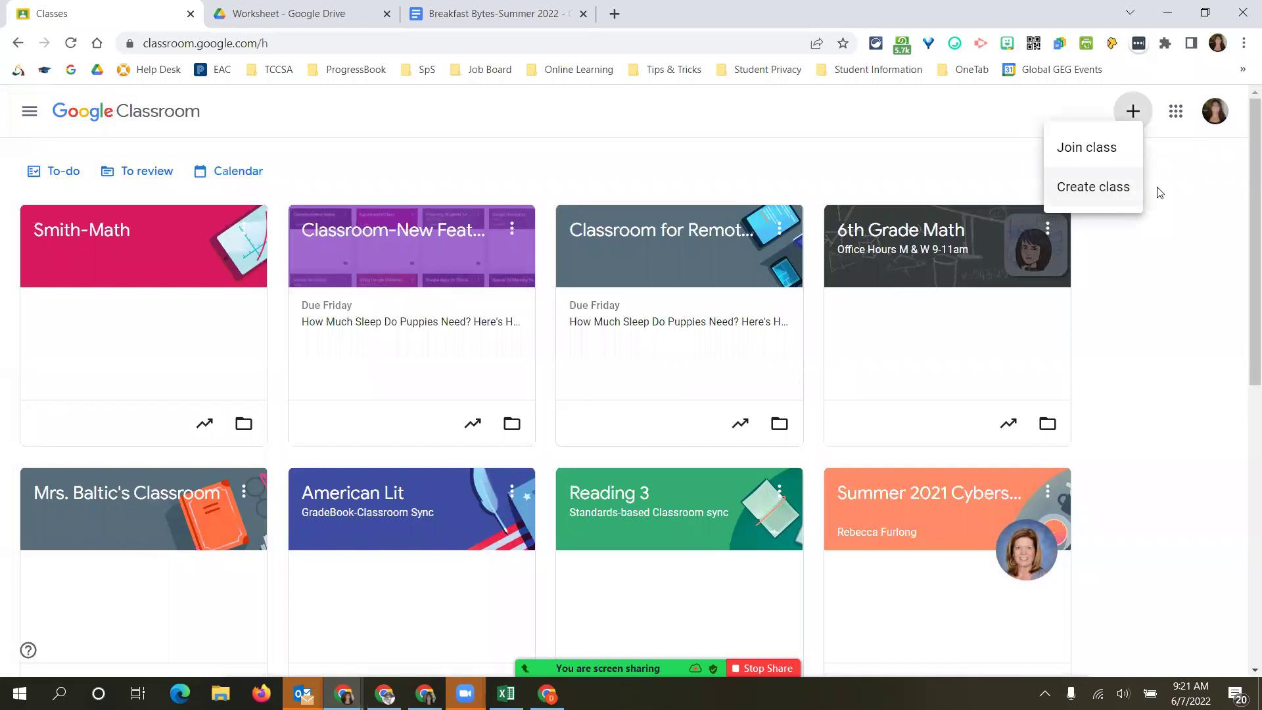
{"action": "left_click", "coordinate": [1090, 190]}
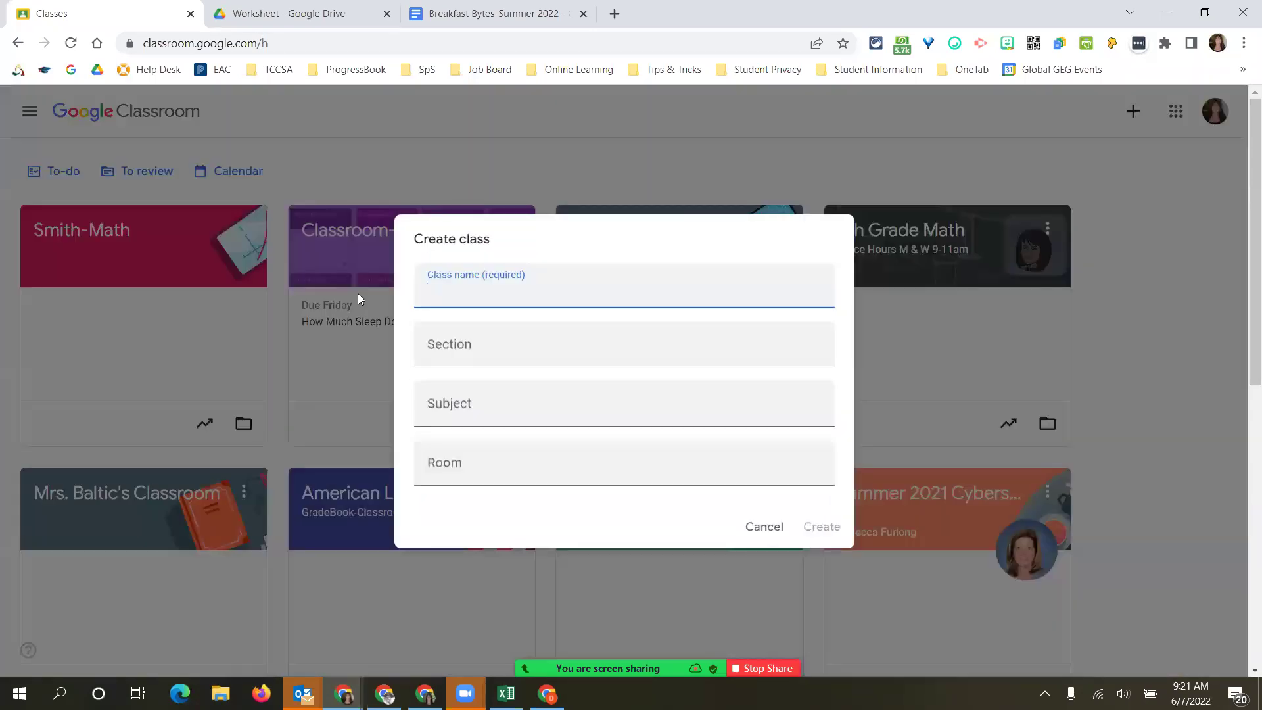
{"action": "type", "text": "1st Period Math"}
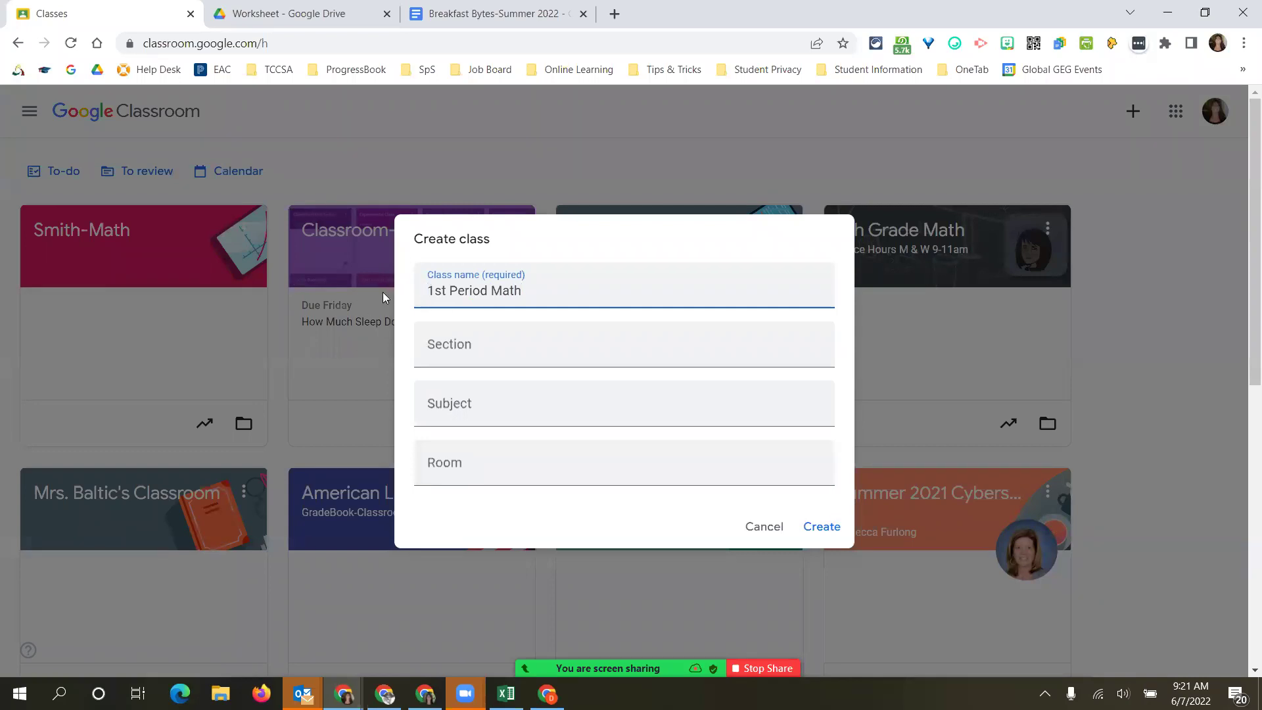
{"action": "left_click", "coordinate": [432, 344]}
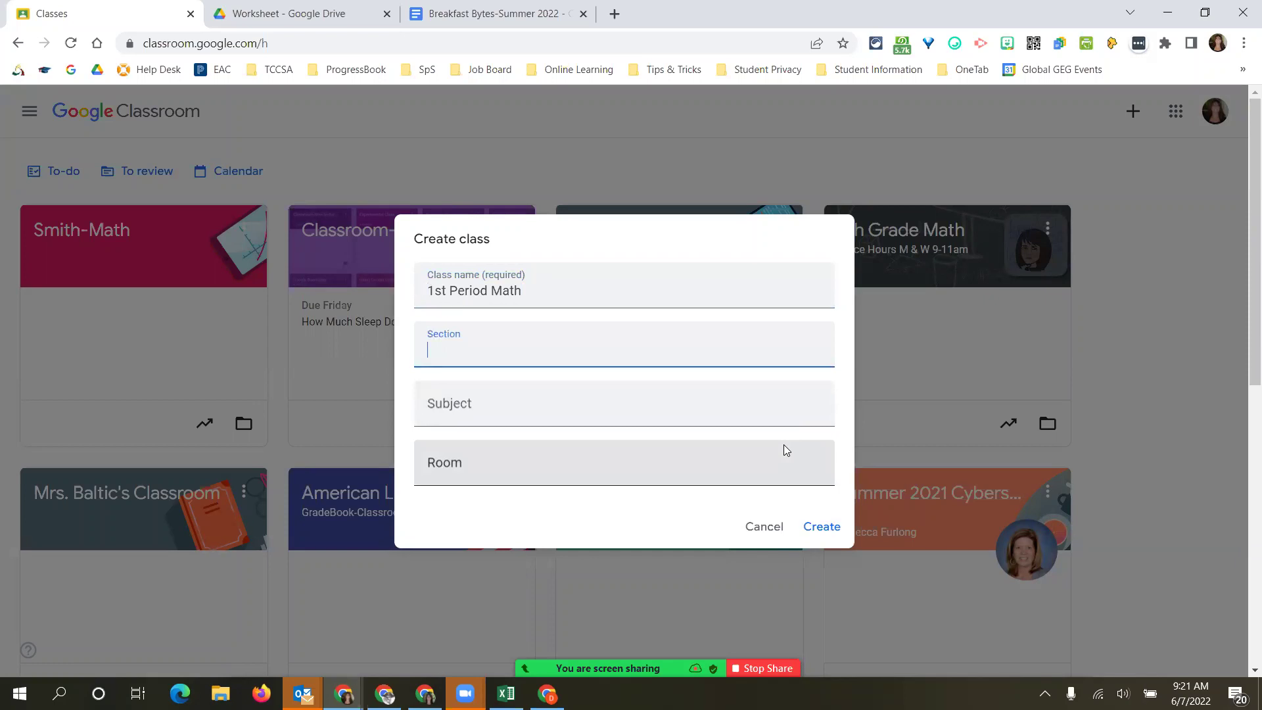
{"action": "left_click", "coordinate": [547, 285]}
{"action": "type", "text": "22-23"}
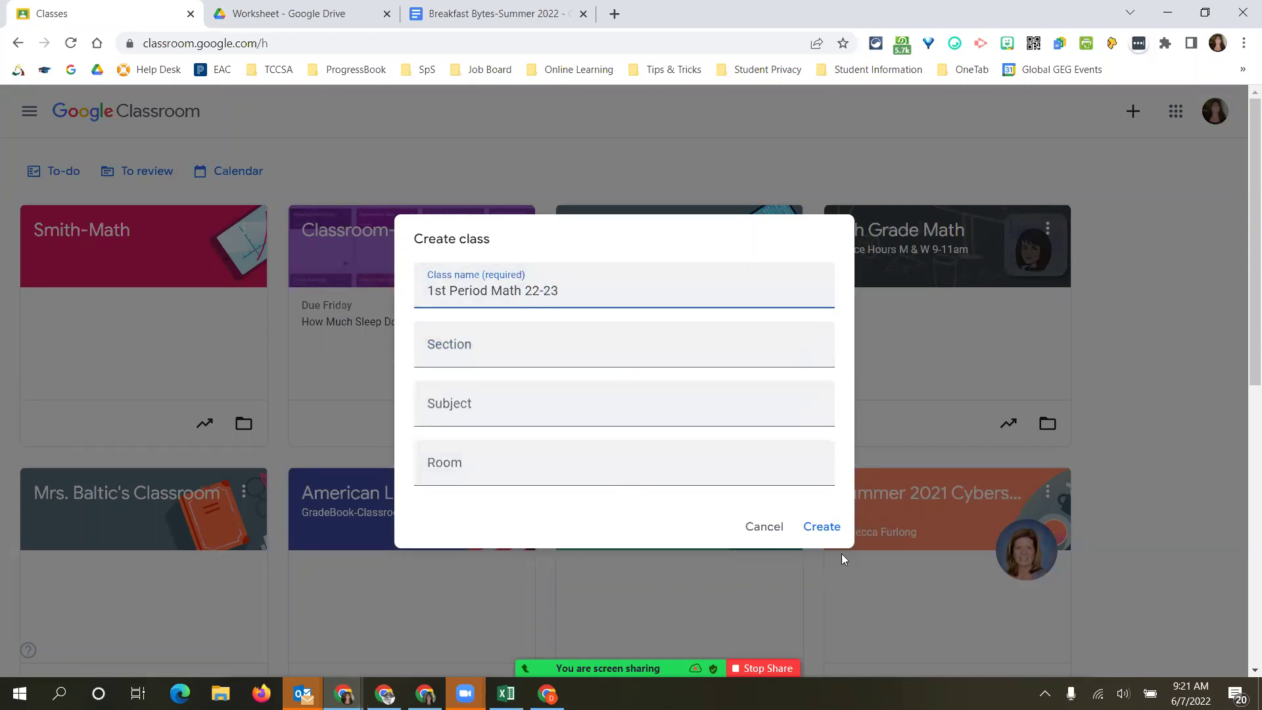
{"action": "left_click", "coordinate": [821, 527]}
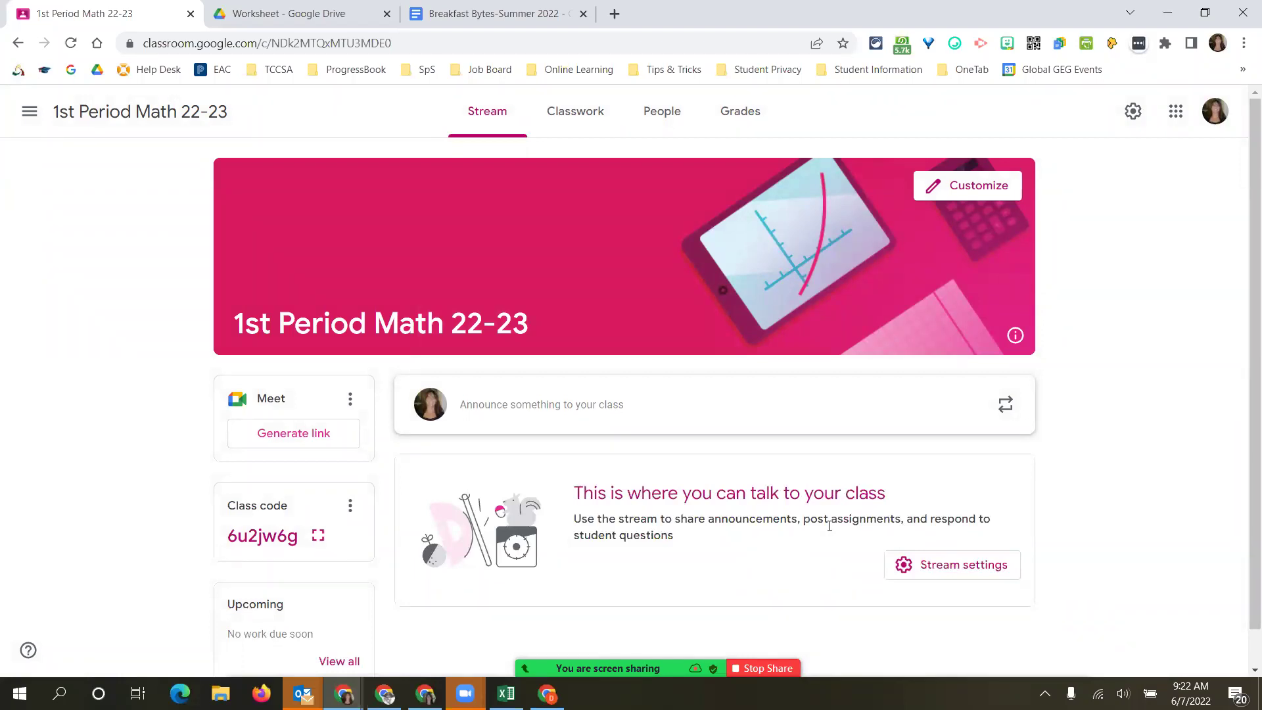
Look through the Stream, Classwork and People pages of the new class.
{"action": "scroll", "coordinate": [600, 537], "scroll_direction": "down", "scroll_amount": 1}
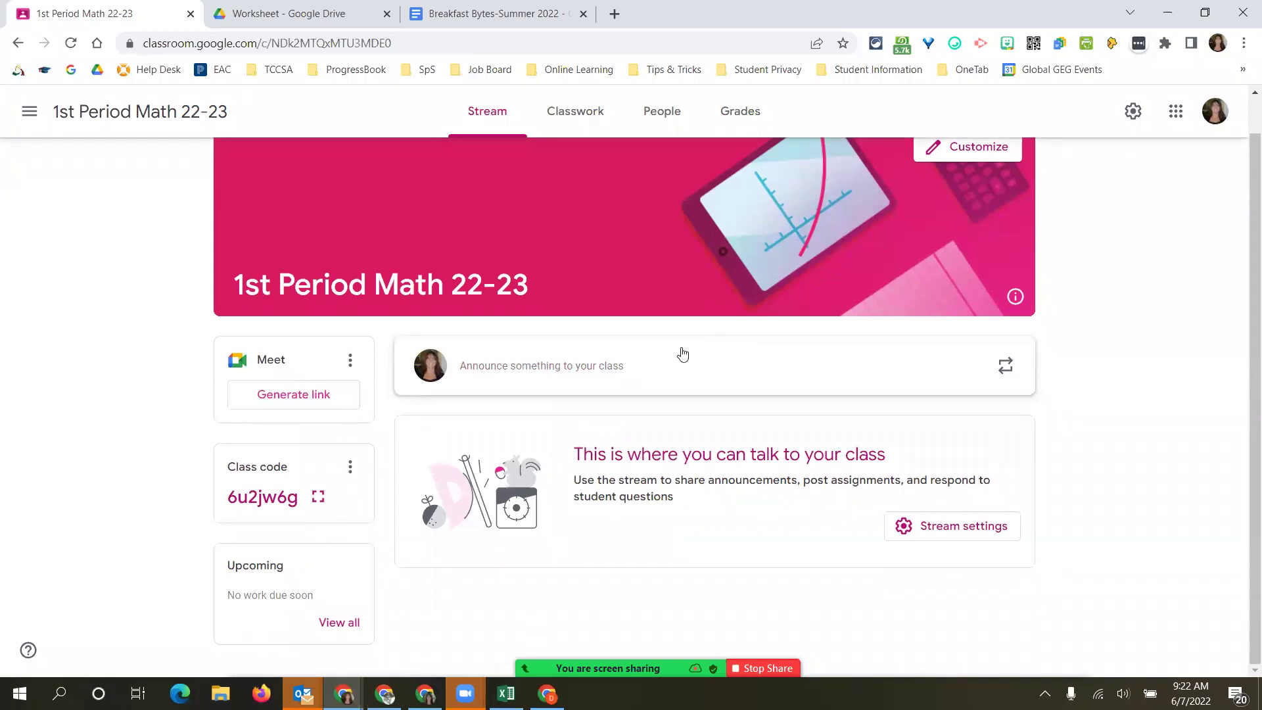
{"action": "scroll", "coordinate": [704, 203], "scroll_direction": "up", "scroll_amount": 1}
{"action": "left_click", "coordinate": [575, 110]}
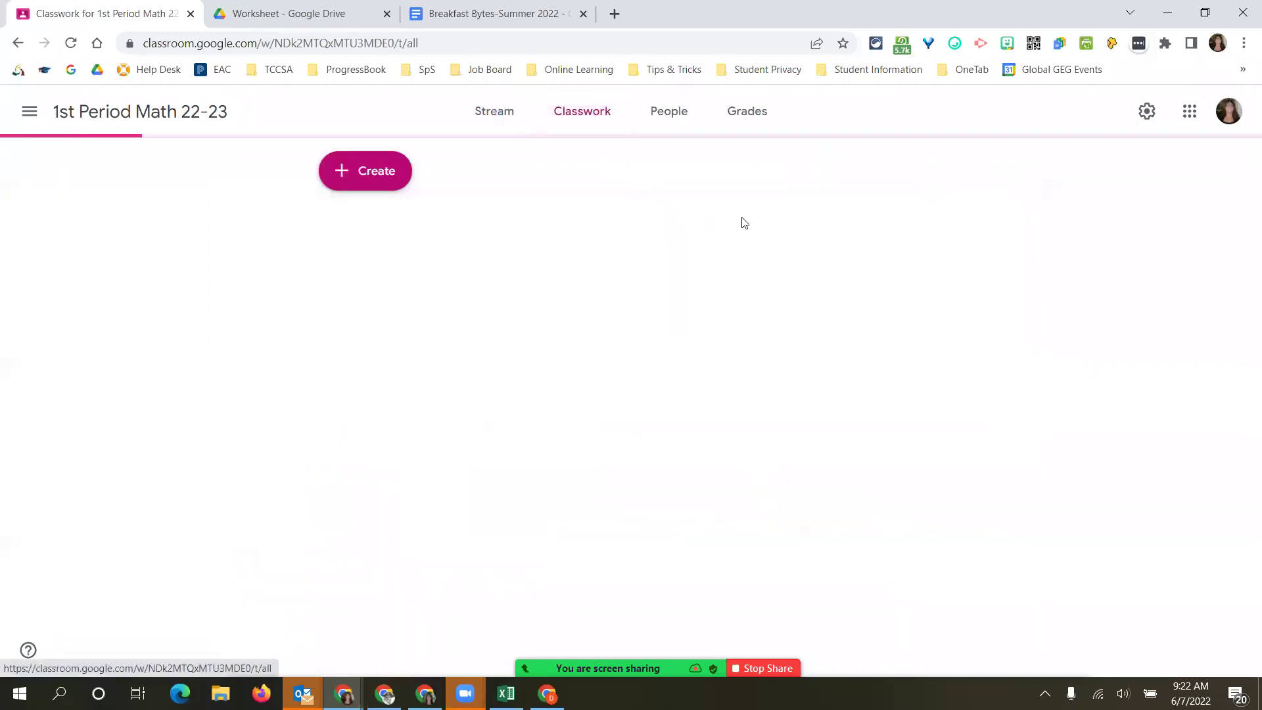
{"action": "left_click", "coordinate": [669, 116]}
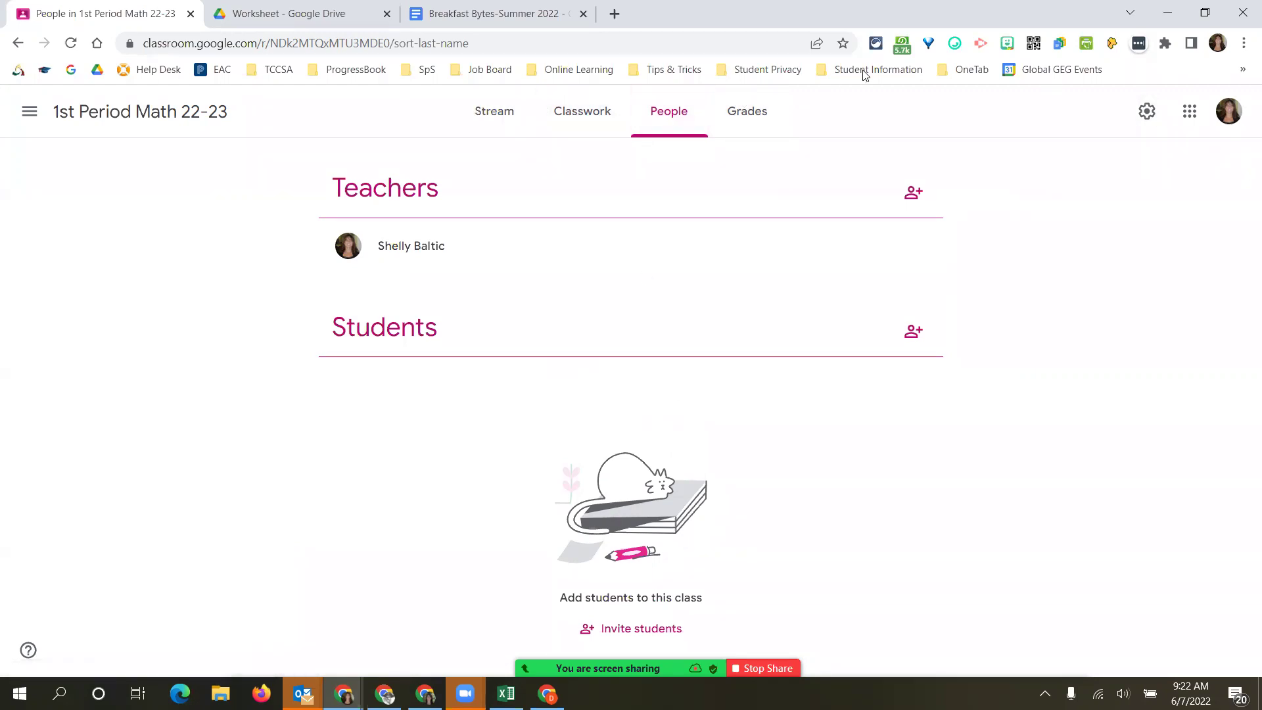
In the class settings, set Stream to "Only teachers can post or comment" and Classwork on the Stream to "Hide notifications", and save.
{"action": "left_click", "coordinate": [1147, 113]}
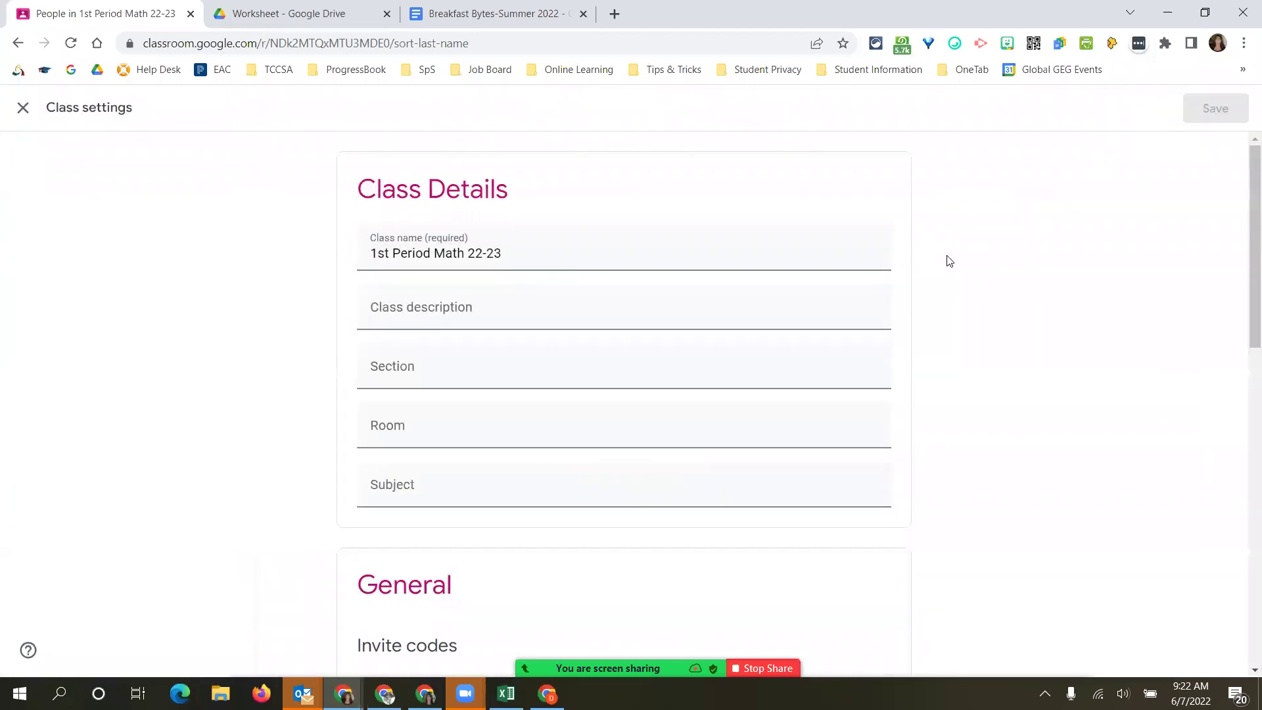
{"action": "scroll", "coordinate": [947, 259], "scroll_direction": "down", "scroll_amount": 5}
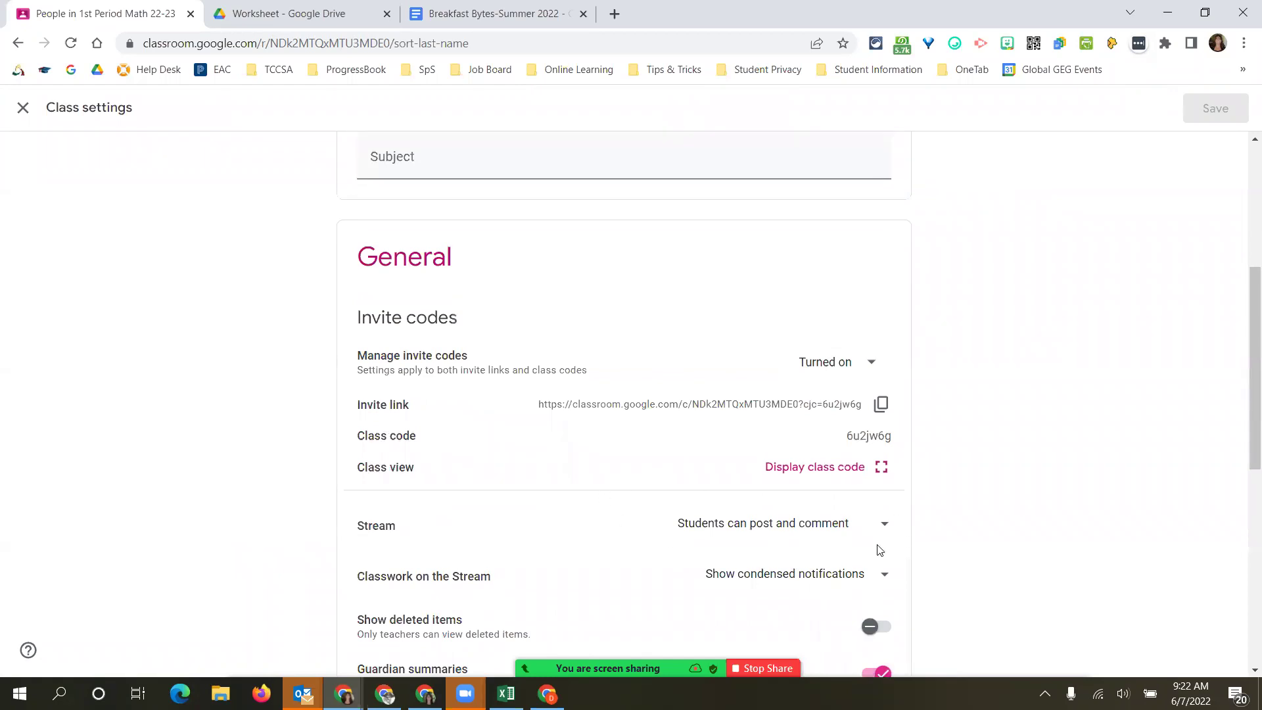
{"action": "left_click", "coordinate": [774, 525]}
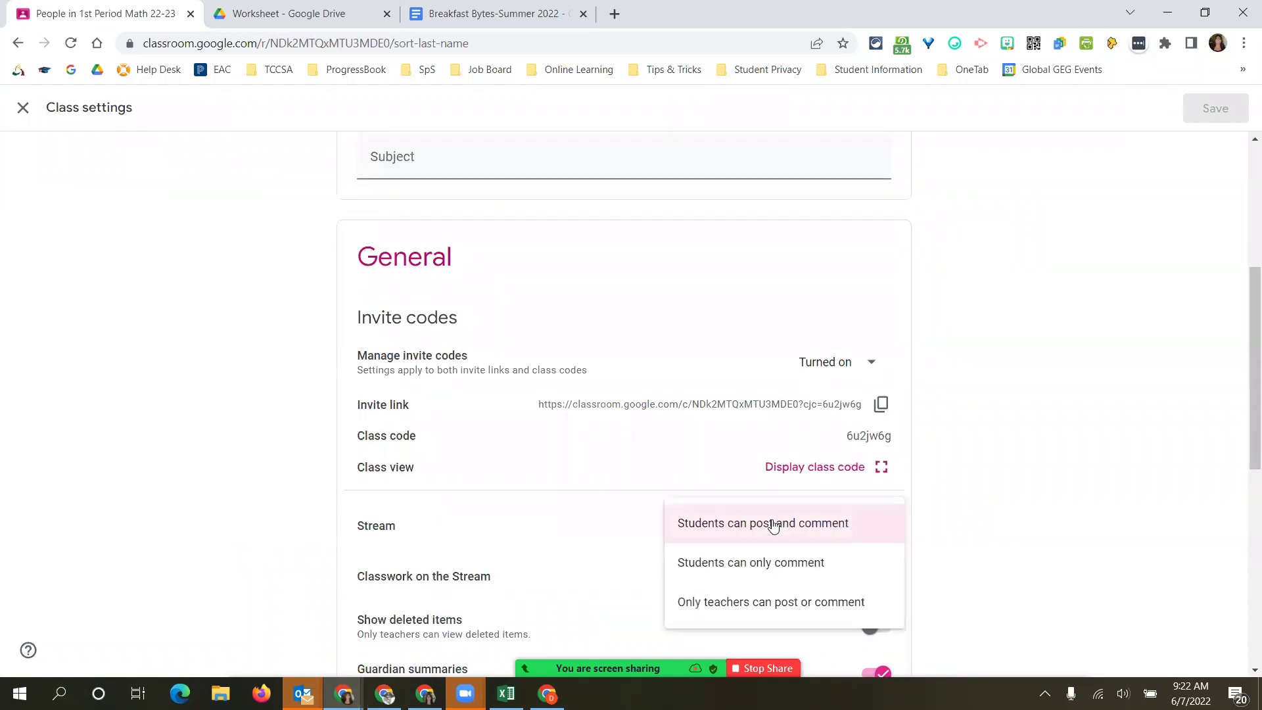
{"action": "left_click", "coordinate": [765, 601]}
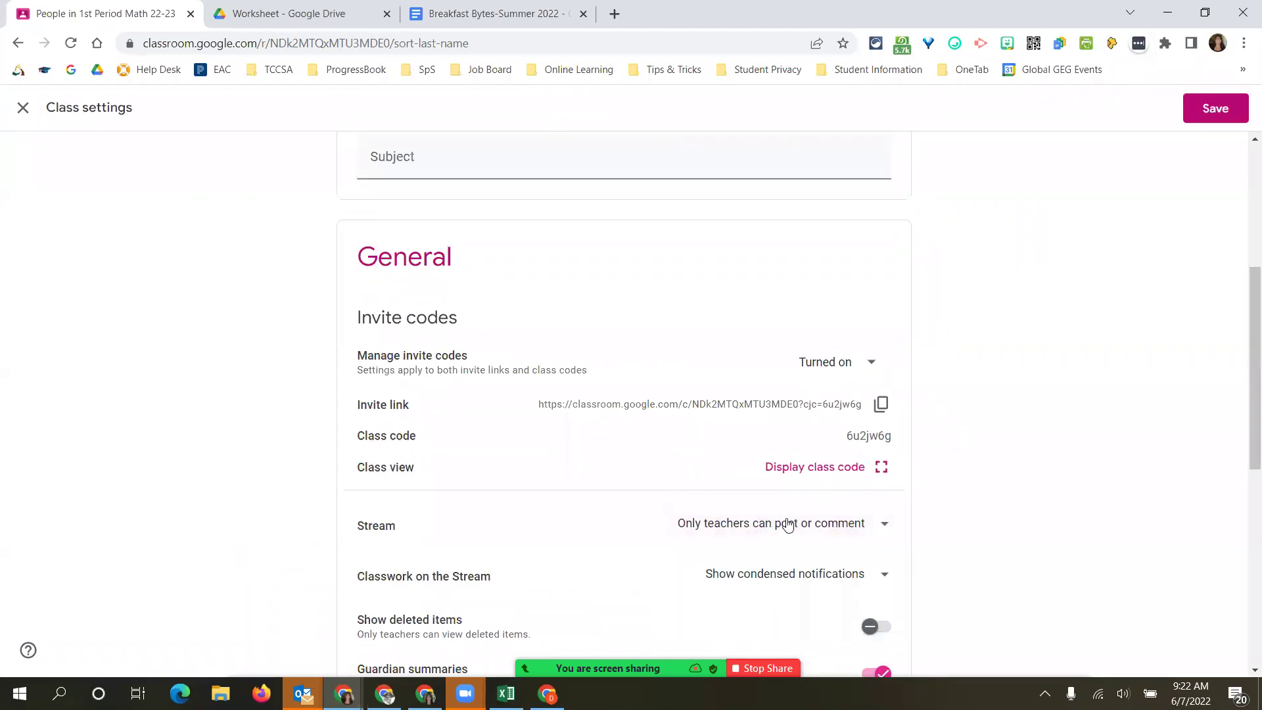
{"action": "scroll", "coordinate": [789, 519], "scroll_direction": "down", "scroll_amount": 3}
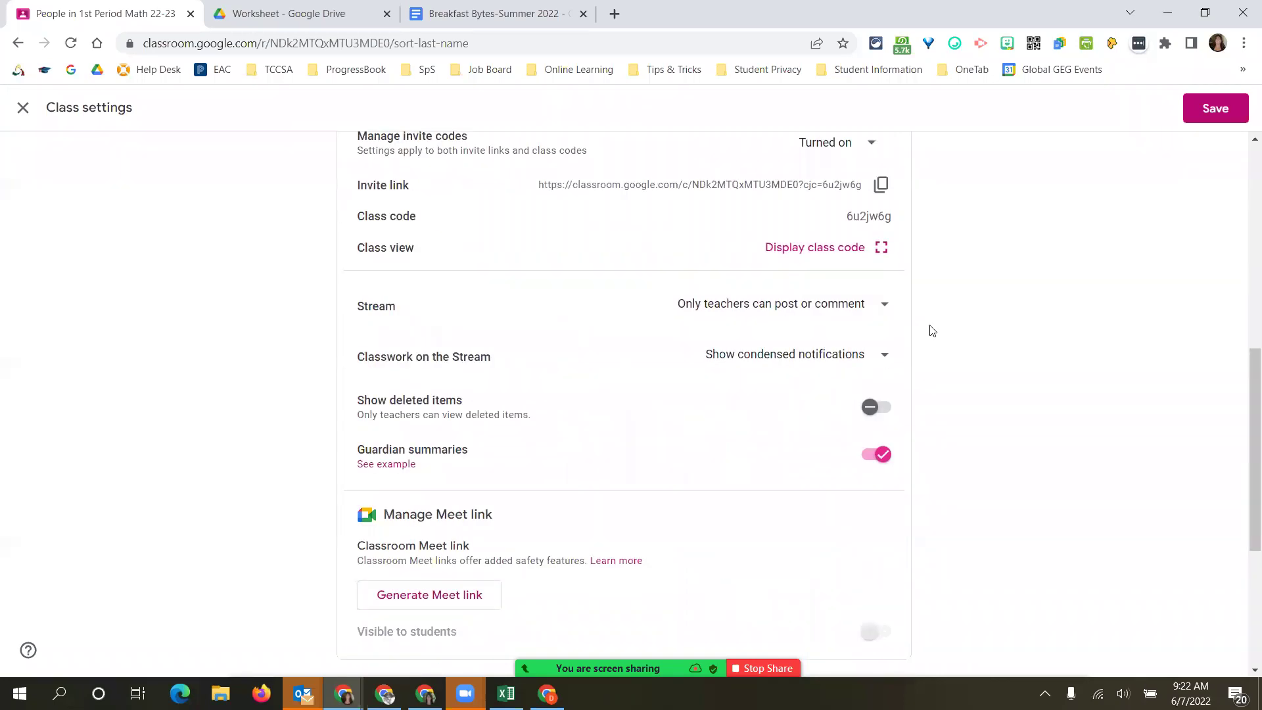
{"action": "left_click", "coordinate": [786, 355]}
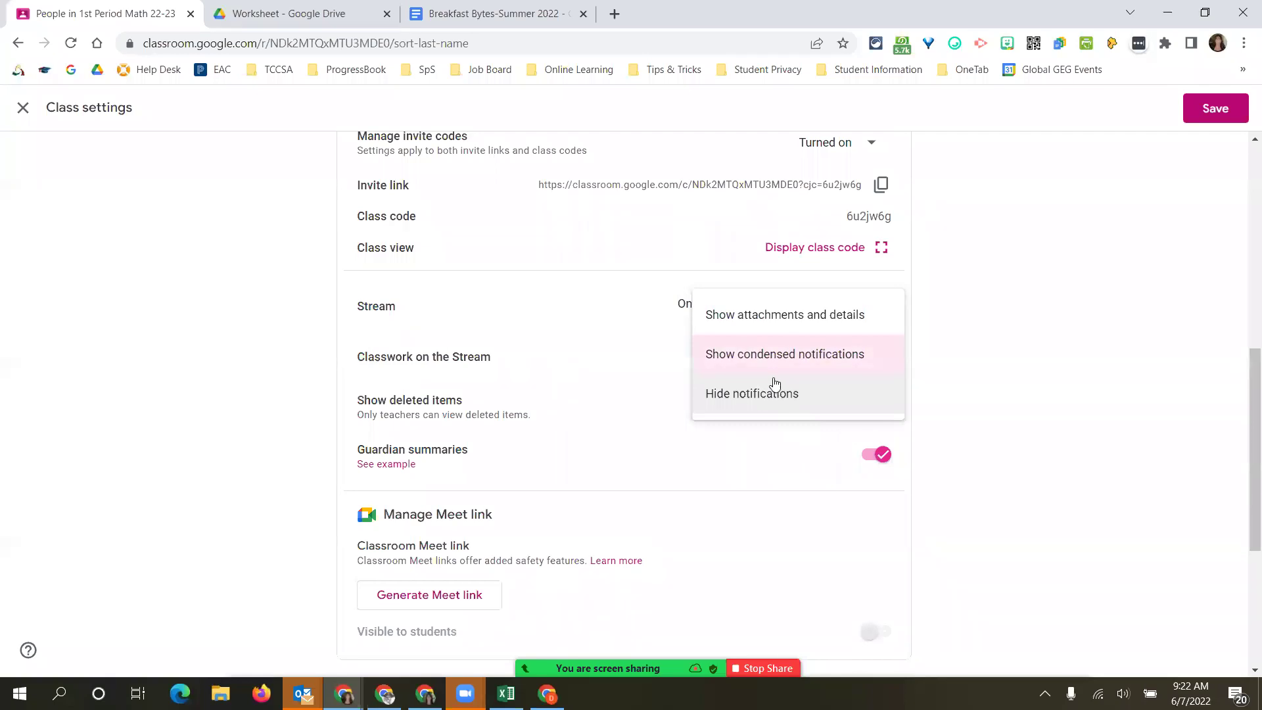
{"action": "left_click", "coordinate": [782, 408]}
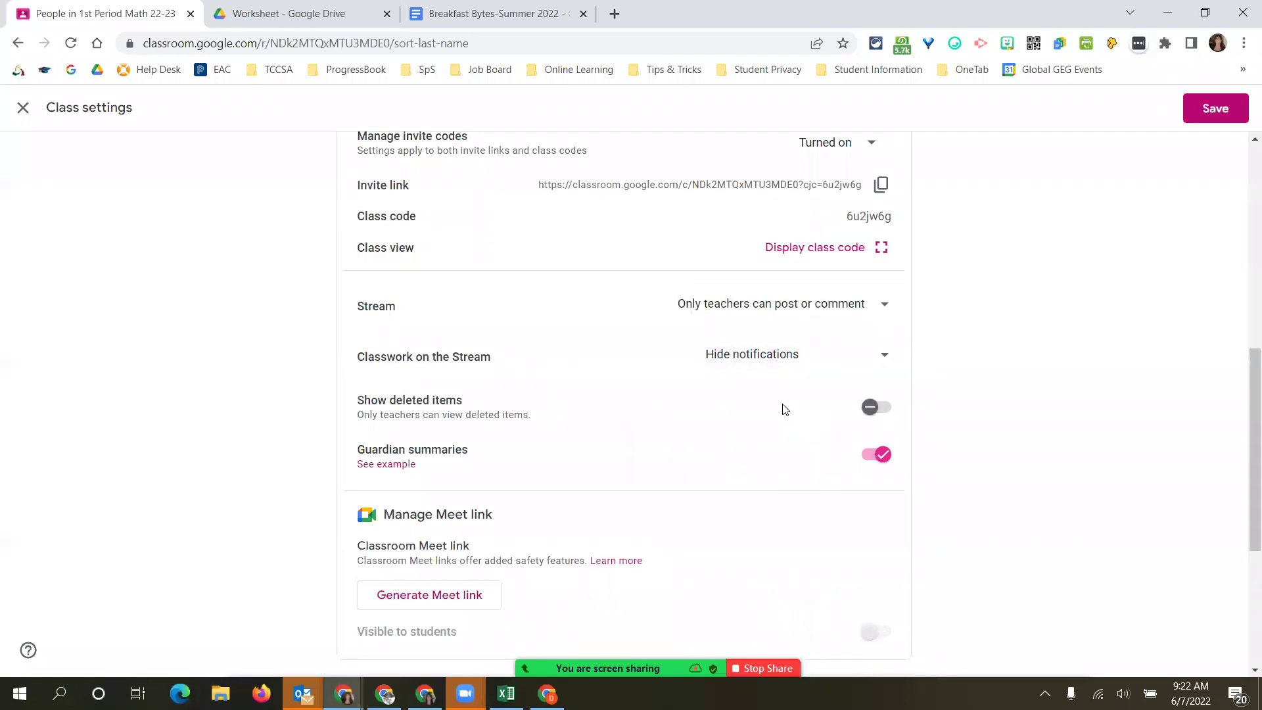
{"action": "left_click", "coordinate": [1213, 109]}
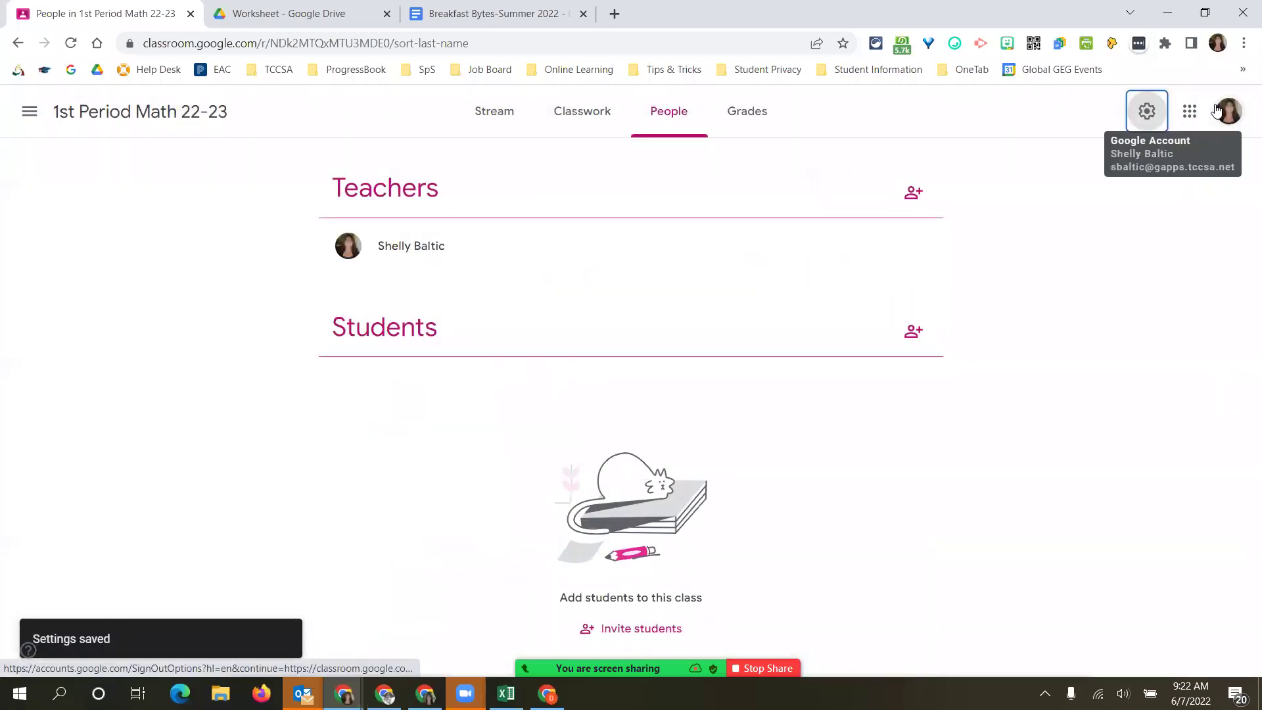
Reuse the "8x + 5y = 38 -8x + 2y = 4" question from the 6th Grade Math class as new classwork, without copying attachments.
{"action": "left_click", "coordinate": [582, 125]}
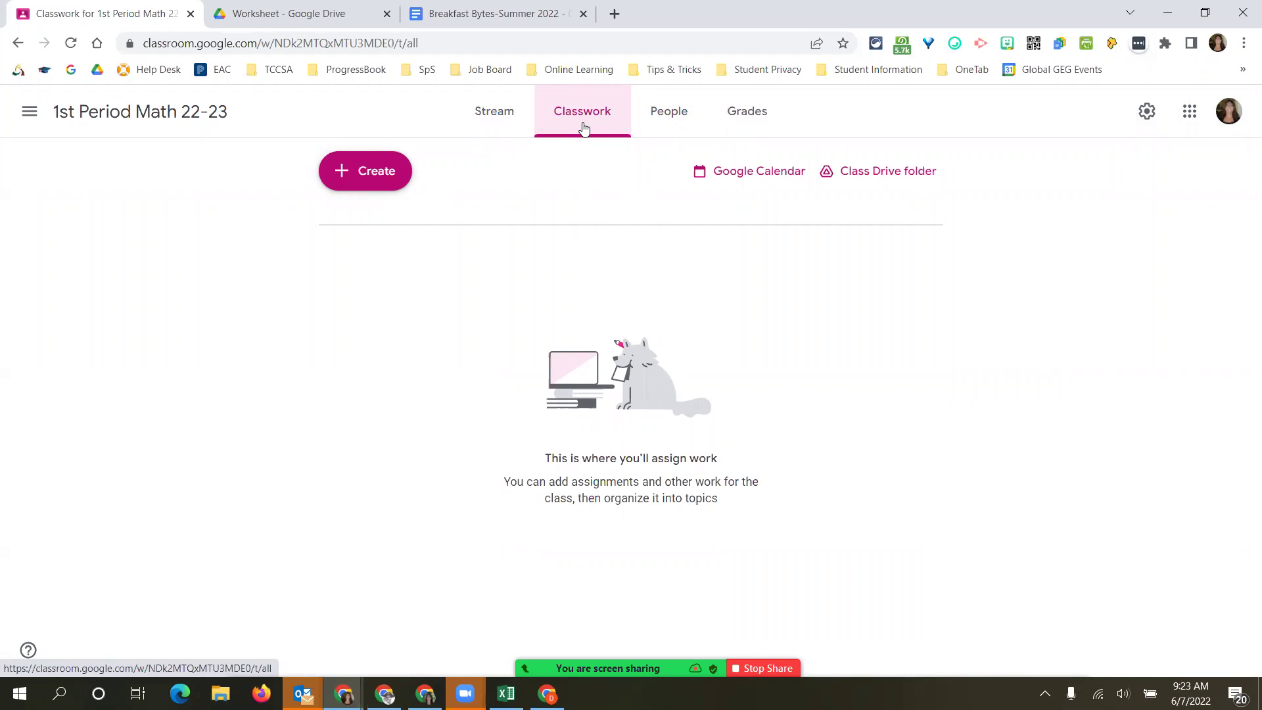
{"action": "left_click", "coordinate": [367, 174]}
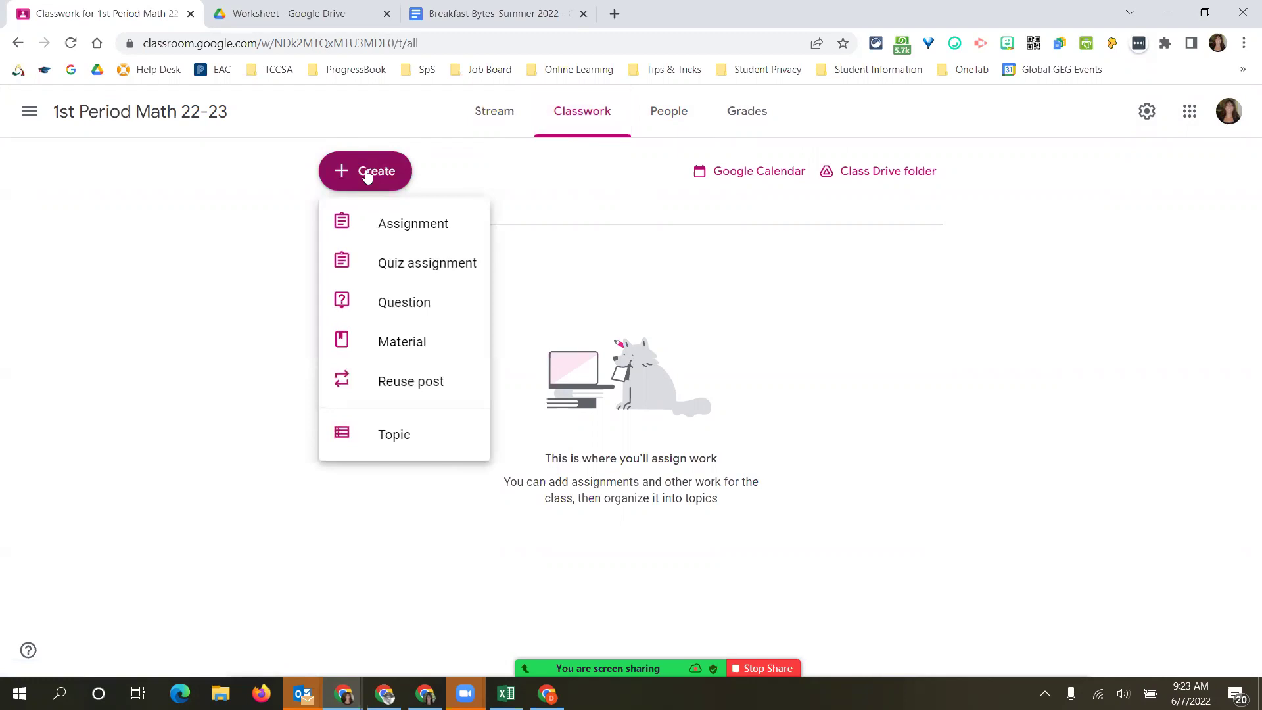
{"action": "left_click", "coordinate": [412, 388]}
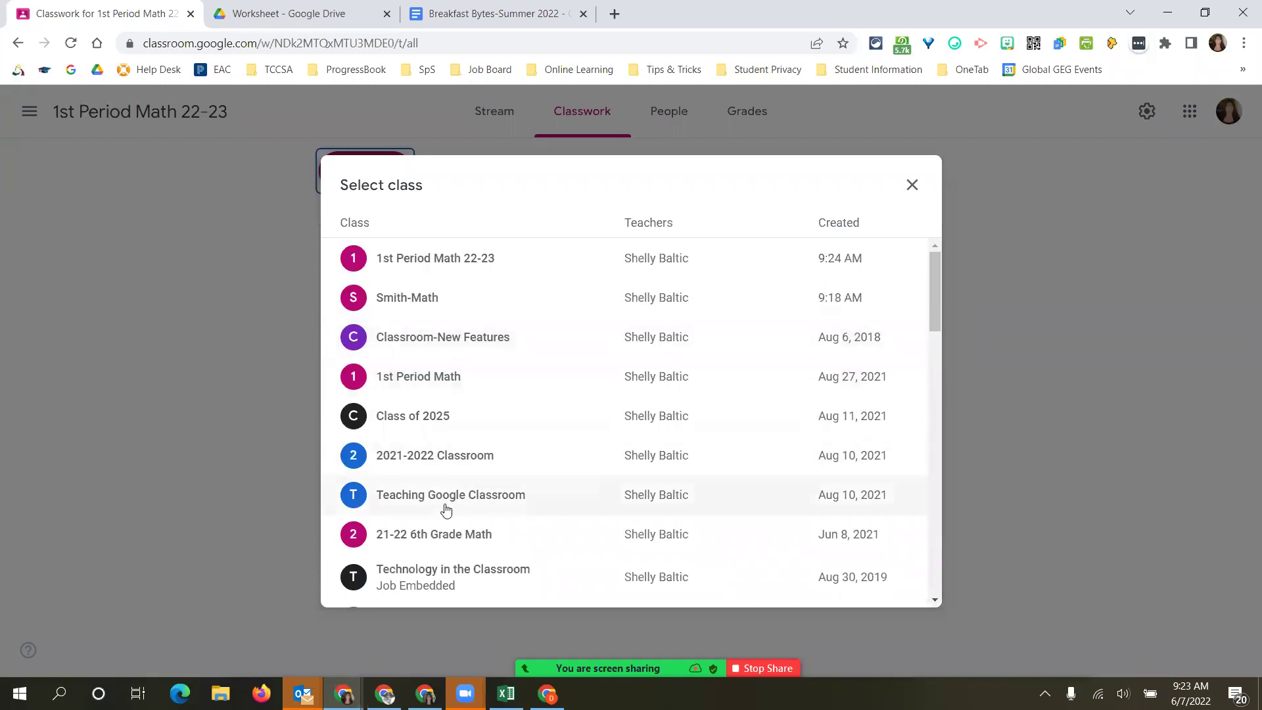
{"action": "scroll", "coordinate": [457, 486], "scroll_direction": "down", "scroll_amount": 3}
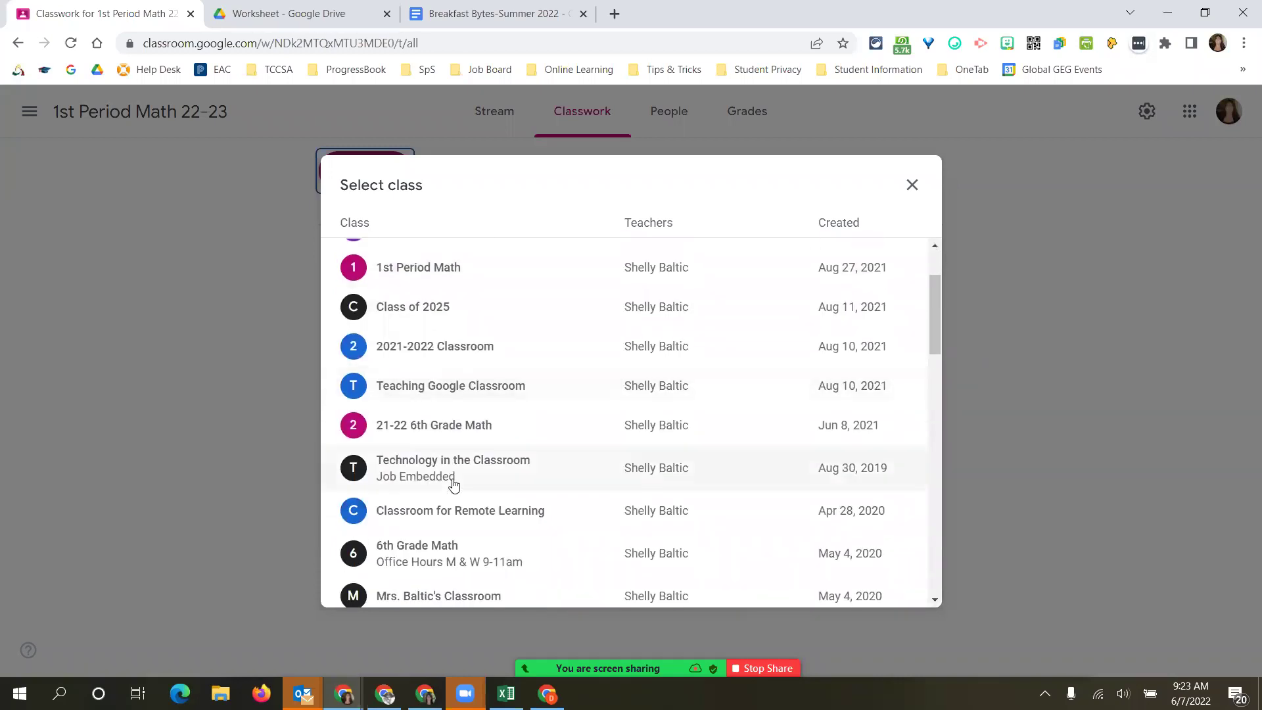
{"action": "left_click", "coordinate": [429, 560]}
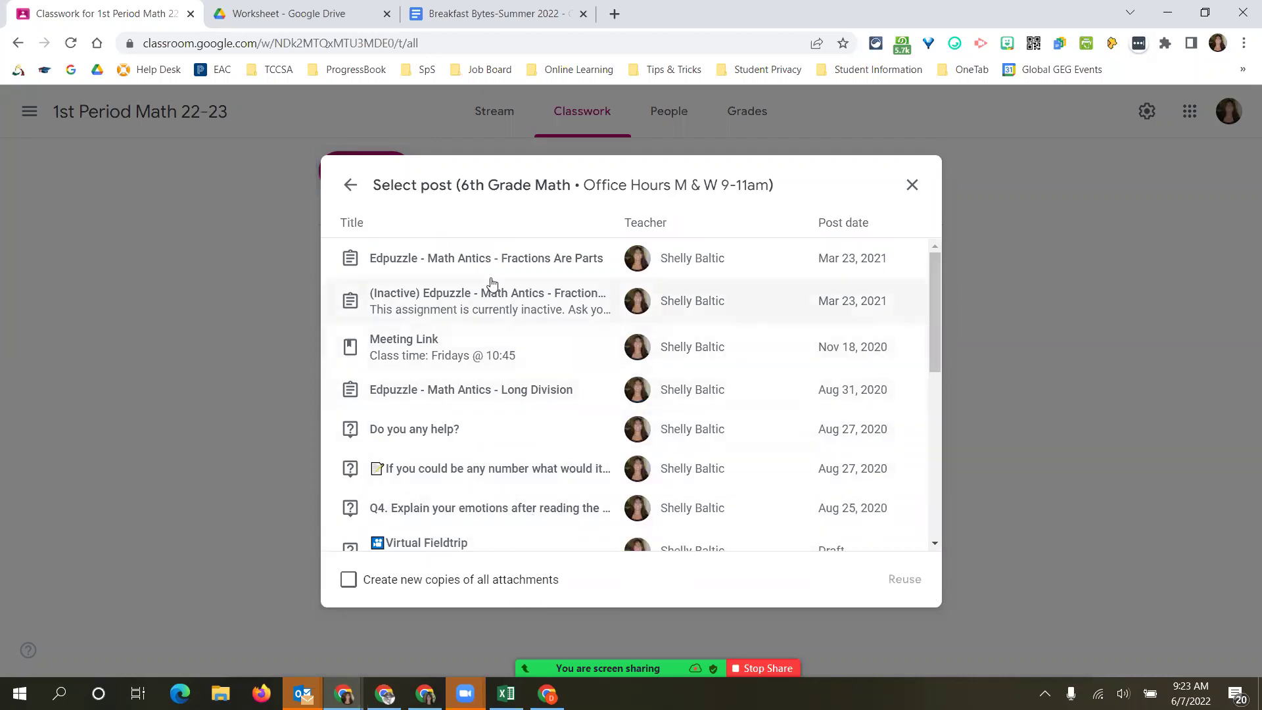
{"action": "scroll", "coordinate": [505, 328], "scroll_direction": "down", "scroll_amount": 1}
{"action": "scroll", "coordinate": [504, 329], "scroll_direction": "down", "scroll_amount": 2}
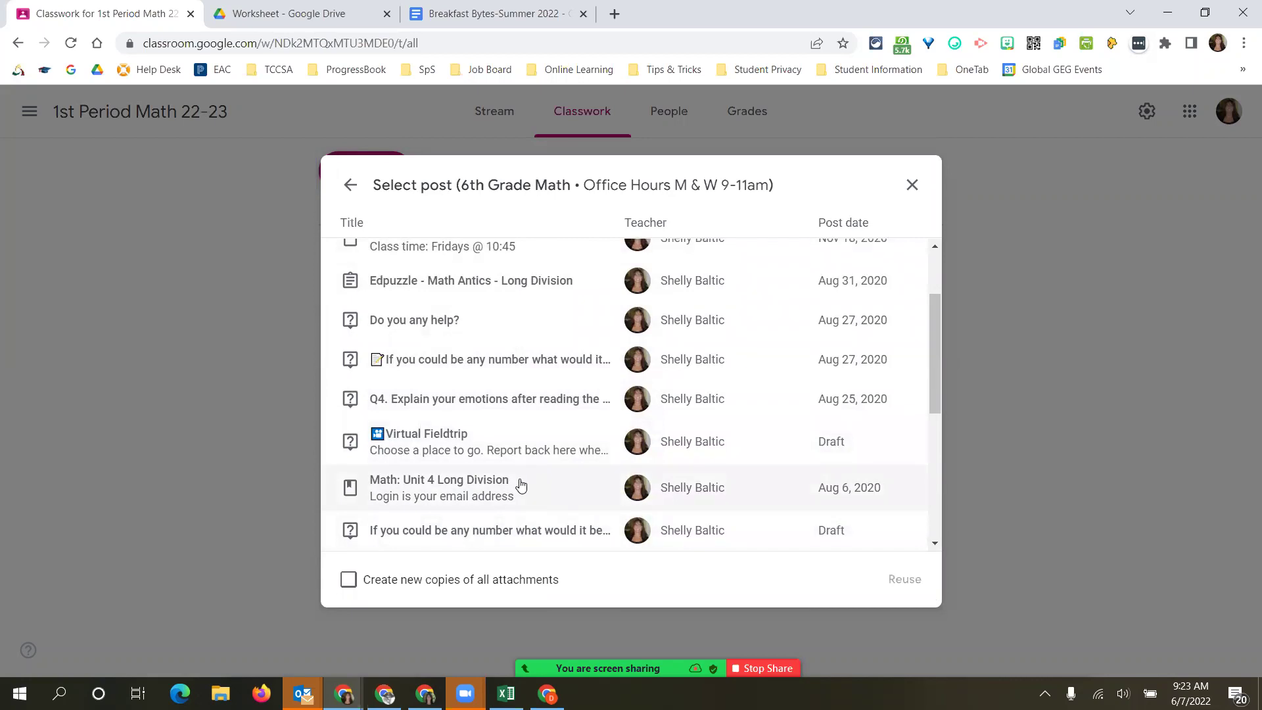
{"action": "scroll", "coordinate": [519, 483], "scroll_direction": "down", "scroll_amount": 2}
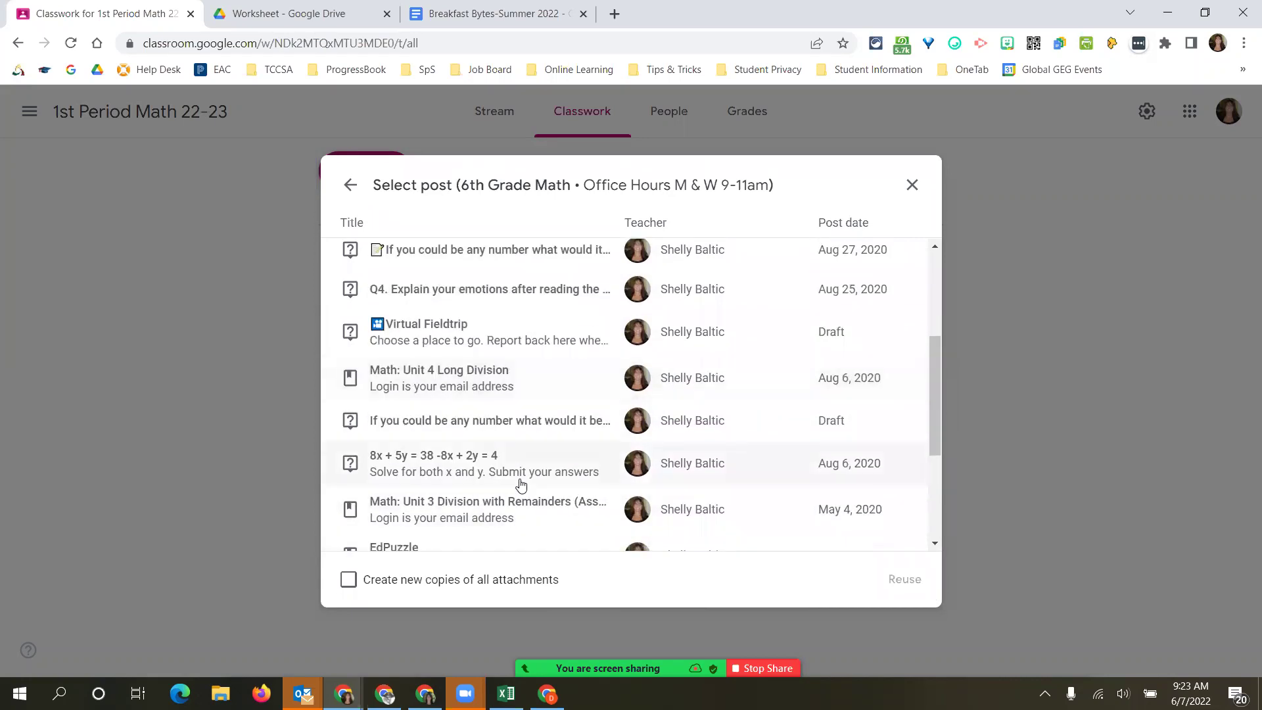
{"action": "left_click", "coordinate": [411, 473]}
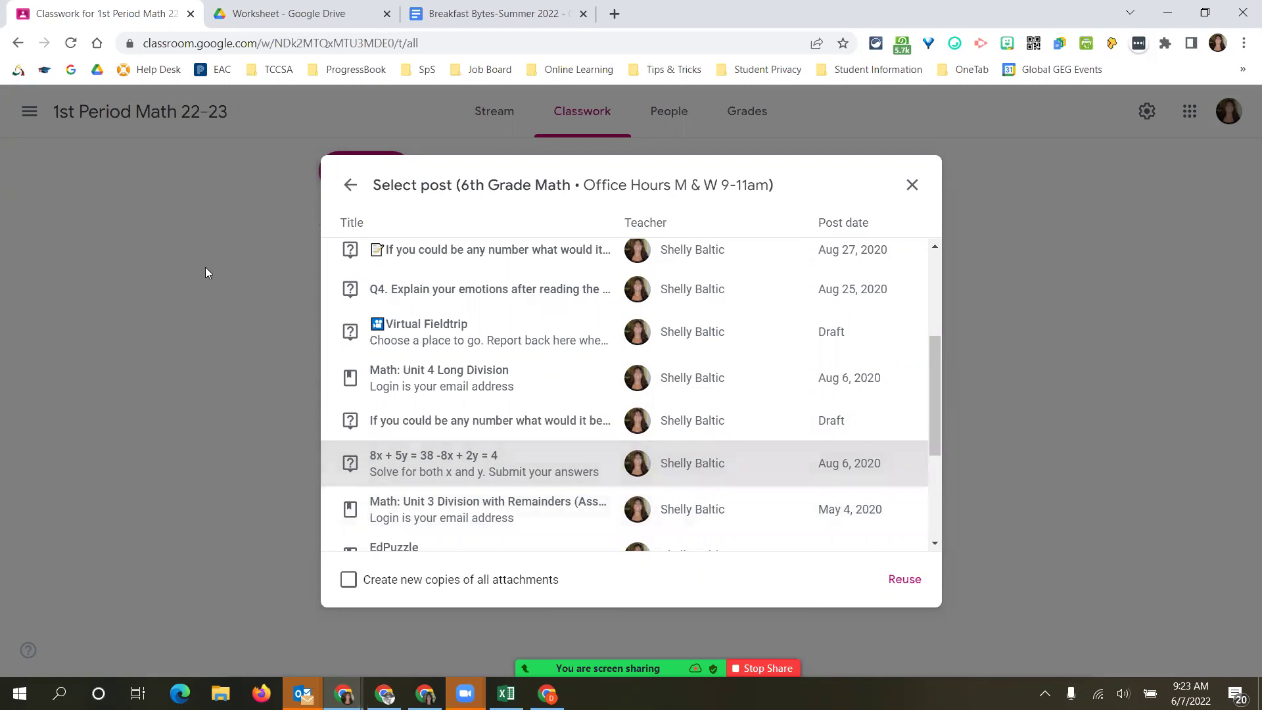
{"action": "left_click", "coordinate": [913, 579]}
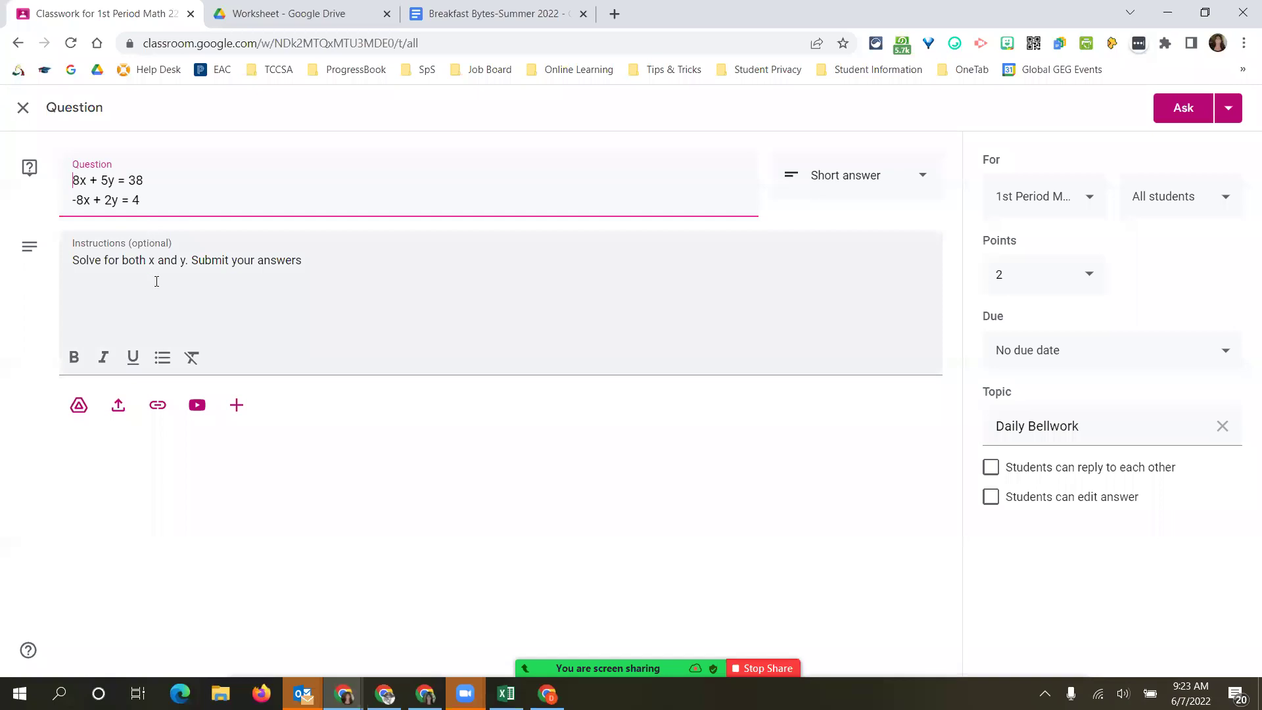
Replace the reused question's Daily Bellwork topic with a new topic named "Unit 1".
{"action": "left_click", "coordinate": [336, 263]}
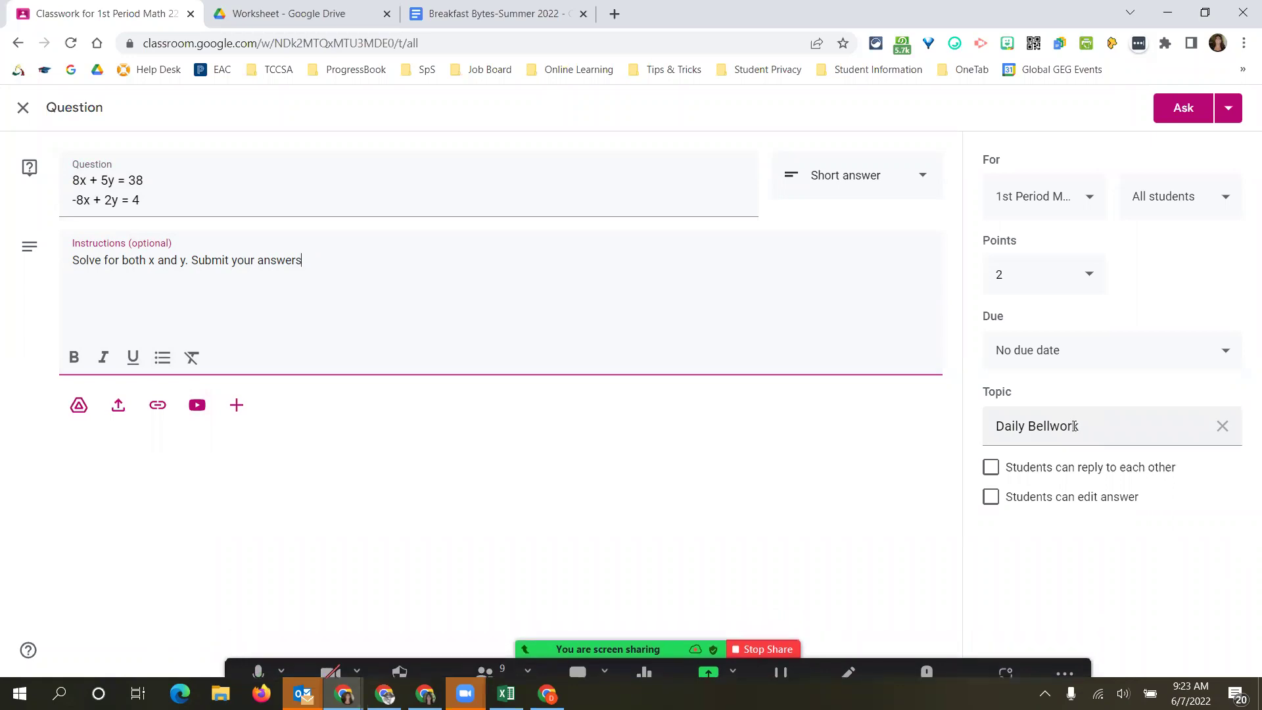
{"action": "left_click", "coordinate": [1163, 425]}
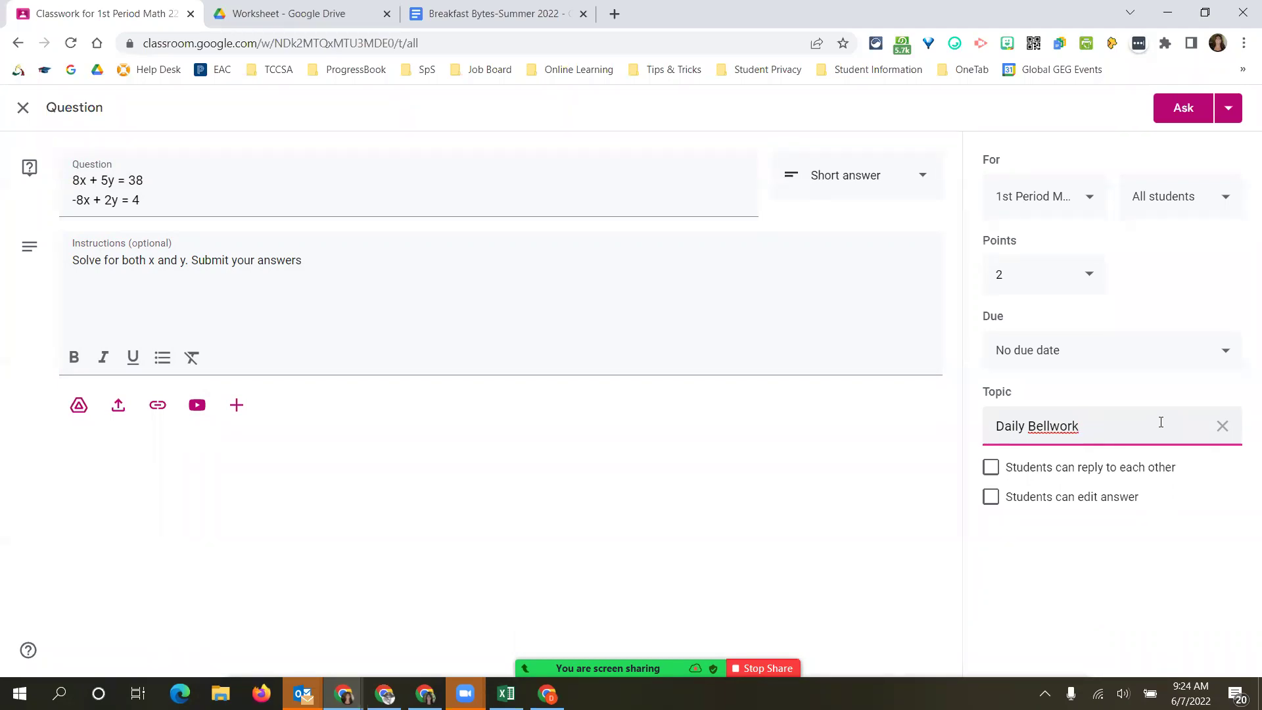
{"action": "left_click", "coordinate": [1223, 427]}
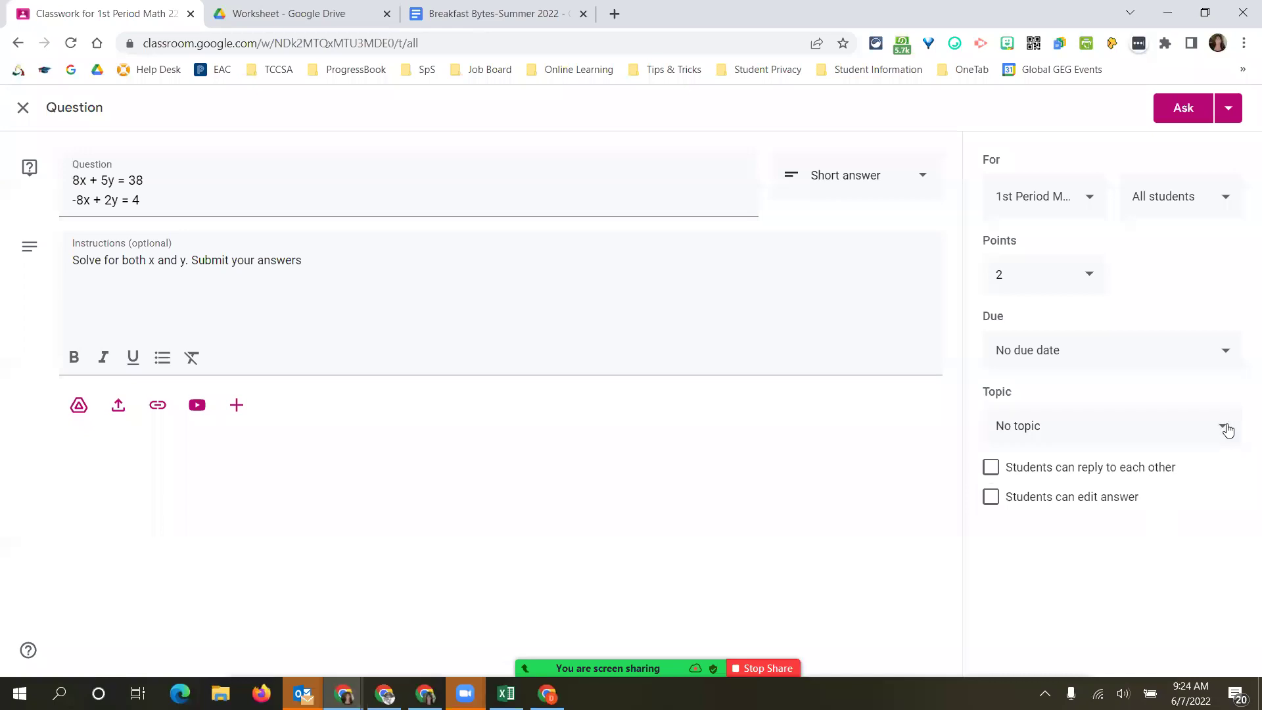
{"action": "left_click", "coordinate": [1110, 431]}
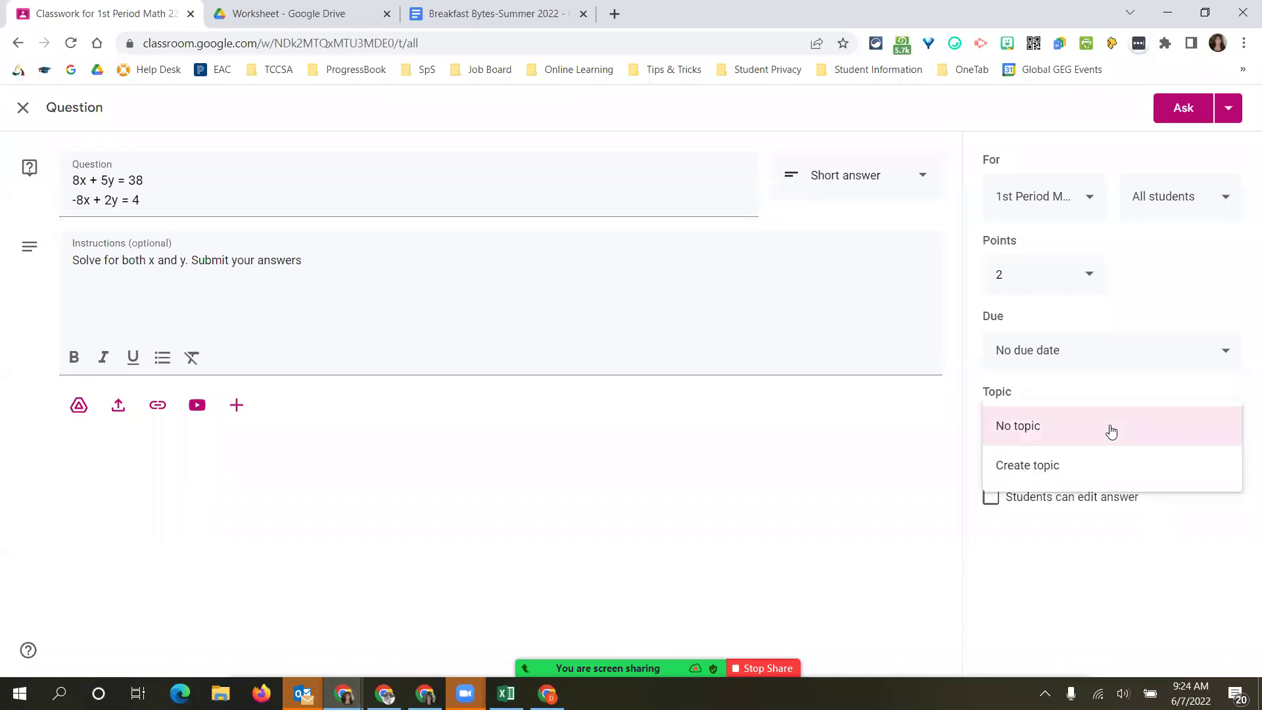
{"action": "left_click", "coordinate": [1054, 462]}
{"action": "type", "text": "Unit"}
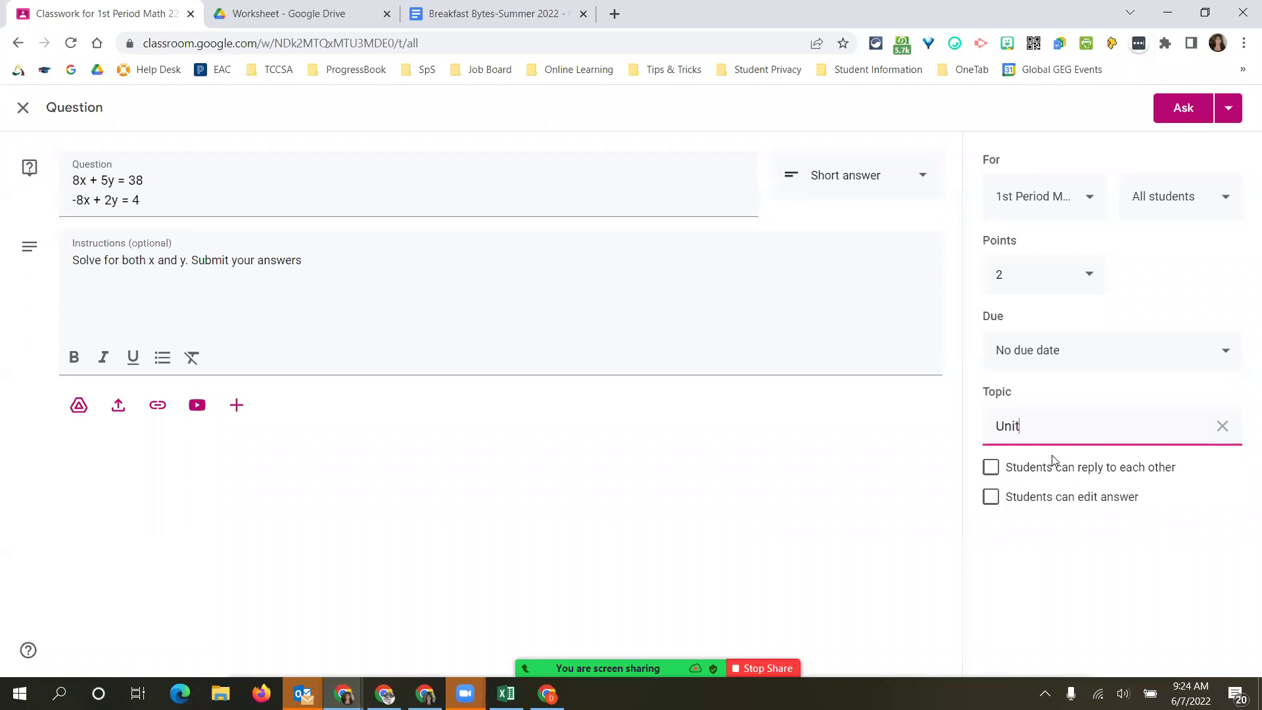
{"action": "type", "text": " 1"}
Set the question's due date to Jun 13, 2022 and ask it to the class.
{"action": "left_click", "coordinate": [1073, 357]}
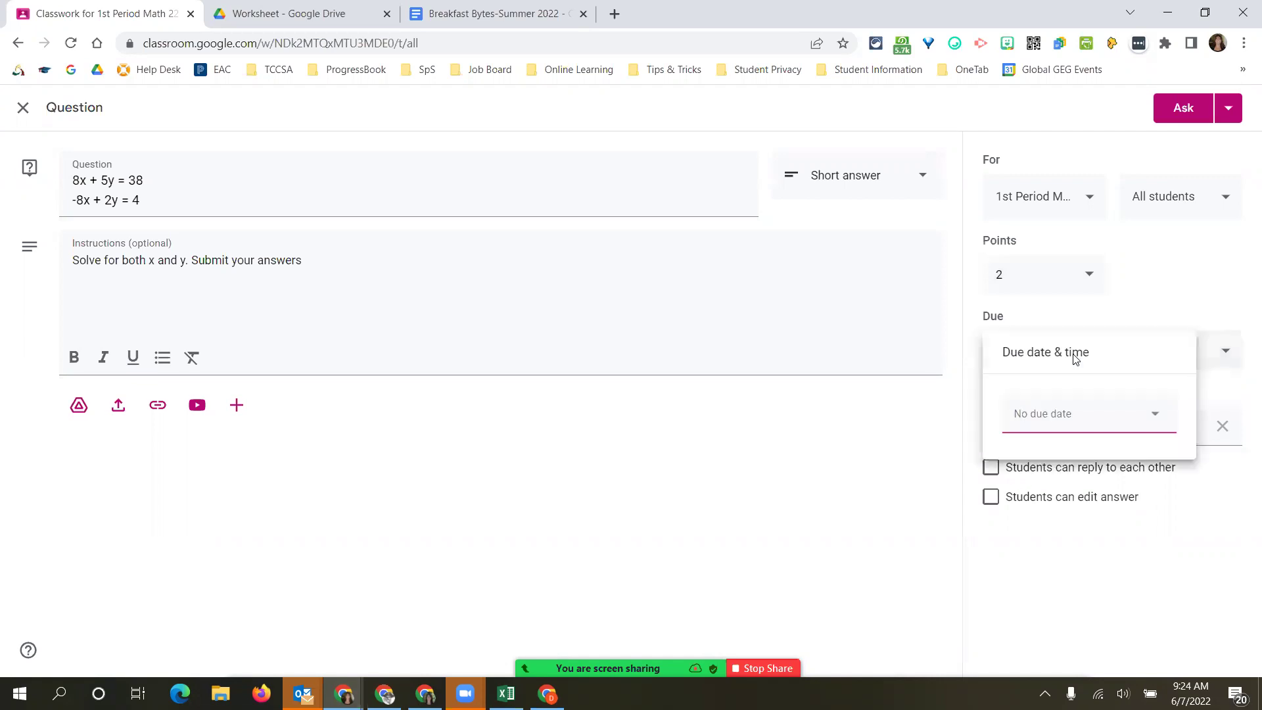
{"action": "left_click", "coordinate": [1100, 421]}
{"action": "left_click", "coordinate": [1045, 542]}
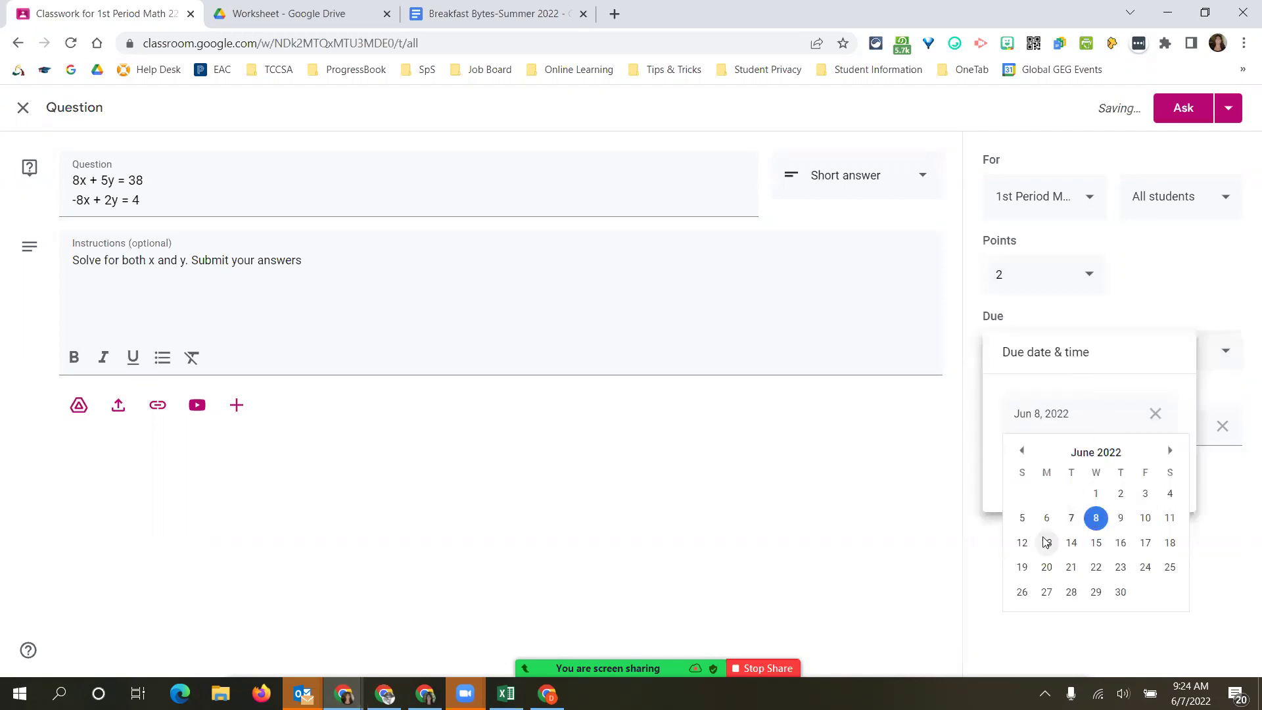
{"action": "left_click", "coordinate": [1189, 115]}
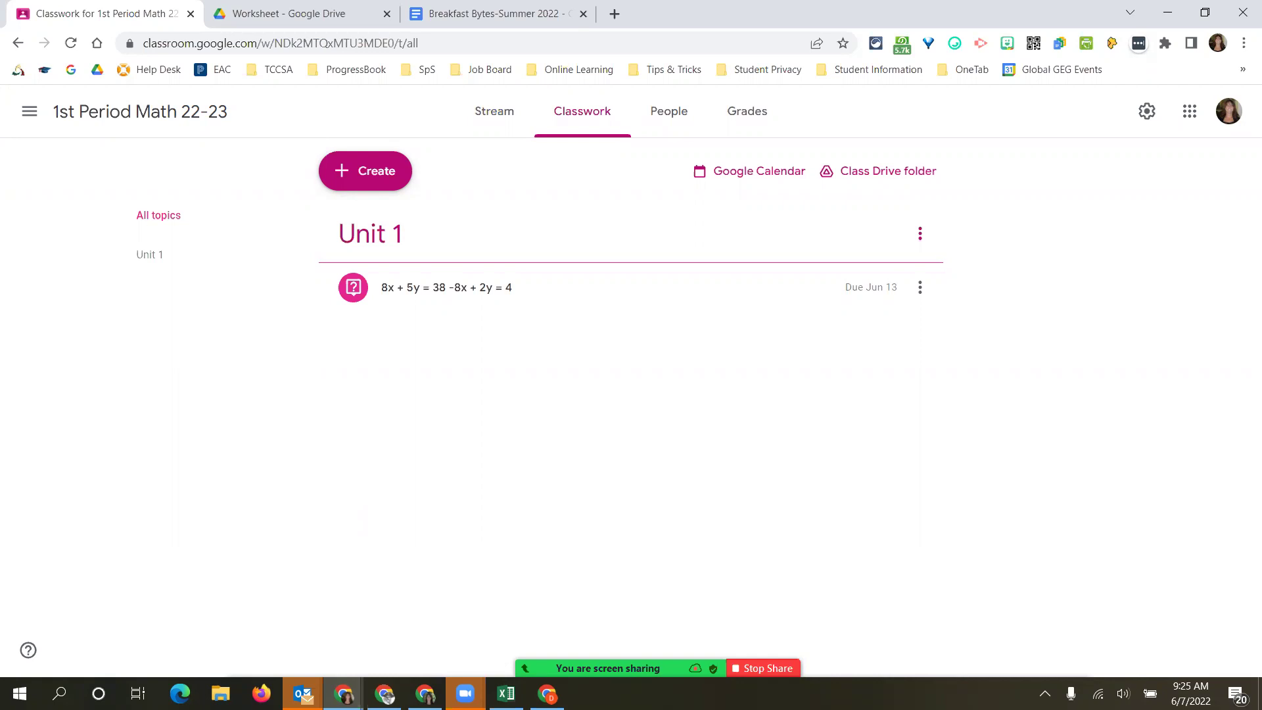
In the Stream, reuse the announcement "Please click on the Classwork tab above" from the 6th Grade Math class and post it.
{"action": "left_click", "coordinate": [511, 111]}
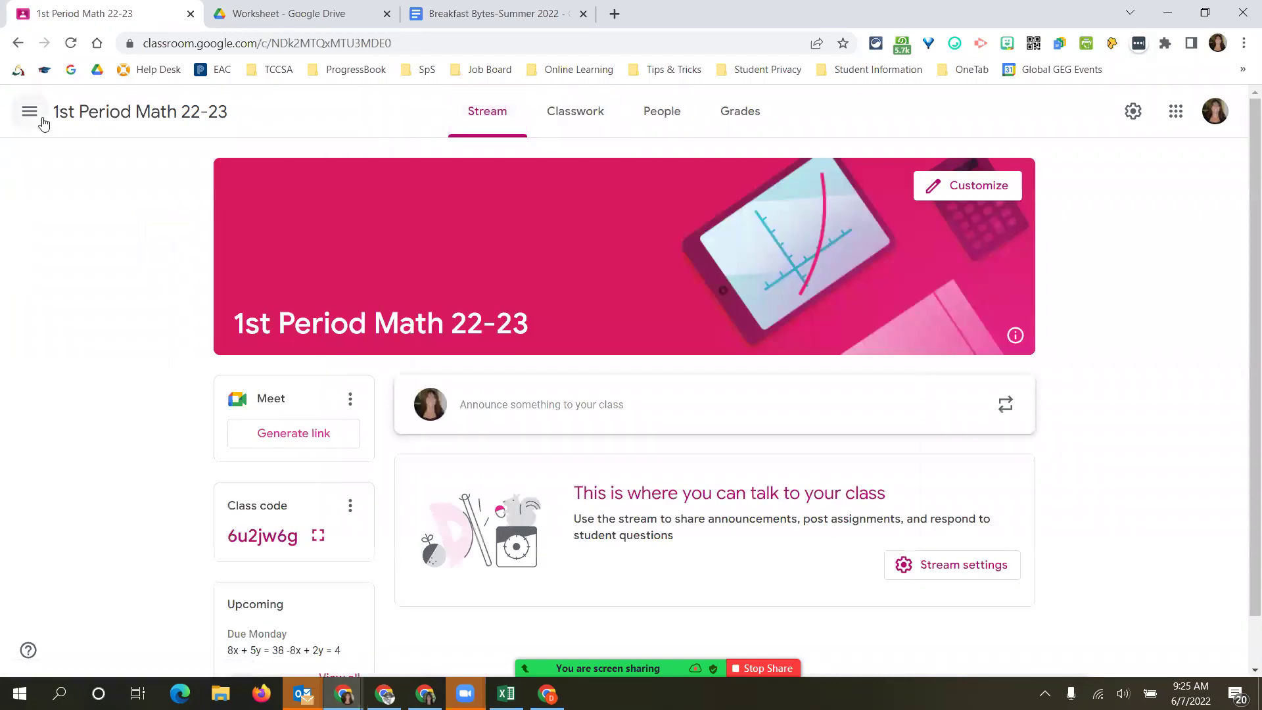
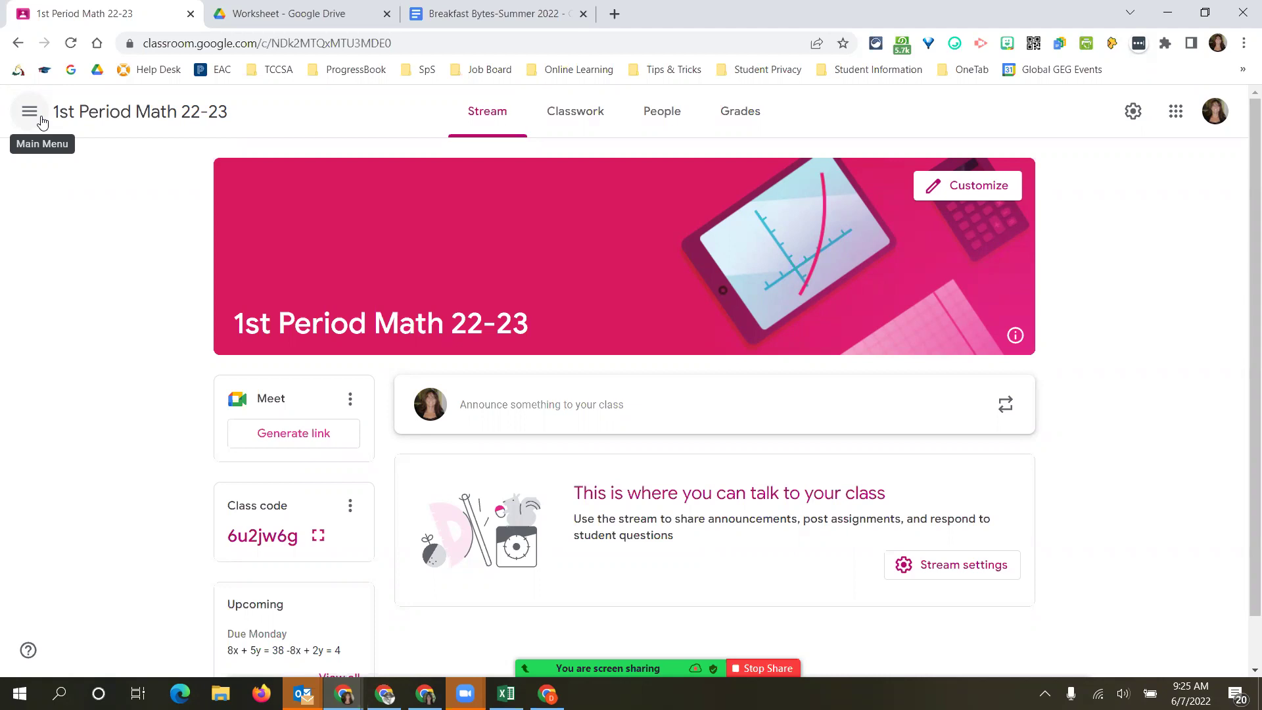
{"action": "left_click", "coordinate": [1006, 403]}
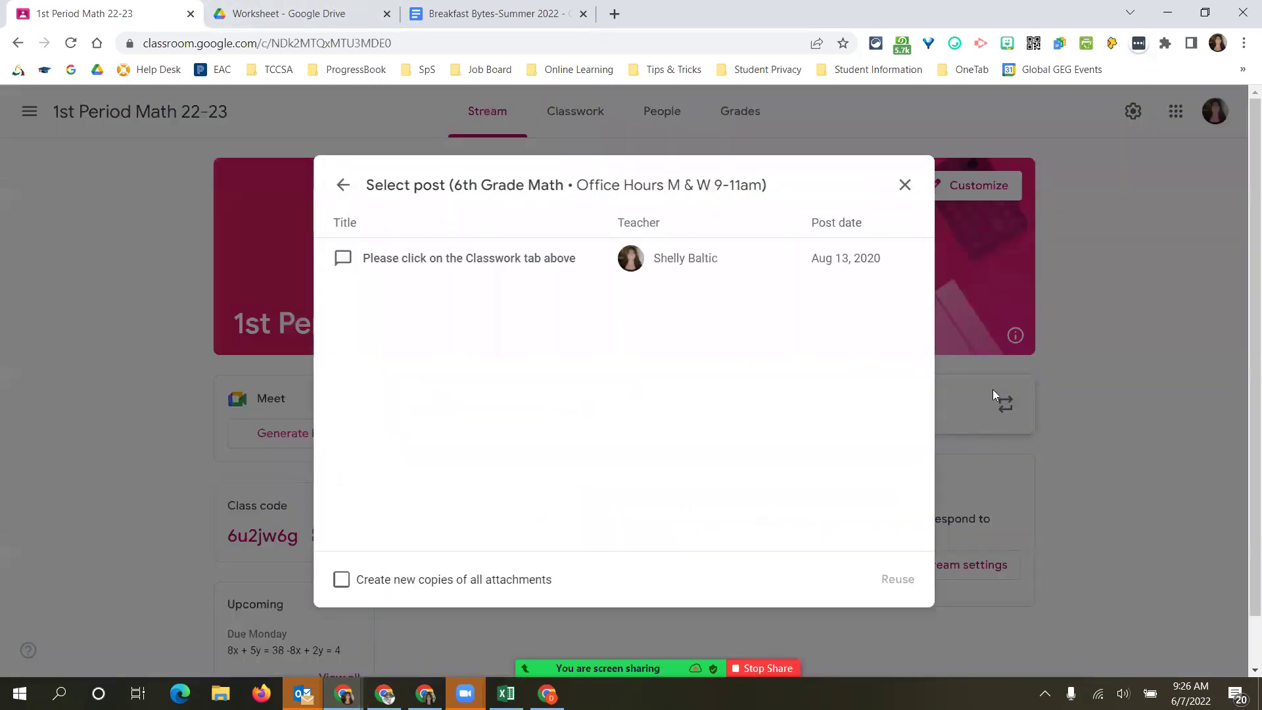
{"action": "left_click", "coordinate": [342, 186]}
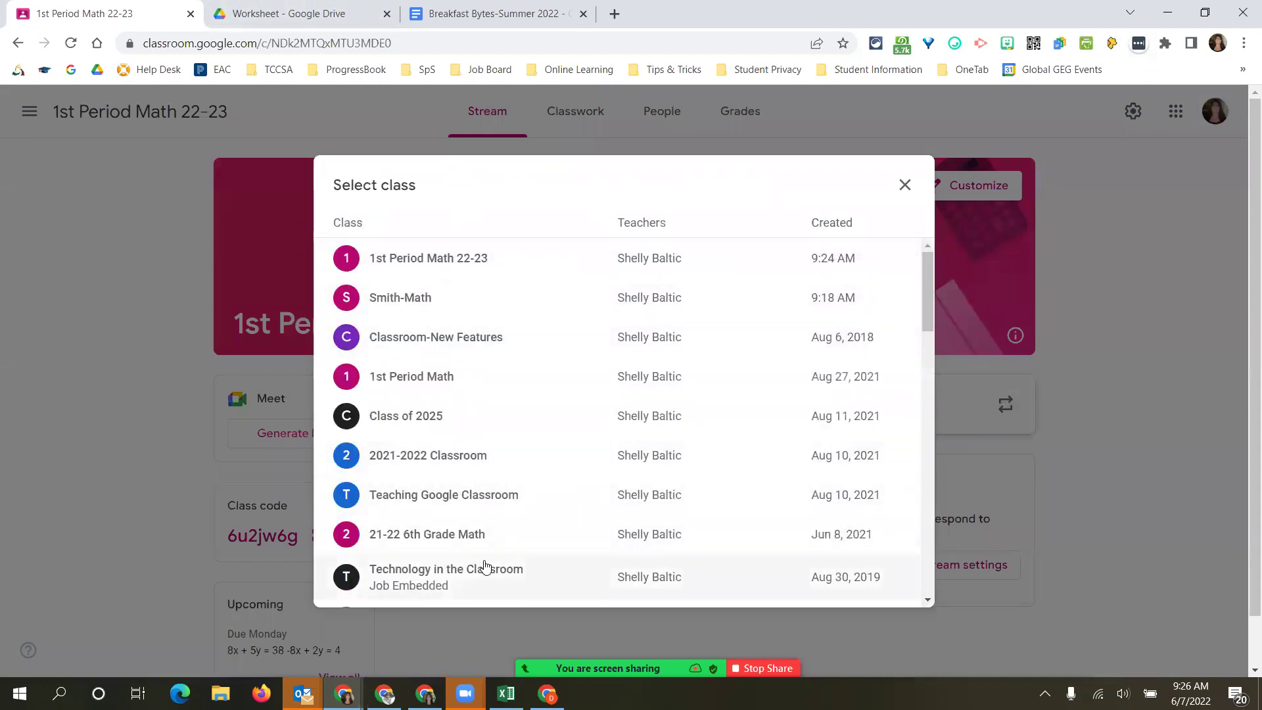
{"action": "scroll", "coordinate": [489, 550], "scroll_direction": "down", "scroll_amount": 3}
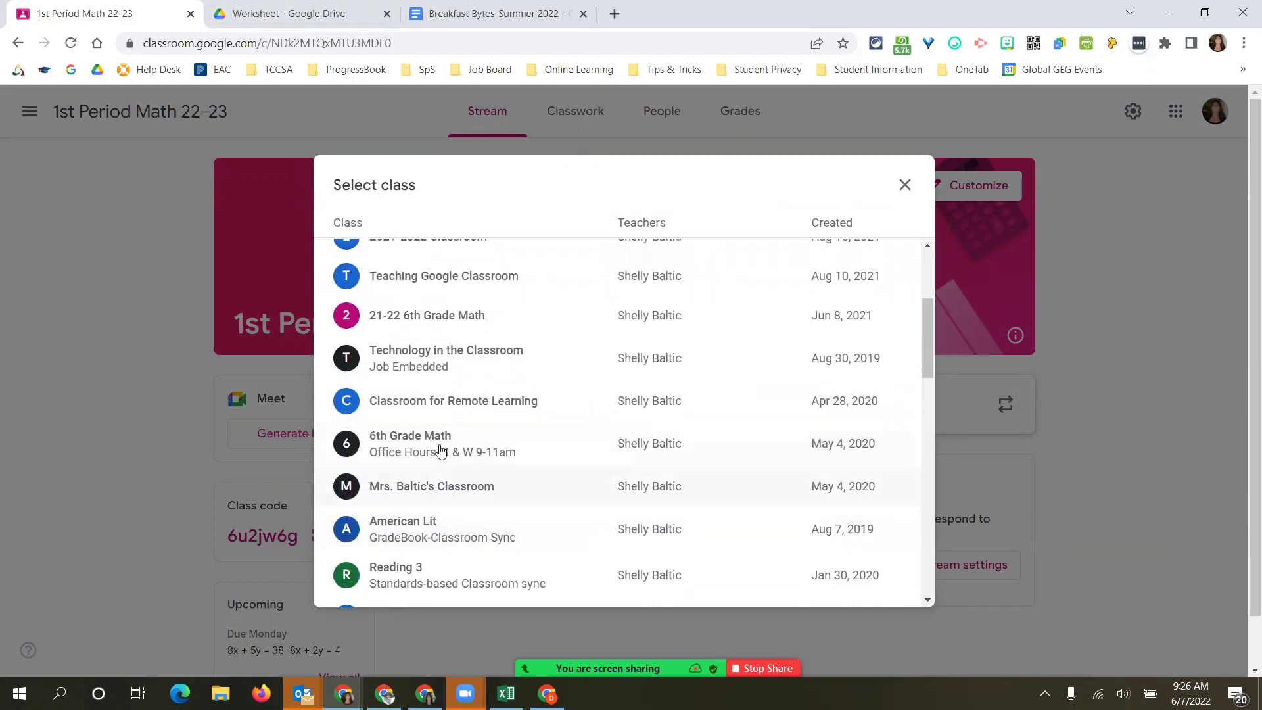
{"action": "left_click", "coordinate": [516, 446]}
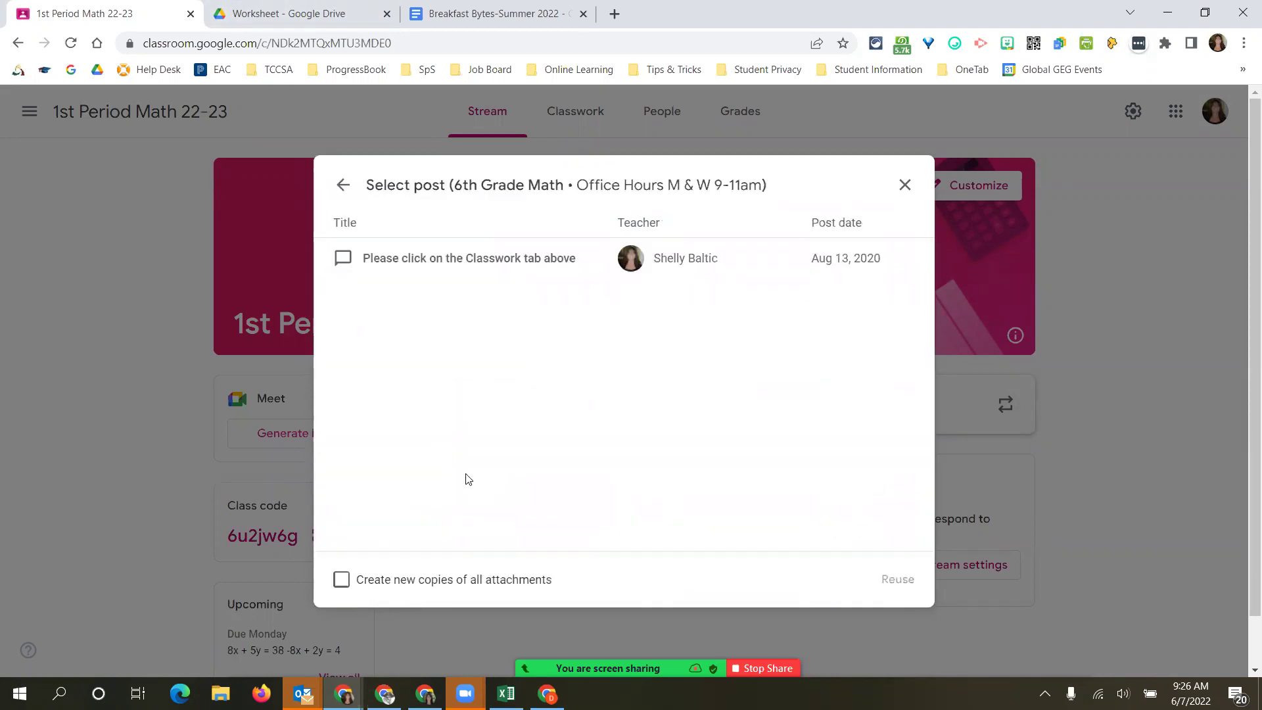
{"action": "left_click", "coordinate": [375, 260]}
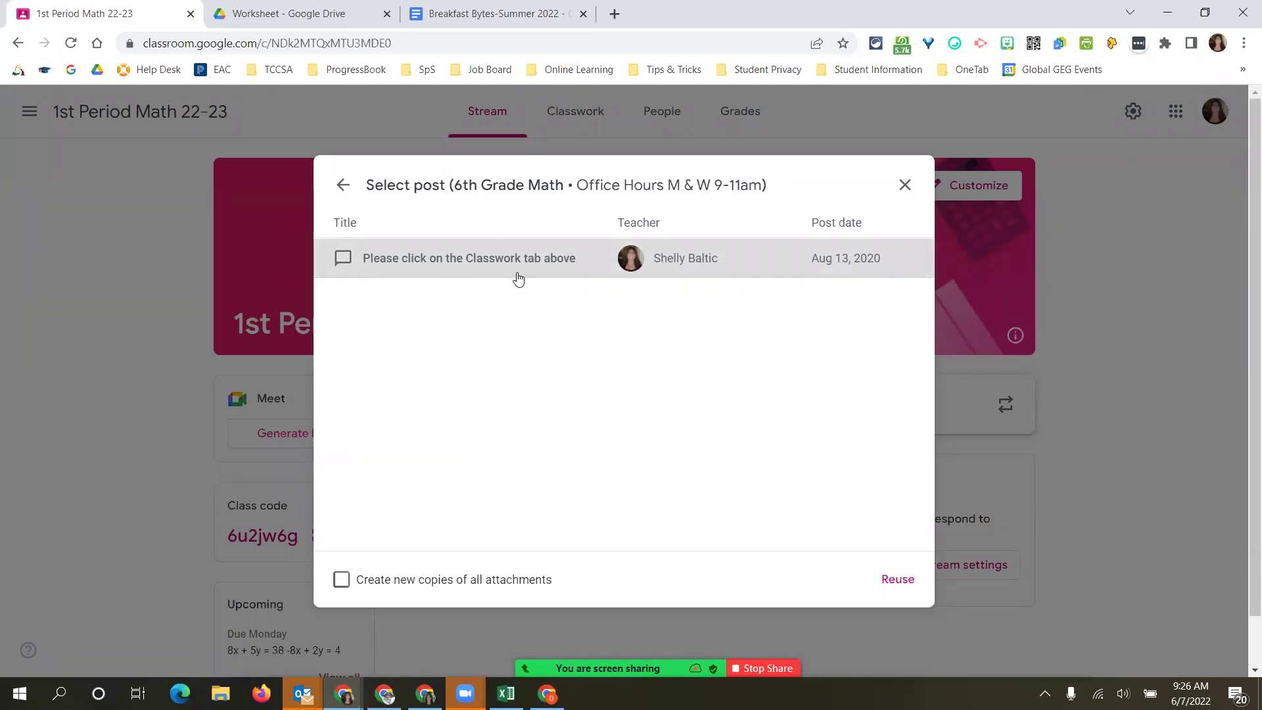
{"action": "left_click", "coordinate": [898, 580]}
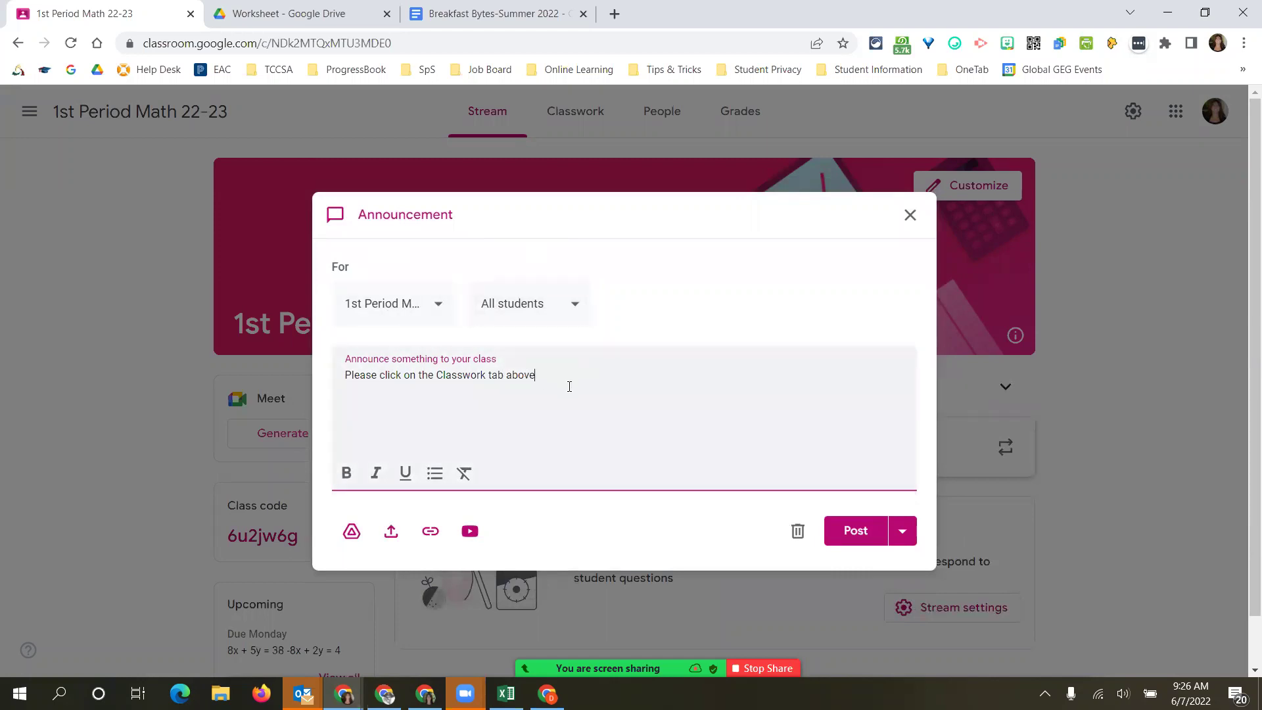
{"action": "left_click", "coordinate": [845, 523]}
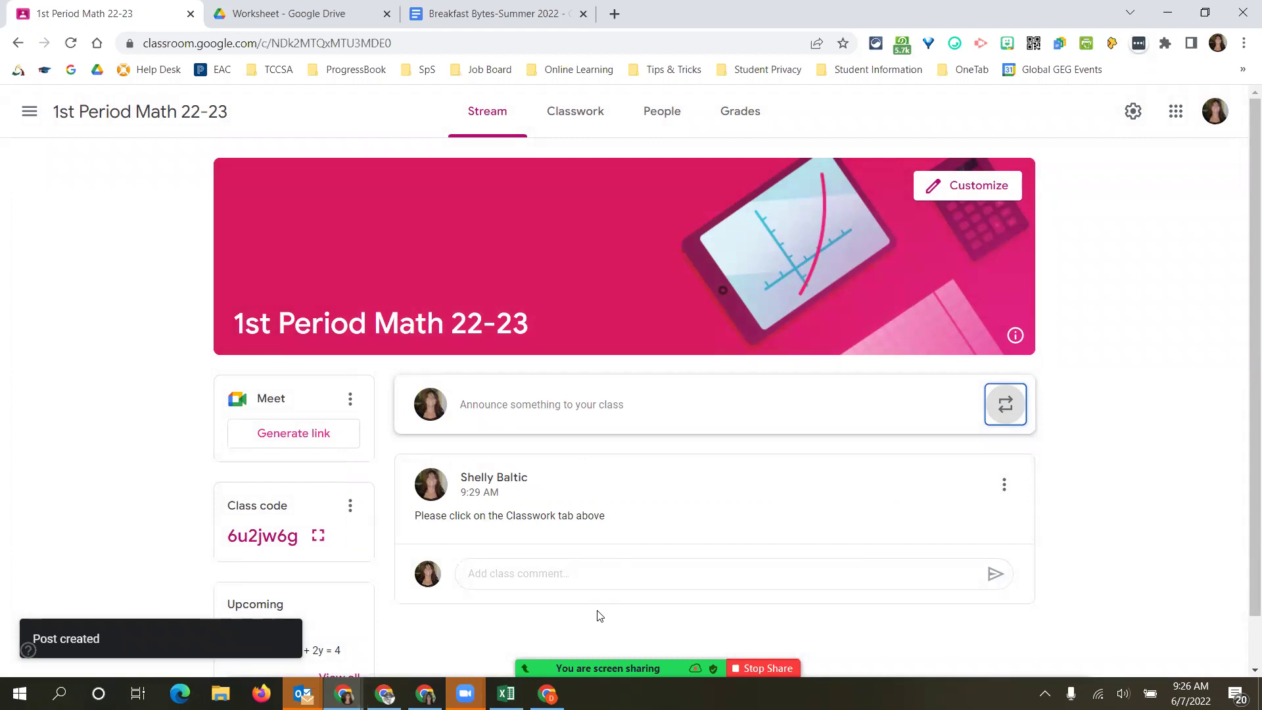
Check the Classwork and Stream pages of 1st Period Math 22-23 and view the types of classwork that can be created.
{"action": "left_click", "coordinate": [556, 119]}
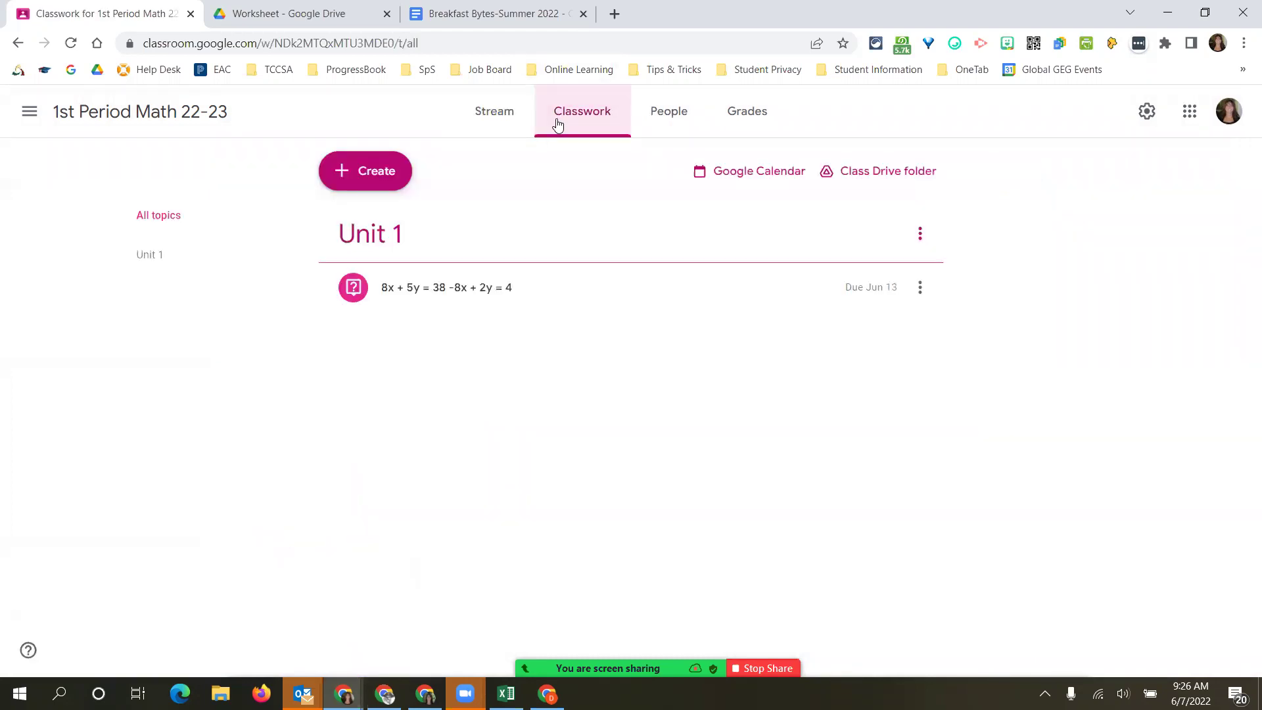
{"action": "left_click", "coordinate": [495, 109]}
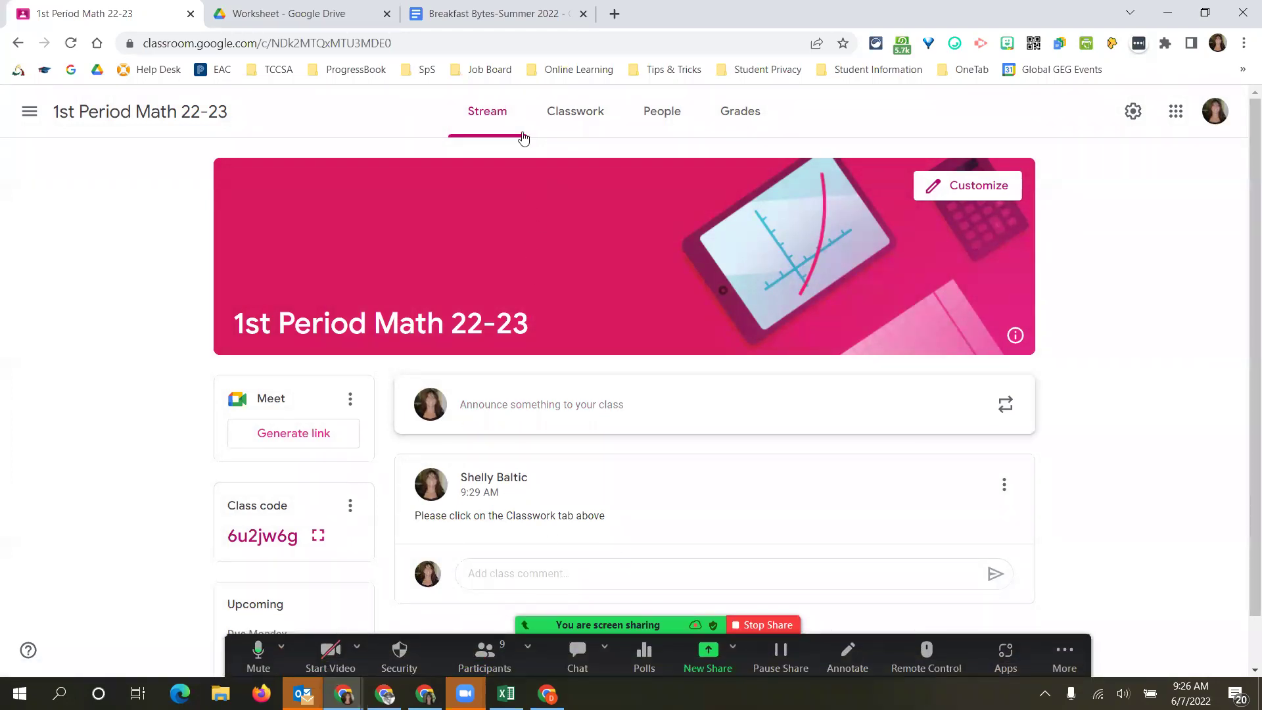
{"action": "left_click", "coordinate": [564, 126]}
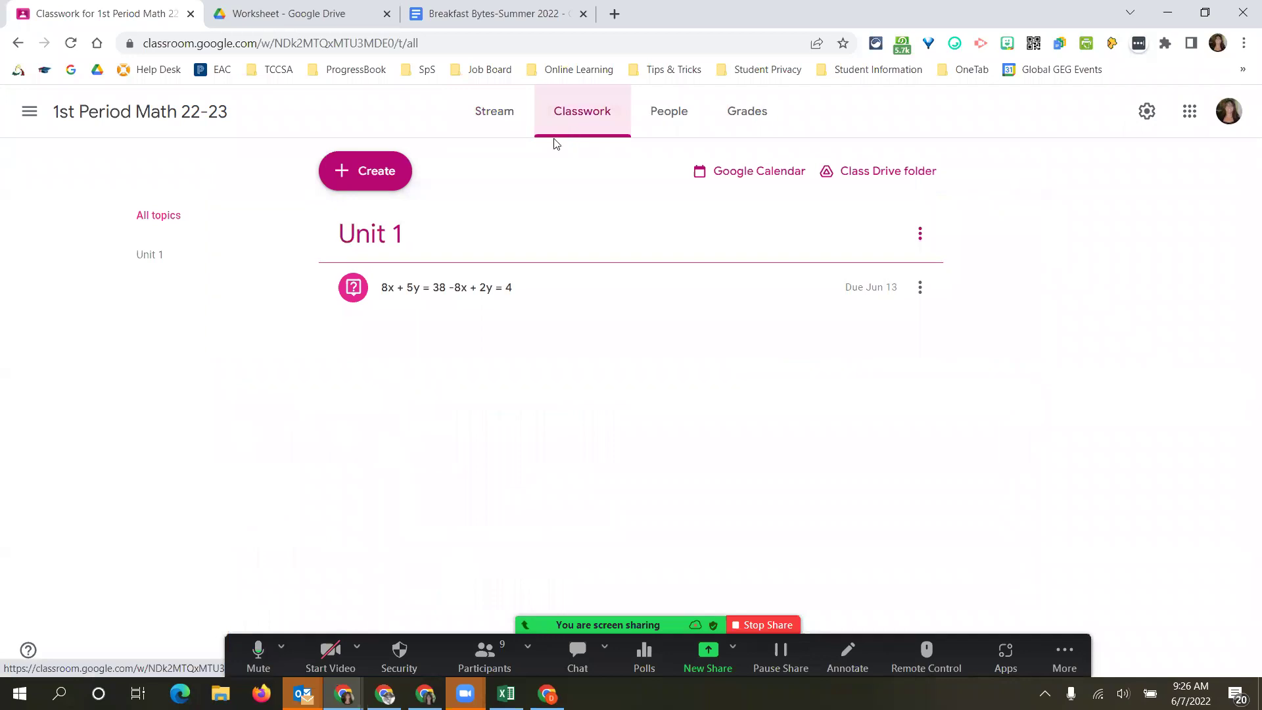
{"action": "left_click", "coordinate": [369, 171]}
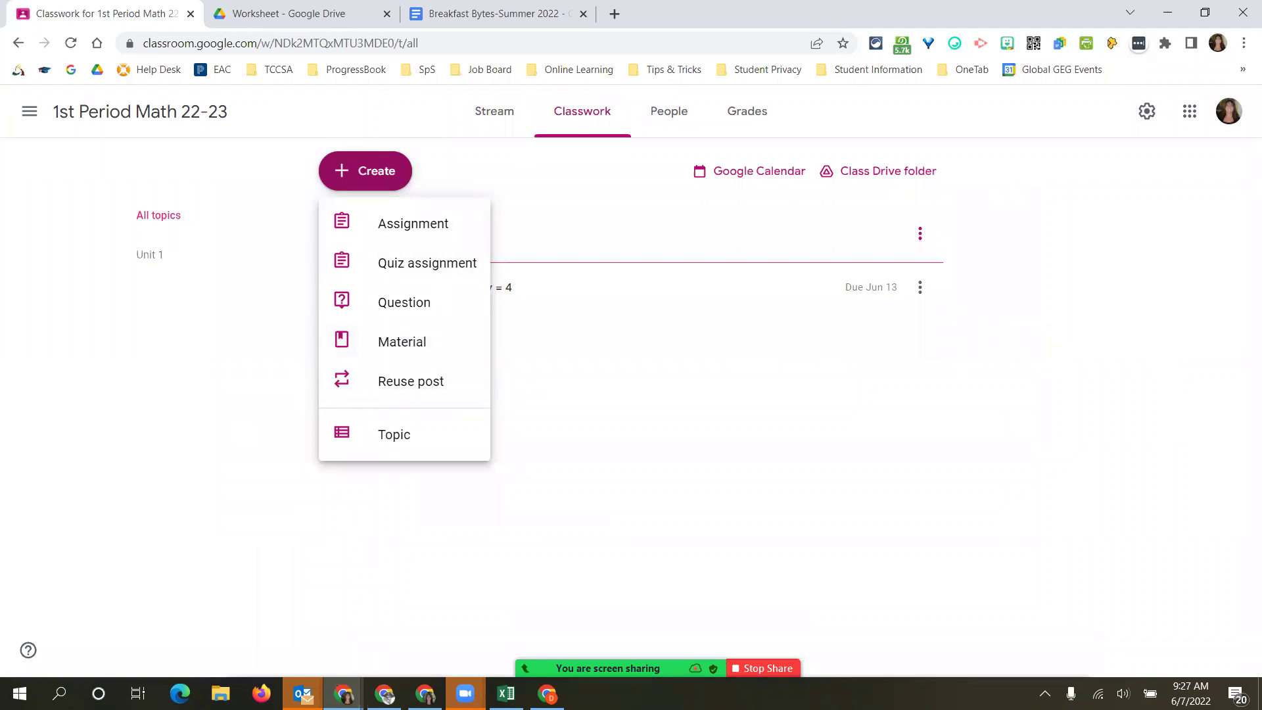
Return to the class overview and show the options of the Classroom for Remote Learning class.
{"action": "left_click", "coordinate": [30, 111]}
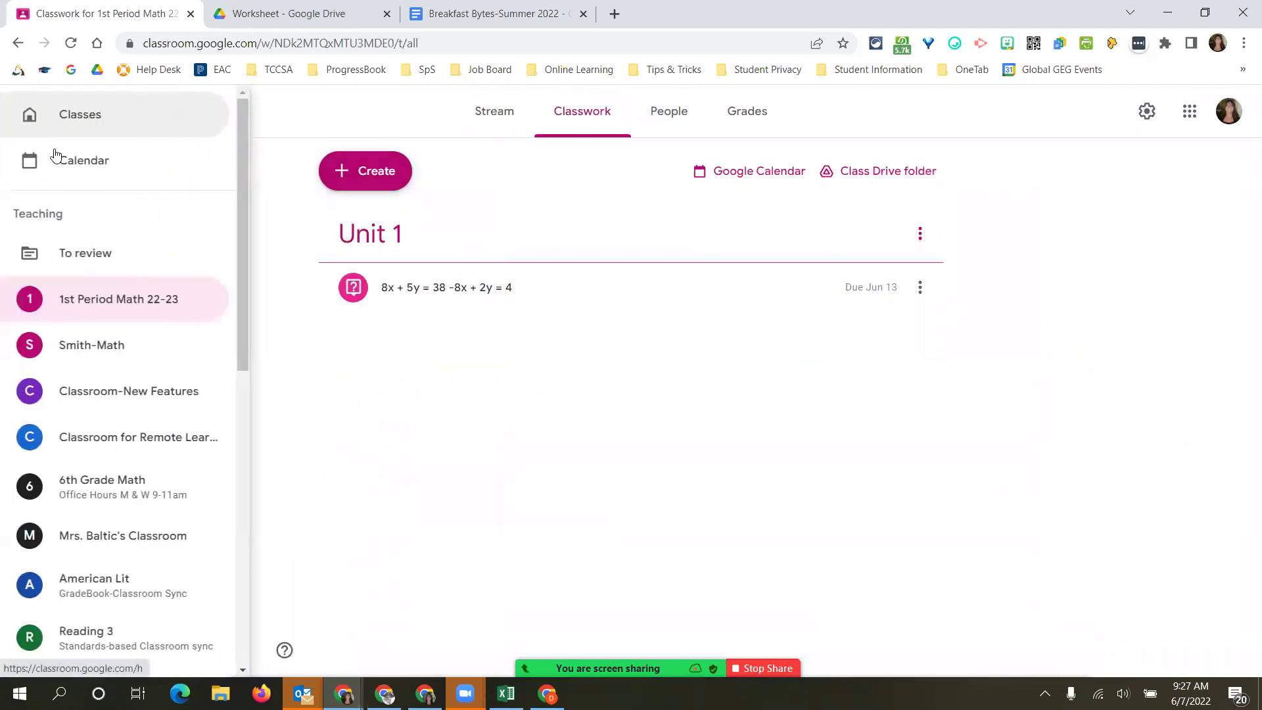
{"action": "left_click", "coordinate": [76, 120]}
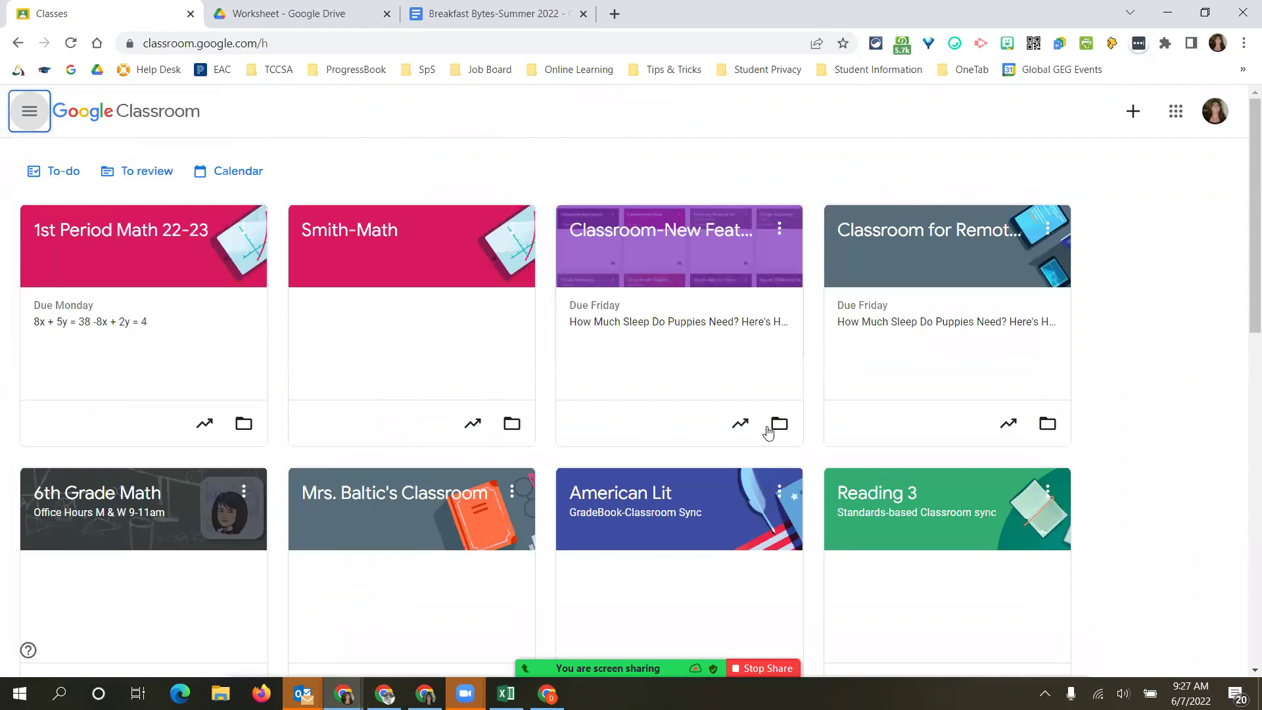
{"action": "left_click", "coordinate": [1046, 230]}
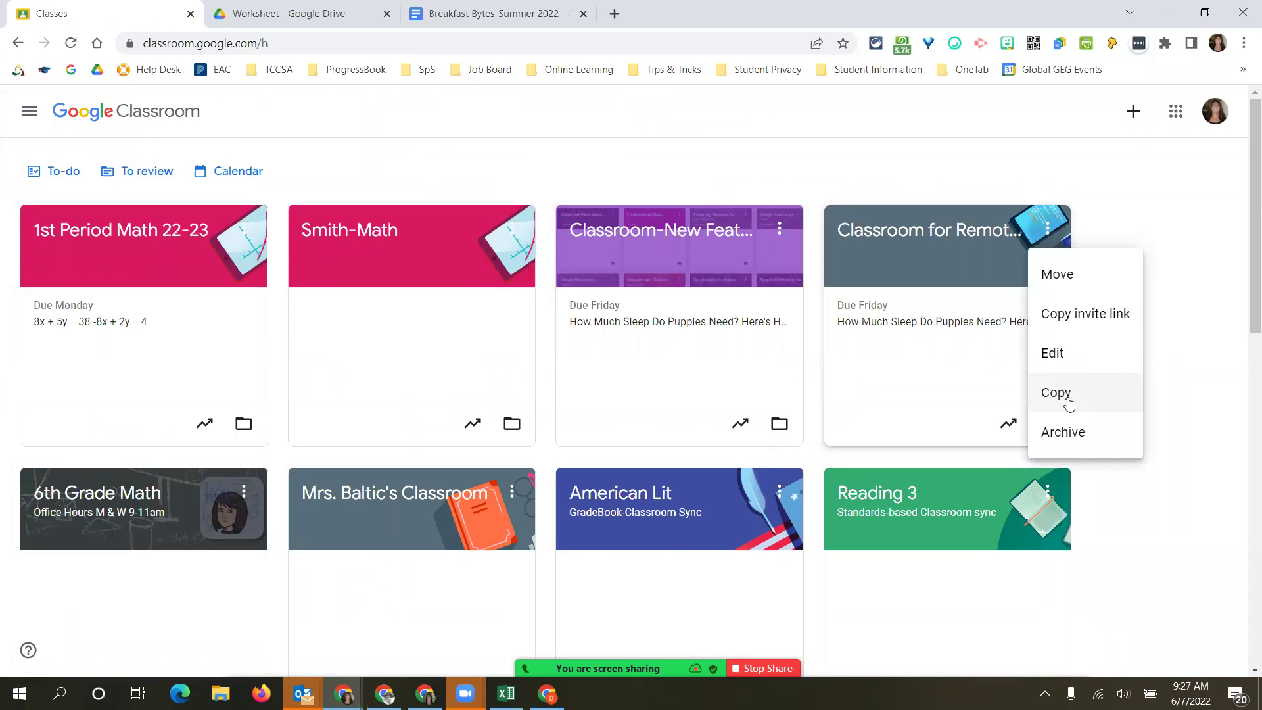
Look through the topics and draft items in the Smith-Math class's Classwork.
{"action": "left_click", "coordinate": [355, 231]}
{"action": "left_click", "coordinate": [564, 113]}
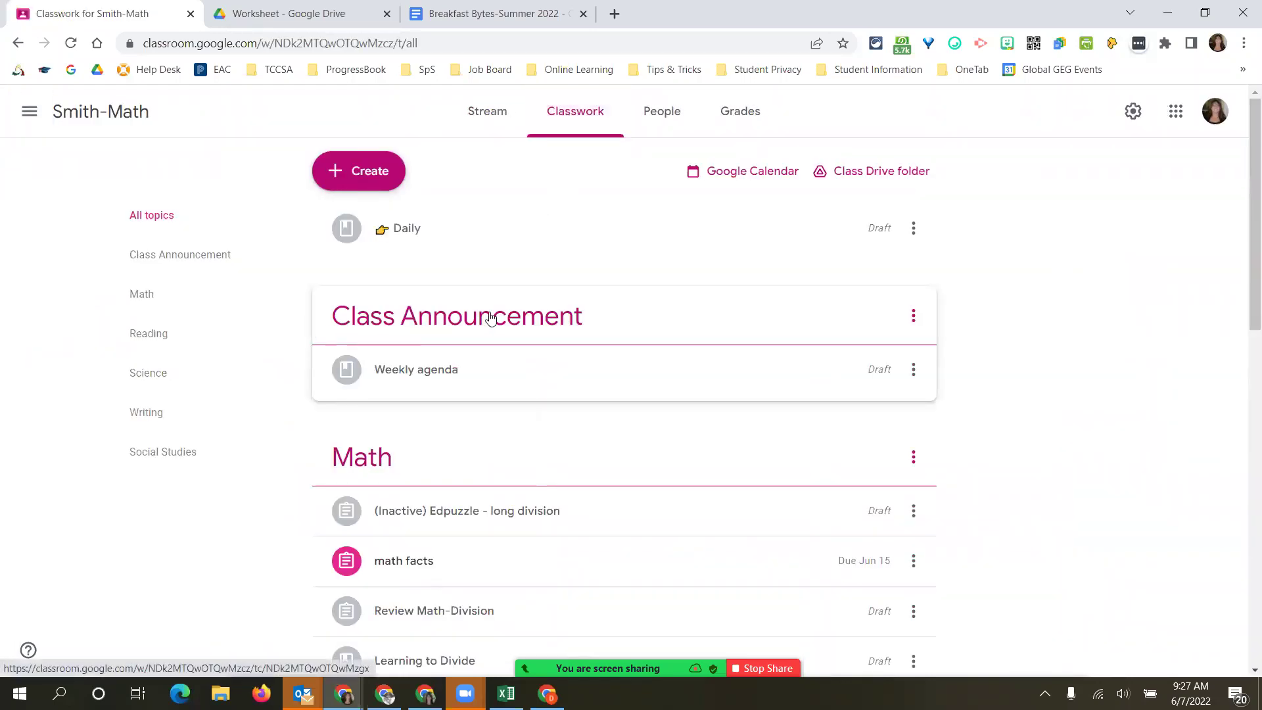
{"action": "scroll", "coordinate": [439, 368], "scroll_direction": "down", "scroll_amount": 5}
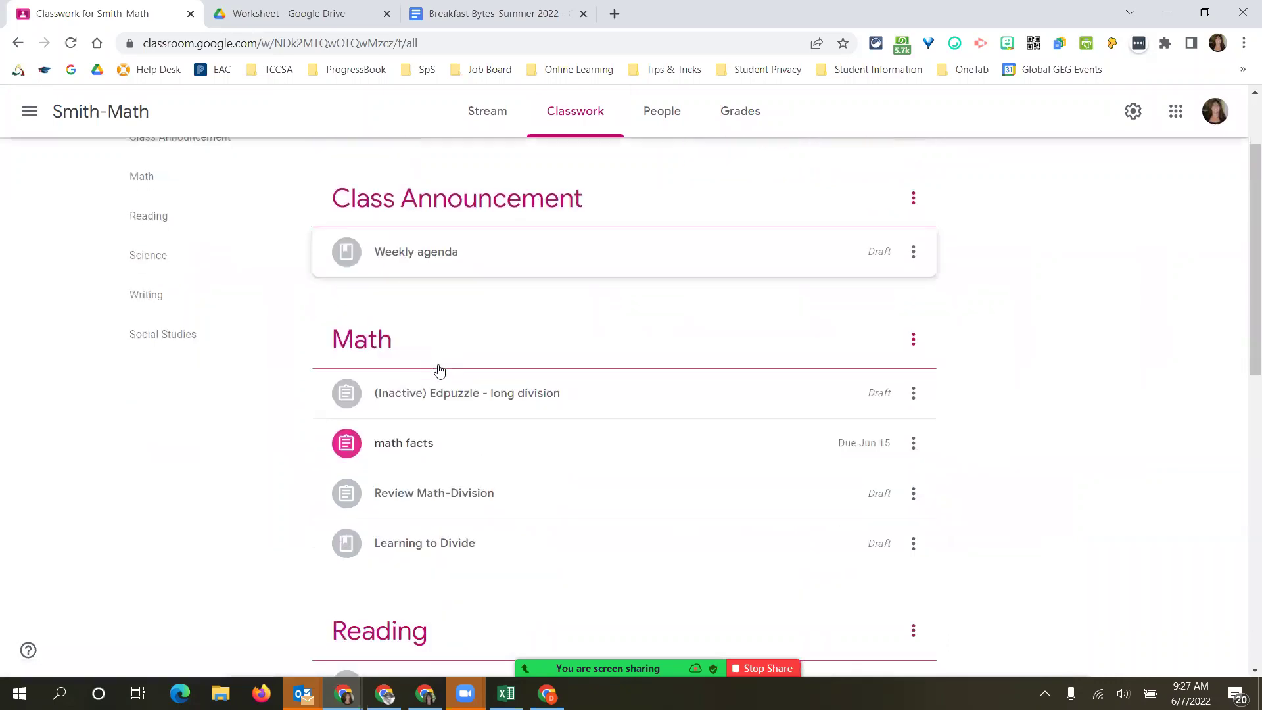
{"action": "scroll", "coordinate": [450, 374], "scroll_direction": "down", "scroll_amount": 2}
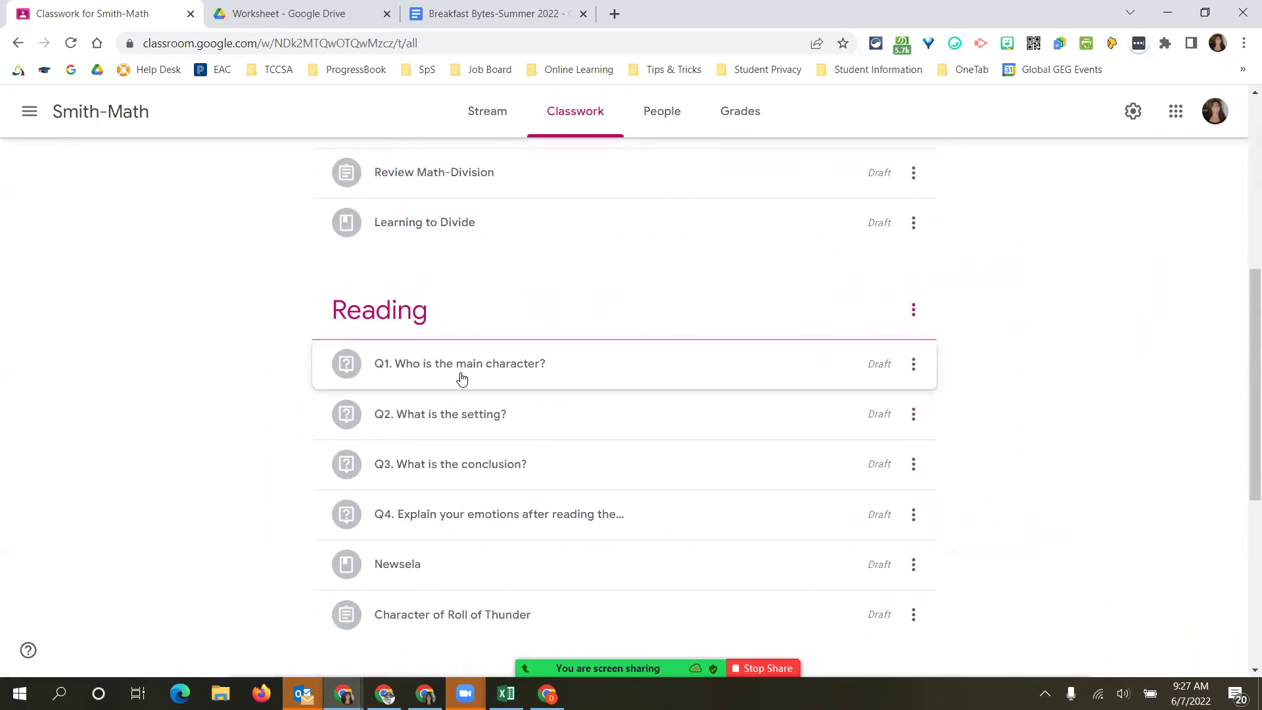
Go back to the class overview and review the card options of Classroom for Remote Learning and 6th Grade Math.
{"action": "left_click", "coordinate": [29, 111]}
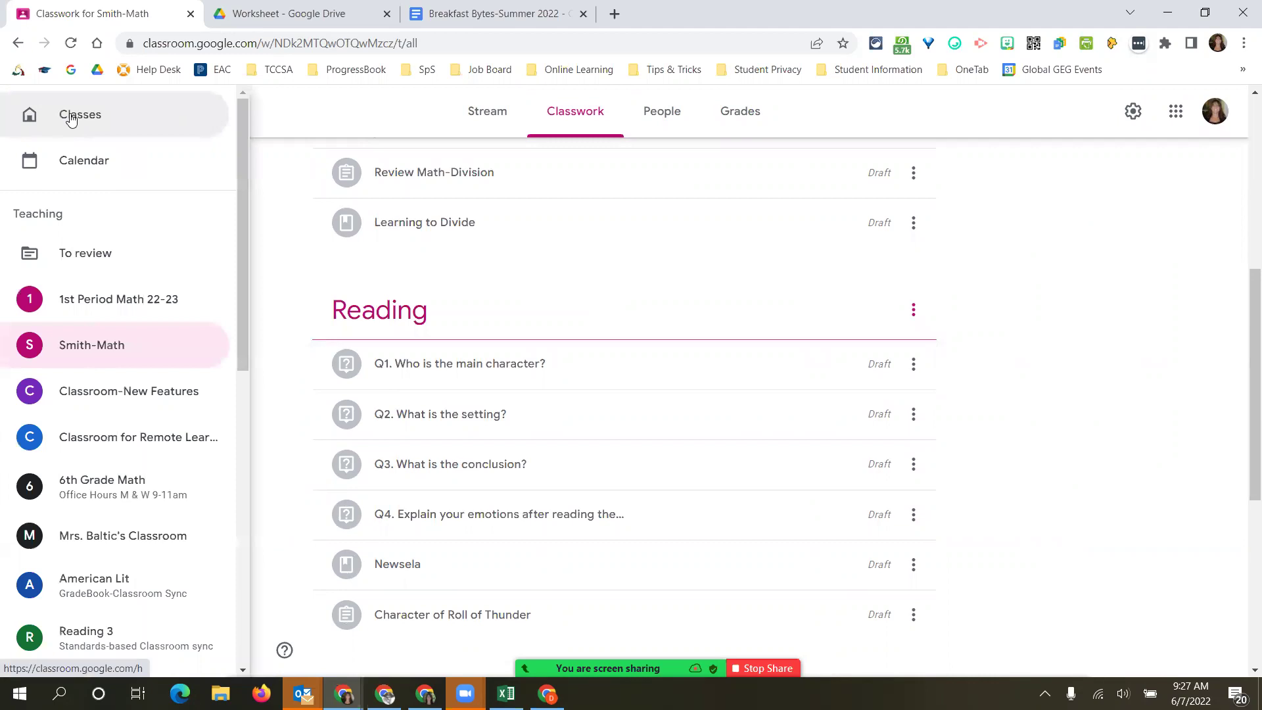
{"action": "left_click", "coordinate": [65, 115]}
{"action": "left_click", "coordinate": [1048, 228]}
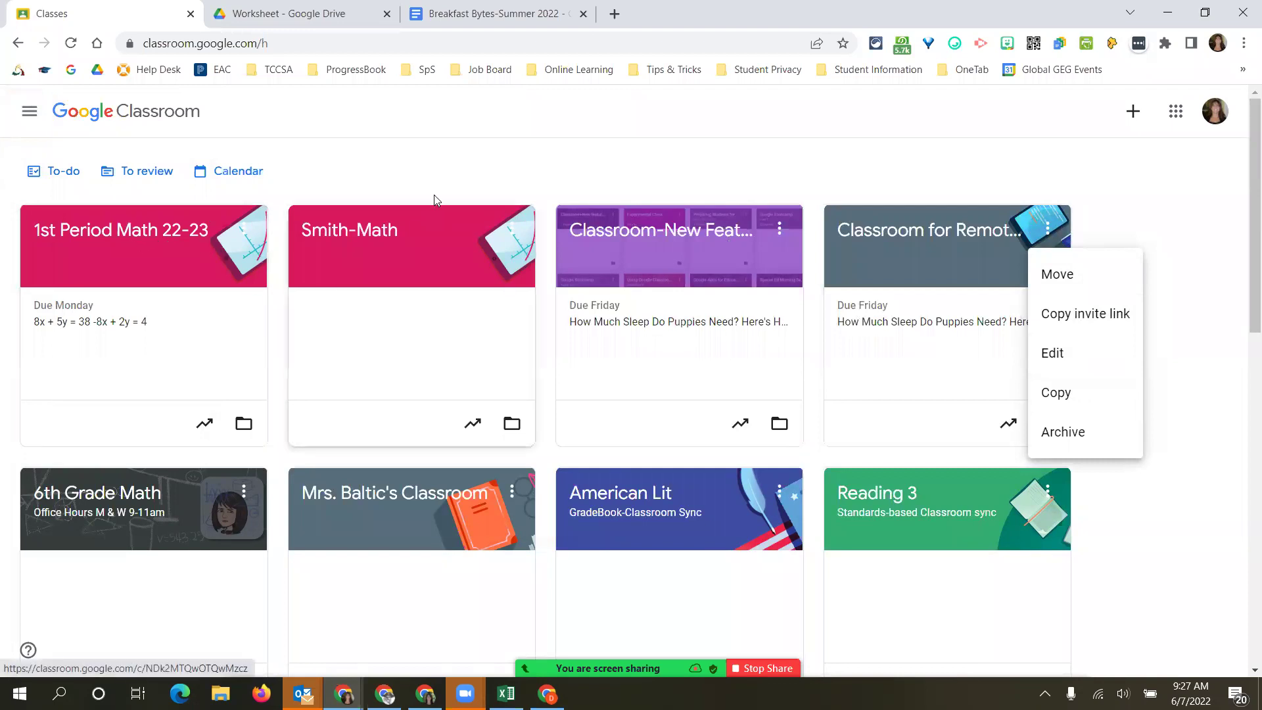
{"action": "left_click", "coordinate": [1124, 80]}
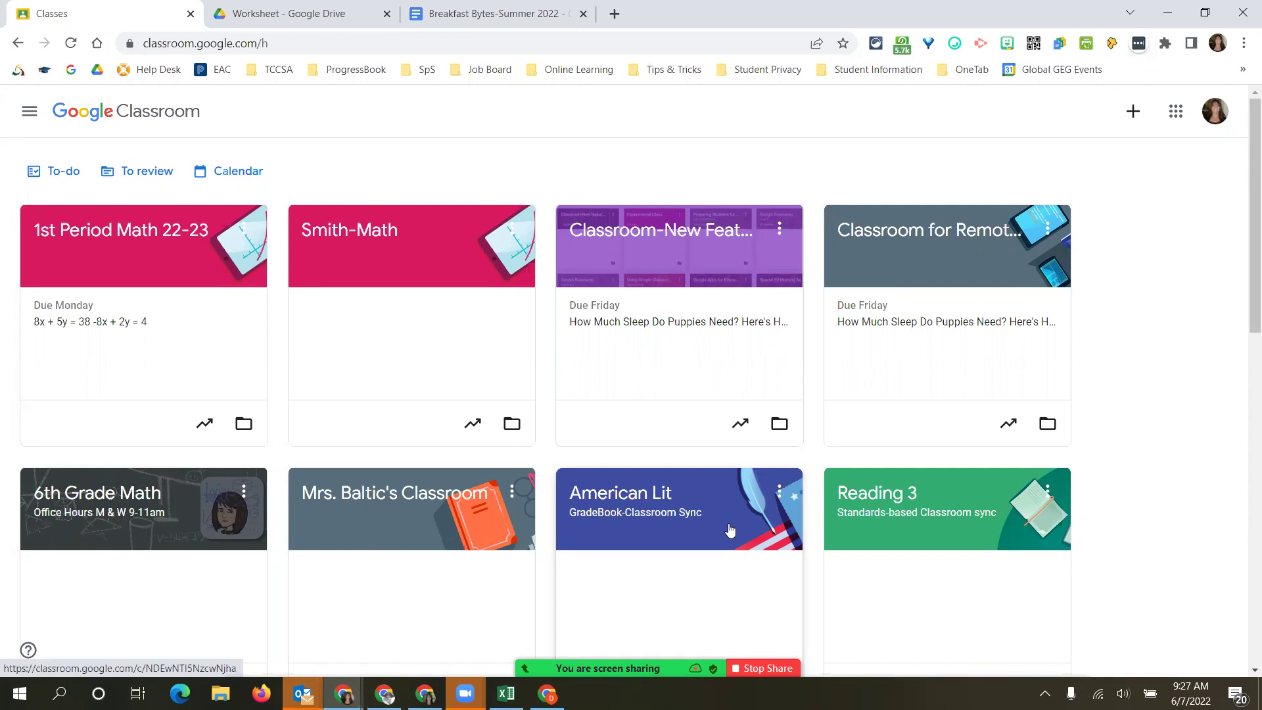
{"action": "left_click", "coordinate": [243, 492]}
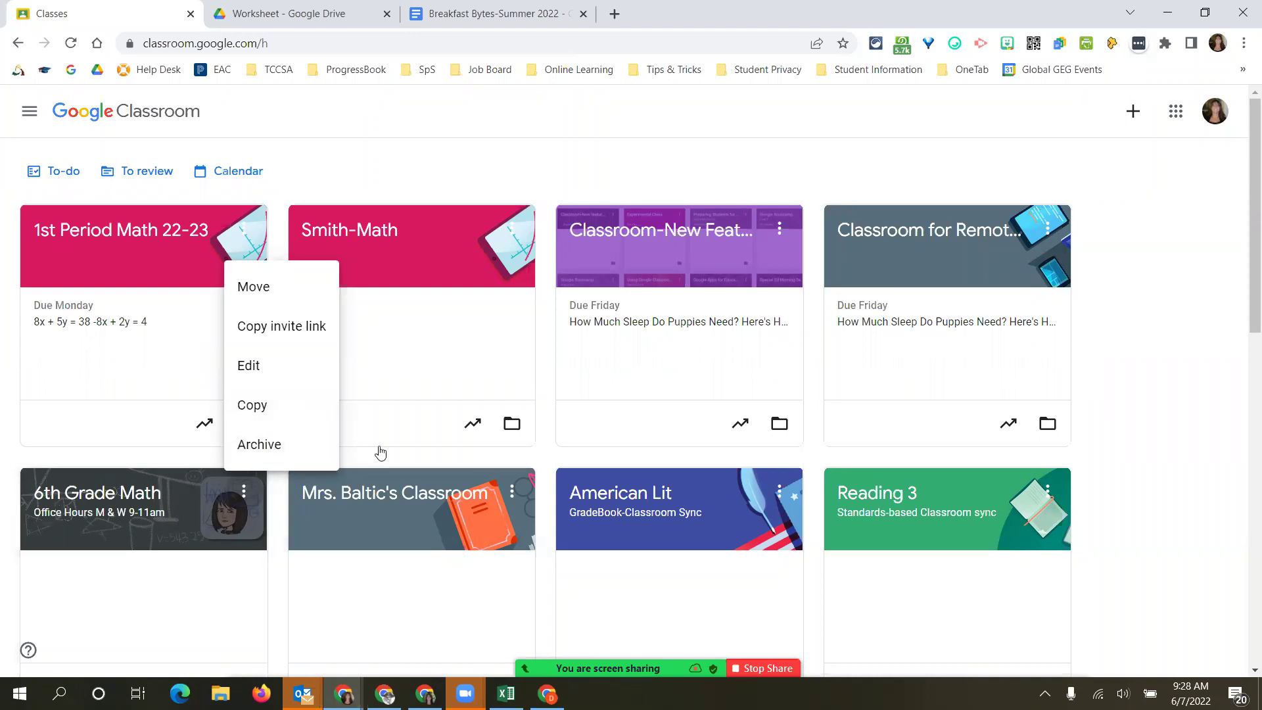
{"action": "left_click", "coordinate": [543, 469]}
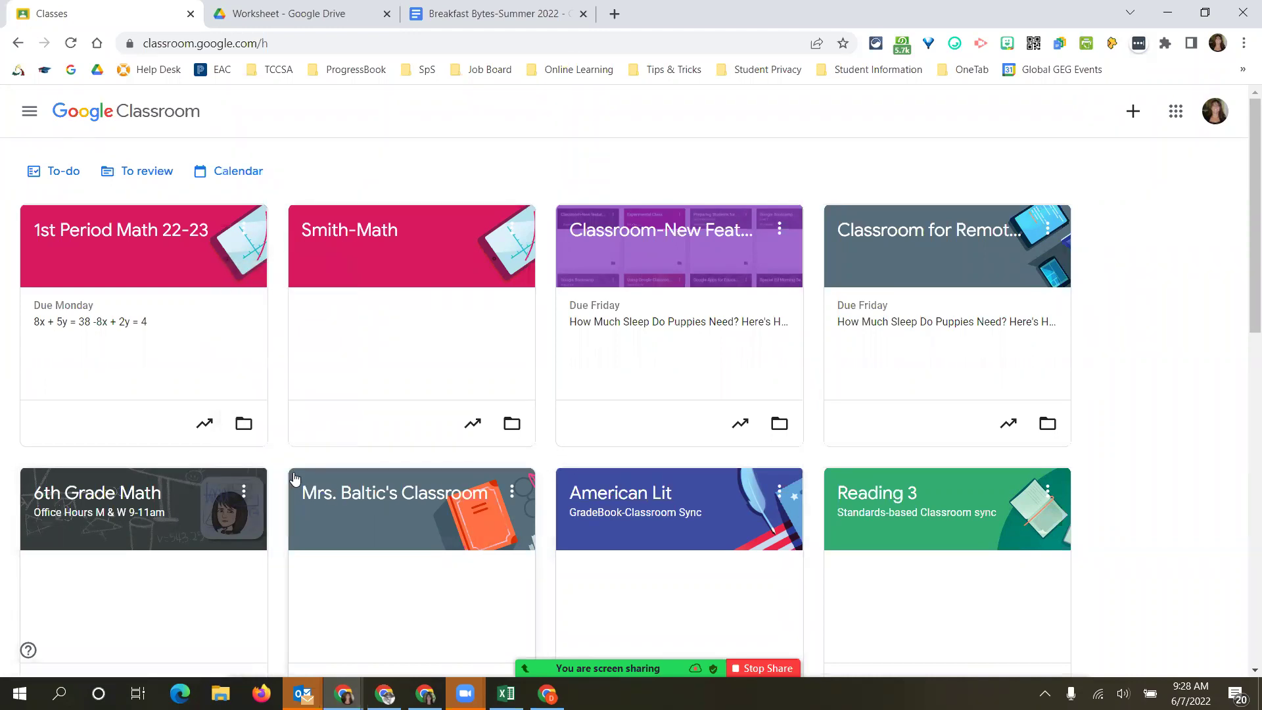
Move the 6th Grade Math class card down to the third row, just before Experimental Class.
{"action": "scroll", "coordinate": [542, 469], "scroll_direction": "down", "scroll_amount": 2}
{"action": "left_click_drag", "start_coordinate": [139, 391], "coordinate": [650, 614]}
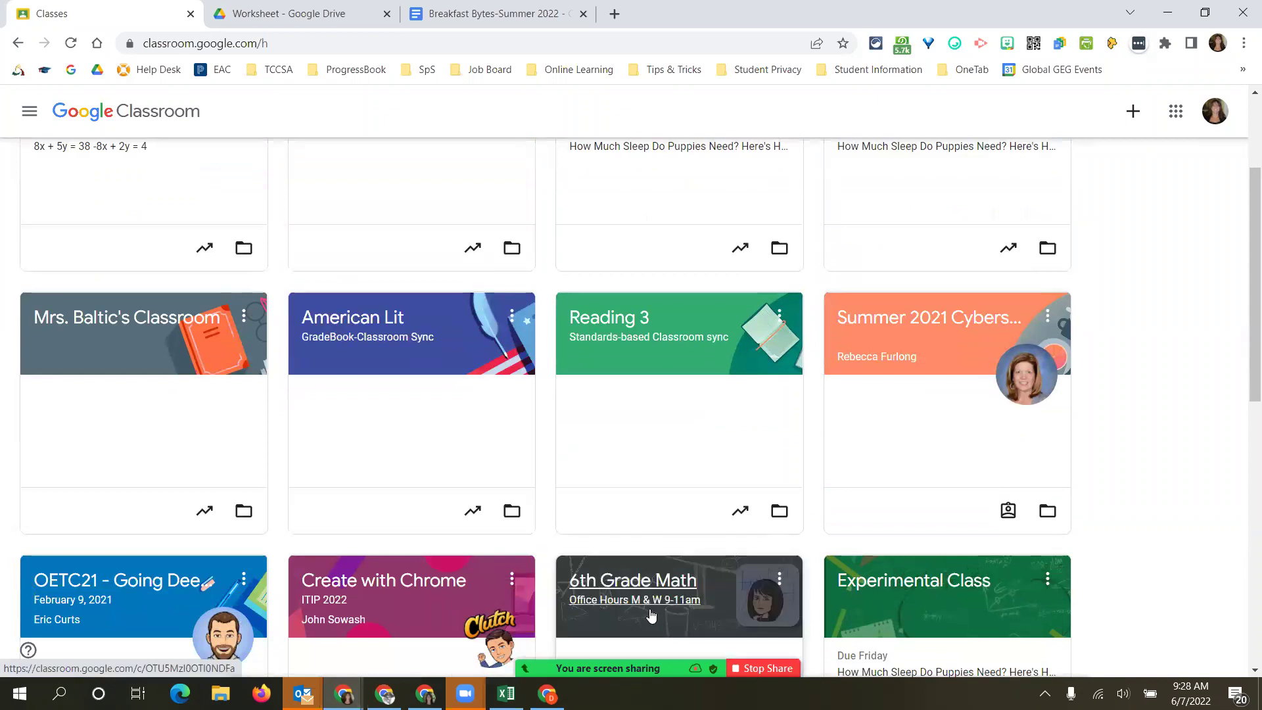
{"action": "scroll", "coordinate": [647, 611], "scroll_direction": "up", "scroll_amount": 3}
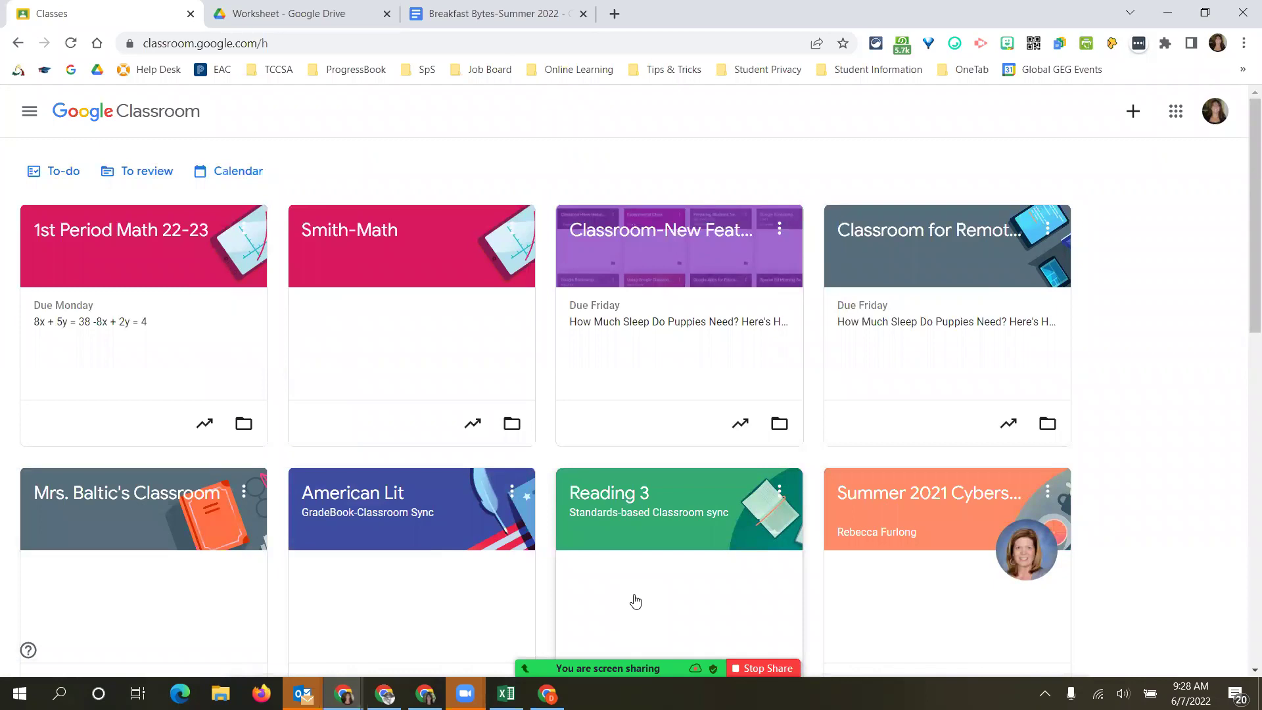
Move the 6th Grade Math class card back to the start of the second row.
{"action": "scroll", "coordinate": [654, 552], "scroll_direction": "down", "scroll_amount": 5}
{"action": "left_click_drag", "start_coordinate": [705, 451], "coordinate": [172, 225]}
{"action": "scroll", "coordinate": [557, 351], "scroll_direction": "up", "scroll_amount": 5}
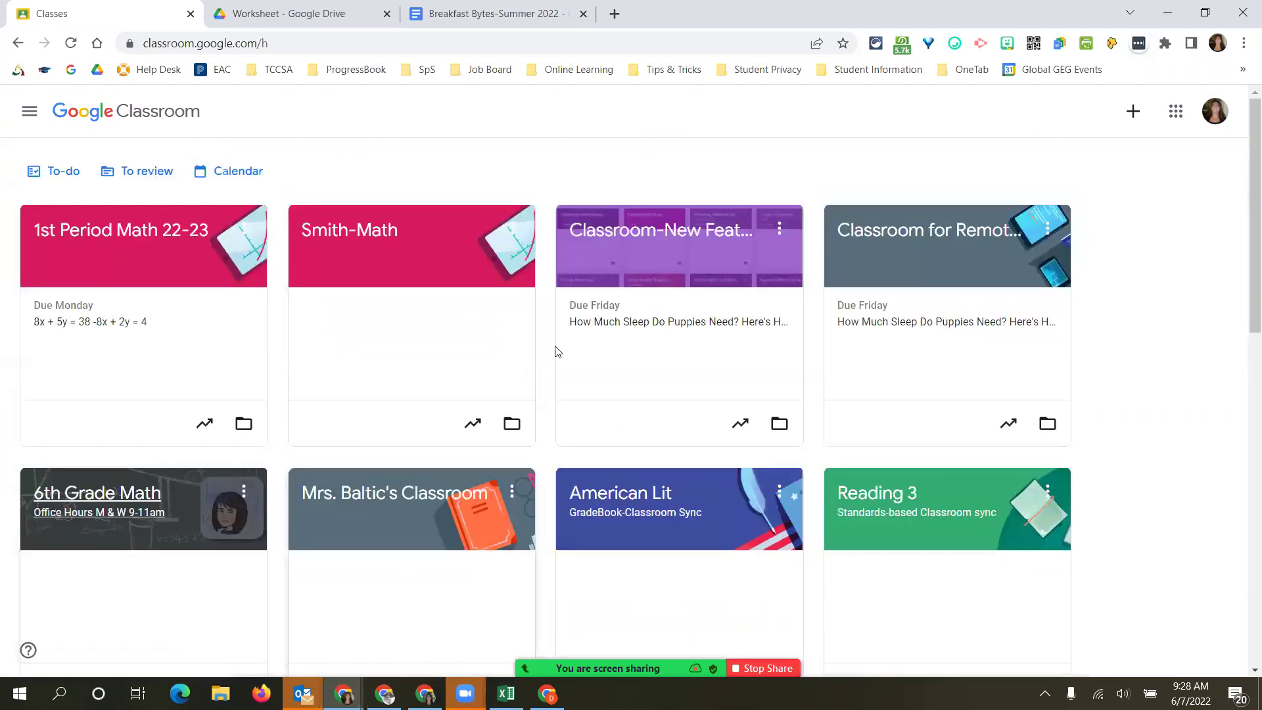
Open the 6th Grade Math class and view its People page.
{"action": "left_click", "coordinate": [244, 493]}
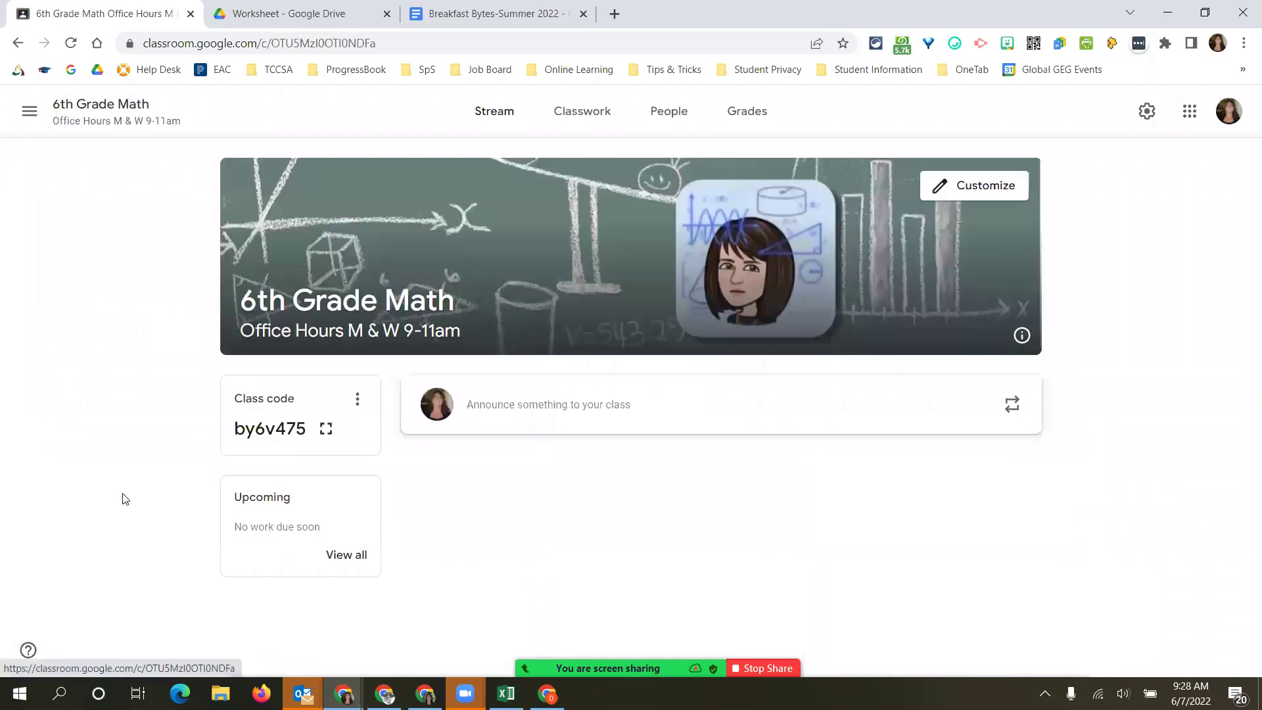
{"action": "left_click", "coordinate": [121, 503]}
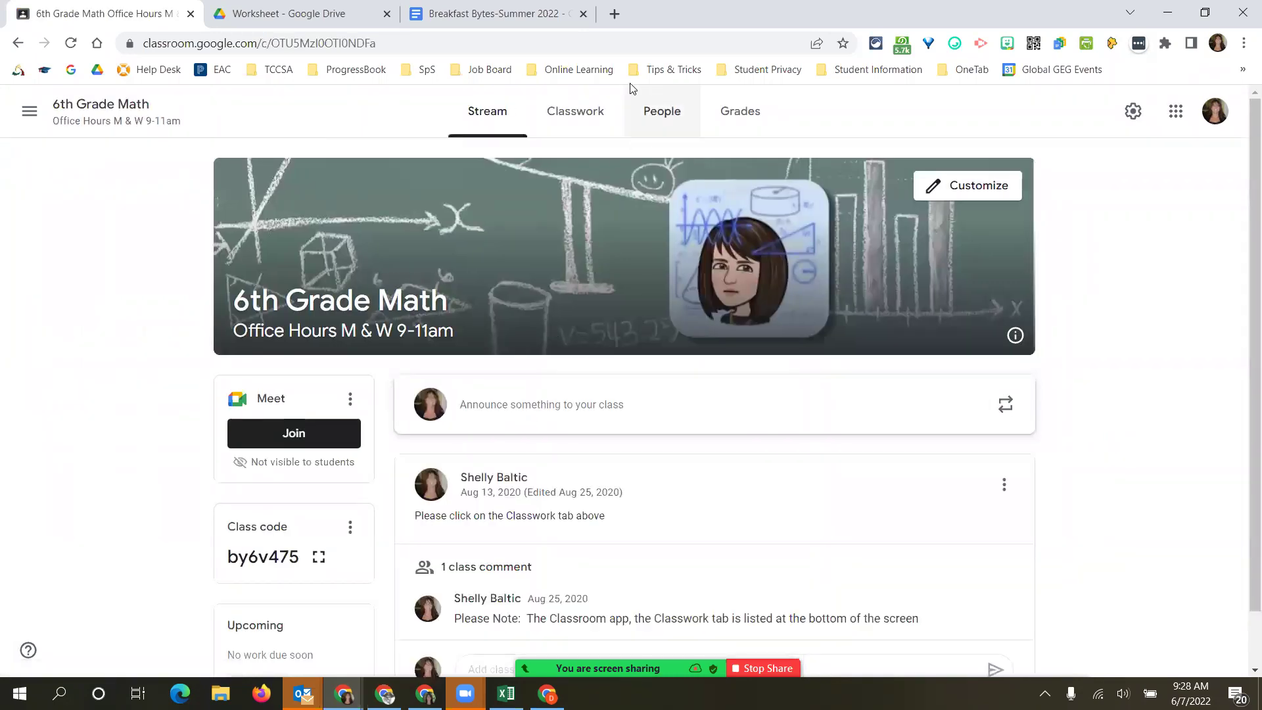
{"action": "left_click", "coordinate": [659, 111]}
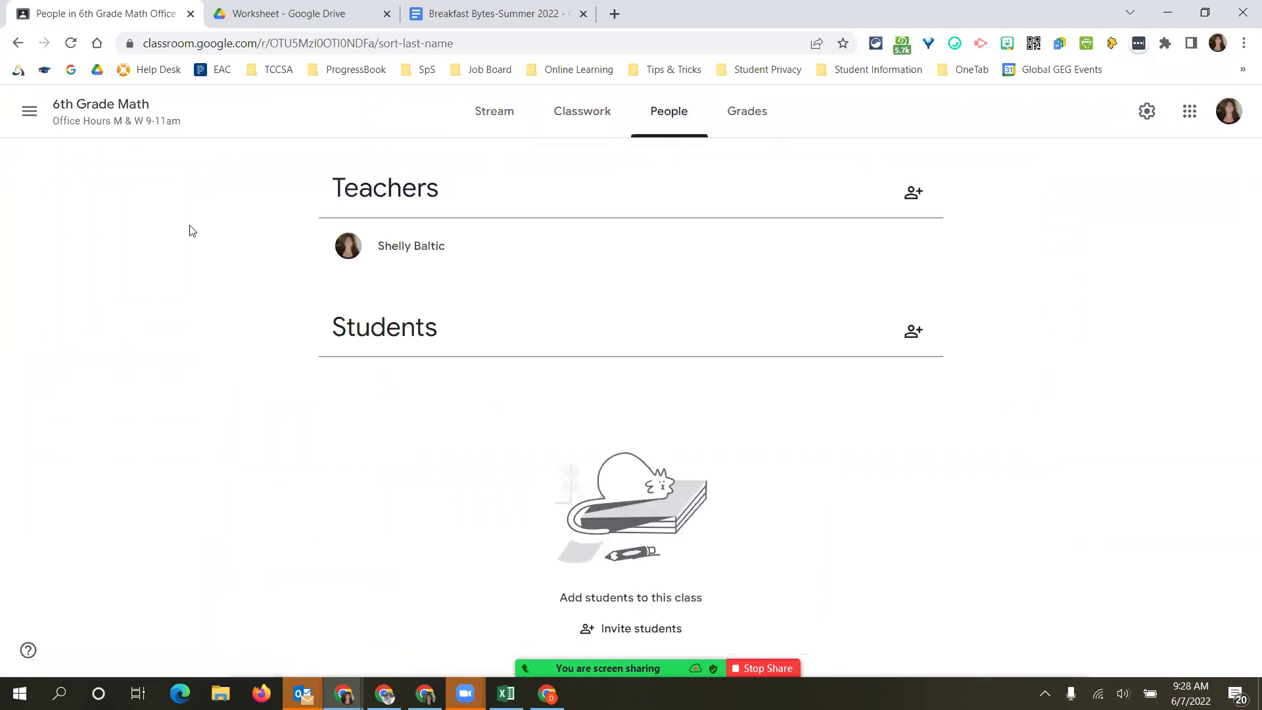
Switch to the Classroom-New Features class and view its list of teachers and students.
{"action": "left_click", "coordinate": [29, 113]}
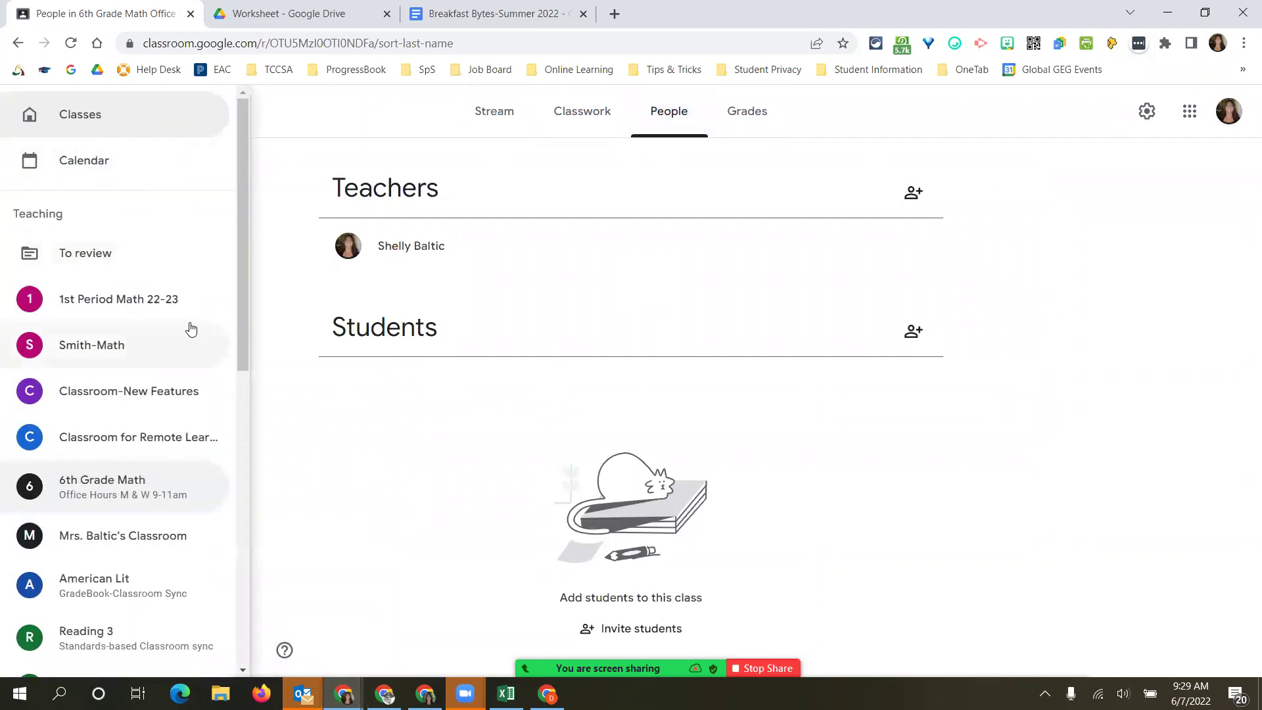
{"action": "left_click", "coordinate": [156, 395]}
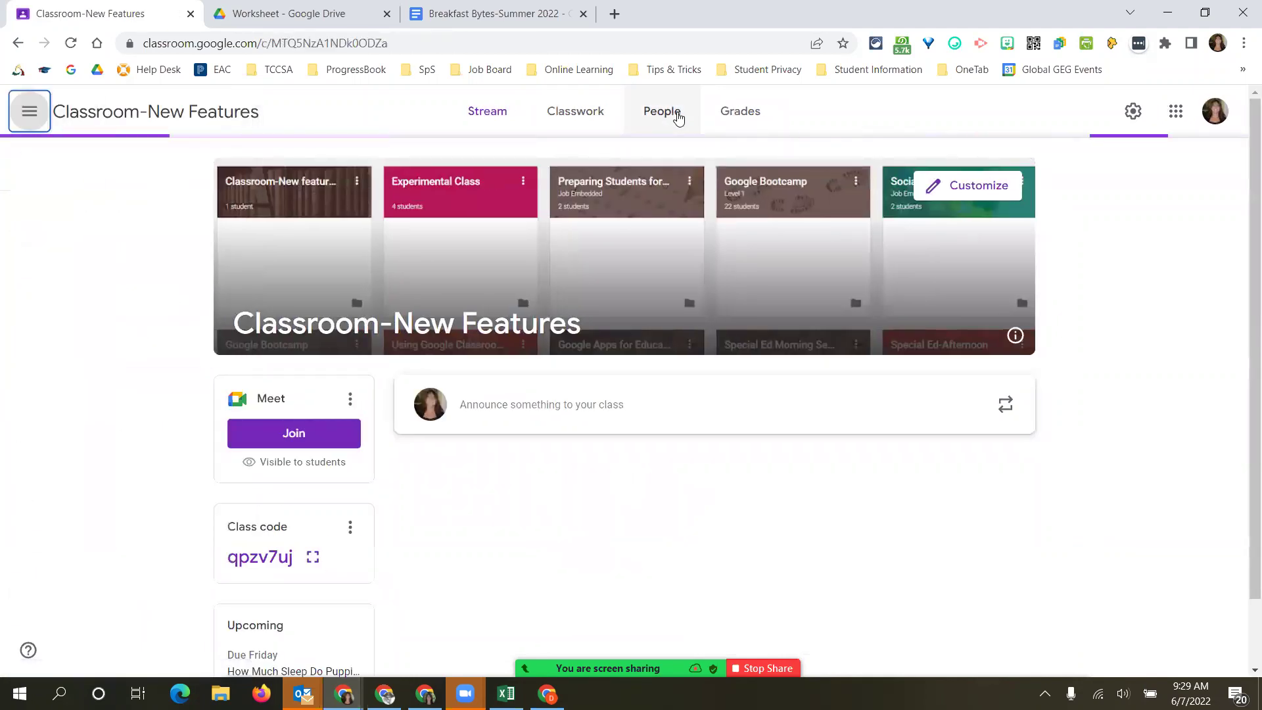
{"action": "left_click", "coordinate": [667, 112]}
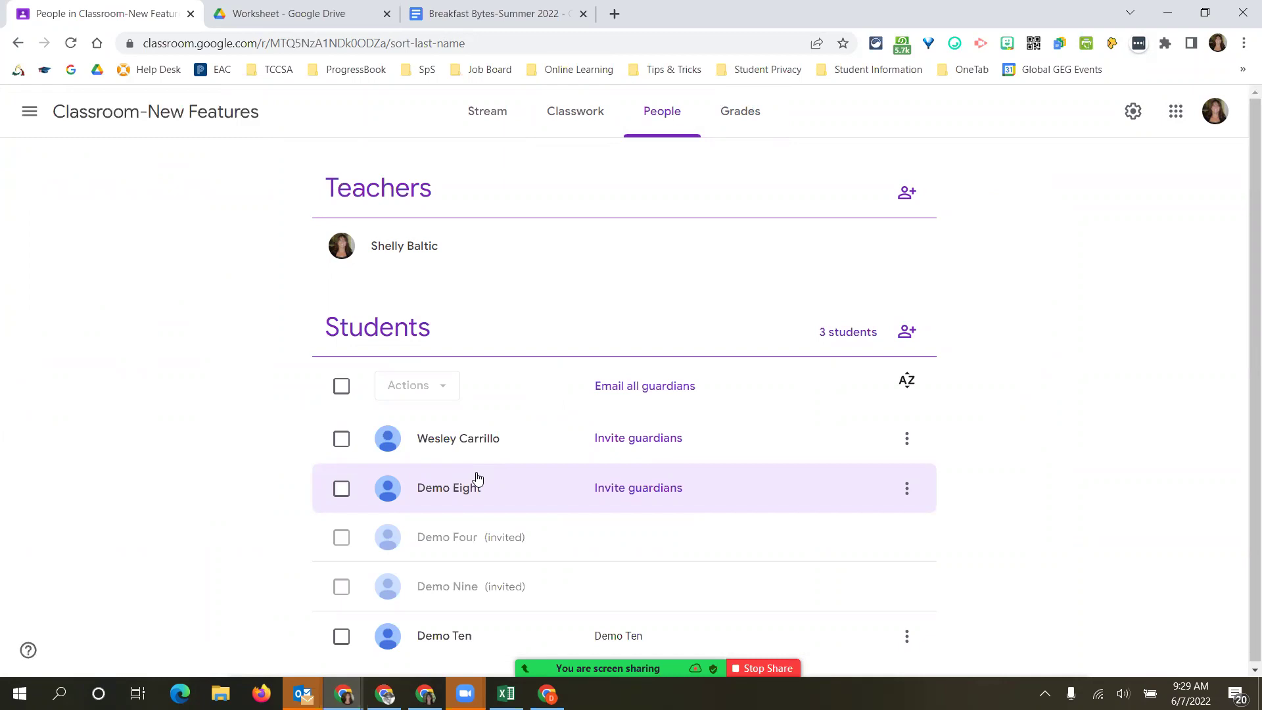
Select all students in the class roster and show the bulk actions available for them.
{"action": "left_click", "coordinate": [343, 386]}
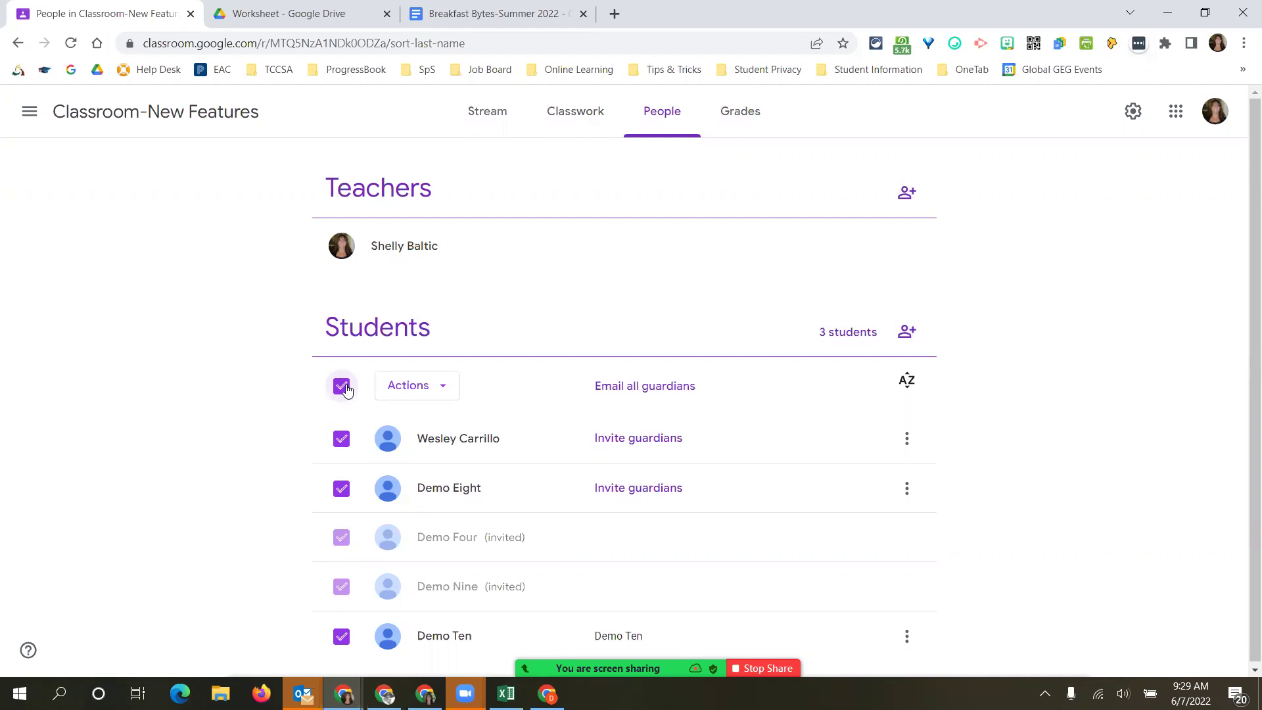
{"action": "left_click", "coordinate": [342, 388]}
{"action": "left_click", "coordinate": [342, 388]}
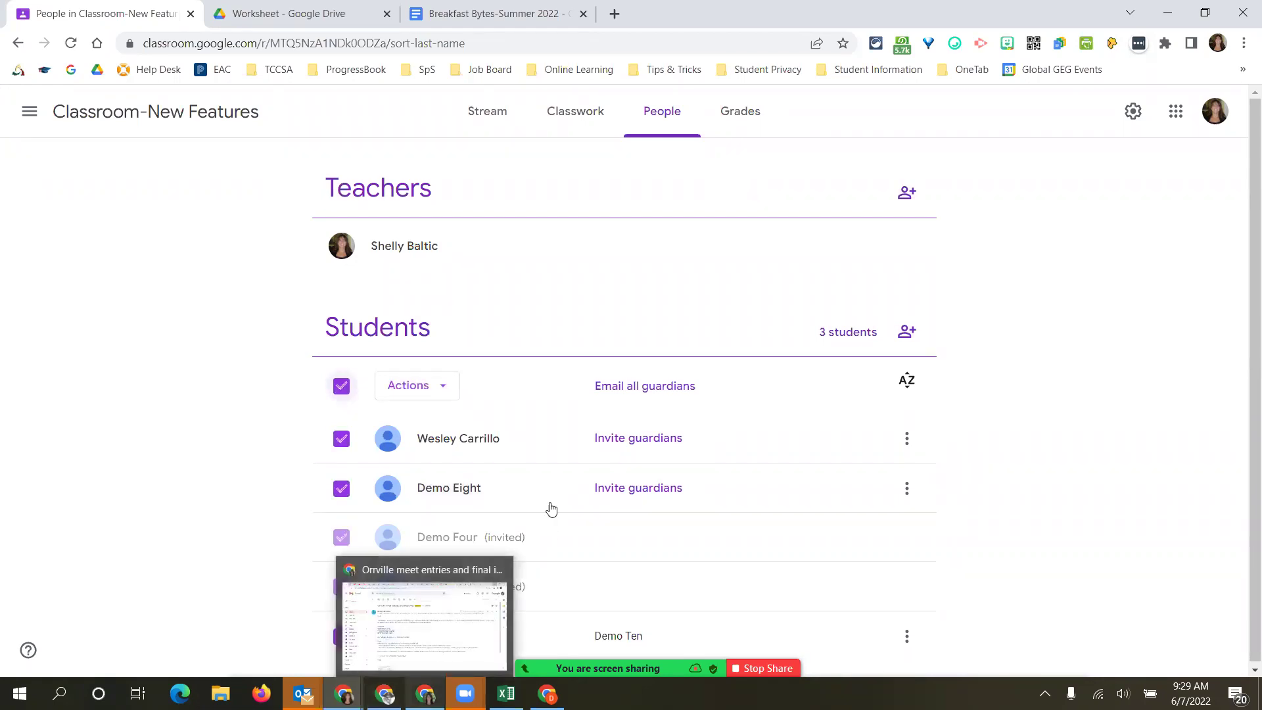
{"action": "left_click", "coordinate": [449, 389]}
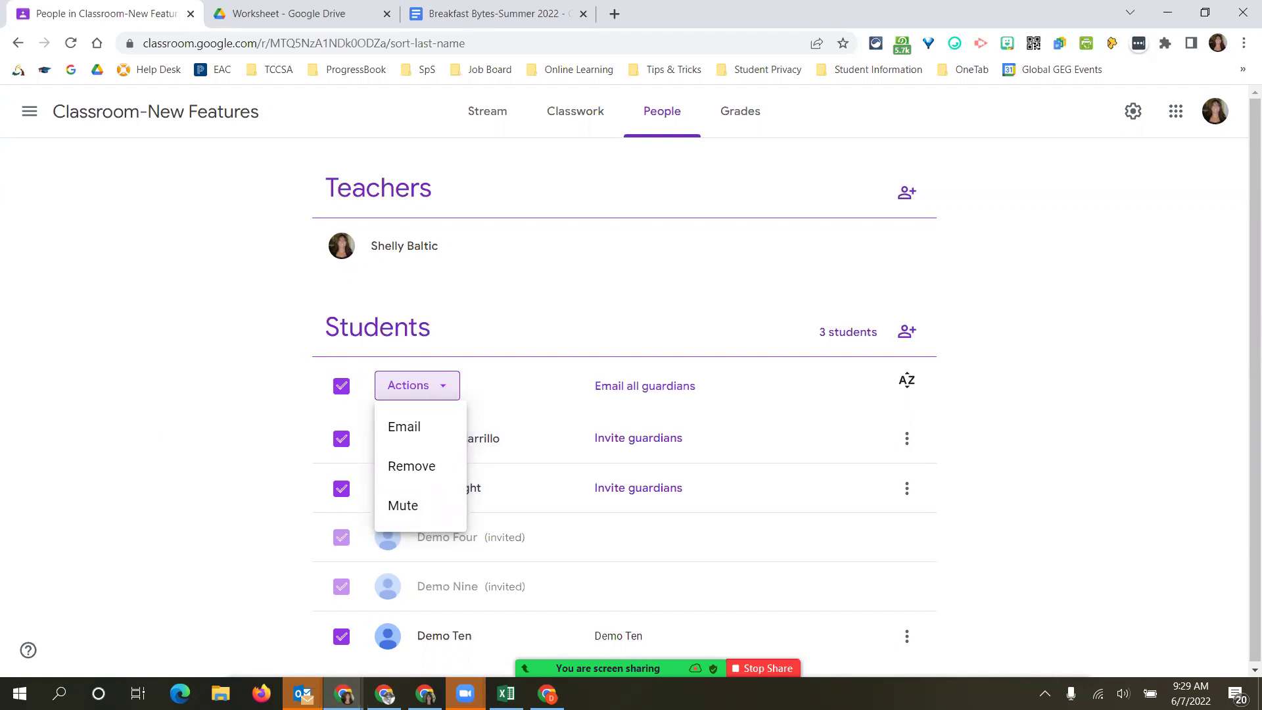
Switch to the 6th Grade Math class and view its teacher and student roster.
{"action": "left_click", "coordinate": [30, 111]}
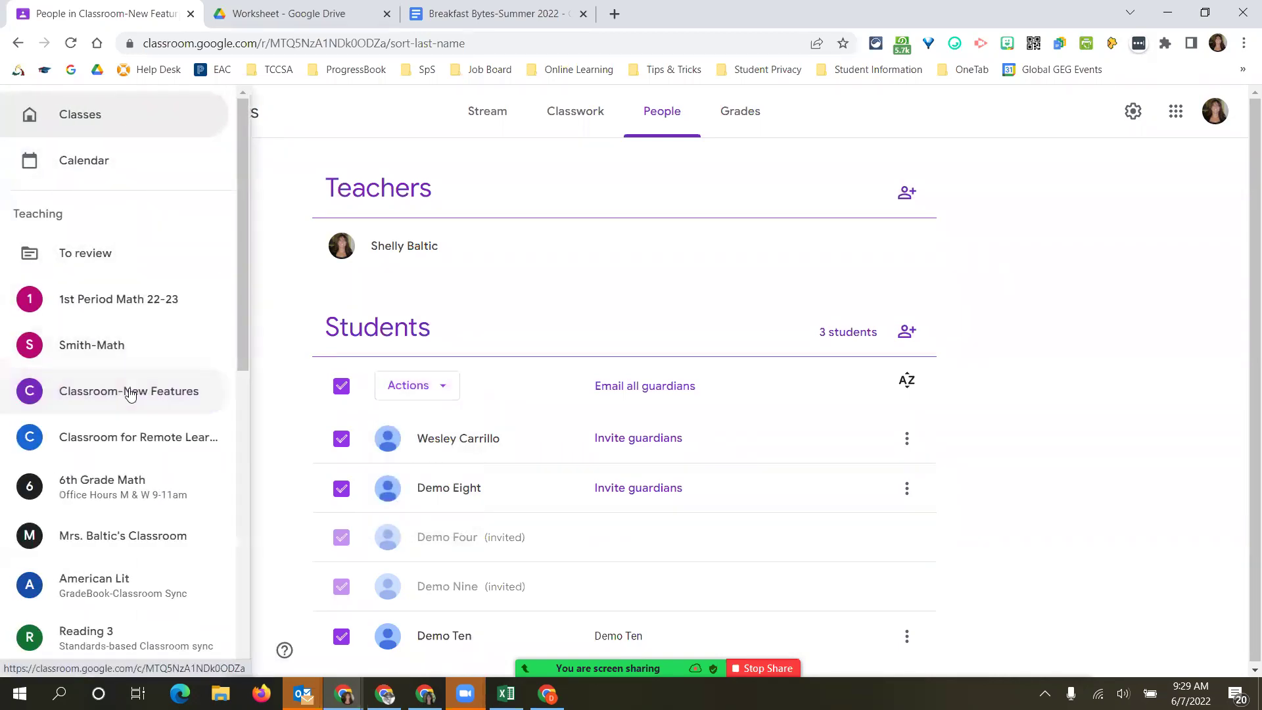
{"action": "left_click", "coordinate": [136, 501]}
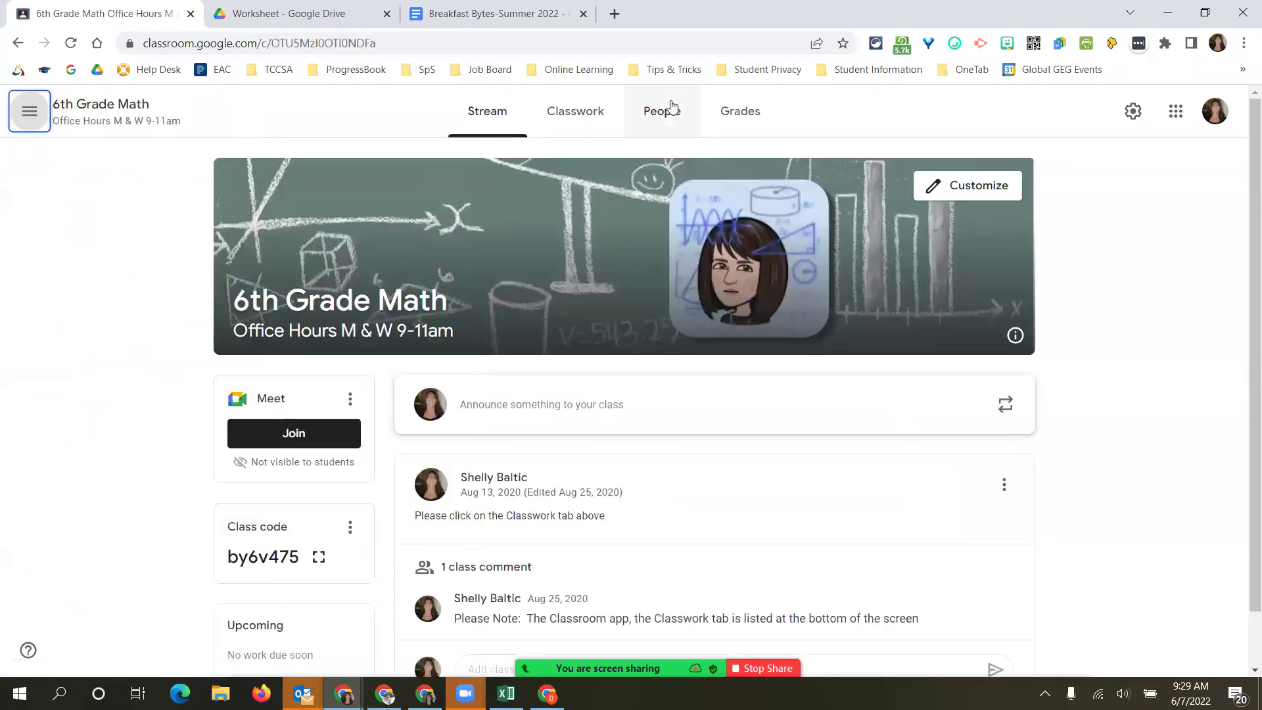
{"action": "left_click", "coordinate": [669, 108]}
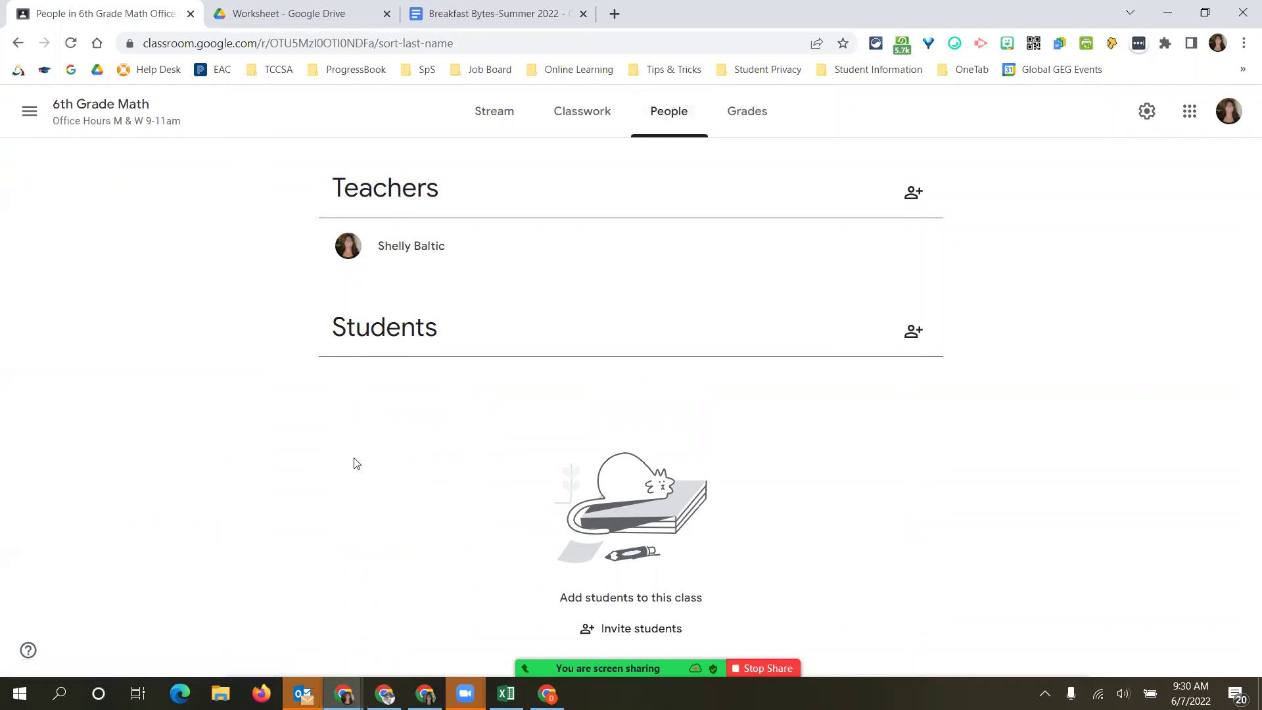
Return to the overview of all classes and archive the 6th Grade Math class.
{"action": "left_click", "coordinate": [30, 113]}
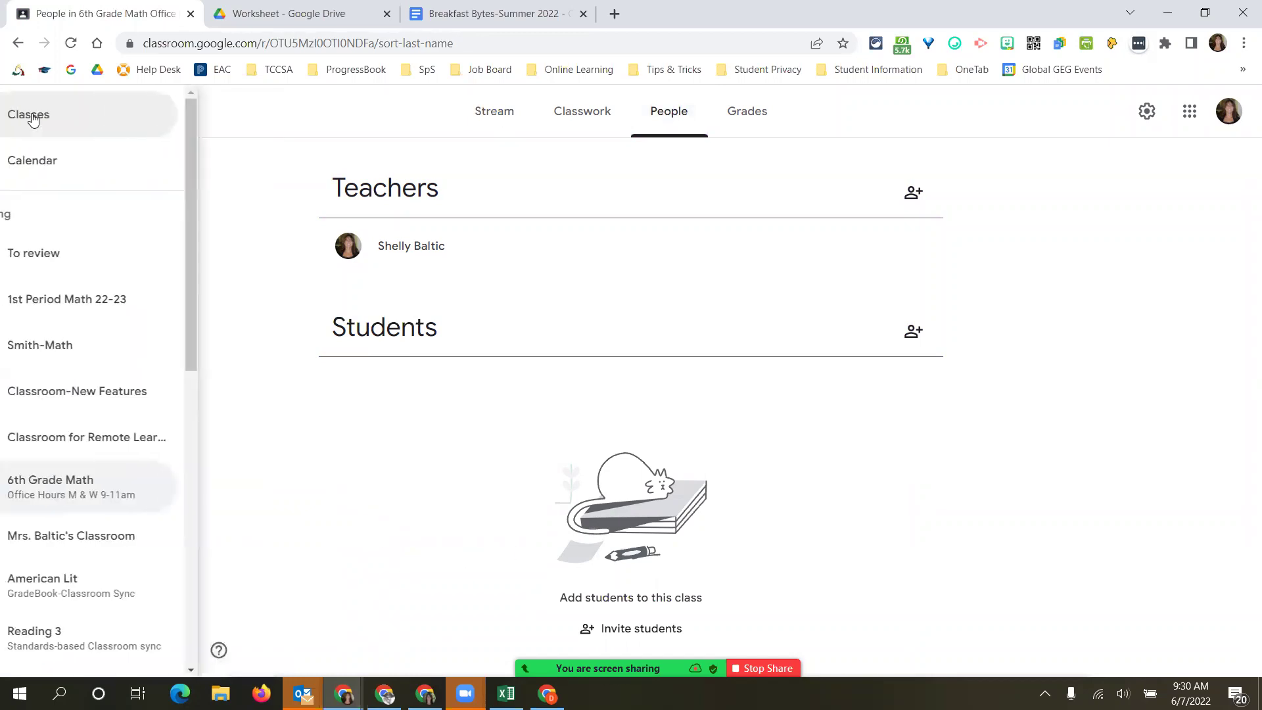
{"action": "left_click", "coordinate": [32, 117]}
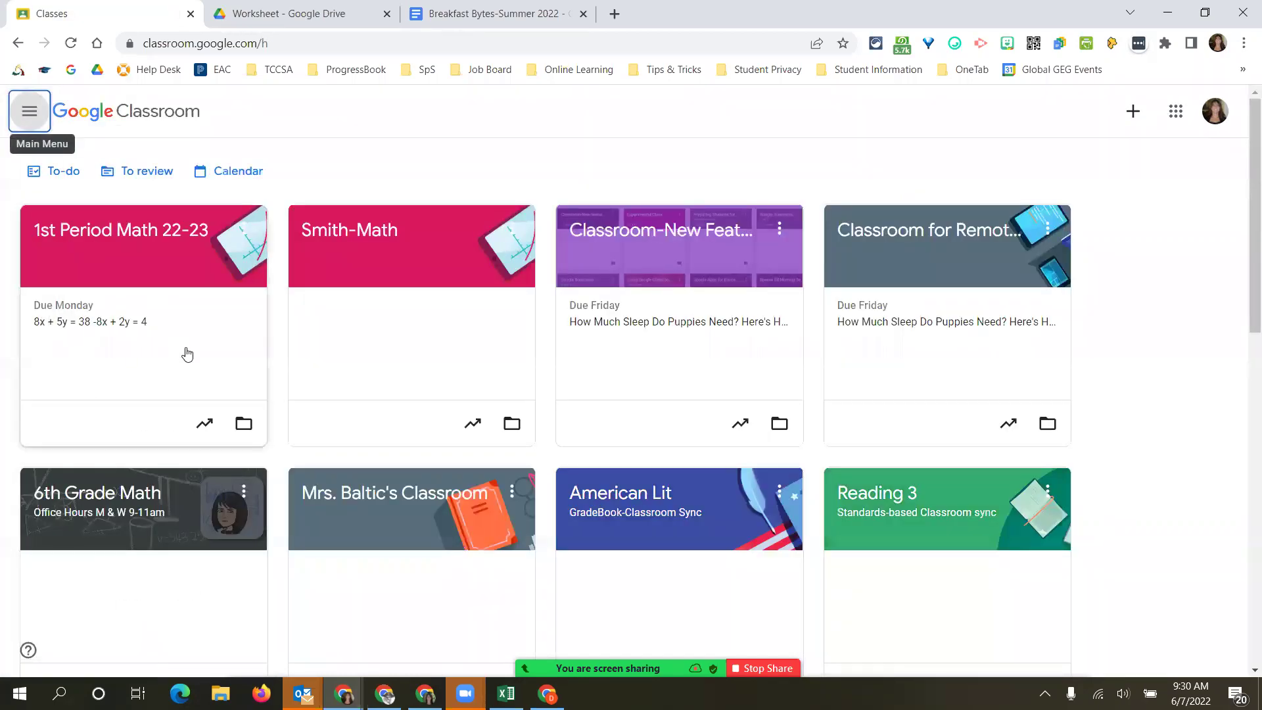
{"action": "left_click", "coordinate": [242, 498]}
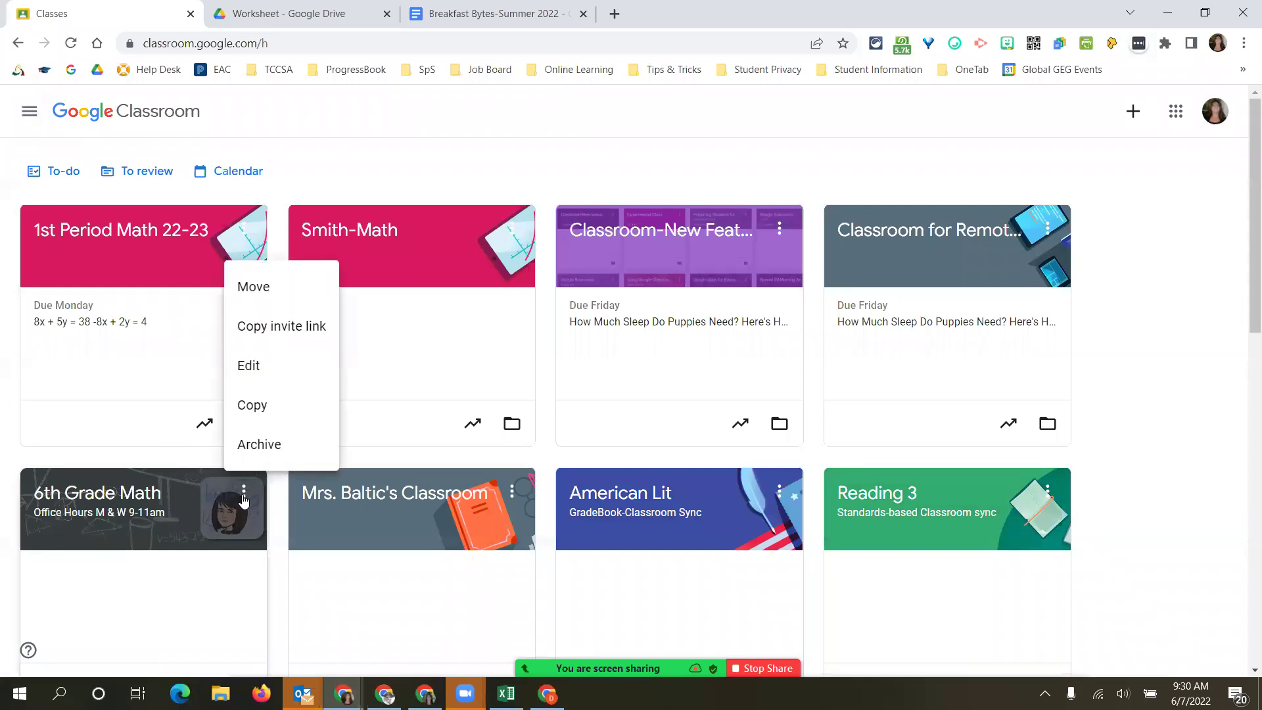
{"action": "left_click", "coordinate": [259, 444]}
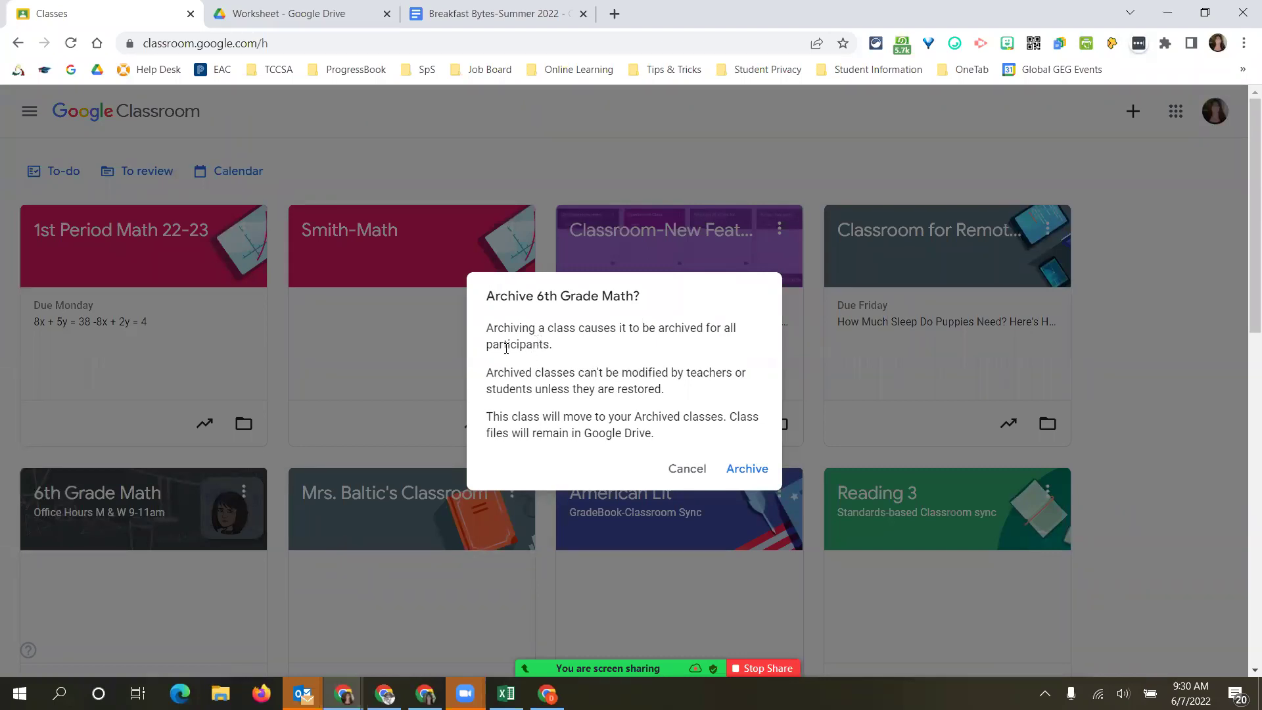
{"action": "left_click_drag", "start_coordinate": [660, 329], "coordinate": [686, 354]}
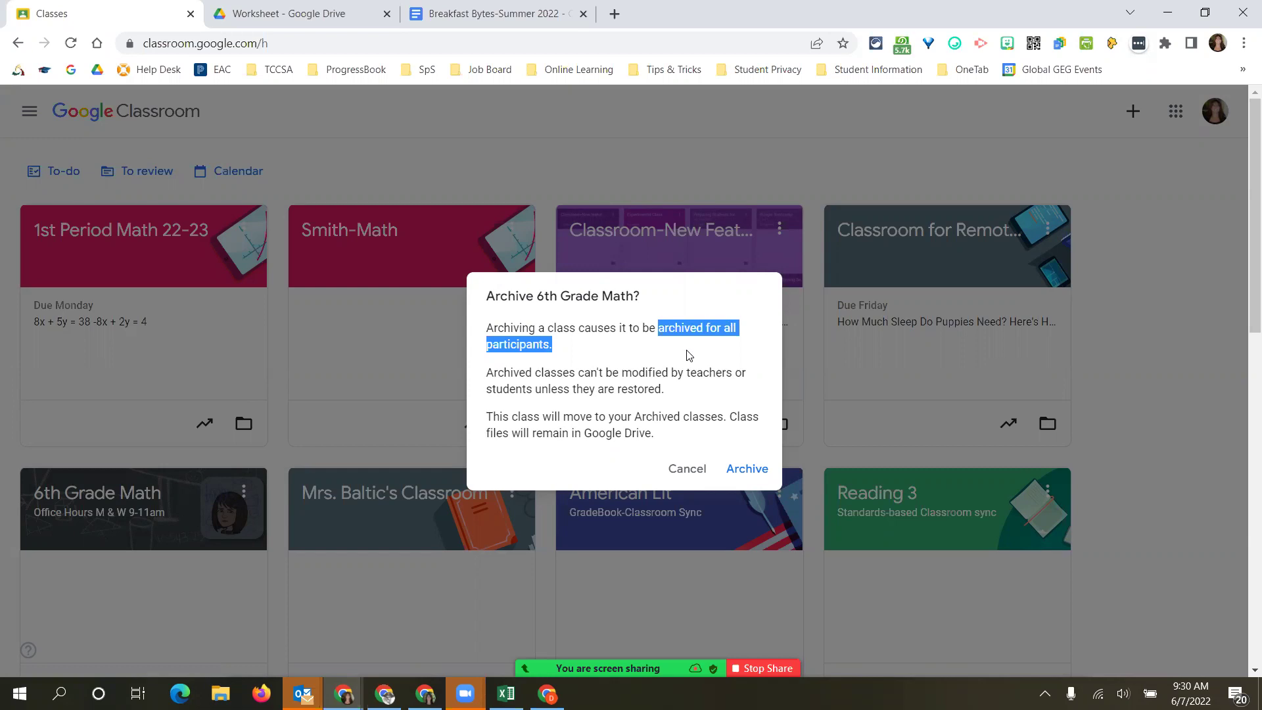
{"action": "left_click_drag", "start_coordinate": [579, 373], "coordinate": [661, 390]}
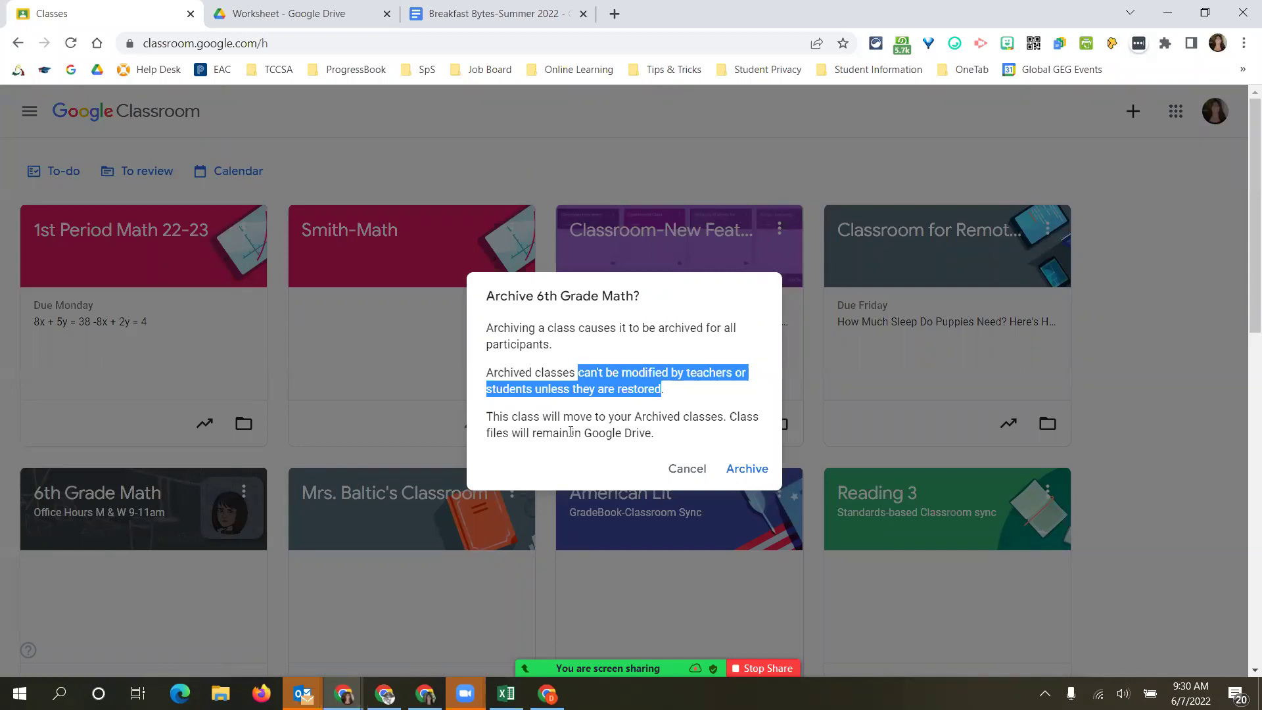
{"action": "left_click_drag", "start_coordinate": [727, 417], "coordinate": [733, 436]}
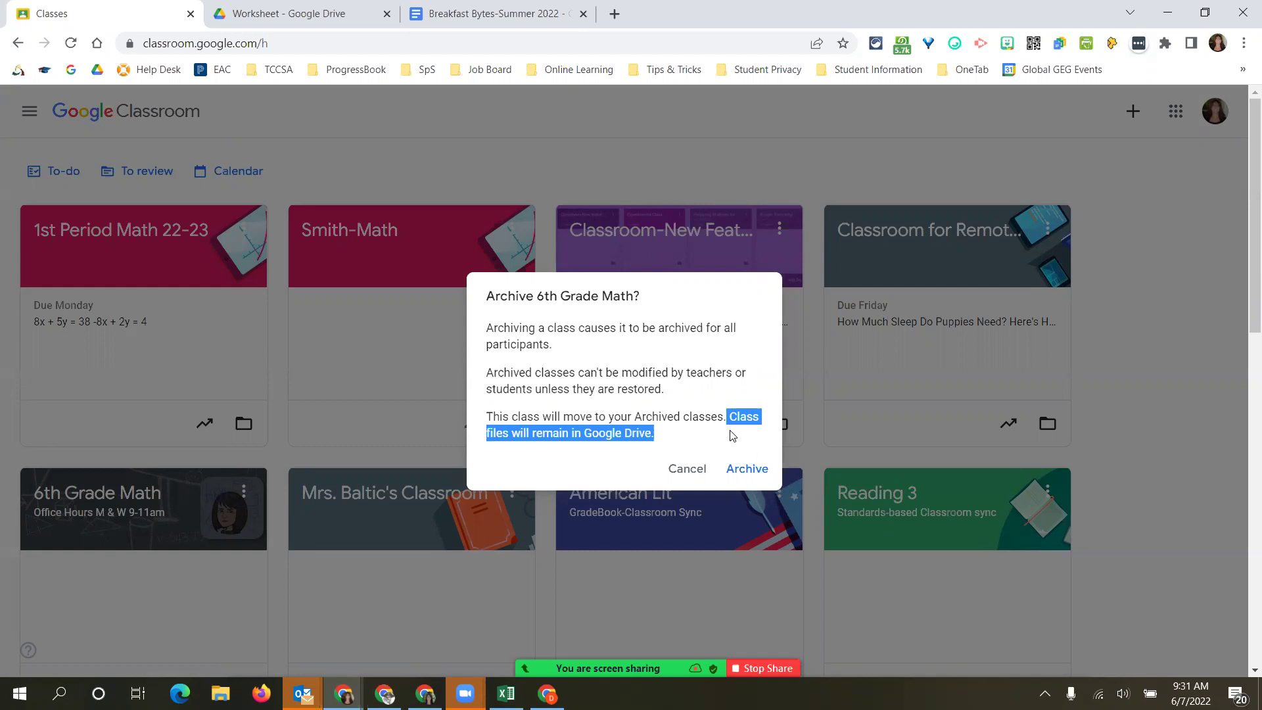
{"action": "left_click", "coordinate": [699, 451]}
{"action": "left_click", "coordinate": [749, 470]}
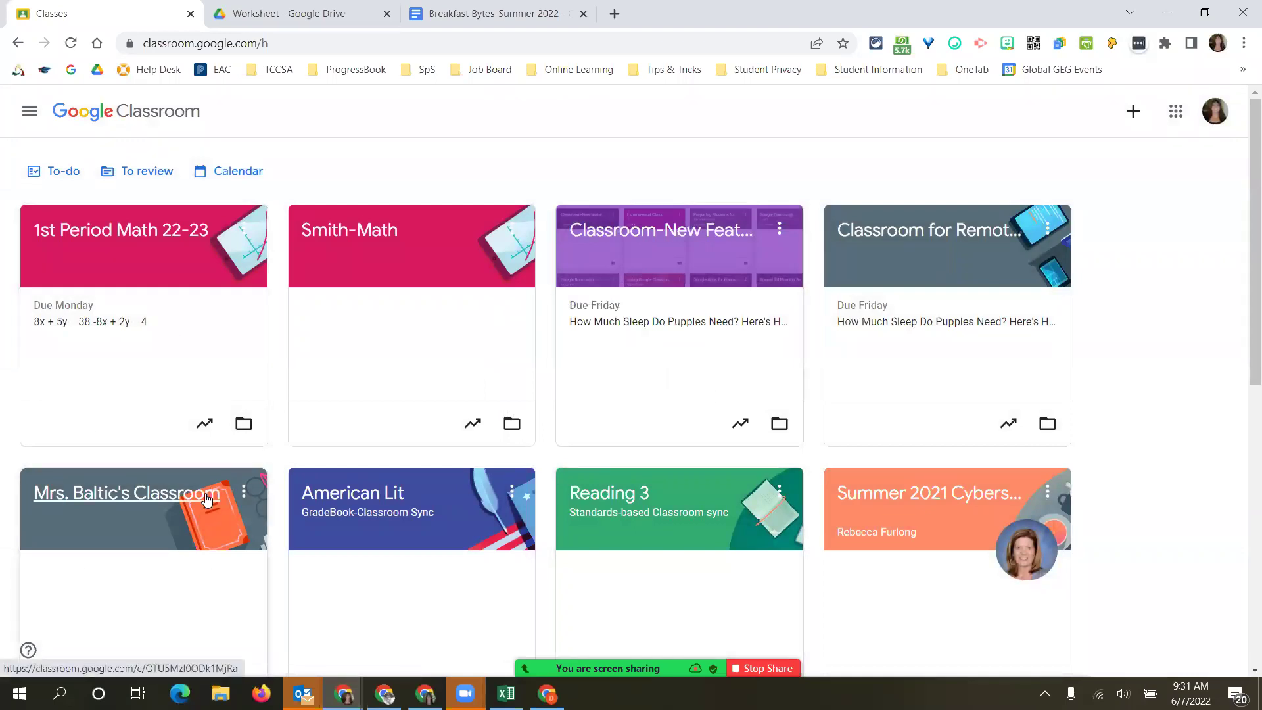
Look over the remaining active classes and open the list of archived classes.
{"action": "scroll", "coordinate": [205, 499], "scroll_direction": "down", "scroll_amount": 7}
{"action": "scroll", "coordinate": [217, 506], "scroll_direction": "up", "scroll_amount": 9}
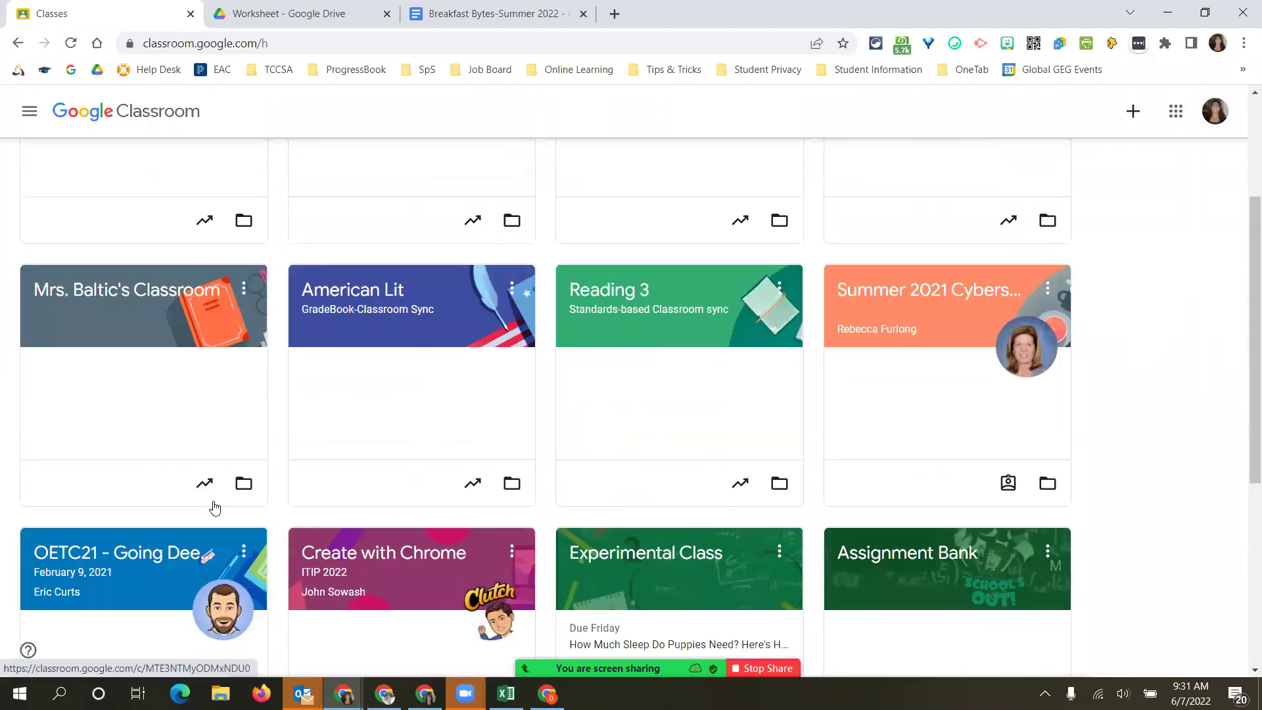
{"action": "left_click", "coordinate": [29, 111]}
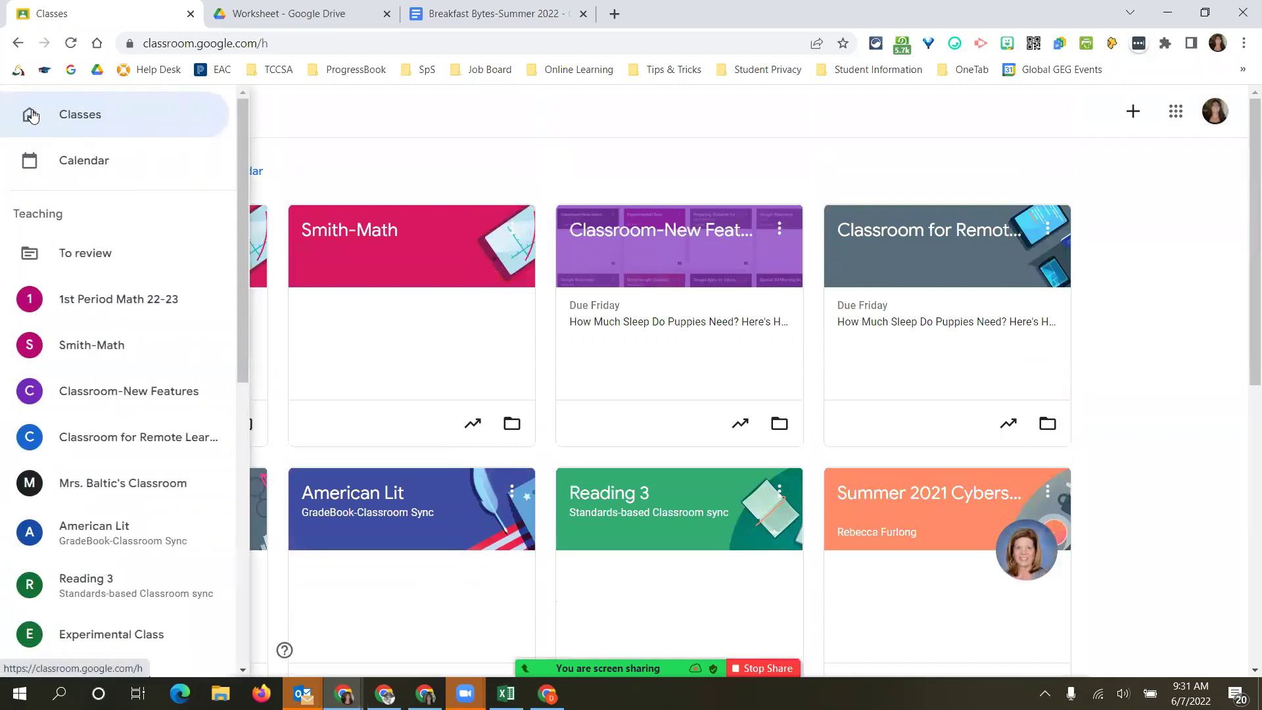
{"action": "scroll", "coordinate": [102, 369], "scroll_direction": "down", "scroll_amount": 10}
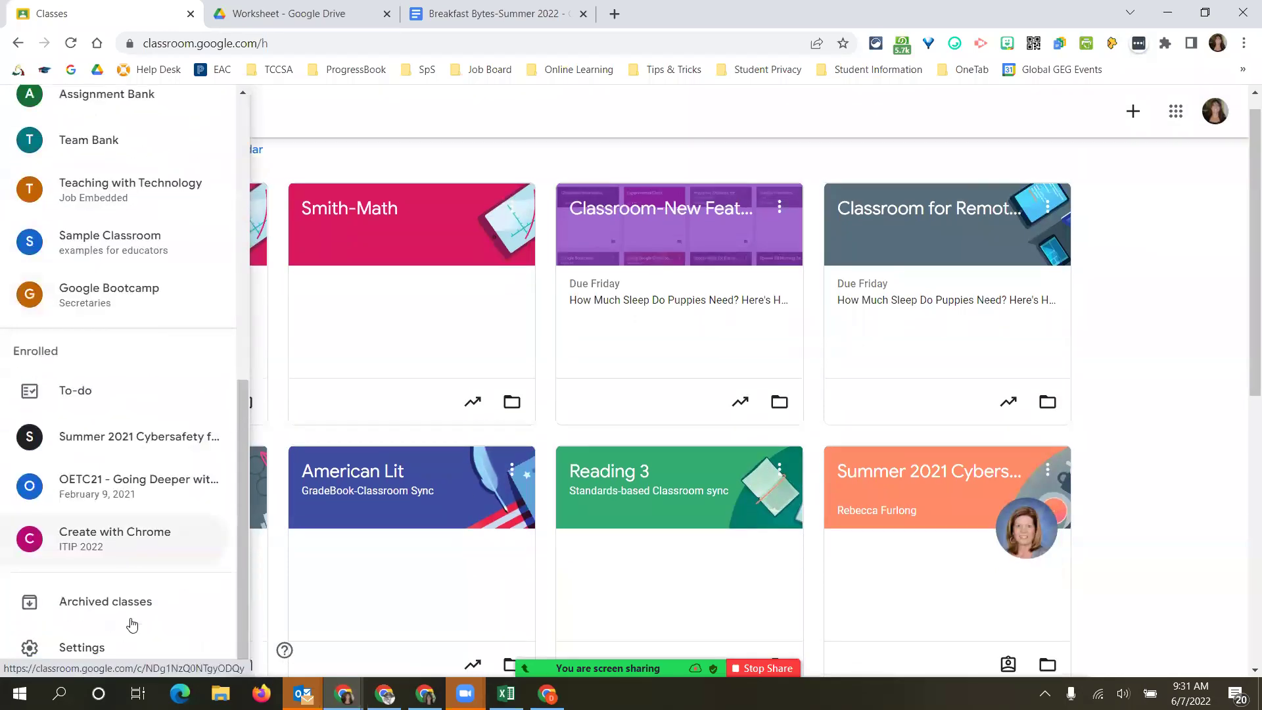
{"action": "scroll", "coordinate": [131, 612], "scroll_direction": "down", "scroll_amount": 2}
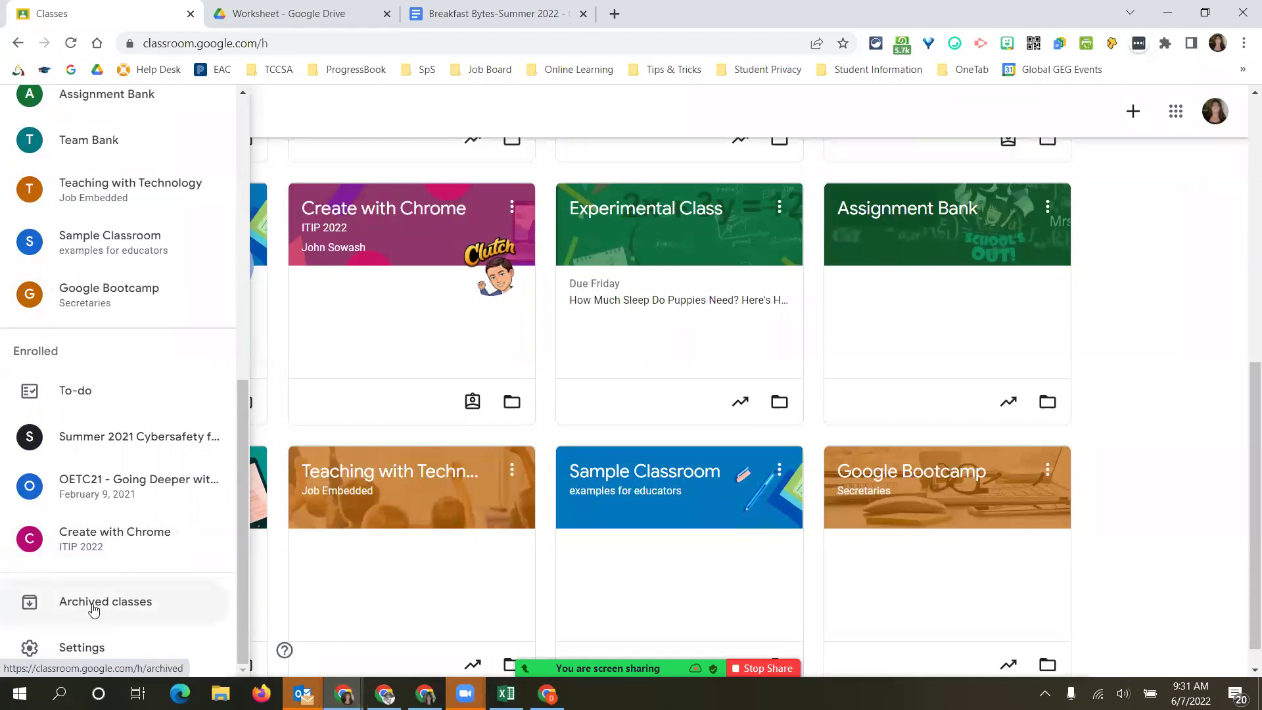
{"action": "left_click", "coordinate": [94, 610]}
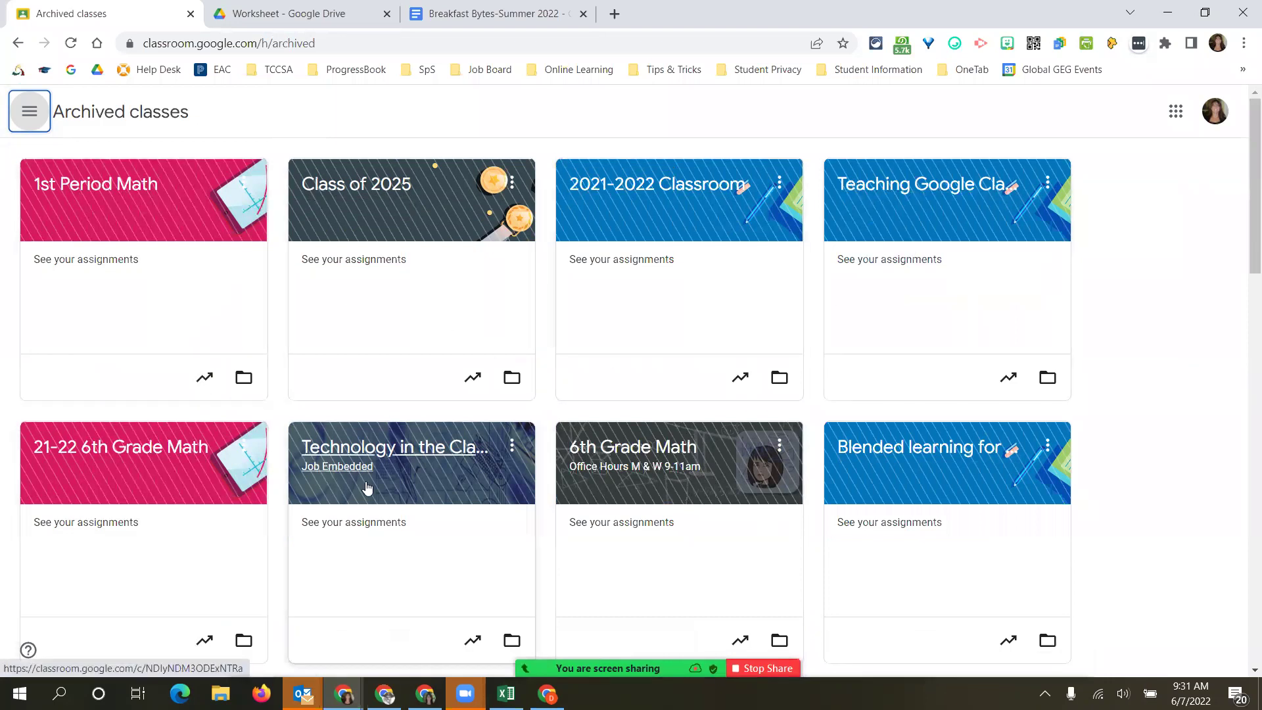
Open the archived 6th Grade Math class's classwork and check the options for the Daily Bellwork question.
{"action": "left_click", "coordinate": [656, 463]}
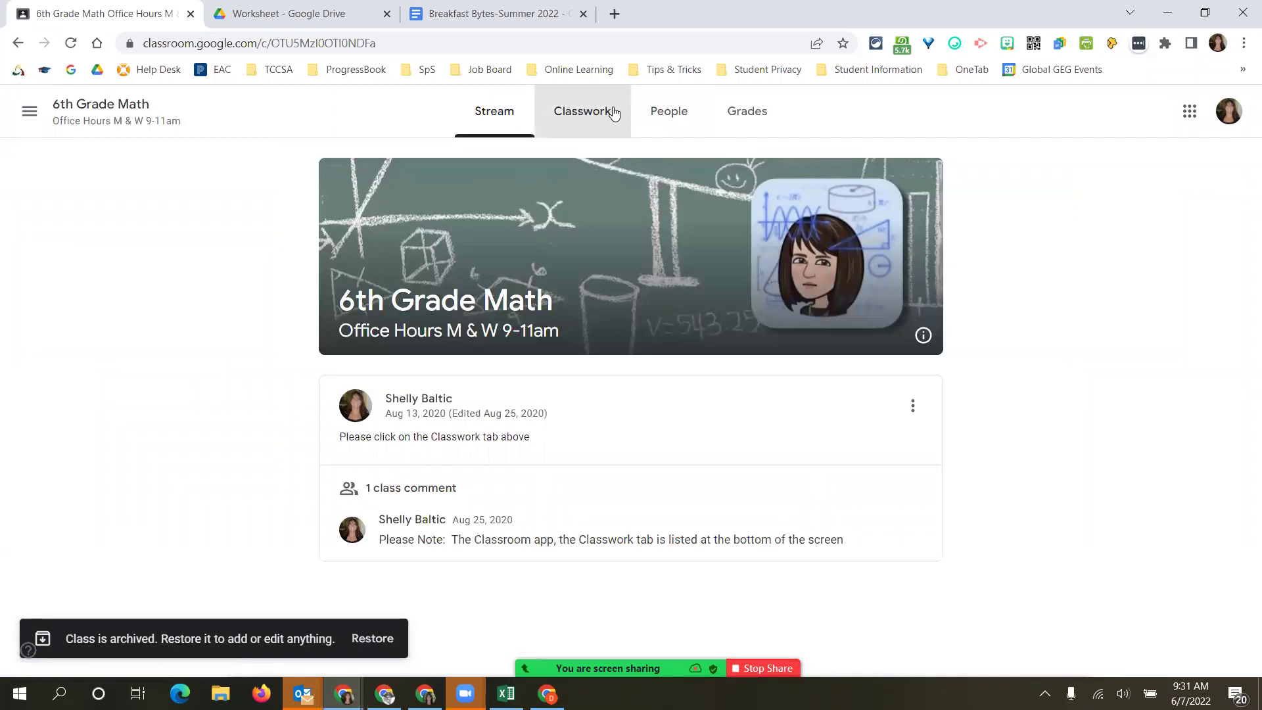
{"action": "left_click", "coordinate": [582, 111]}
{"action": "scroll", "coordinate": [422, 248], "scroll_direction": "down", "scroll_amount": 2}
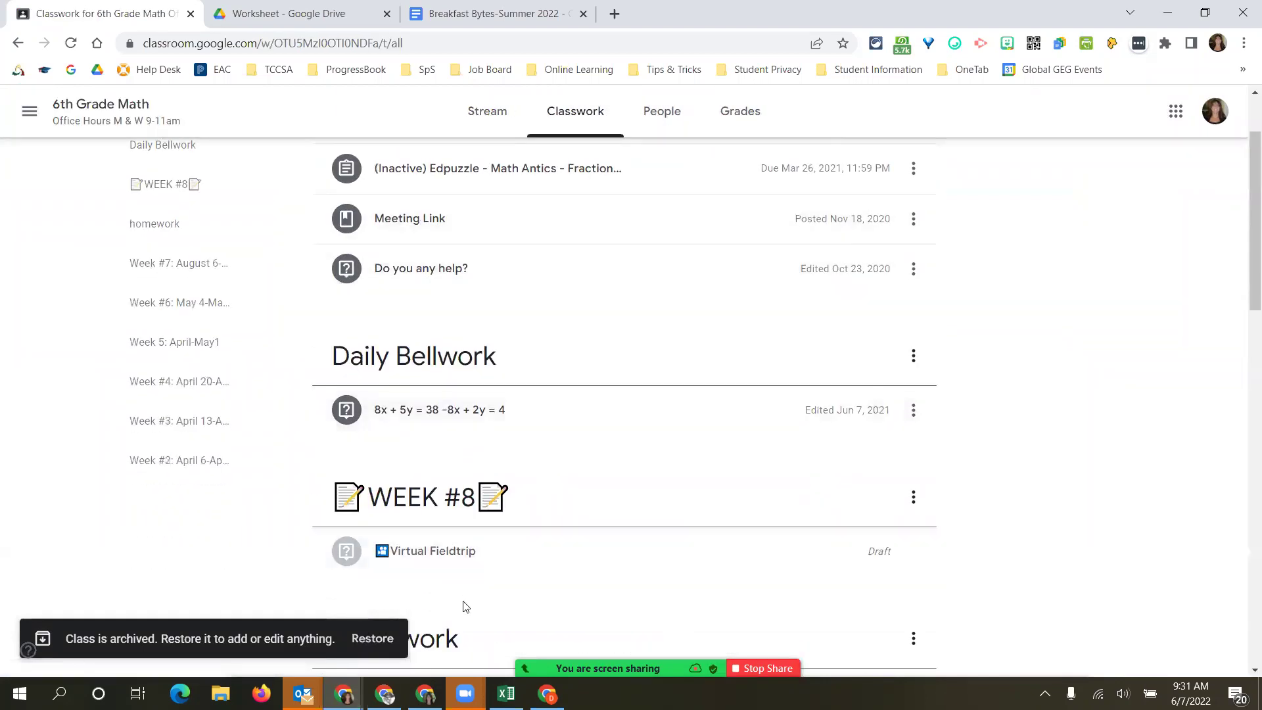
{"action": "left_click", "coordinate": [914, 413]}
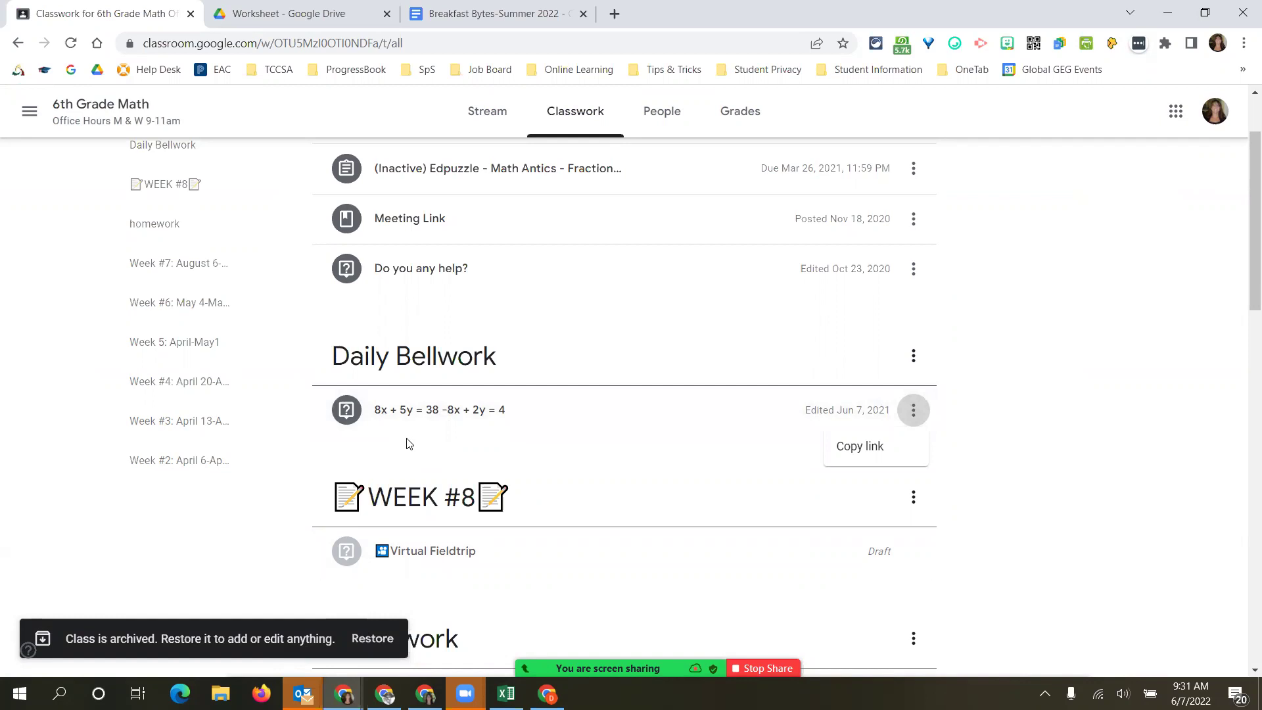
{"action": "scroll", "coordinate": [392, 443], "scroll_direction": "up", "scroll_amount": 2}
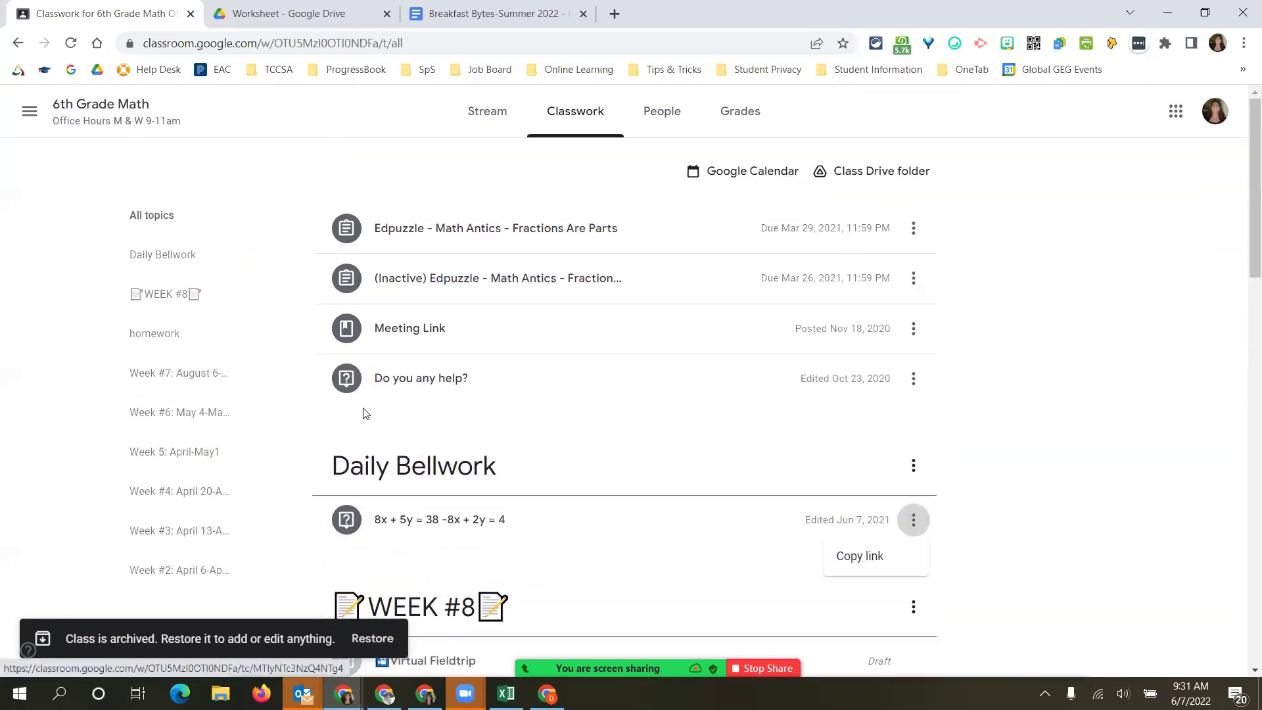
Return to the overview of all classes and open the classwork of 1st Period Math 22-23.
{"action": "left_click", "coordinate": [26, 113]}
{"action": "left_click", "coordinate": [60, 118]}
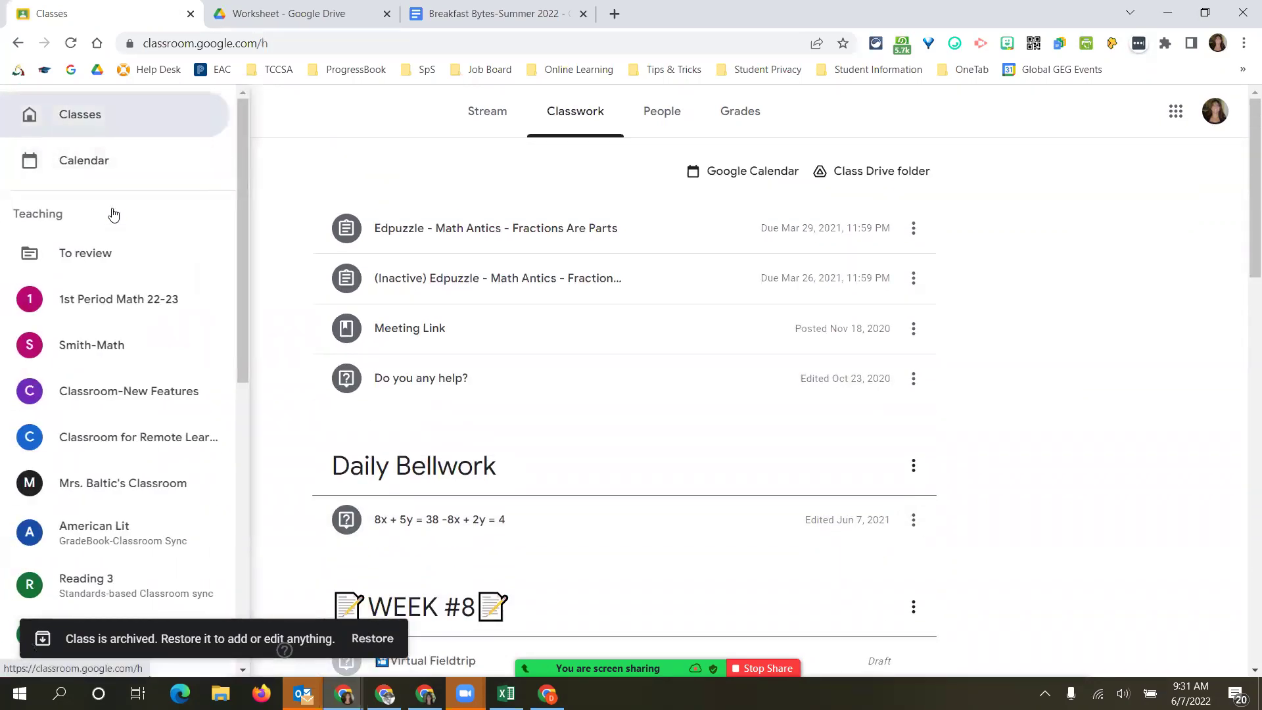
{"action": "scroll", "coordinate": [118, 364], "scroll_direction": "up", "scroll_amount": 10}
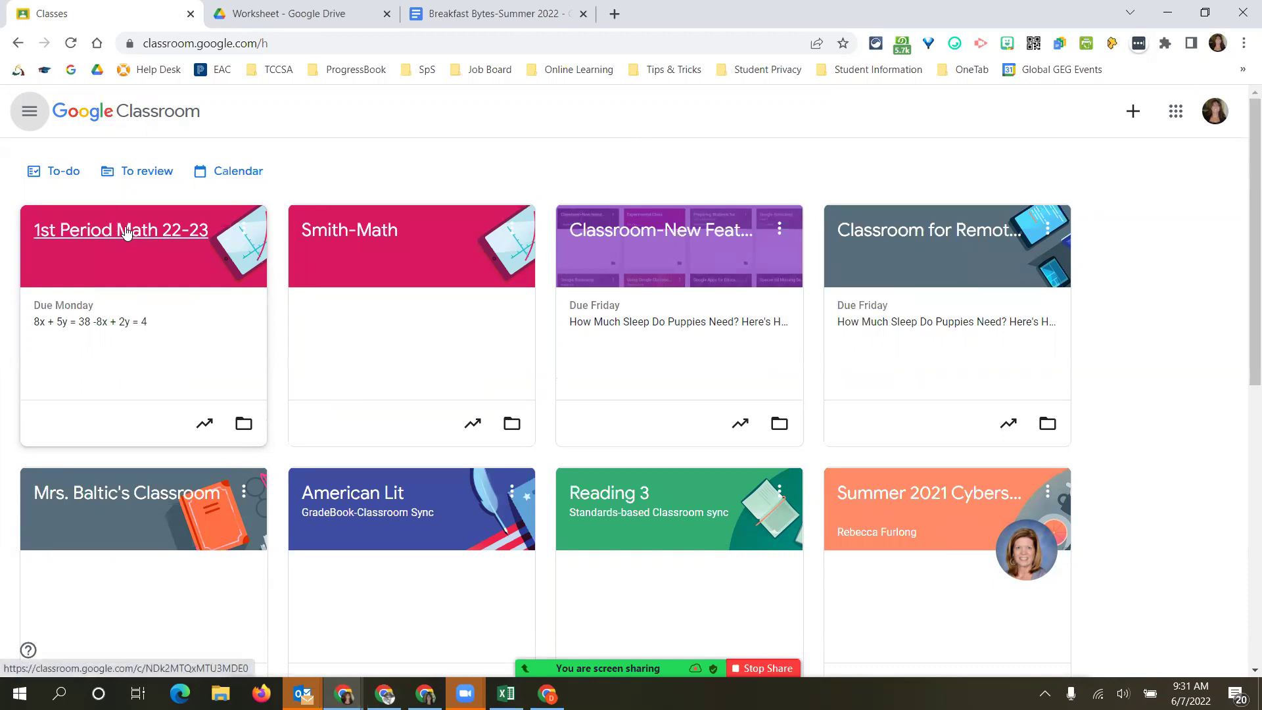
{"action": "left_click", "coordinate": [113, 229]}
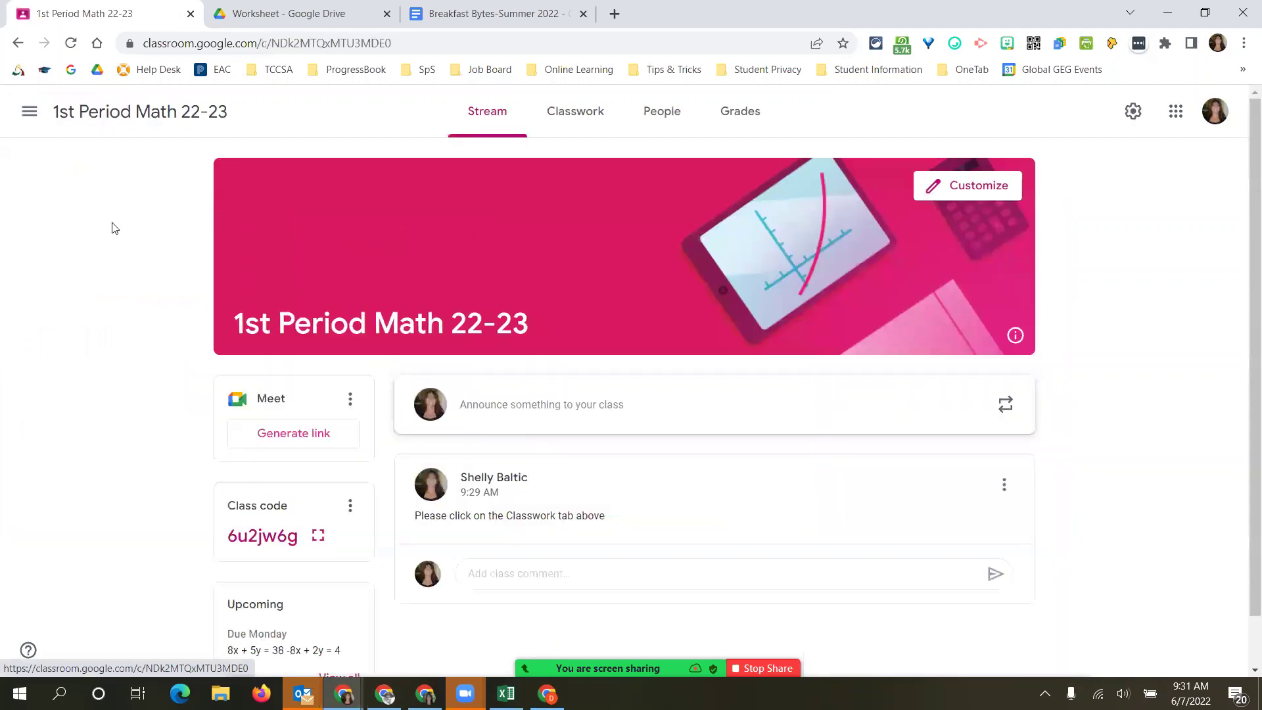
{"action": "left_click", "coordinate": [583, 108]}
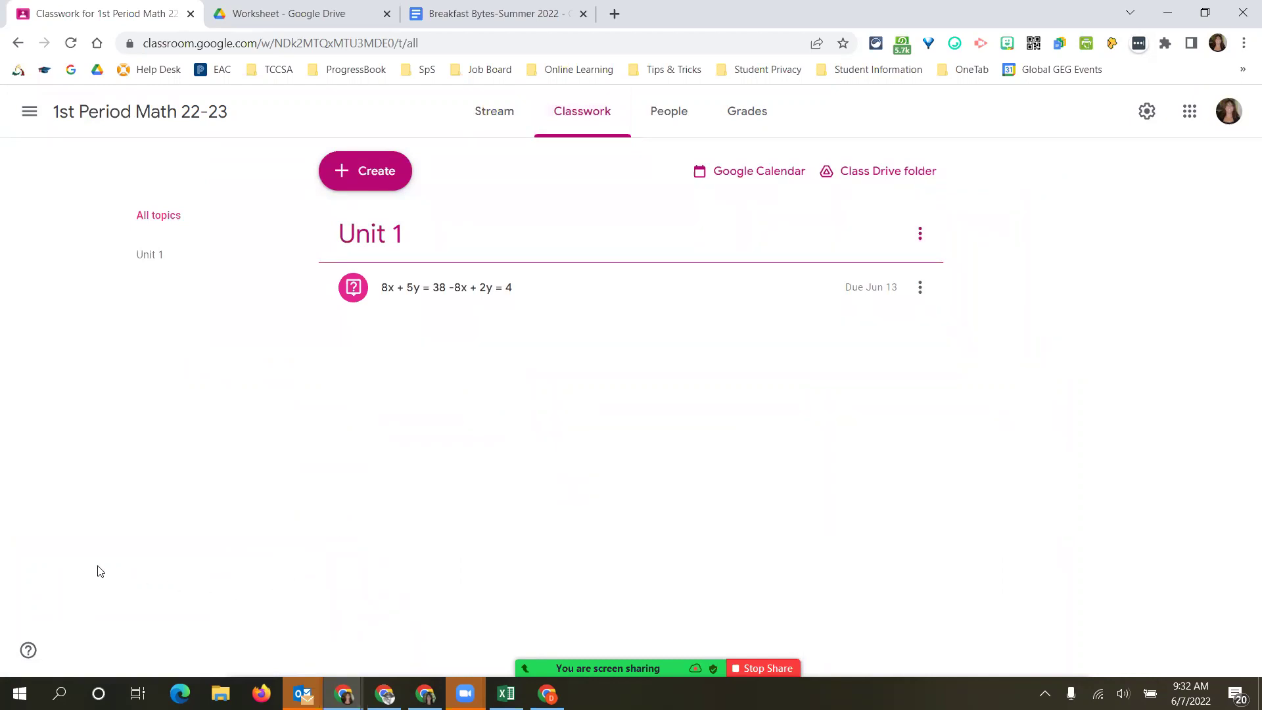
Start reusing a post in 1st Period Math 22-23, choosing the archived 6th Grade Math as the source class.
{"action": "left_click", "coordinate": [385, 172]}
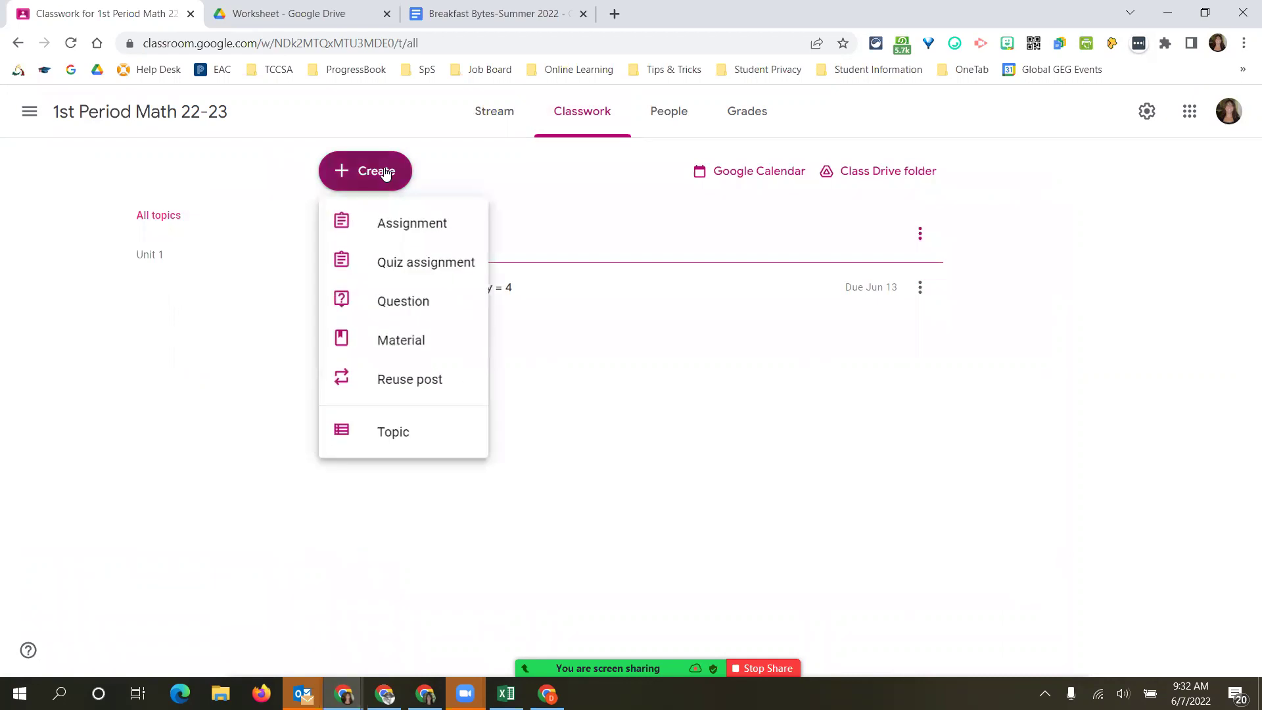
{"action": "left_click", "coordinate": [390, 395]}
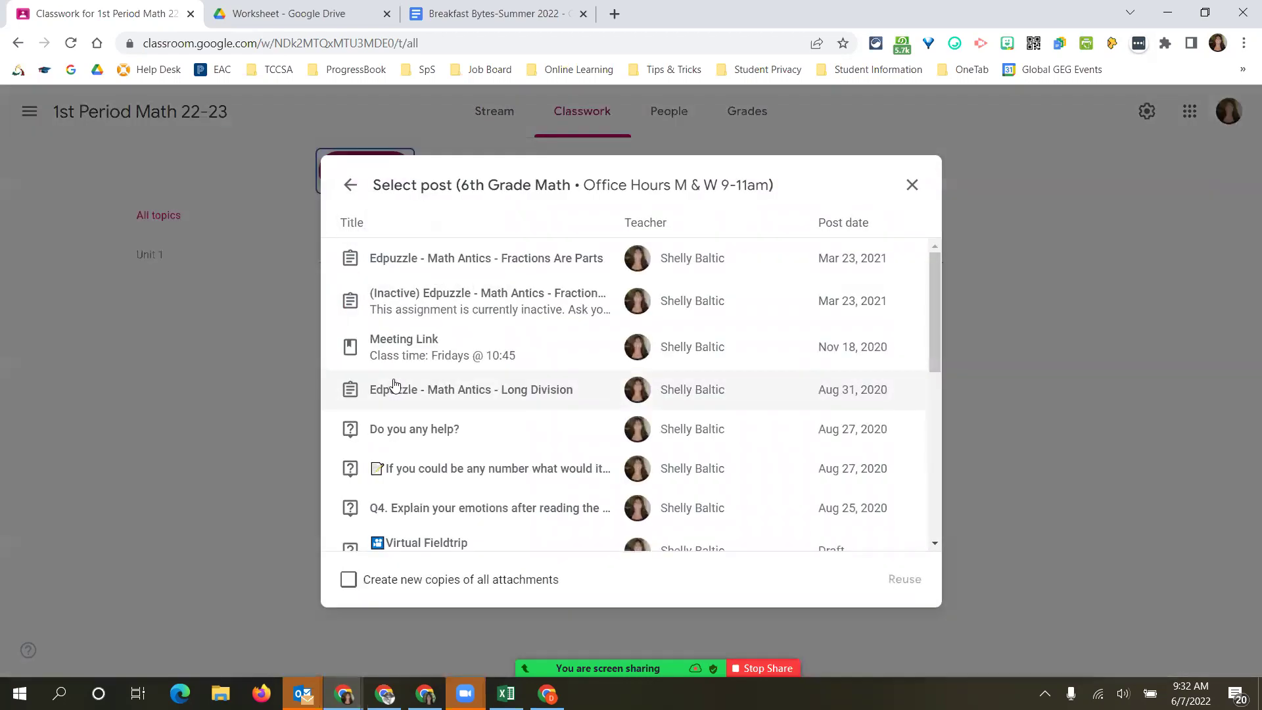
{"action": "left_click", "coordinate": [348, 180]}
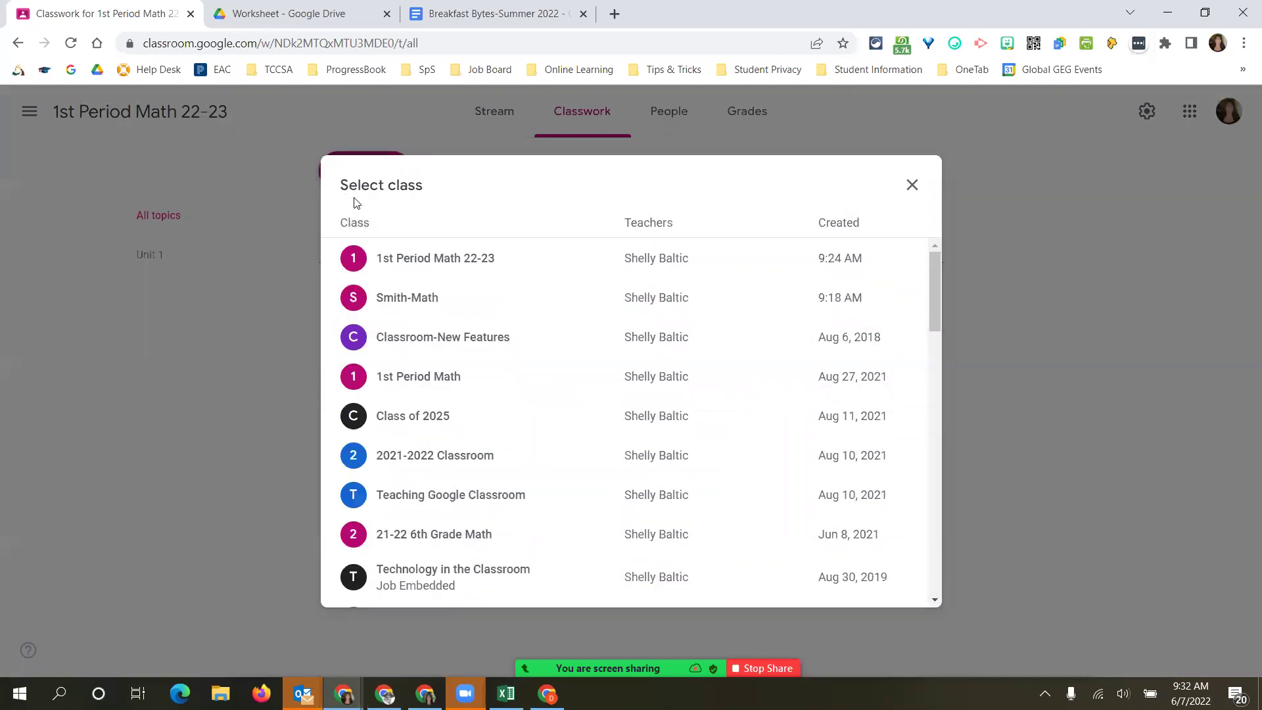
{"action": "scroll", "coordinate": [426, 368], "scroll_direction": "down", "scroll_amount": 3}
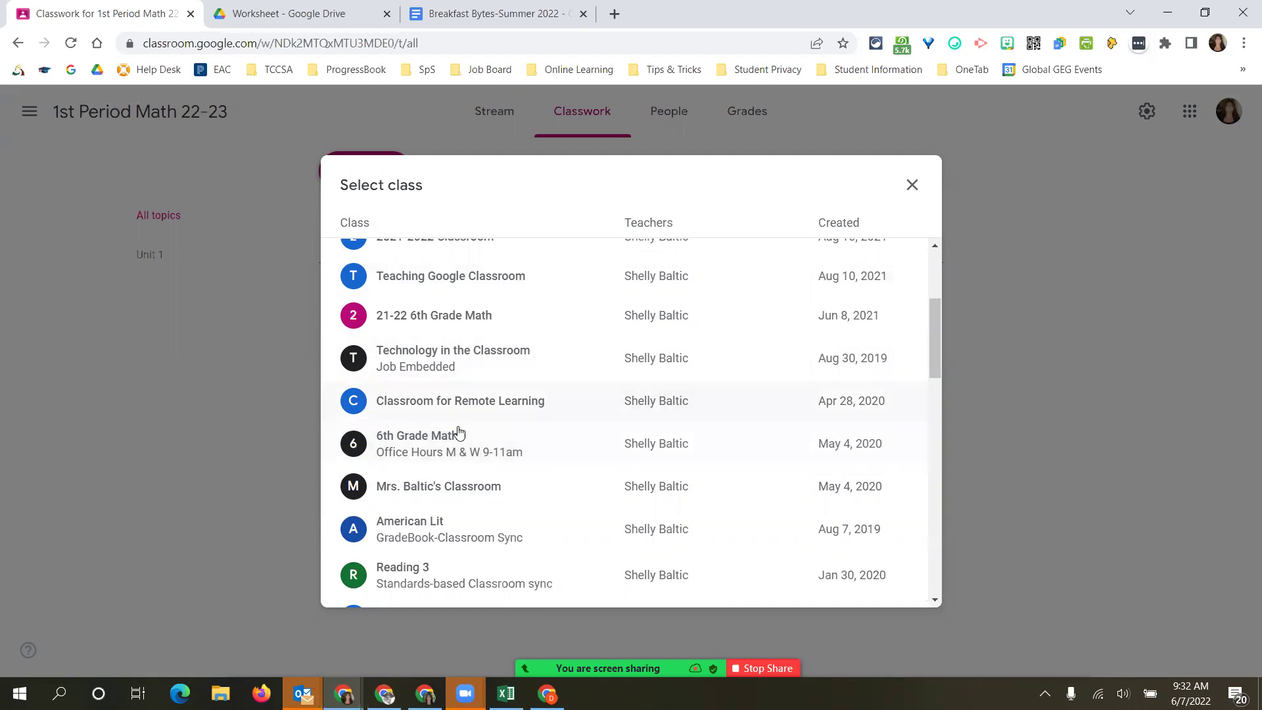
{"action": "left_click", "coordinate": [406, 441]}
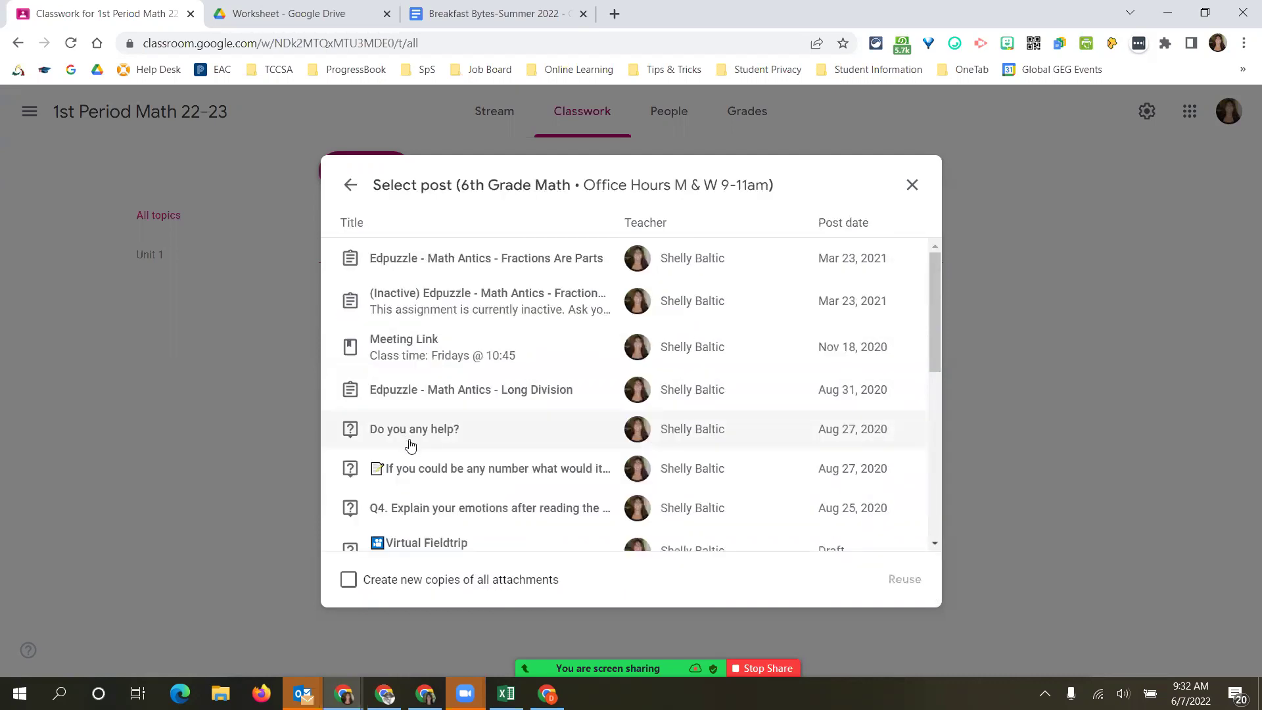
Reuse the post "Math: Unit 2 Division (Assessment)" as new material, without creating new copies of its attachments.
{"action": "scroll", "coordinate": [474, 414], "scroll_direction": "down", "scroll_amount": 2}
{"action": "scroll", "coordinate": [477, 412], "scroll_direction": "down", "scroll_amount": 3}
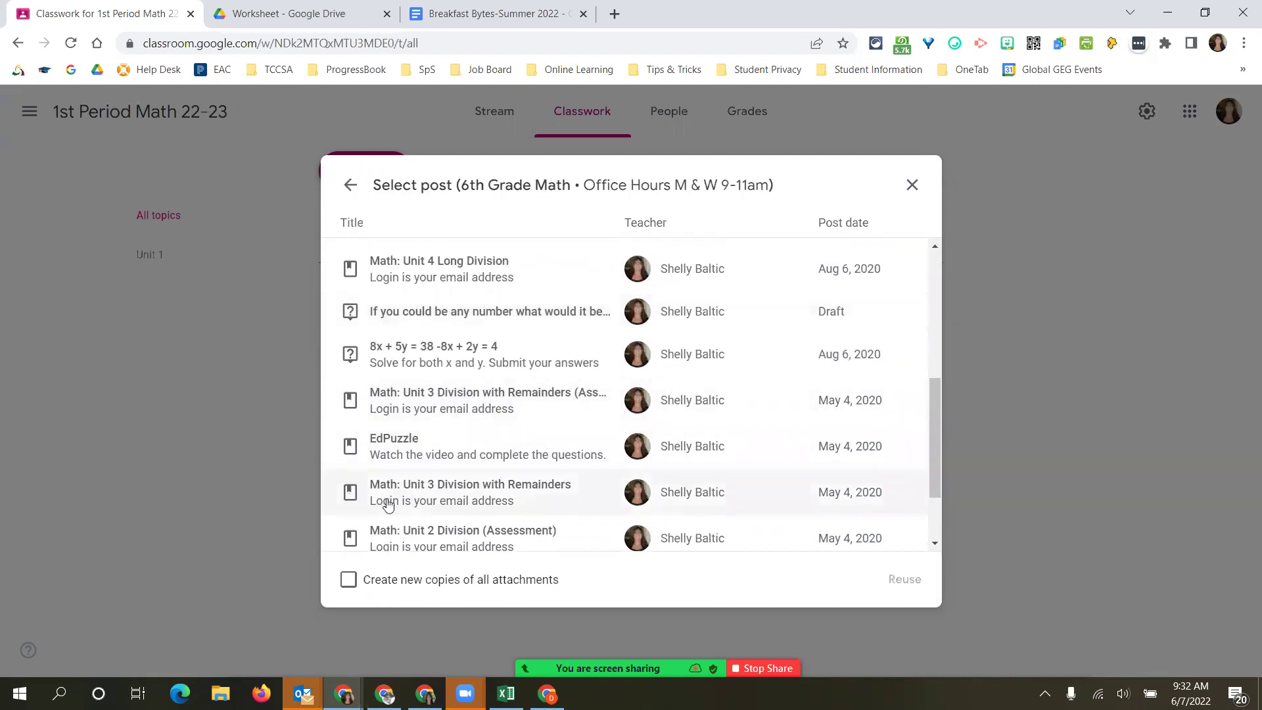
{"action": "left_click", "coordinate": [434, 502]}
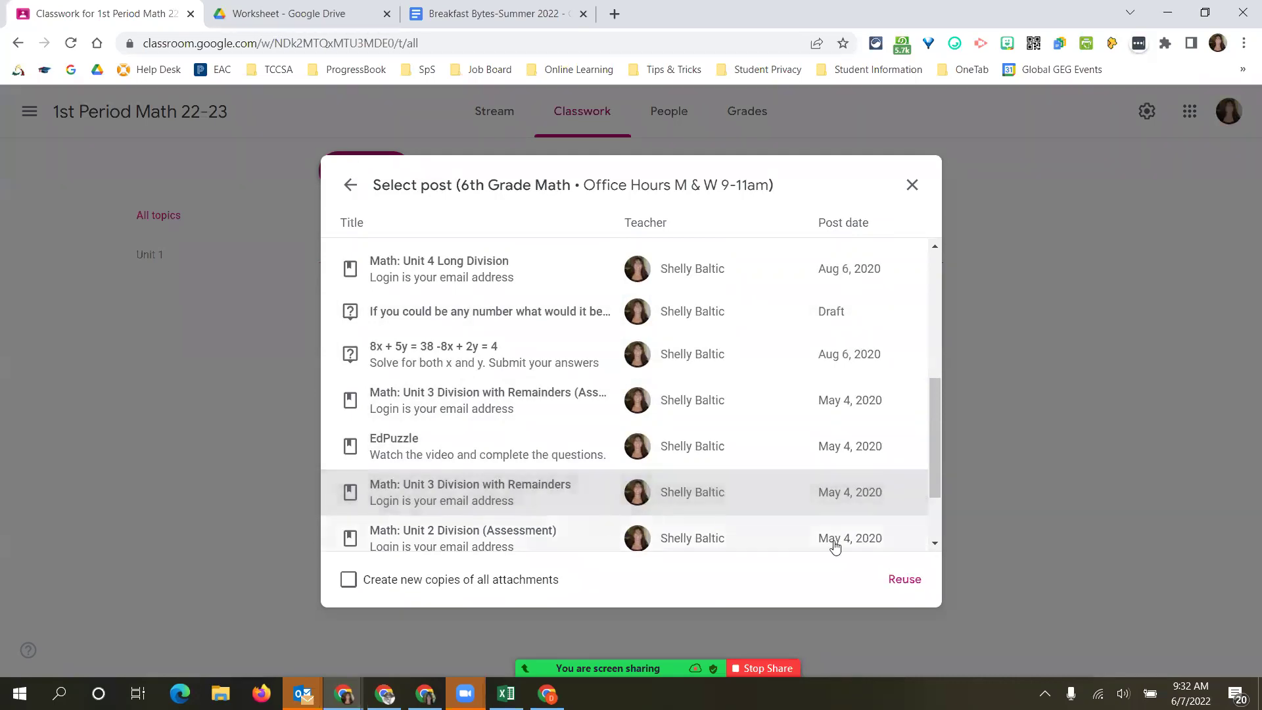
{"action": "left_click", "coordinate": [365, 540]}
{"action": "left_click", "coordinate": [898, 579]}
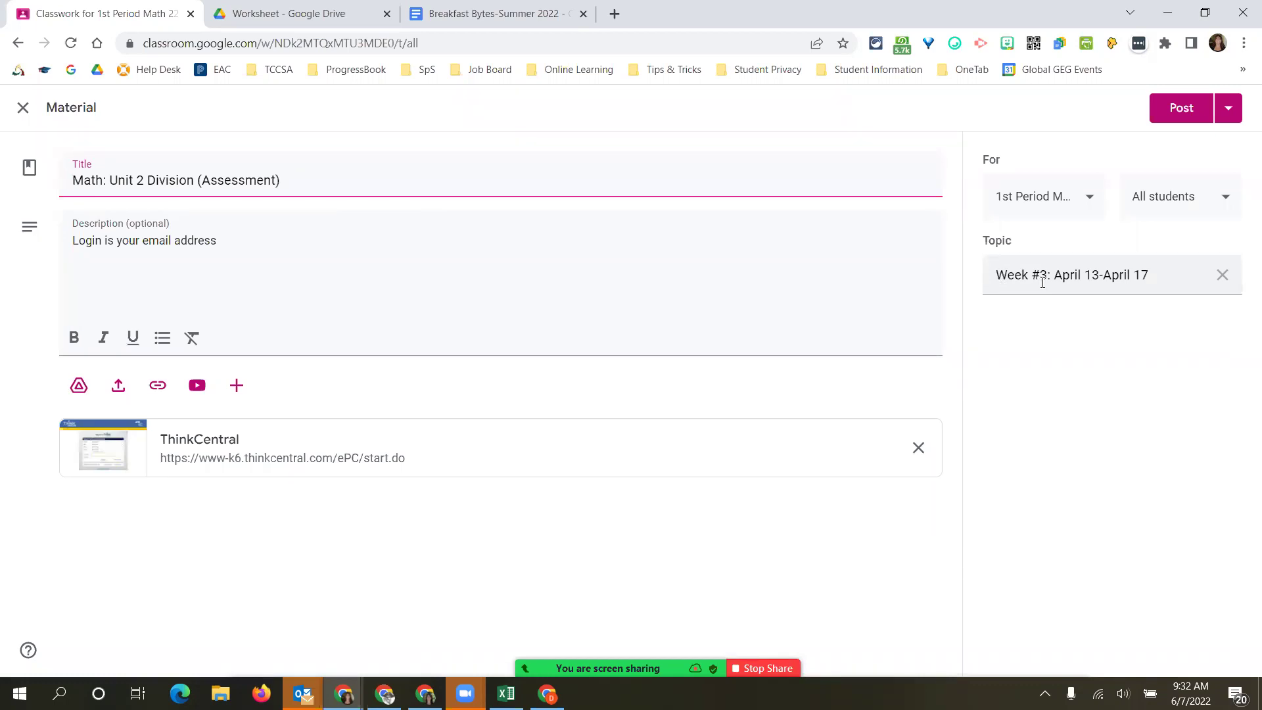
Replace the material's topic with a new topic named "Unit 2" and post the material to the class.
{"action": "left_click", "coordinate": [1224, 276]}
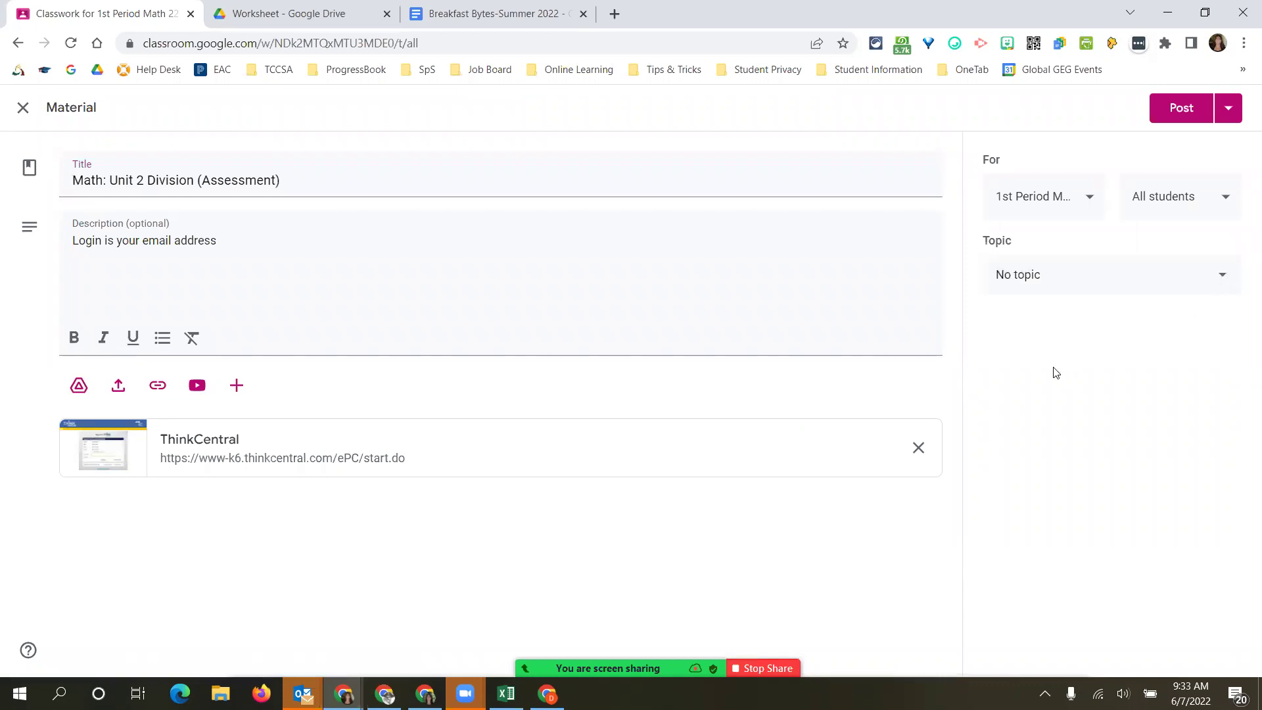
{"action": "left_click", "coordinate": [1041, 284]}
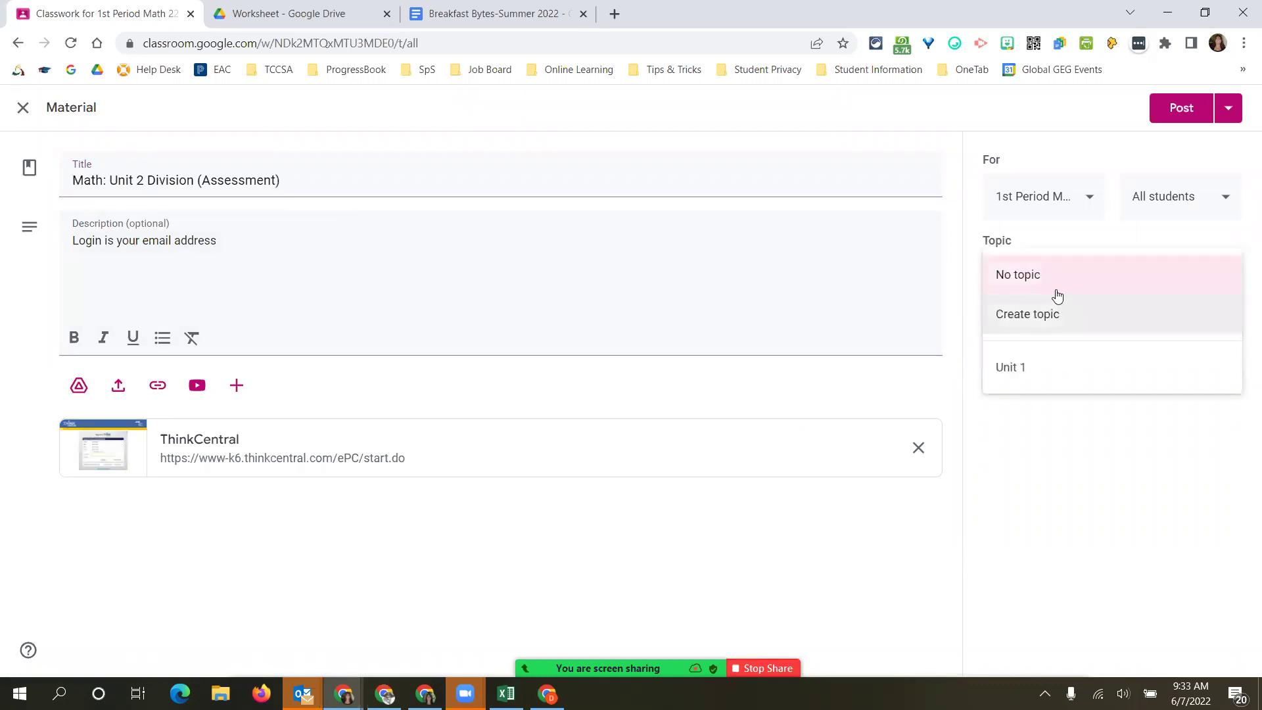
{"action": "left_click", "coordinate": [1008, 315]}
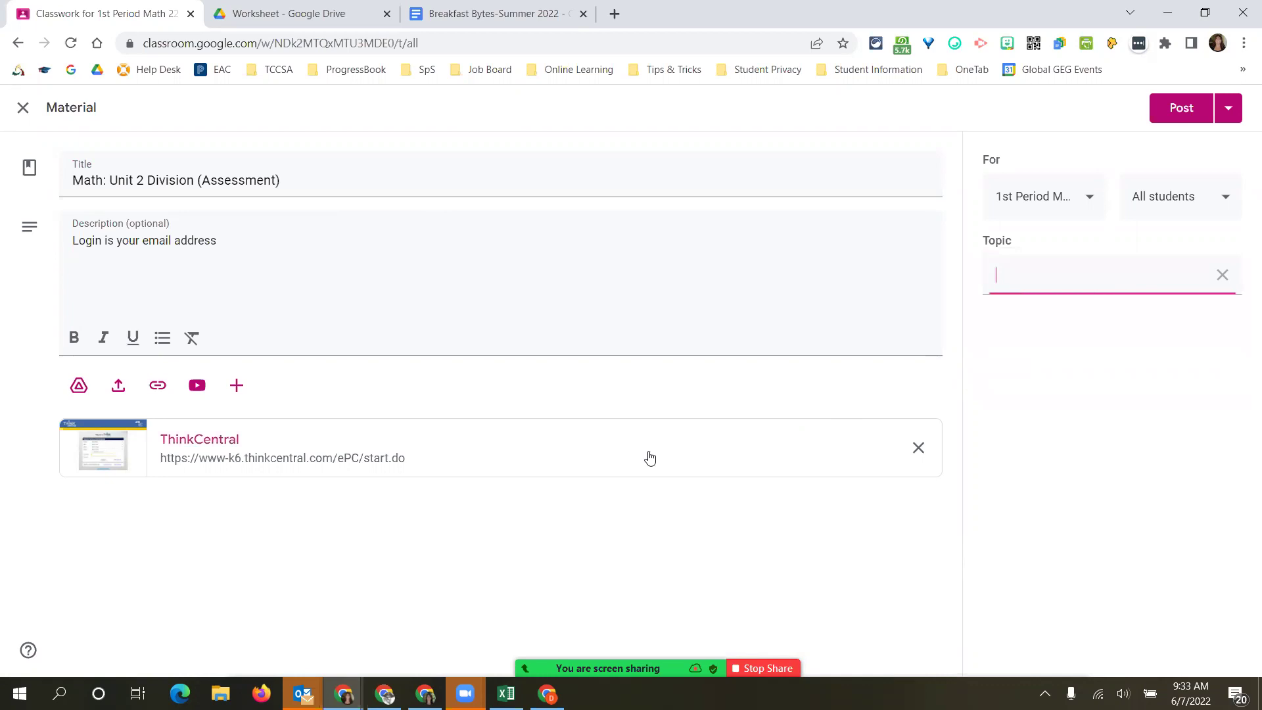
{"action": "type", "text": "Unit 2"}
{"action": "left_click", "coordinate": [1195, 106]}
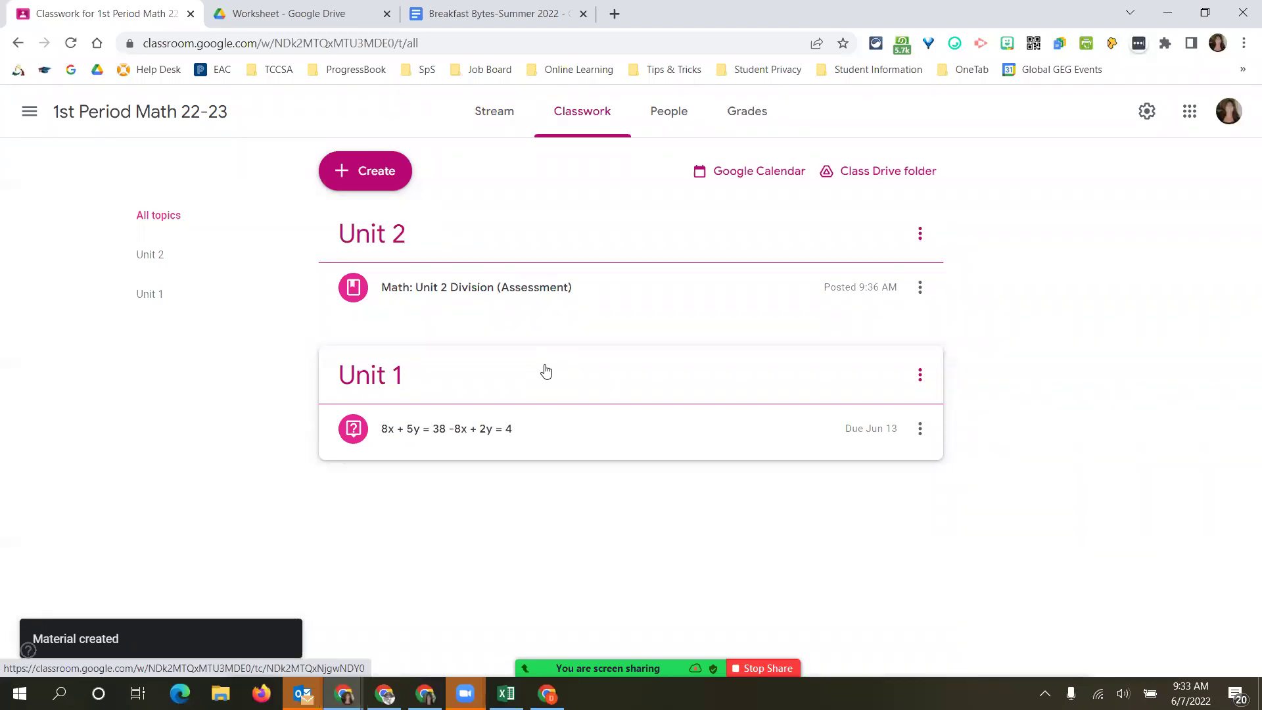
Open the list of archived classes and look through it.
{"action": "left_click", "coordinate": [29, 123]}
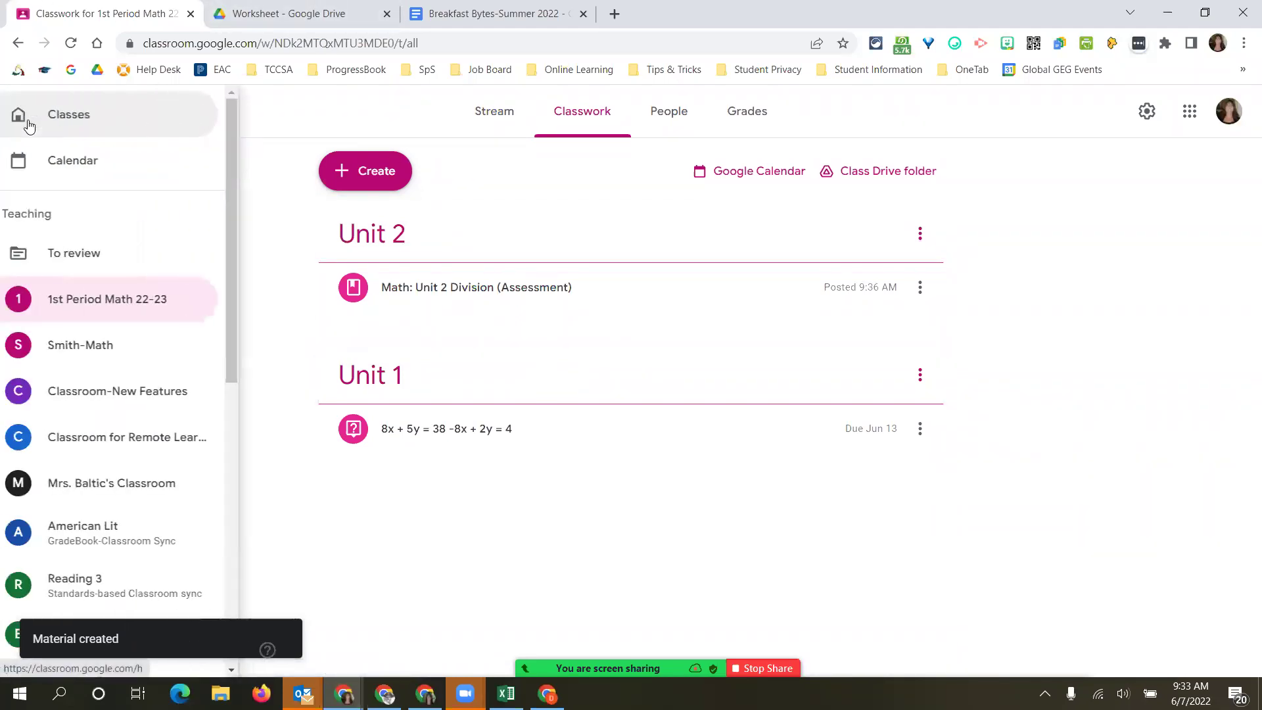
{"action": "scroll", "coordinate": [243, 278], "scroll_direction": "down", "scroll_amount": 2}
{"action": "scroll", "coordinate": [261, 380], "scroll_direction": "down", "scroll_amount": 6}
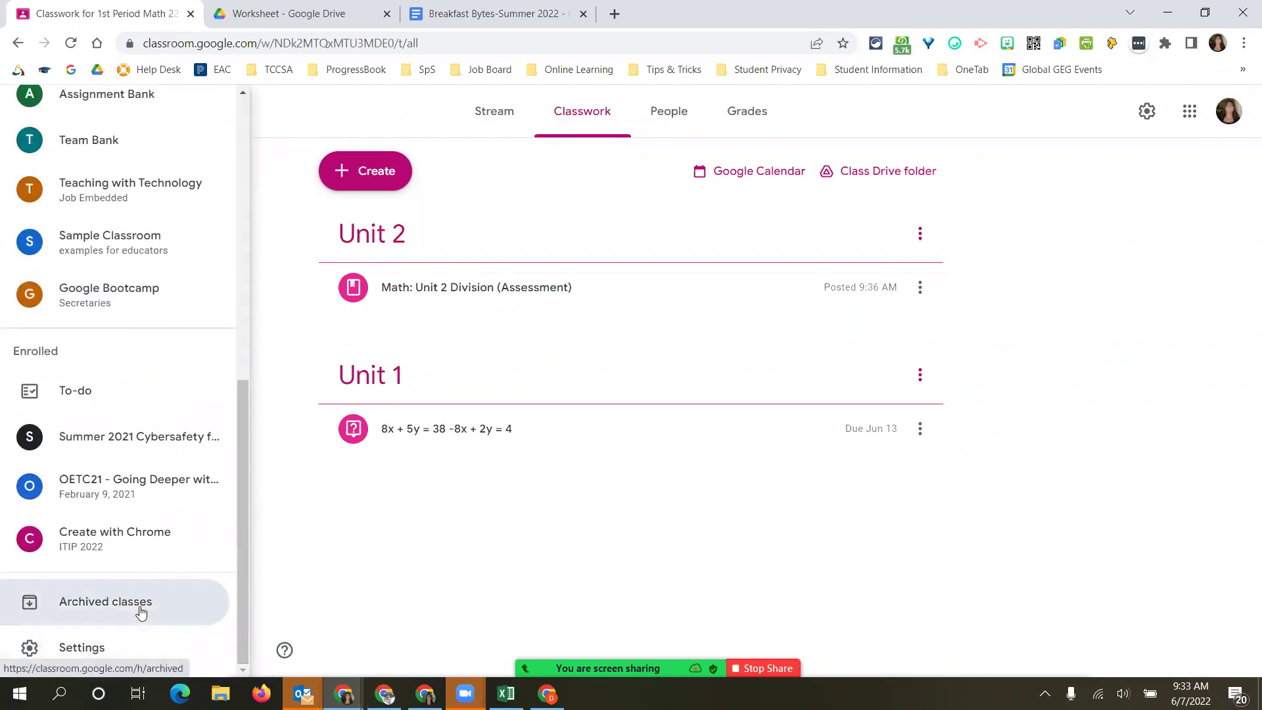
{"action": "left_click", "coordinate": [140, 611]}
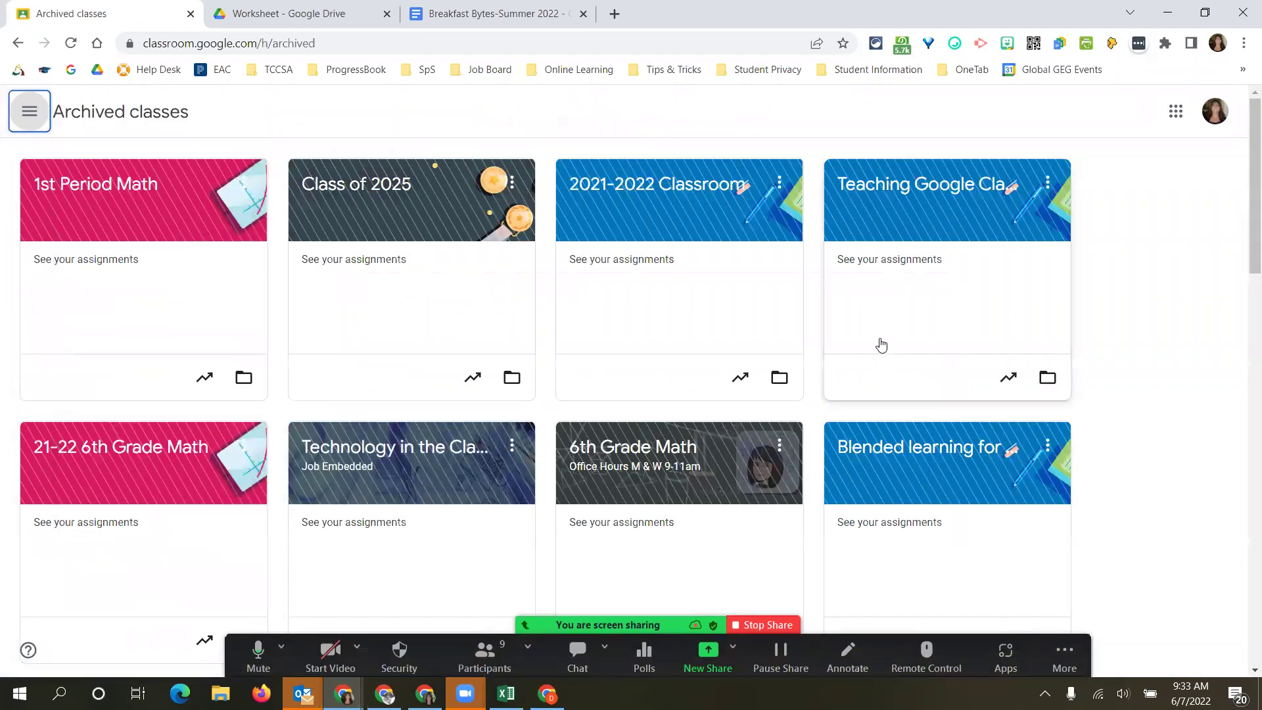
{"action": "scroll", "coordinate": [881, 343], "scroll_direction": "down", "scroll_amount": 2}
{"action": "scroll", "coordinate": [874, 338], "scroll_direction": "up", "scroll_amount": 2}
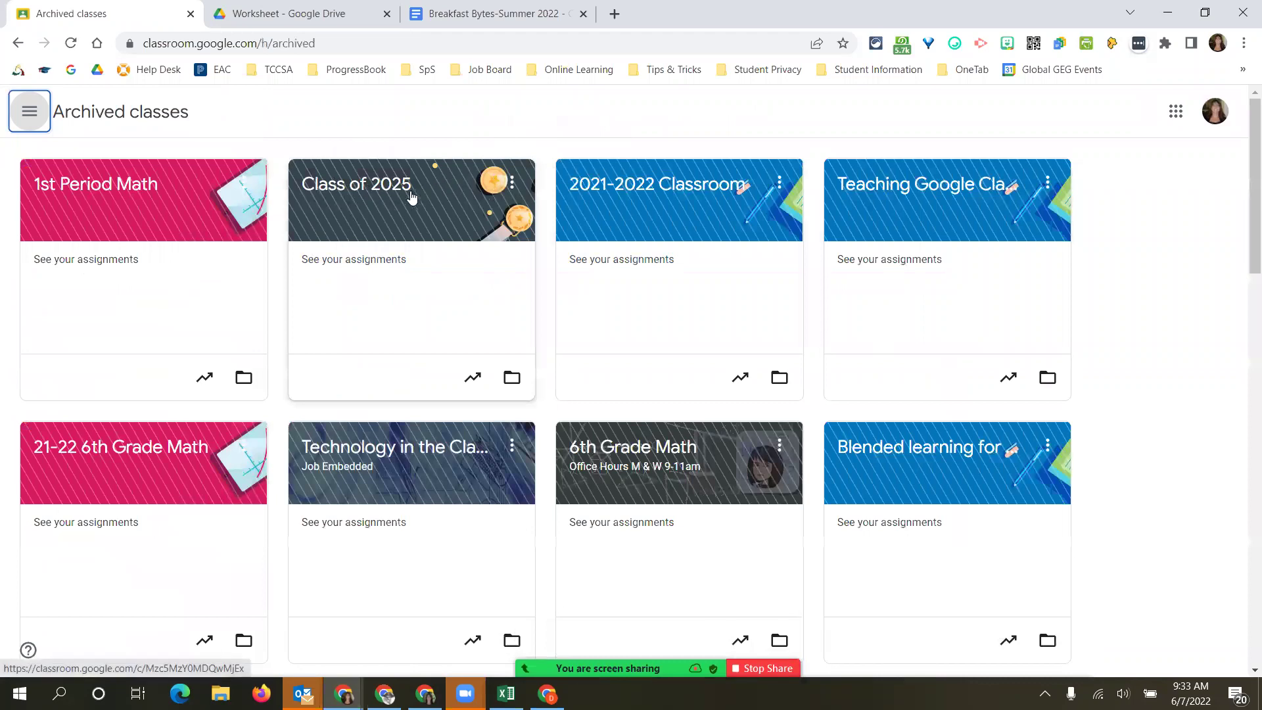
Check the classwork of the archived Class of 2025, then return to the list of archived classes.
{"action": "left_click", "coordinate": [375, 195]}
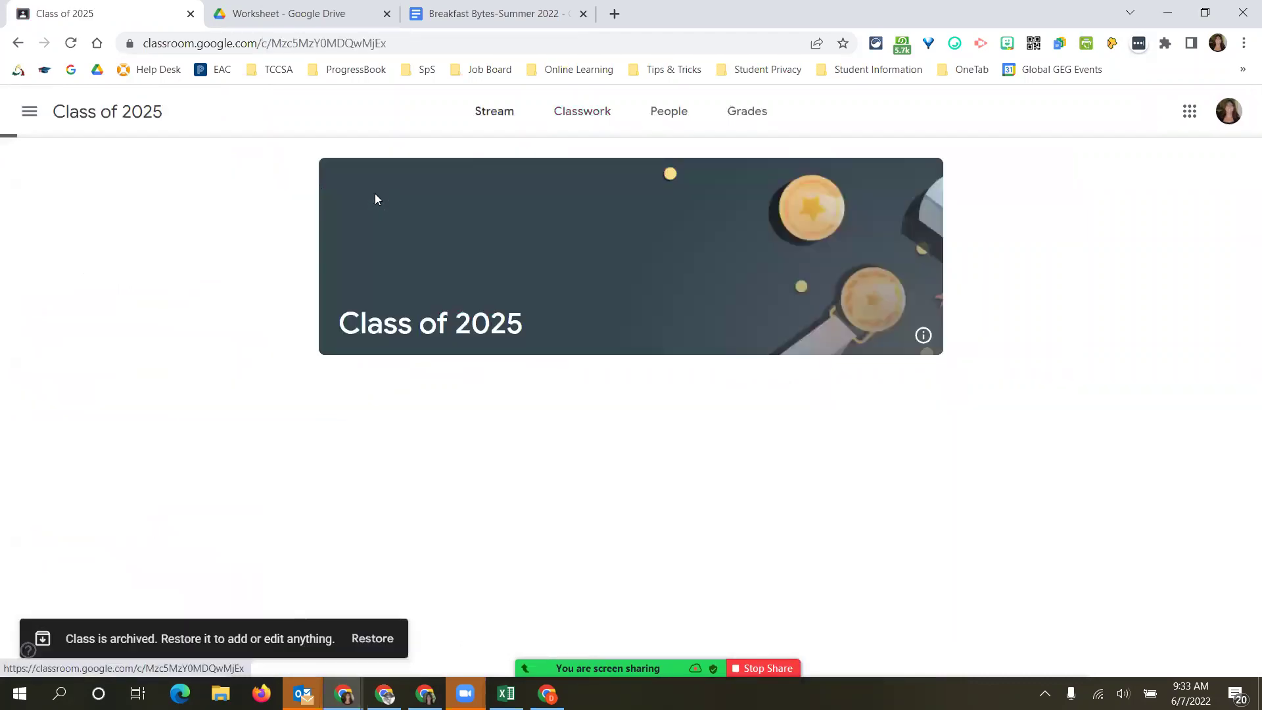
{"action": "left_click", "coordinate": [616, 113]}
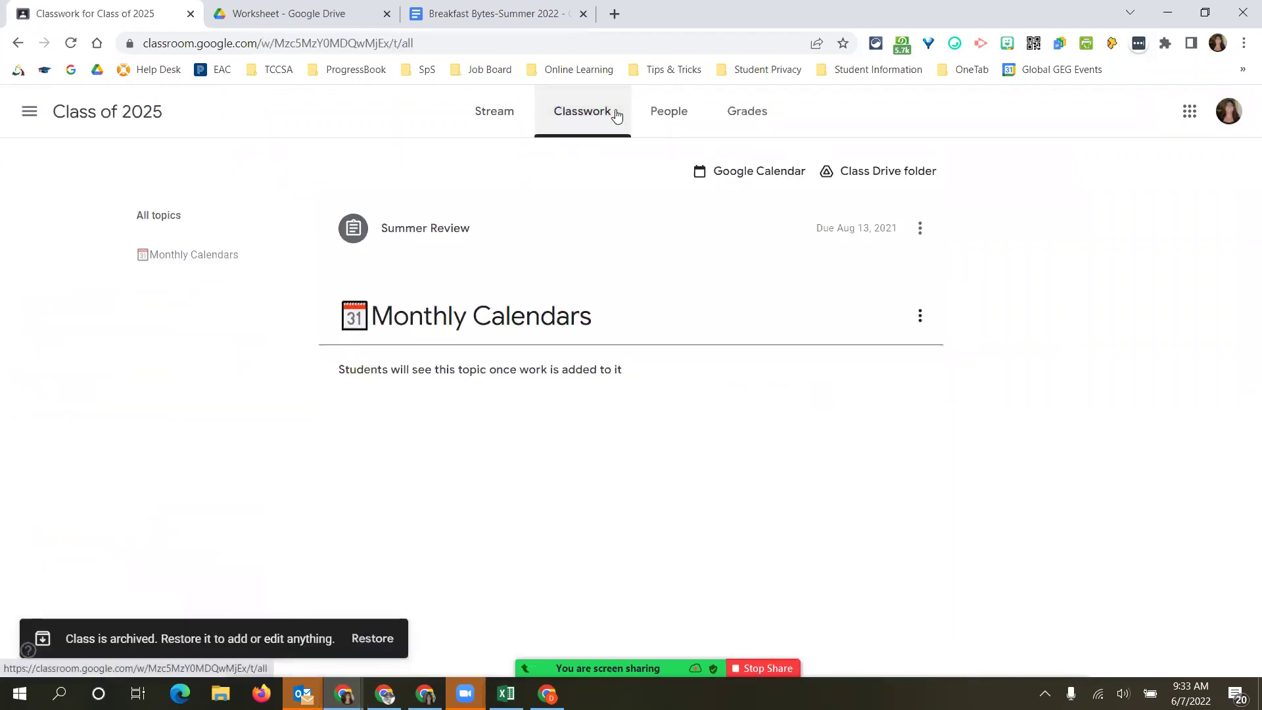
{"action": "left_click", "coordinate": [19, 43]}
{"action": "left_click", "coordinate": [31, 117]}
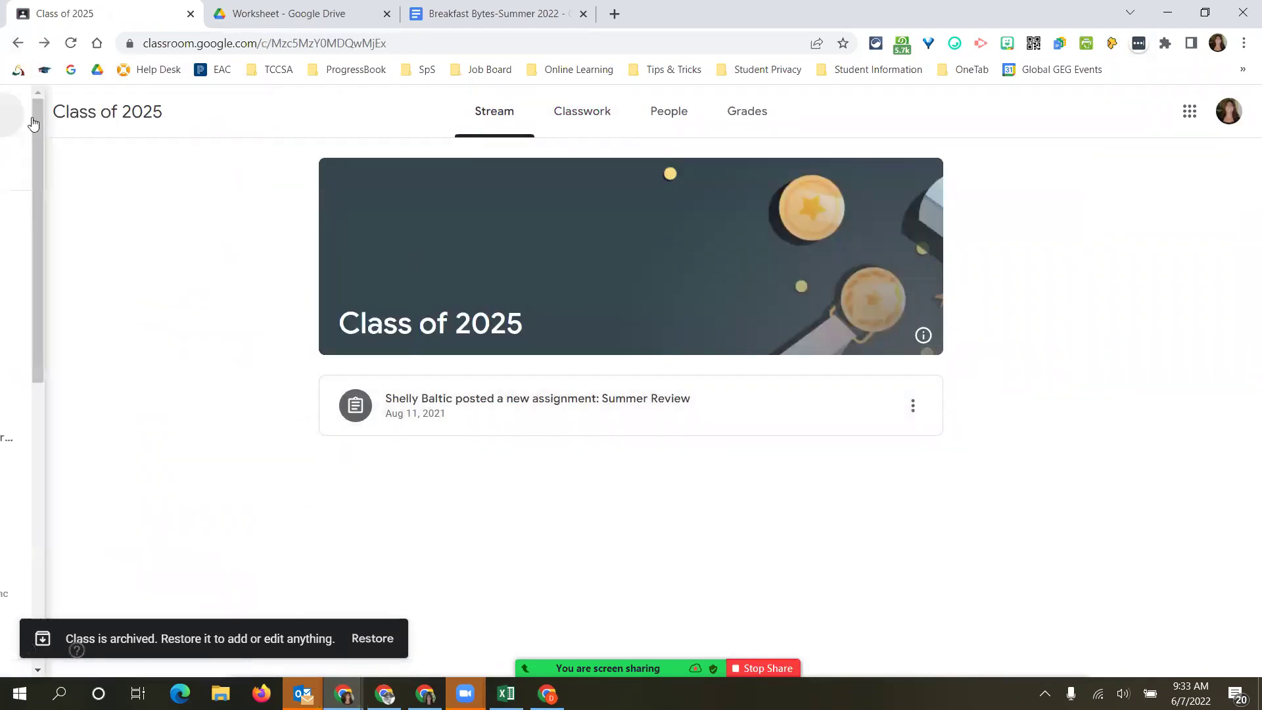
{"action": "scroll", "coordinate": [79, 293], "scroll_direction": "down", "scroll_amount": 10}
{"action": "left_click", "coordinate": [142, 608]}
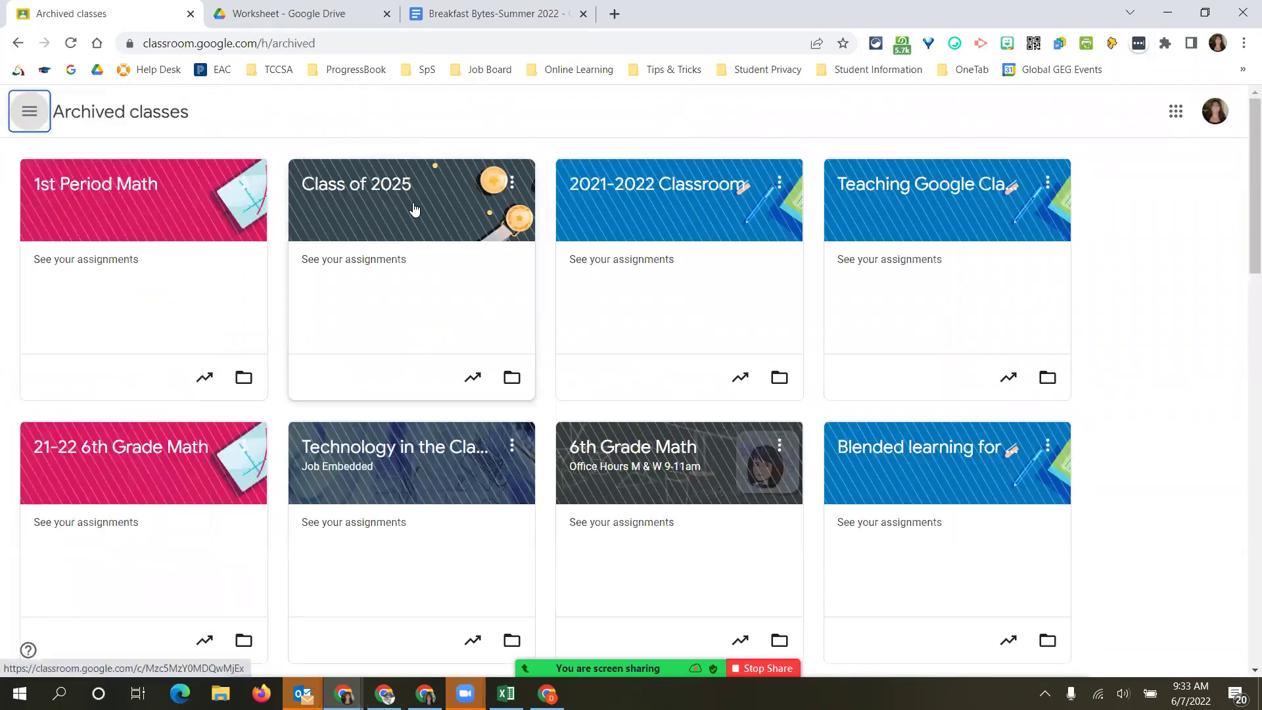
Delete the archived Class of 2025 permanently, reading the deletion notice about posts and class files before confirming.
{"action": "left_click", "coordinate": [512, 182]}
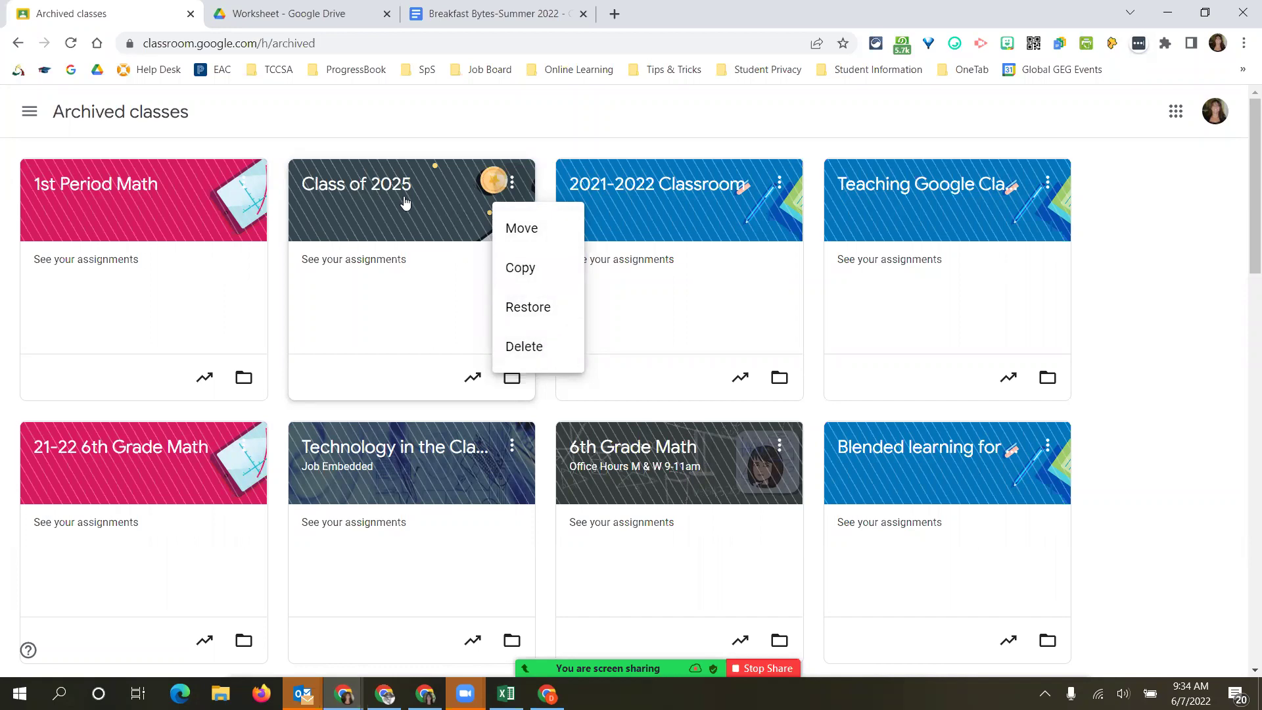
{"action": "left_click", "coordinate": [525, 347]}
{"action": "left_click_drag", "start_coordinate": [522, 336], "coordinate": [656, 341]}
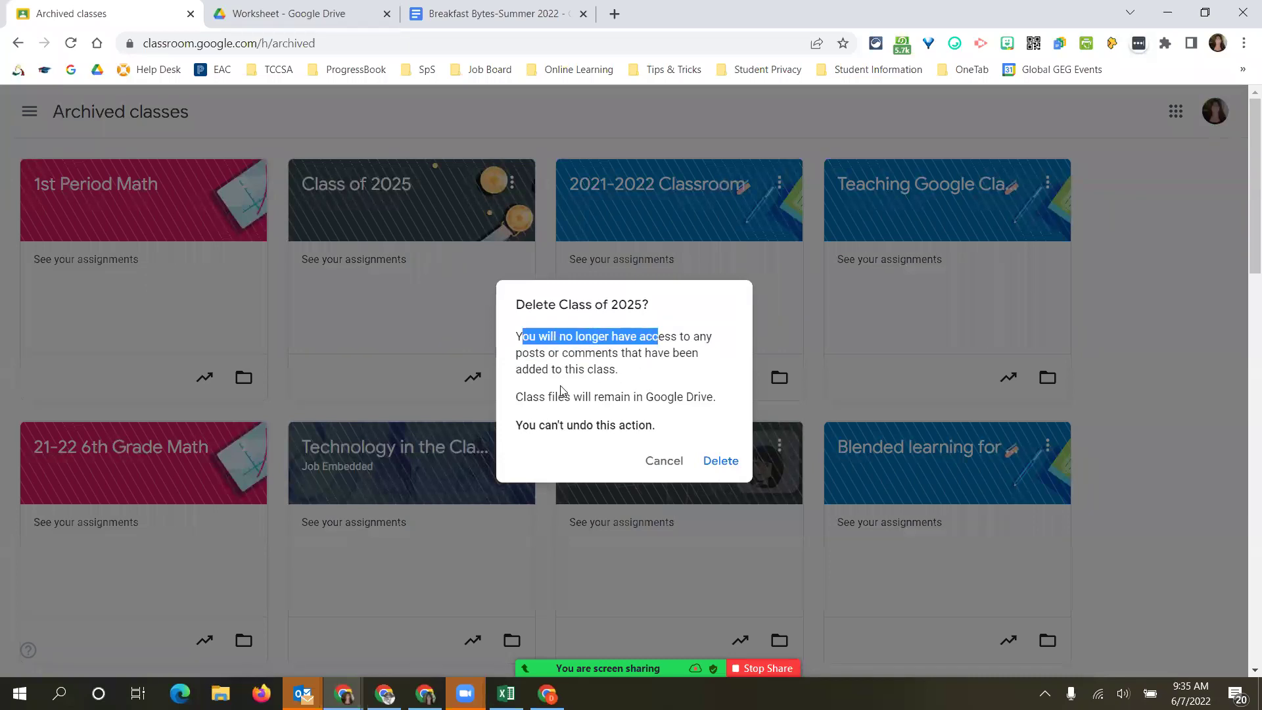
{"action": "left_click_drag", "start_coordinate": [518, 394], "coordinate": [711, 389]}
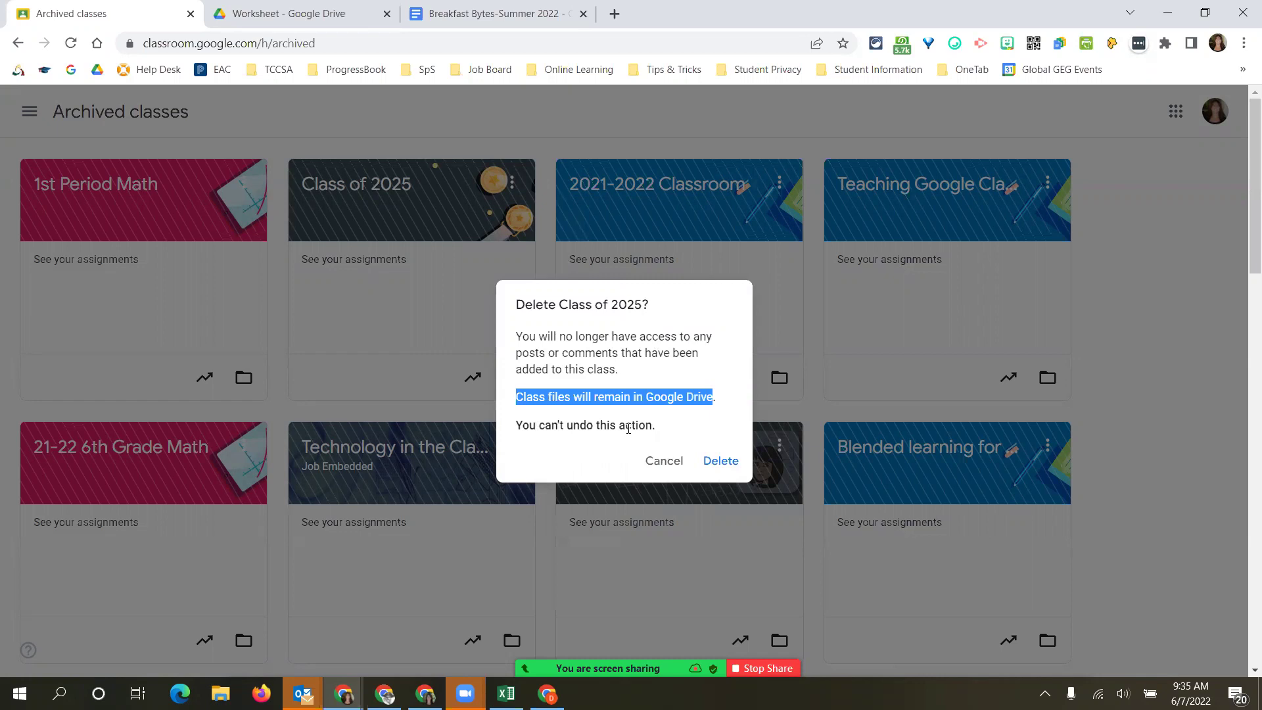
{"action": "left_click", "coordinate": [699, 404]}
{"action": "left_click_drag", "start_coordinate": [716, 398], "coordinate": [518, 399]}
{"action": "left_click", "coordinate": [699, 416]}
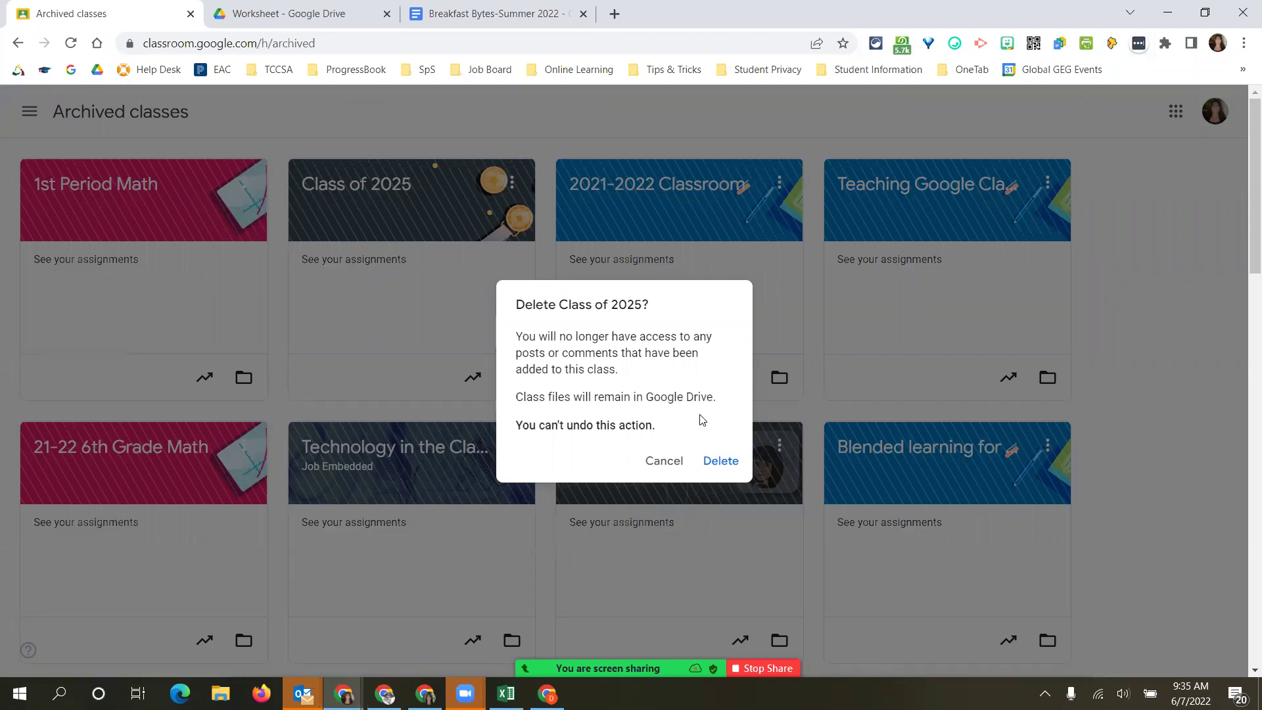
{"action": "left_click", "coordinate": [721, 461]}
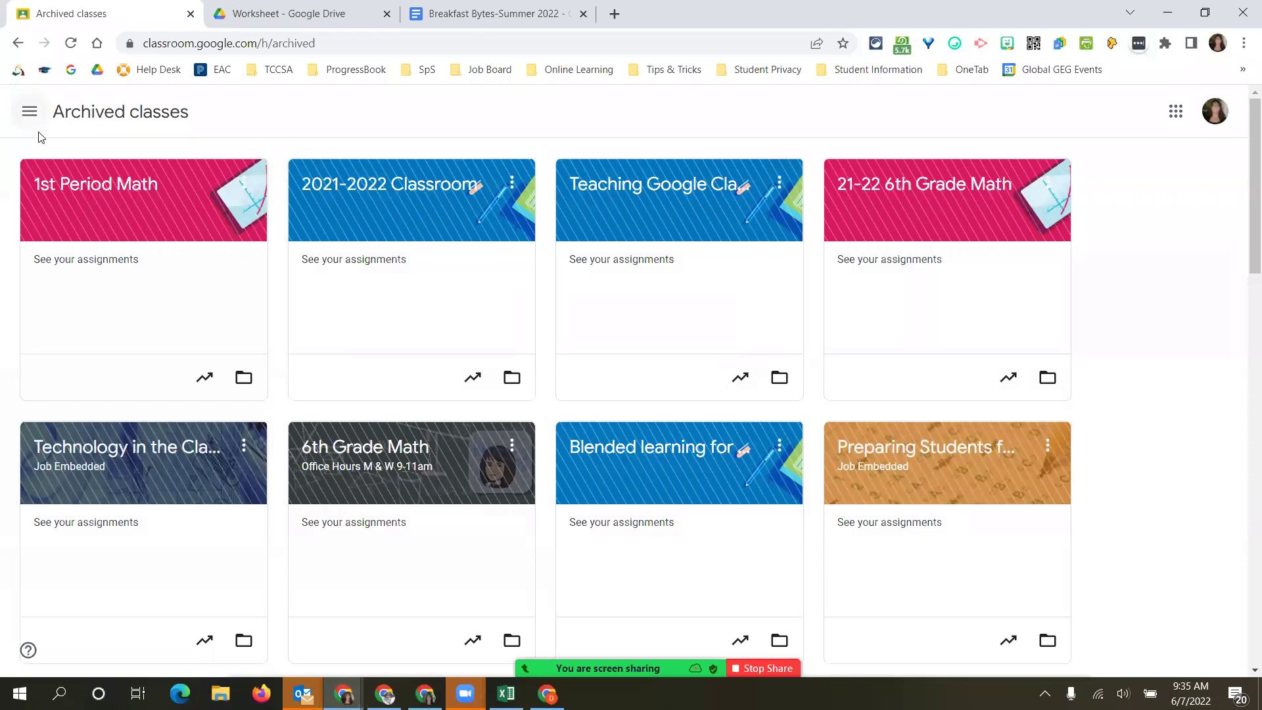
Return to the overview of all classes and open the classwork of 1st Period Math 22-23.
{"action": "left_click", "coordinate": [29, 111]}
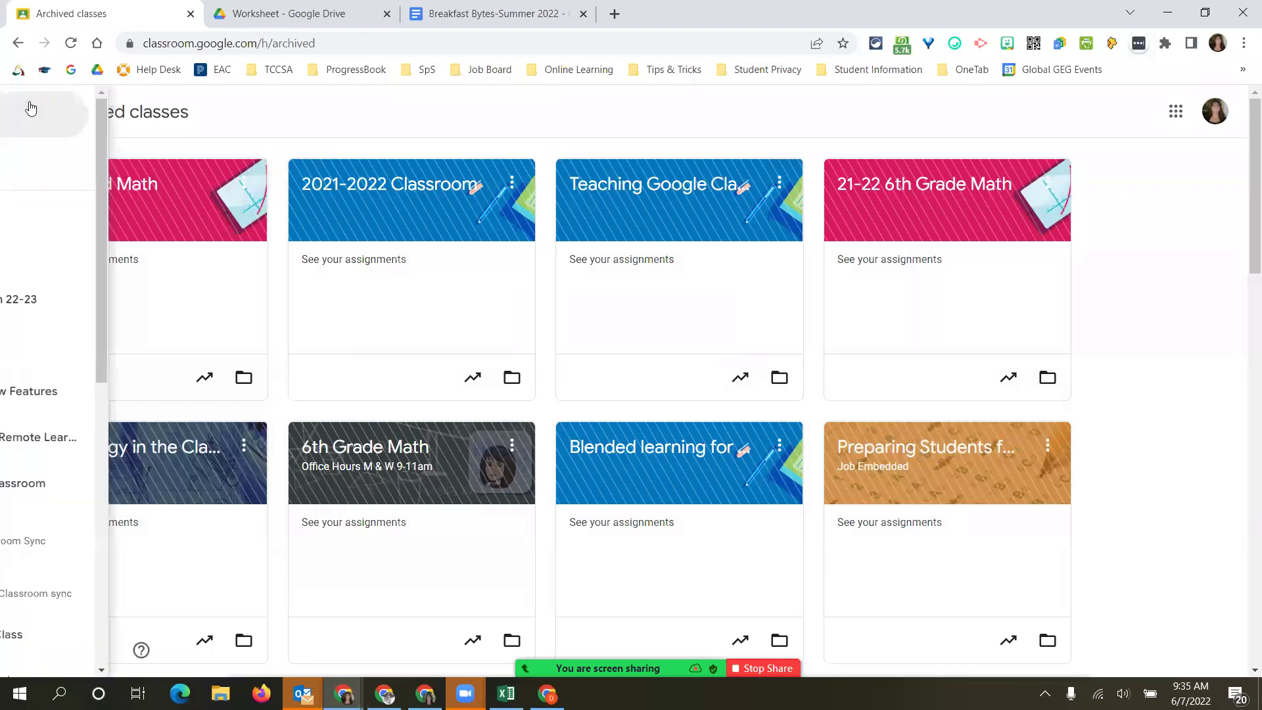
{"action": "left_click", "coordinate": [41, 117]}
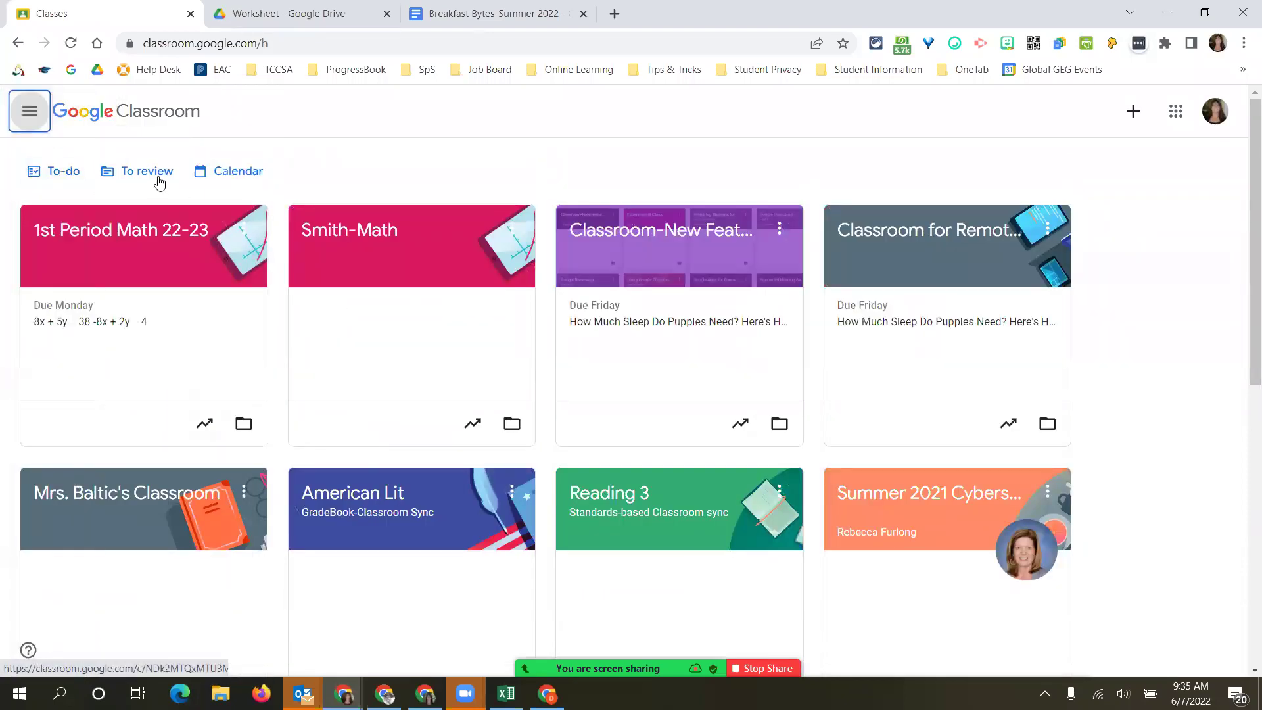
{"action": "left_click", "coordinate": [140, 247]}
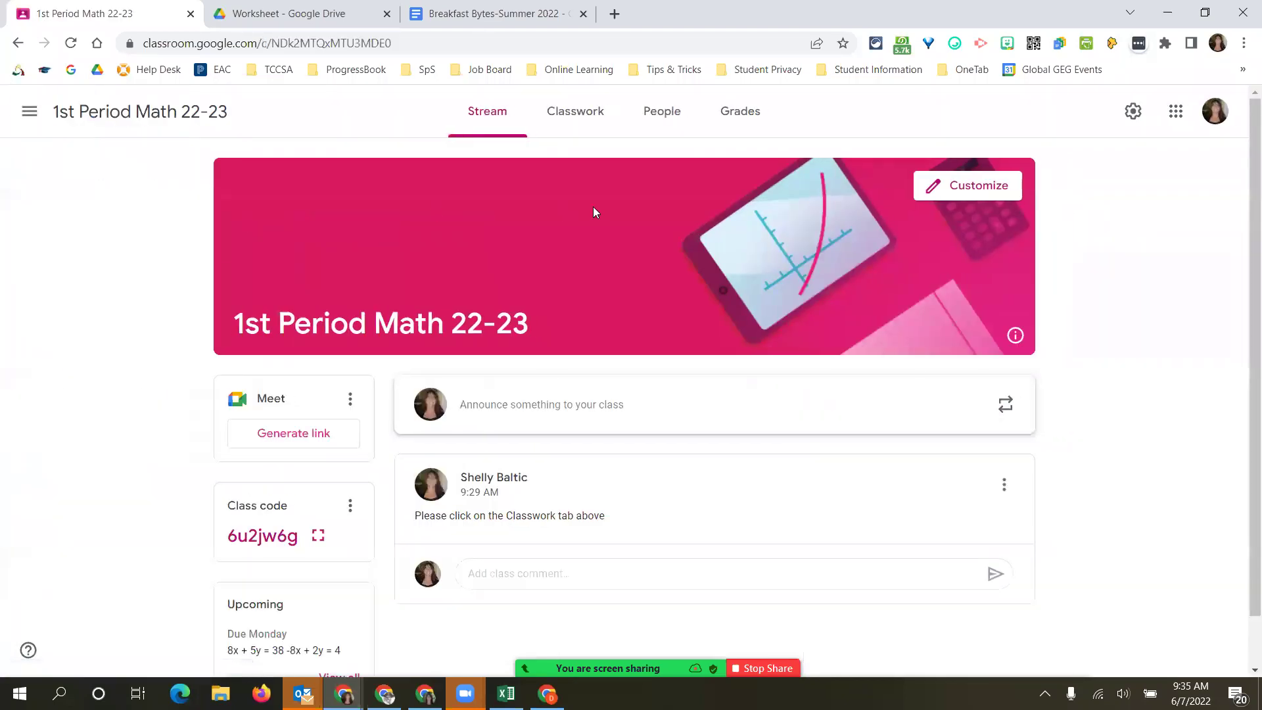
{"action": "left_click", "coordinate": [572, 115]}
Examine which classes are offered as sources for reusing a post, then close the list without choosing one.
{"action": "left_click", "coordinate": [400, 173]}
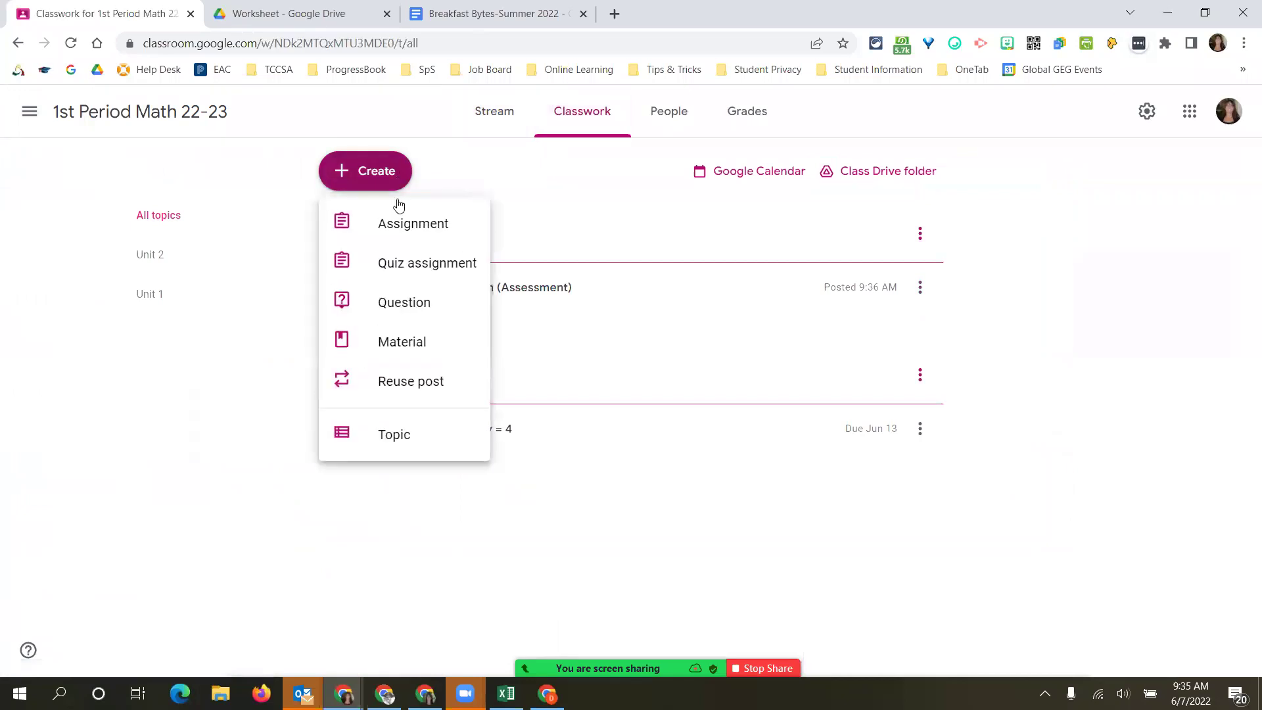
{"action": "left_click", "coordinate": [405, 393]}
{"action": "left_click", "coordinate": [451, 402]}
{"action": "left_click", "coordinate": [352, 185]}
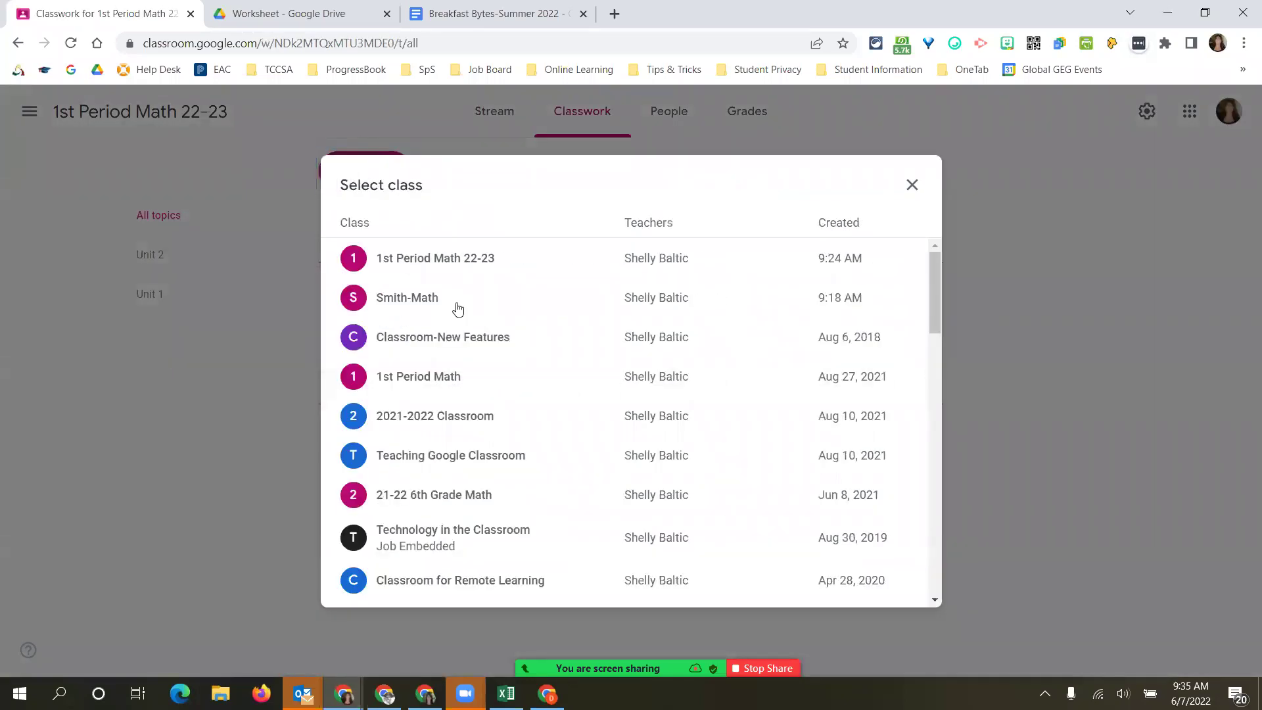
{"action": "scroll", "coordinate": [447, 375], "scroll_direction": "down", "scroll_amount": 2}
{"action": "scroll", "coordinate": [450, 379], "scroll_direction": "down", "scroll_amount": 7}
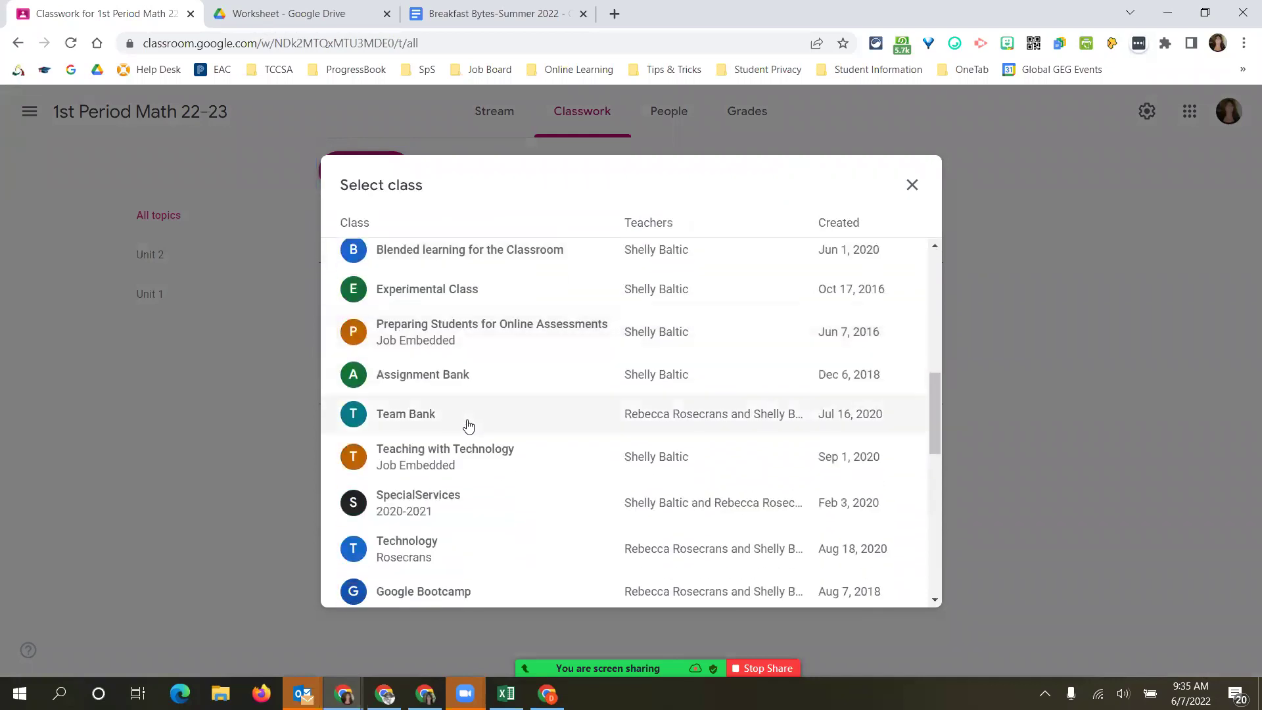
{"action": "scroll", "coordinate": [468, 424], "scroll_direction": "down", "scroll_amount": 2}
{"action": "scroll", "coordinate": [470, 426], "scroll_direction": "down", "scroll_amount": 2}
{"action": "scroll", "coordinate": [470, 426], "scroll_direction": "down", "scroll_amount": 8}
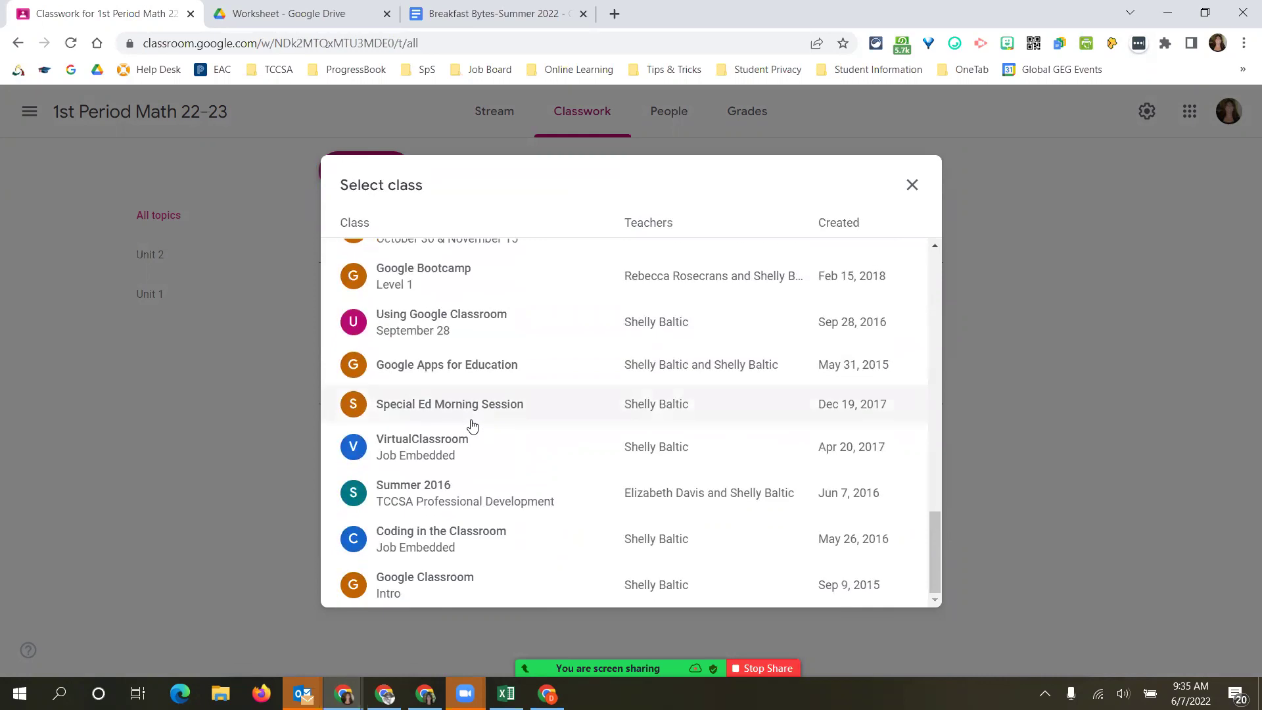
{"action": "scroll", "coordinate": [473, 426], "scroll_direction": "up", "scroll_amount": 18}
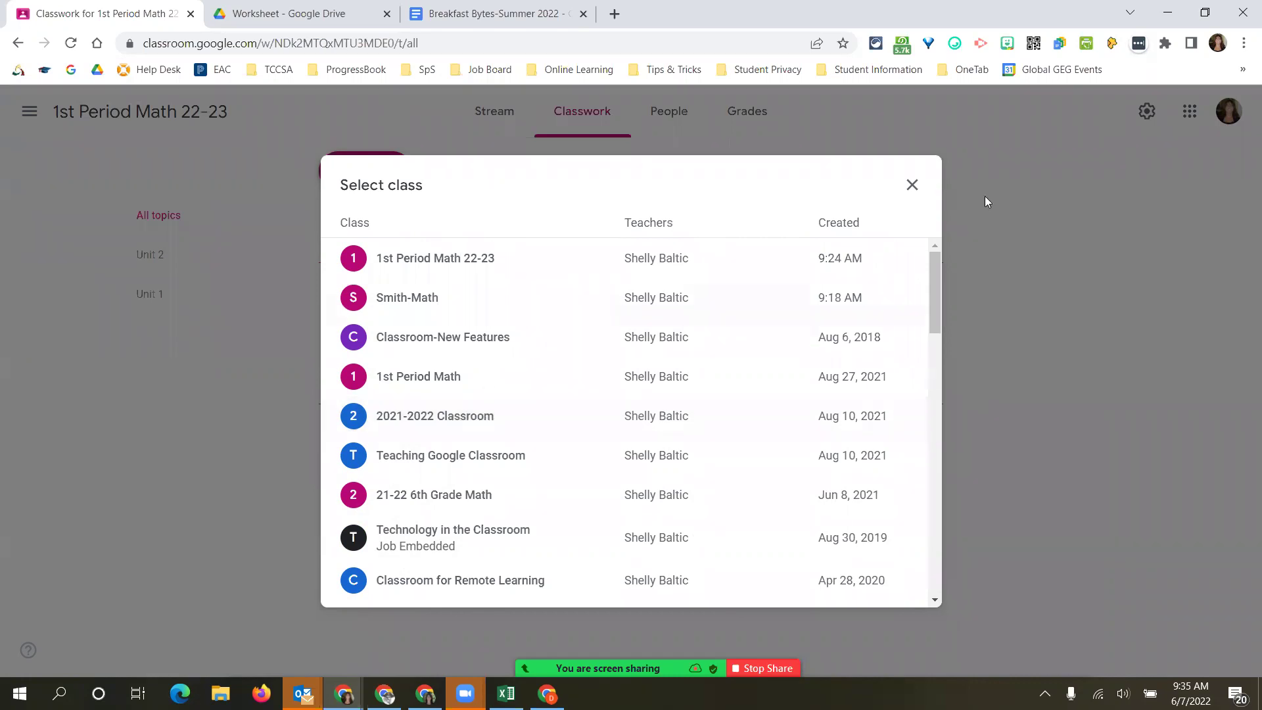
{"action": "left_click", "coordinate": [912, 186]}
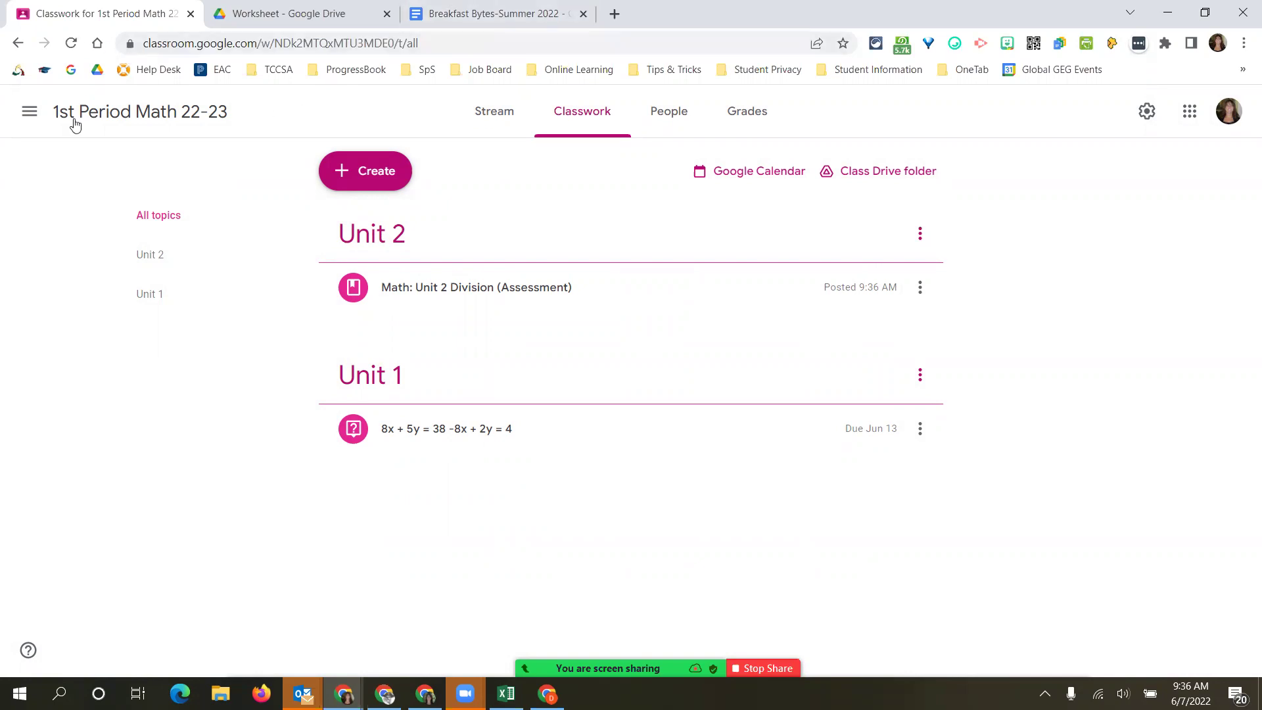
Open the classwork of Classroom-New Features from the class overview and check the options for the Tech Ideas draft.
{"action": "left_click", "coordinate": [31, 116]}
{"action": "left_click", "coordinate": [34, 114]}
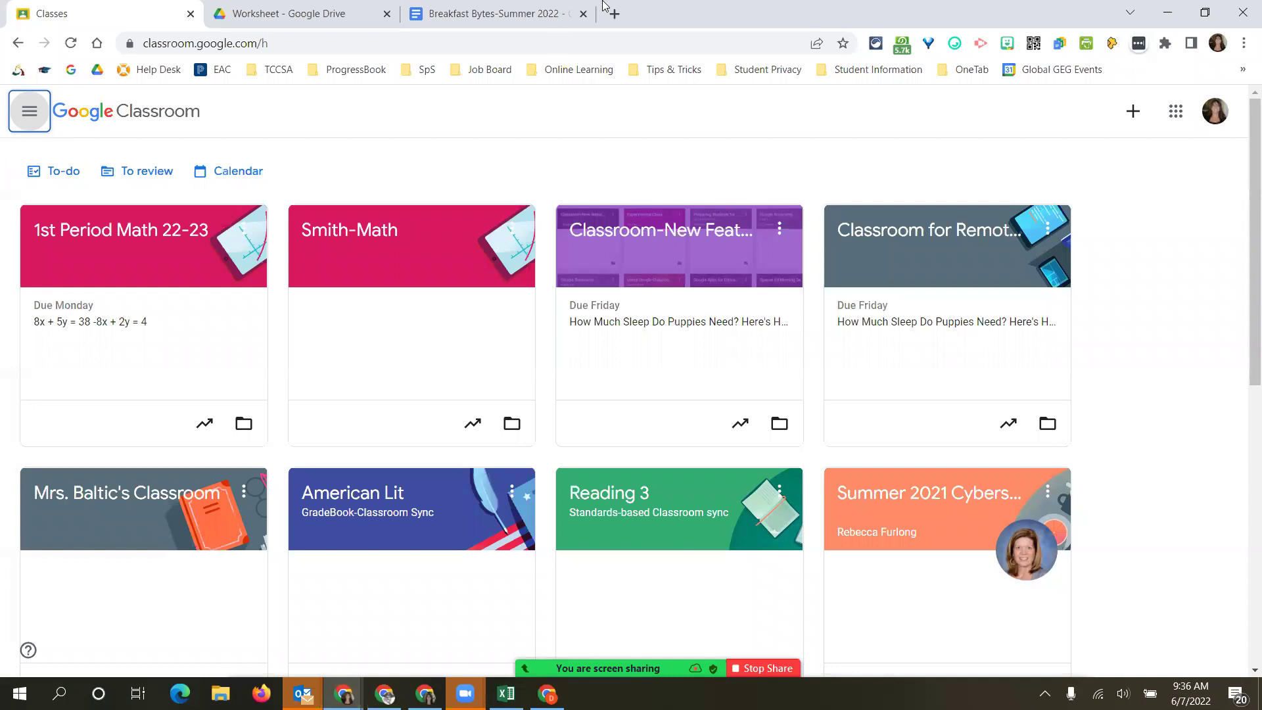
{"action": "left_click", "coordinate": [710, 230]}
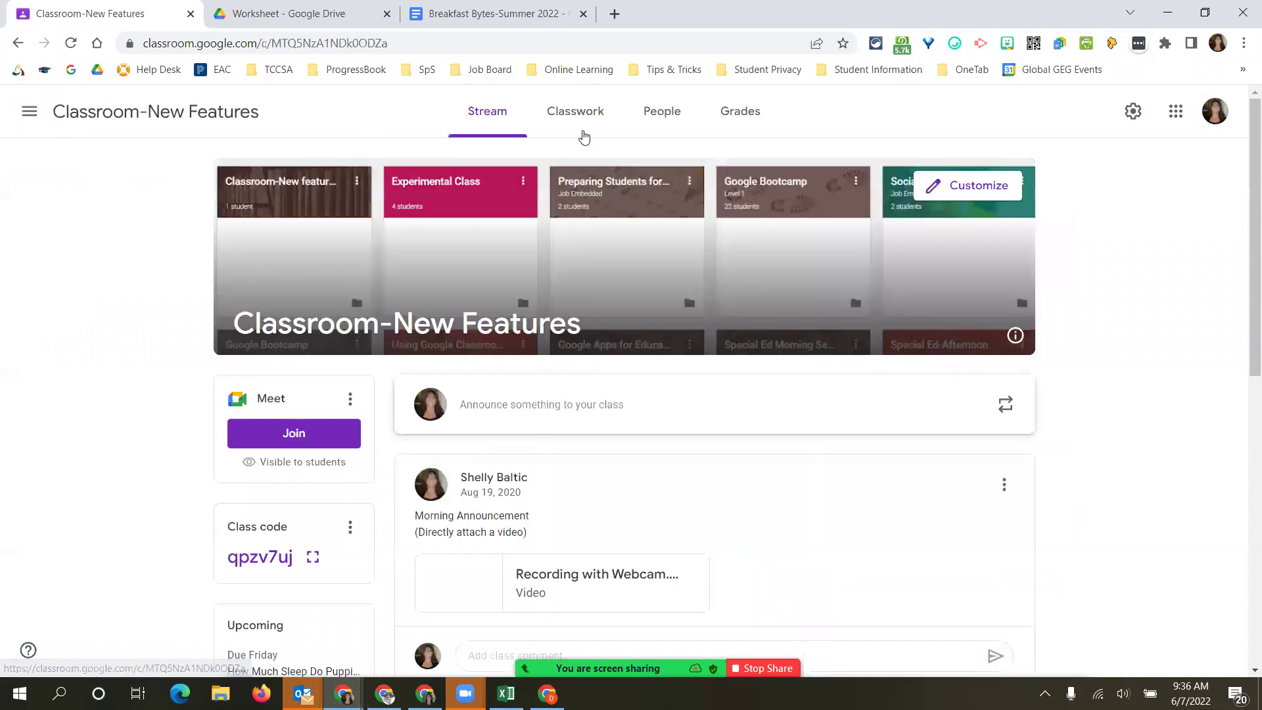
{"action": "left_click", "coordinate": [575, 112]}
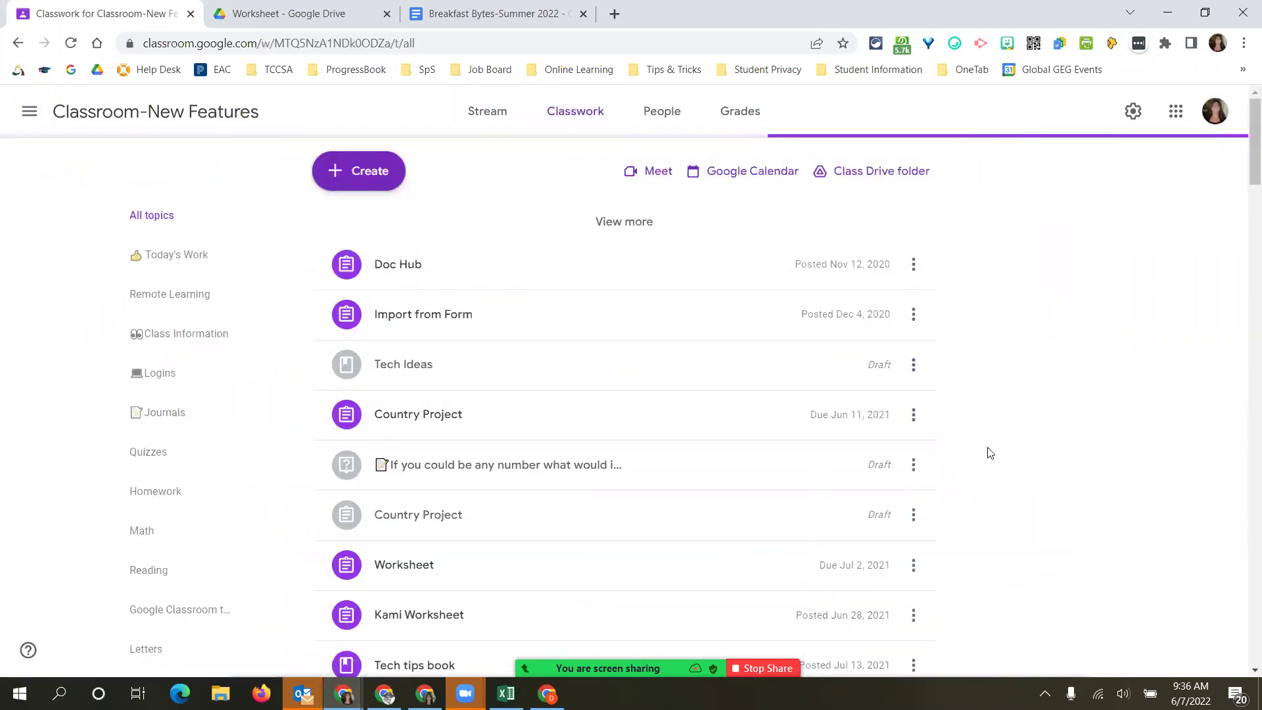
{"action": "left_click", "coordinate": [912, 364]}
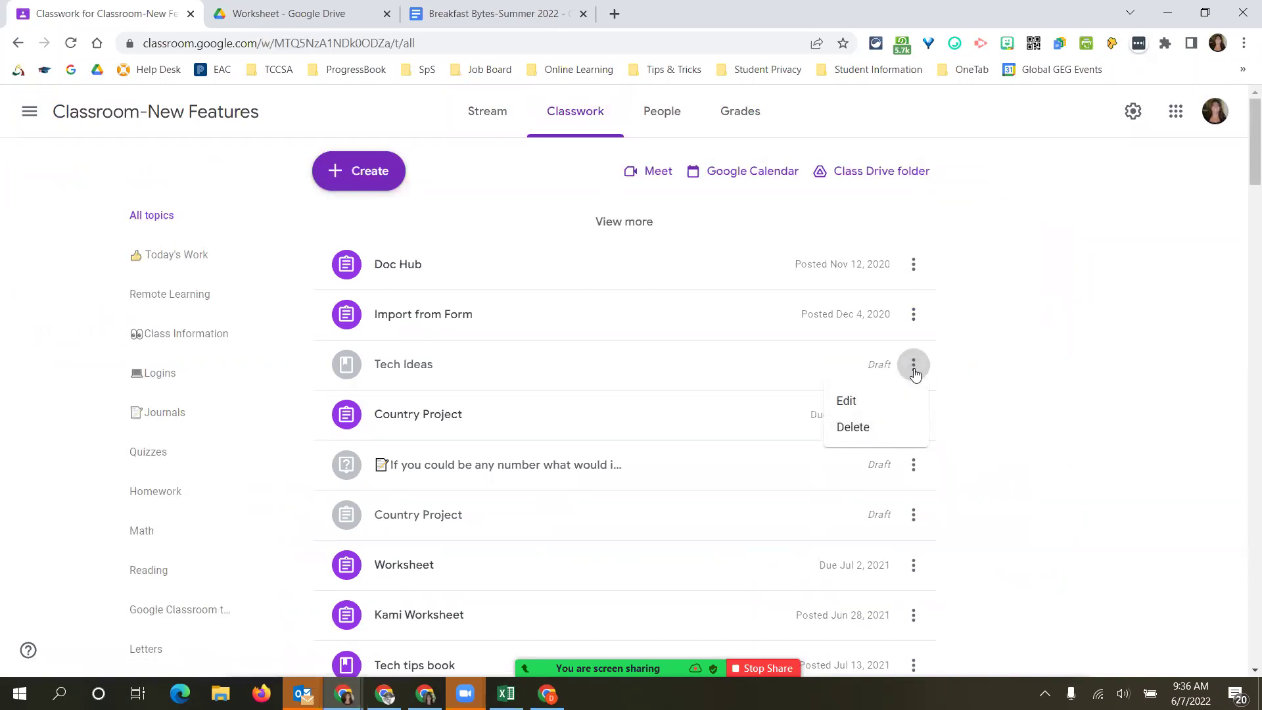
{"action": "left_click", "coordinate": [923, 327]}
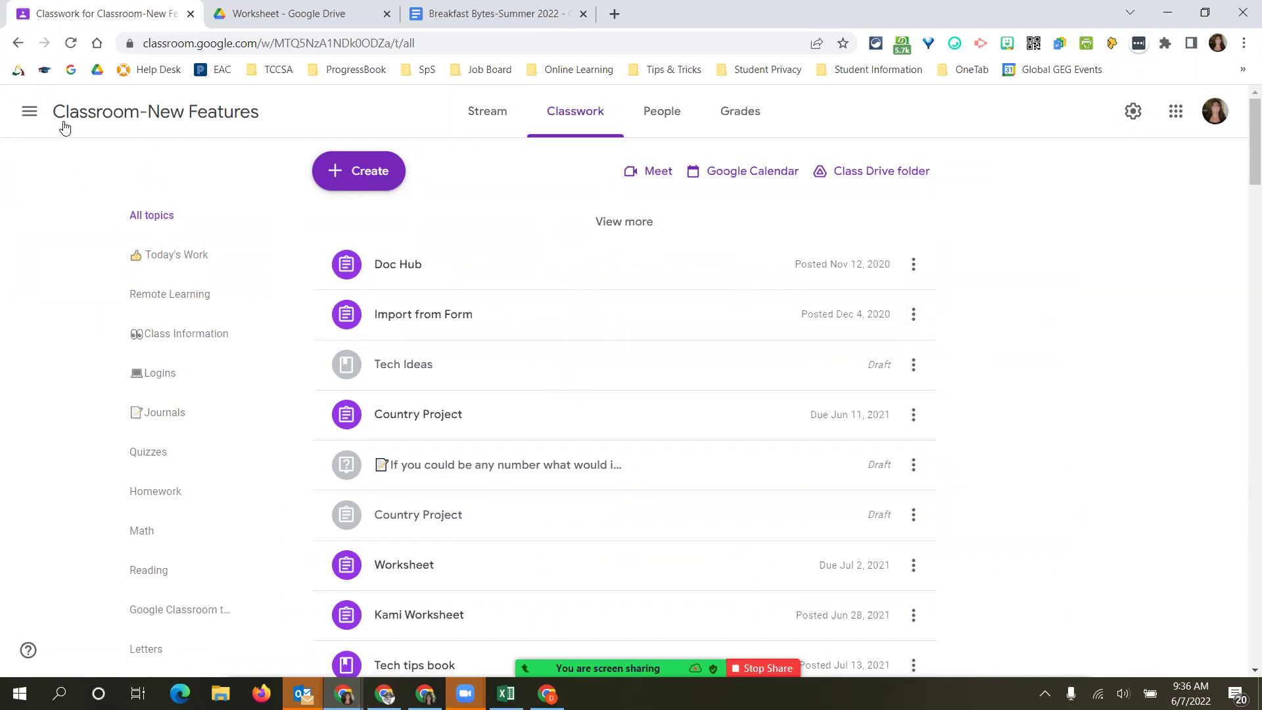
Return to the class overview and copy the Smith-Math class under the name 1st 9 weeks-Smith-Math.
{"action": "left_click", "coordinate": [30, 111]}
{"action": "left_click", "coordinate": [92, 130]}
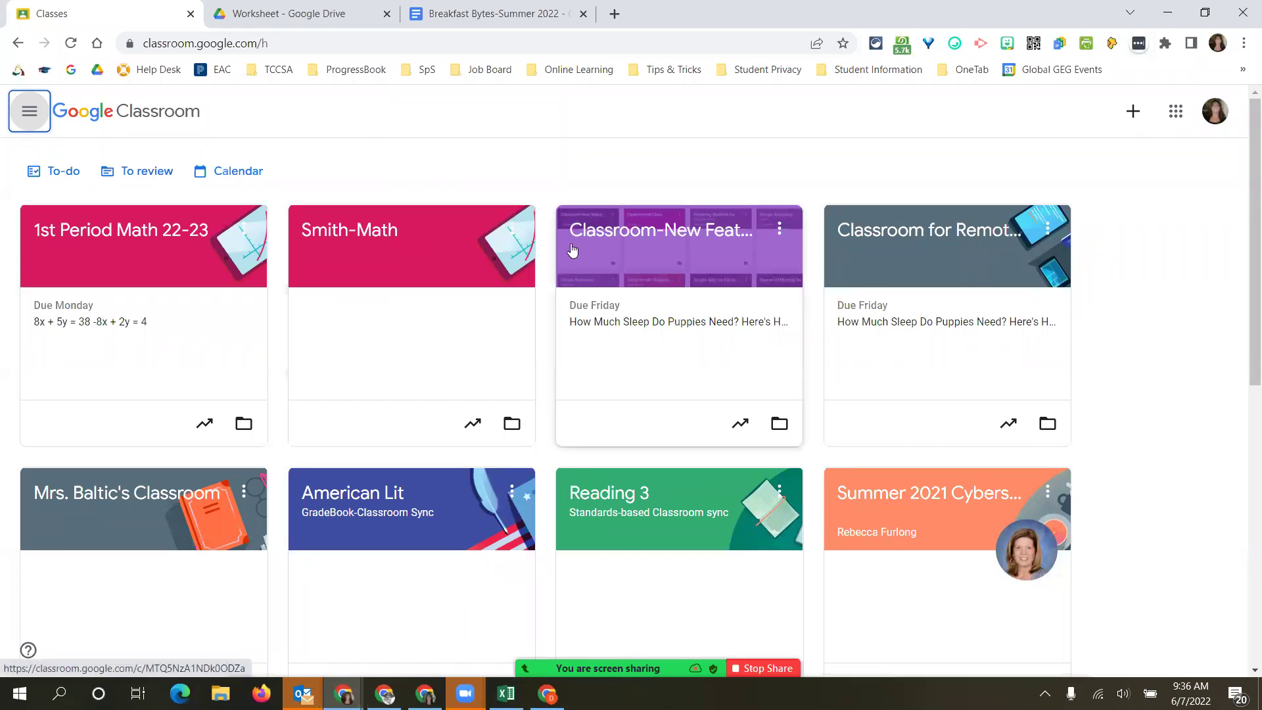
{"action": "left_click", "coordinate": [518, 232]}
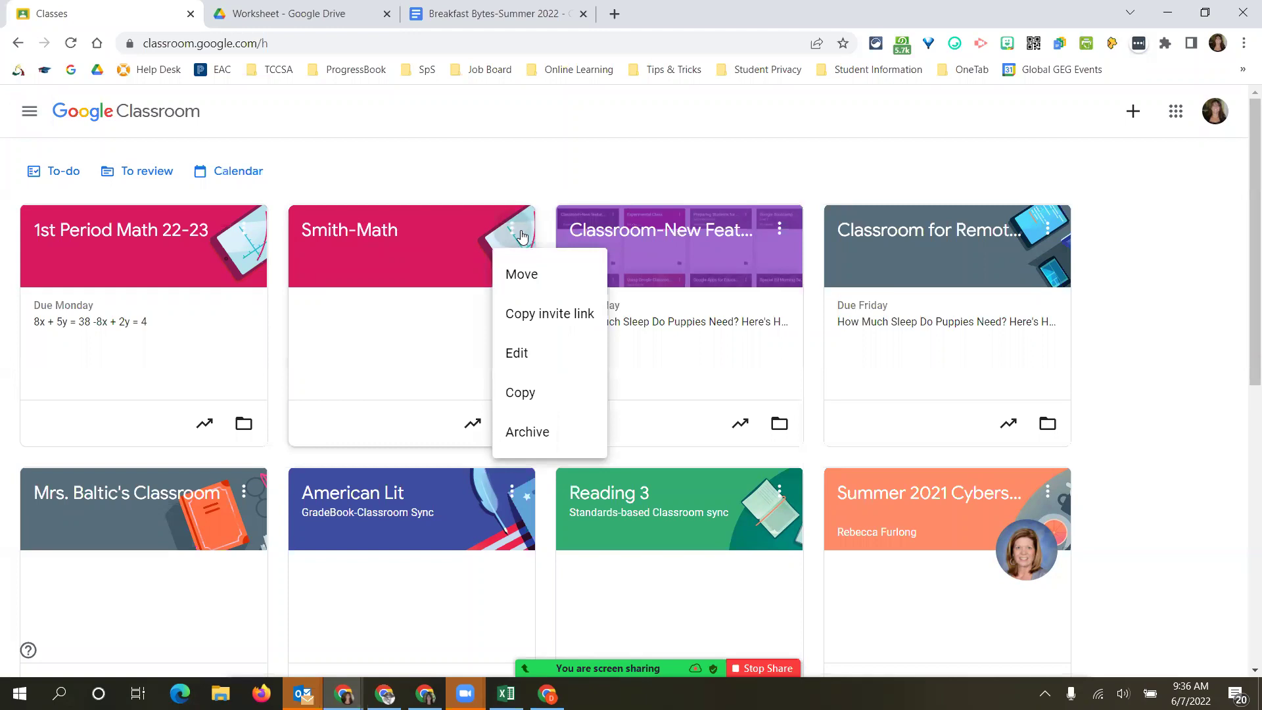
{"action": "left_click", "coordinate": [527, 394]}
{"action": "left_click_drag", "start_coordinate": [476, 314], "coordinate": [414, 303]}
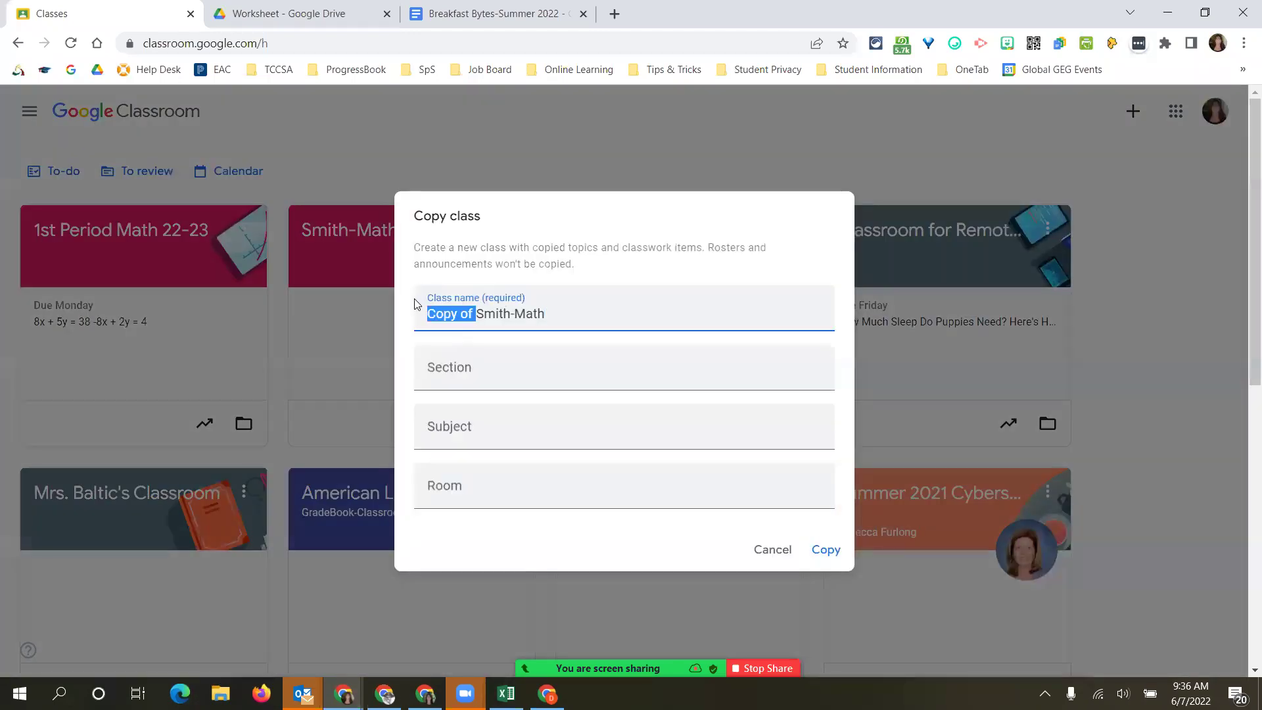
{"action": "key", "text": "BackSpace"}
{"action": "type", "text": "1st 9 weeks"}
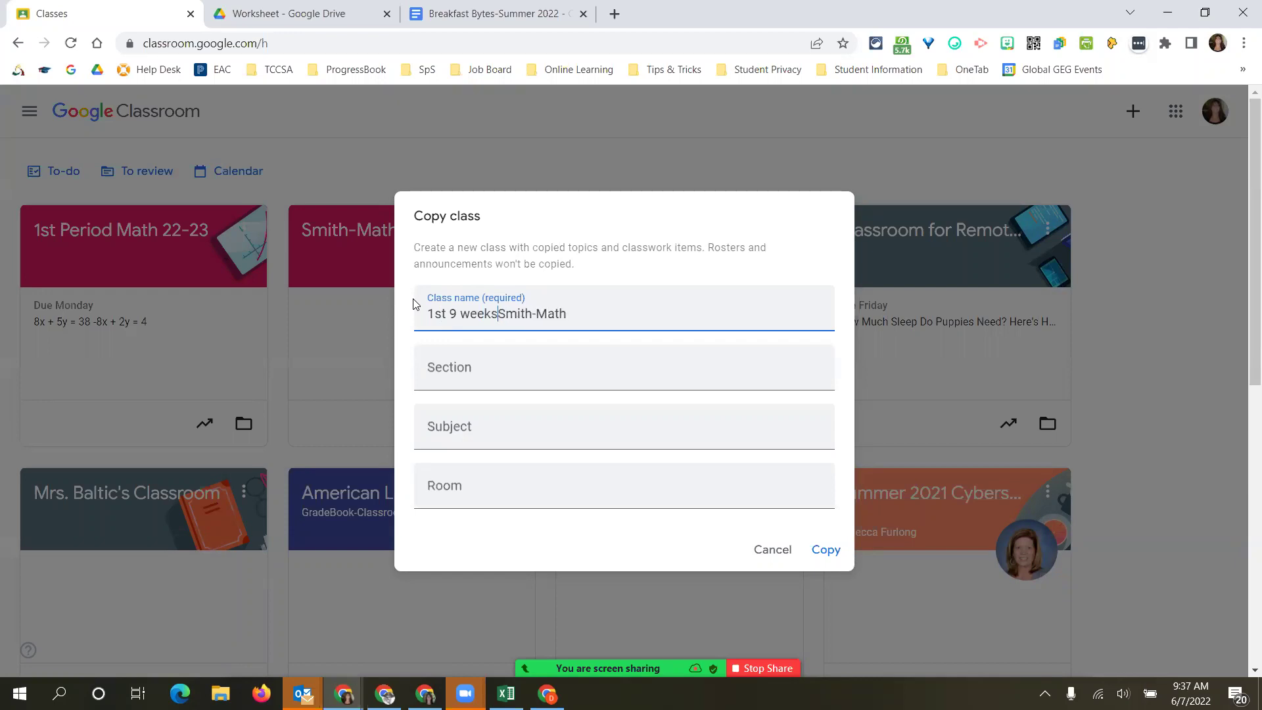
{"action": "type", "text": "-"}
{"action": "left_click", "coordinate": [825, 549]}
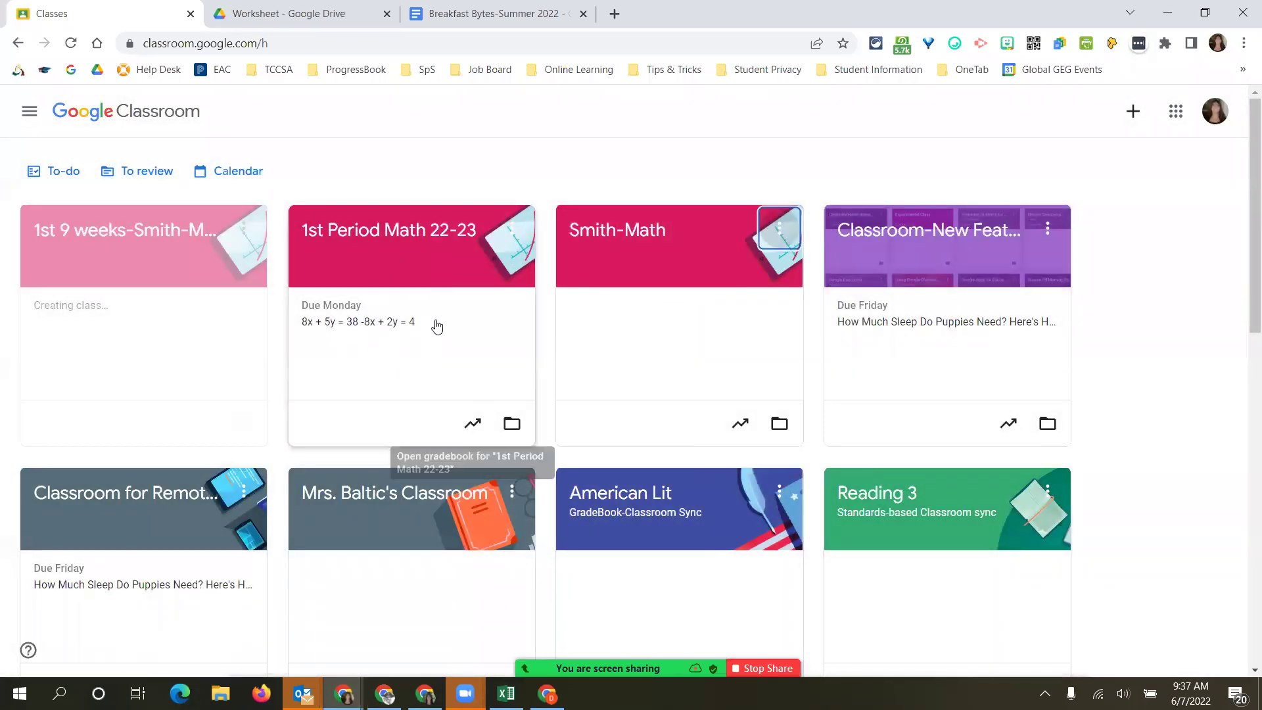
Open Smith-Math and review its classwork, the options of the Edpuzzle long division draft, and its people list.
{"action": "left_click", "coordinate": [625, 235]}
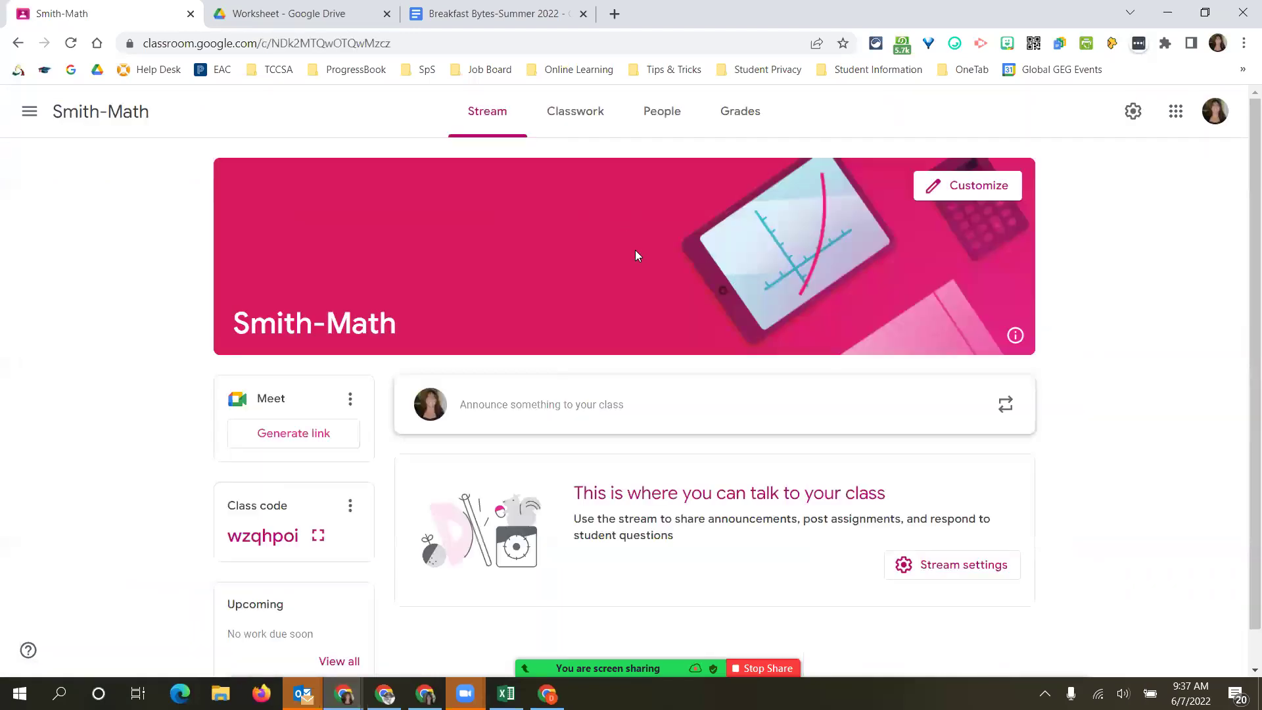
{"action": "left_click", "coordinate": [571, 117]}
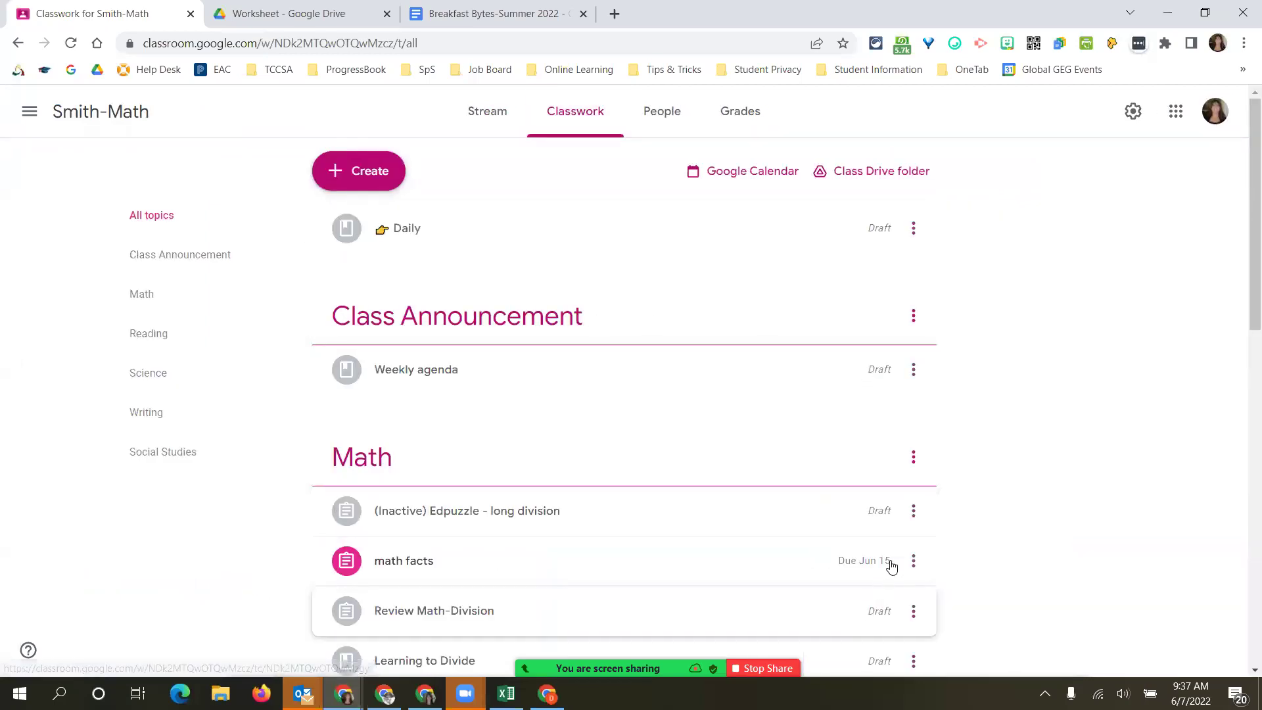
{"action": "left_click", "coordinate": [913, 516]}
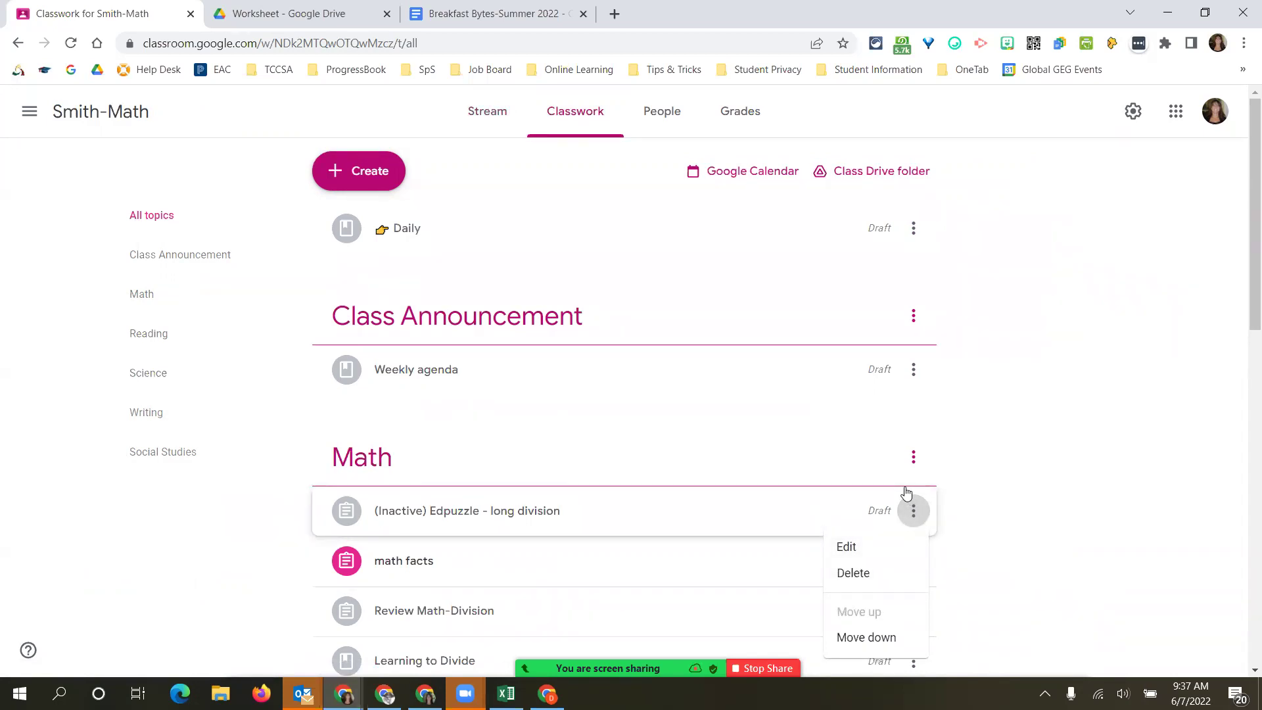
{"action": "left_click", "coordinate": [660, 113]}
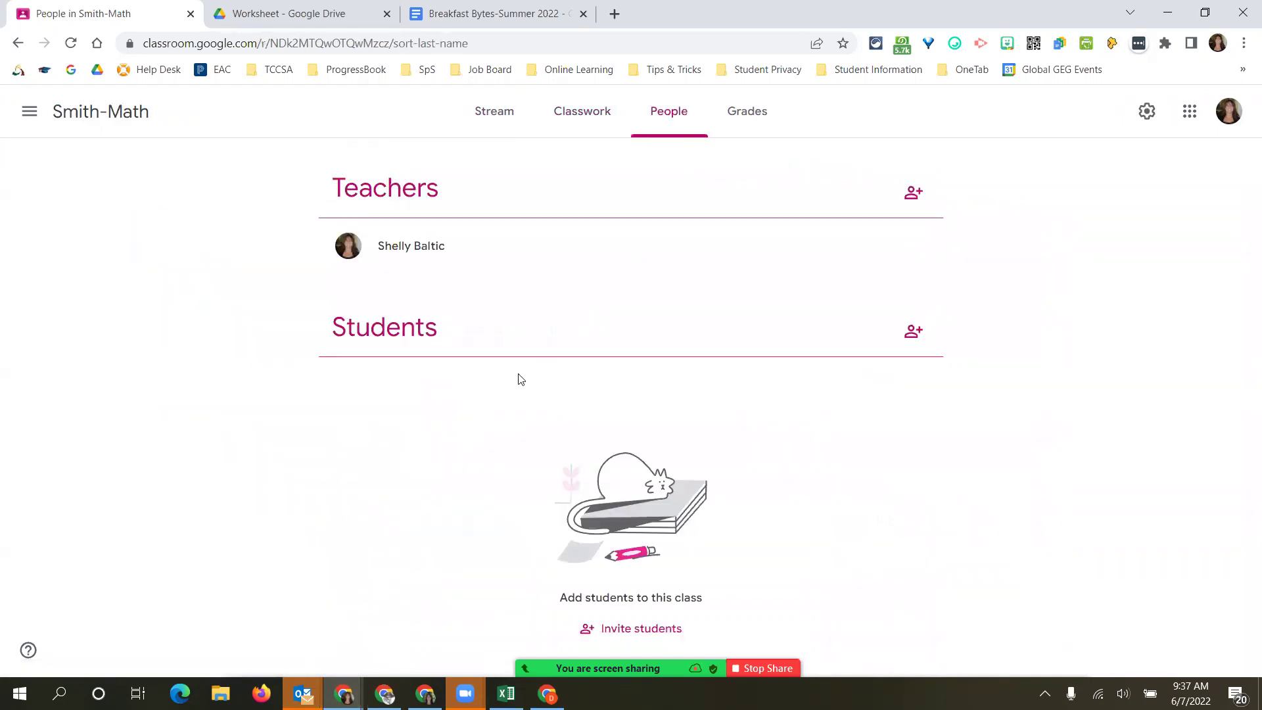
{"action": "left_click", "coordinate": [554, 117]}
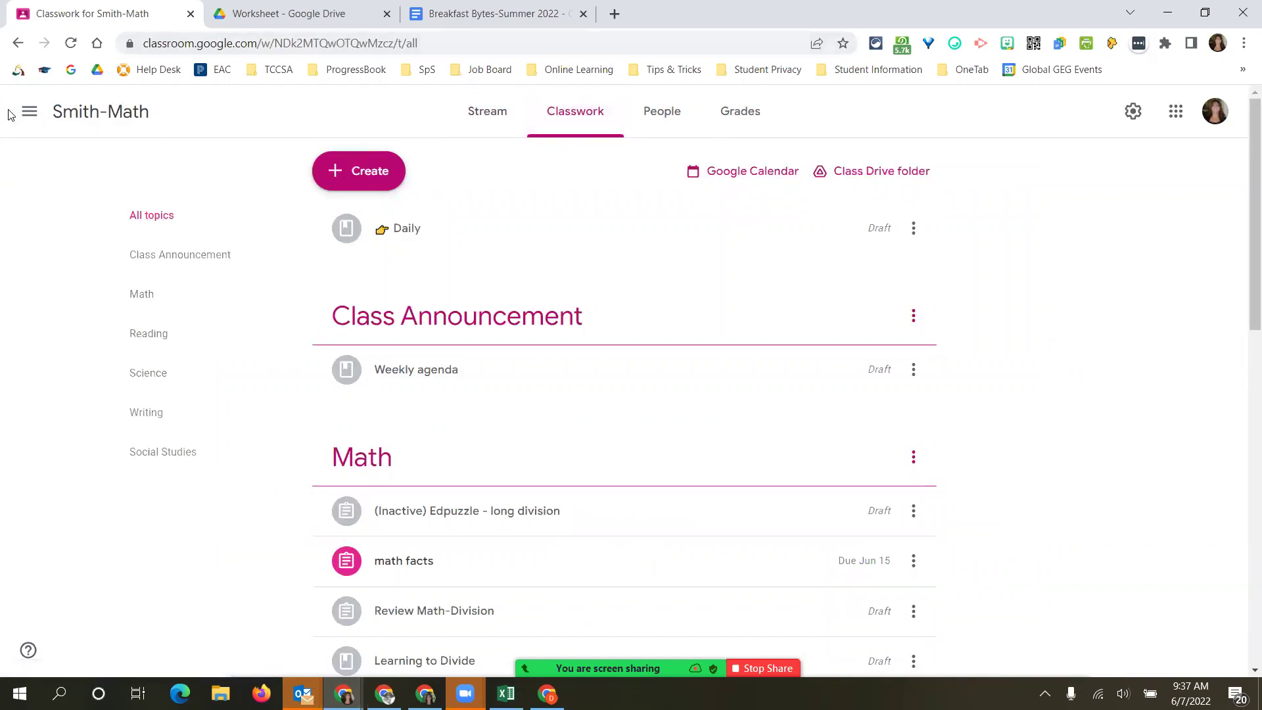
Return to the class overview and move the 1st 9 weeks-Smith-Math card directly after Reading 3.
{"action": "left_click", "coordinate": [29, 111]}
{"action": "left_click", "coordinate": [111, 130]}
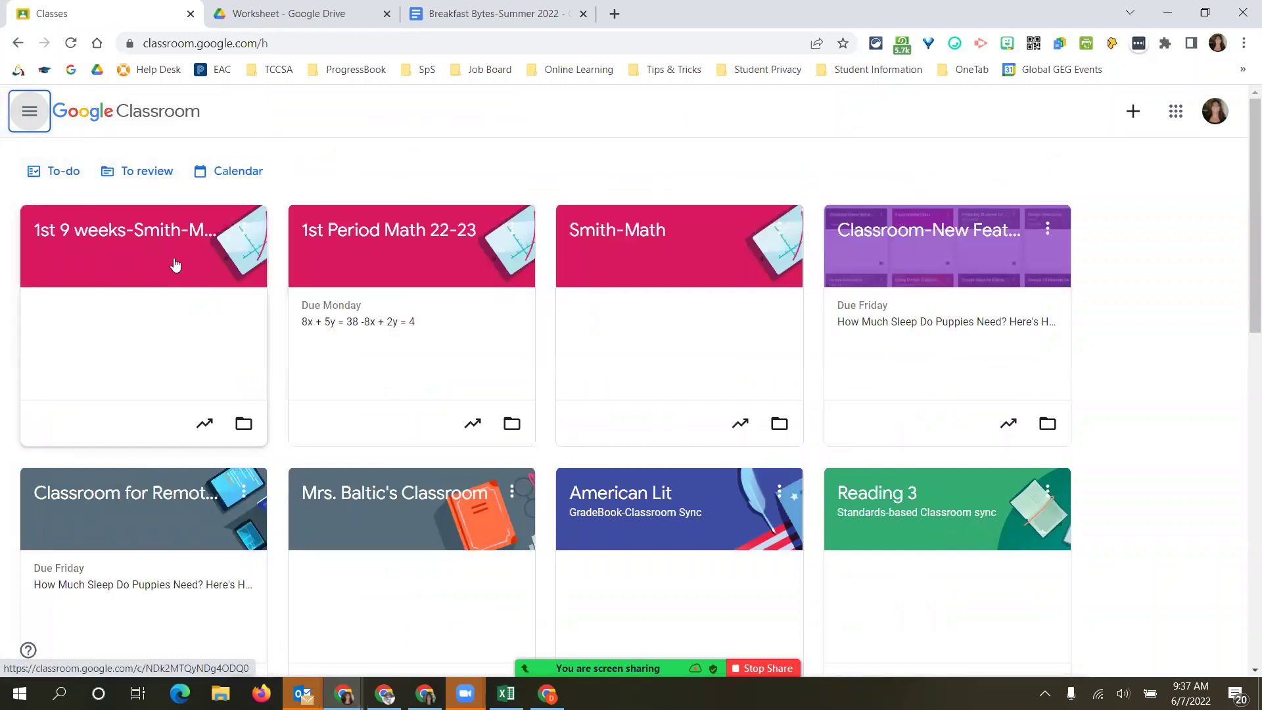
{"action": "left_click_drag", "start_coordinate": [149, 270], "coordinate": [951, 536]}
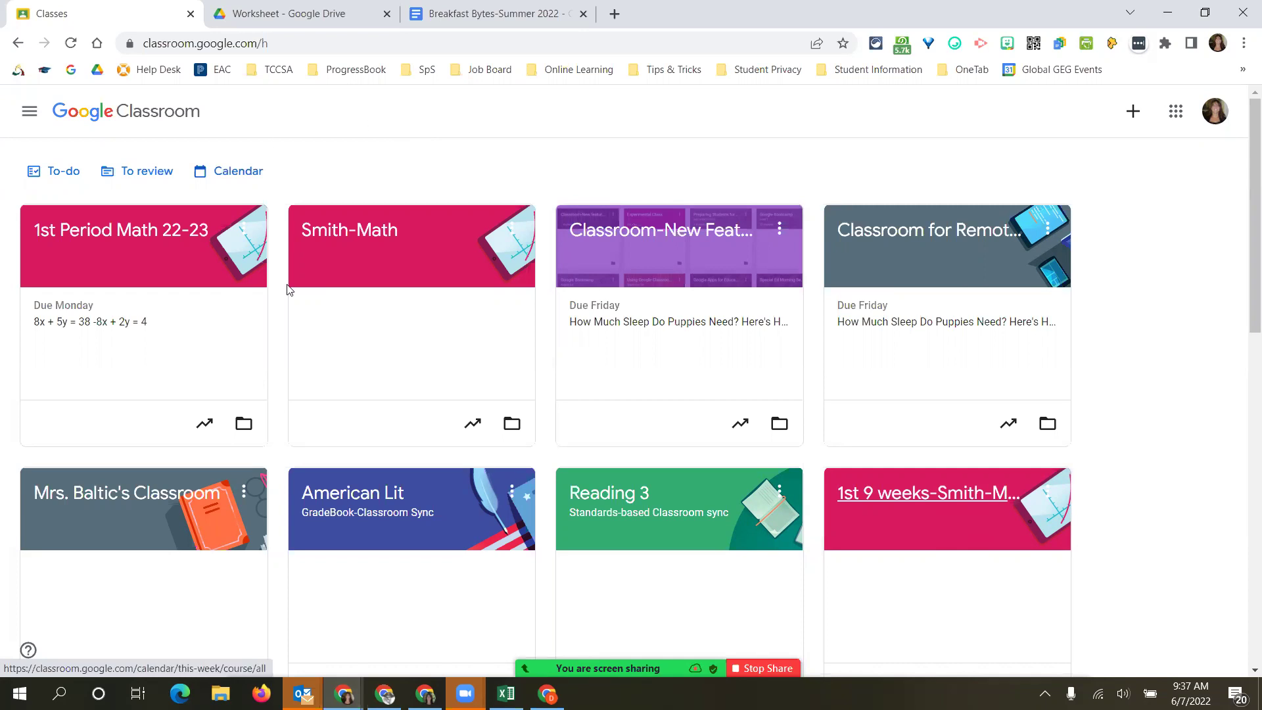
Open the classwork of Smith-Math and examine its posts and the options for the Math topic.
{"action": "left_click", "coordinate": [380, 233]}
{"action": "left_click", "coordinate": [575, 113]}
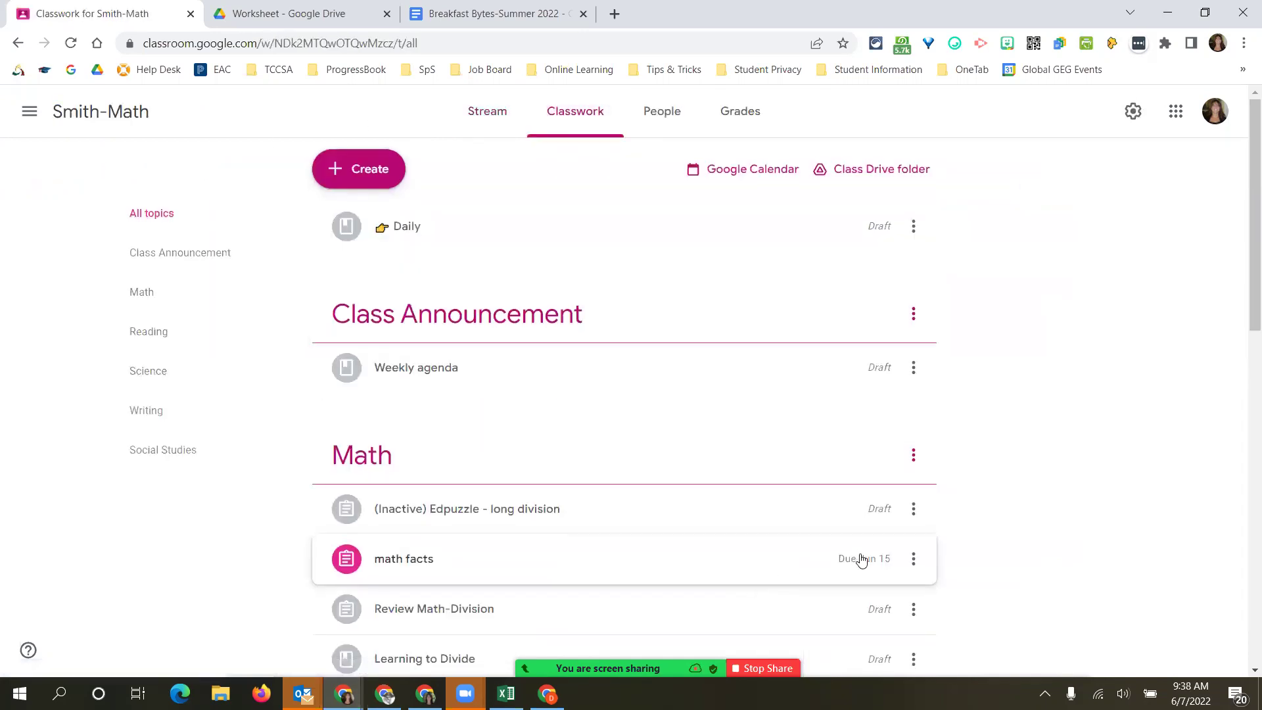
{"action": "scroll", "coordinate": [933, 412], "scroll_direction": "down", "scroll_amount": 3}
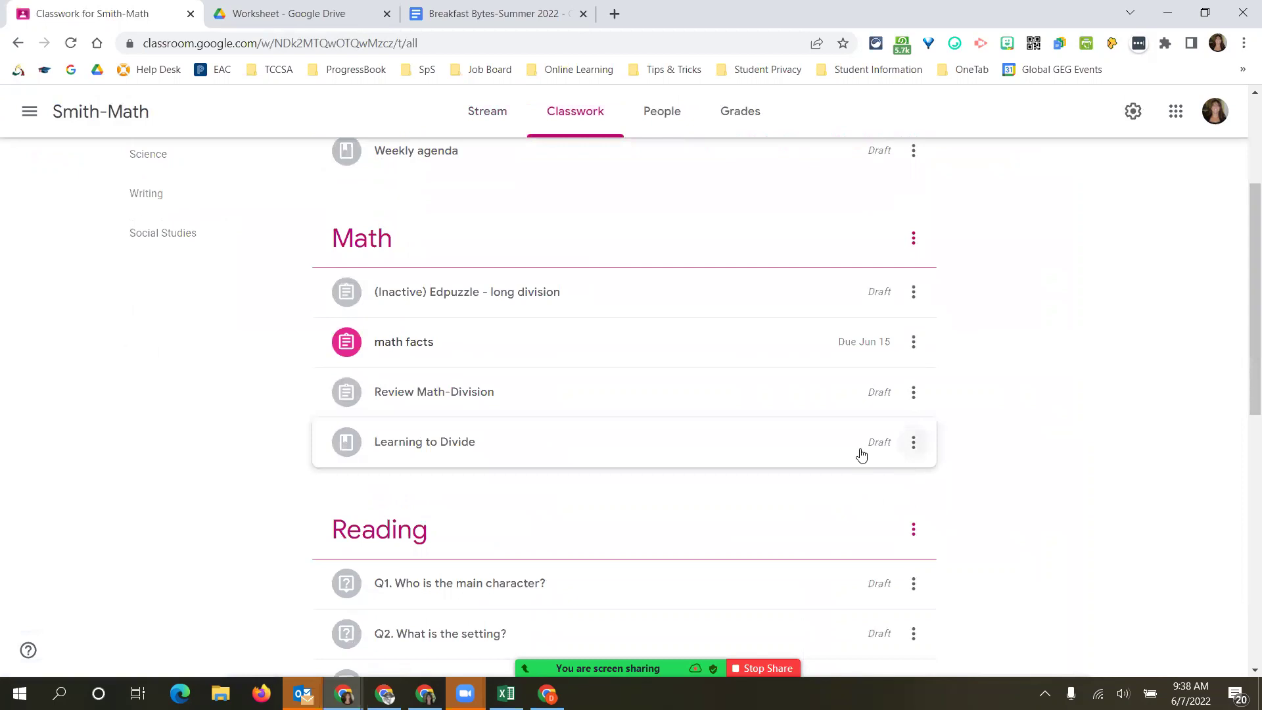
{"action": "left_click", "coordinate": [913, 237]}
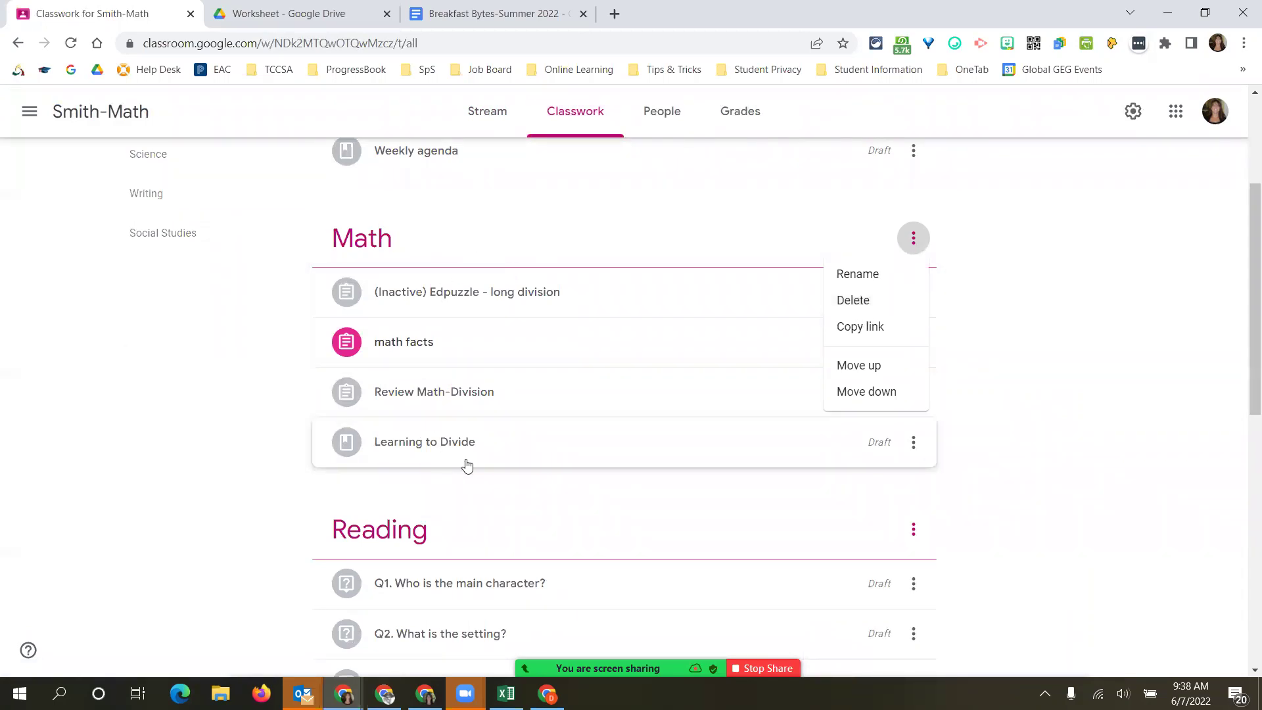
{"action": "scroll", "coordinate": [467, 465], "scroll_direction": "up", "scroll_amount": 3}
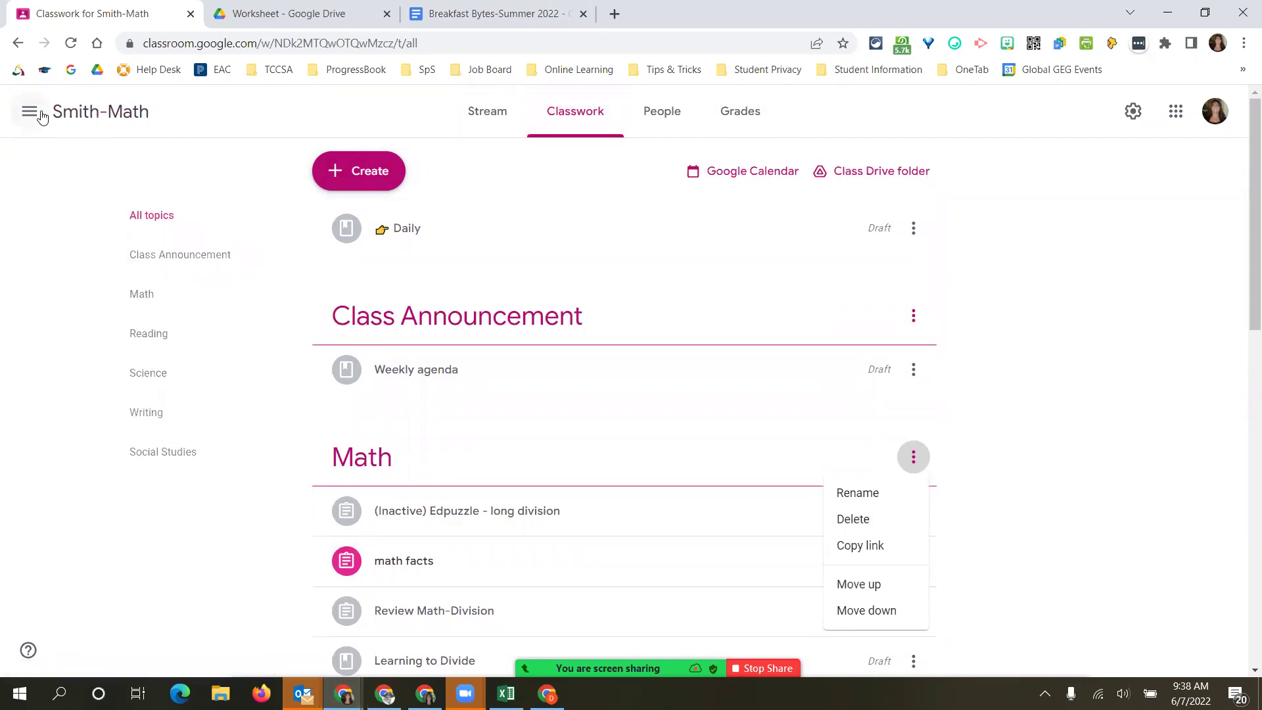
Return to the class overview, look over the class cards, and open Smith-Math's folder in Google Drive.
{"action": "left_click", "coordinate": [32, 113]}
{"action": "left_click", "coordinate": [62, 118]}
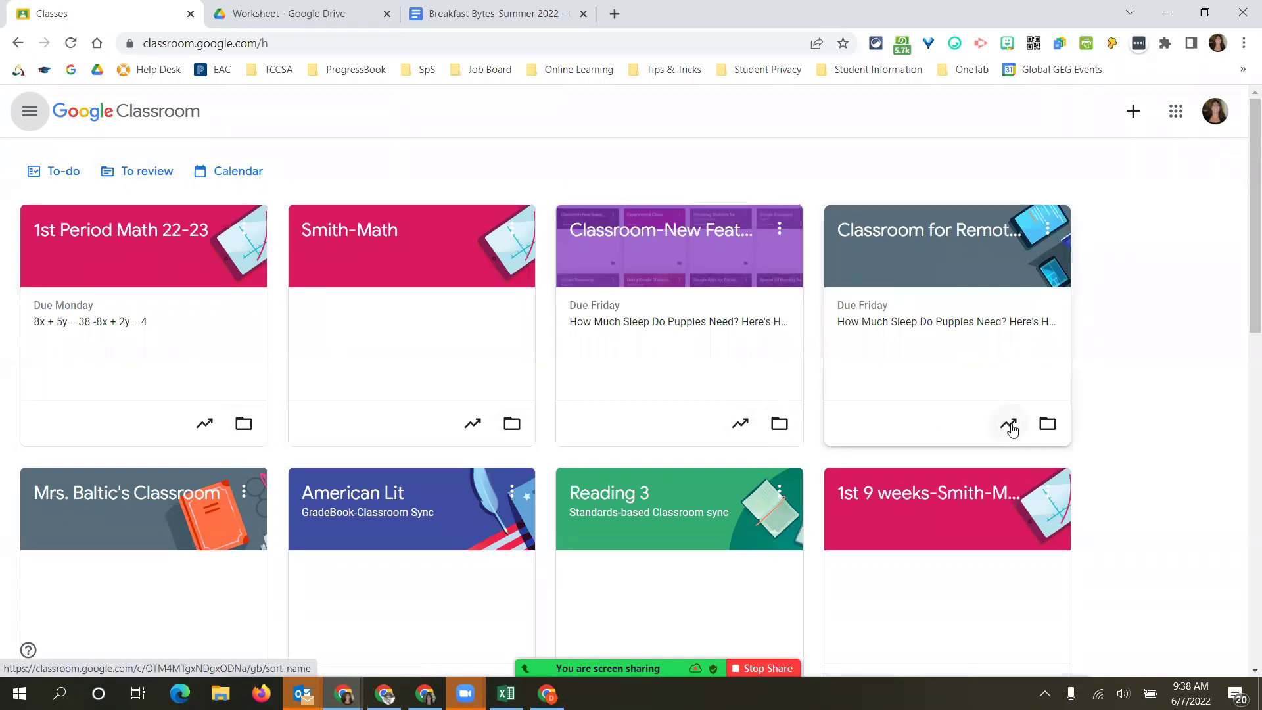
{"action": "scroll", "coordinate": [953, 440], "scroll_direction": "down", "scroll_amount": 2}
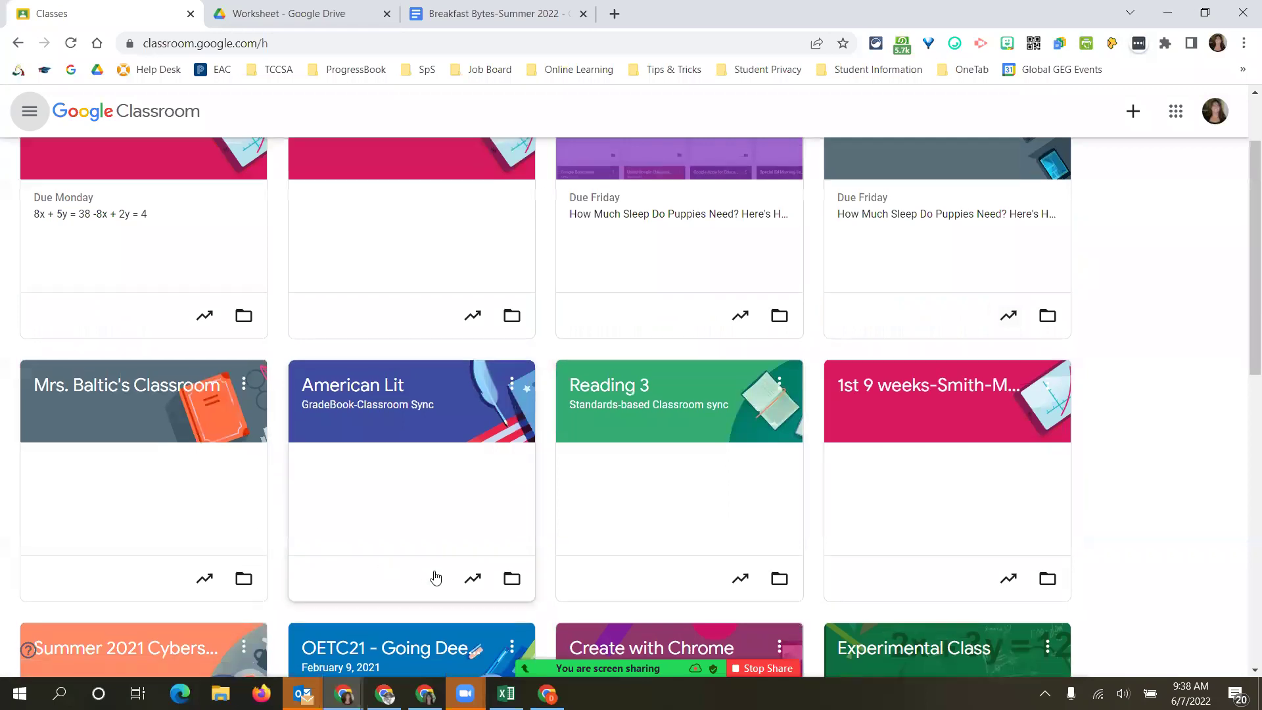
{"action": "scroll", "coordinate": [381, 576], "scroll_direction": "up", "scroll_amount": 2}
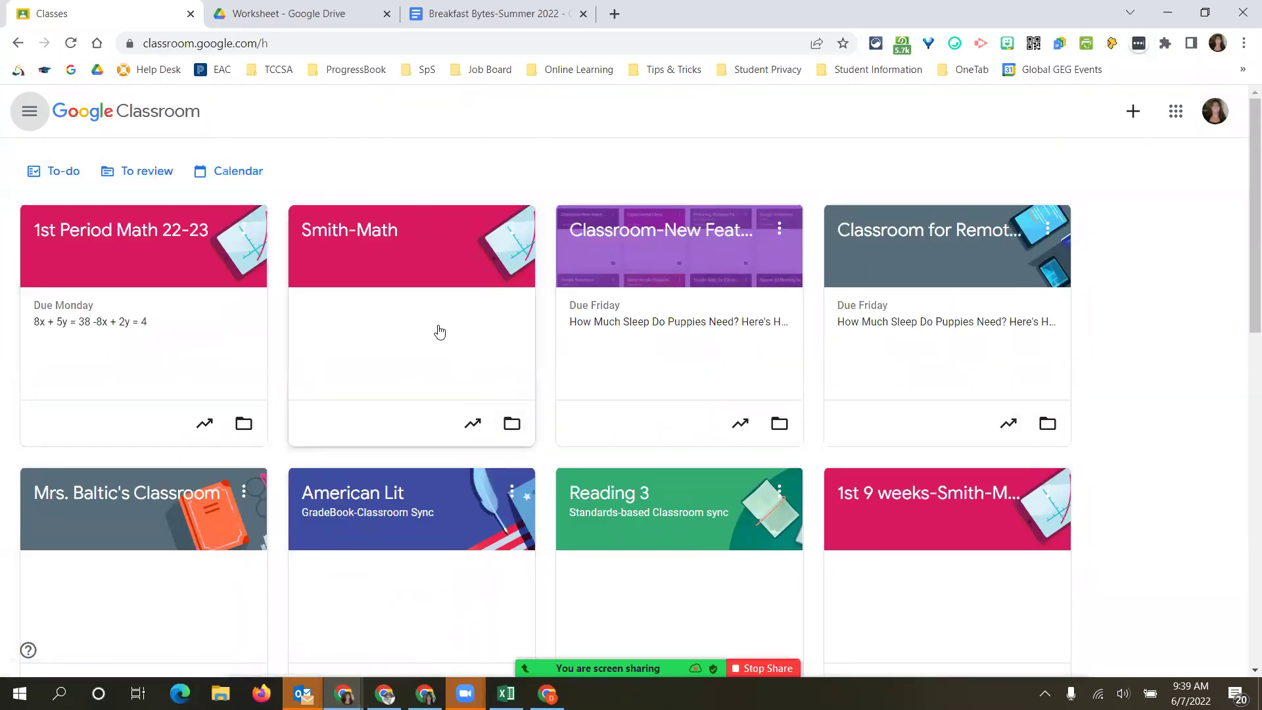
{"action": "left_click", "coordinate": [519, 423]}
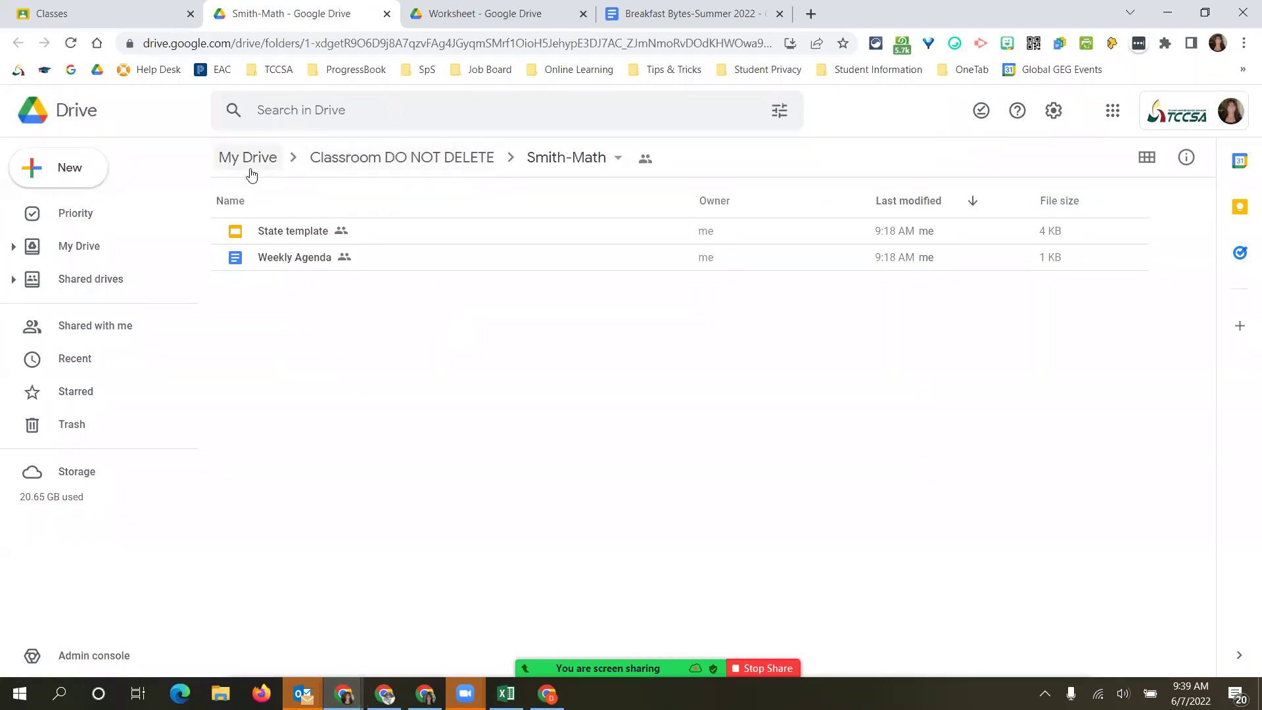
Go up through the parent folders to My Drive, look through its contents, and reopen the Classroom DO NOT DELETE folder.
{"action": "left_click", "coordinate": [360, 164]}
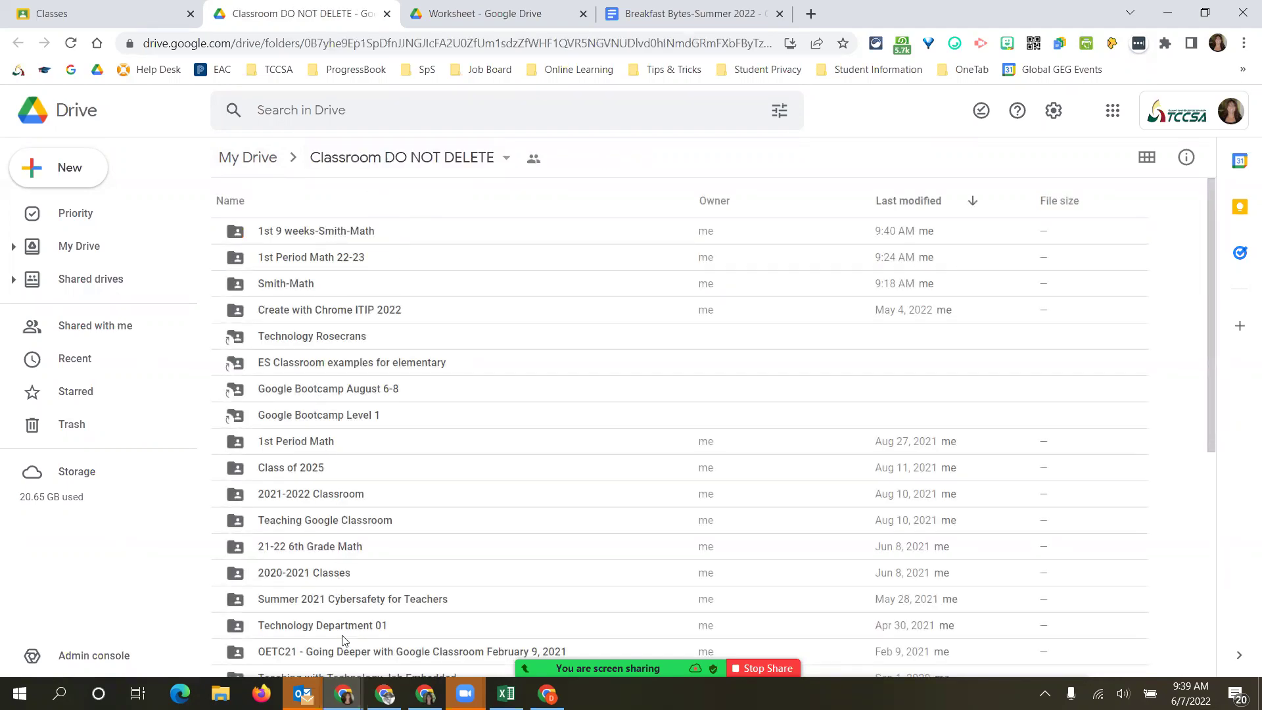
{"action": "left_click", "coordinate": [267, 165]}
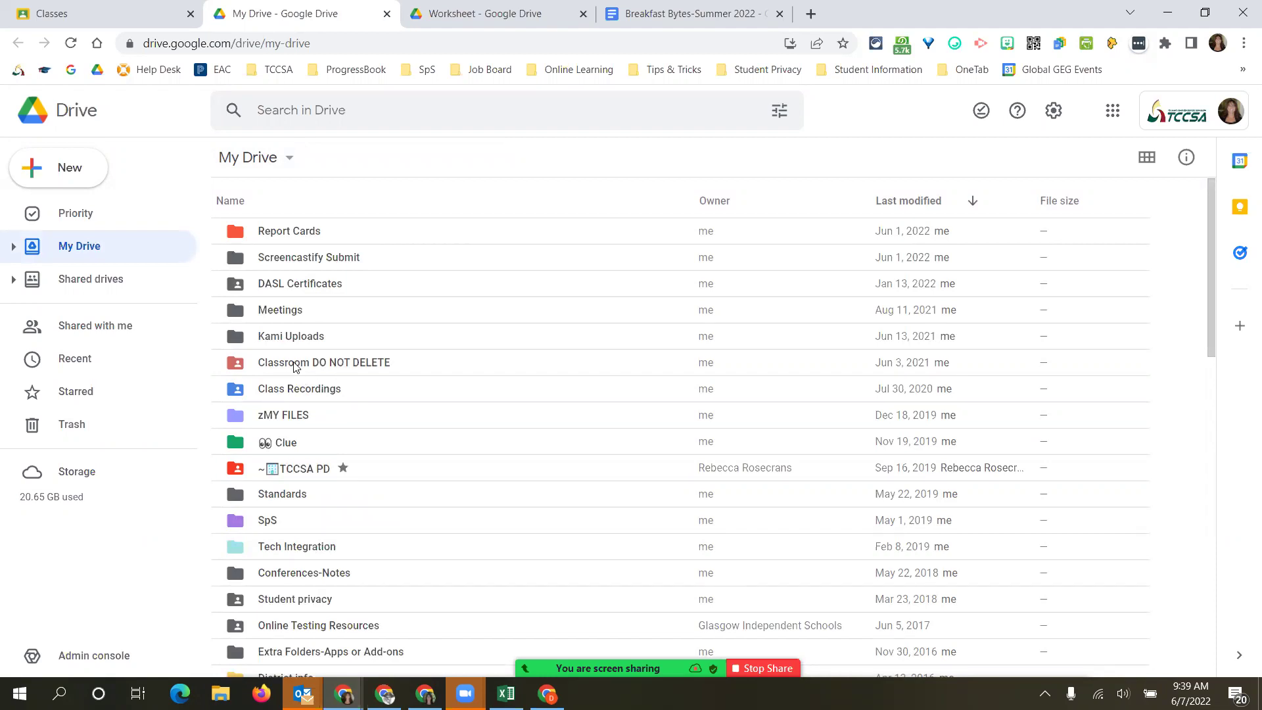
{"action": "scroll", "coordinate": [293, 368], "scroll_direction": "down", "scroll_amount": 7}
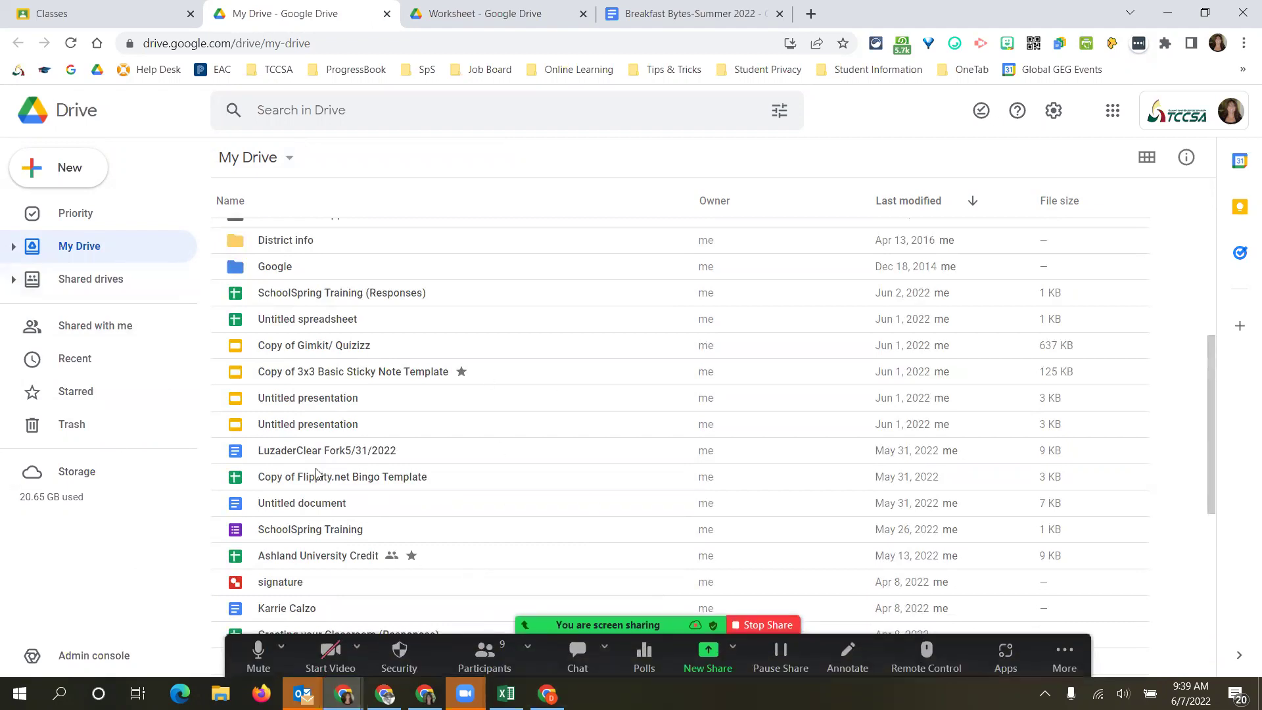
{"action": "scroll", "coordinate": [410, 447], "scroll_direction": "up", "scroll_amount": 7}
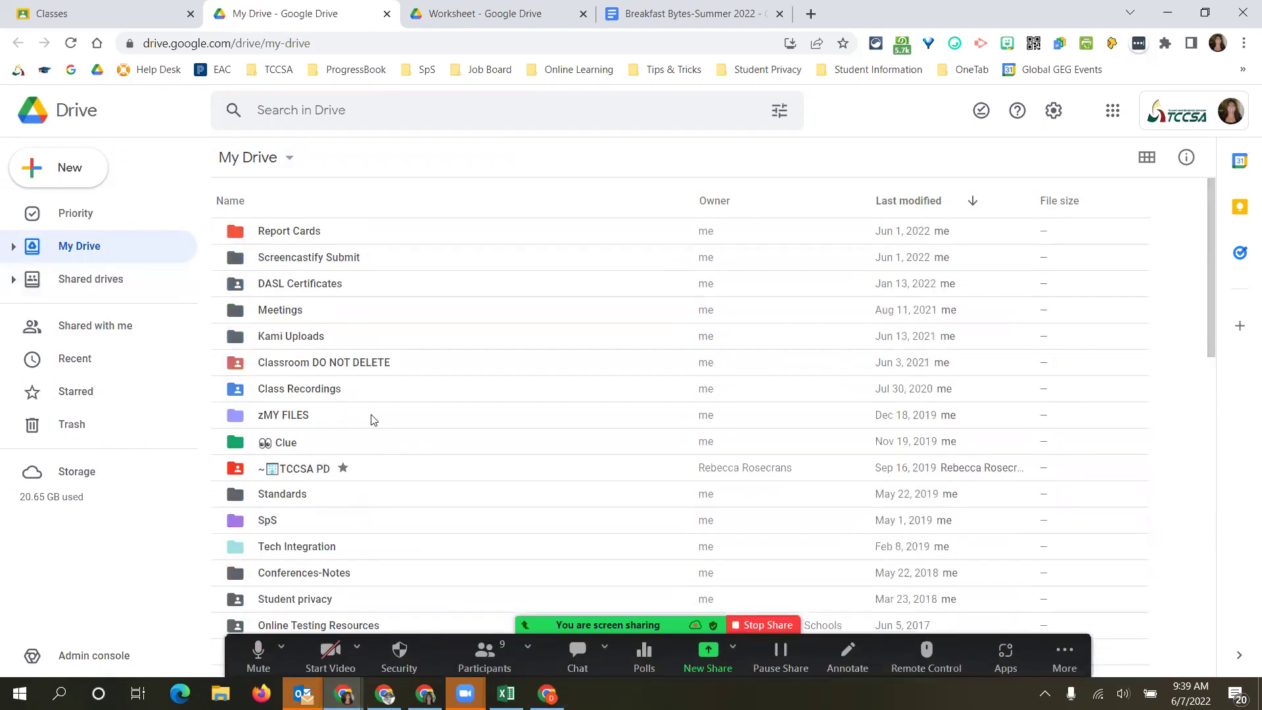
{"action": "left_click", "coordinate": [286, 363]}
{"action": "double_click", "coordinate": [286, 363]}
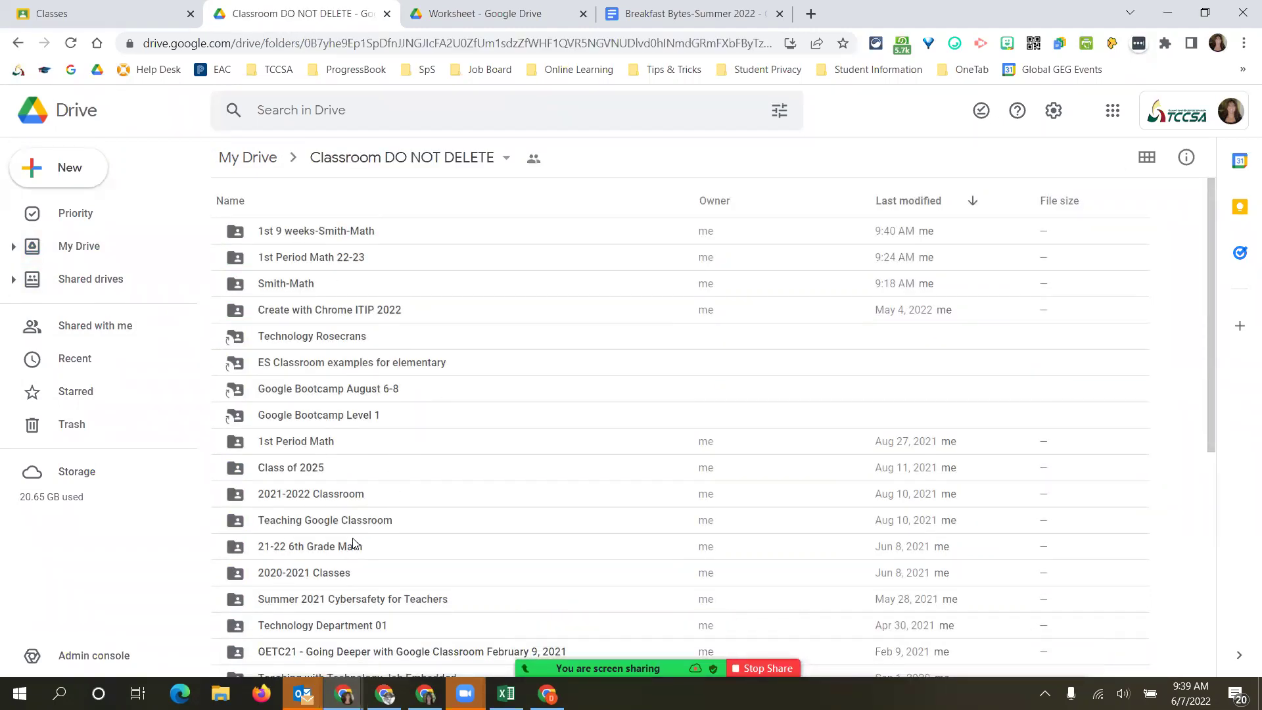
Delete the Class of 2025 folder from Classroom DO NOT DELETE.
{"action": "left_click", "coordinate": [292, 471]}
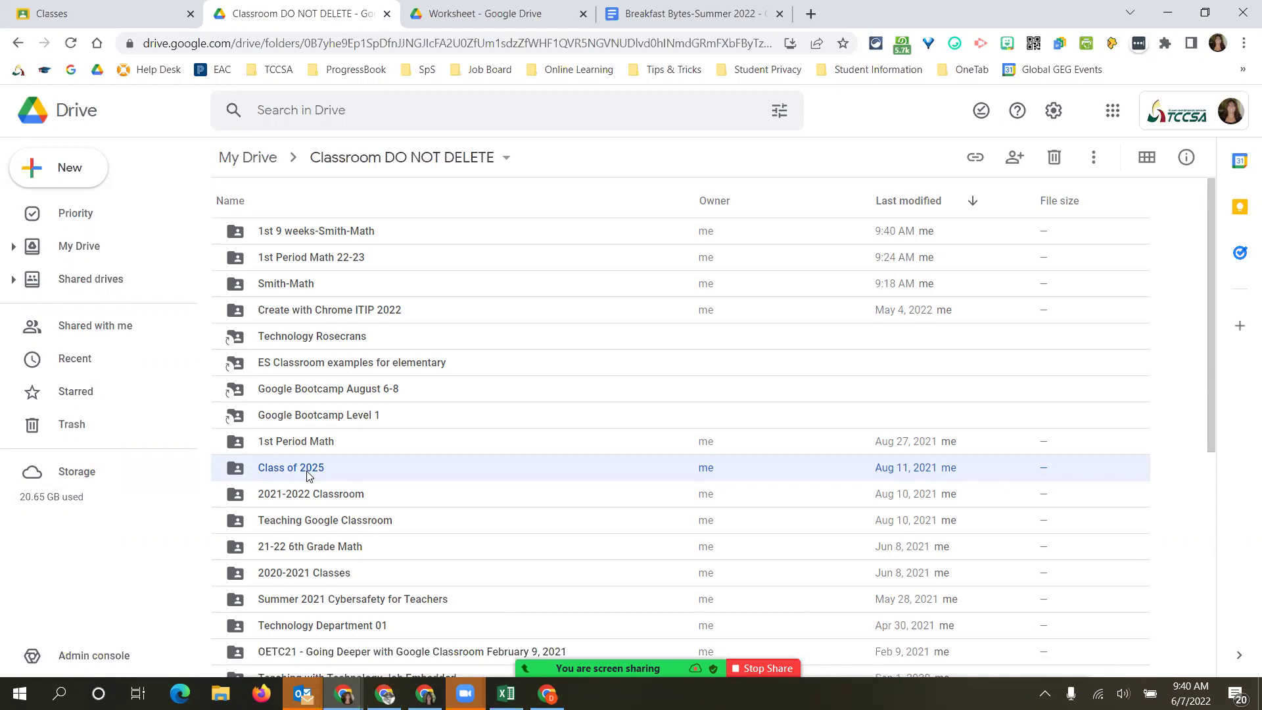
{"action": "left_click", "coordinate": [1054, 157]}
{"action": "left_click", "coordinate": [681, 422]}
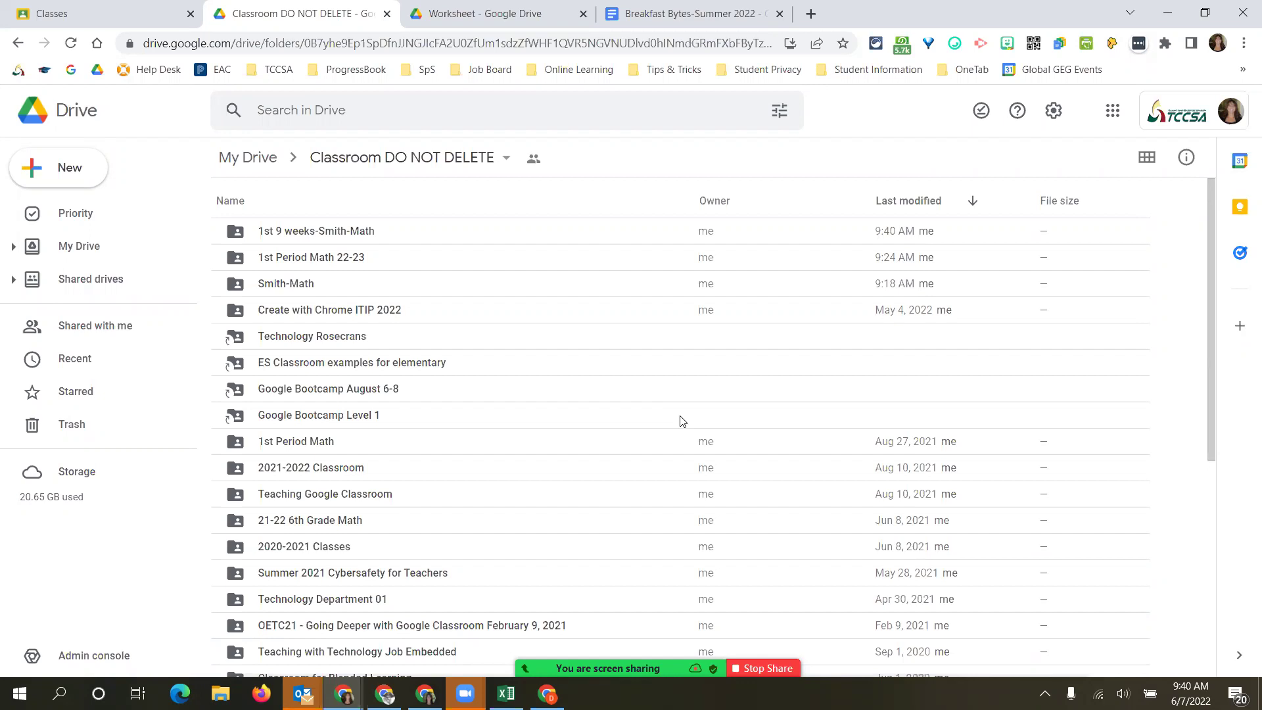
Create a new folder named 22-23 inside Classroom DO NOT DELETE.
{"action": "left_click", "coordinate": [97, 181]}
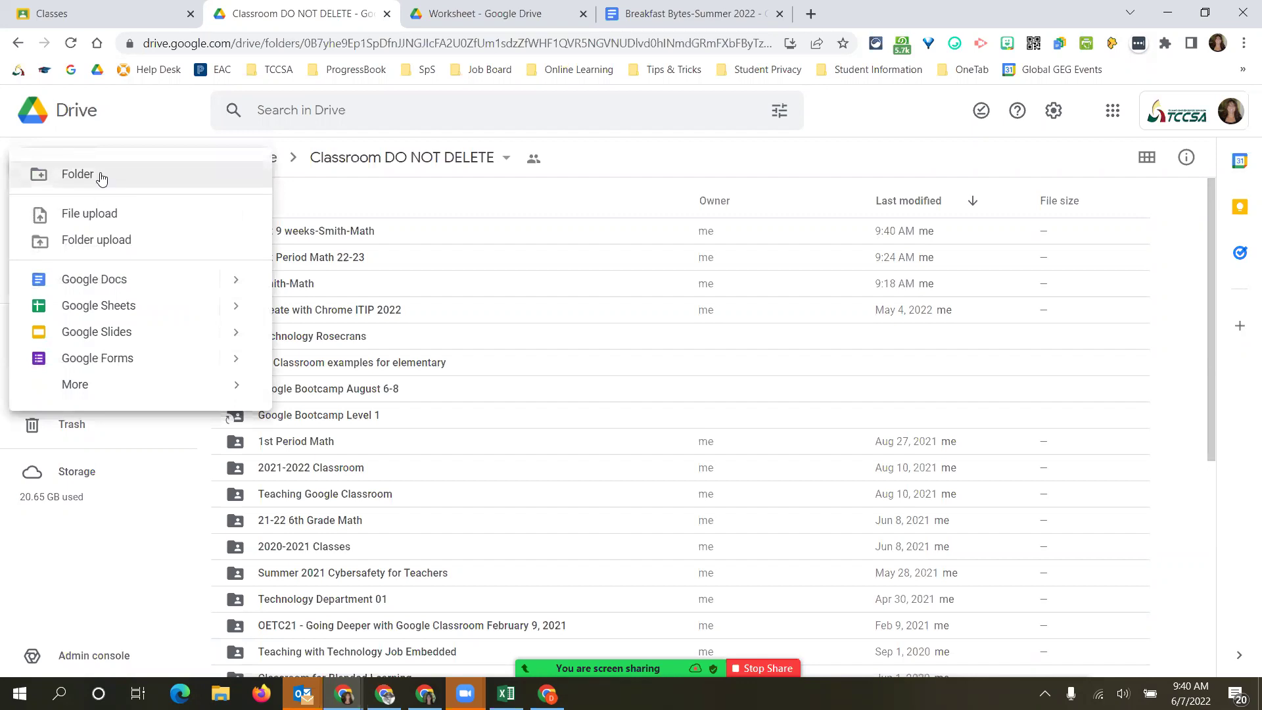
{"action": "left_click", "coordinate": [101, 177]}
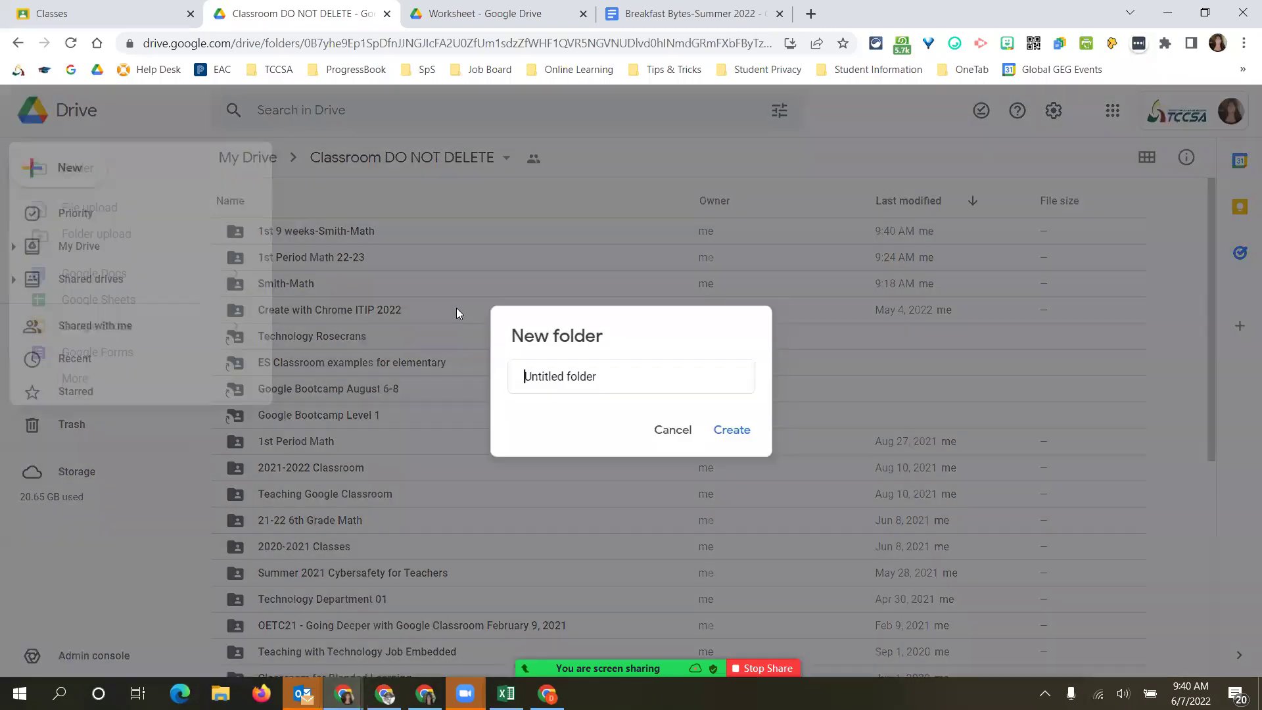
{"action": "type", "text": "22-"}
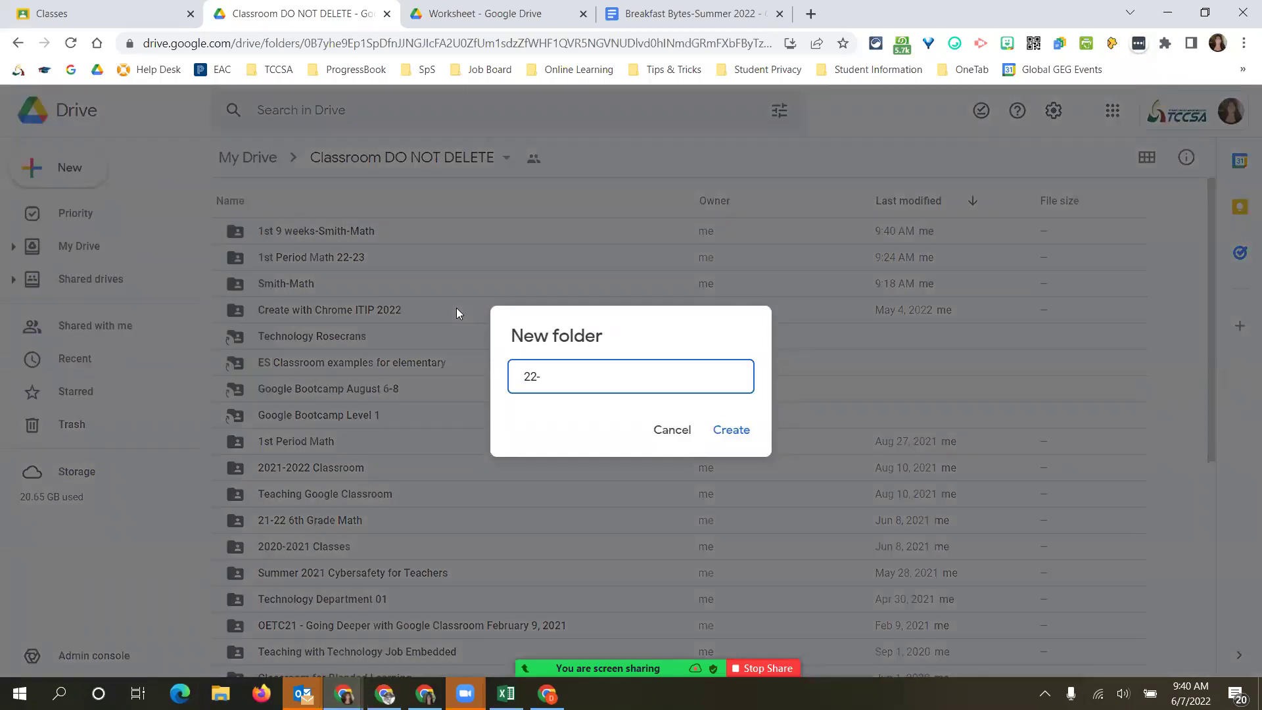
{"action": "type", "text": "23"}
{"action": "left_click", "coordinate": [741, 436]}
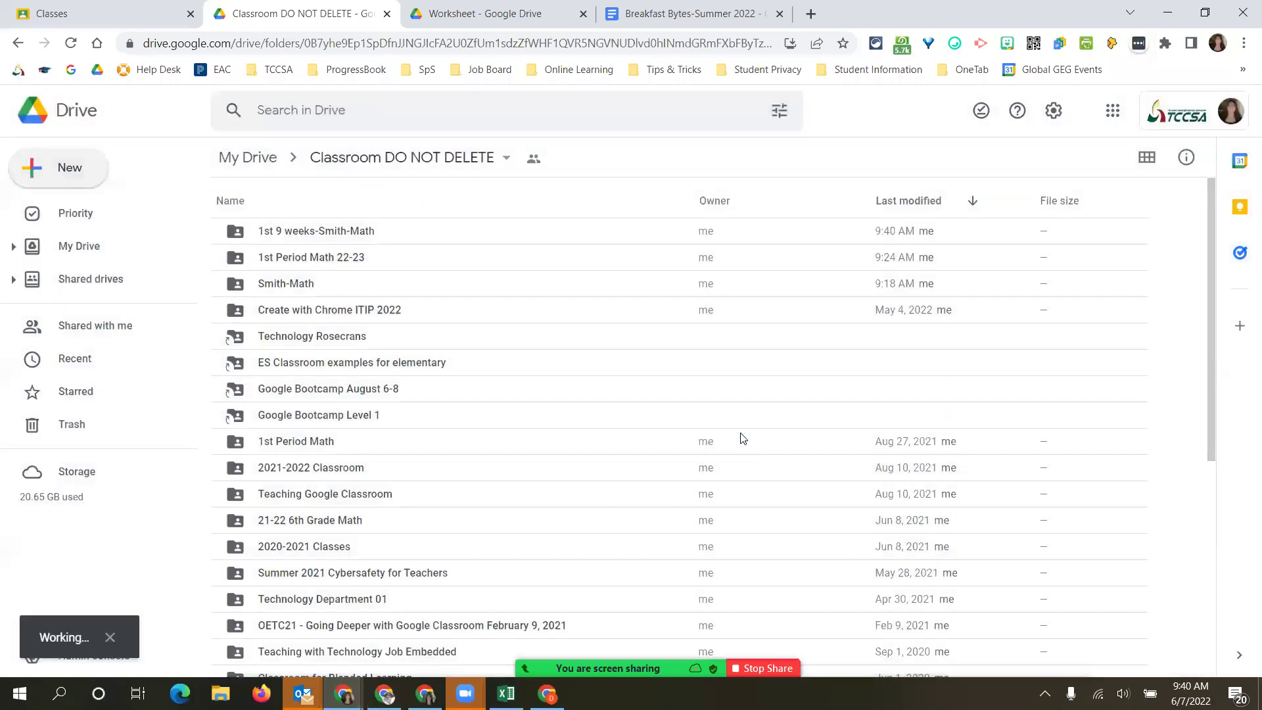
Move the 1st 9 weeks-Smith-Math, 1st Period Math 22-23 and Smith-Math folders into the 22-23 folder, and open it.
{"action": "left_click_drag", "start_coordinate": [287, 258], "coordinate": [282, 230]}
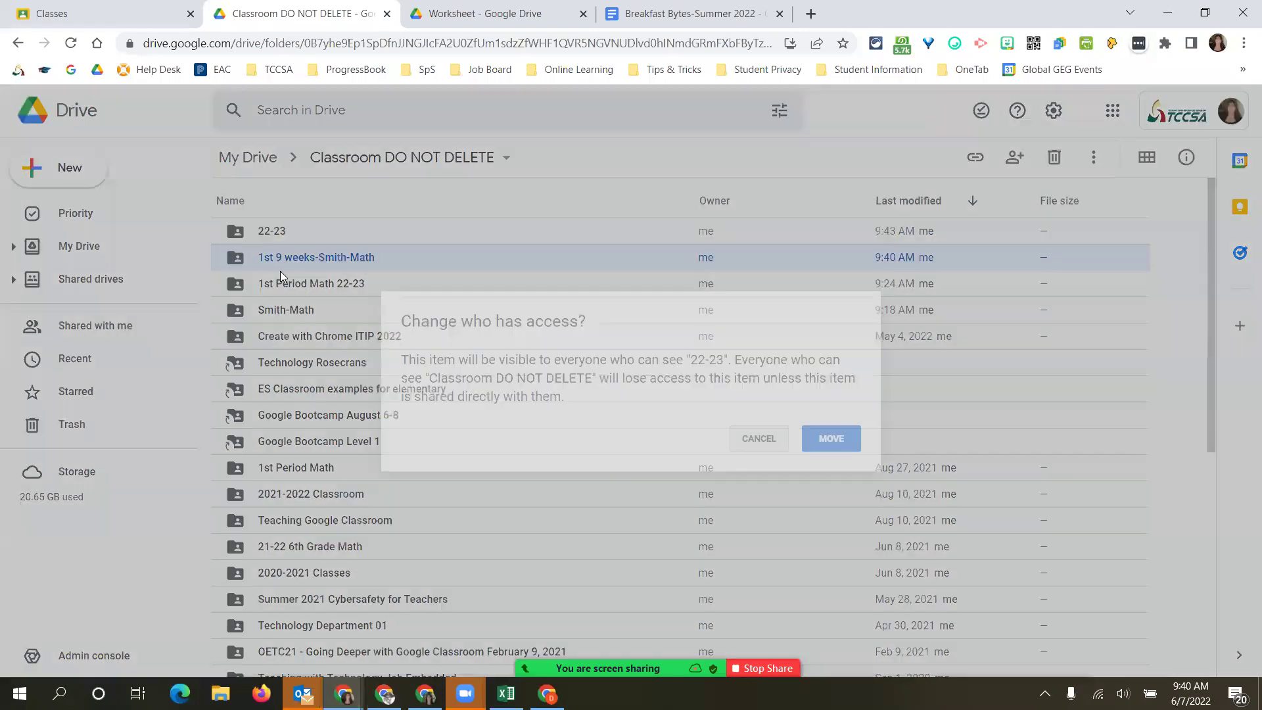
{"action": "left_click", "coordinate": [819, 438]}
{"action": "left_click_drag", "start_coordinate": [277, 258], "coordinate": [271, 224]}
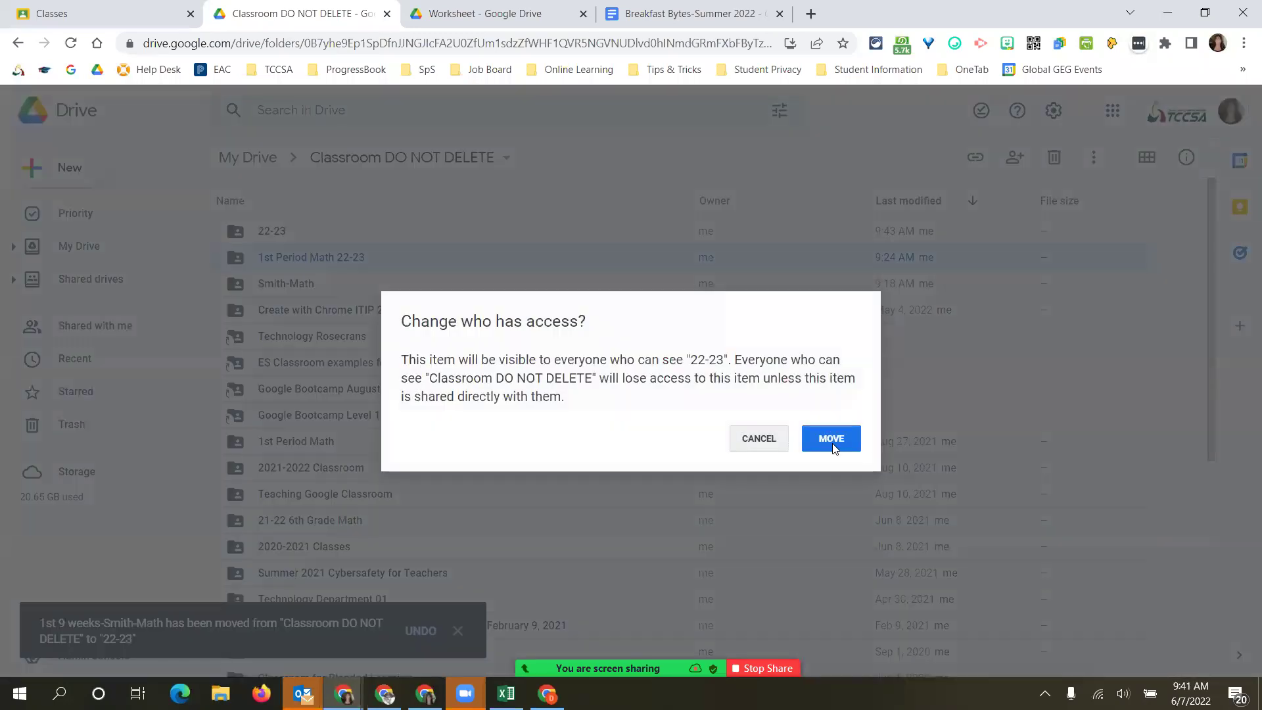
{"action": "left_click", "coordinate": [829, 437]}
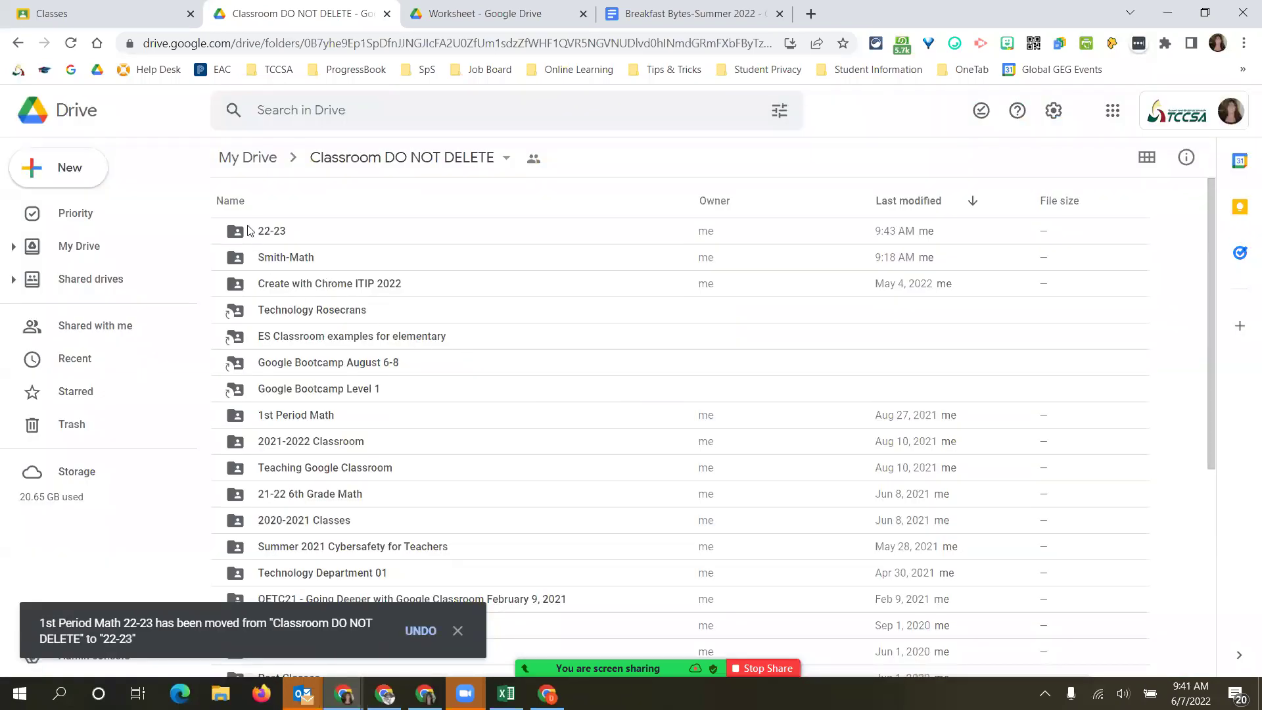
{"action": "left_click_drag", "start_coordinate": [266, 255], "coordinate": [276, 231]}
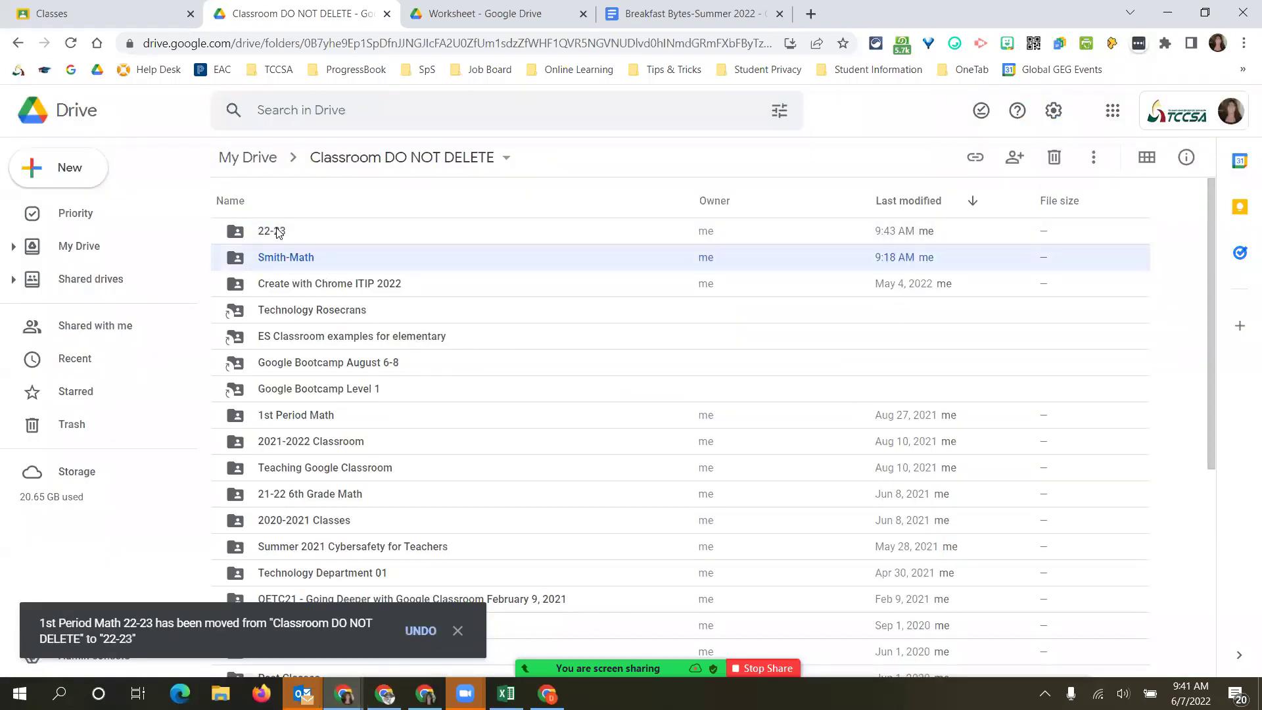
{"action": "left_click", "coordinate": [827, 438]}
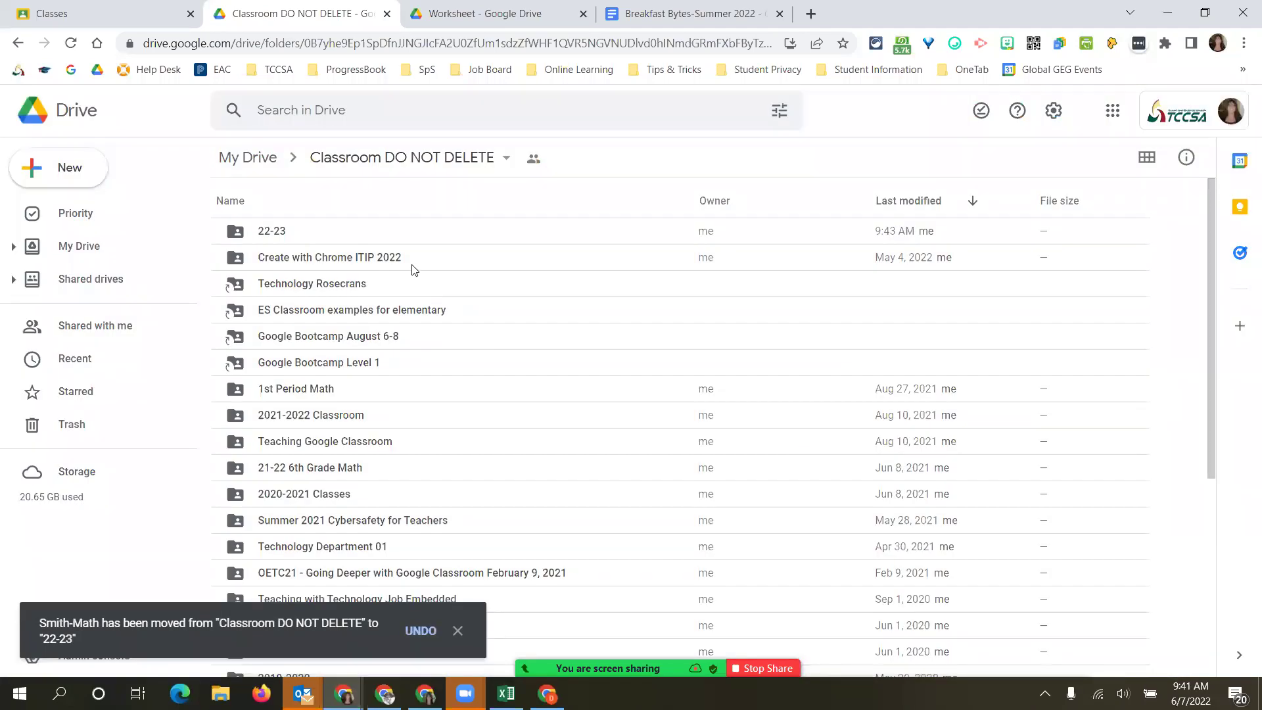
{"action": "double_click", "coordinate": [252, 232]}
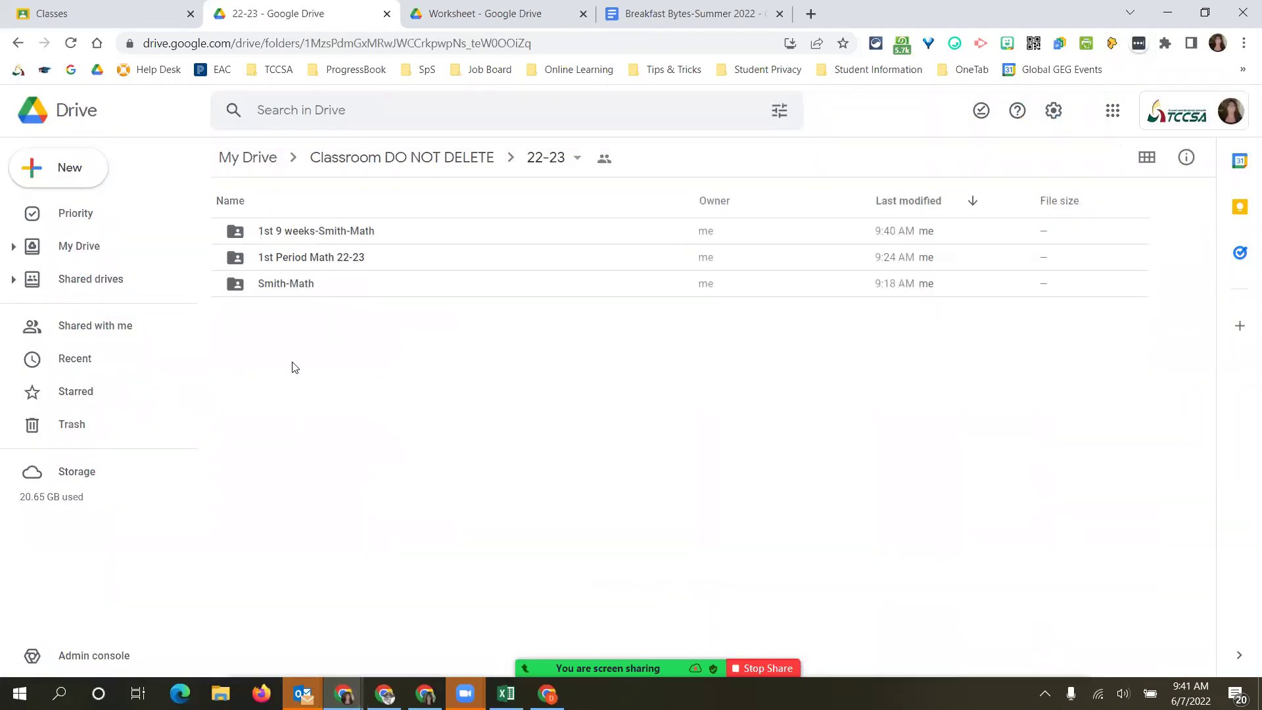
Return to Classroom DO NOT DELETE, open Classroom-New features, and look inside its My Country assignment folder before going back.
{"action": "left_click", "coordinate": [386, 160]}
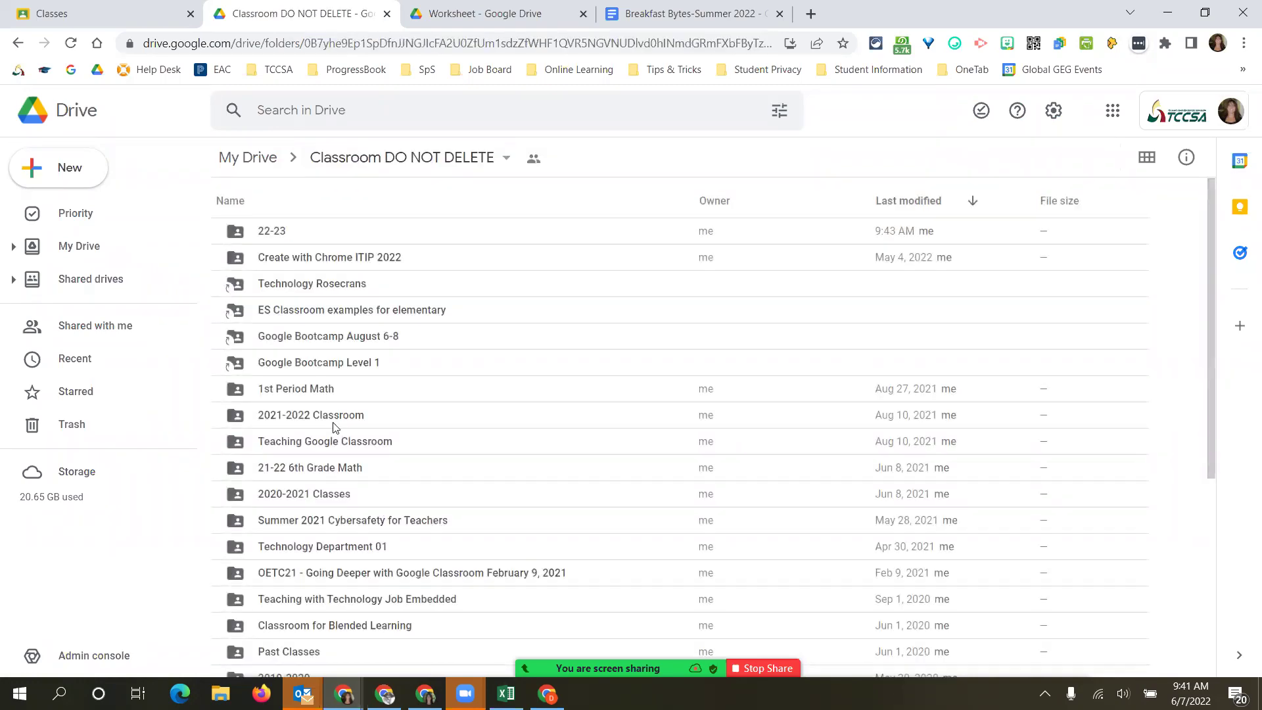
{"action": "scroll", "coordinate": [378, 540], "scroll_direction": "down", "scroll_amount": 5}
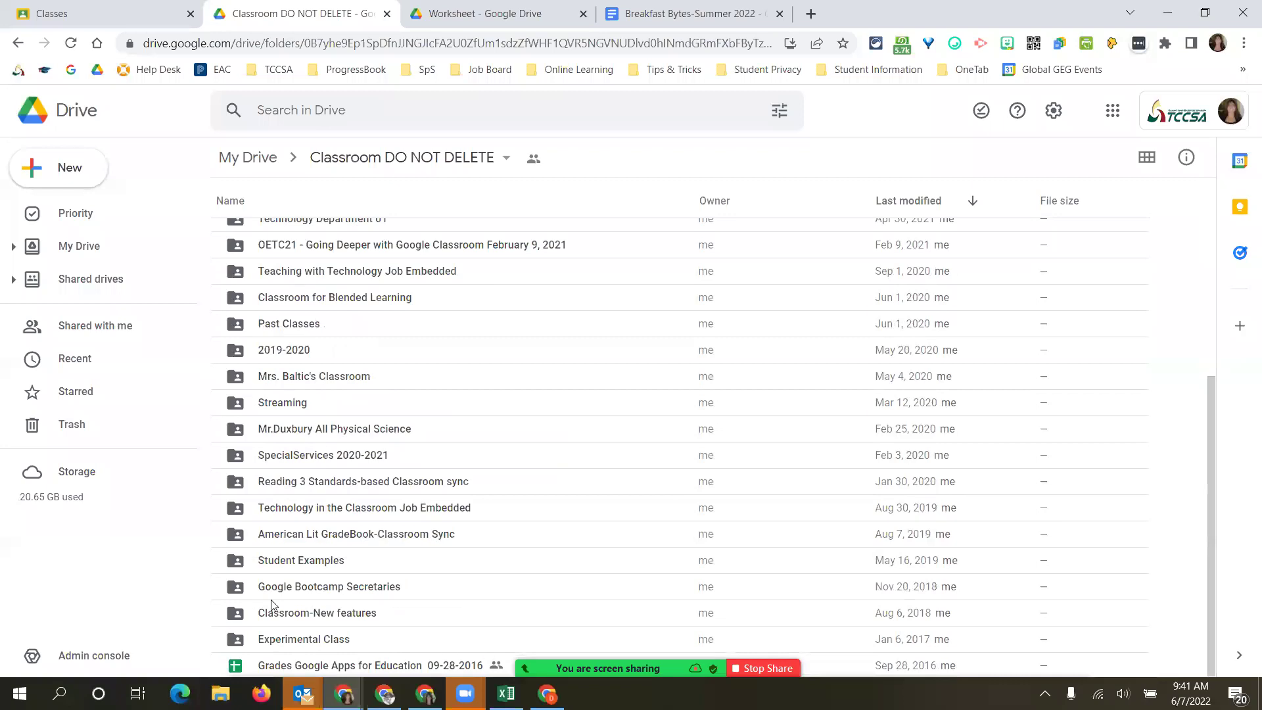
{"action": "double_click", "coordinate": [334, 612]}
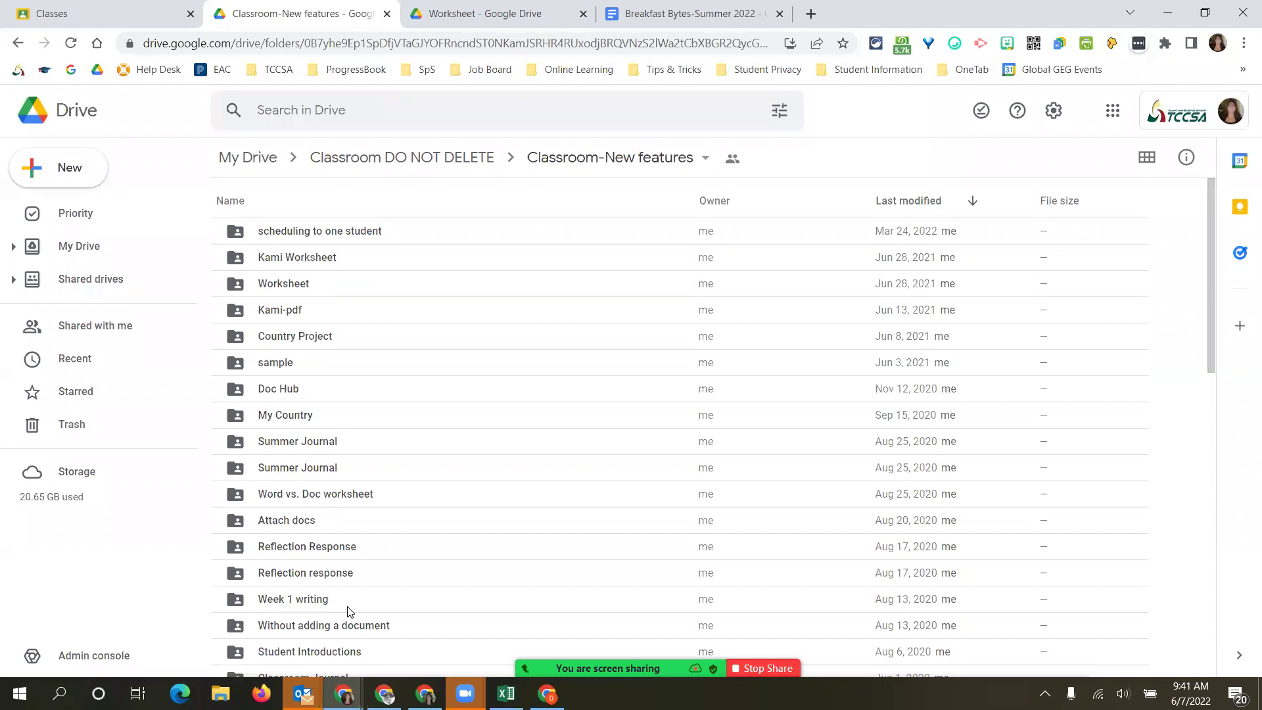
{"action": "double_click", "coordinate": [295, 416]}
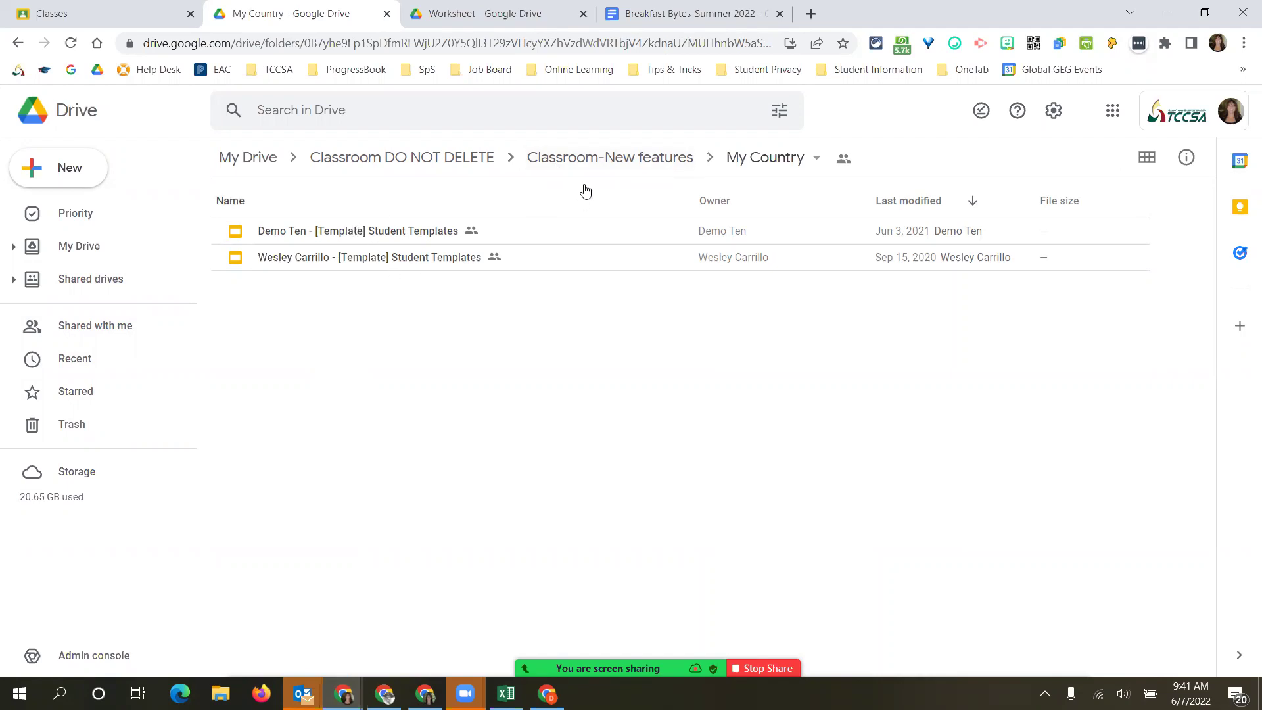
{"action": "left_click", "coordinate": [581, 161]}
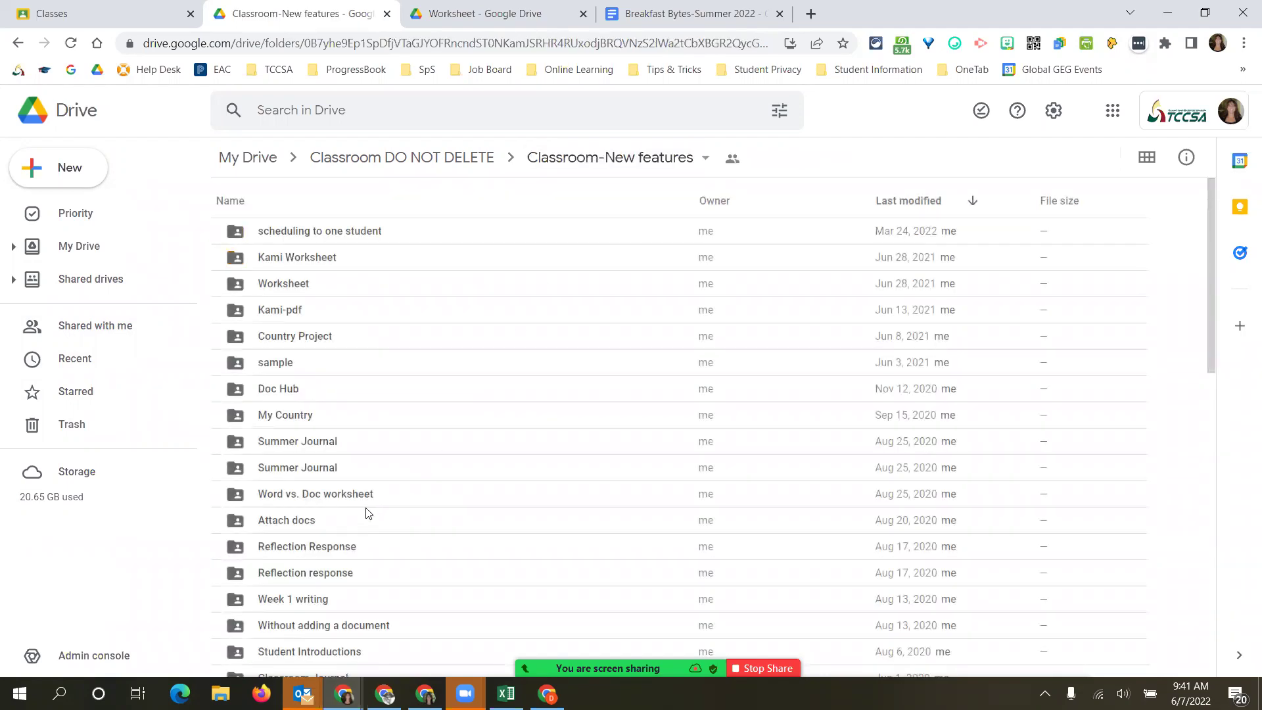
{"action": "left_click", "coordinate": [287, 446]}
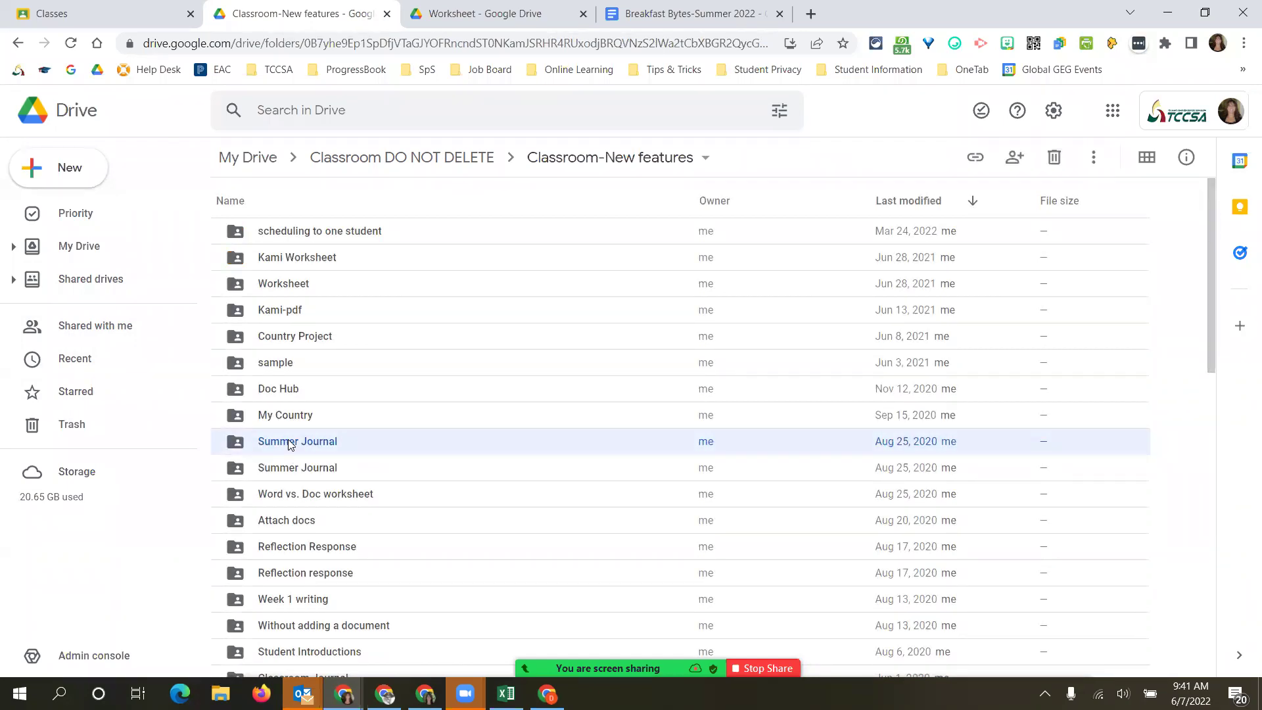
{"action": "left_click", "coordinate": [267, 388]}
{"action": "left_click", "coordinate": [276, 365]}
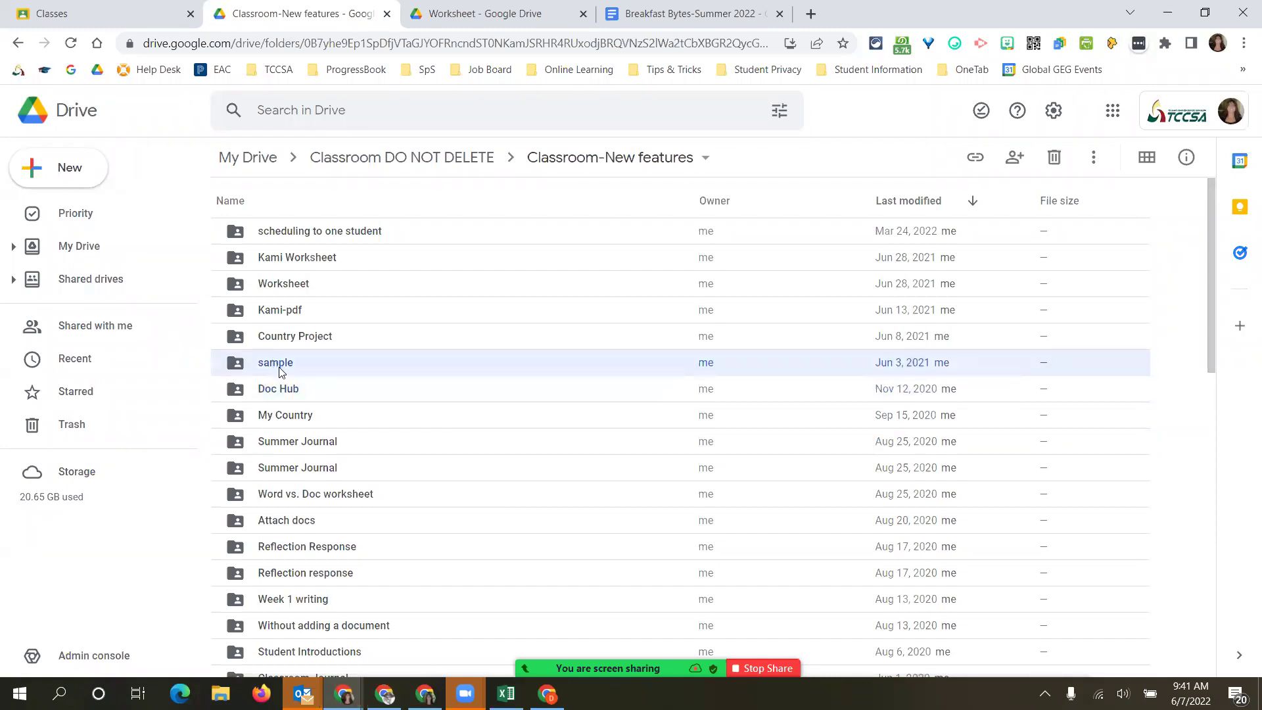
{"action": "key", "text": "Delete"}
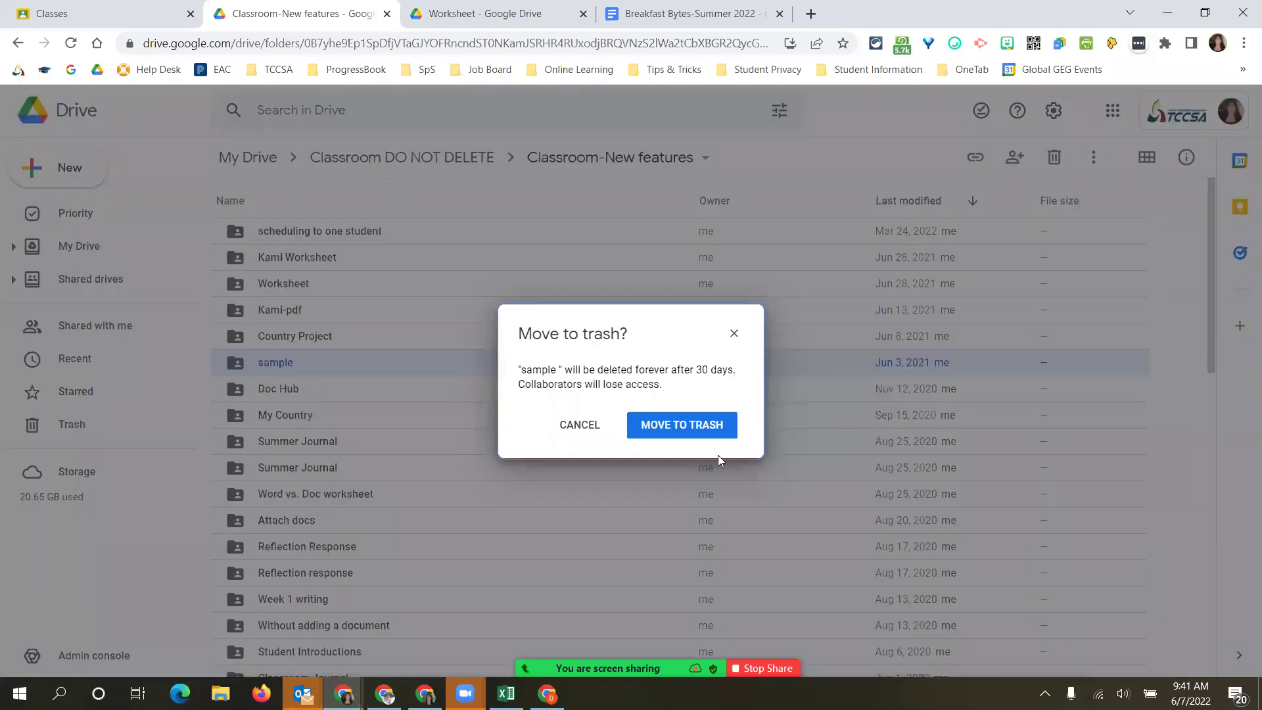
{"action": "left_click", "coordinate": [579, 424]}
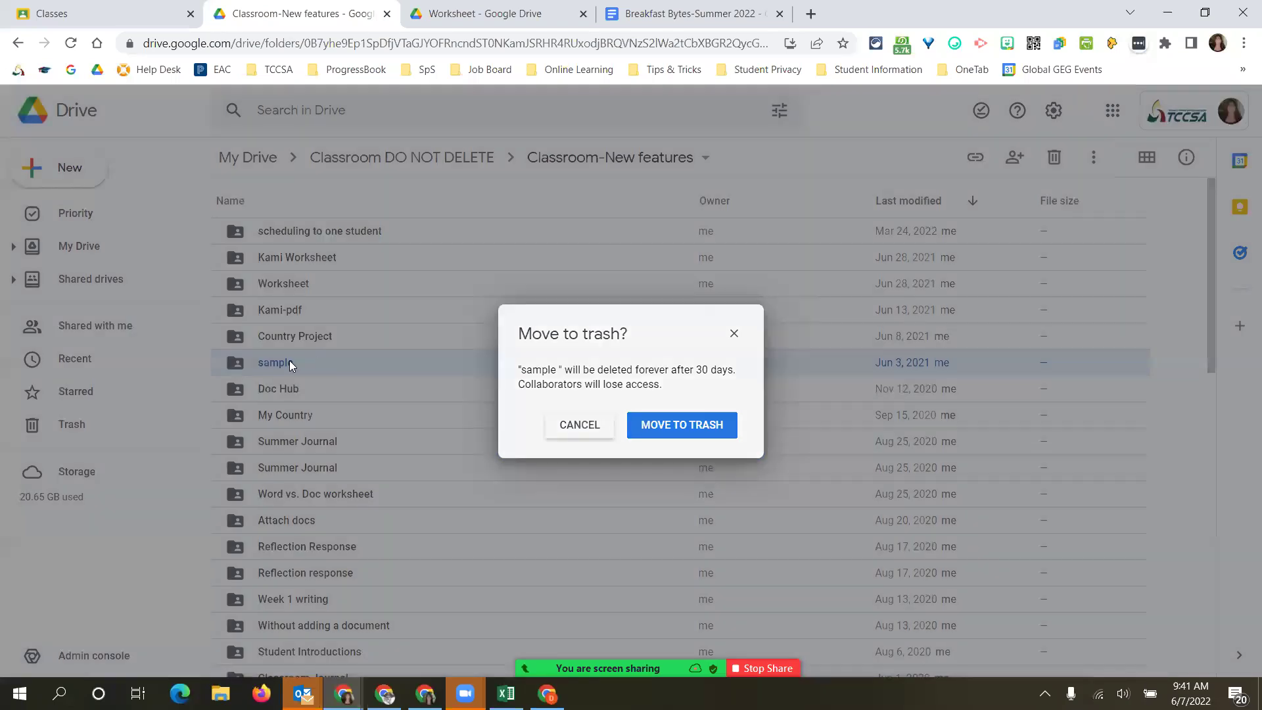
Check the contents of the sample folder, return to Classroom-New features, and move the sample folder to the trash.
{"action": "double_click", "coordinate": [288, 364]}
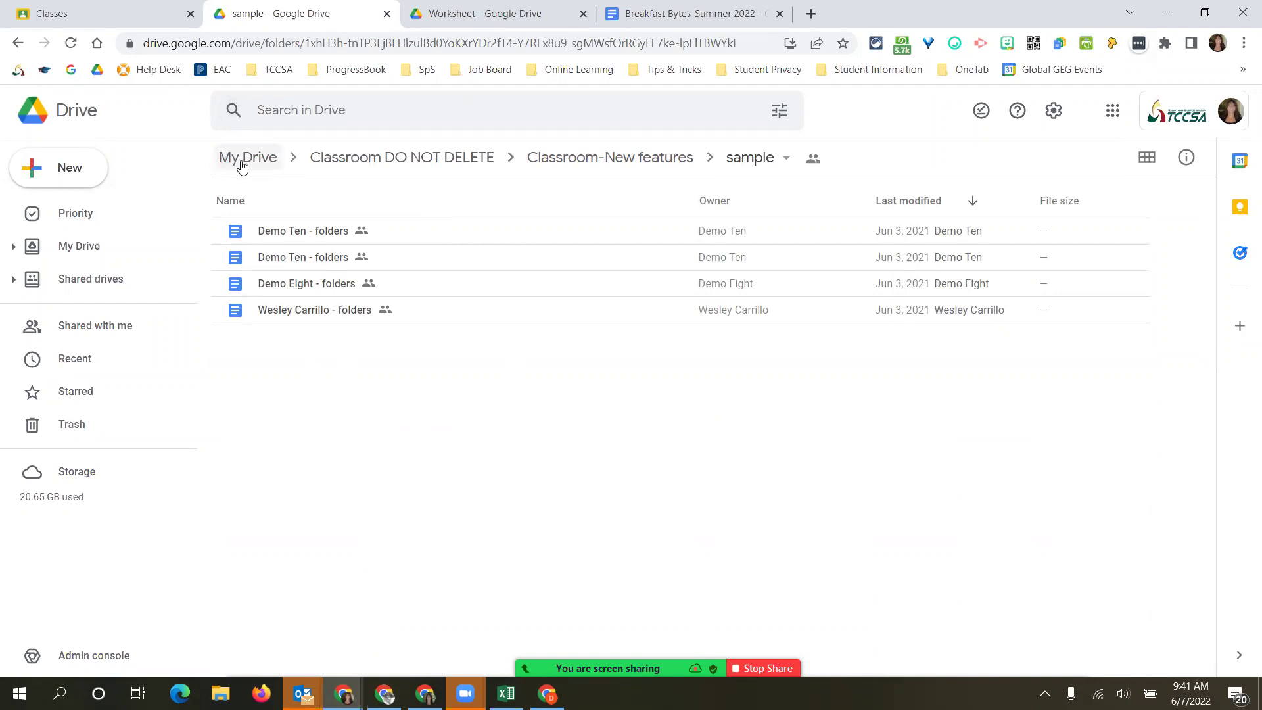
{"action": "left_click", "coordinate": [593, 171]}
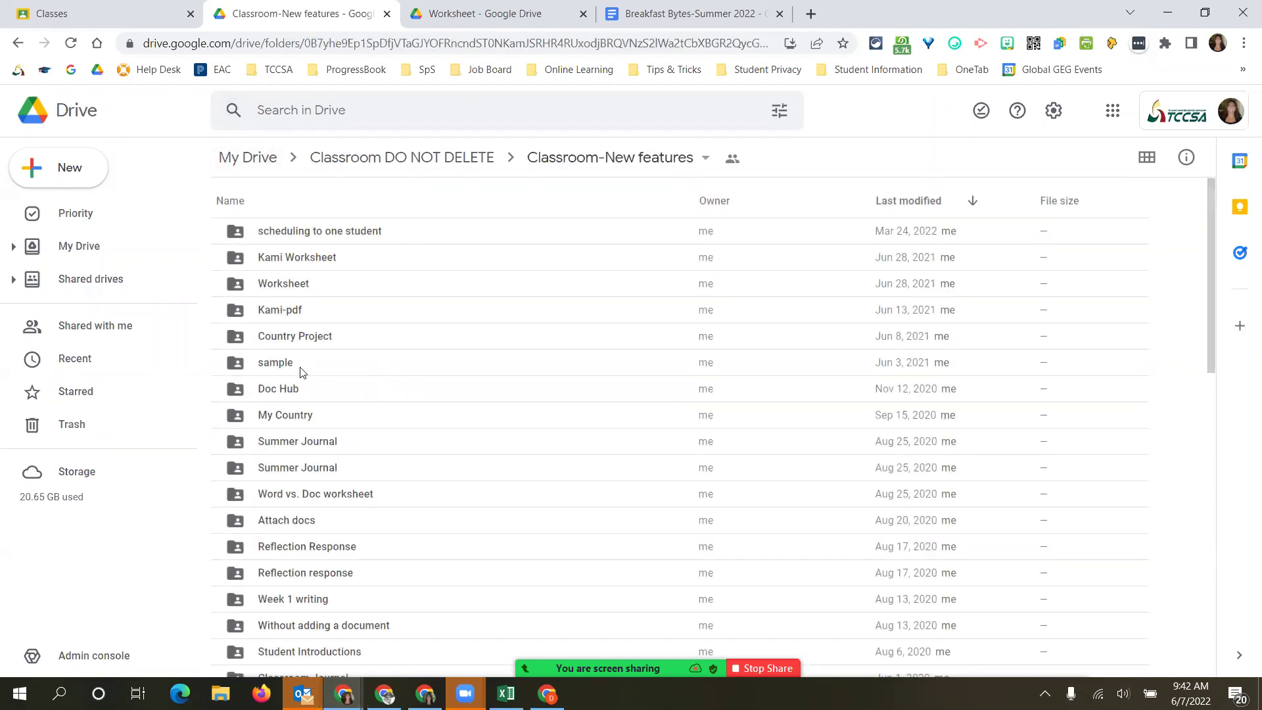
{"action": "left_click", "coordinate": [303, 372]}
{"action": "key", "text": "Delete"}
{"action": "left_click", "coordinate": [671, 424]}
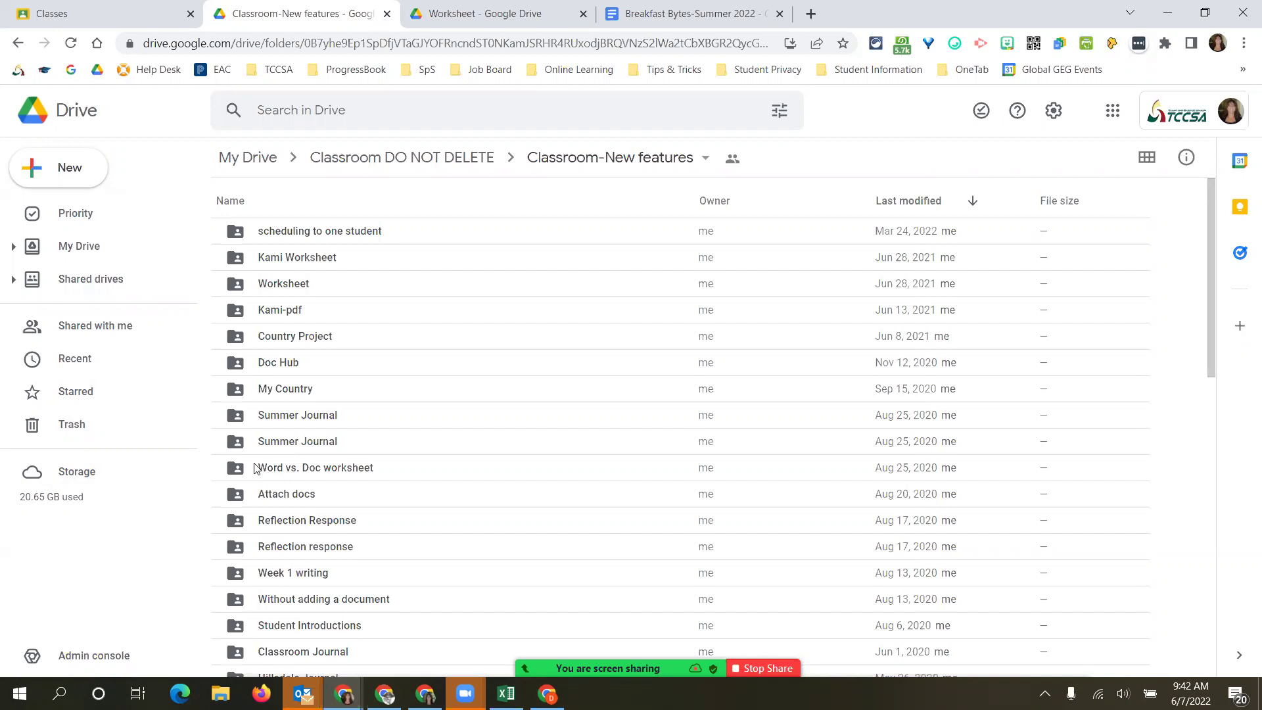
Go back to Classroom DO NOT DELETE and look through its whole list of class folders.
{"action": "left_click", "coordinate": [407, 160]}
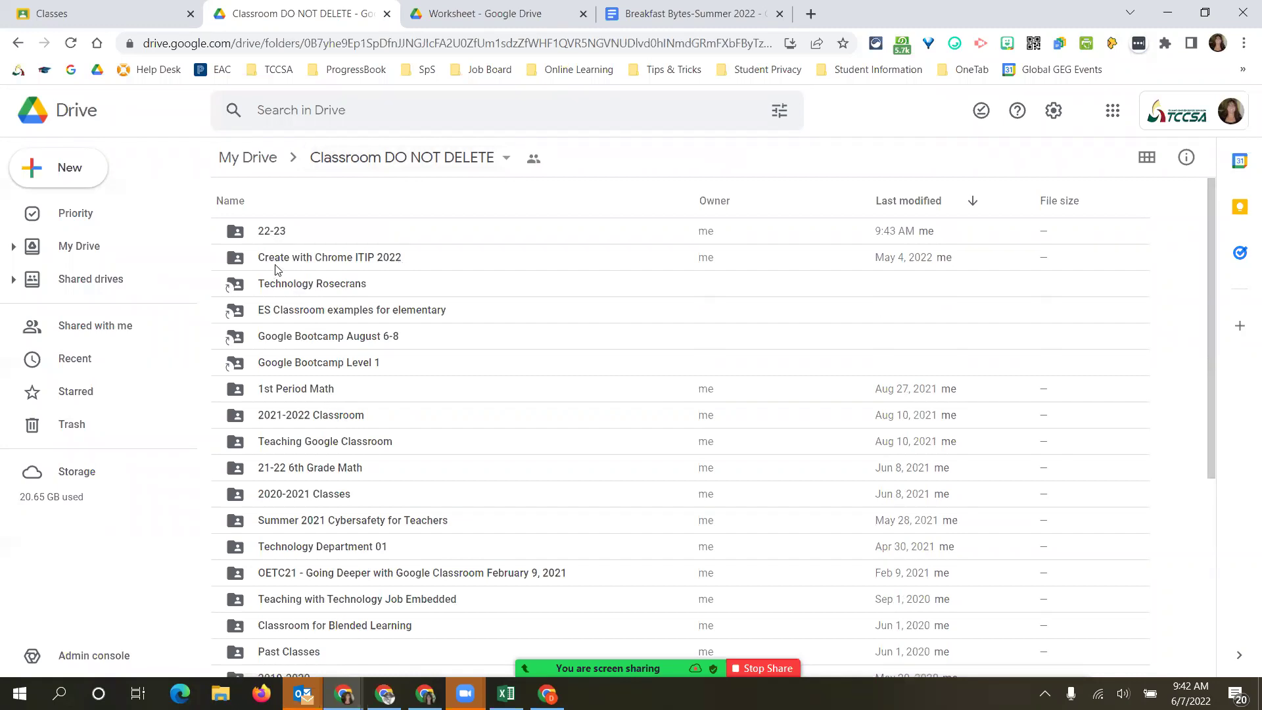
{"action": "scroll", "coordinate": [338, 560], "scroll_direction": "down", "scroll_amount": 2}
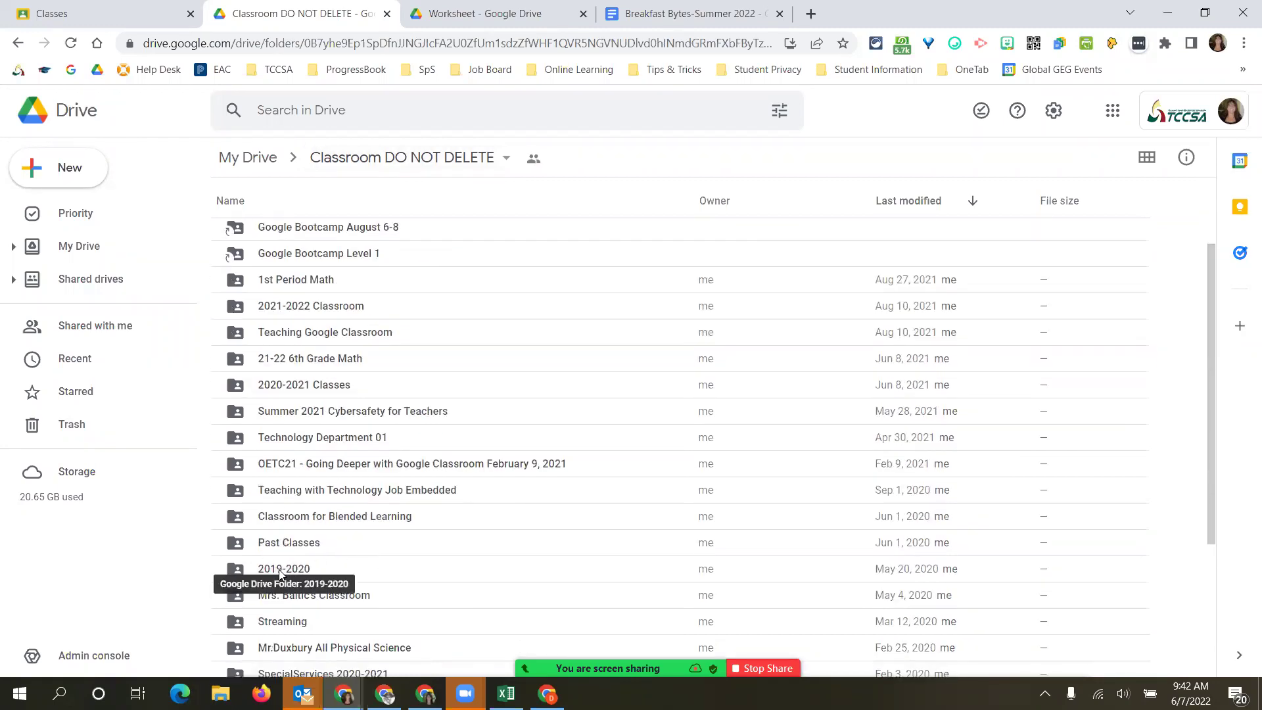
{"action": "scroll", "coordinate": [346, 587], "scroll_direction": "up", "scroll_amount": 2}
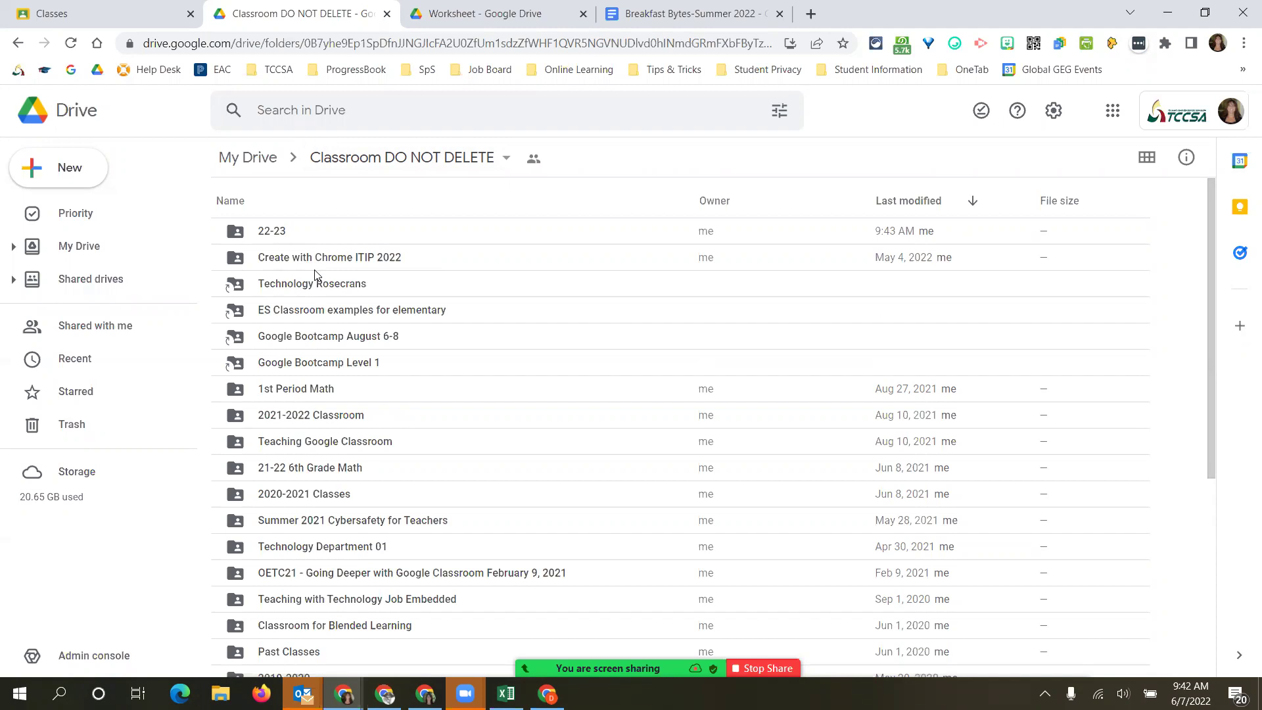
{"action": "scroll", "coordinate": [314, 275], "scroll_direction": "down", "scroll_amount": 5}
{"action": "left_click", "coordinate": [379, 159]}
{"action": "left_click", "coordinate": [379, 159]}
{"action": "scroll", "coordinate": [398, 538], "scroll_direction": "down", "scroll_amount": 3}
{"action": "scroll", "coordinate": [399, 546], "scroll_direction": "down", "scroll_amount": 2}
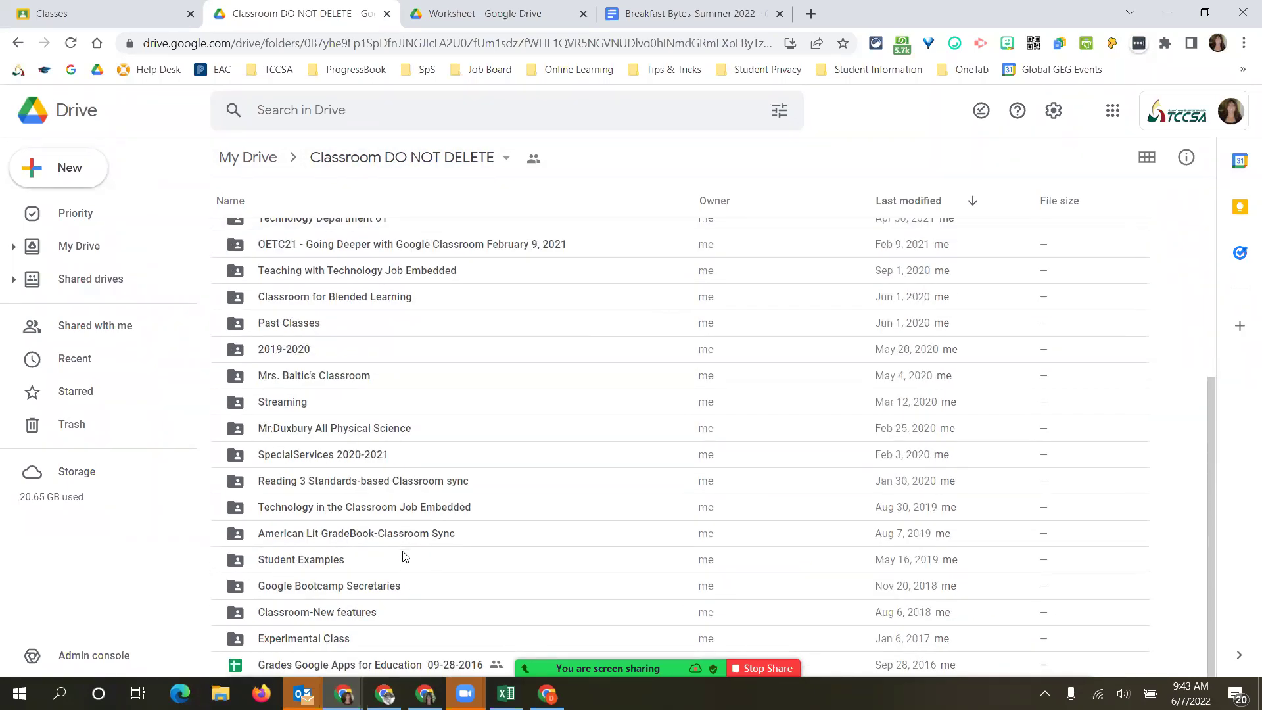
{"action": "scroll", "coordinate": [404, 548], "scroll_direction": "up", "scroll_amount": 5}
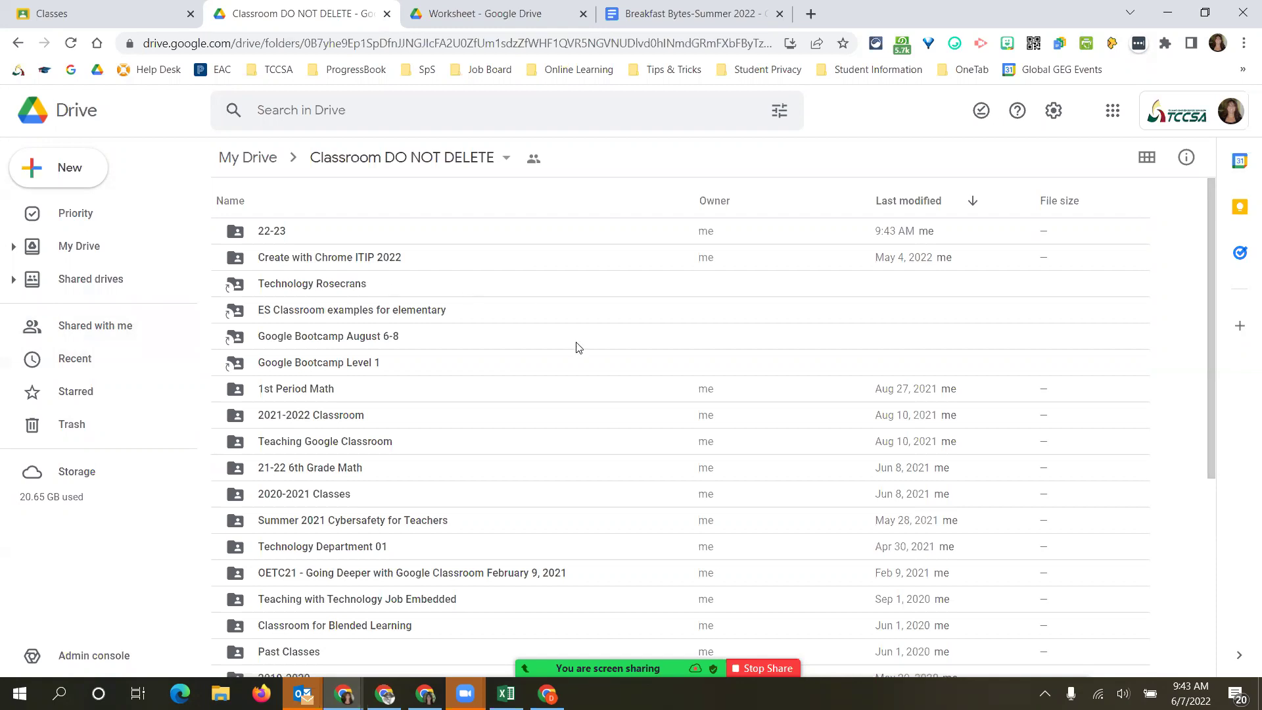
Switch to Google Classroom, view the weekly calendar for all classes, and return to the class overview.
{"action": "left_click", "coordinate": [115, 8]}
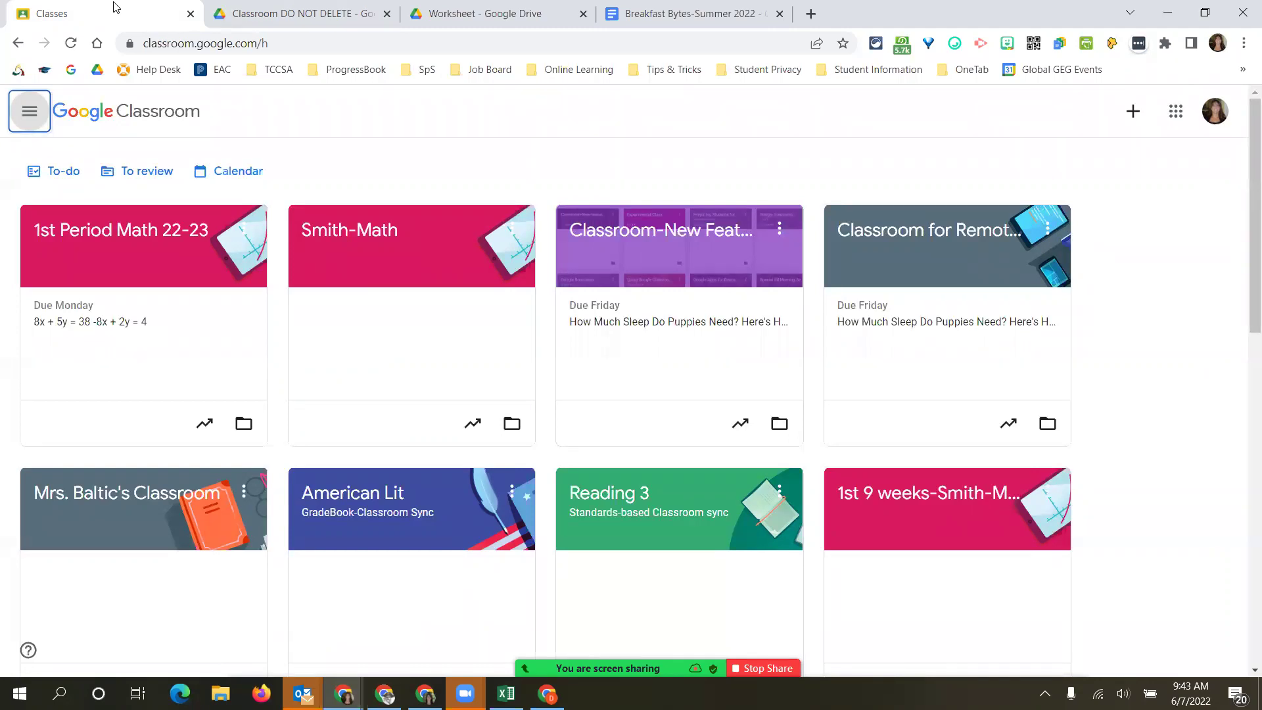
{"action": "left_click", "coordinate": [216, 172]}
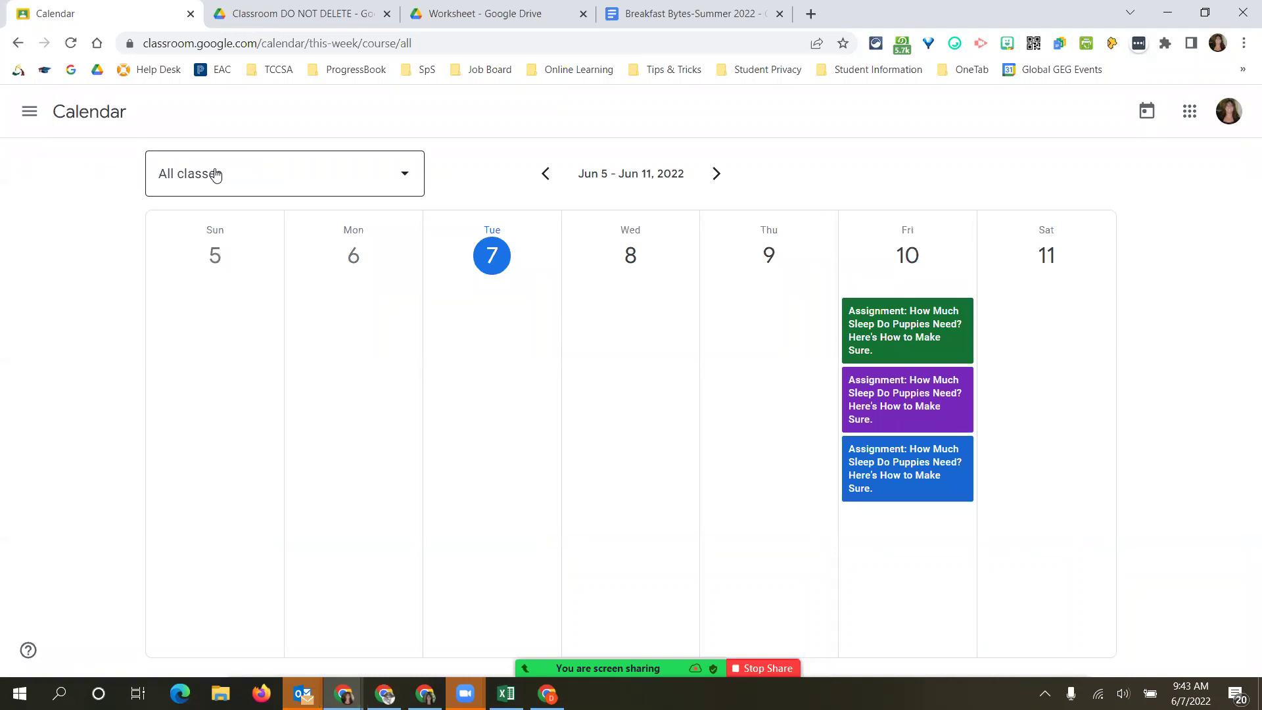
{"action": "left_click", "coordinate": [1189, 111]}
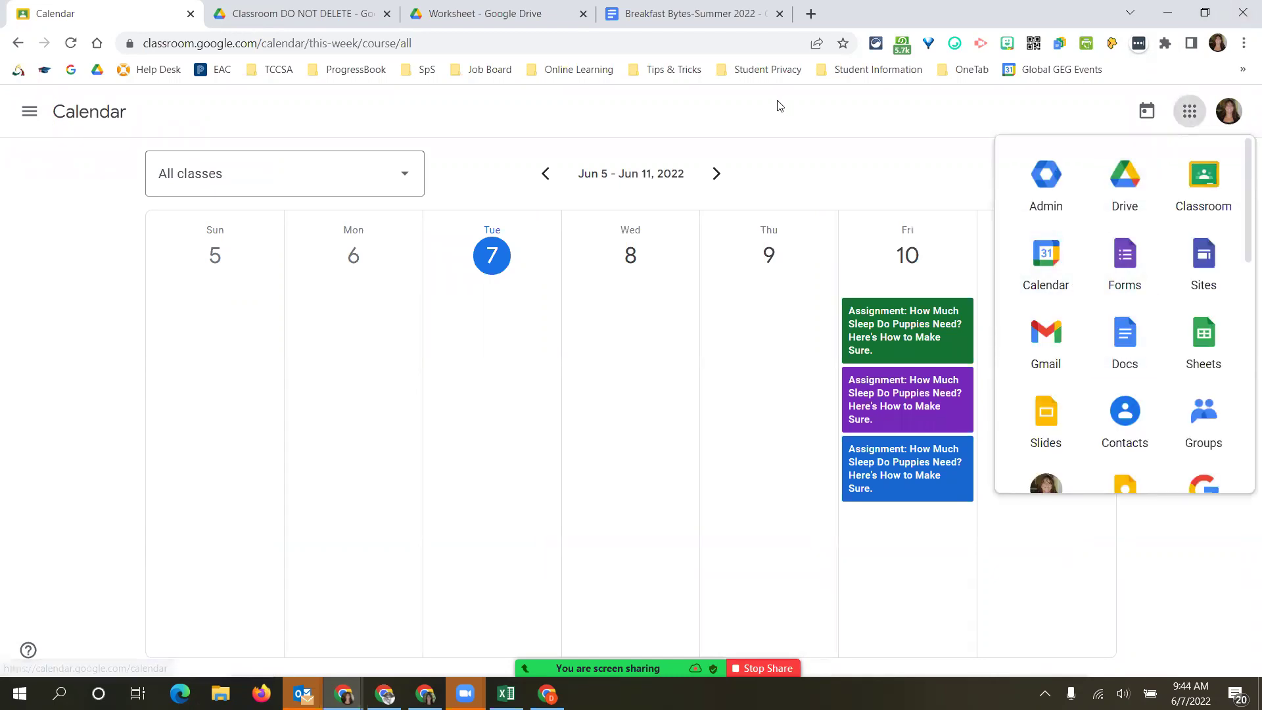
{"action": "left_click", "coordinate": [1189, 111]}
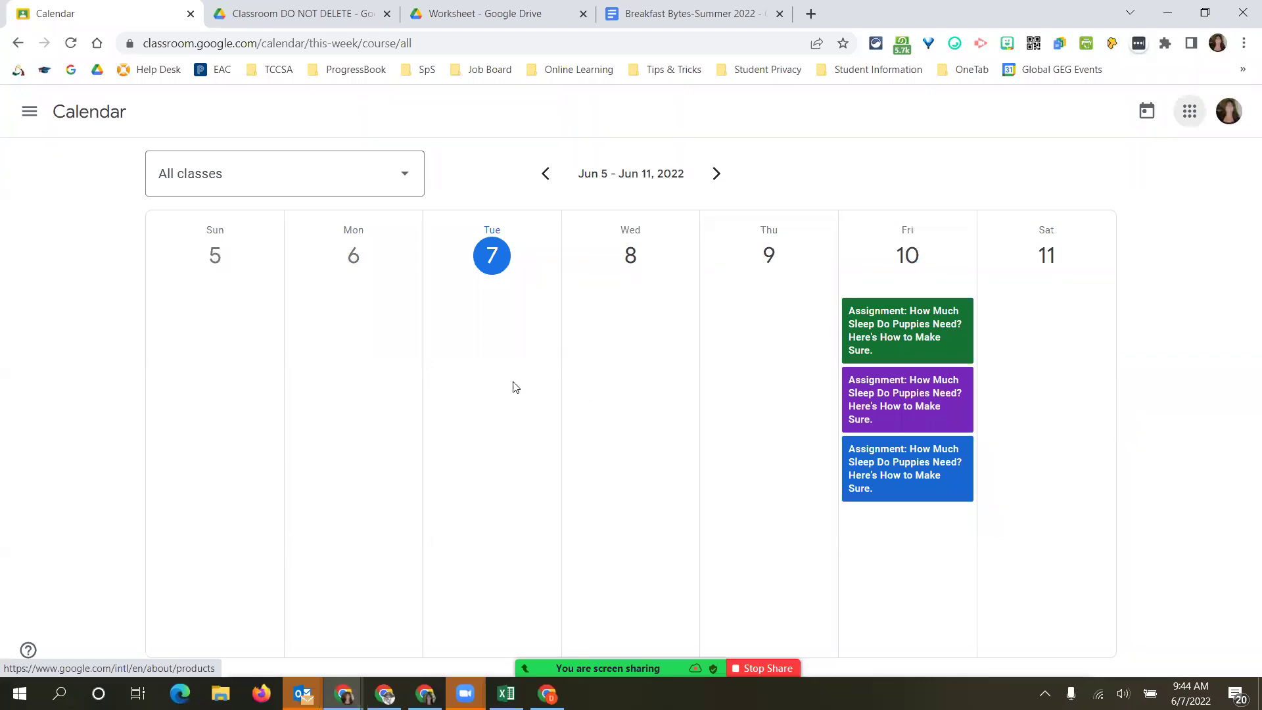
{"action": "left_click", "coordinate": [29, 111]}
{"action": "left_click", "coordinate": [32, 111]}
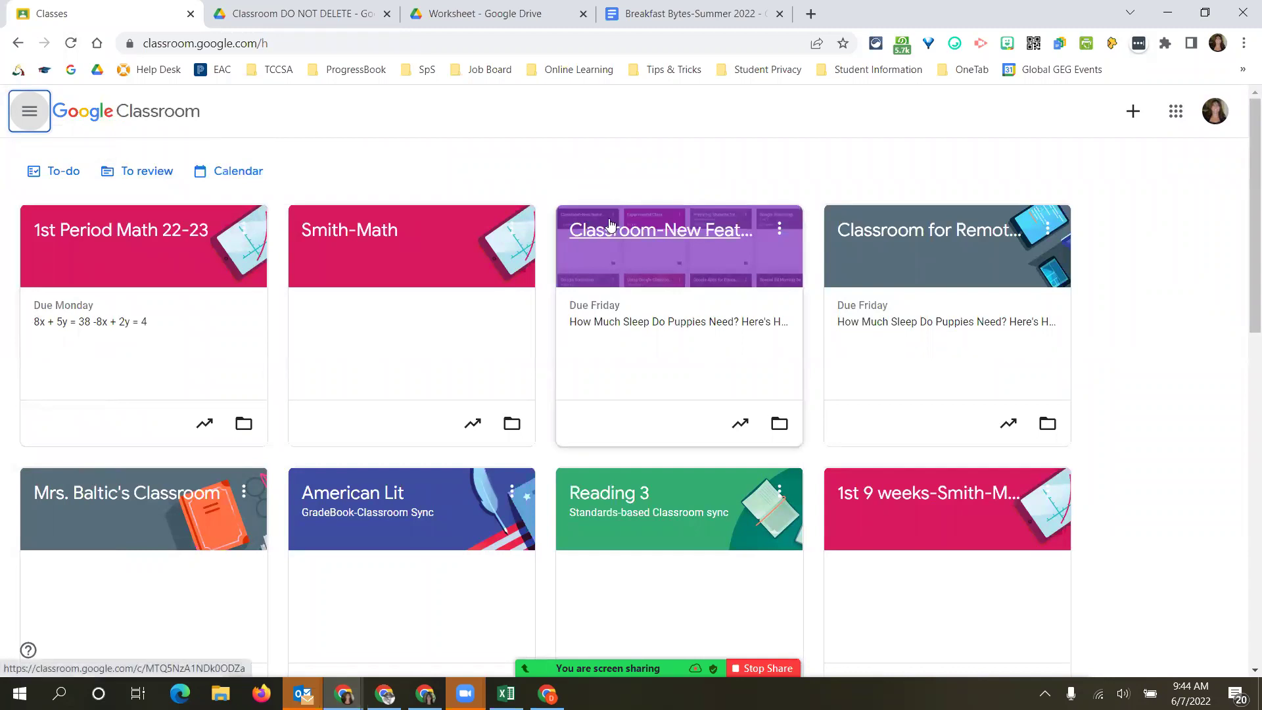
Open the Classwork page of Classroom-New Features and view the class's Google Calendar.
{"action": "left_click", "coordinate": [674, 220]}
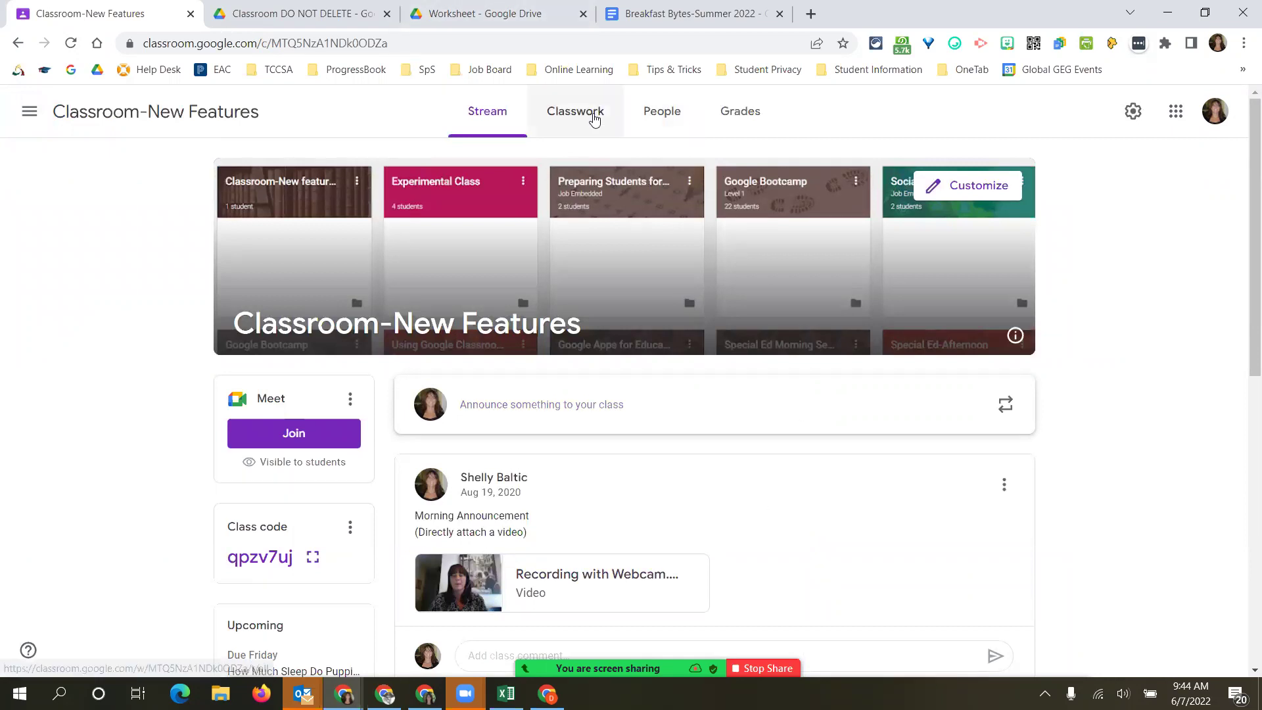
{"action": "left_click", "coordinate": [593, 123]}
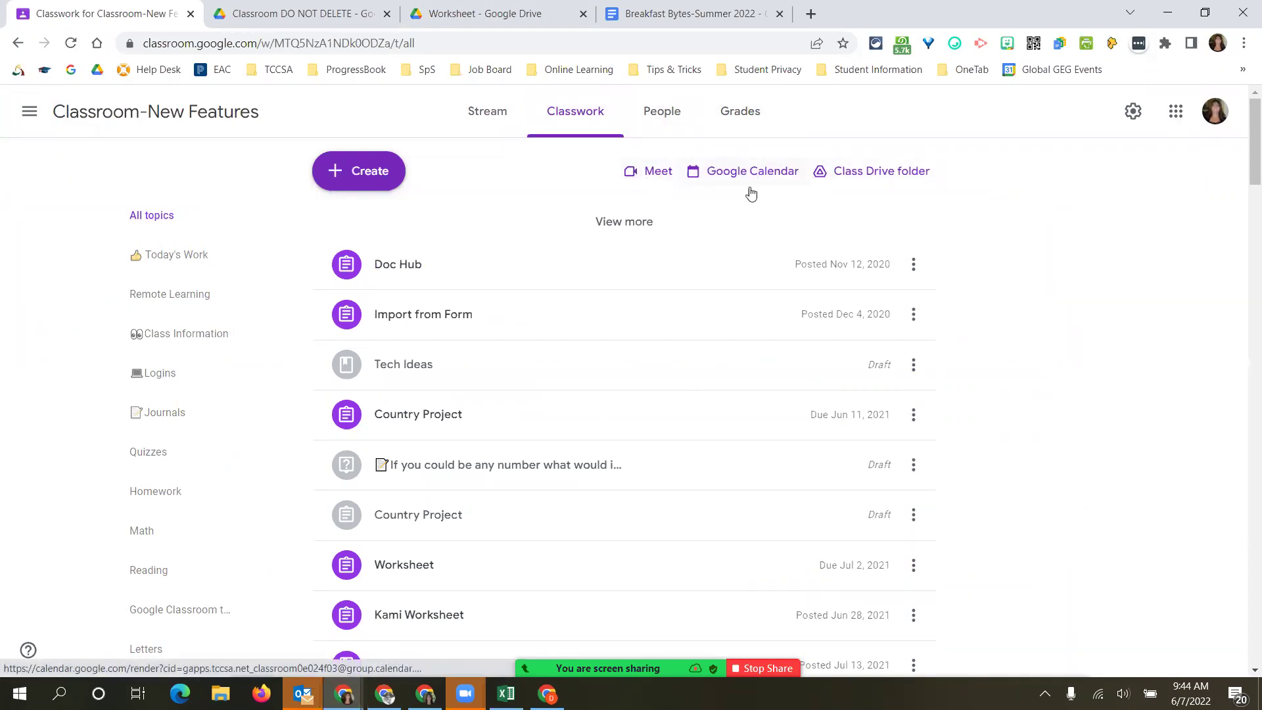
{"action": "left_click", "coordinate": [734, 171]}
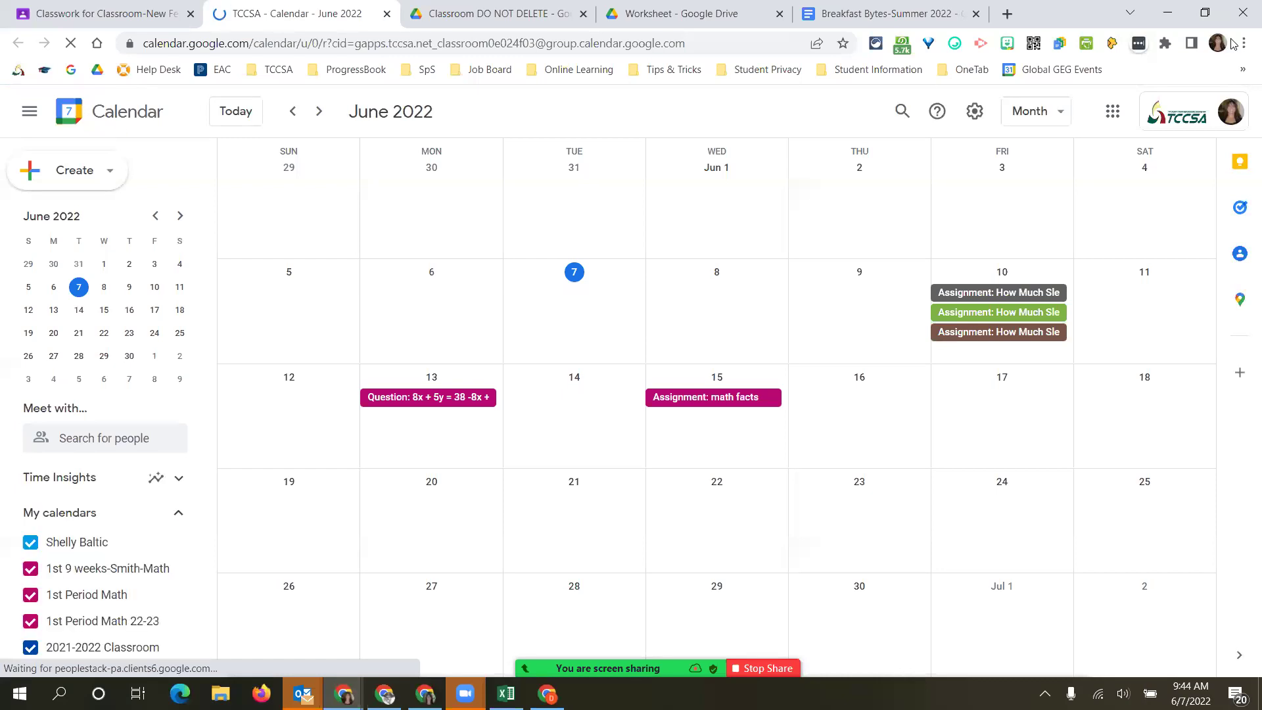
{"action": "left_click", "coordinate": [1115, 113]}
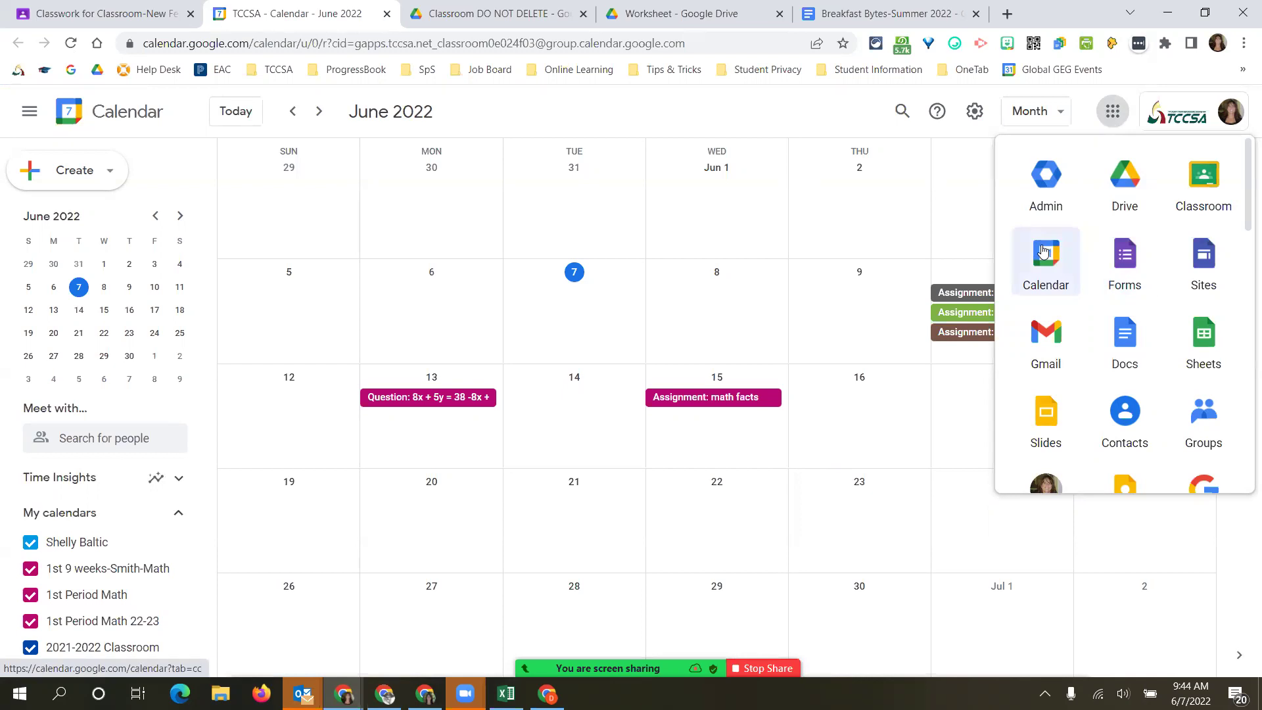
{"action": "left_click", "coordinate": [657, 120]}
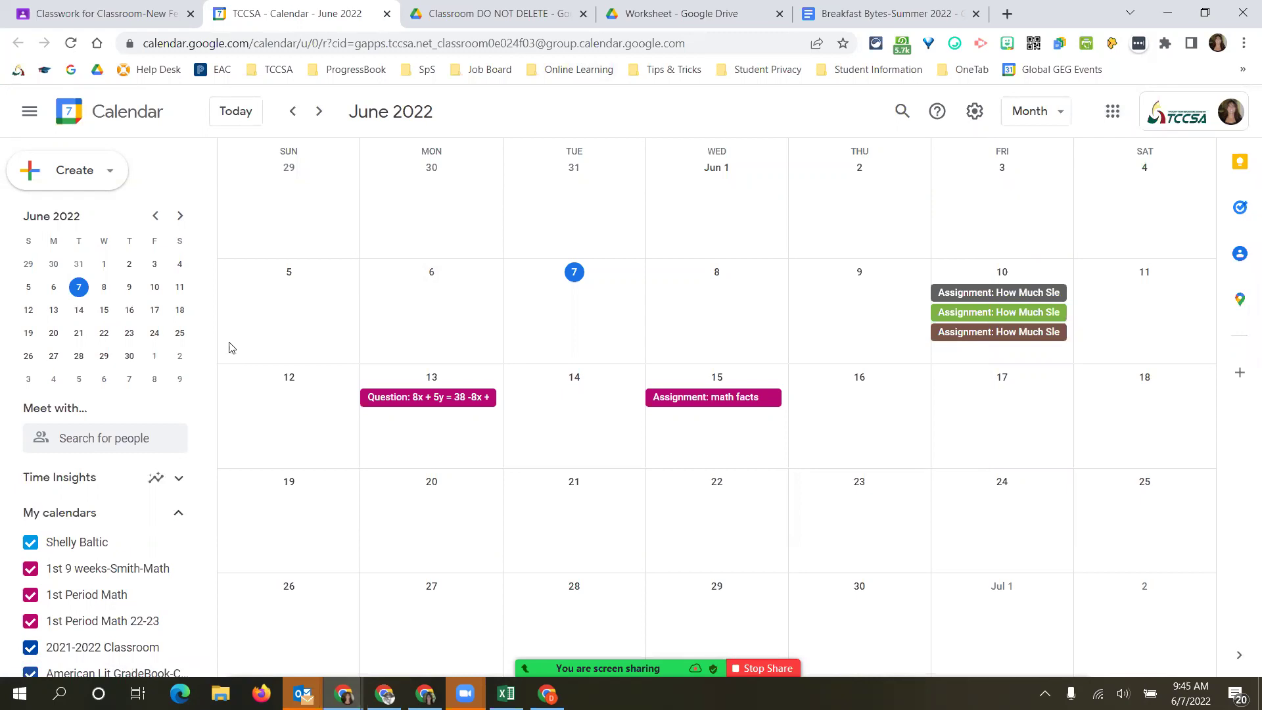
Hide the 1st 9 weeks-Smith-Math calendar in Google Calendar and show it again.
{"action": "scroll", "coordinate": [136, 578], "scroll_direction": "down", "scroll_amount": 3}
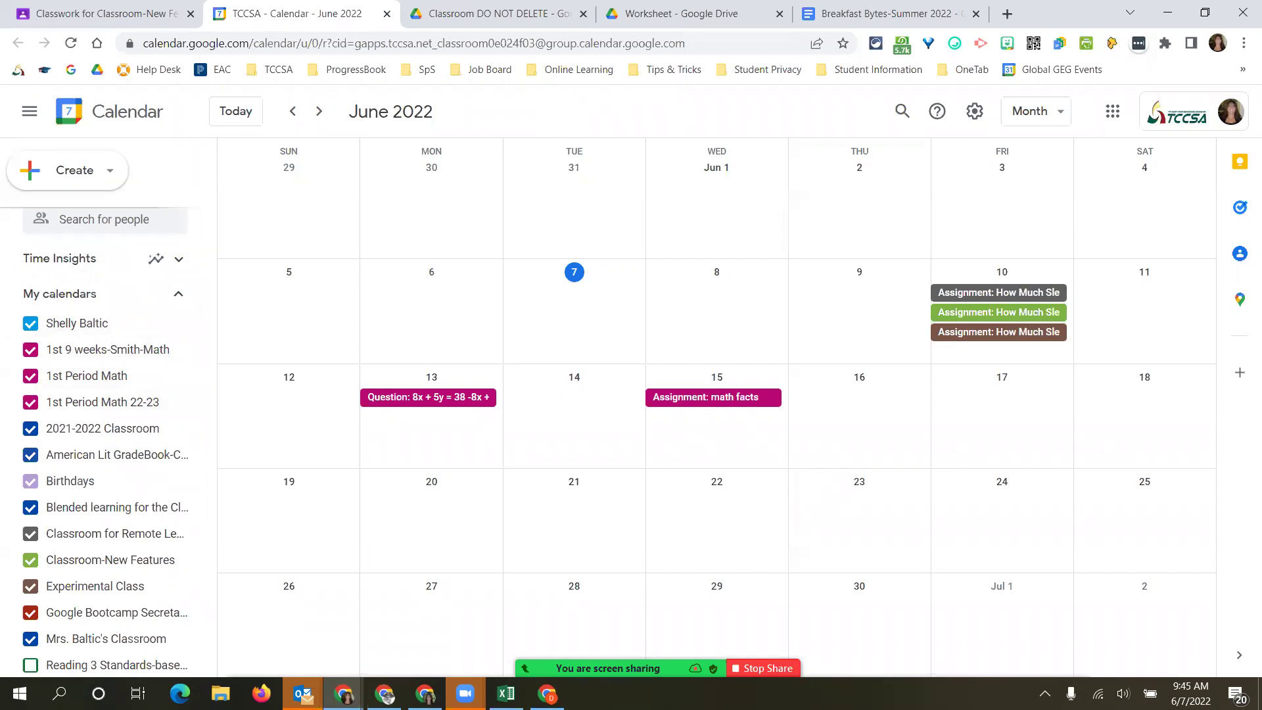
{"action": "left_click", "coordinate": [32, 355]}
{"action": "left_click", "coordinate": [34, 357]}
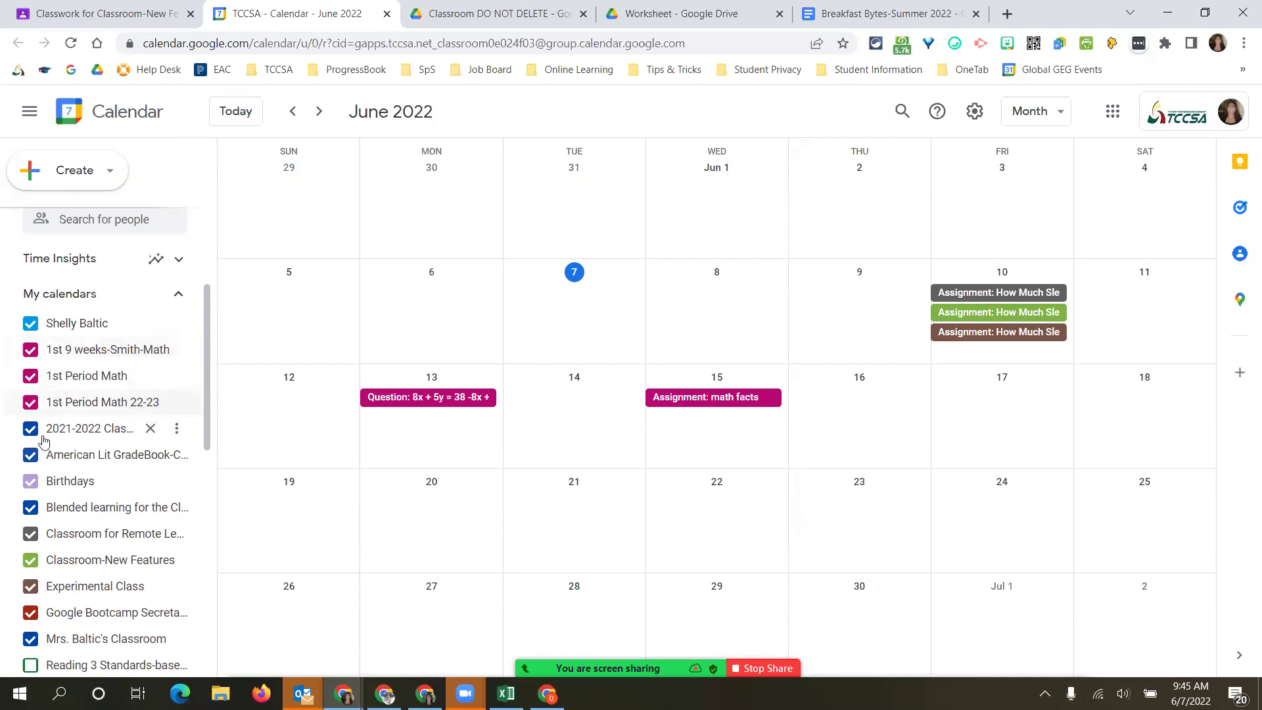
Toggle the 1st Period Math 22-23 calendar's events off and on, and hide that calendar from the calendar list.
{"action": "left_click", "coordinate": [31, 407]}
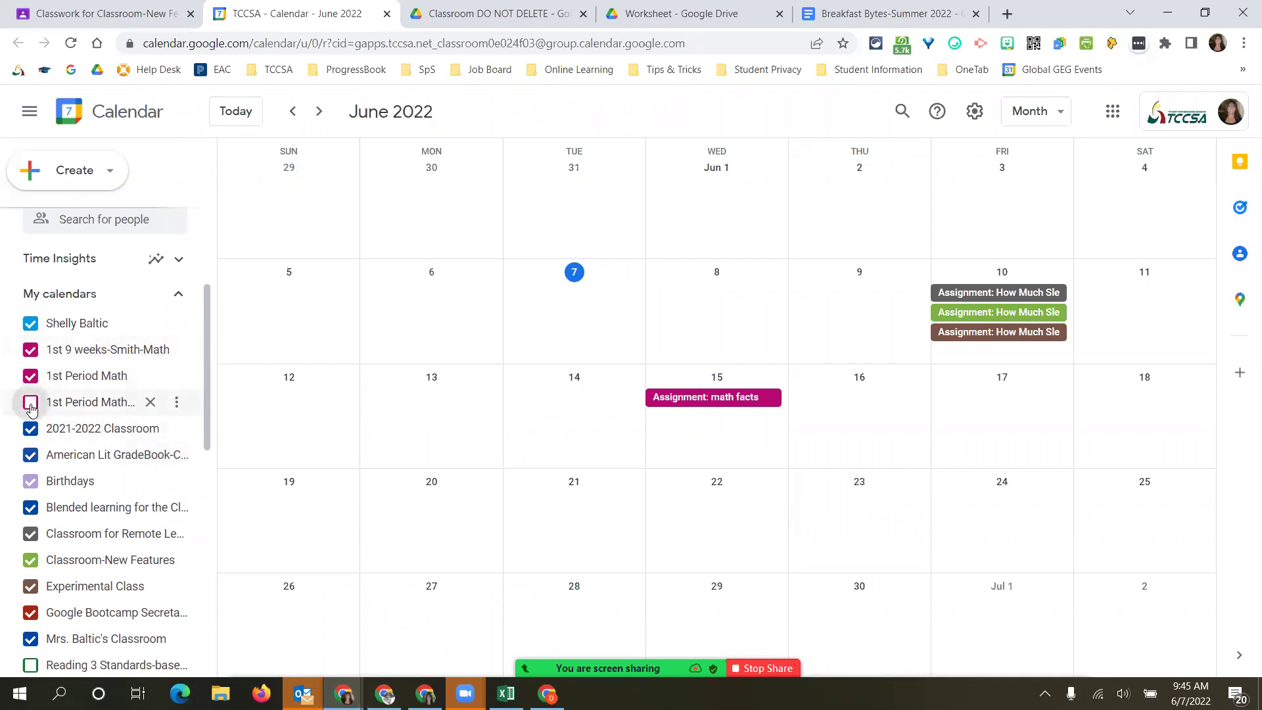
{"action": "left_click", "coordinate": [32, 410]}
{"action": "left_click", "coordinate": [33, 411]}
{"action": "left_click", "coordinate": [33, 411]}
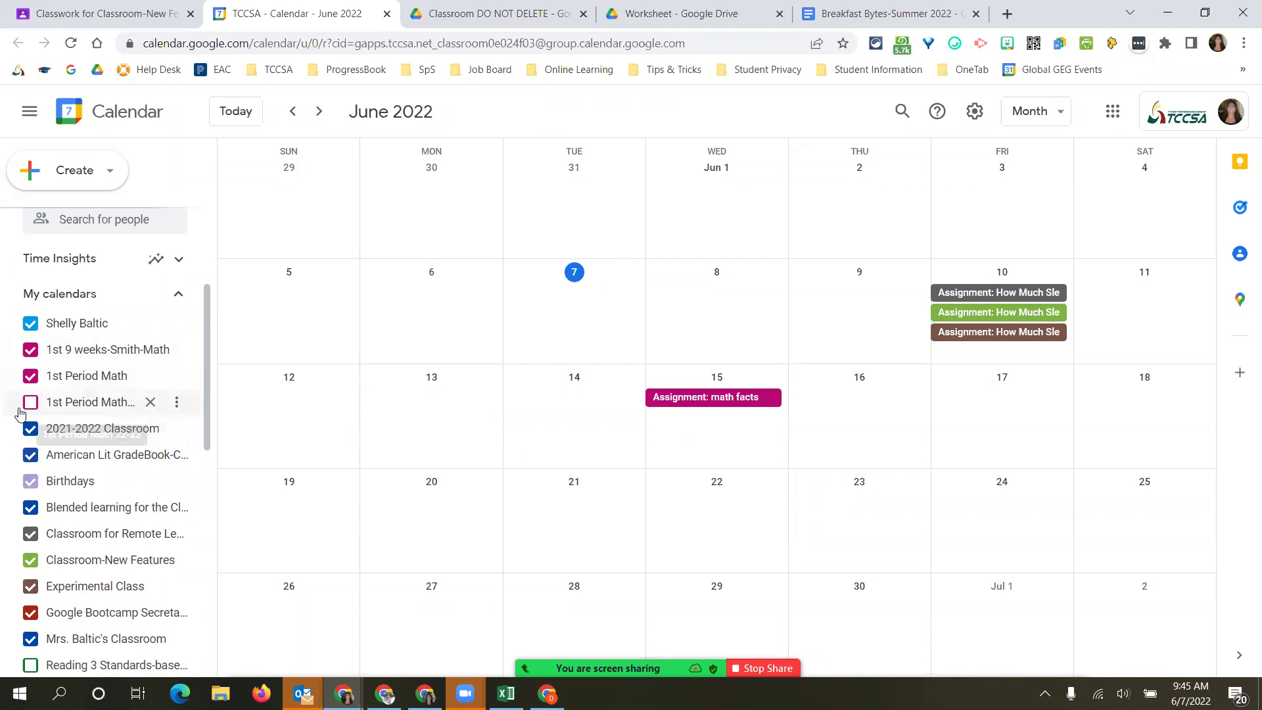
{"action": "left_click", "coordinate": [30, 407]}
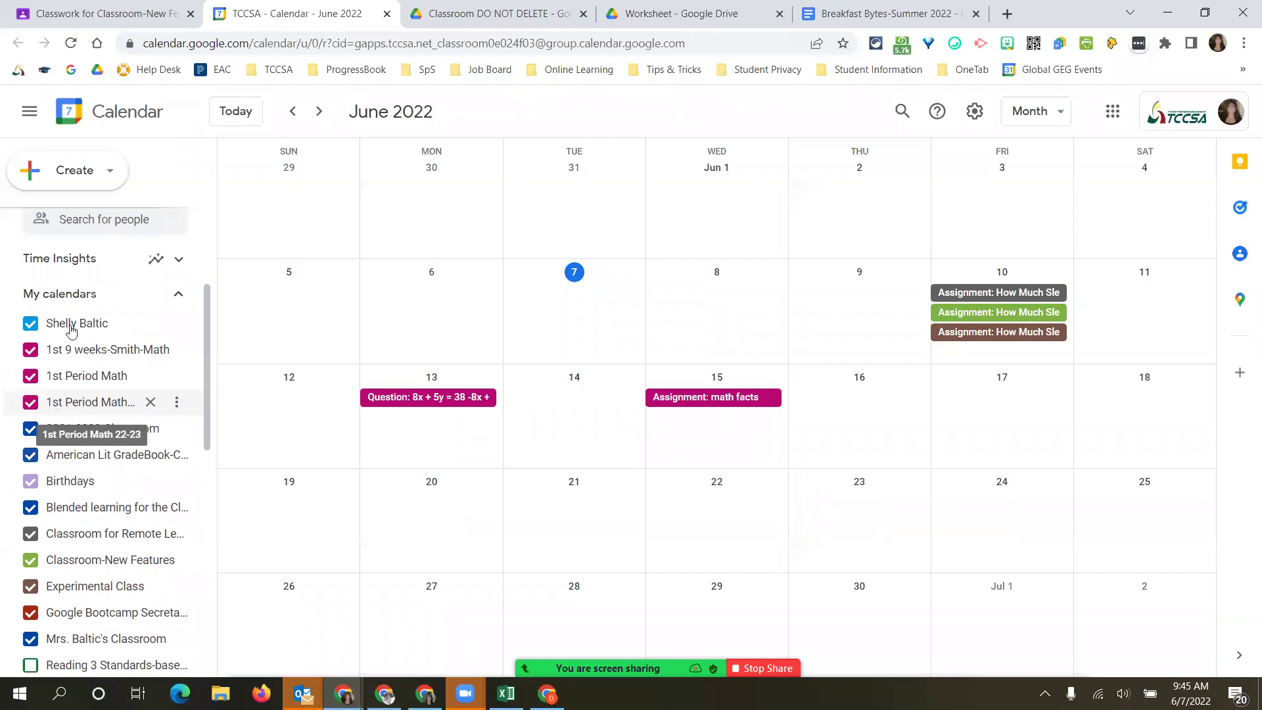
{"action": "left_click", "coordinate": [178, 403]}
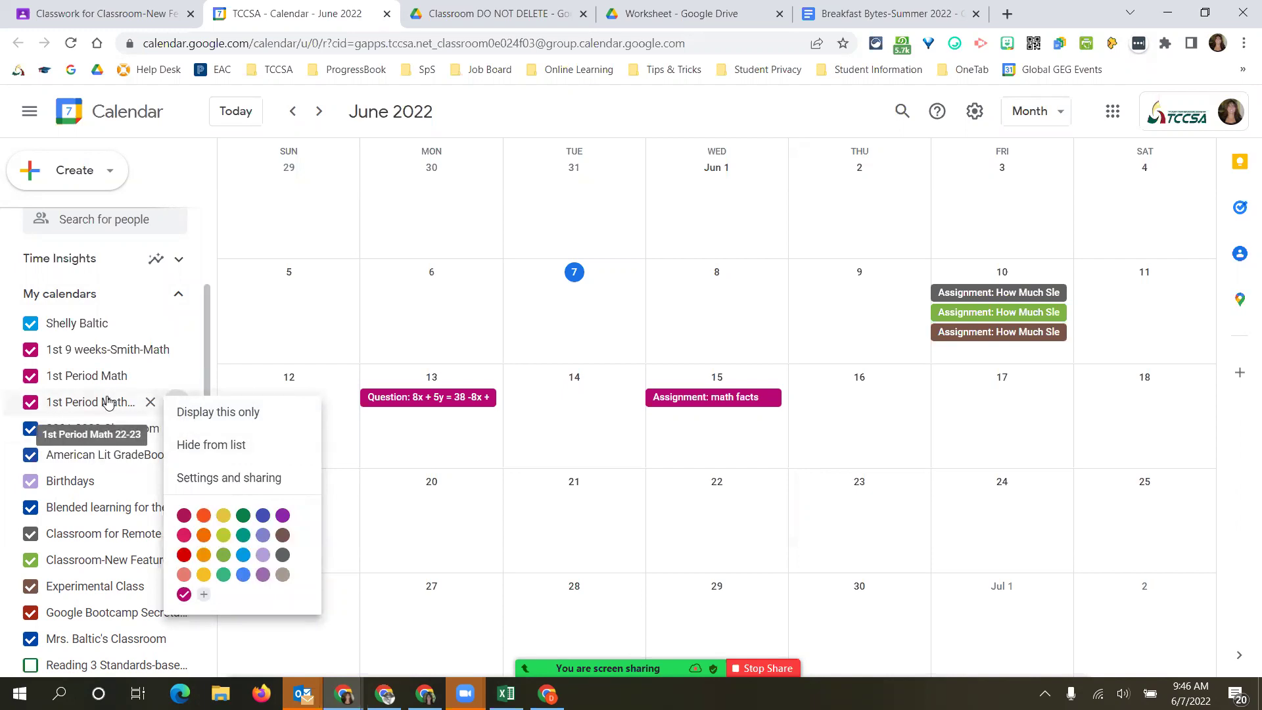
{"action": "left_click", "coordinate": [216, 449]}
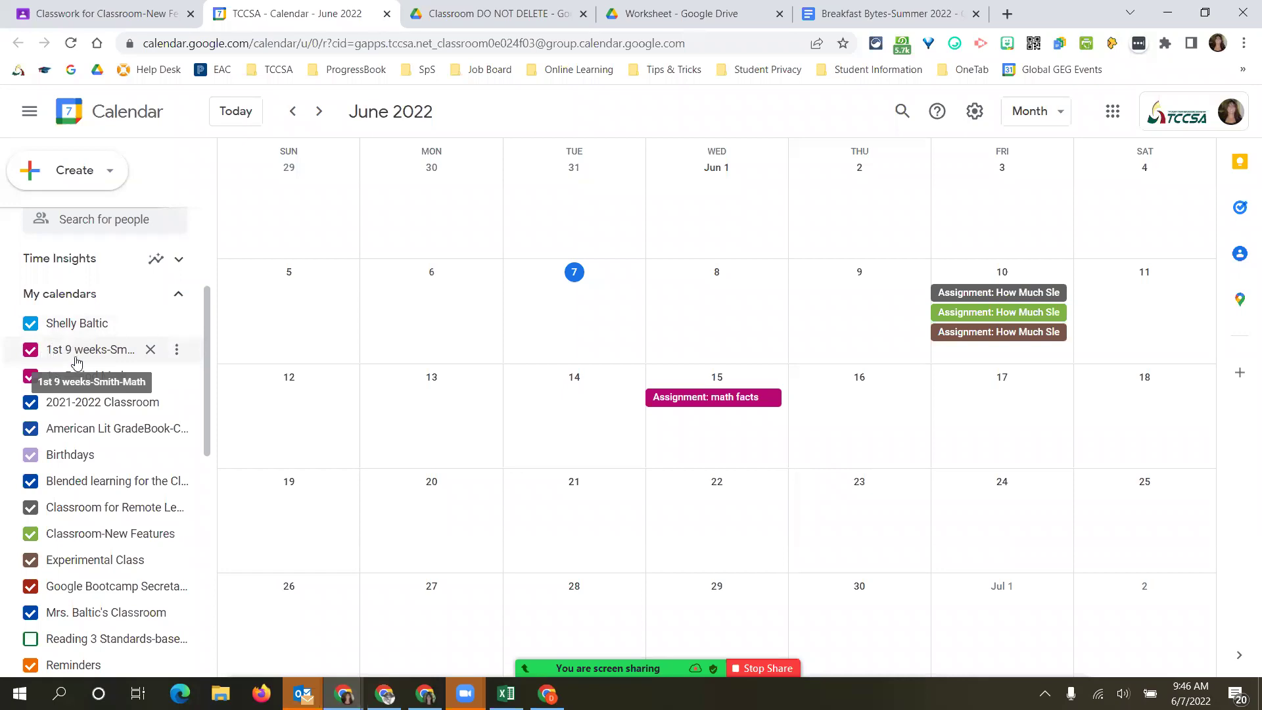
Remove the old 1st 9 weeks math class calendar from My calendars.
{"action": "left_click", "coordinate": [150, 351]}
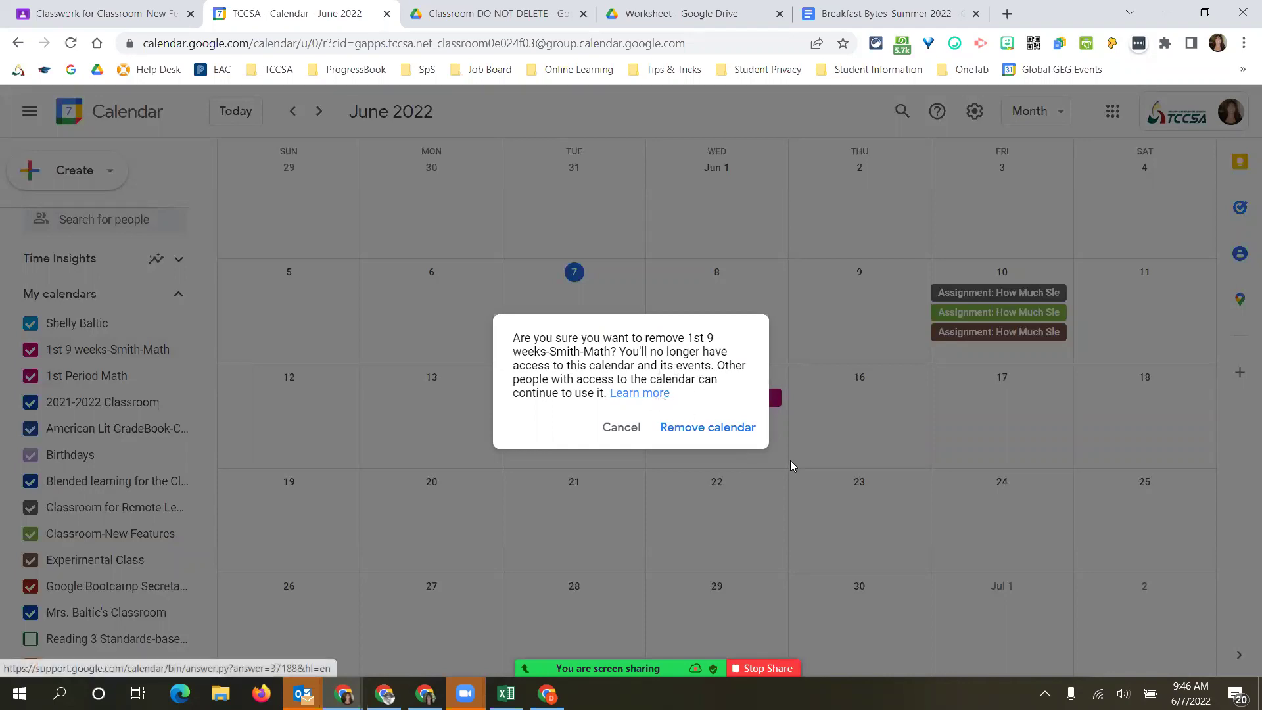
{"action": "left_click", "coordinate": [727, 434]}
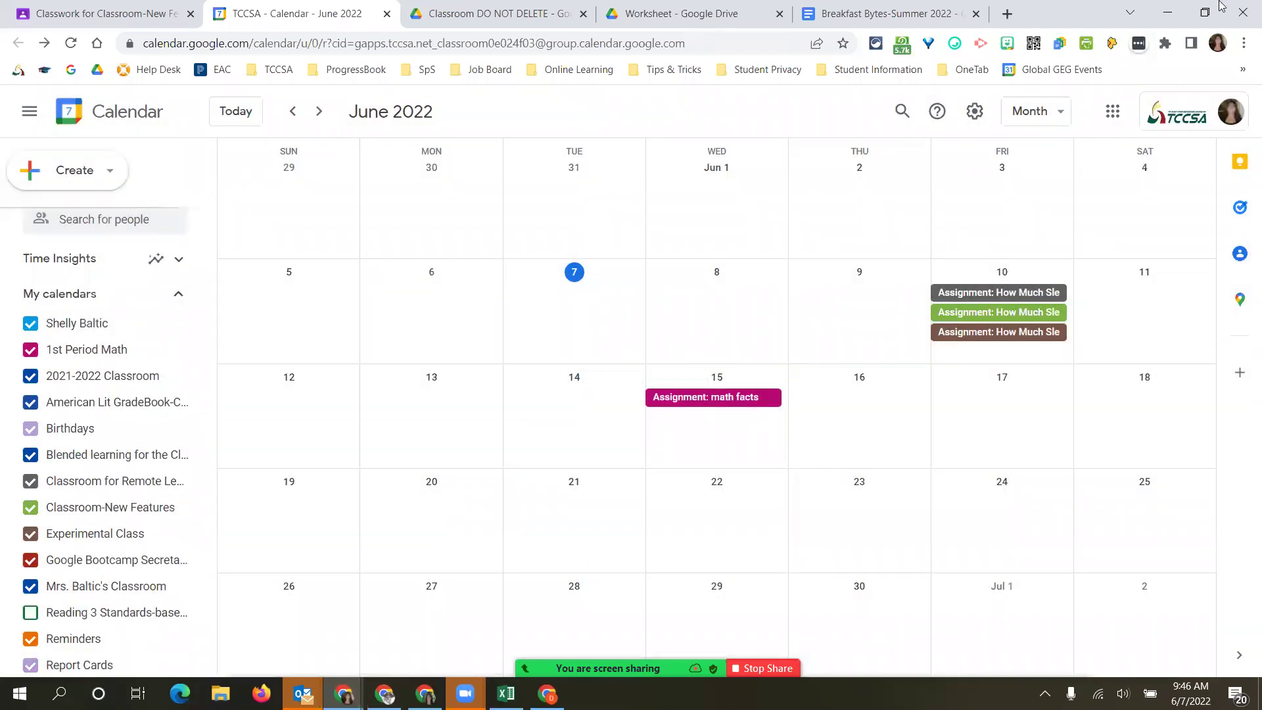
Show the hidden 1st Period Math 22-23 calendar in the calendar list again through the calendar settings, and return to the month view.
{"action": "left_click", "coordinate": [976, 113]}
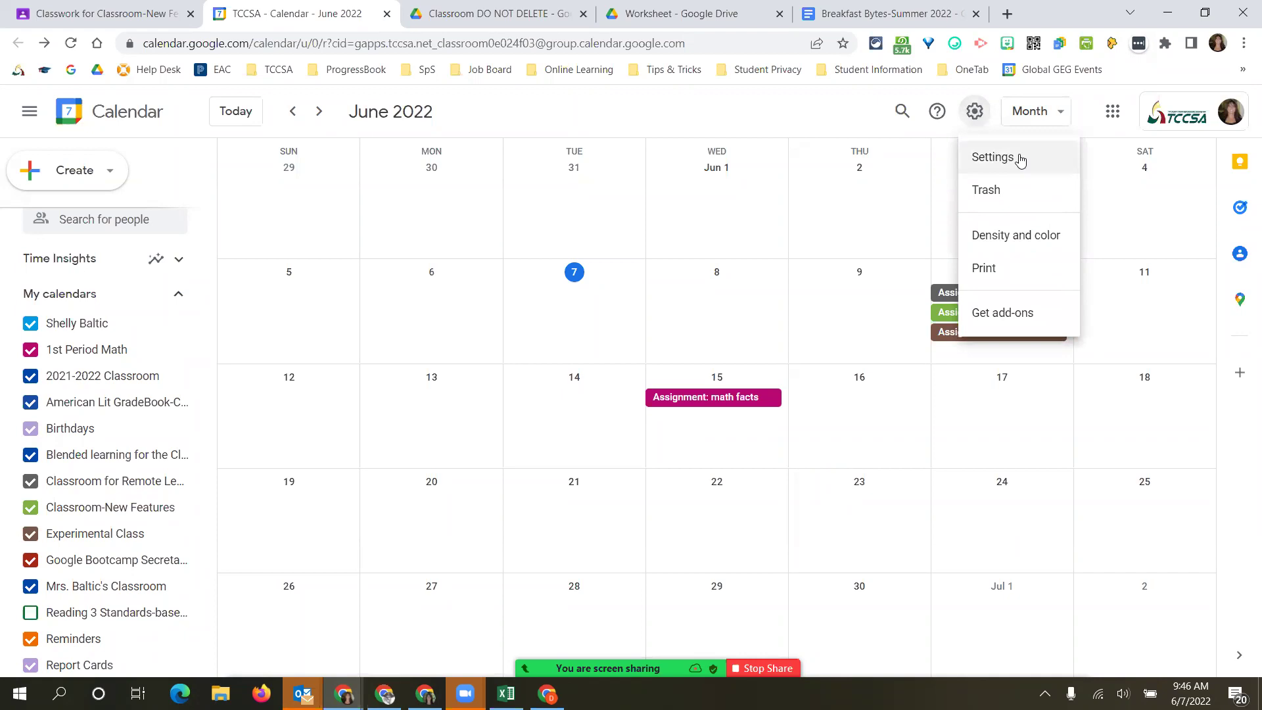
{"action": "mouse_move", "coordinate": [179, 328]}
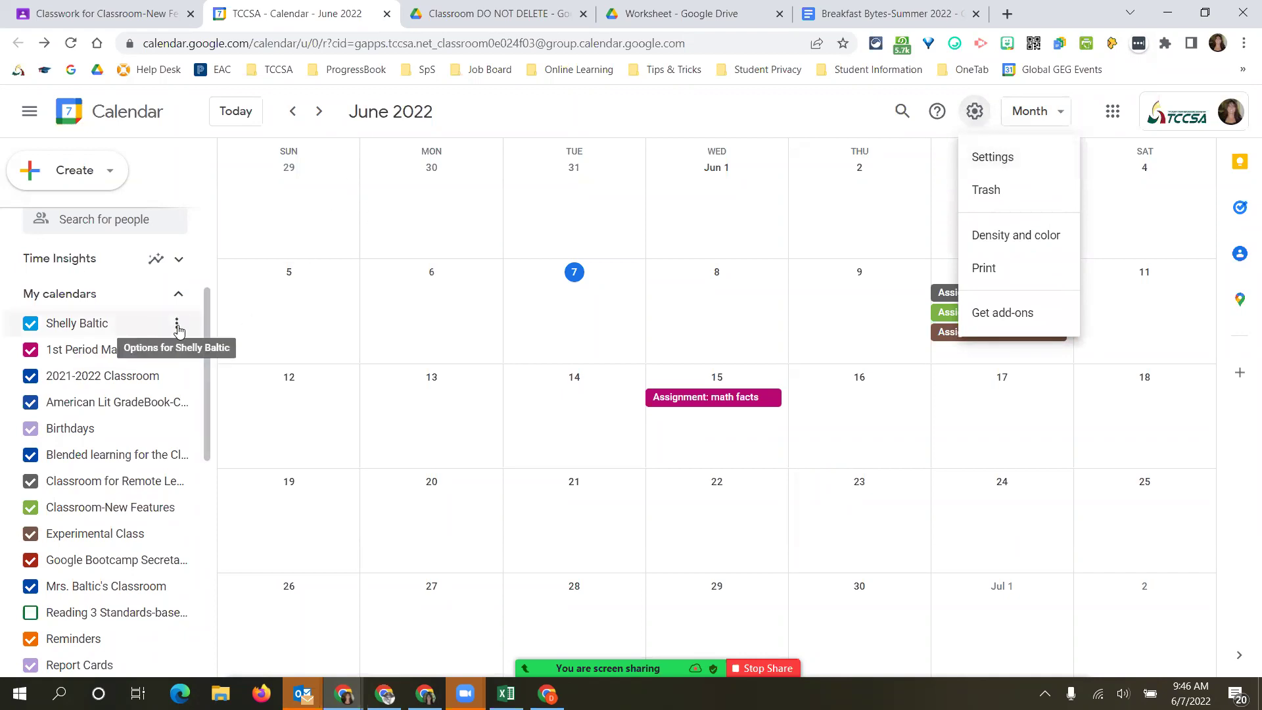
{"action": "left_click", "coordinate": [178, 327]}
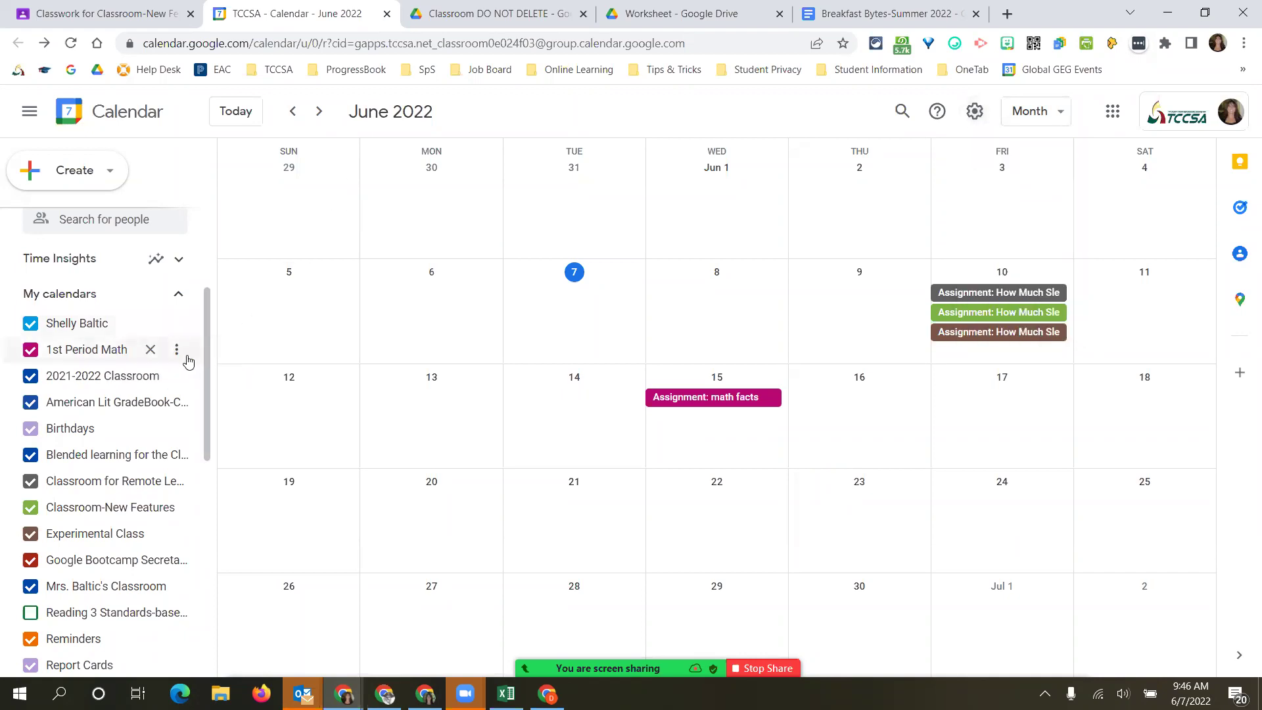
{"action": "left_click", "coordinate": [178, 350]}
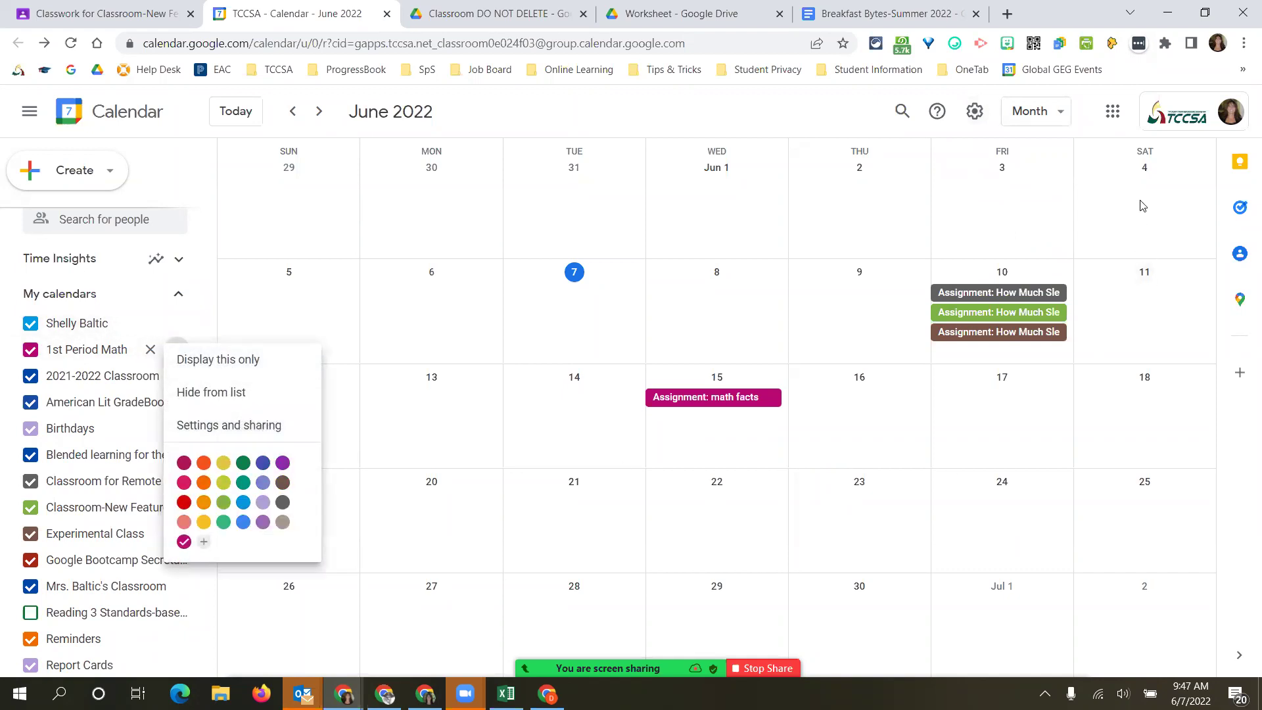
{"action": "left_click", "coordinate": [974, 115]}
{"action": "left_click", "coordinate": [974, 116]}
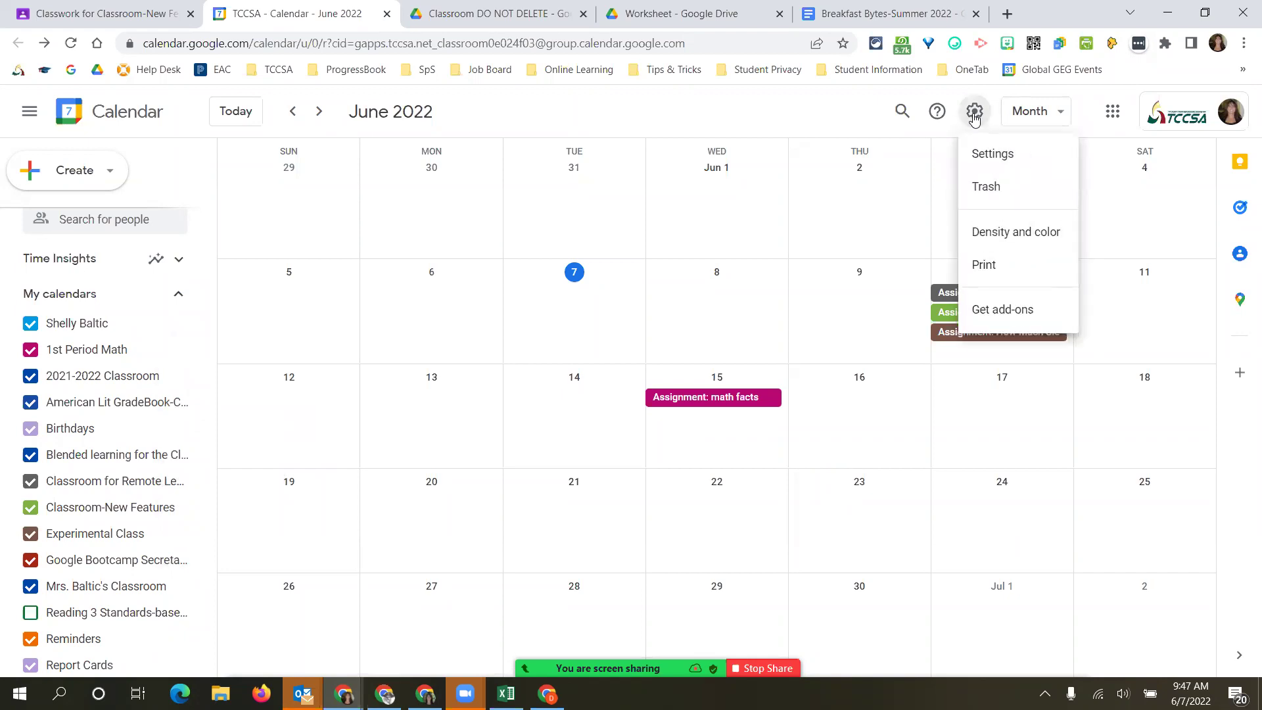
{"action": "left_click", "coordinate": [1021, 162]}
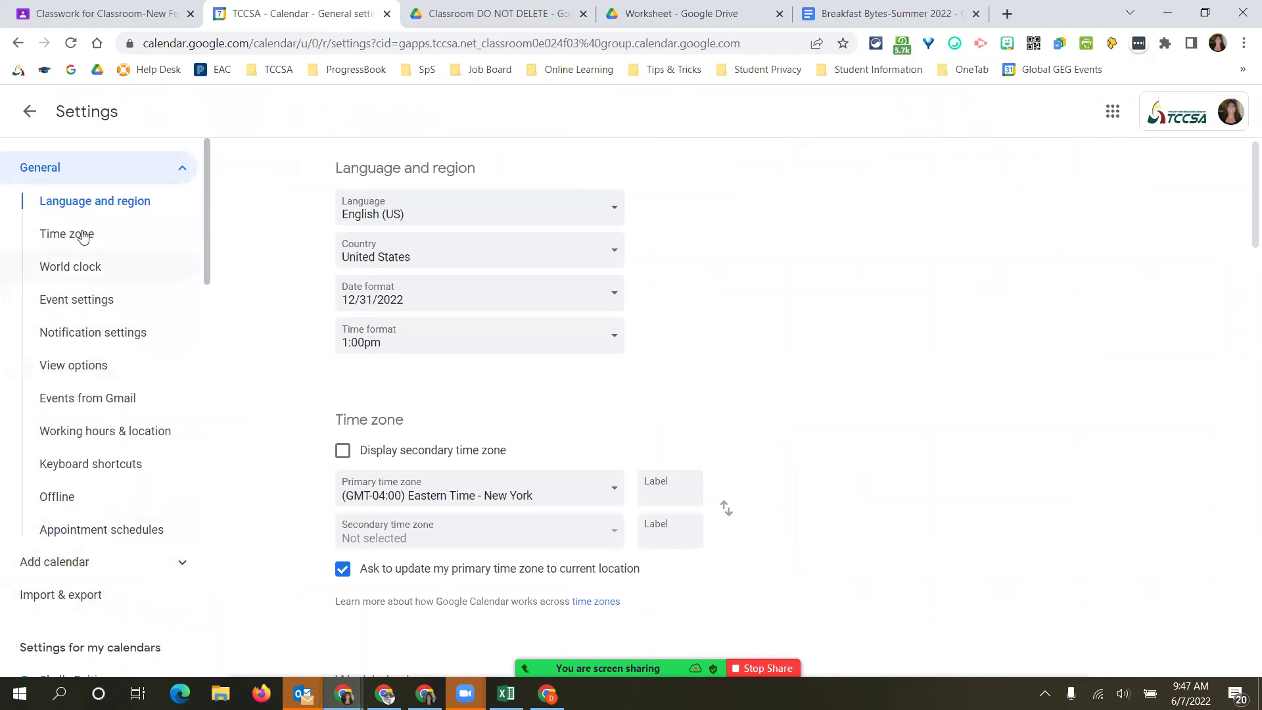
{"action": "scroll", "coordinate": [83, 223], "scroll_direction": "down", "scroll_amount": 2}
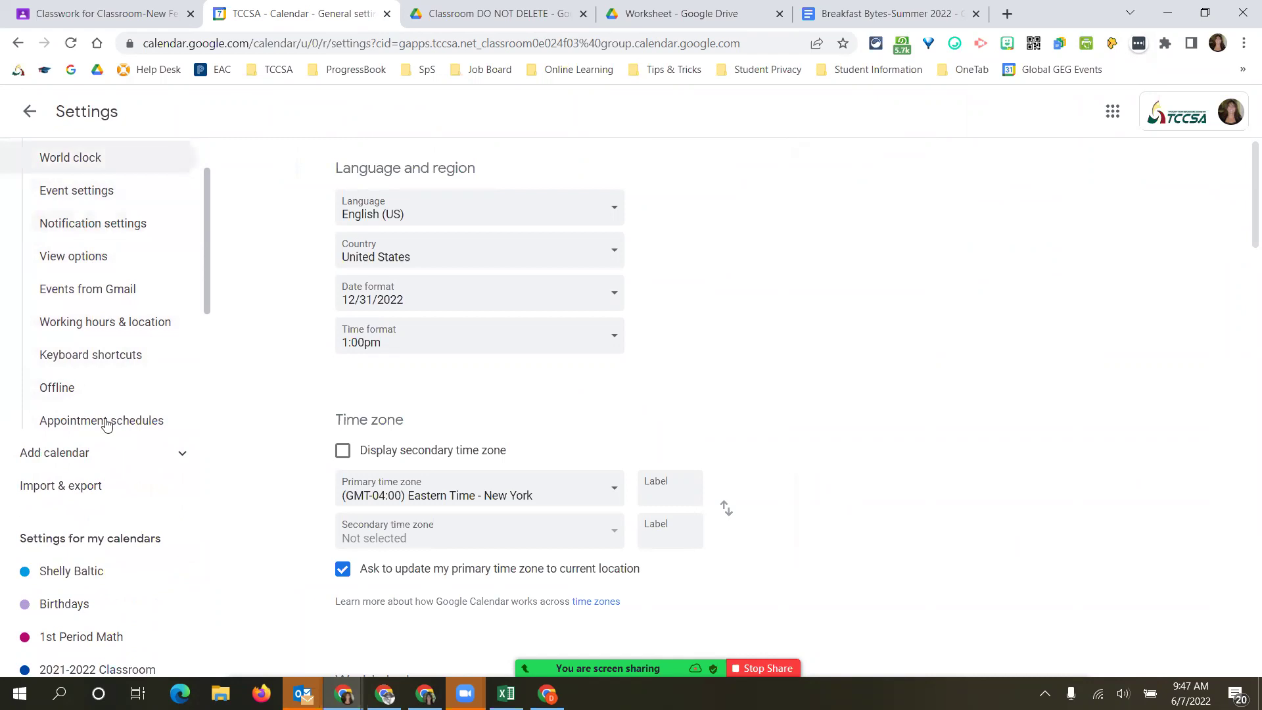
{"action": "scroll", "coordinate": [59, 407], "scroll_direction": "down", "scroll_amount": 2}
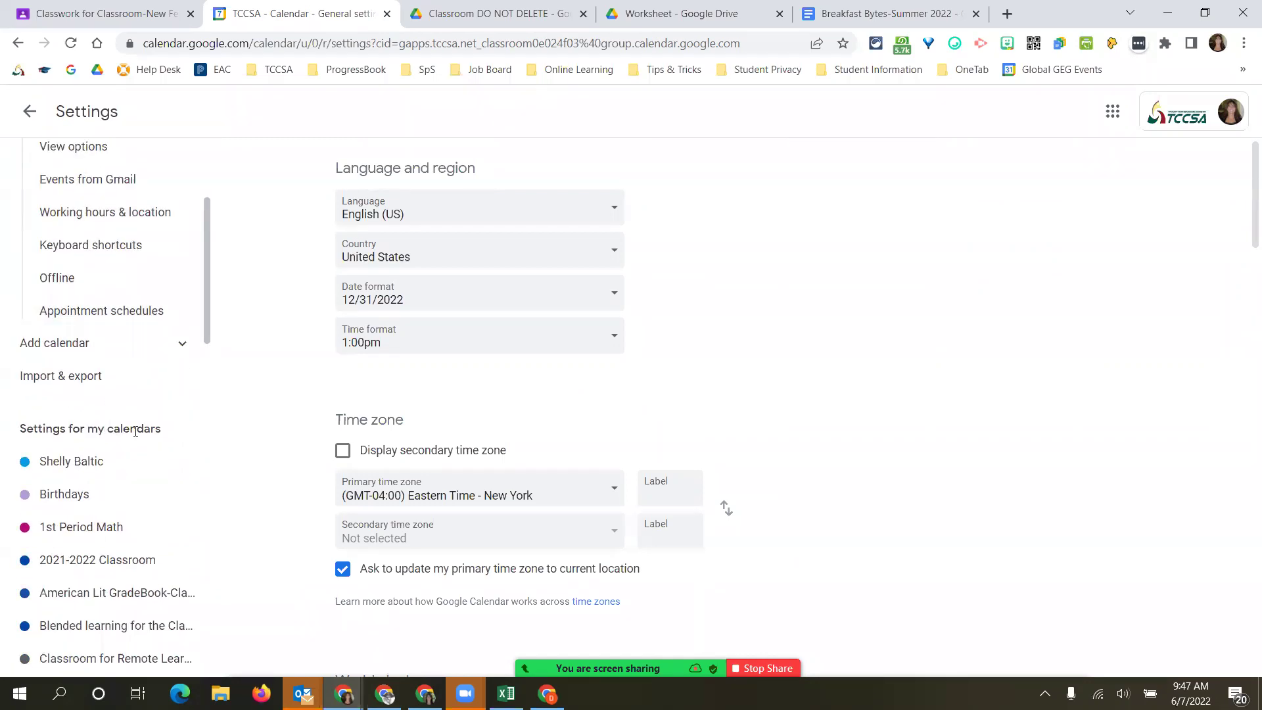
{"action": "scroll", "coordinate": [136, 429], "scroll_direction": "down", "scroll_amount": 2}
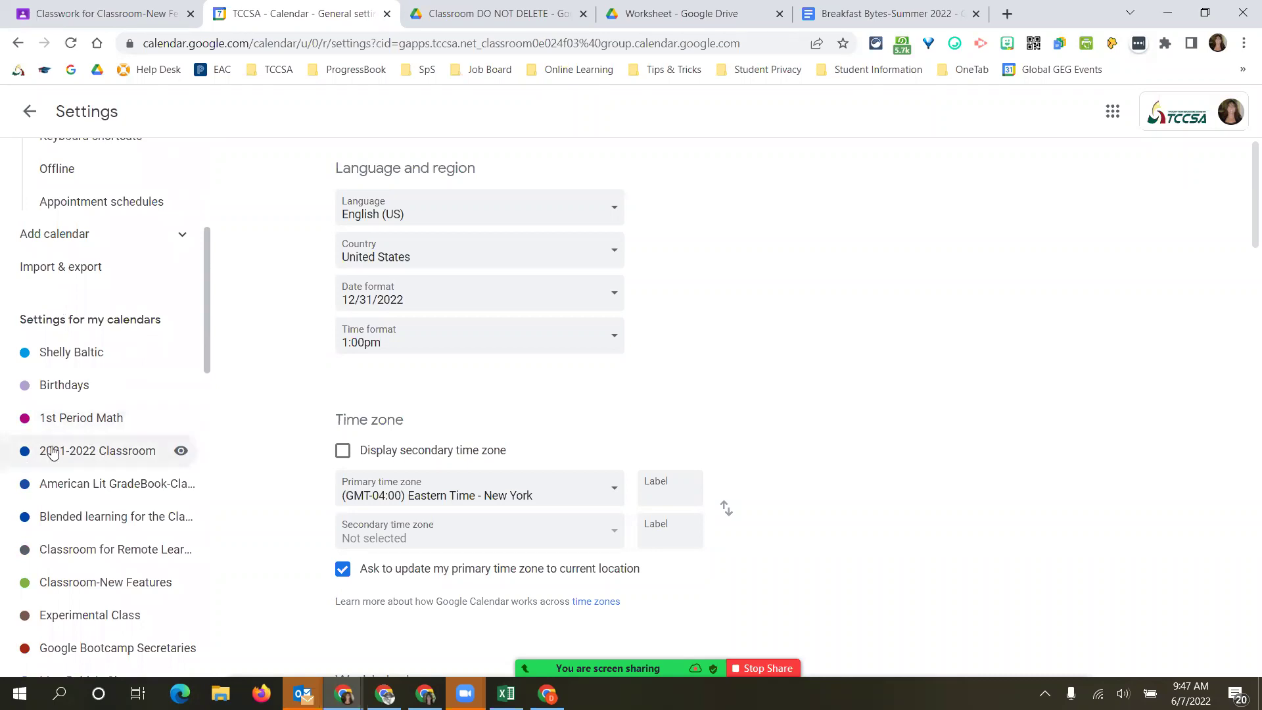
{"action": "scroll", "coordinate": [52, 452], "scroll_direction": "down", "scroll_amount": 4}
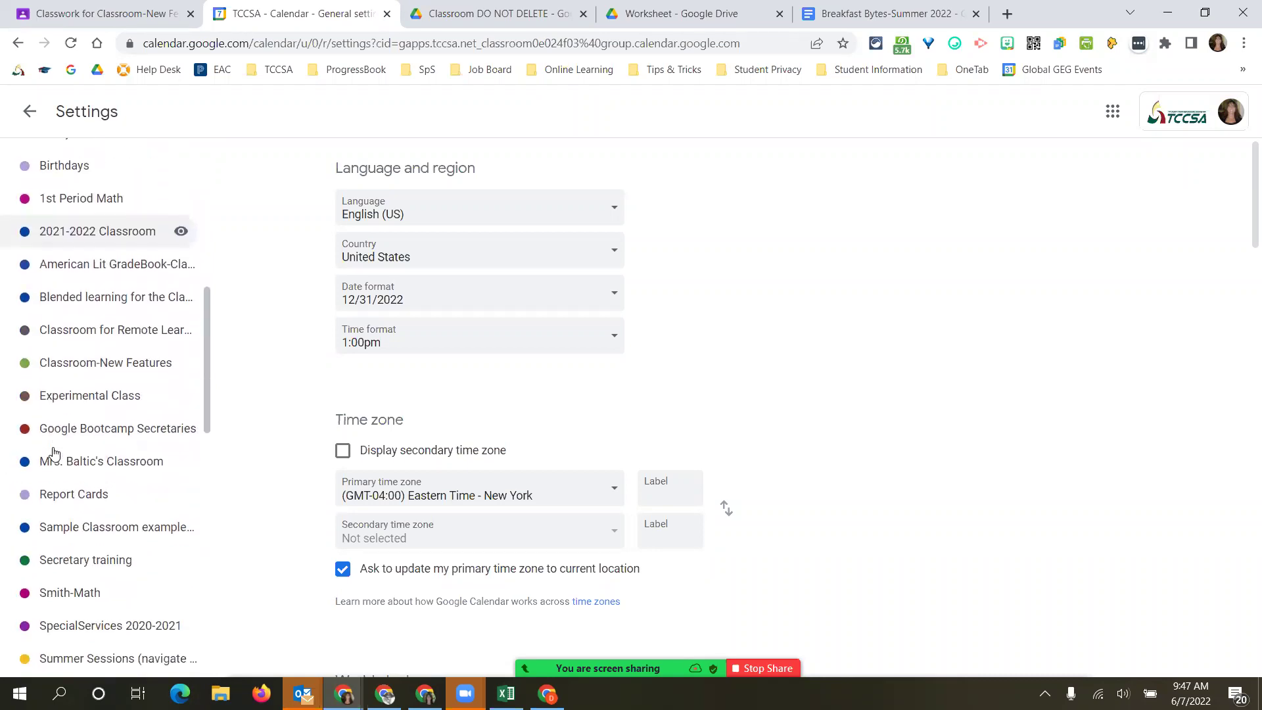
{"action": "scroll", "coordinate": [53, 454], "scroll_direction": "down", "scroll_amount": 4}
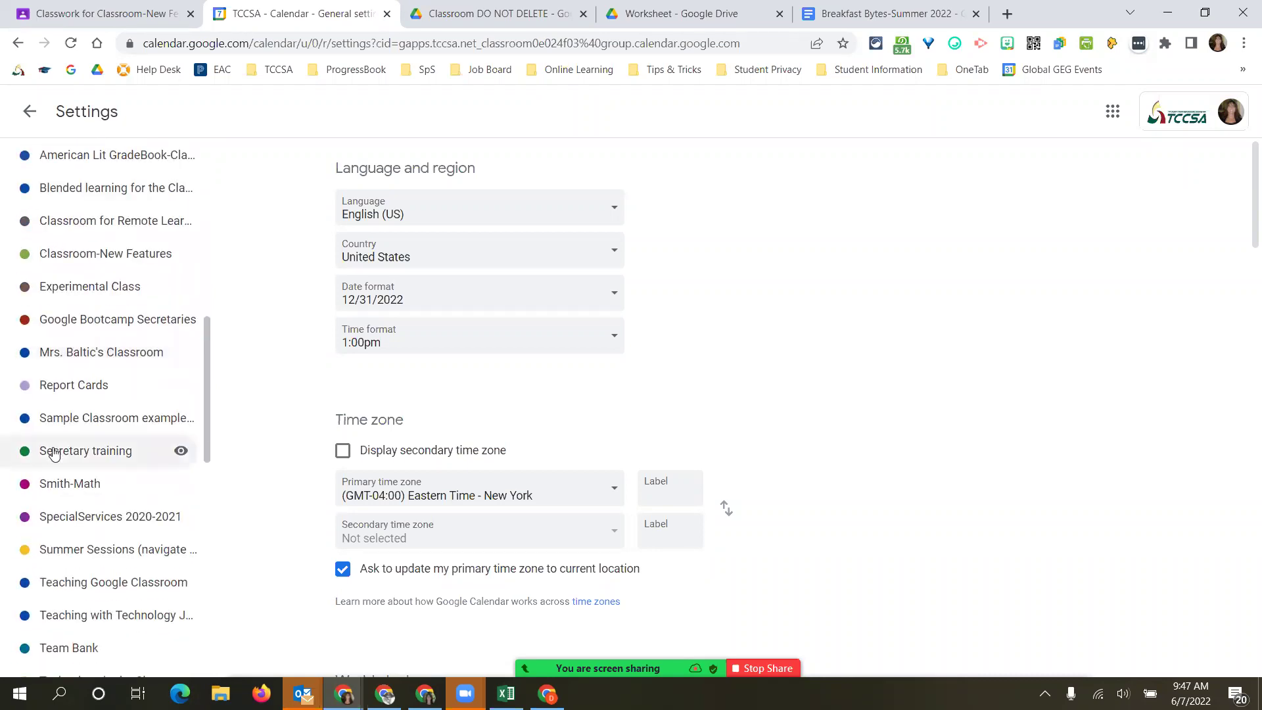
{"action": "scroll", "coordinate": [54, 453], "scroll_direction": "down", "scroll_amount": 4}
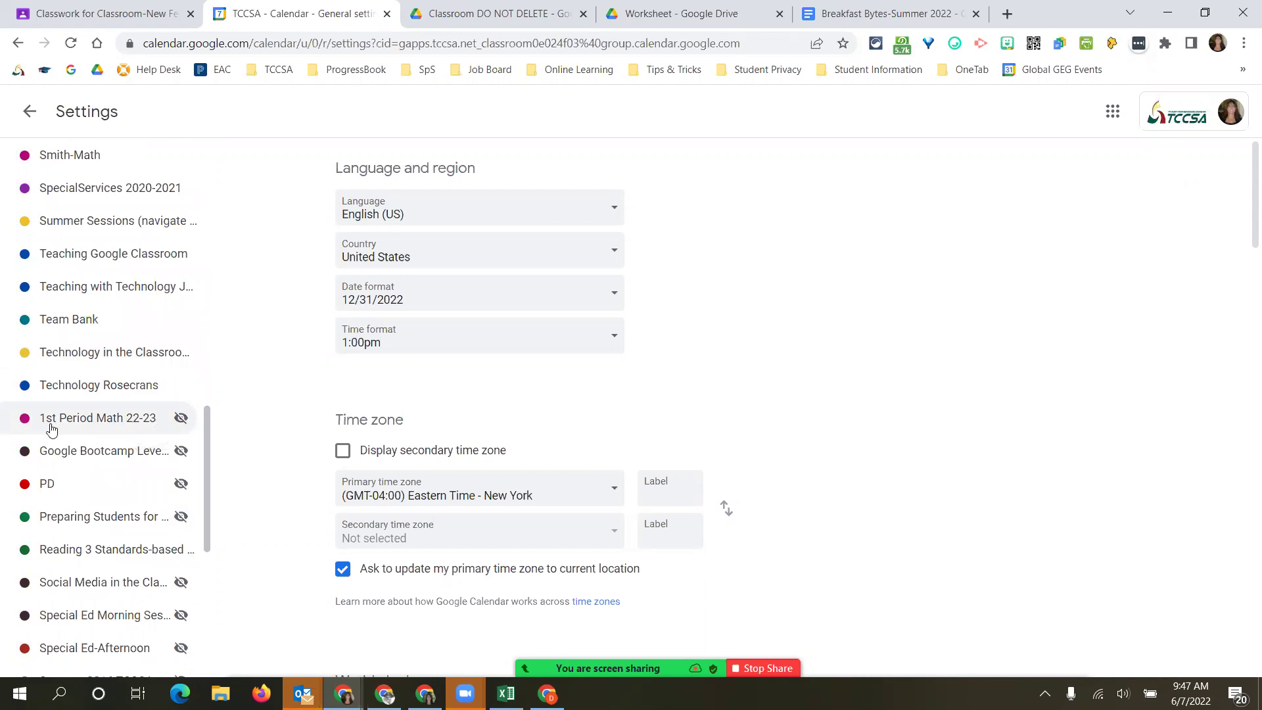
{"action": "left_click", "coordinate": [181, 419]}
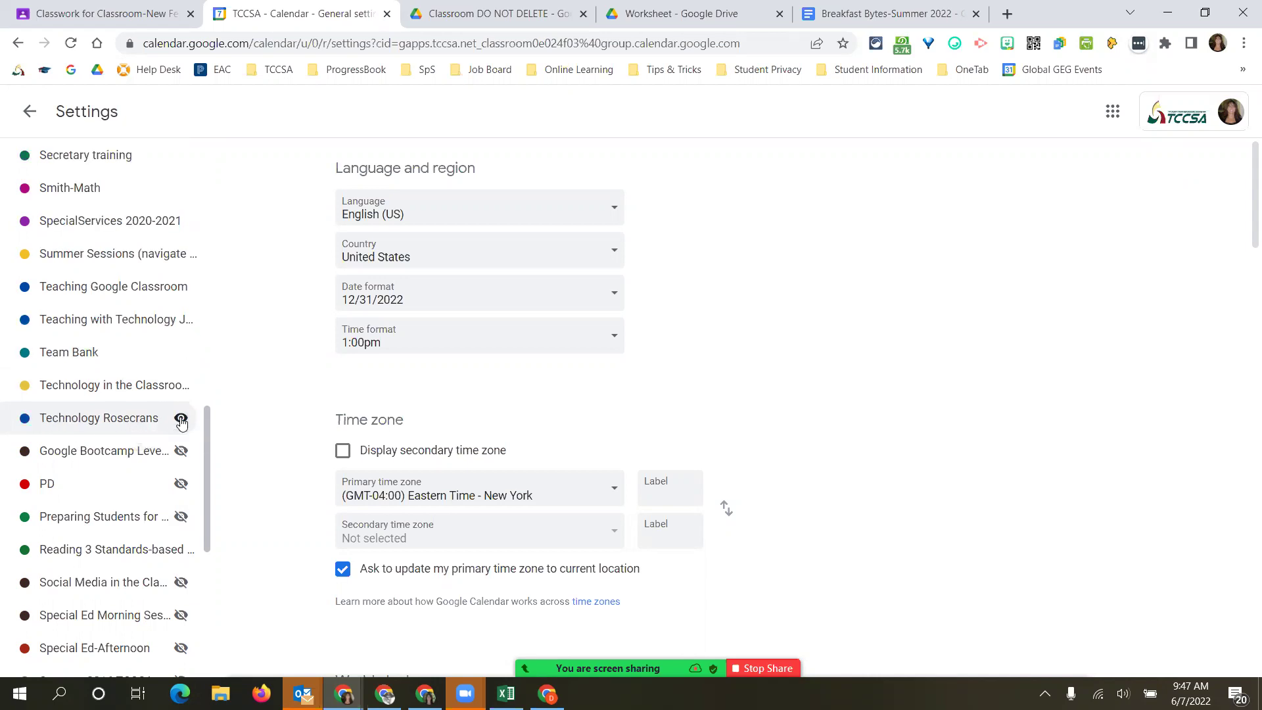
{"action": "scroll", "coordinate": [179, 421], "scroll_direction": "up", "scroll_amount": 5}
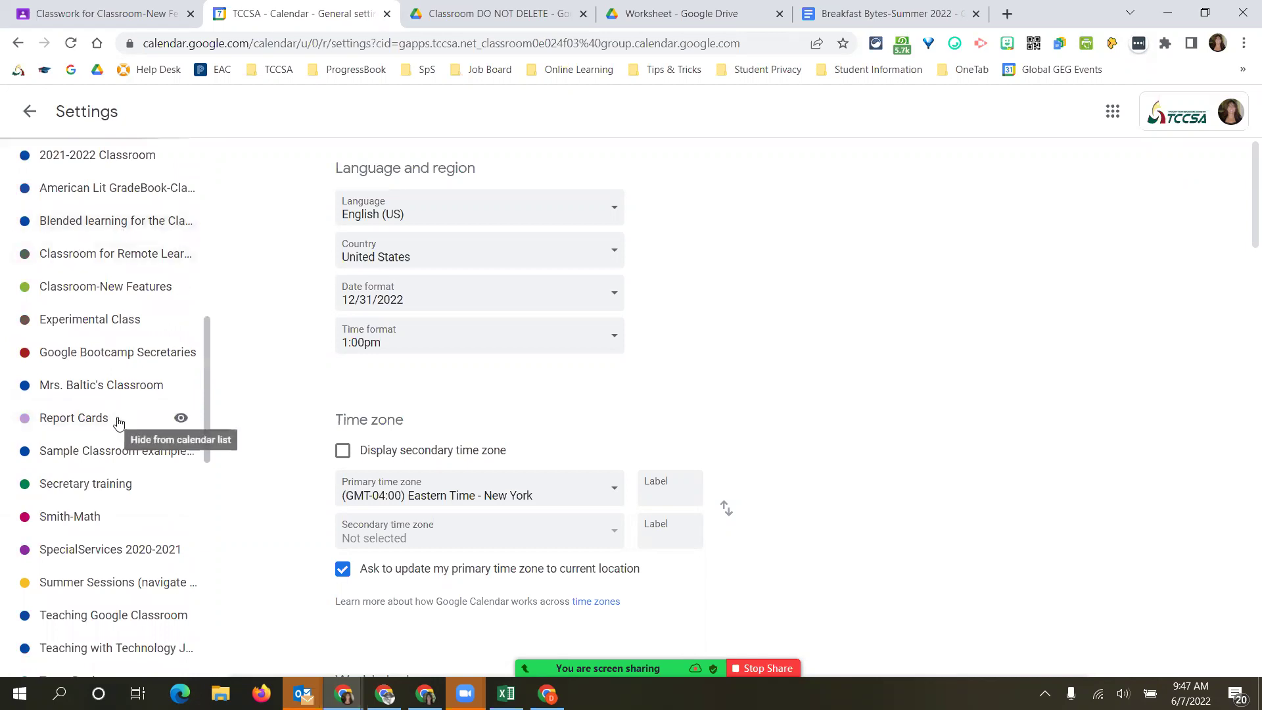
{"action": "scroll", "coordinate": [117, 389], "scroll_direction": "up", "scroll_amount": 10}
{"action": "scroll", "coordinate": [115, 369], "scroll_direction": "up", "scroll_amount": 2}
{"action": "scroll", "coordinate": [116, 369], "scroll_direction": "down", "scroll_amount": 8}
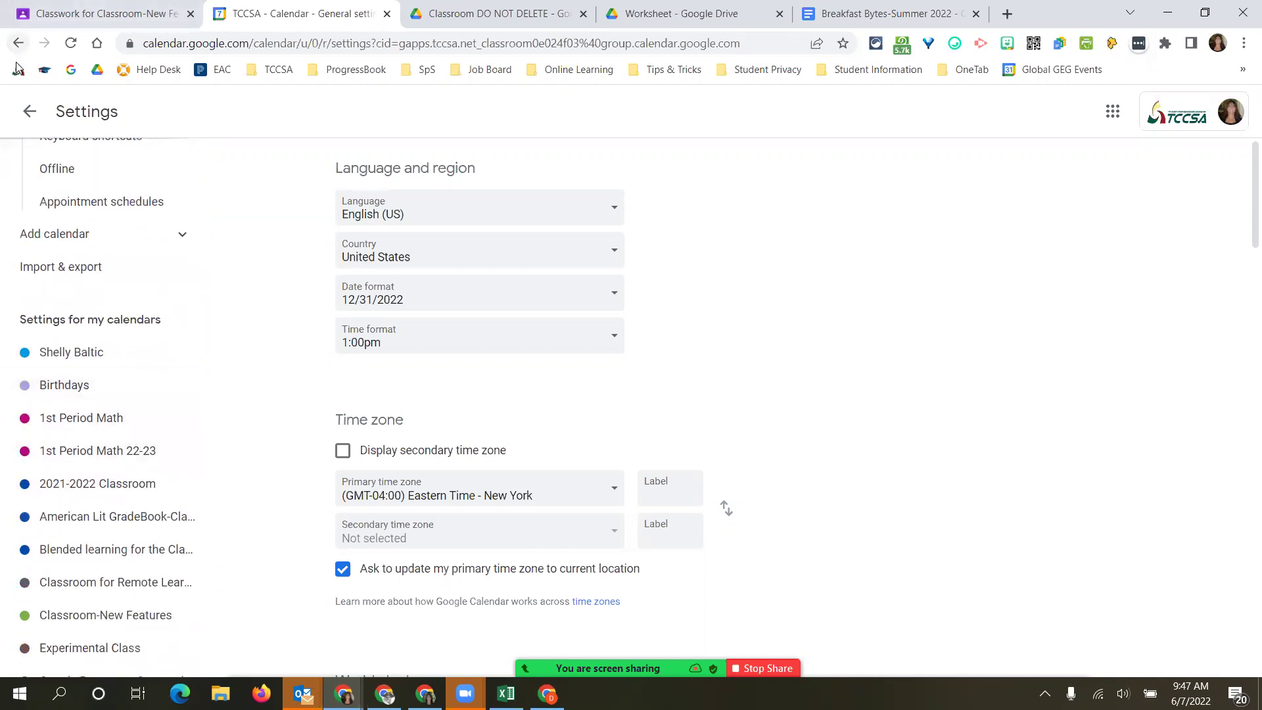
{"action": "left_click", "coordinate": [26, 116]}
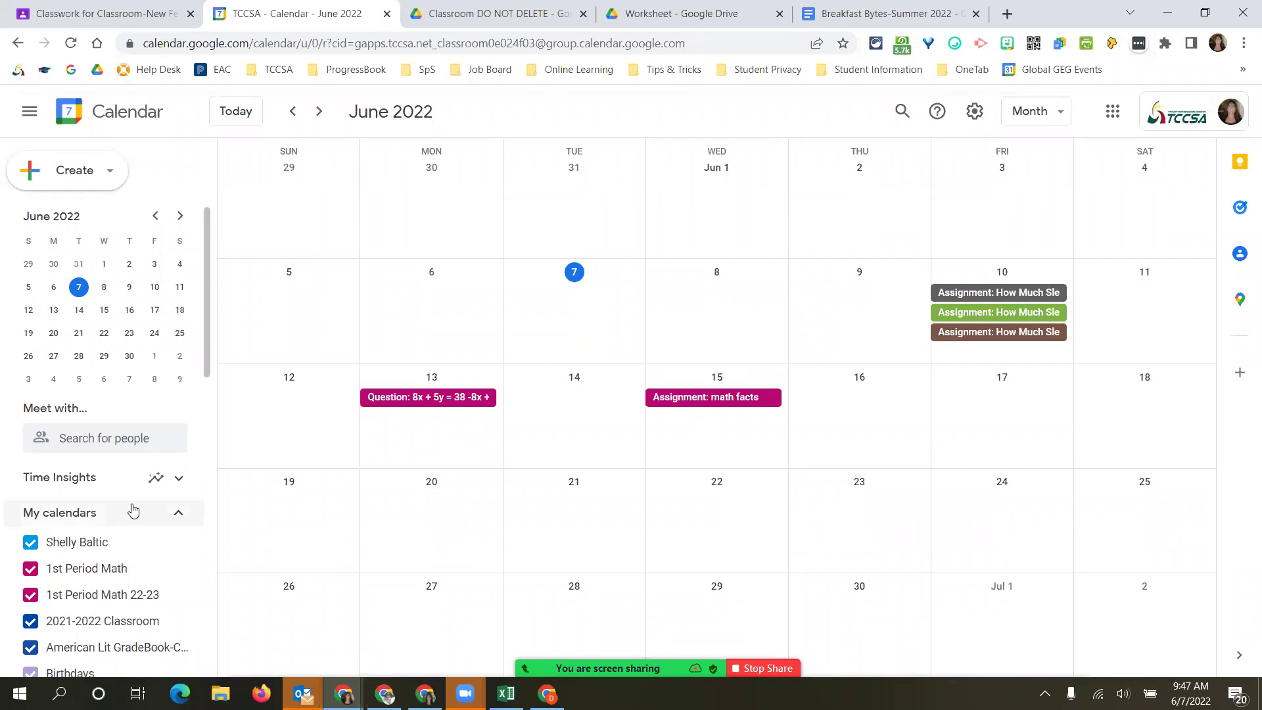
Open the 1st Period Math 22-23 calendar's settings and review them from the sharing permissions down to the calendar removal options.
{"action": "left_click", "coordinate": [174, 595]}
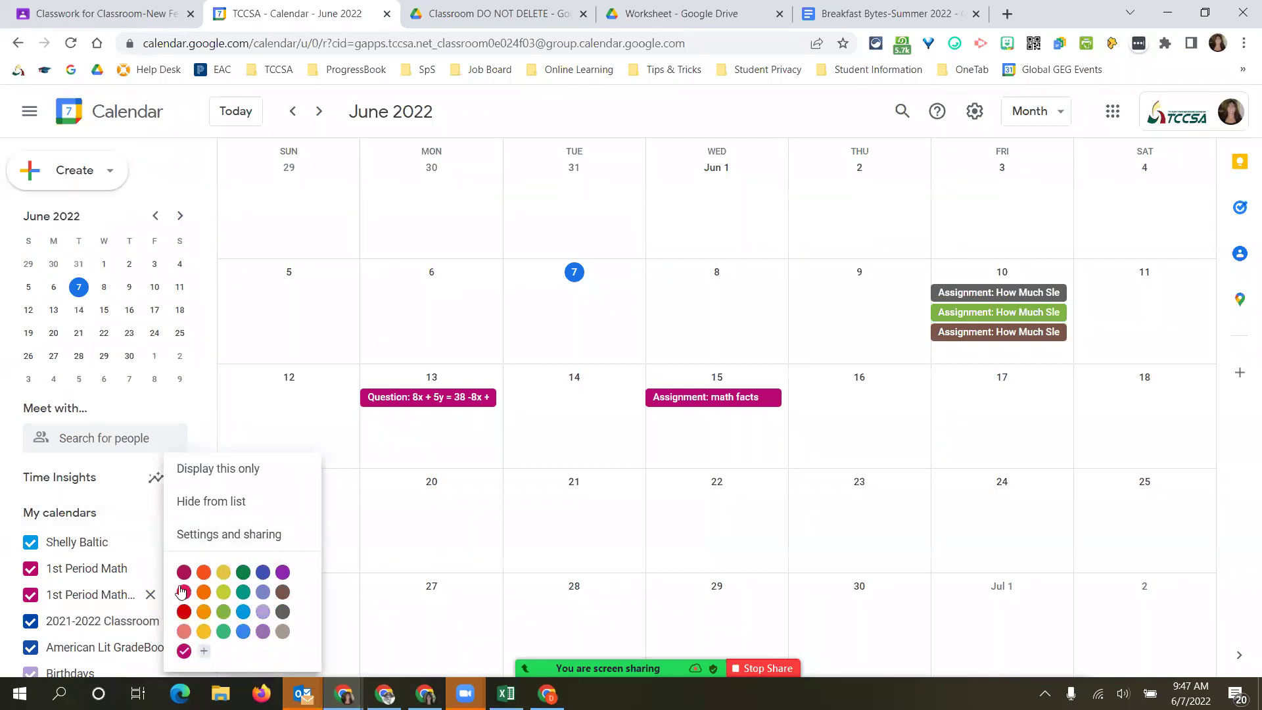
{"action": "left_click", "coordinate": [199, 534]}
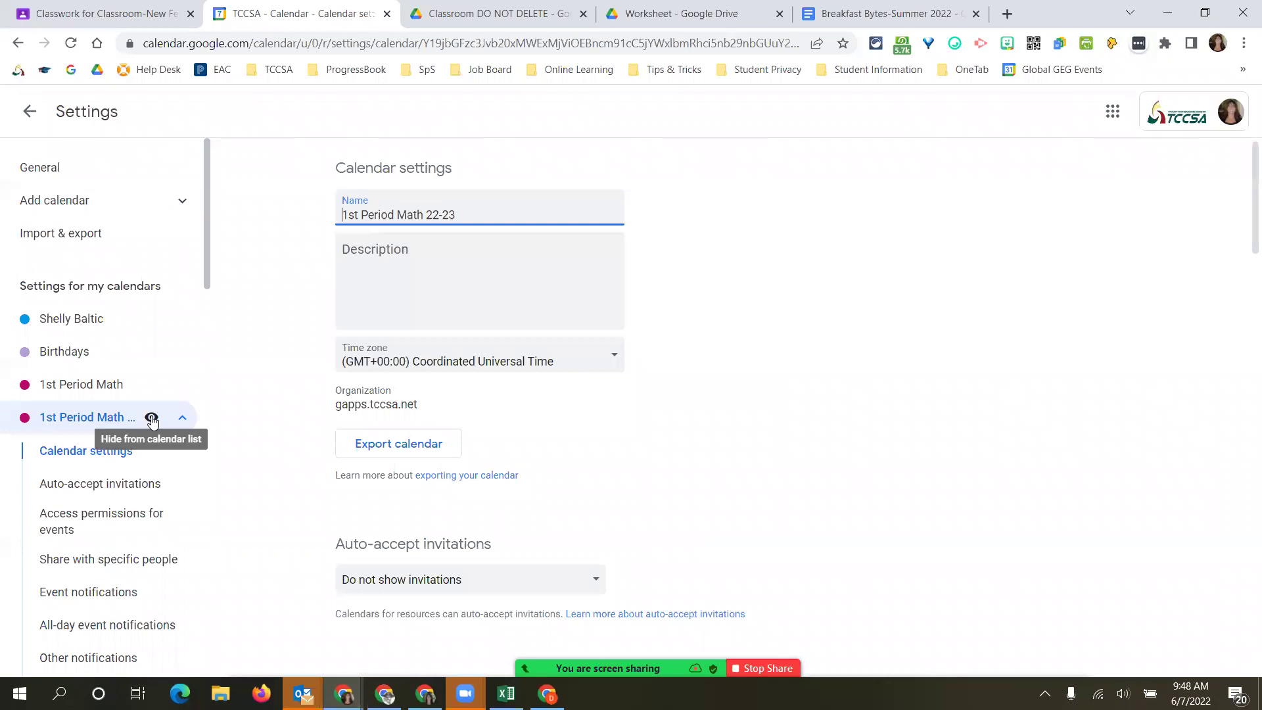
{"action": "scroll", "coordinate": [152, 421], "scroll_direction": "down", "scroll_amount": 2}
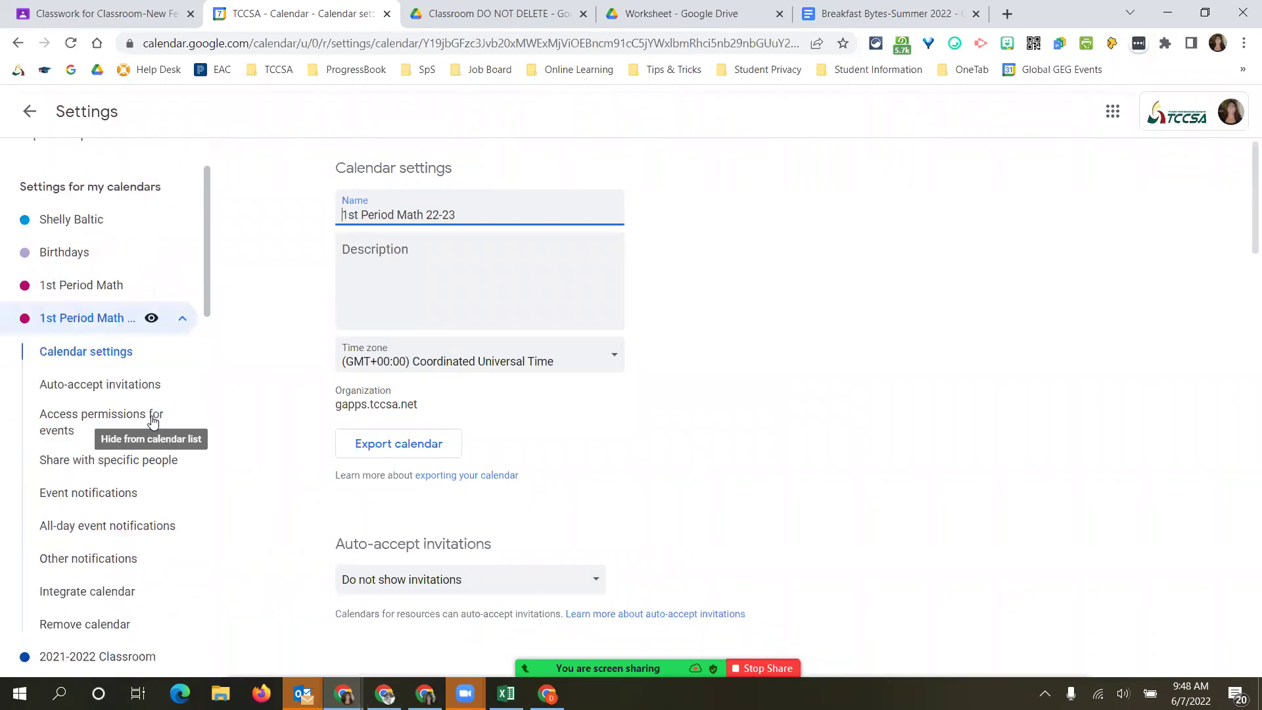
{"action": "scroll", "coordinate": [473, 430], "scroll_direction": "down", "scroll_amount": 5}
{"action": "scroll", "coordinate": [473, 432], "scroll_direction": "down", "scroll_amount": 11}
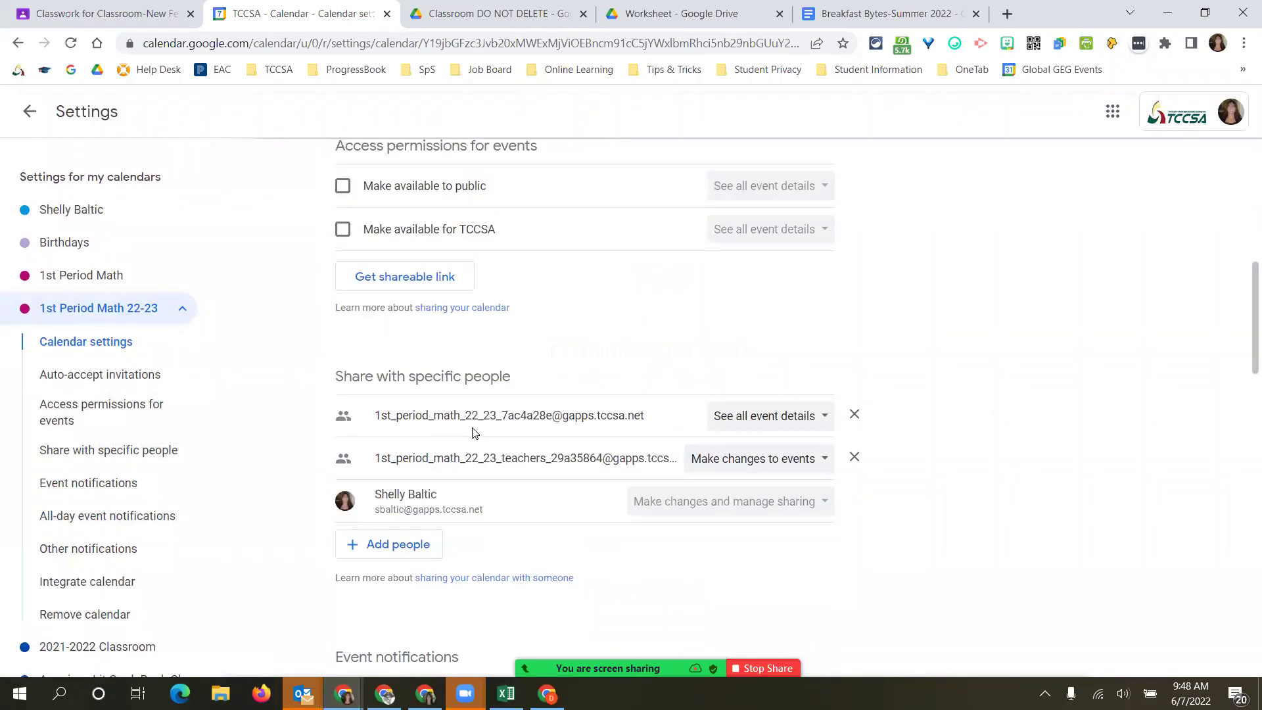
{"action": "scroll", "coordinate": [473, 432], "scroll_direction": "down", "scroll_amount": 7}
{"action": "scroll", "coordinate": [473, 432], "scroll_direction": "down", "scroll_amount": 6}
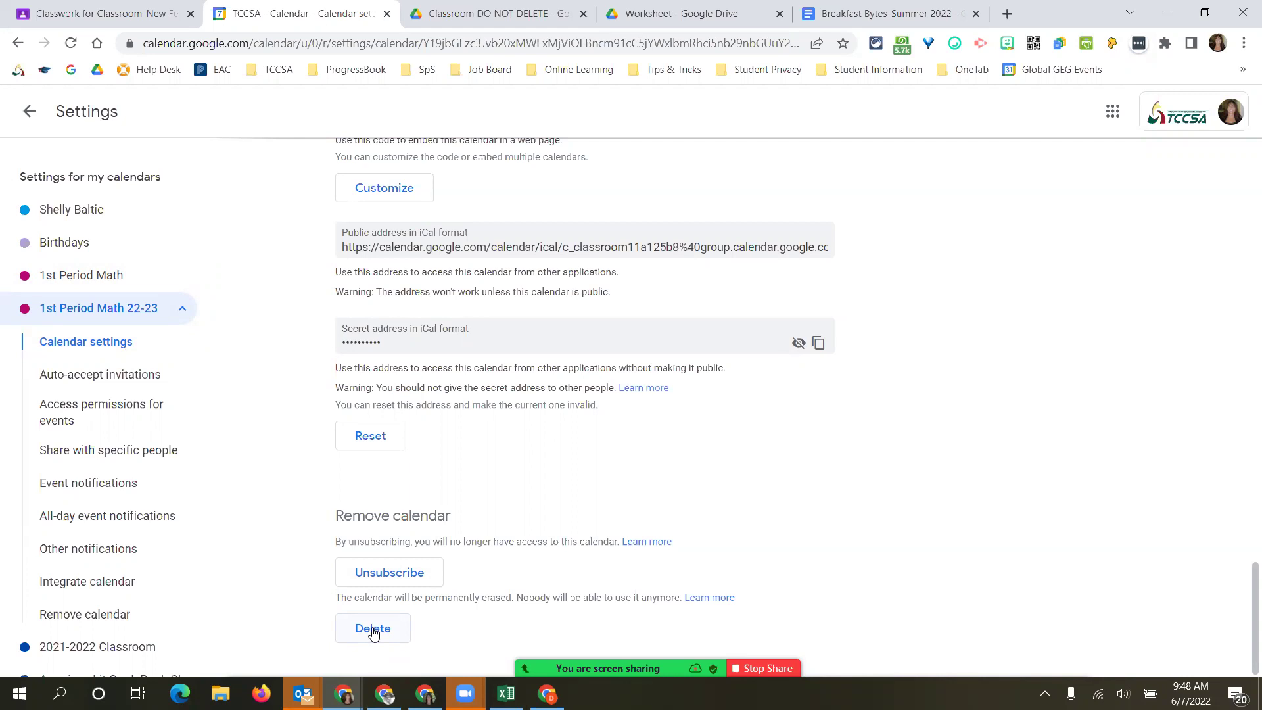
Open the 1st Period Math calendar's settings and examine its options for unsubscribing from or deleting the calendar.
{"action": "left_click", "coordinate": [104, 274]}
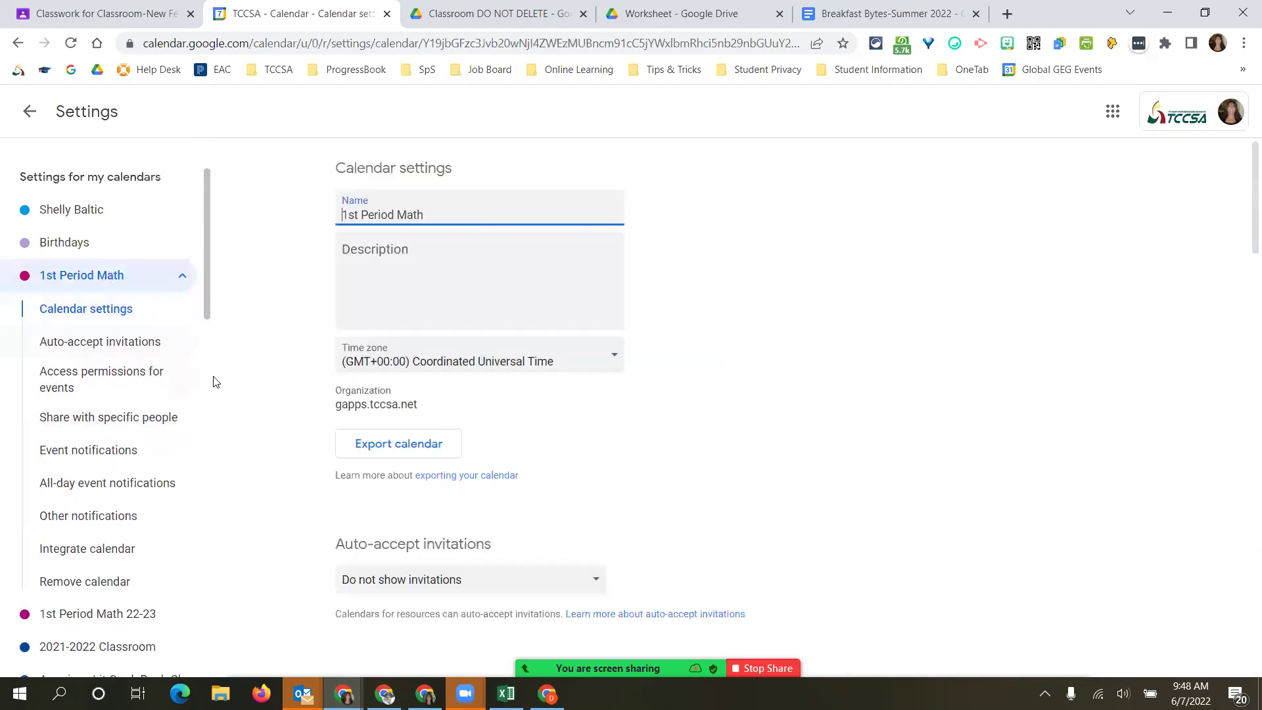
{"action": "scroll", "coordinate": [456, 374], "scroll_direction": "down", "scroll_amount": 15}
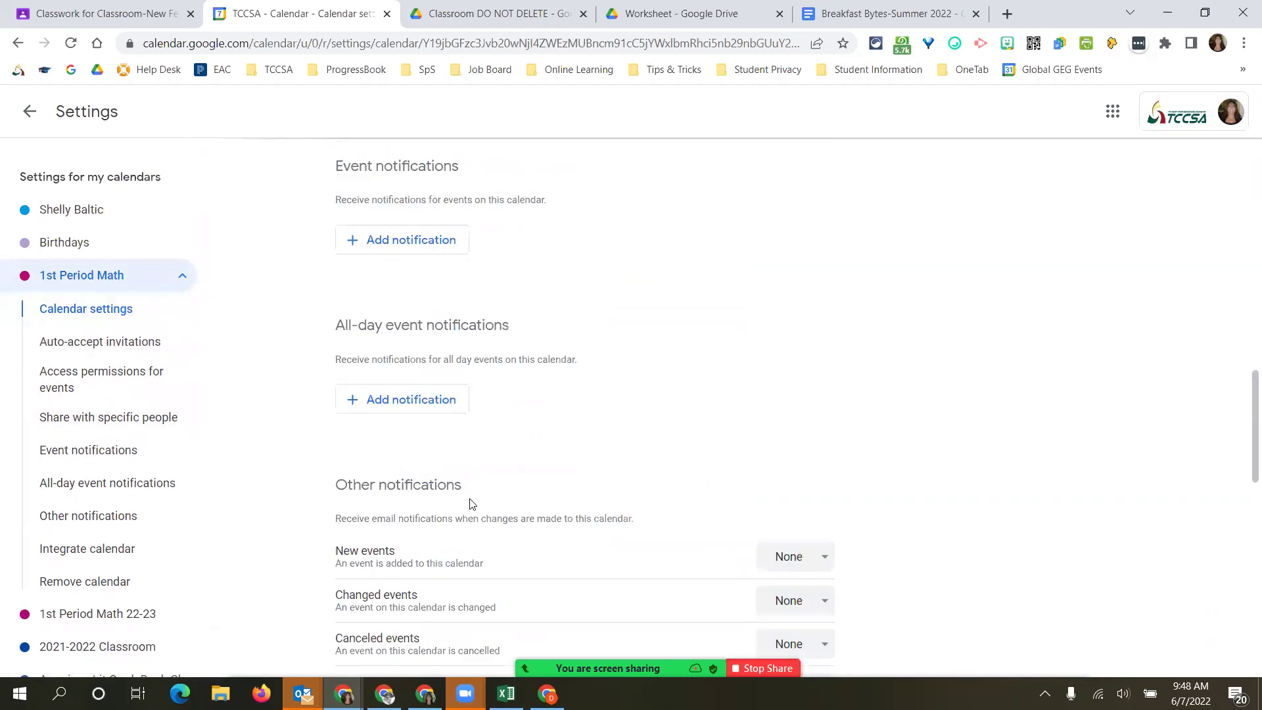
{"action": "scroll", "coordinate": [471, 504], "scroll_direction": "down", "scroll_amount": 10}
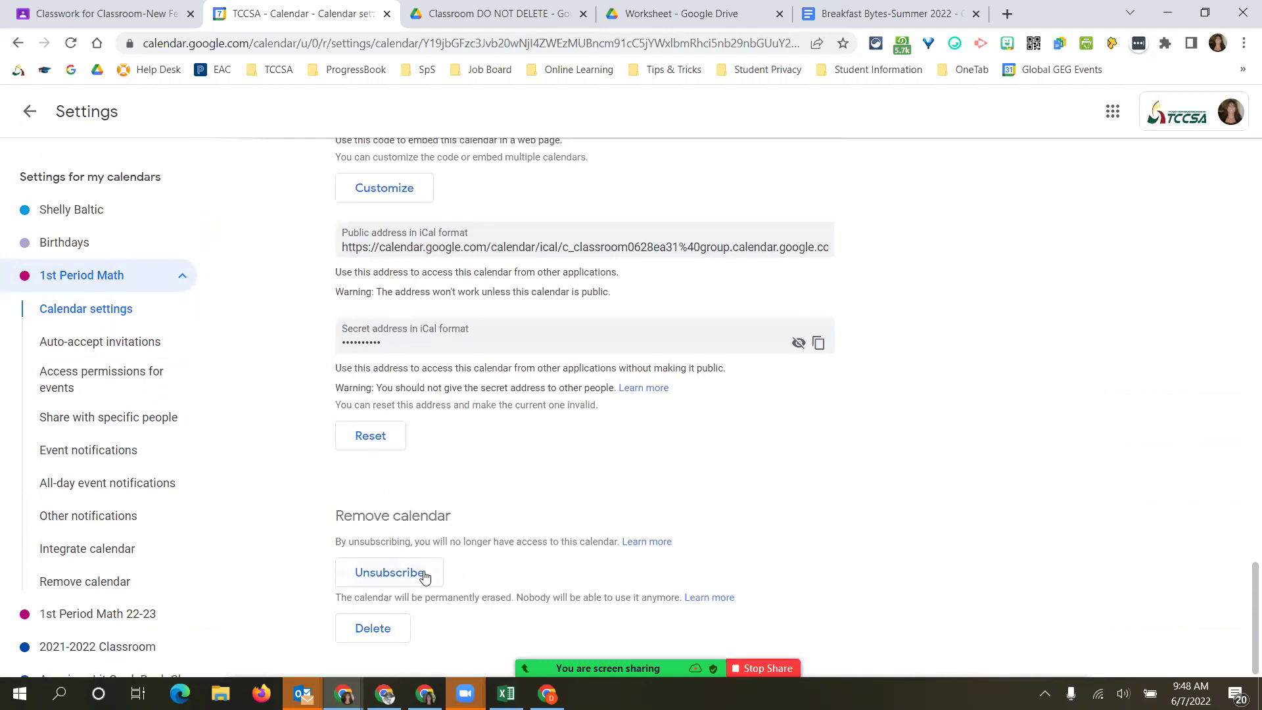
{"action": "scroll", "coordinate": [431, 574], "scroll_direction": "up", "scroll_amount": 1}
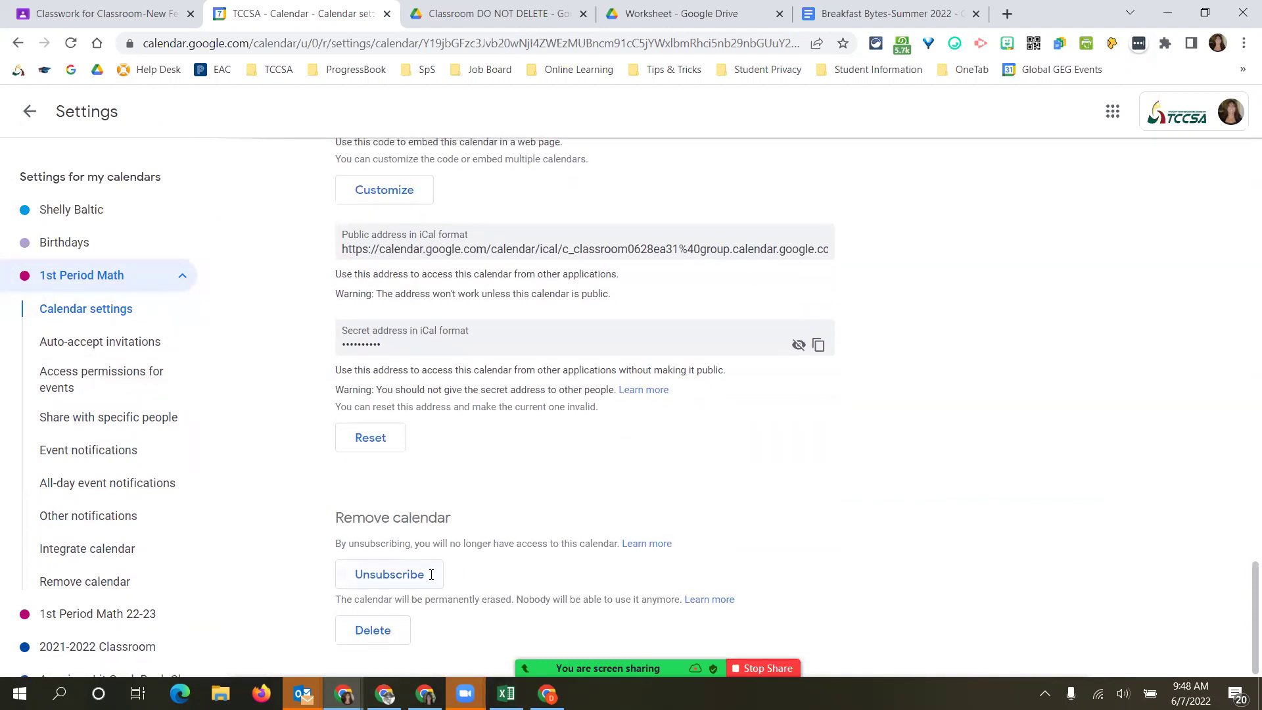
{"action": "scroll", "coordinate": [256, 352], "scroll_direction": "up", "scroll_amount": 10}
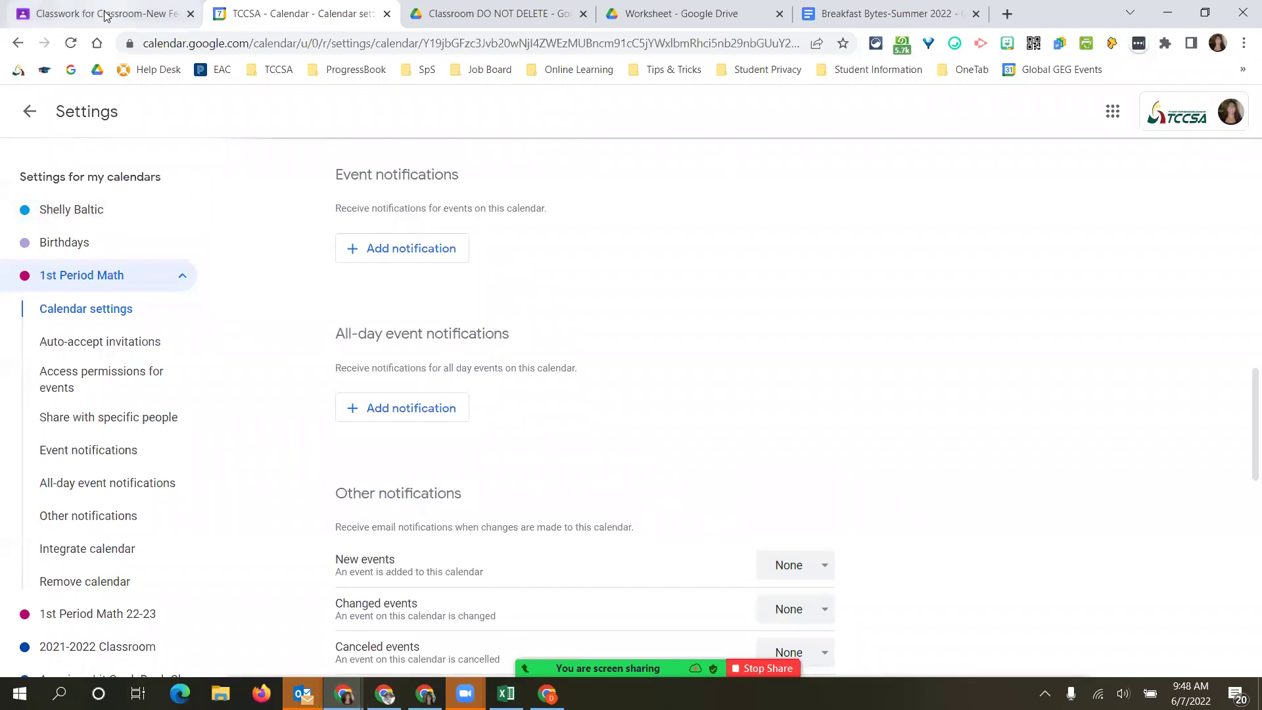
Return to the calendar's month view and switch to the Classroom-New Features Classwork page in Google Classroom.
{"action": "left_click", "coordinate": [37, 112]}
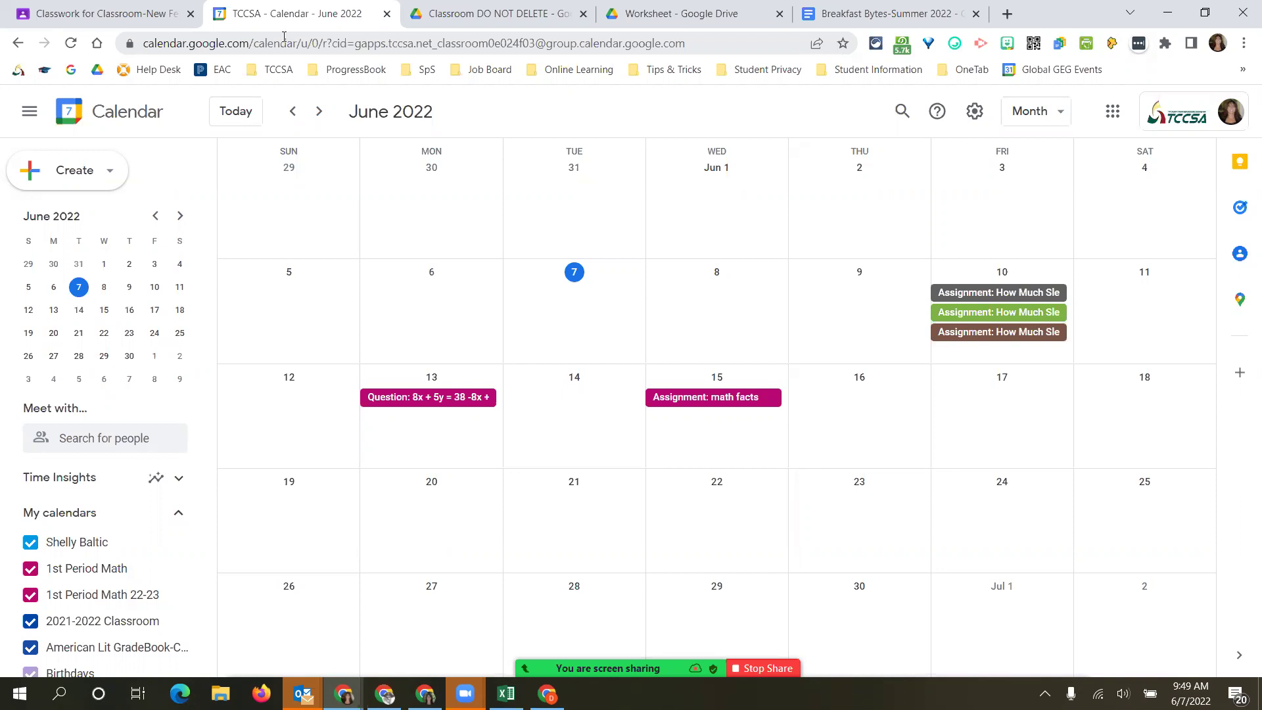
{"action": "left_click", "coordinate": [119, 14]}
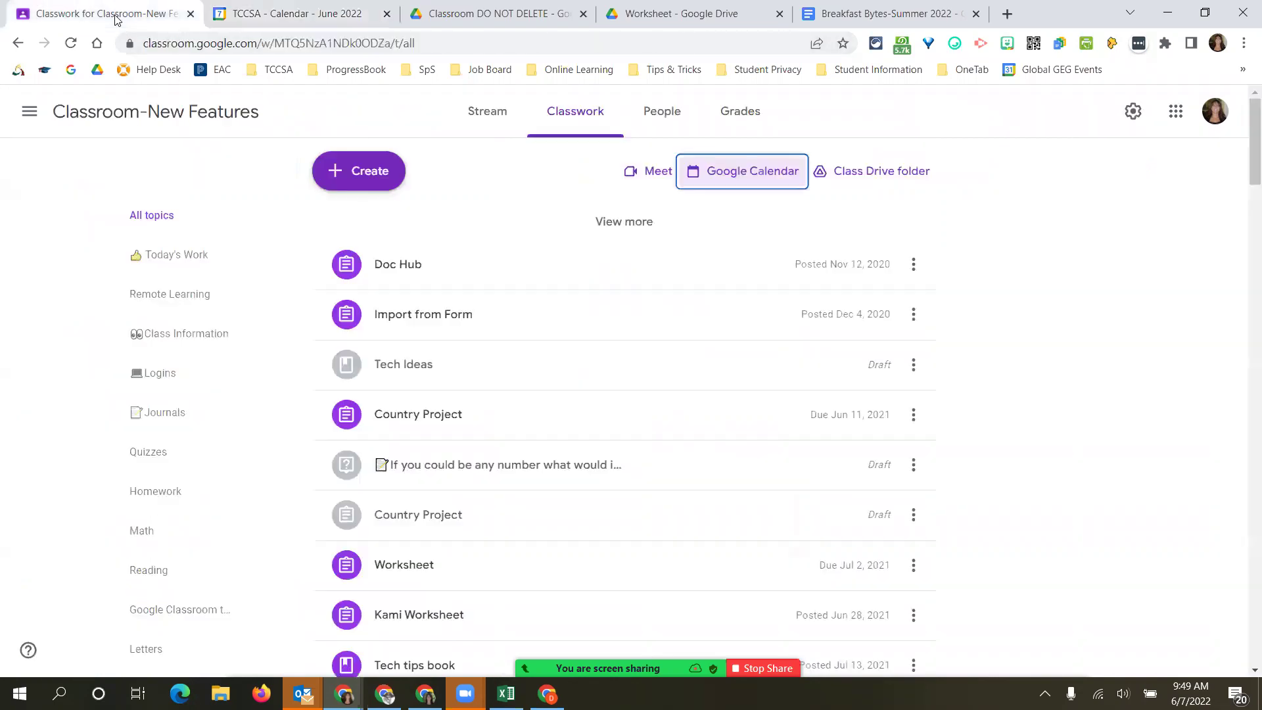
Open the 1st Period Math 22-23 class from the class overview and view its Classwork page.
{"action": "left_click", "coordinate": [29, 111]}
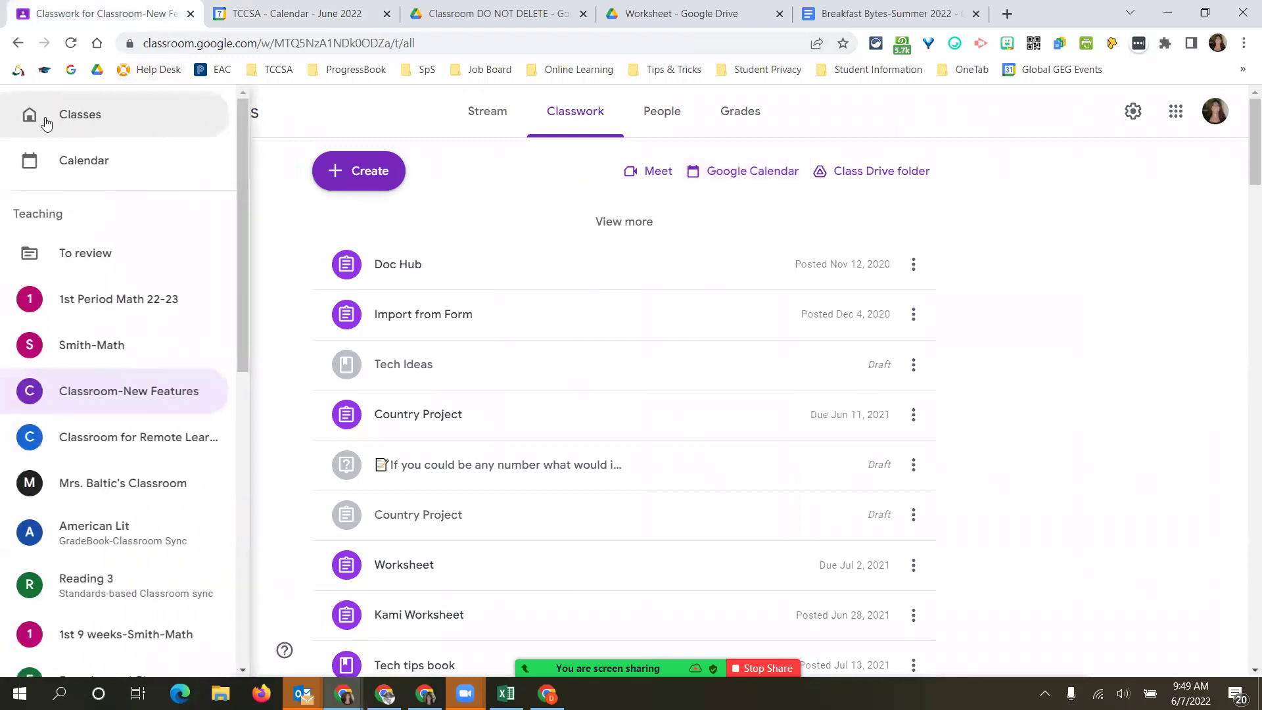
{"action": "left_click", "coordinate": [63, 130]}
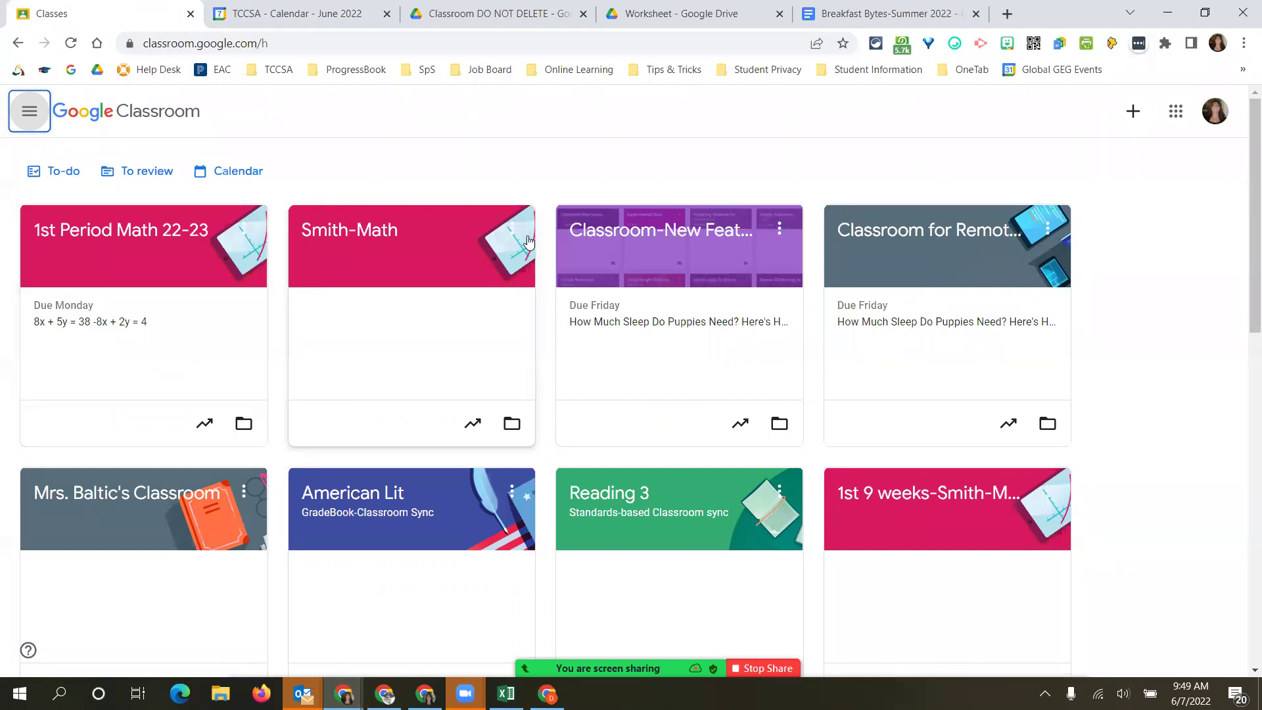
{"action": "left_click", "coordinate": [194, 247]}
{"action": "left_click", "coordinate": [558, 114]}
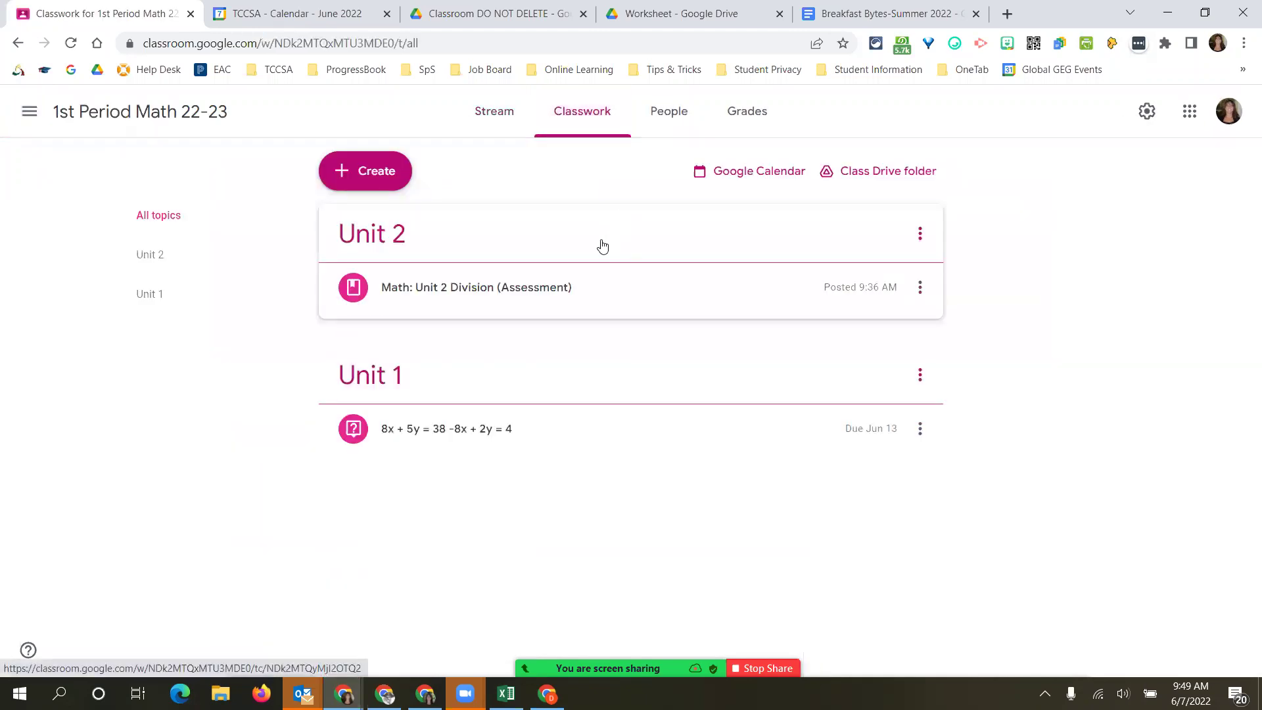
Switch to the Smith-Math class and view its Classwork topics and drafts.
{"action": "left_click", "coordinate": [29, 113]}
{"action": "left_click", "coordinate": [30, 115]}
{"action": "left_click", "coordinate": [368, 237]}
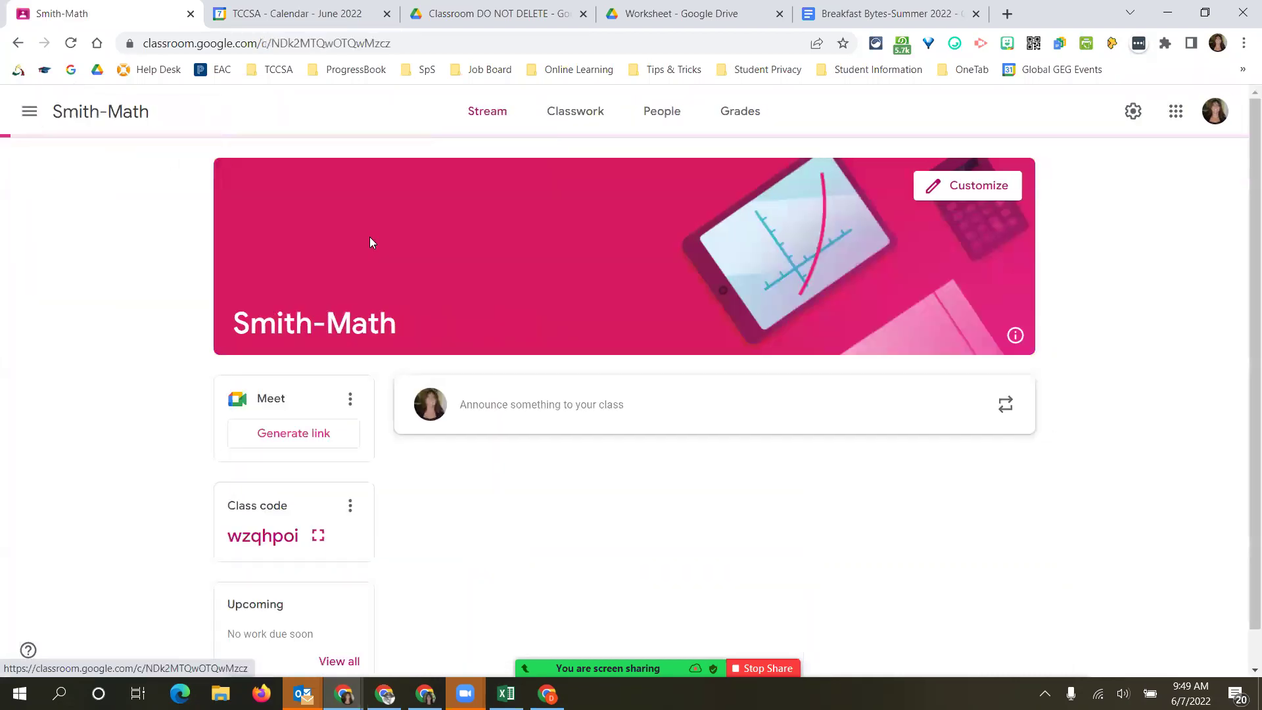
{"action": "left_click", "coordinate": [556, 131]}
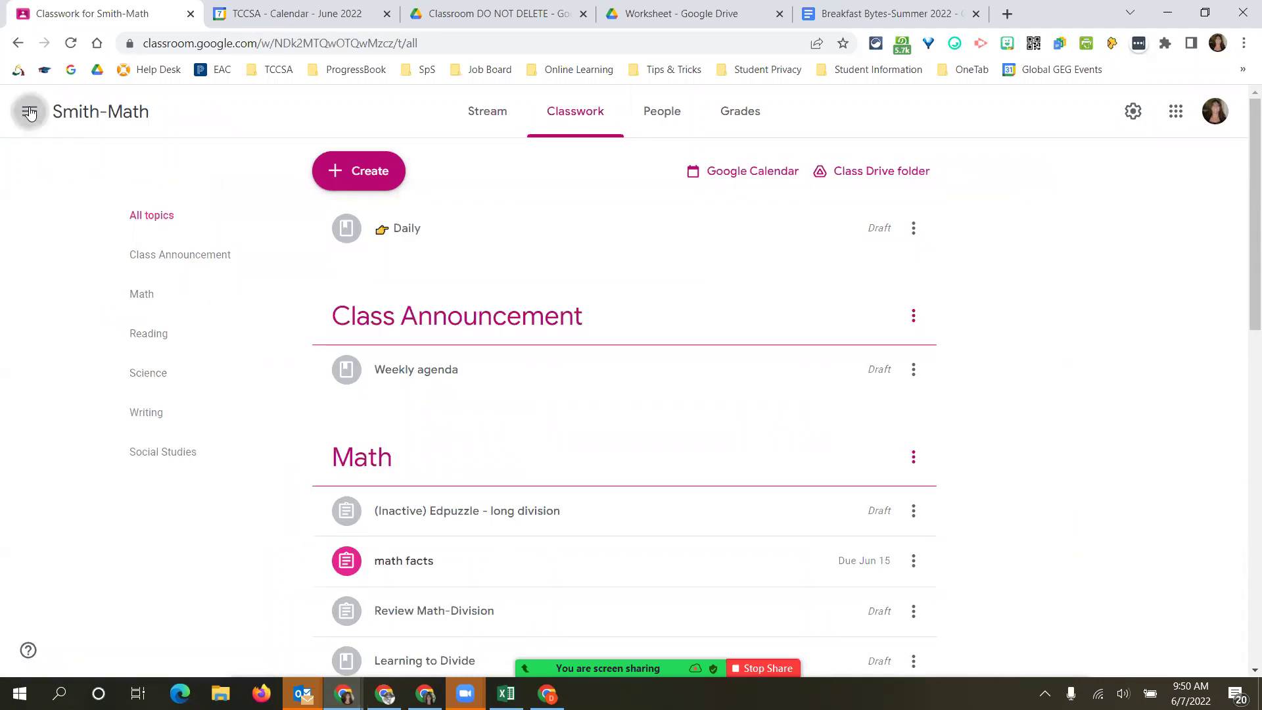
Open the Assignment Bank class and review its People page and its Classwork posts.
{"action": "left_click", "coordinate": [29, 111]}
{"action": "left_click", "coordinate": [98, 114]}
{"action": "scroll", "coordinate": [336, 329], "scroll_direction": "down", "scroll_amount": 12}
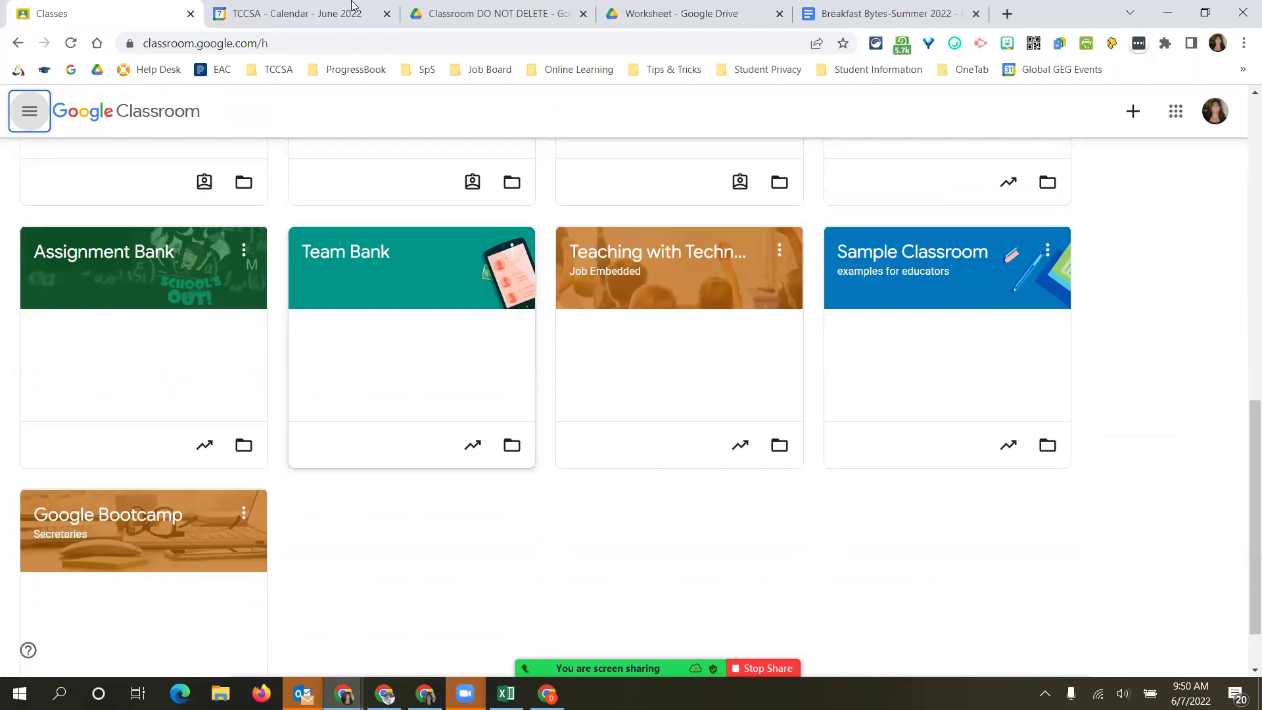
{"action": "left_click", "coordinate": [125, 258]}
{"action": "left_click", "coordinate": [661, 110]}
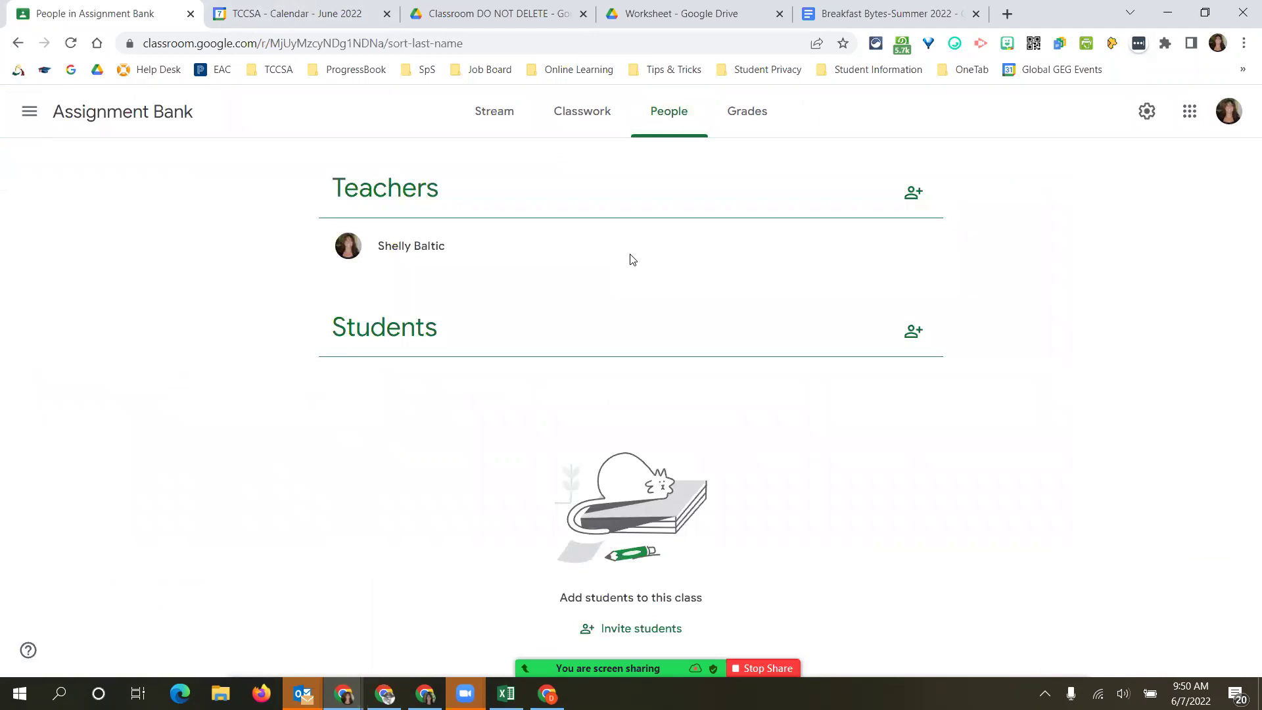
{"action": "left_click", "coordinate": [591, 119]}
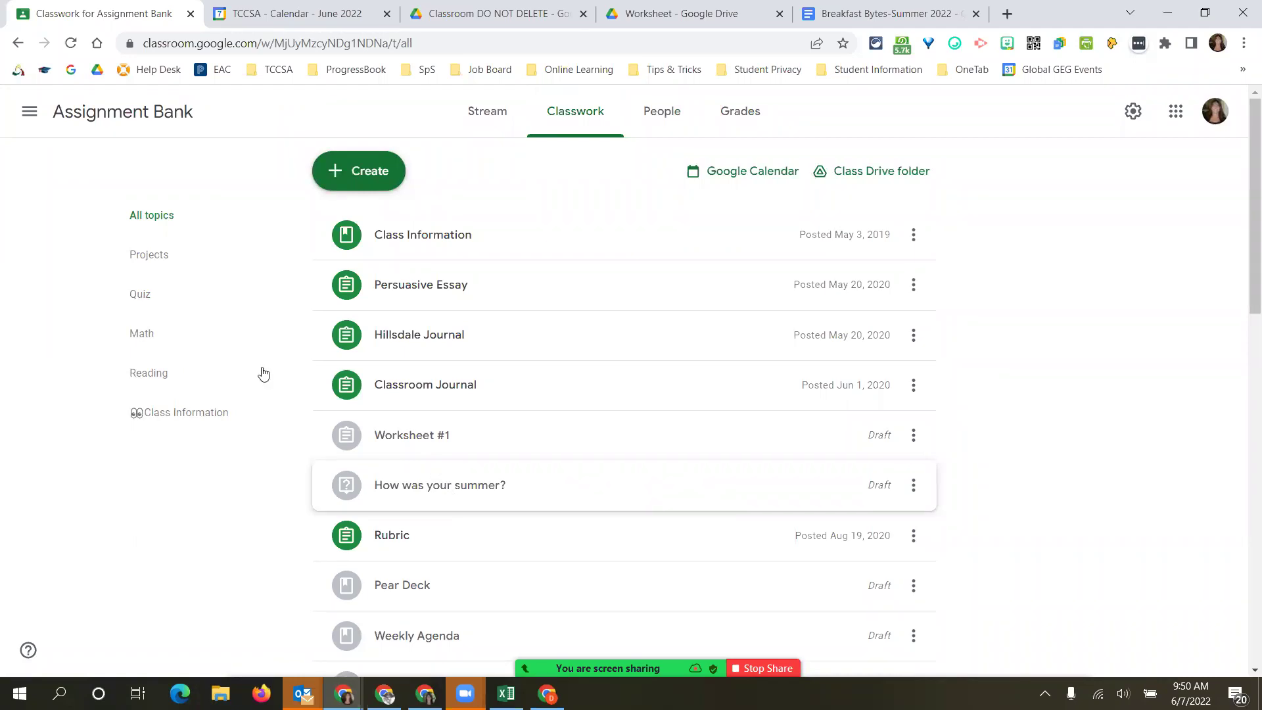
Return to the class overview and open the Smith-Math class's Classwork page.
{"action": "left_click", "coordinate": [26, 113]}
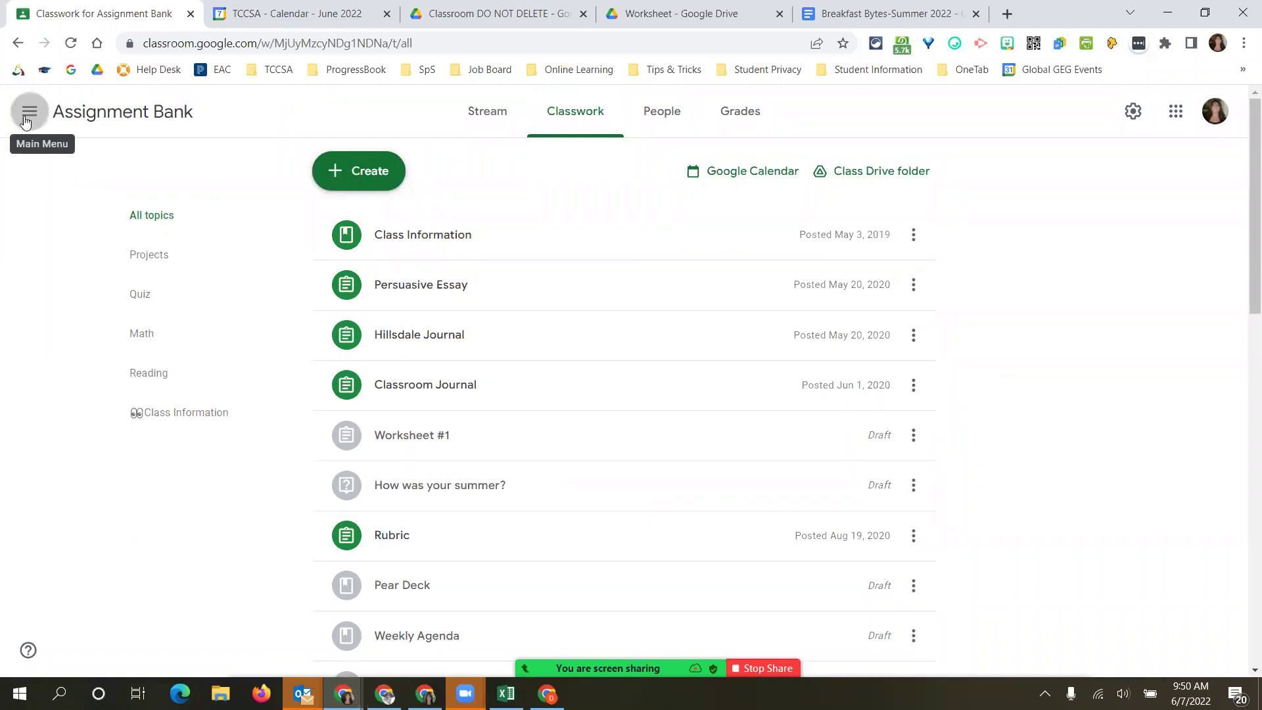
{"action": "left_click", "coordinate": [116, 120]}
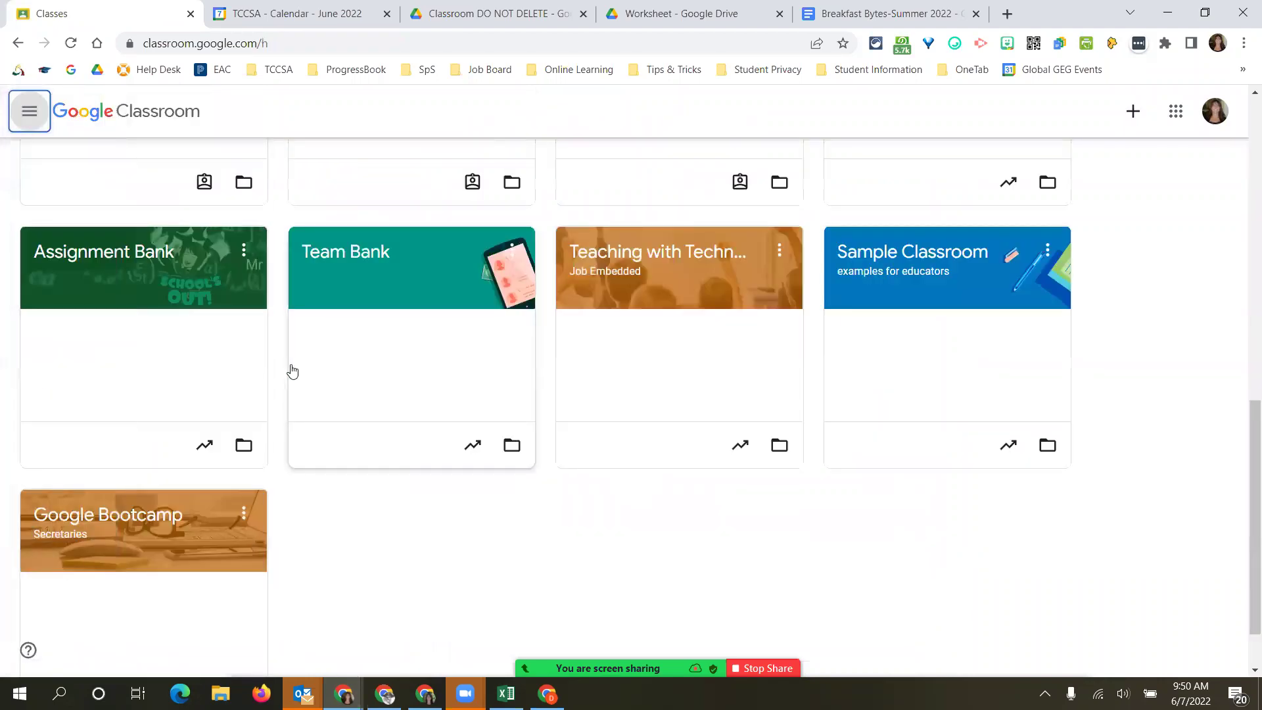
{"action": "scroll", "coordinate": [289, 368], "scroll_direction": "up", "scroll_amount": 10}
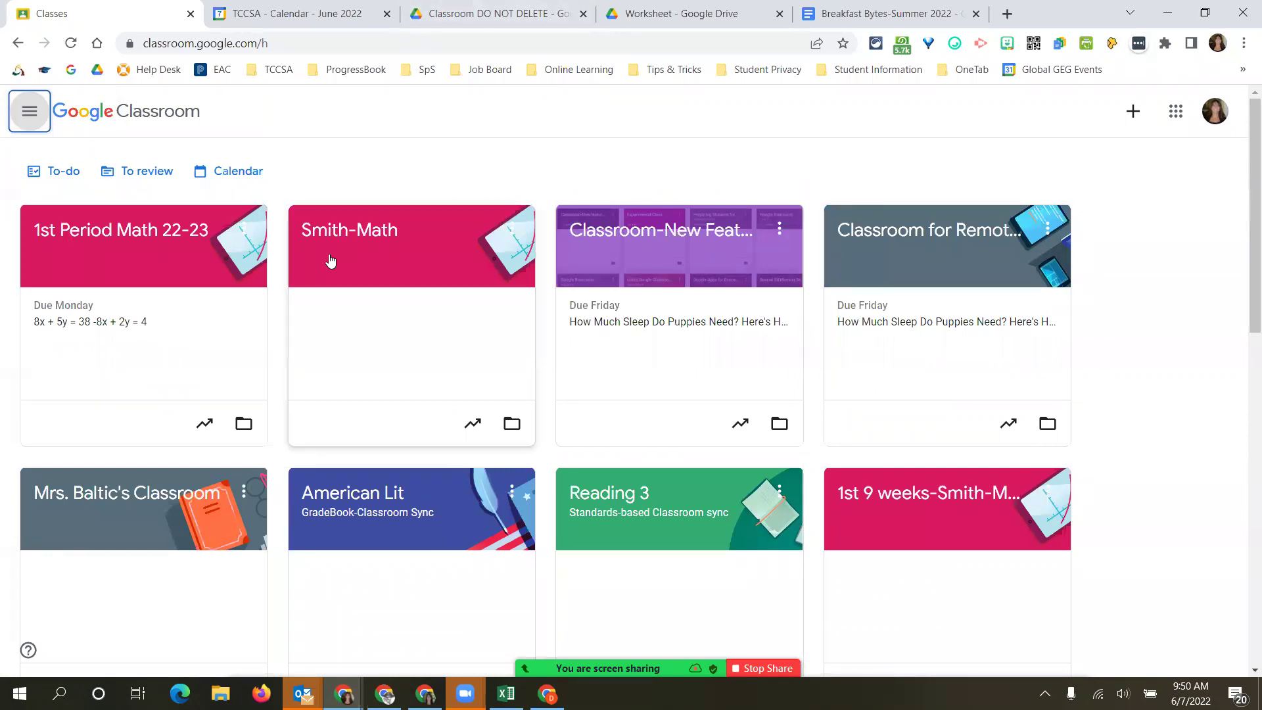
{"action": "left_click", "coordinate": [363, 233]}
{"action": "left_click", "coordinate": [594, 118]}
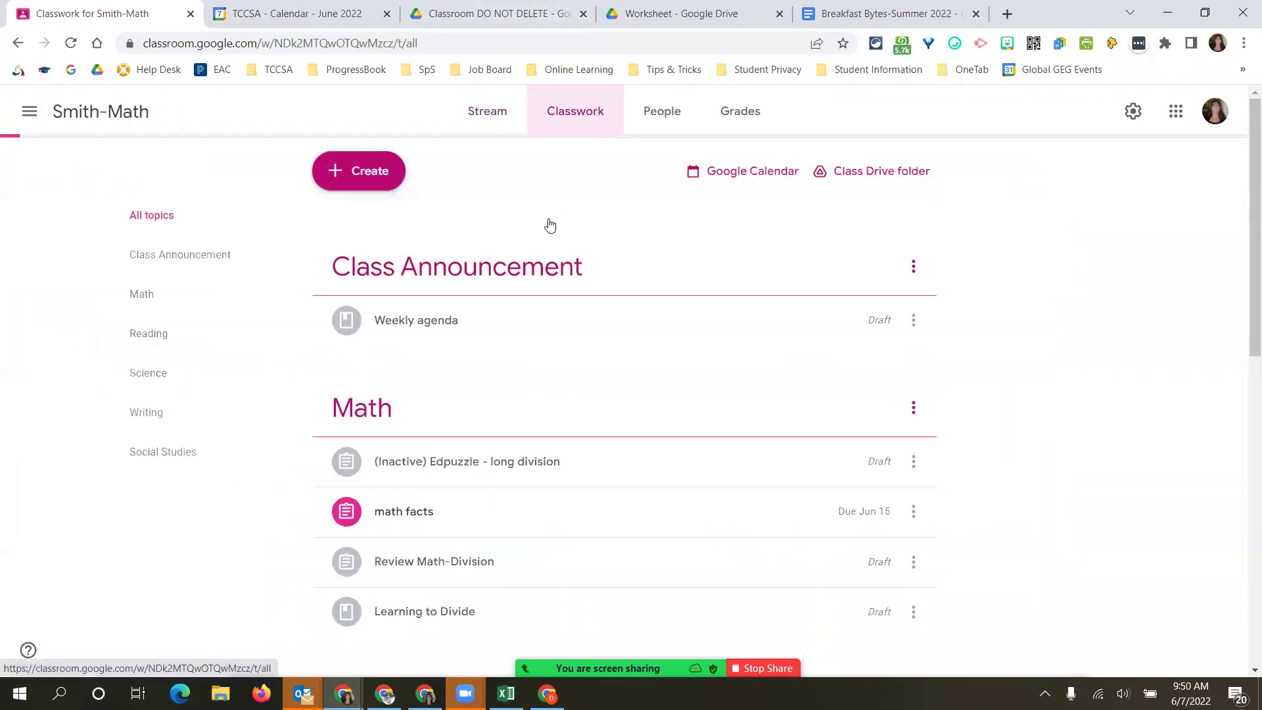
Reuse the "How was your summer?" question from the Assignment Bank class in Smith-Math, without creating new copies of attachments.
{"action": "left_click", "coordinate": [369, 181]}
{"action": "left_click", "coordinate": [407, 381]}
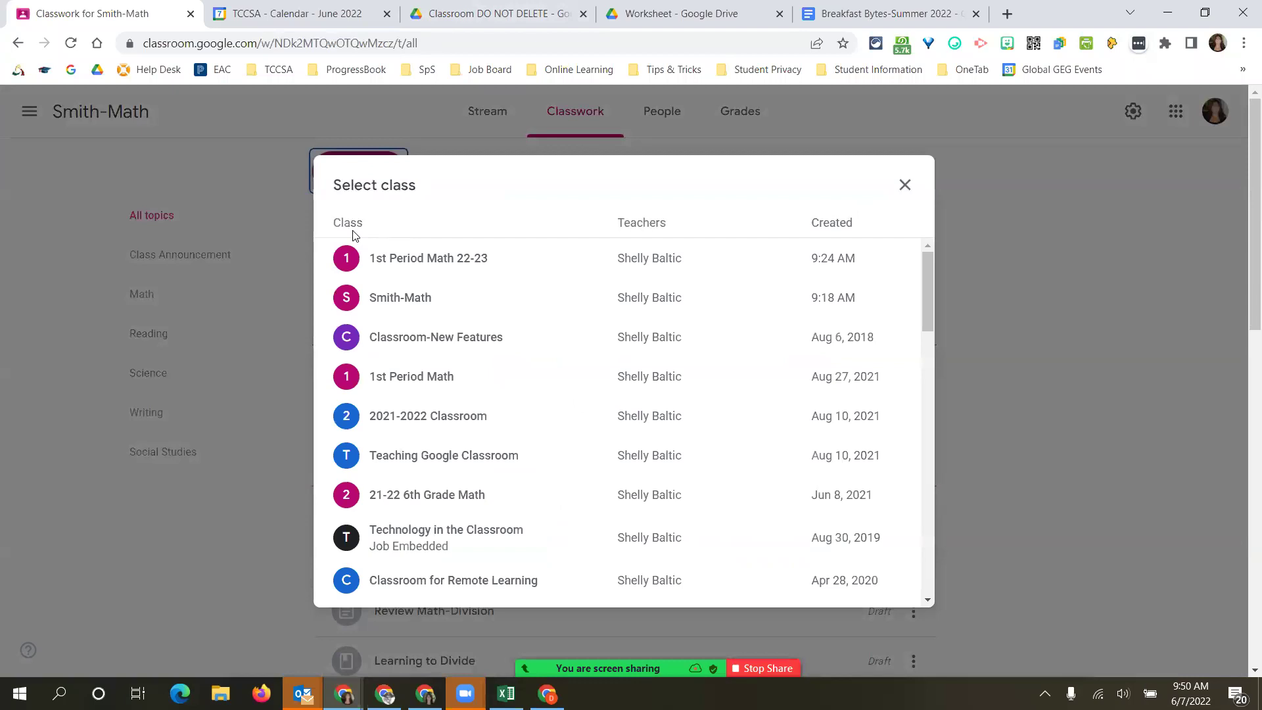
{"action": "scroll", "coordinate": [435, 462], "scroll_direction": "down", "scroll_amount": 10}
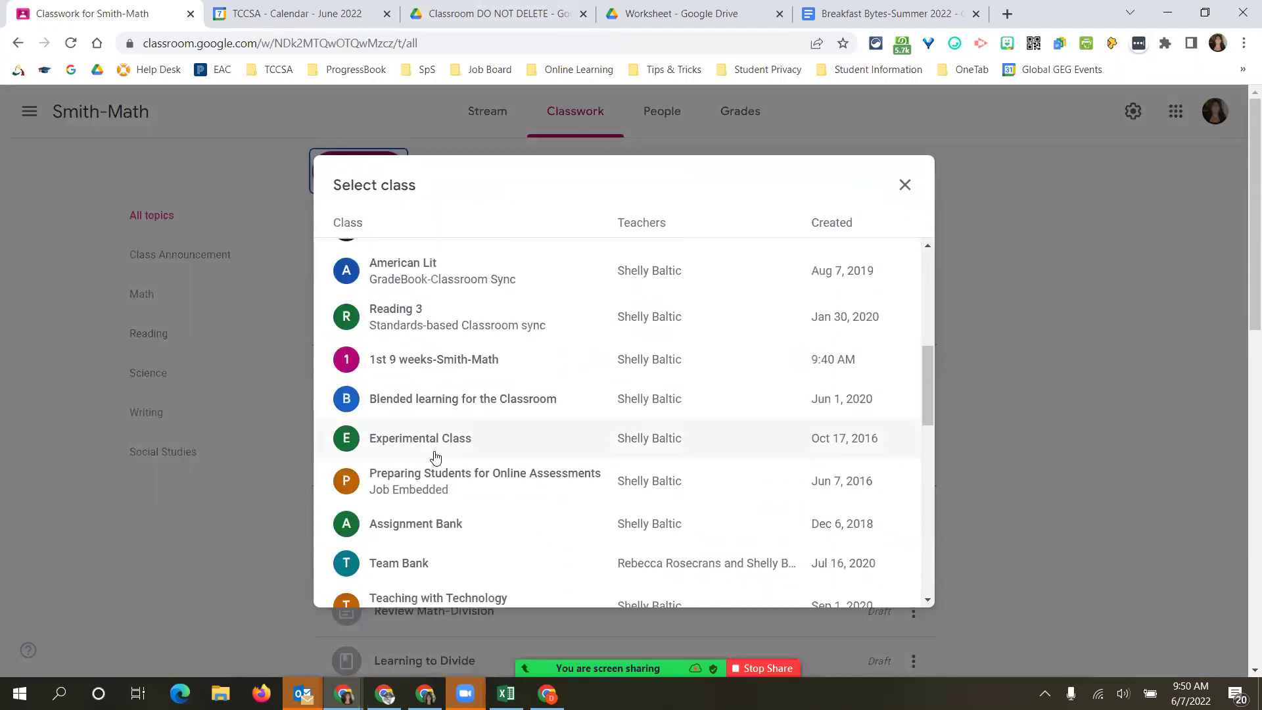
{"action": "left_click", "coordinate": [464, 300]}
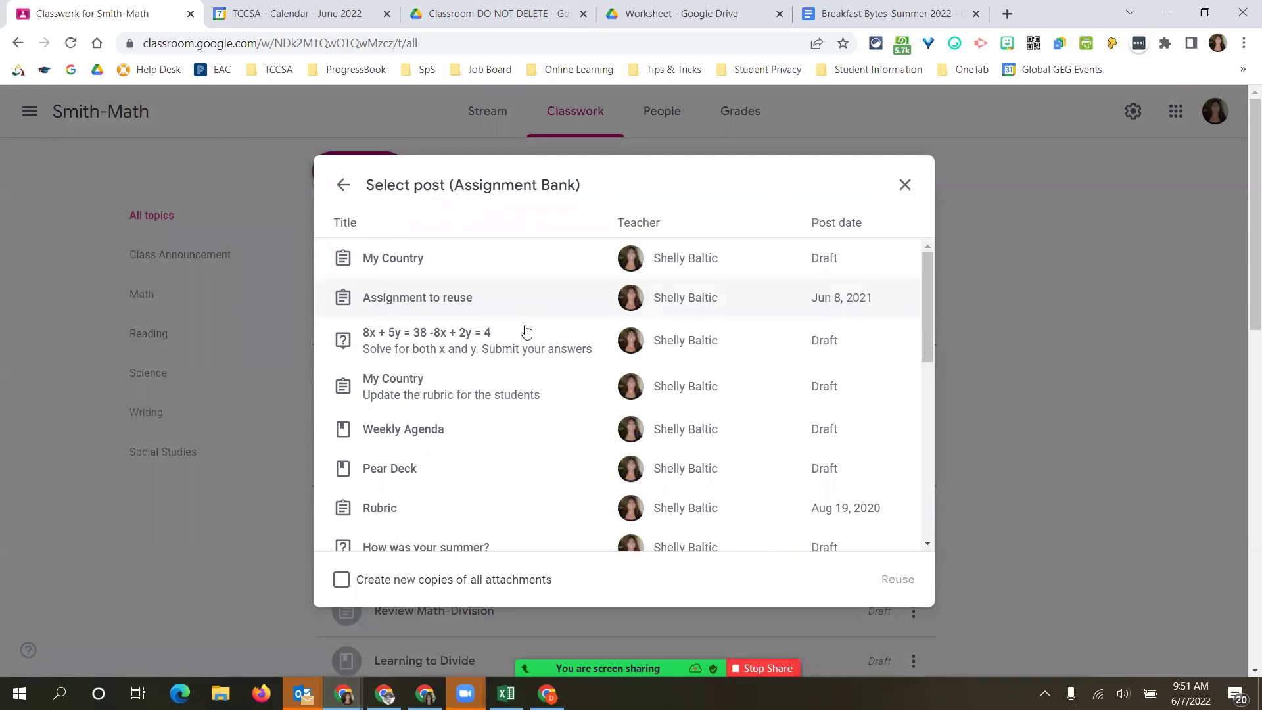
{"action": "scroll", "coordinate": [523, 354], "scroll_direction": "down", "scroll_amount": 3}
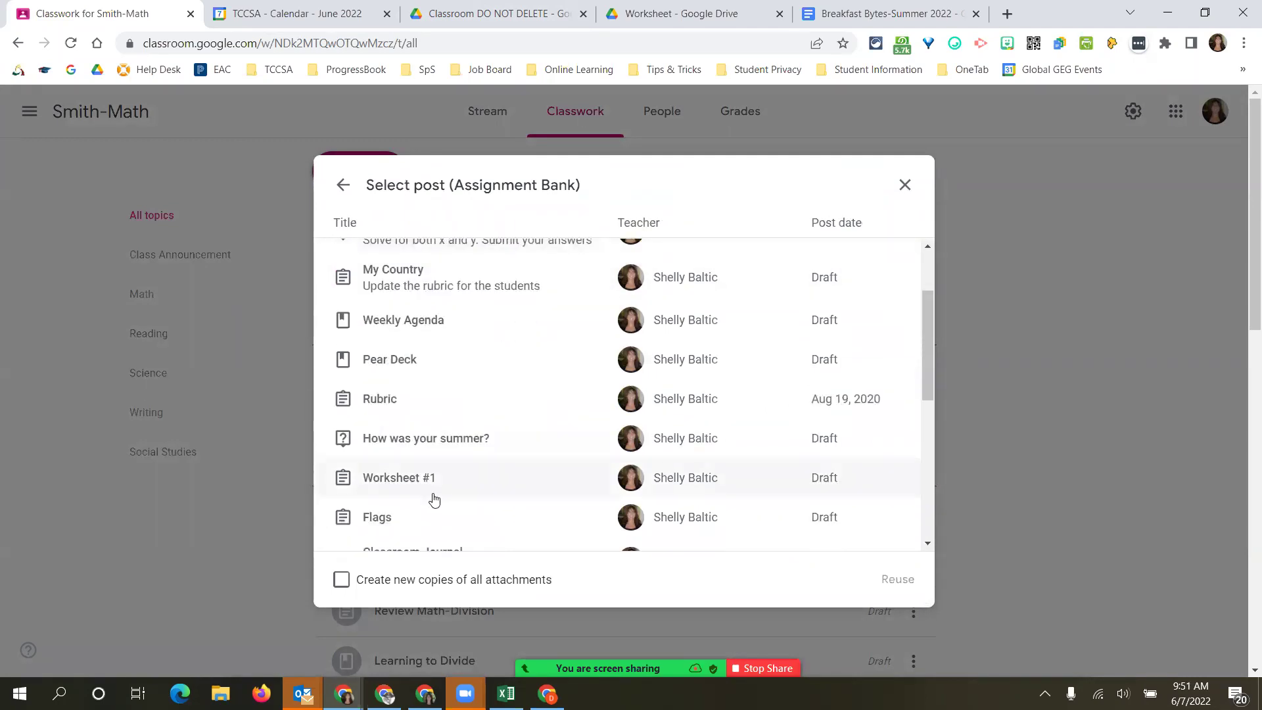
{"action": "left_click", "coordinate": [416, 444]}
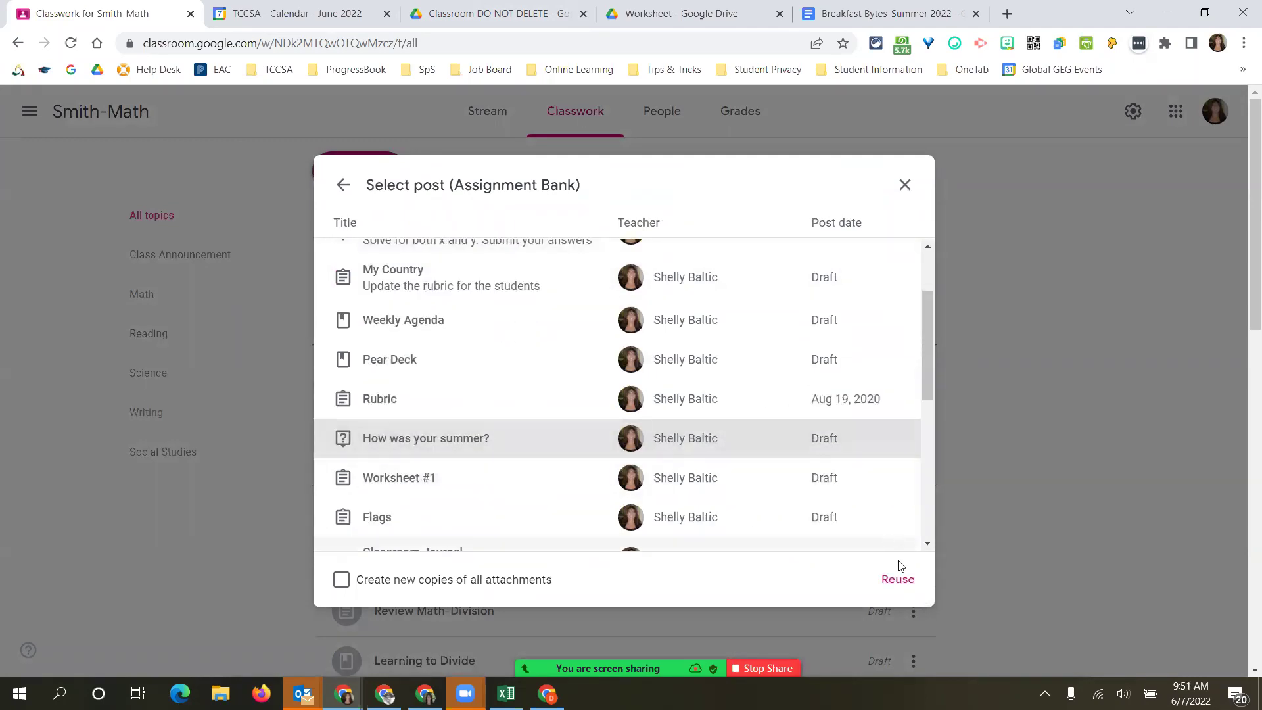
{"action": "left_click", "coordinate": [894, 590]}
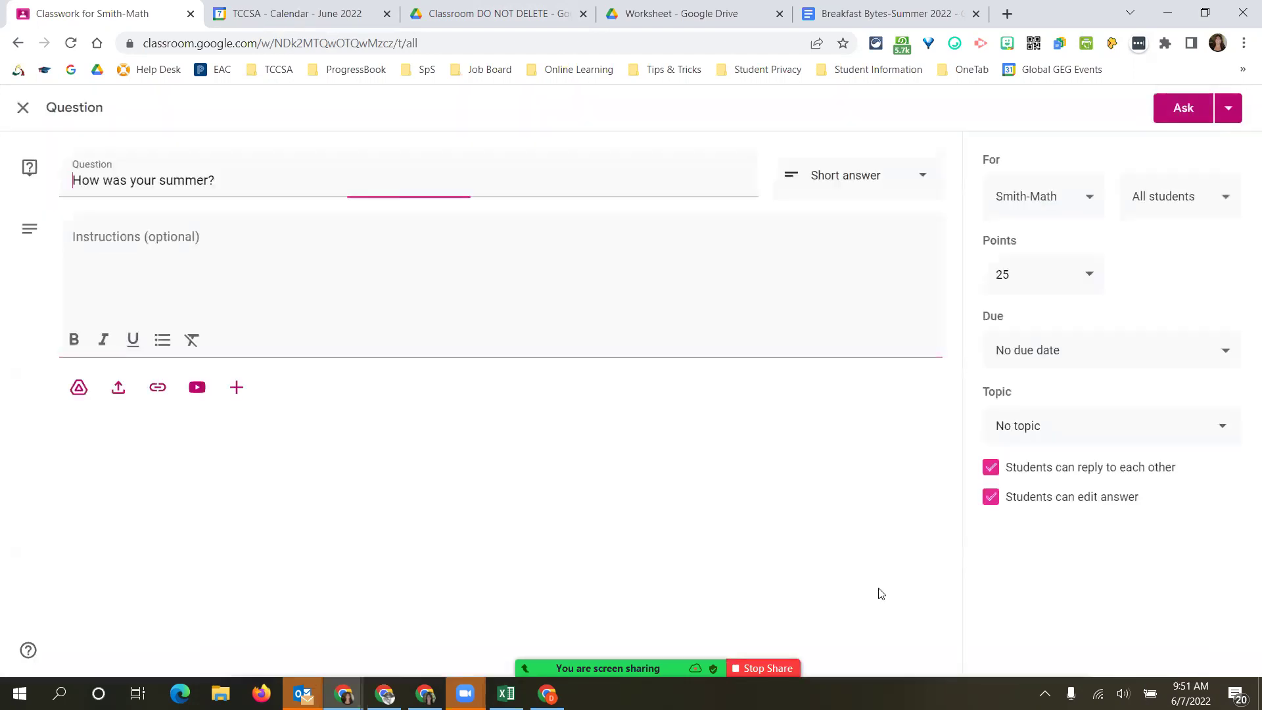
Assign the reused question to the Class Announcement topic, close it as a draft, and show its post options.
{"action": "left_click", "coordinate": [1059, 437]}
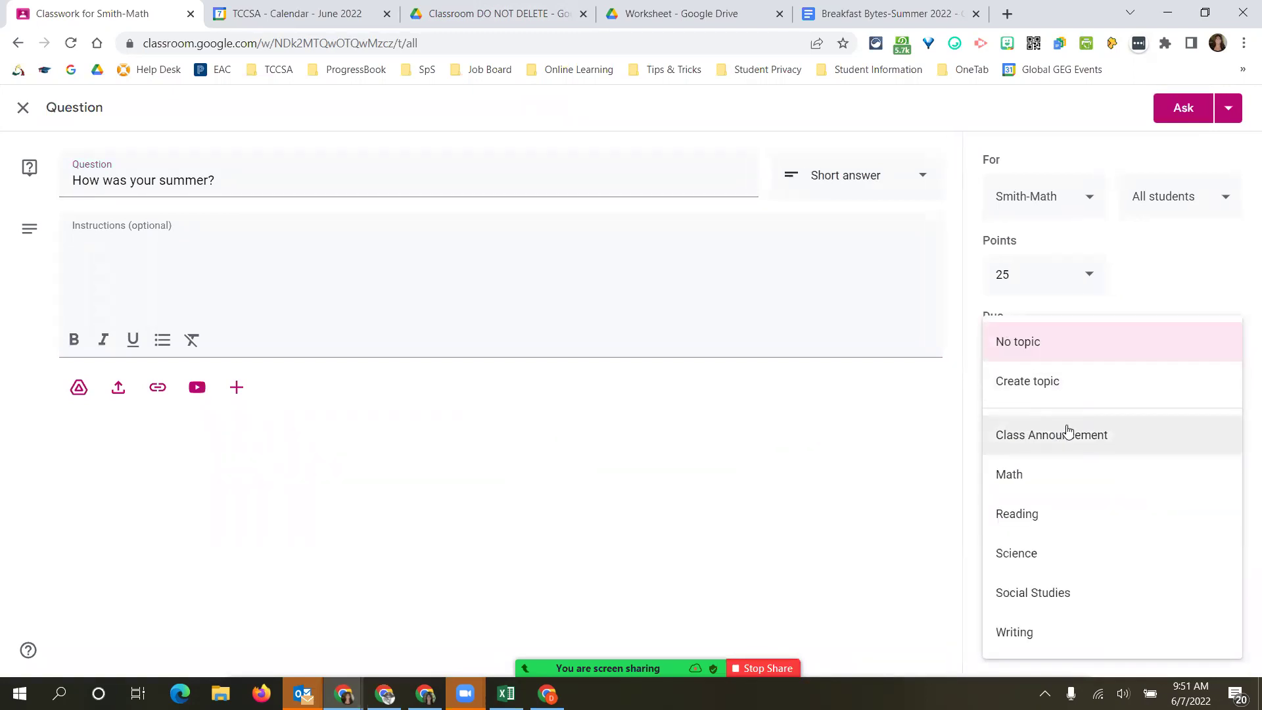
{"action": "left_click", "coordinate": [1031, 439]}
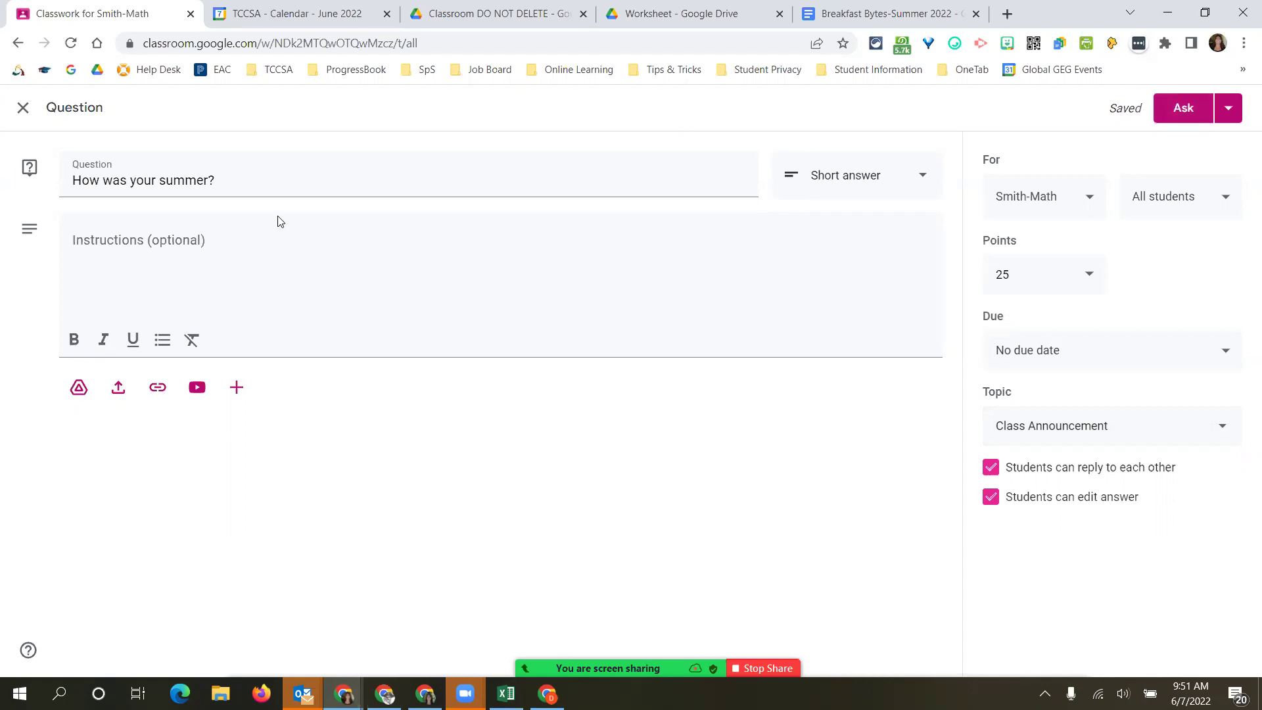
{"action": "left_click", "coordinate": [23, 108]}
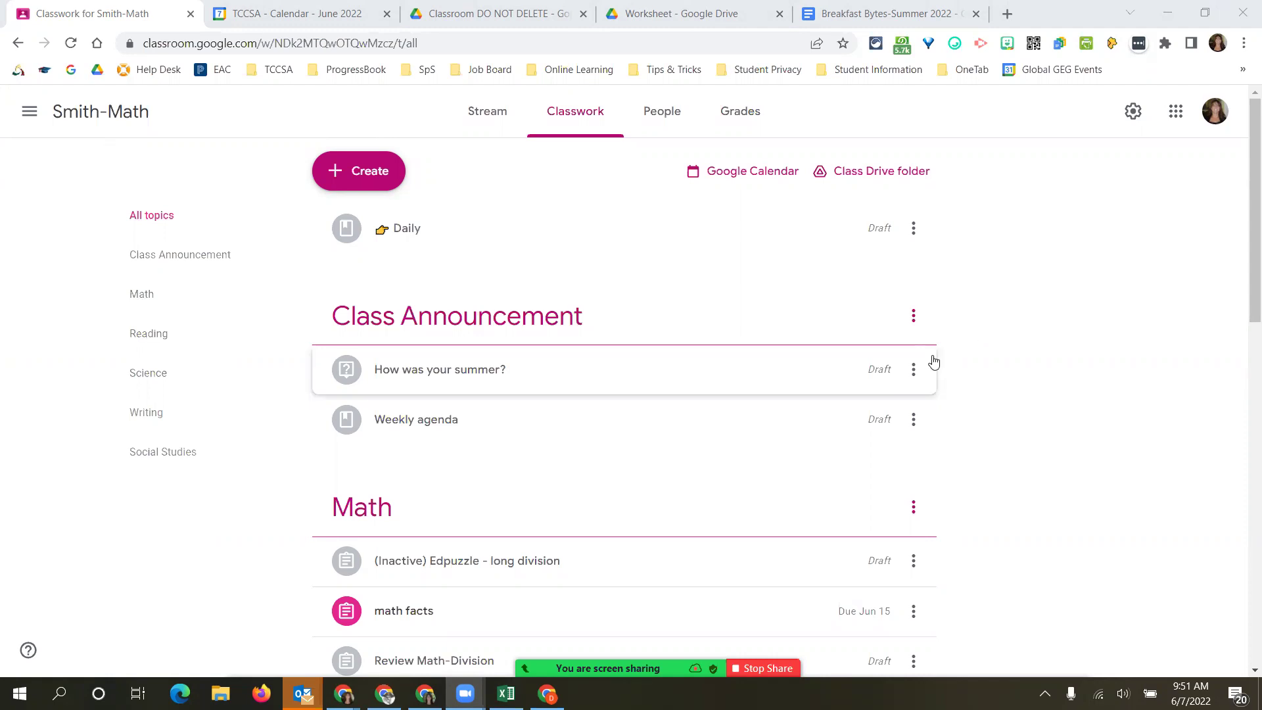
{"action": "left_click", "coordinate": [913, 369]}
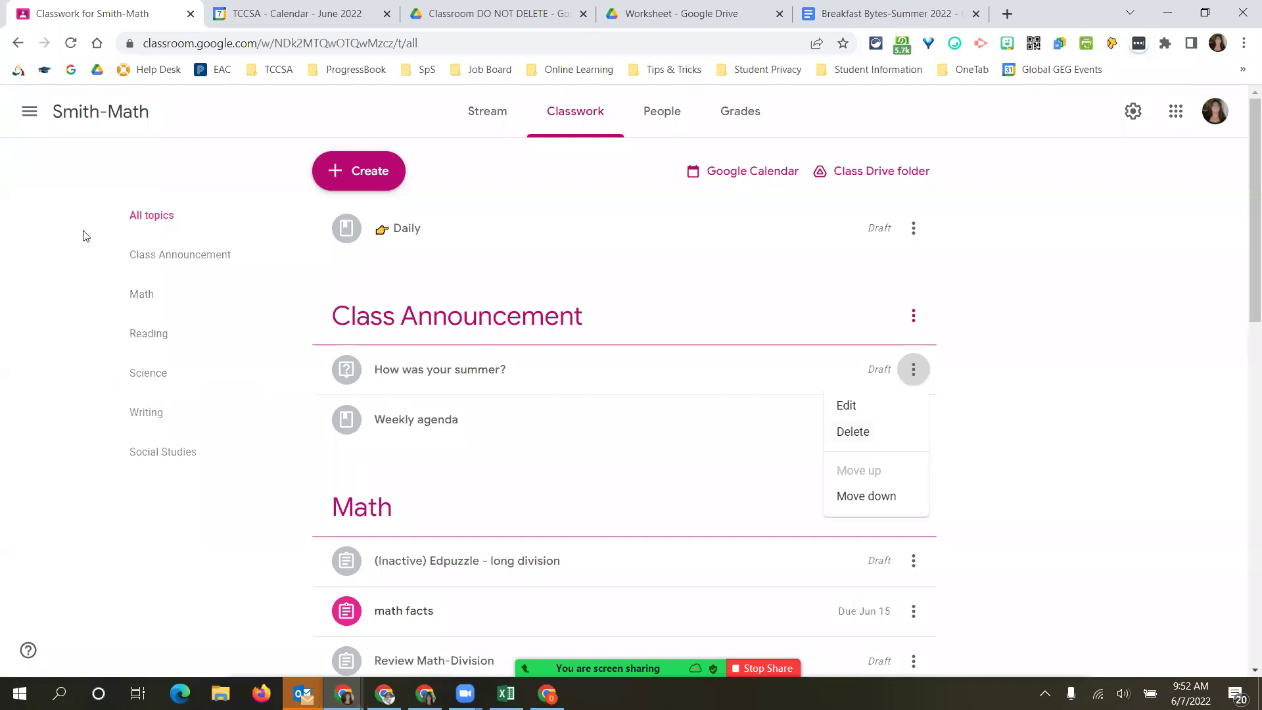
Open the Team Bank class and review its Classwork posts and its list of co-teachers.
{"action": "left_click", "coordinate": [30, 113]}
{"action": "left_click", "coordinate": [34, 119]}
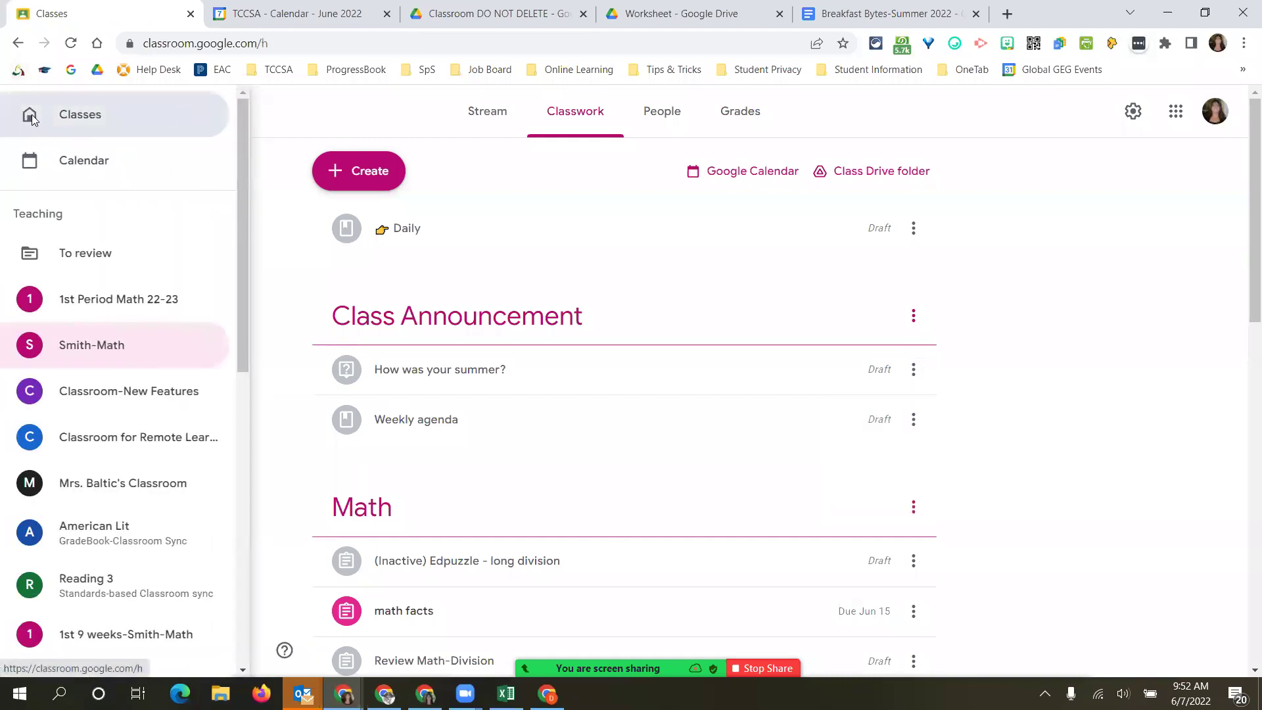
{"action": "scroll", "coordinate": [223, 285], "scroll_direction": "down", "scroll_amount": 10}
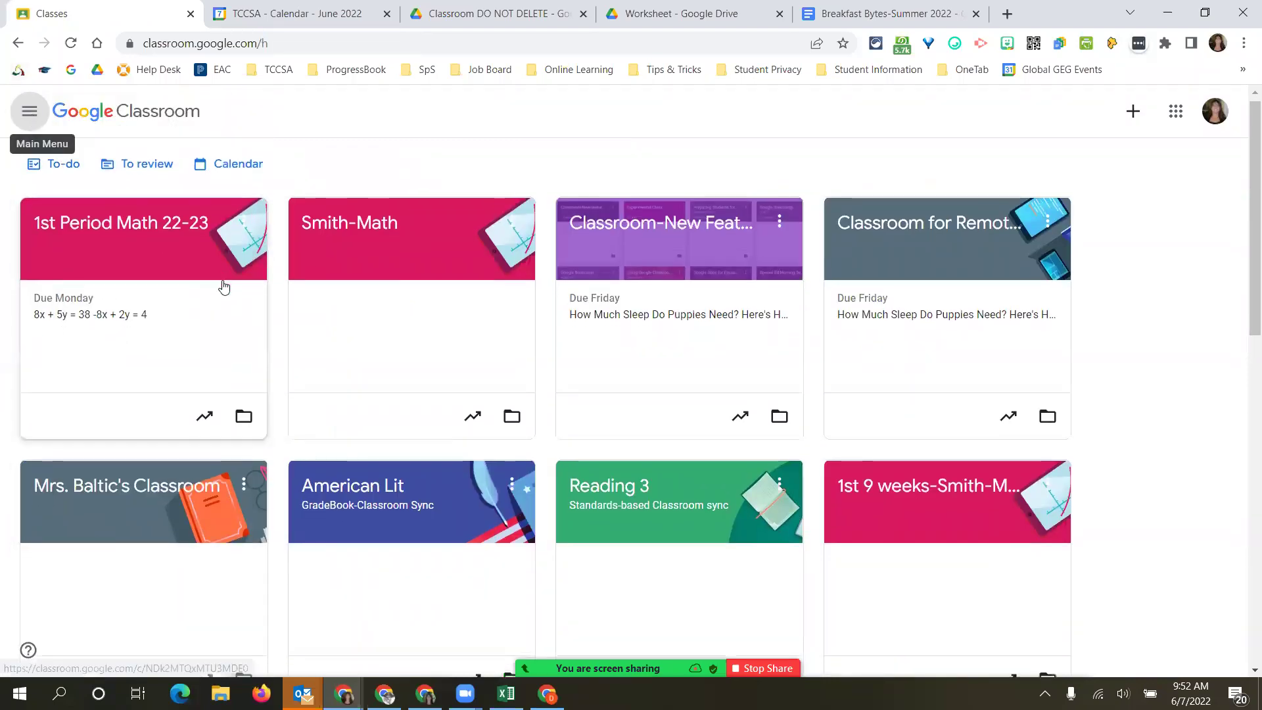
{"action": "scroll", "coordinate": [238, 302], "scroll_direction": "down", "scroll_amount": 2}
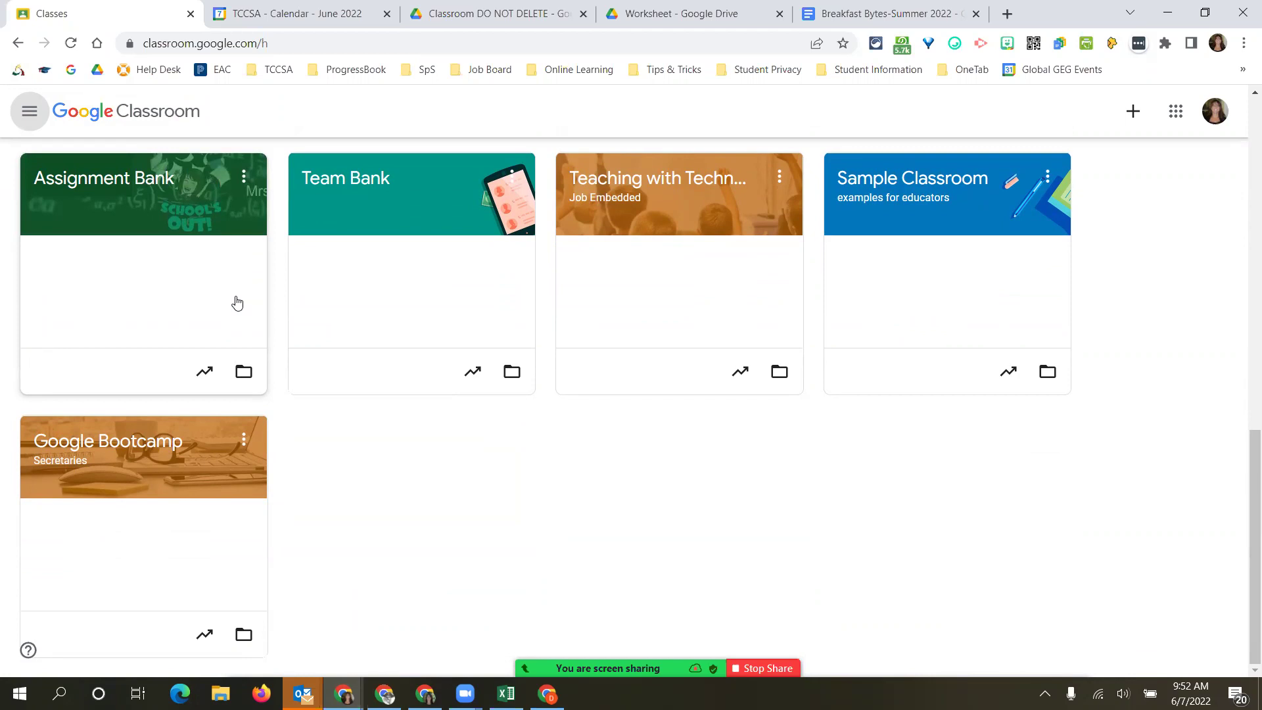
{"action": "left_click", "coordinate": [336, 186]}
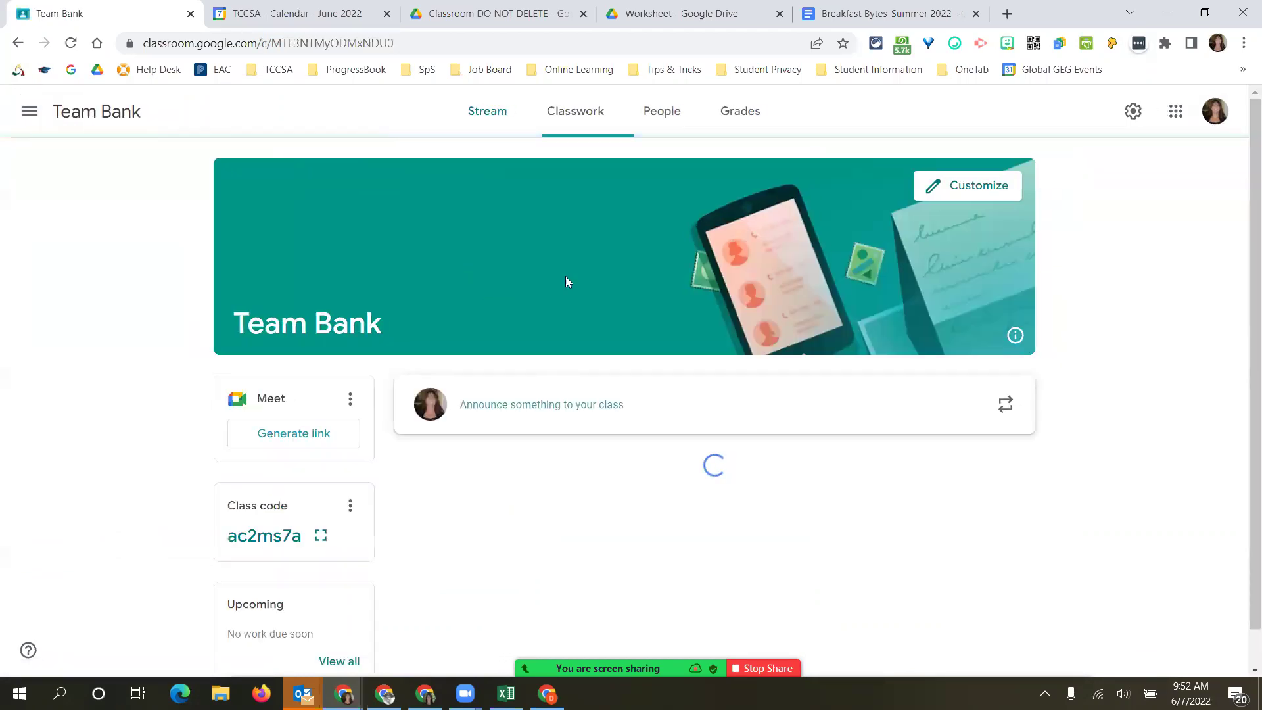
{"action": "left_click", "coordinate": [565, 124]}
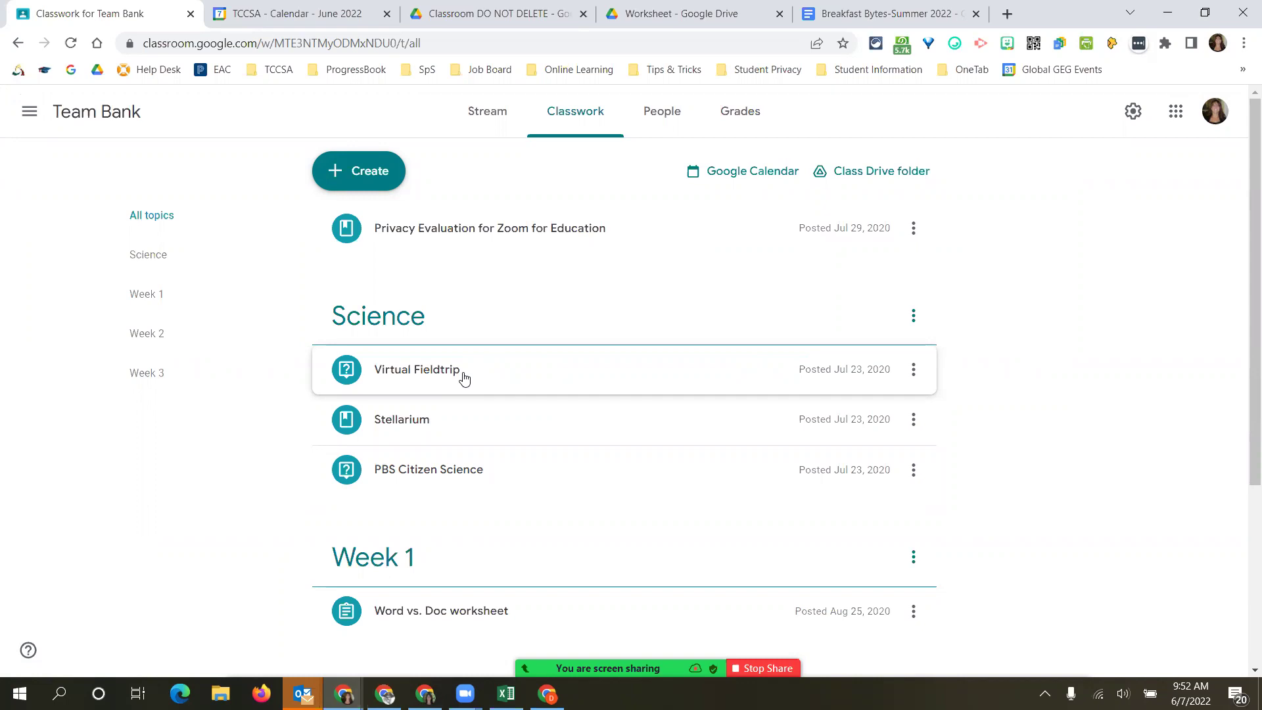
{"action": "left_click", "coordinate": [664, 117]}
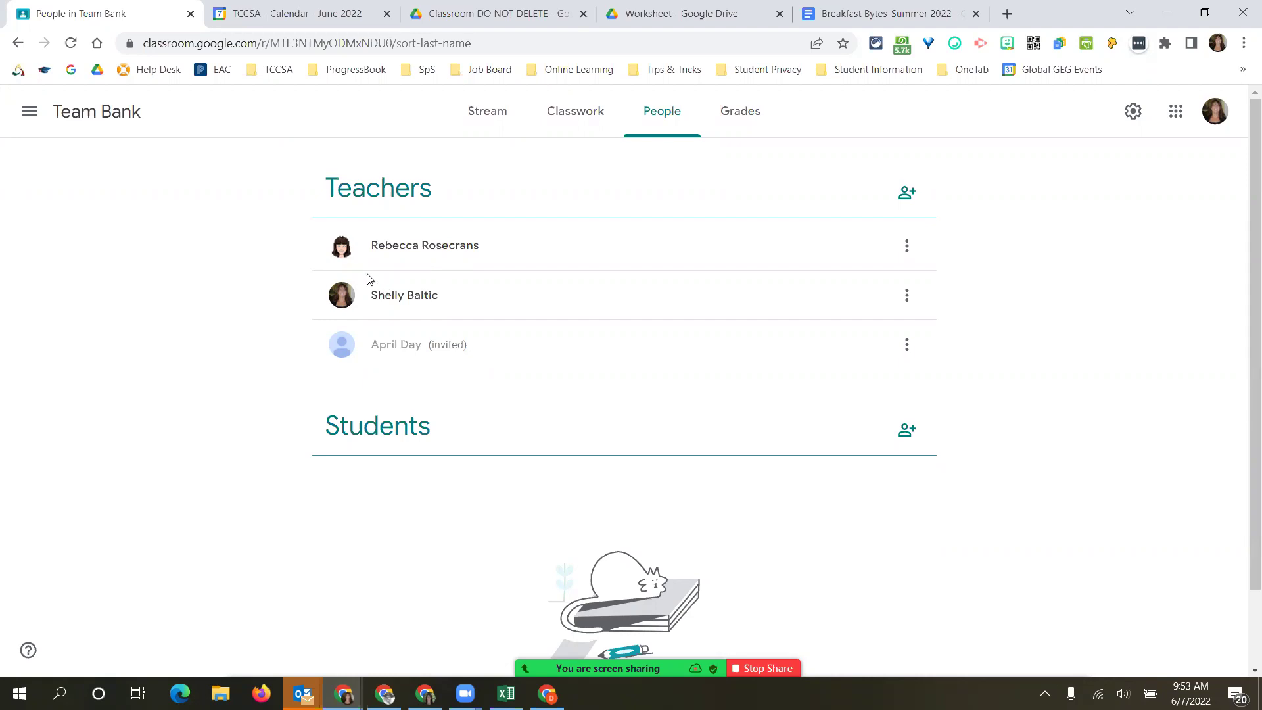
{"action": "left_click", "coordinate": [557, 119]}
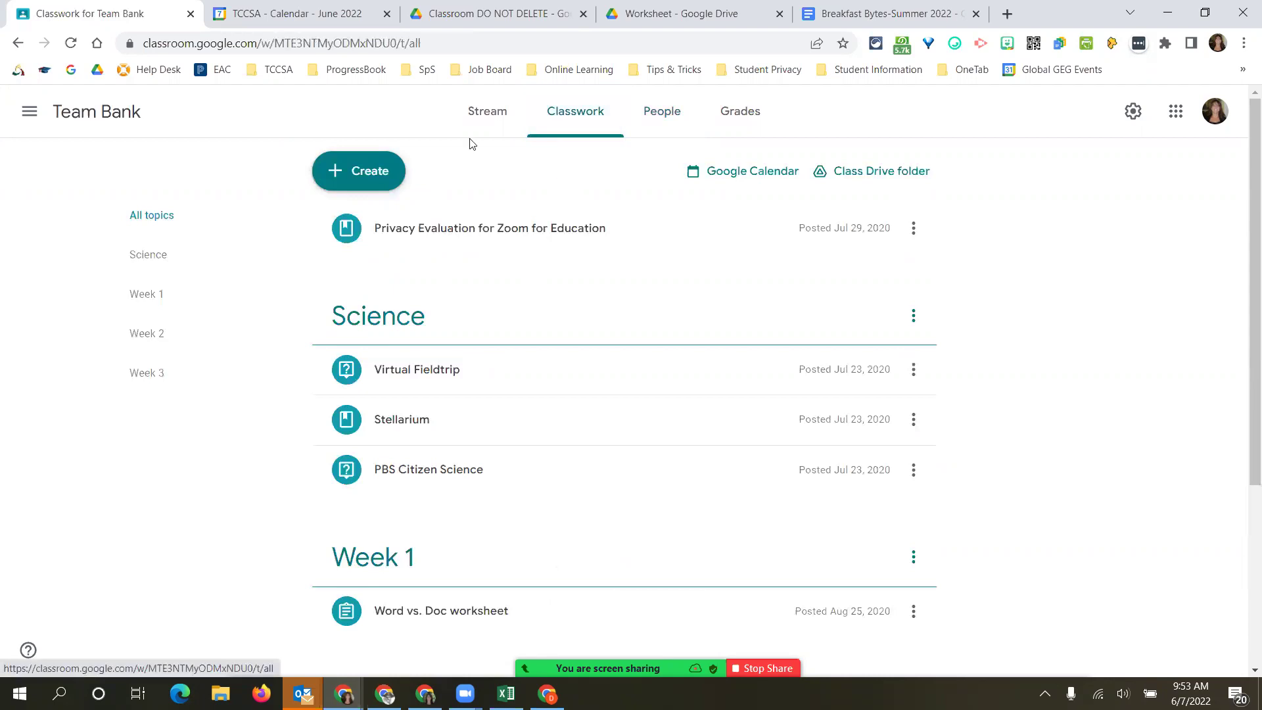
Go back from Team Bank to the Smith-Math class's Classwork page.
{"action": "left_click", "coordinate": [29, 113]}
{"action": "left_click", "coordinate": [64, 129]}
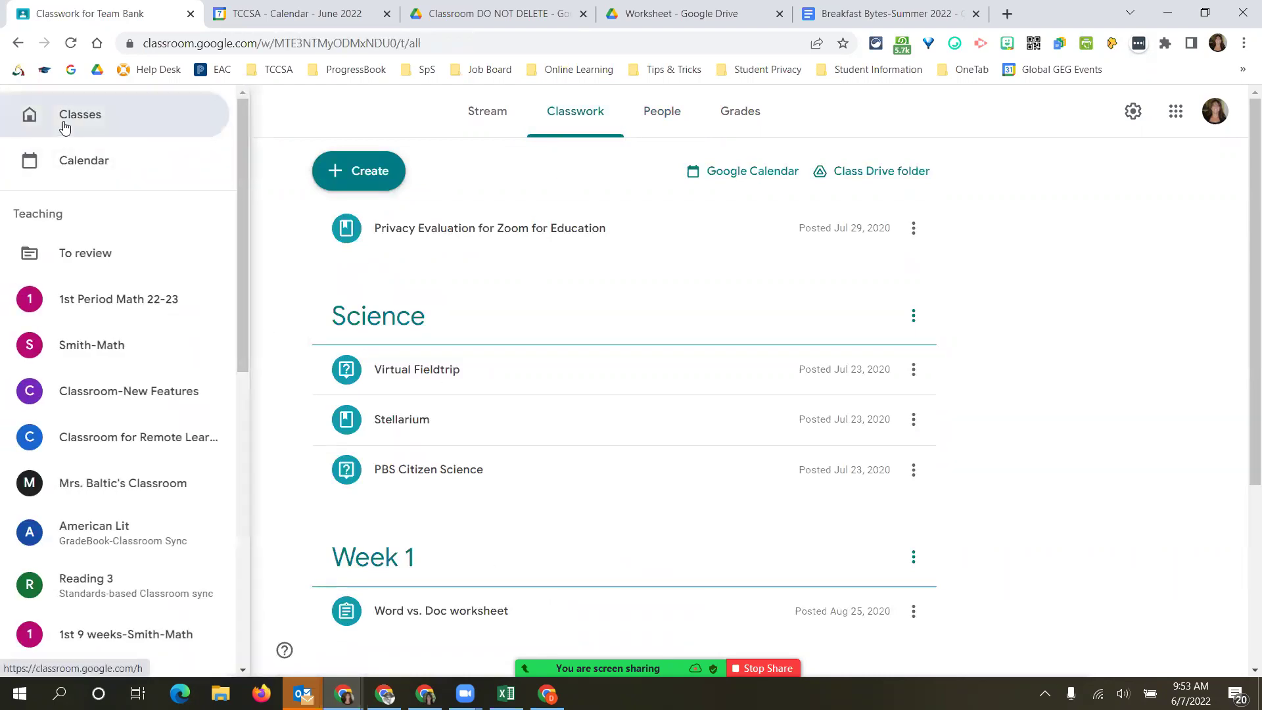
{"action": "scroll", "coordinate": [633, 273], "scroll_direction": "up", "scroll_amount": 15}
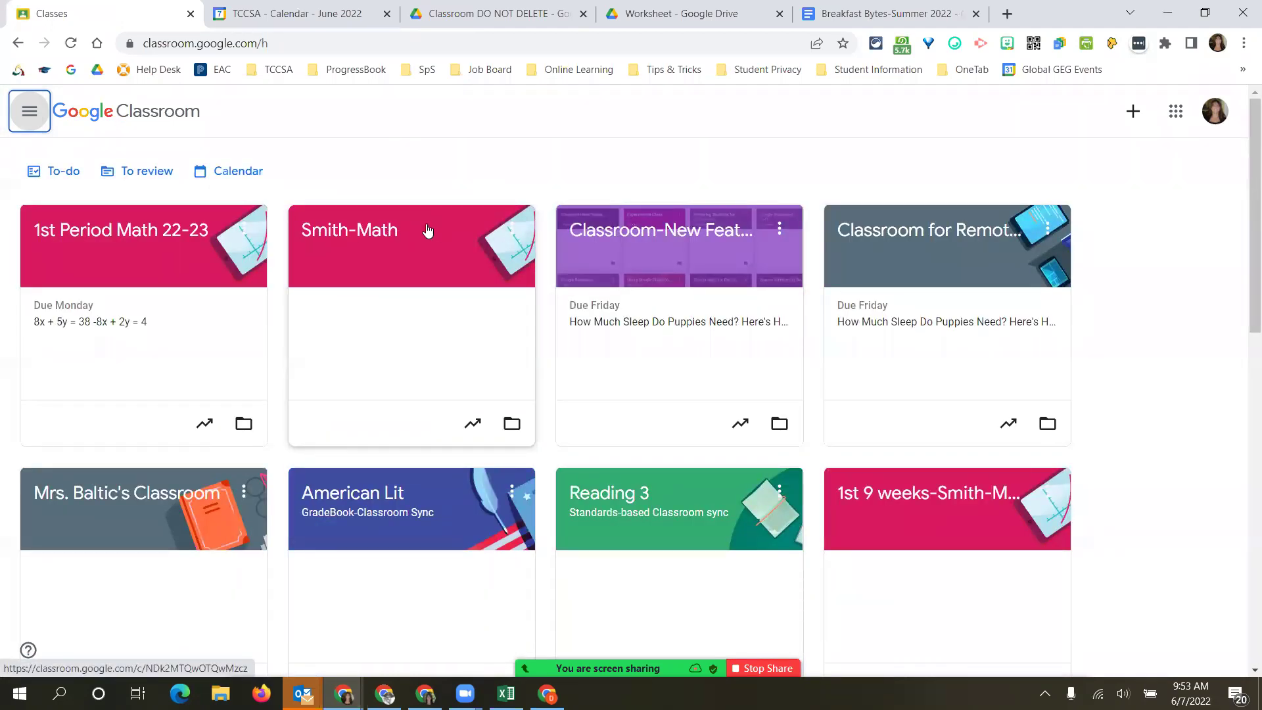
{"action": "left_click", "coordinate": [381, 233]}
{"action": "left_click", "coordinate": [595, 116]}
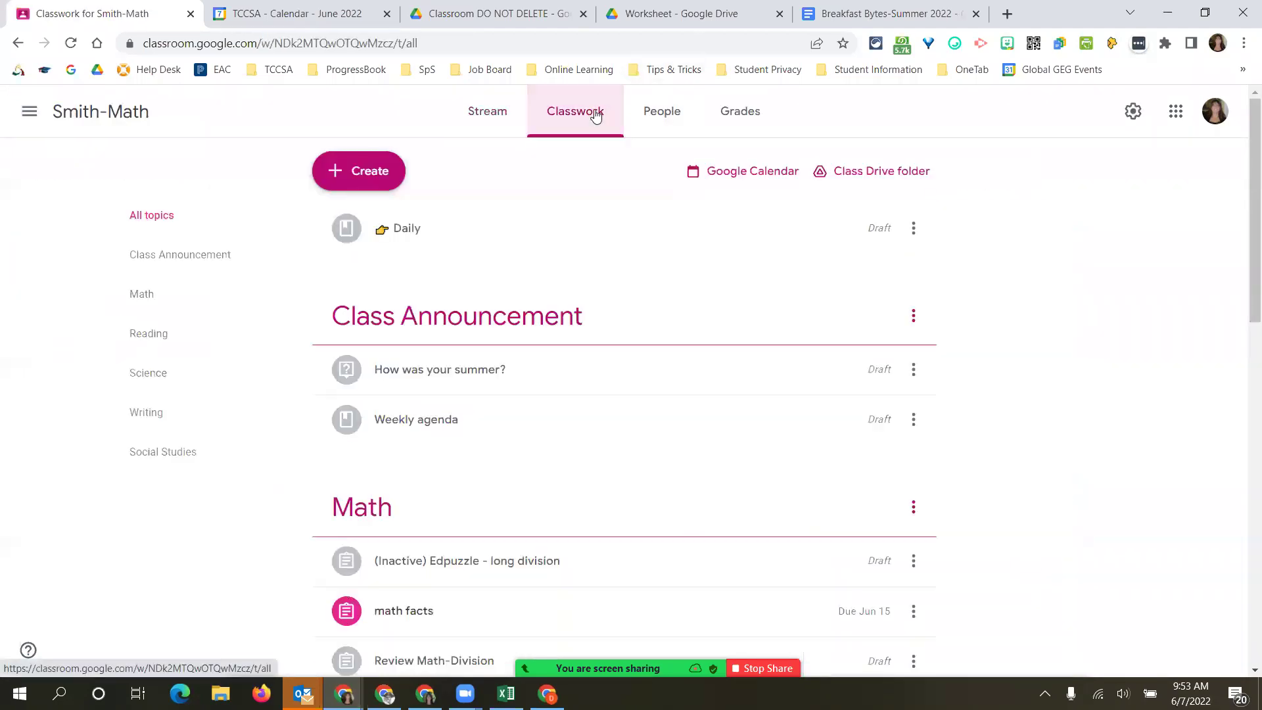
Reuse the Virtual Fieldtrip question from the Team Bank class in Smith-Math, without creating new copies of attachments.
{"action": "left_click", "coordinate": [389, 188]}
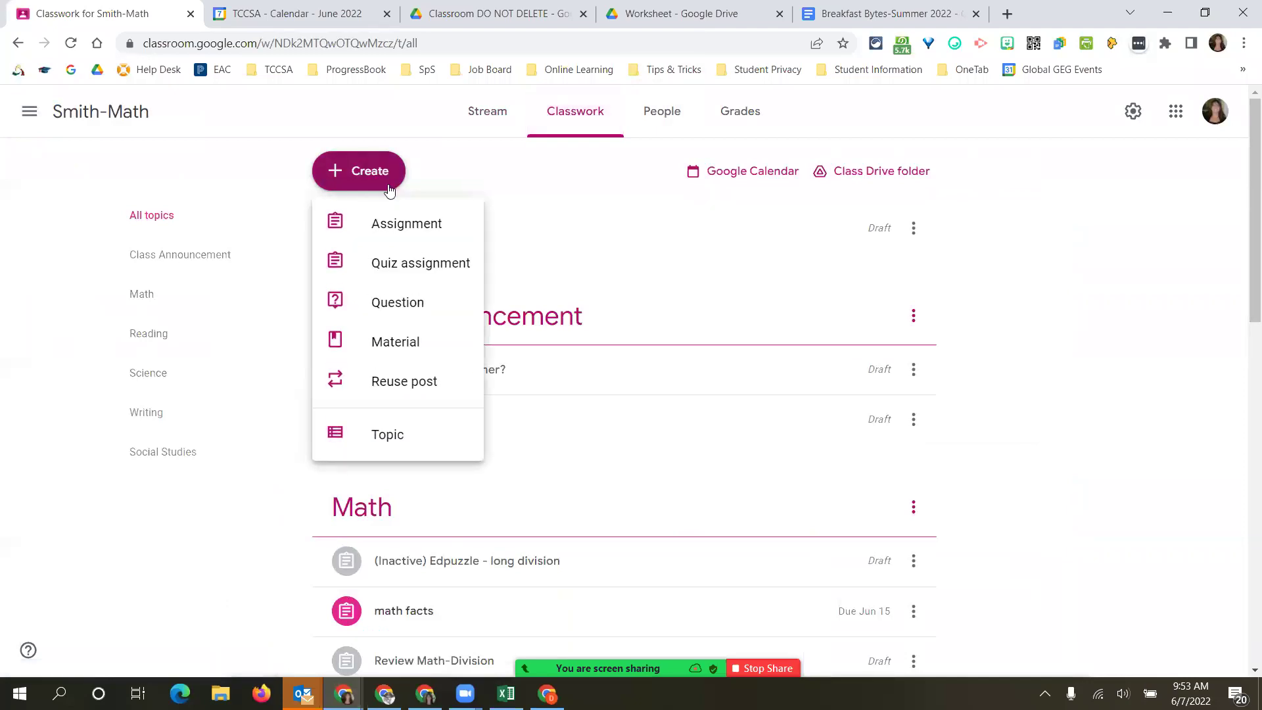
{"action": "left_click", "coordinate": [411, 380]}
{"action": "scroll", "coordinate": [450, 357], "scroll_direction": "down", "scroll_amount": 5}
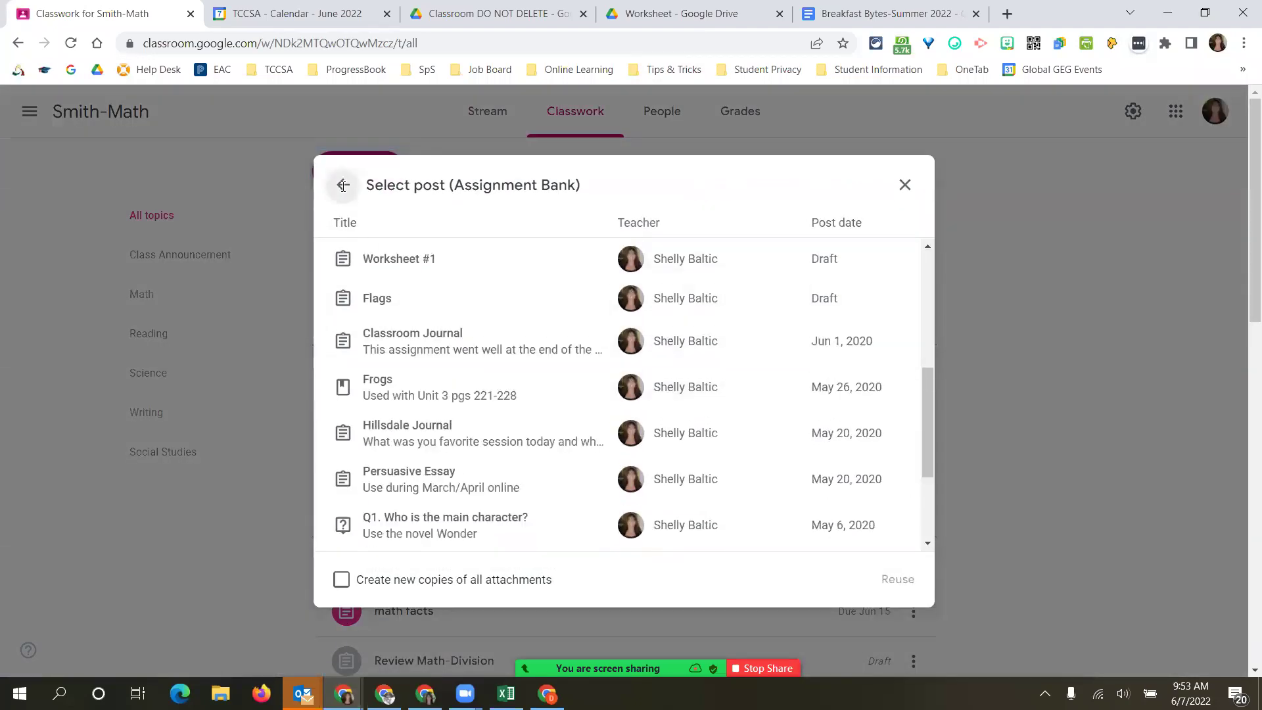
{"action": "left_click", "coordinate": [342, 185]}
{"action": "scroll", "coordinate": [503, 357], "scroll_direction": "down", "scroll_amount": 5}
{"action": "scroll", "coordinate": [506, 360], "scroll_direction": "down", "scroll_amount": 5}
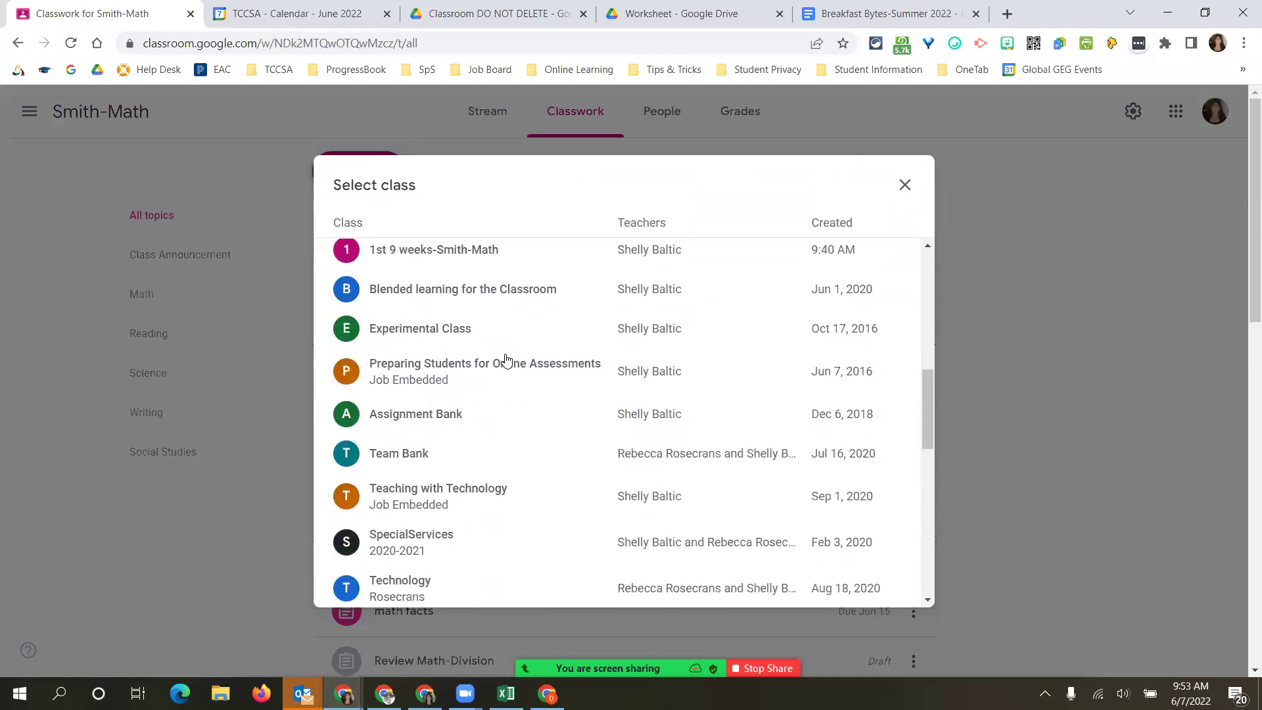
{"action": "left_click", "coordinate": [416, 341]}
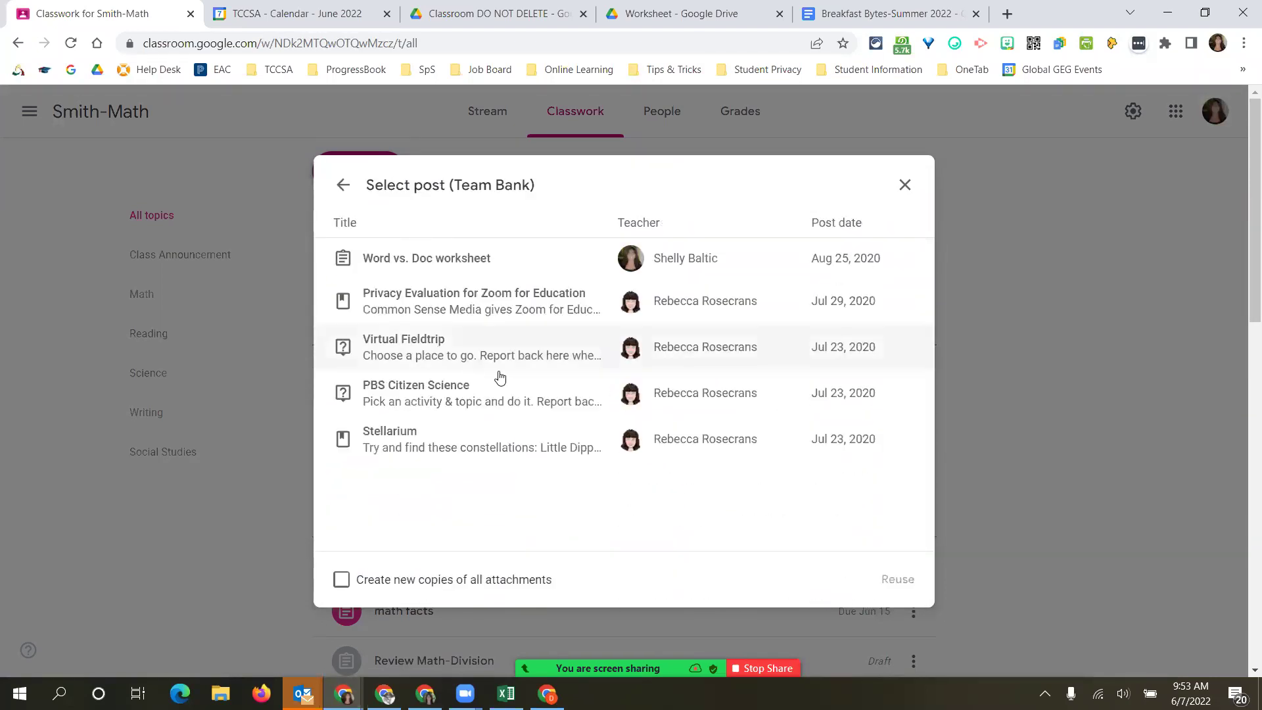
{"action": "left_click", "coordinate": [398, 361]}
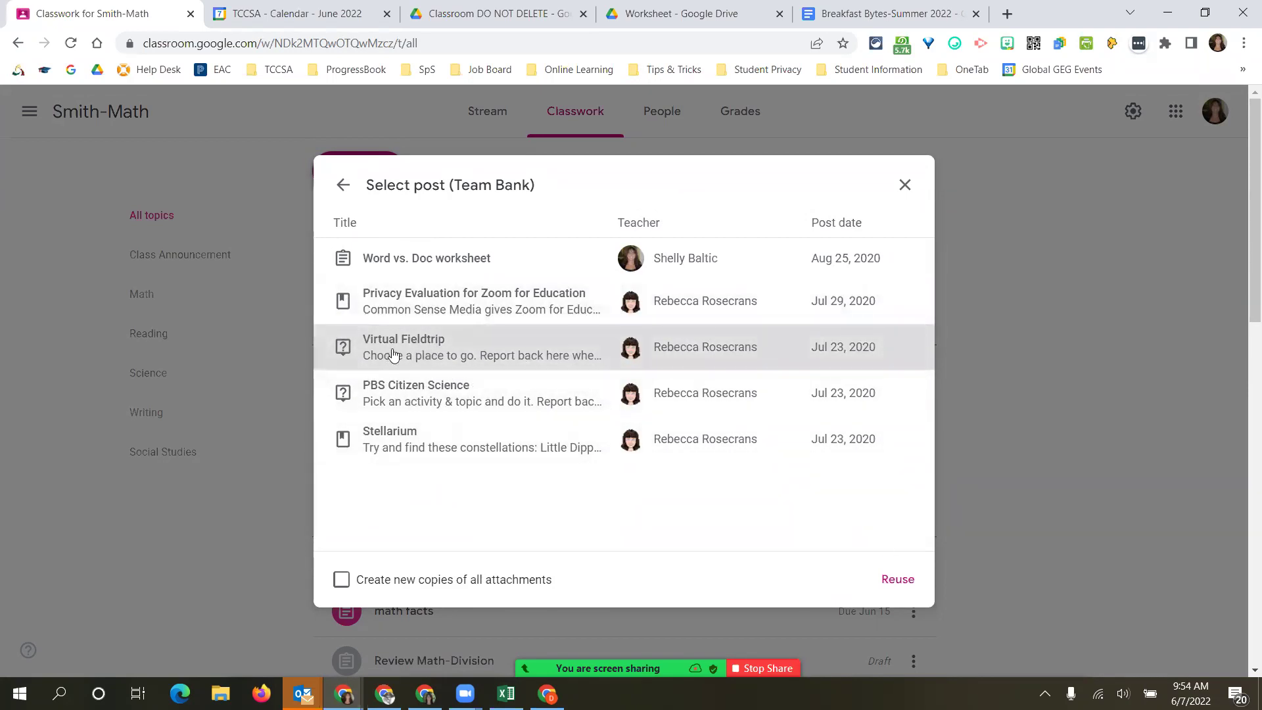
{"action": "left_click", "coordinate": [892, 579]}
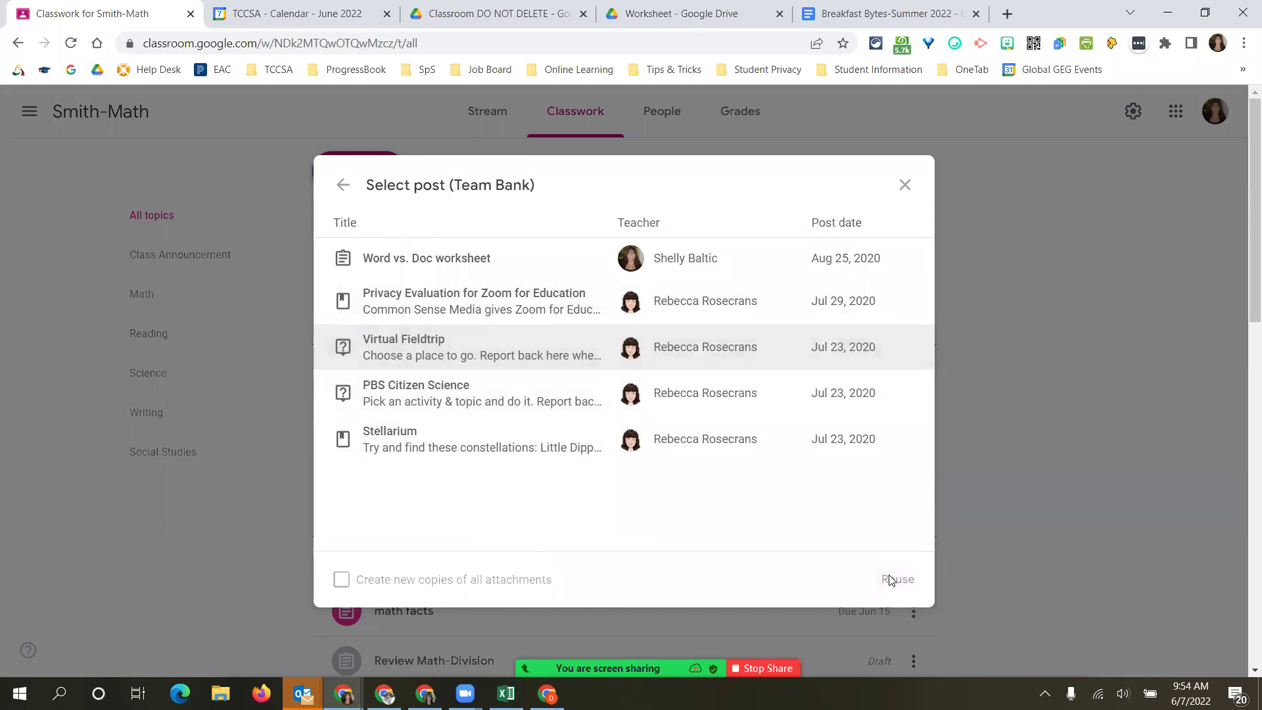